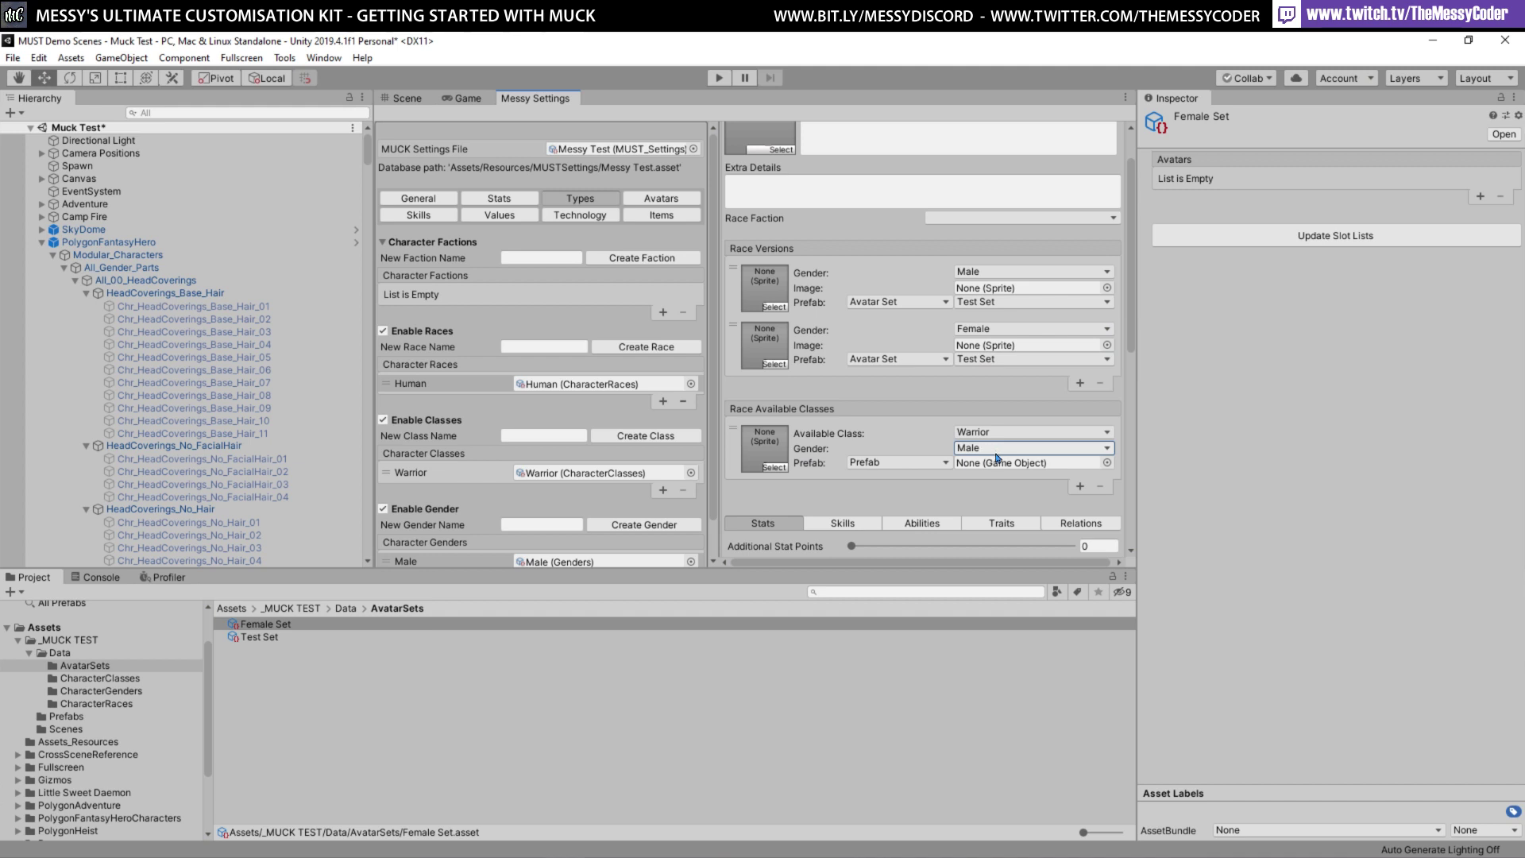
Remove the Warrior entry from the Human race's available classes after trying its gender as Female
left_click(998, 449)
left_click(998, 501)
left_click(917, 446)
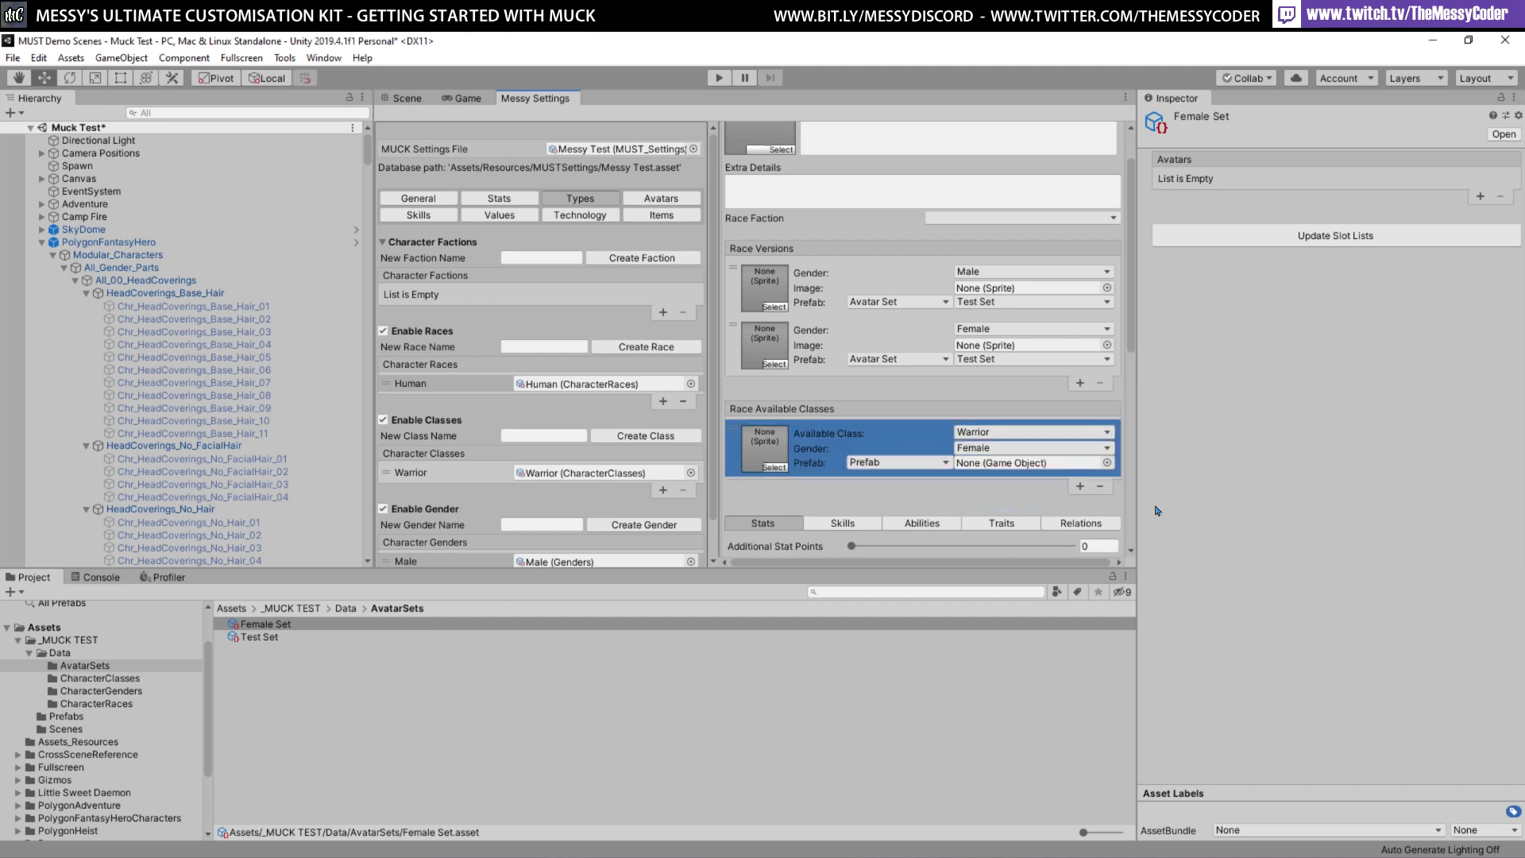
left_click(1100, 486)
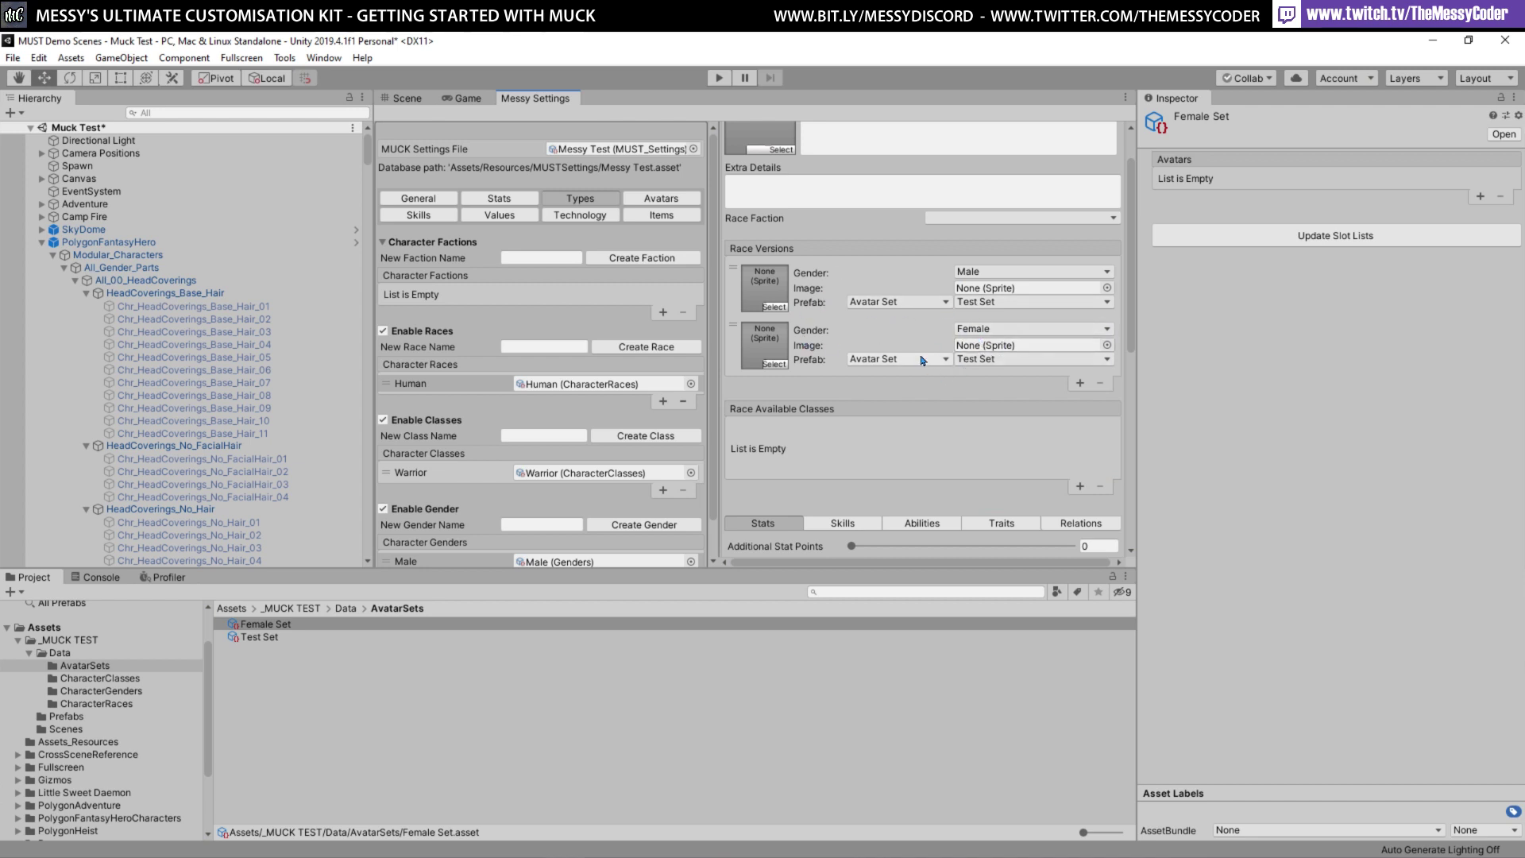
Remove the Male race version from the Human race and set the remaining version's gender to All
scroll(894, 430, "up", 2)
left_click(899, 327)
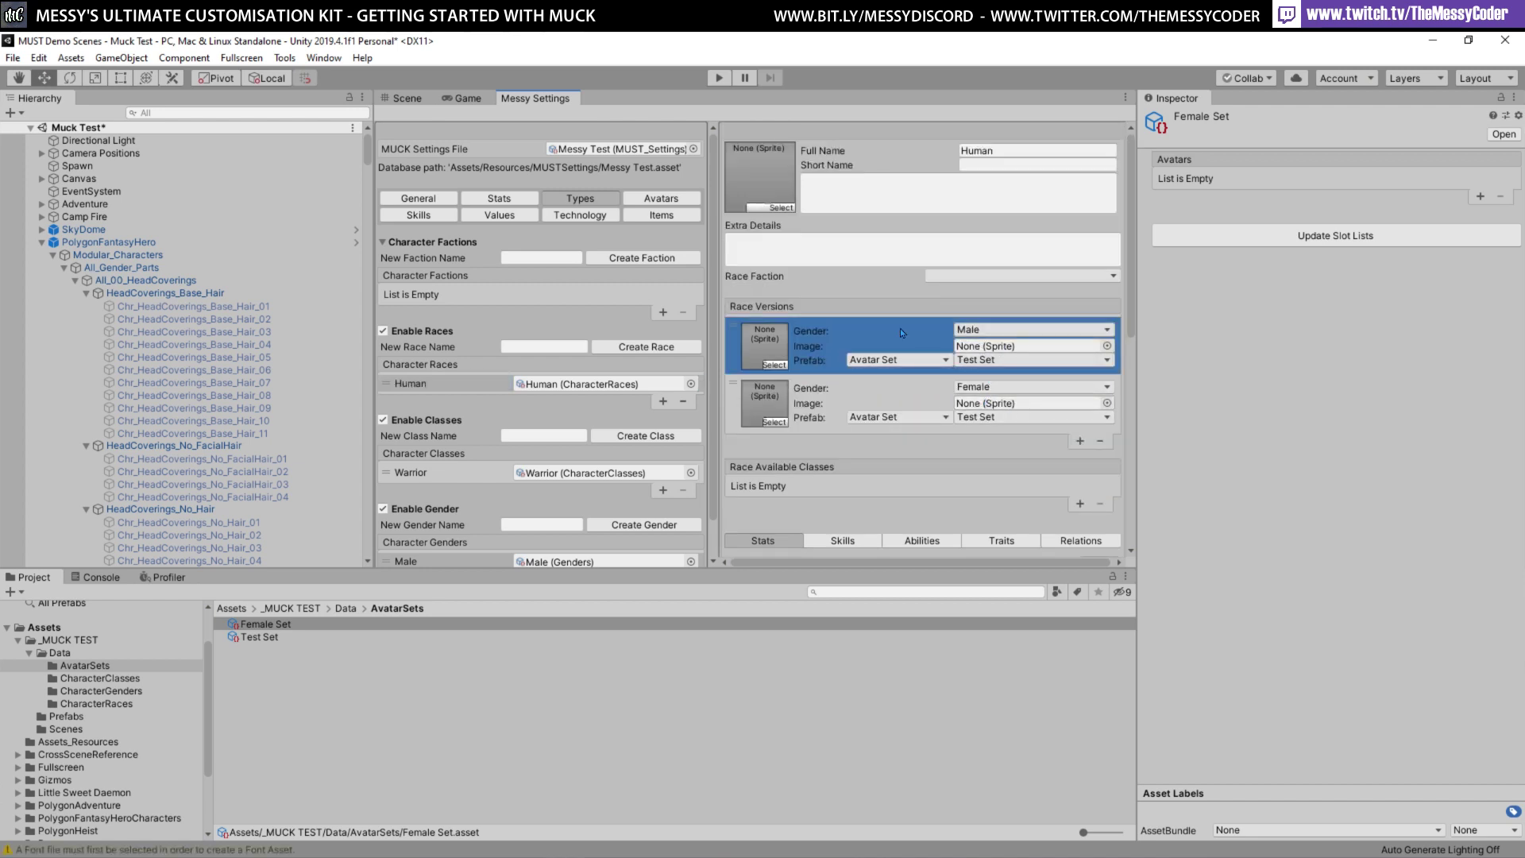
left_click(1100, 440)
left_click(977, 330)
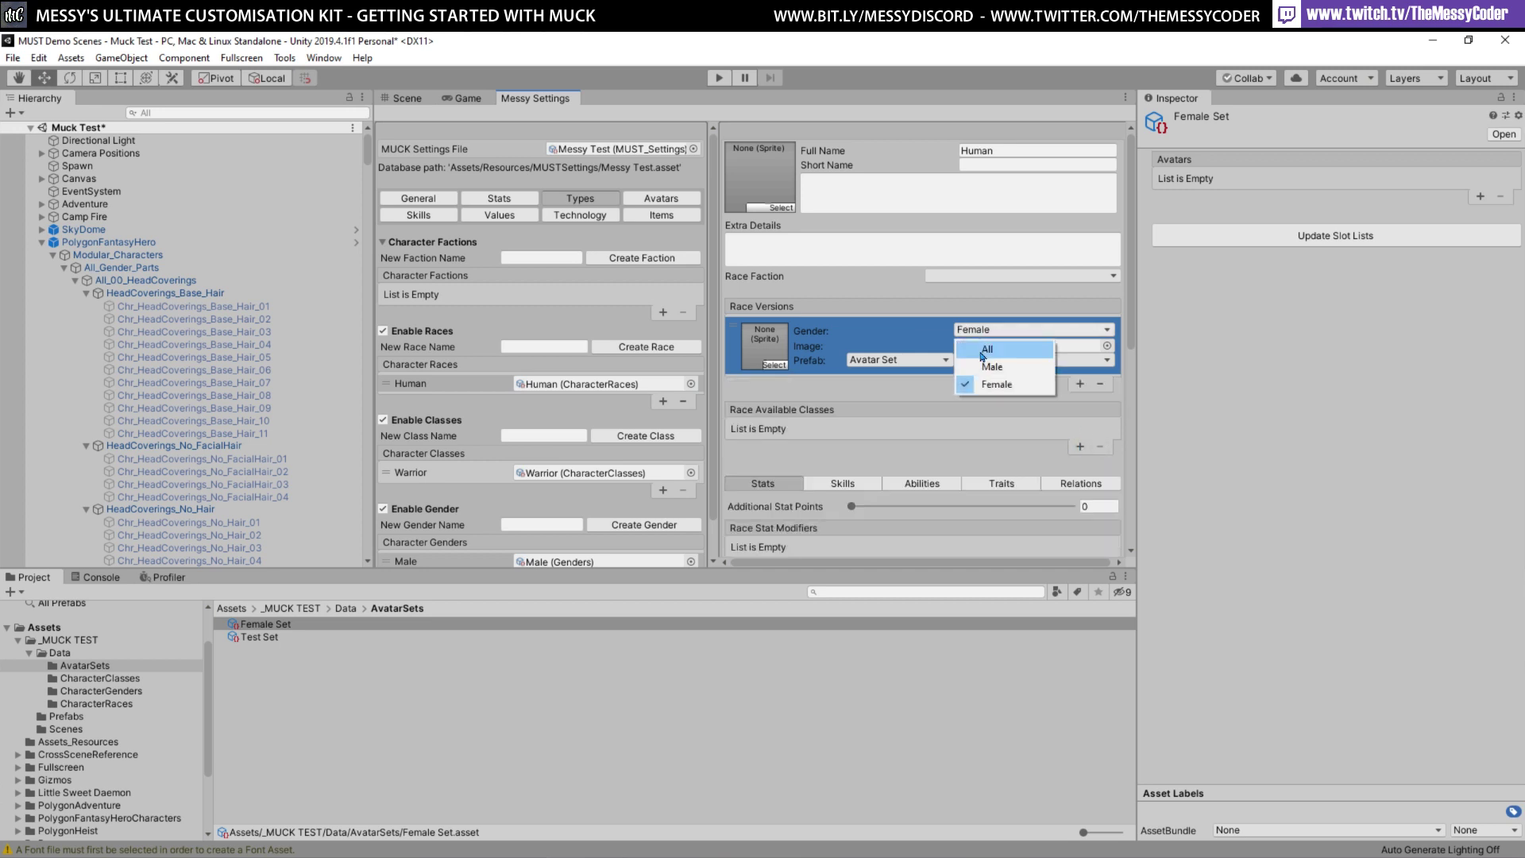
left_click(983, 352)
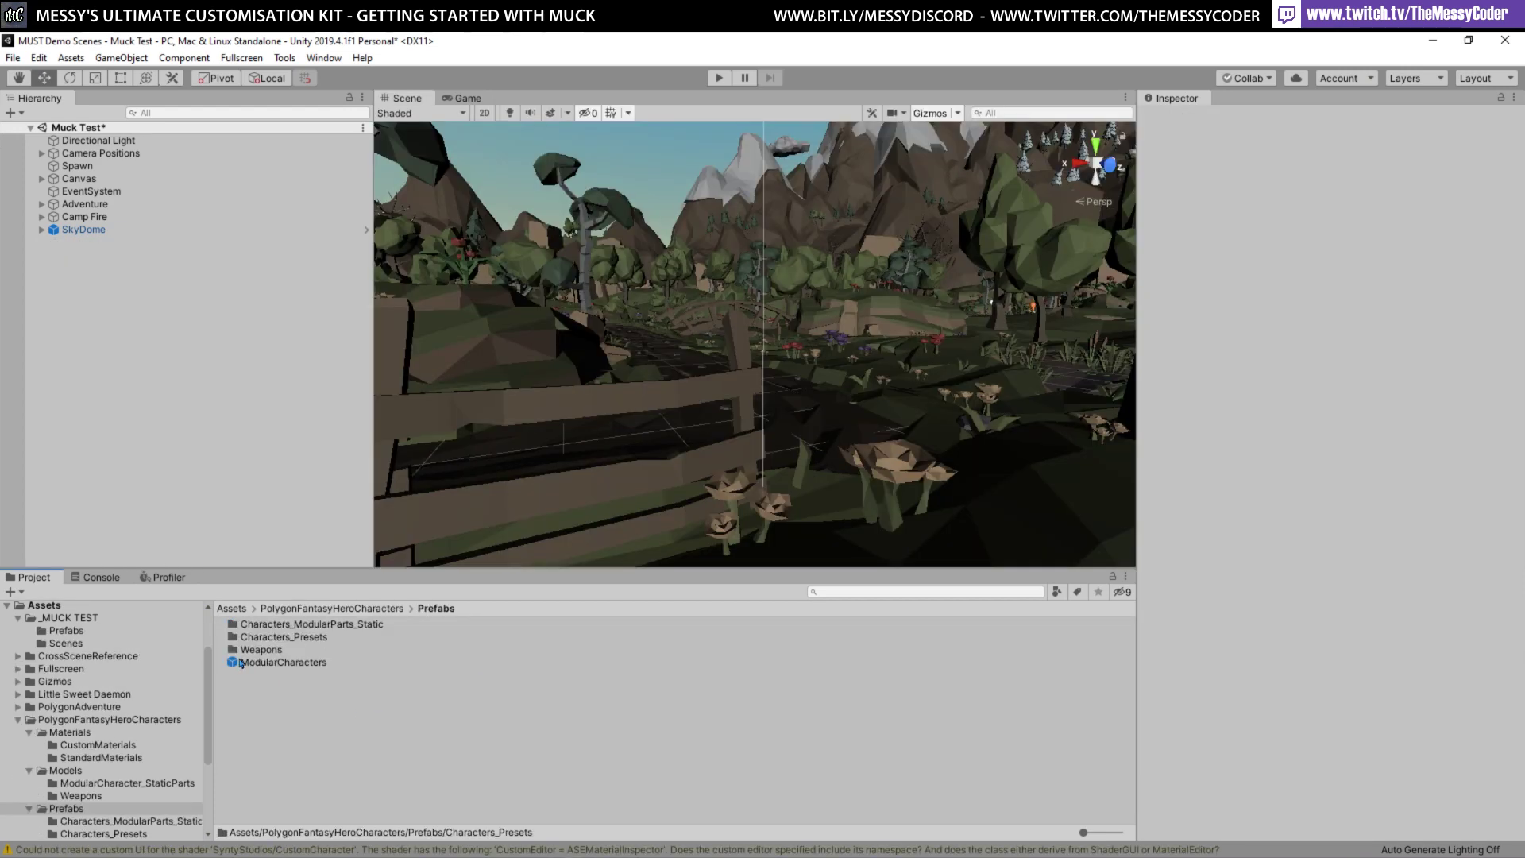
Add the ModularCharacters prefab to the scene and remove its Character Randomizer script component
left_click_drag(240, 664, 208, 405)
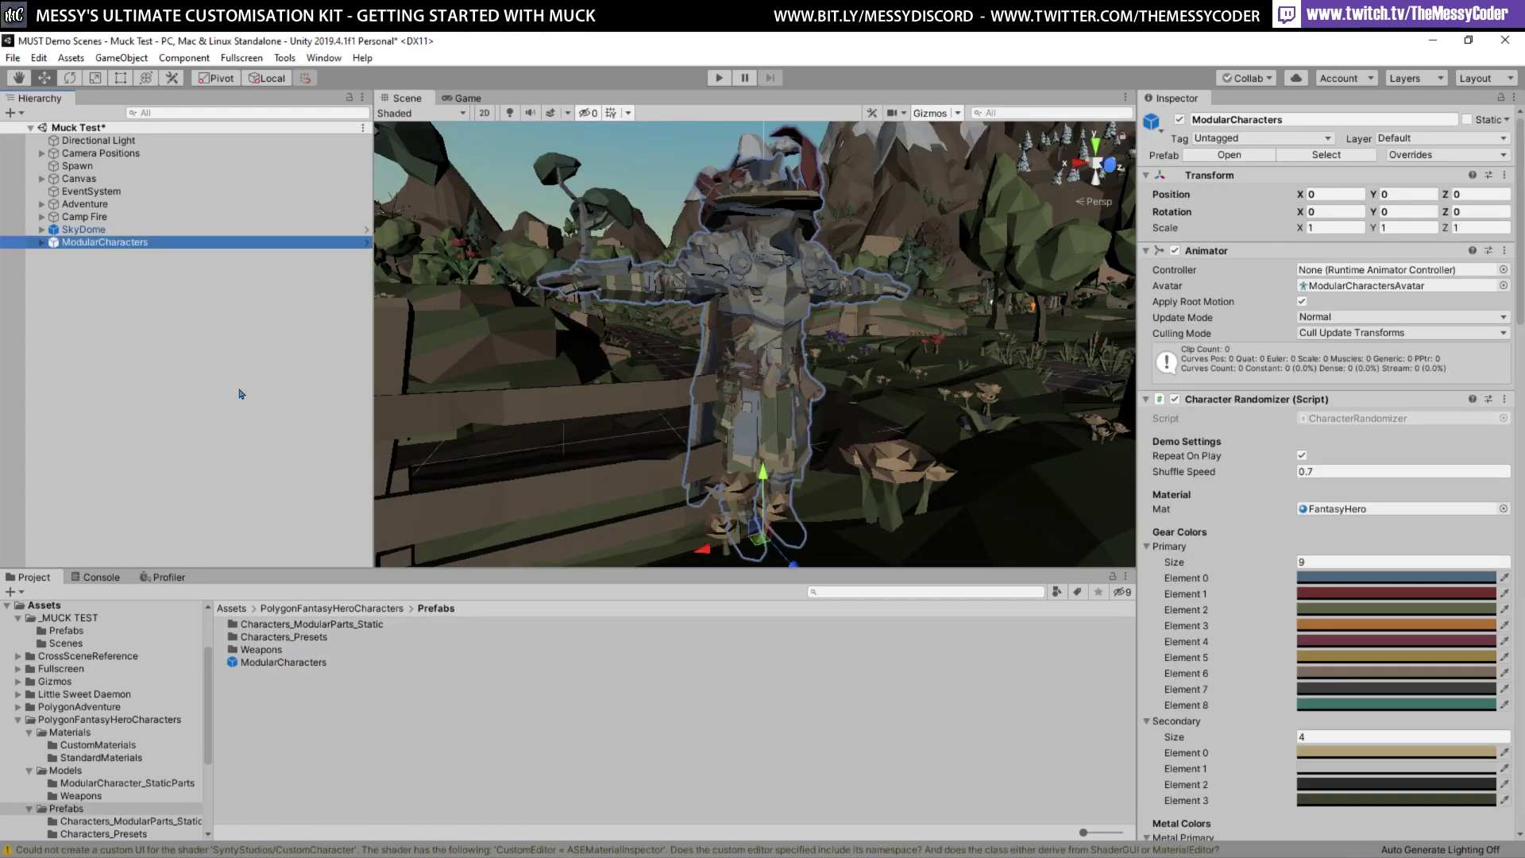
left_click(1504, 399)
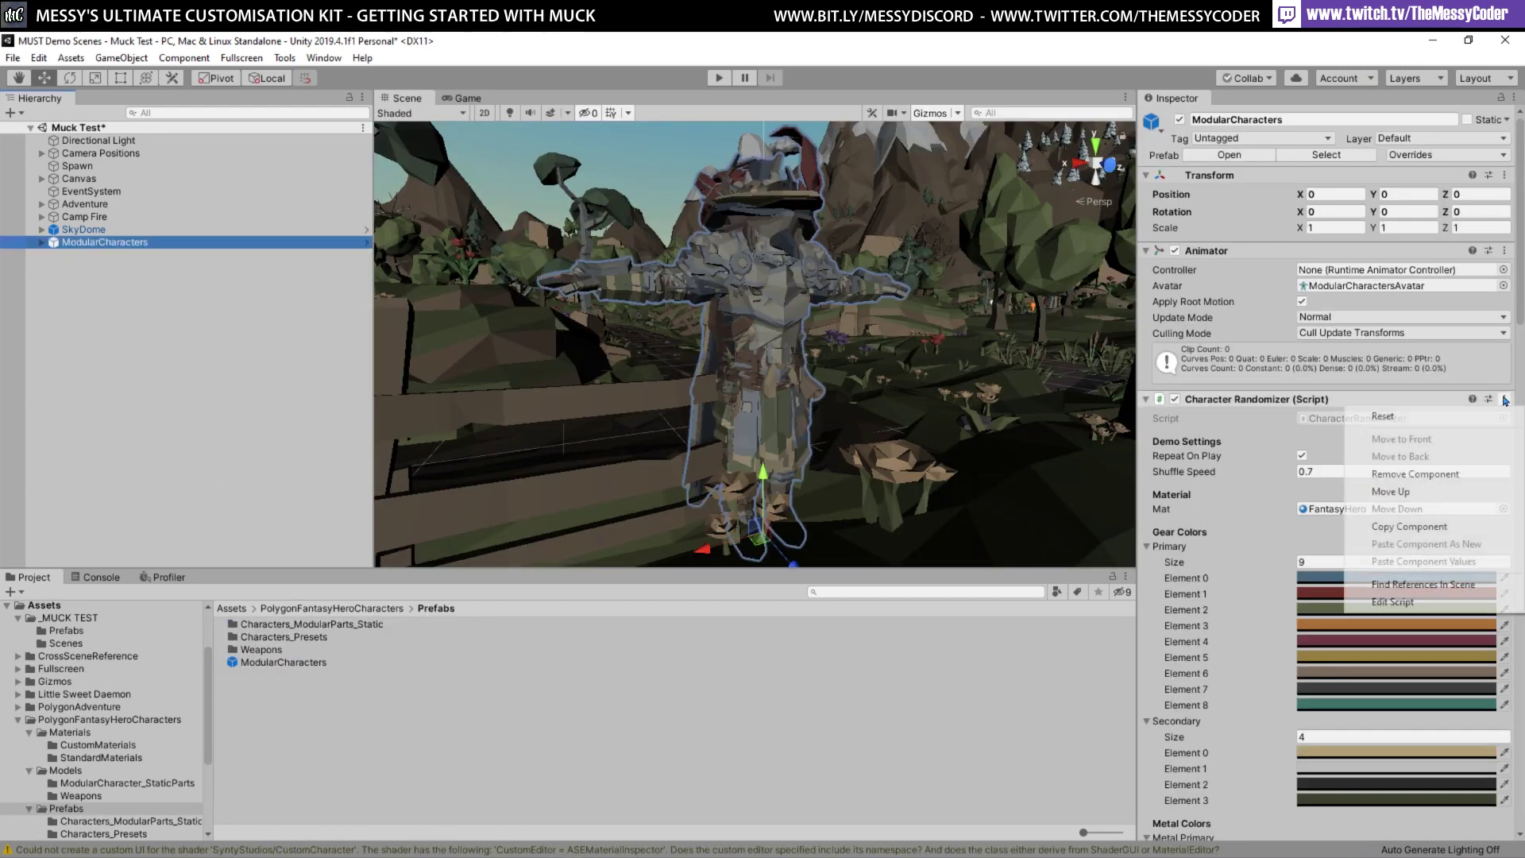
left_click(1480, 472)
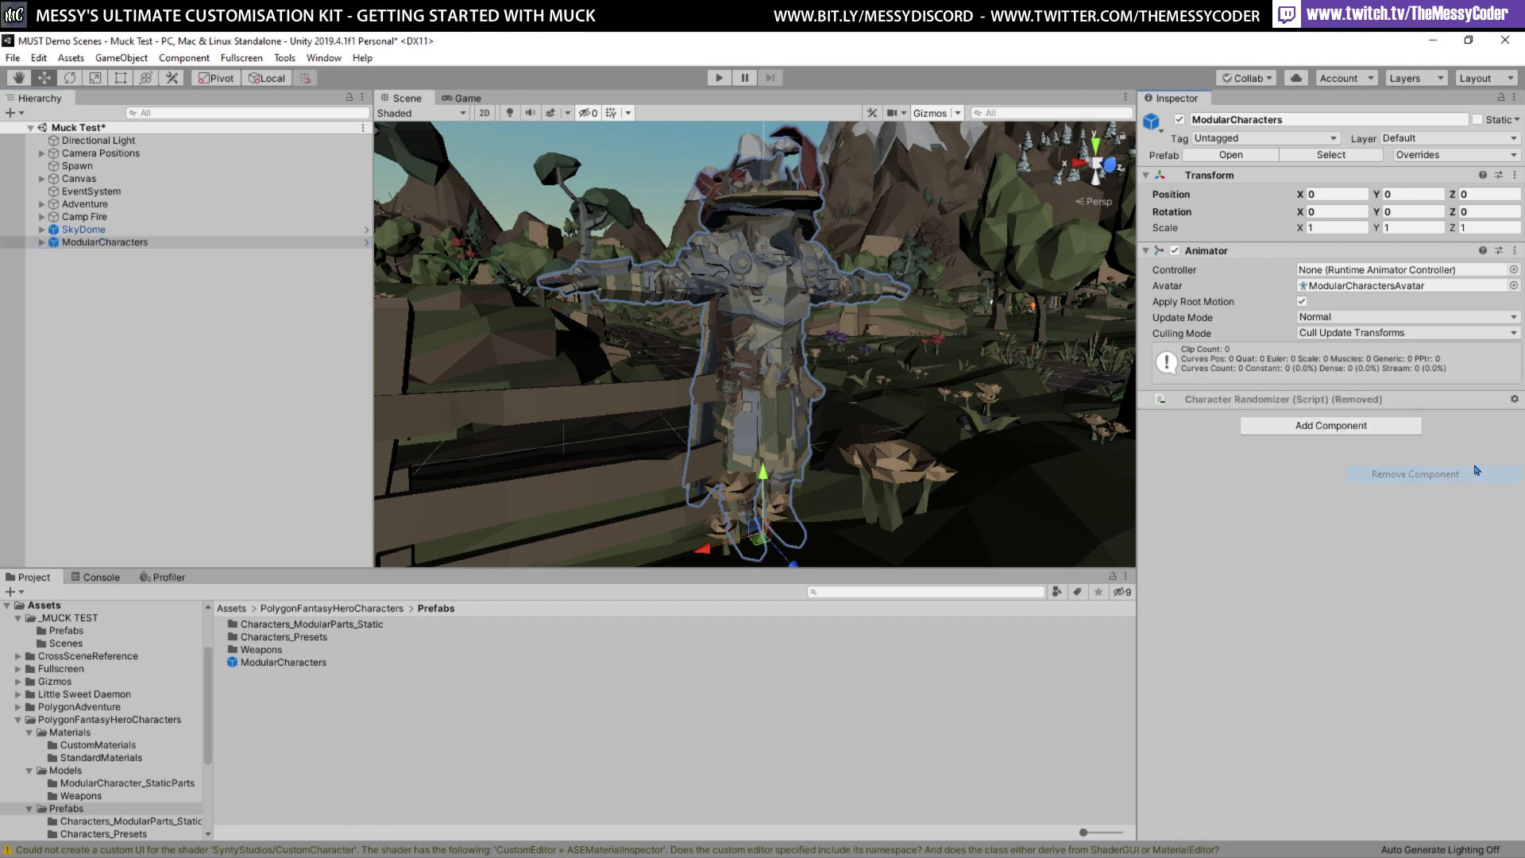
Expand ModularCharacters and the entire Modular_Characters branch, including all nested children, in the scene hierarchy
left_click(39, 242)
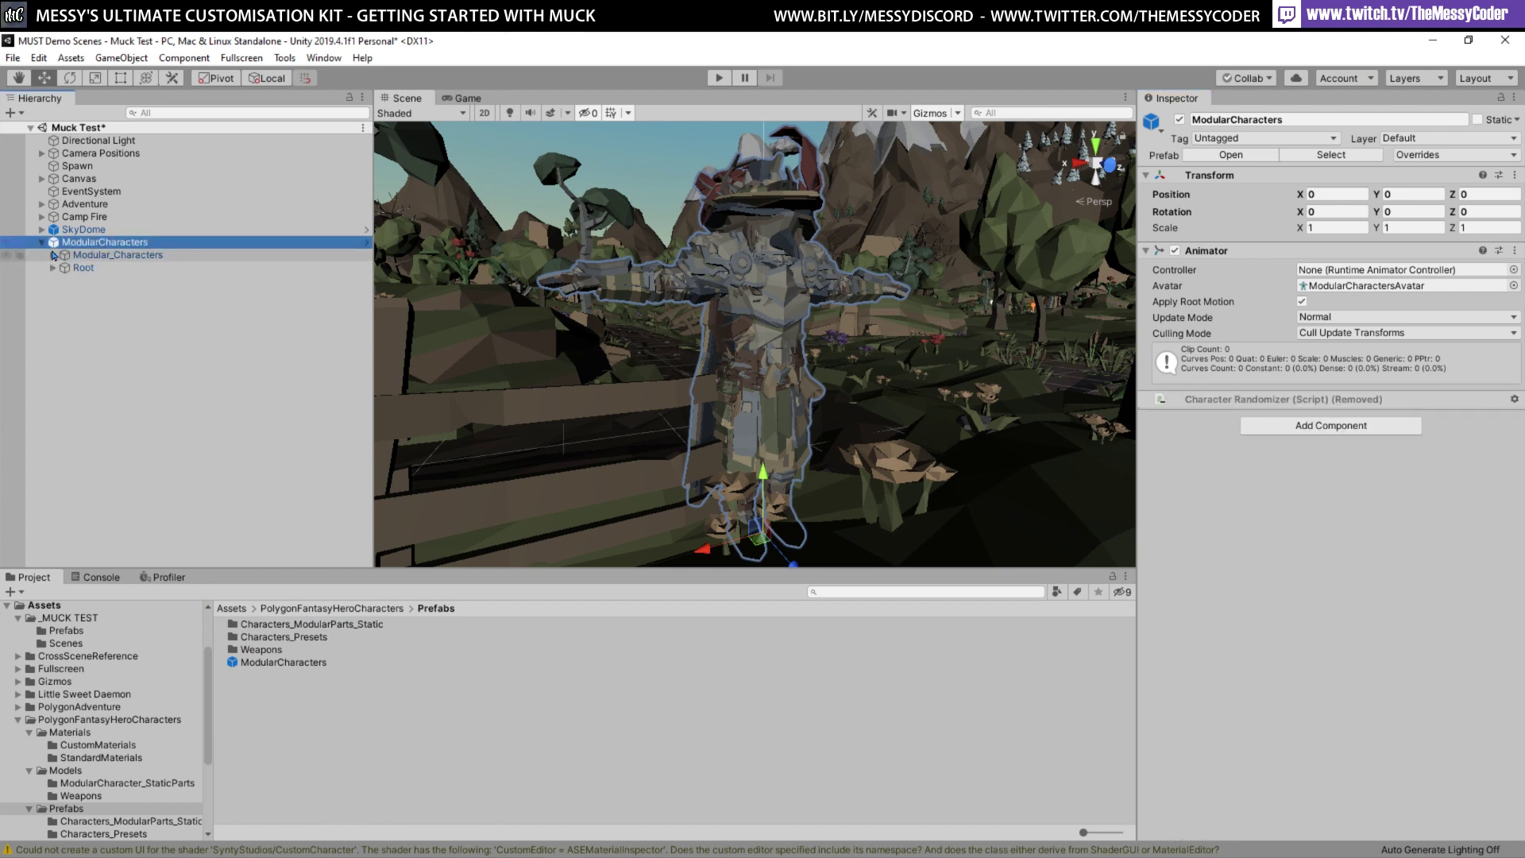
left_click(53, 255)
left_click(63, 267)
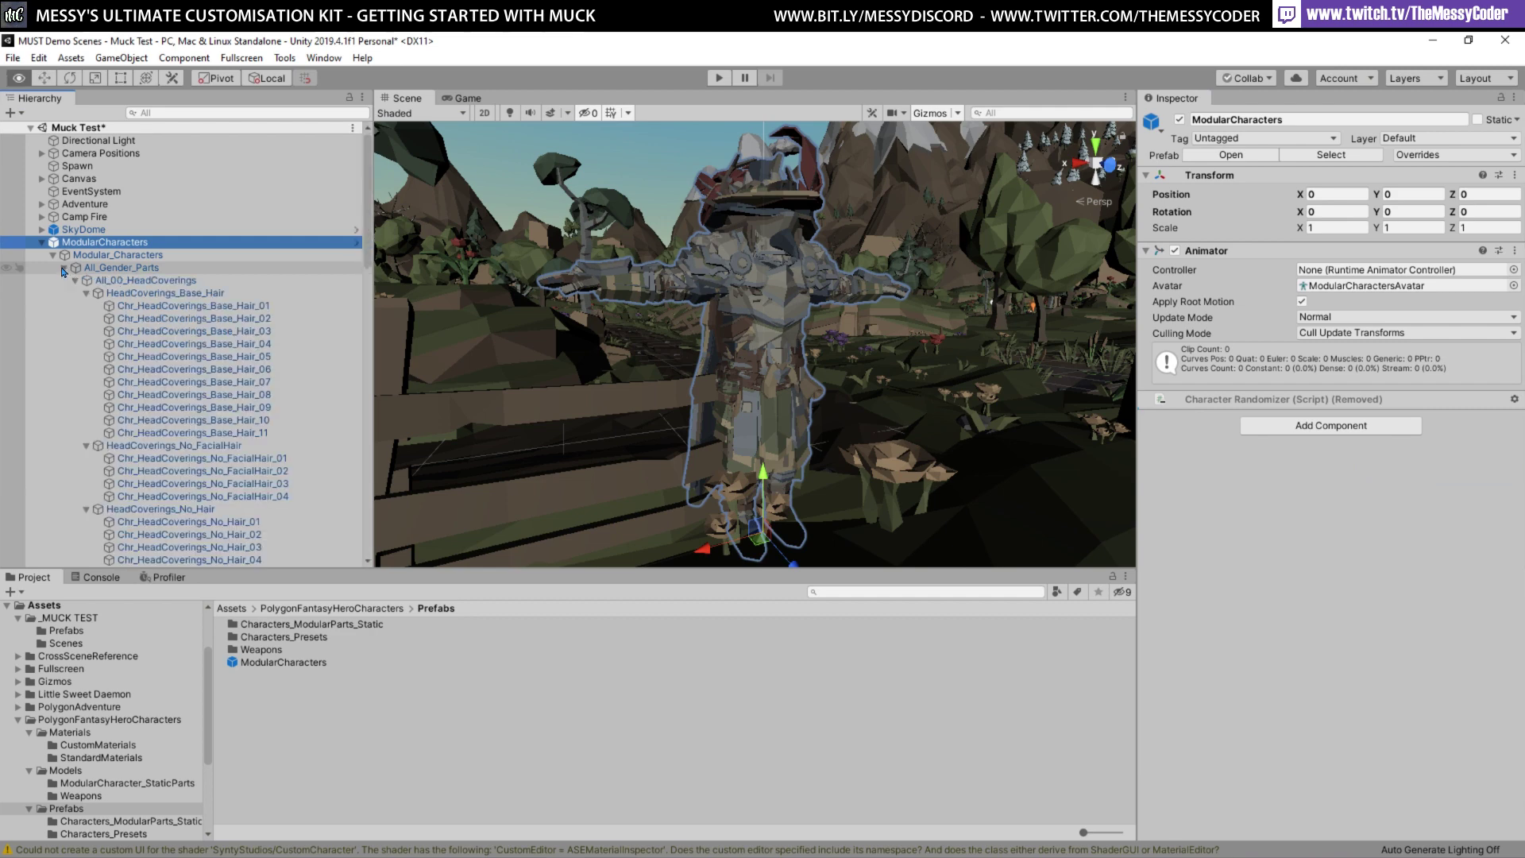
left_click(54, 255)
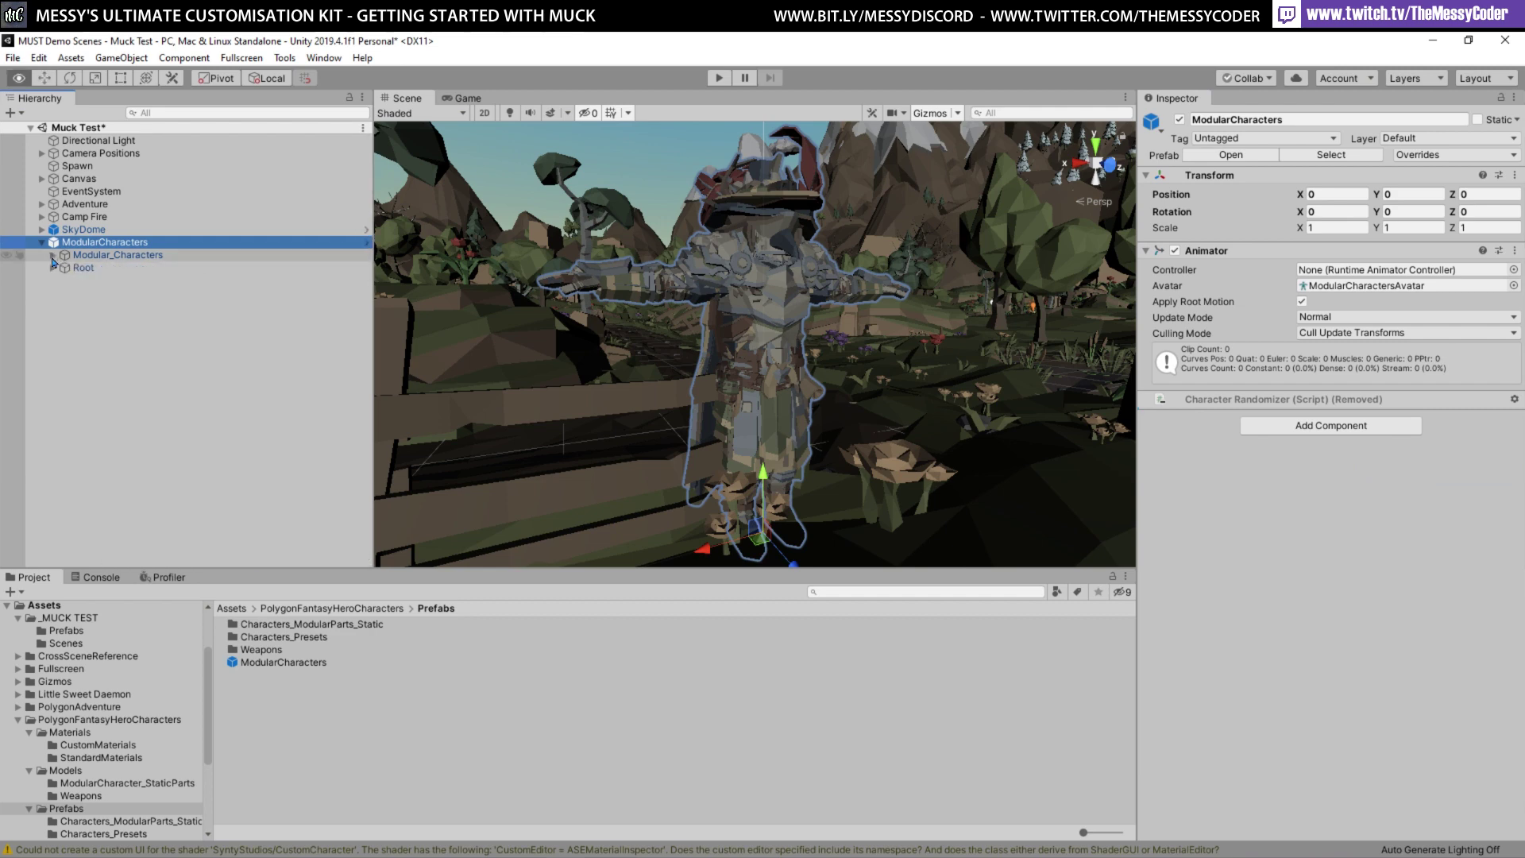
left_click(54, 255, "alt")
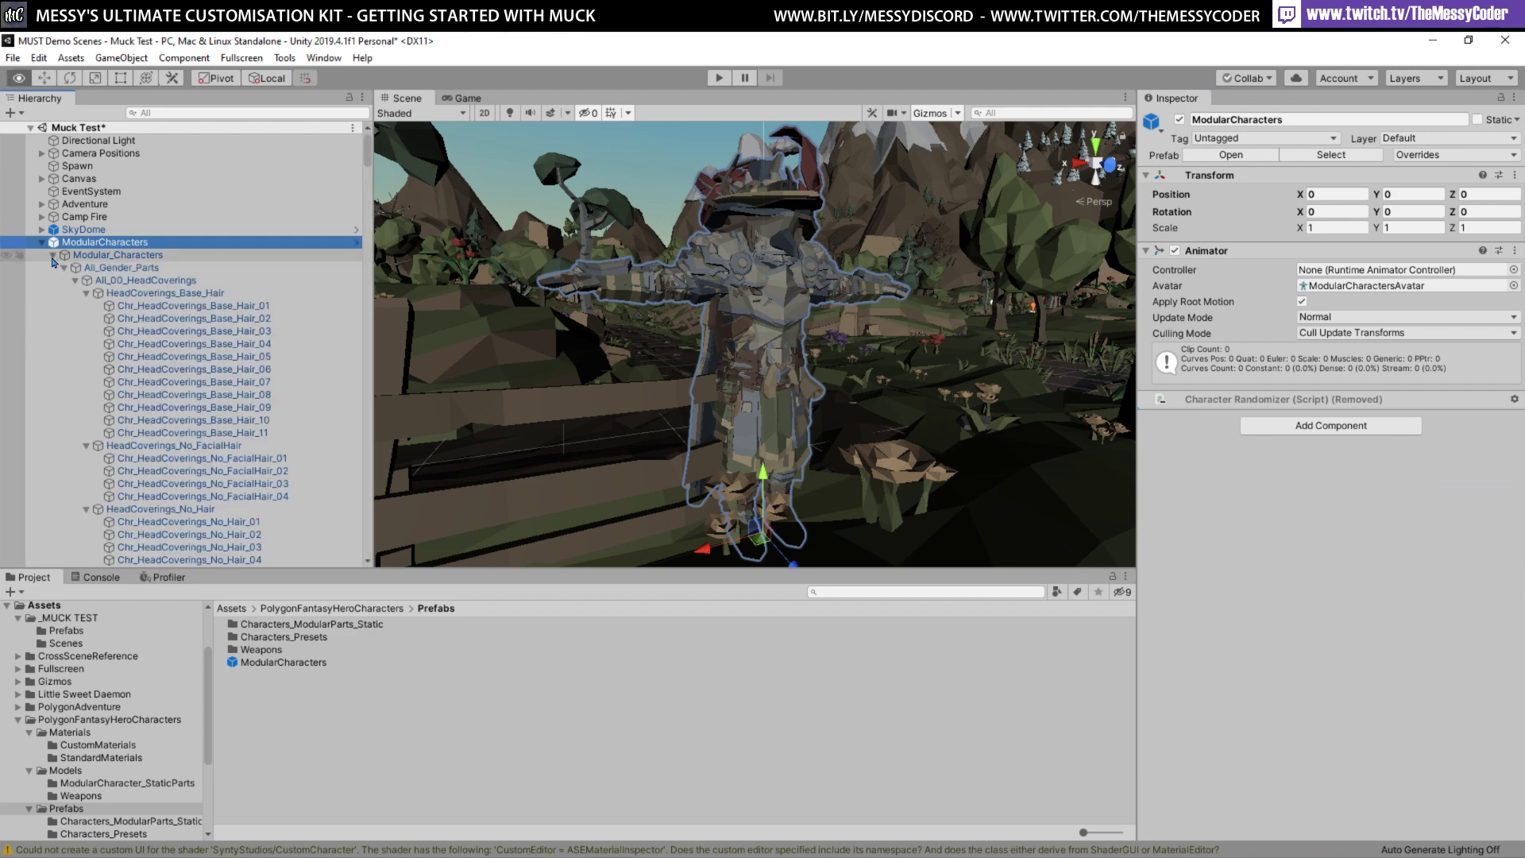
left_click(53, 255, "alt")
left_click(53, 255, "alt")
Deactivate the head covering objects Chr_HeadCoverings_Base_Hair_01 through Chr_HeadCoverings_Base_Hair_11
scroll(68, 276, "down", 3)
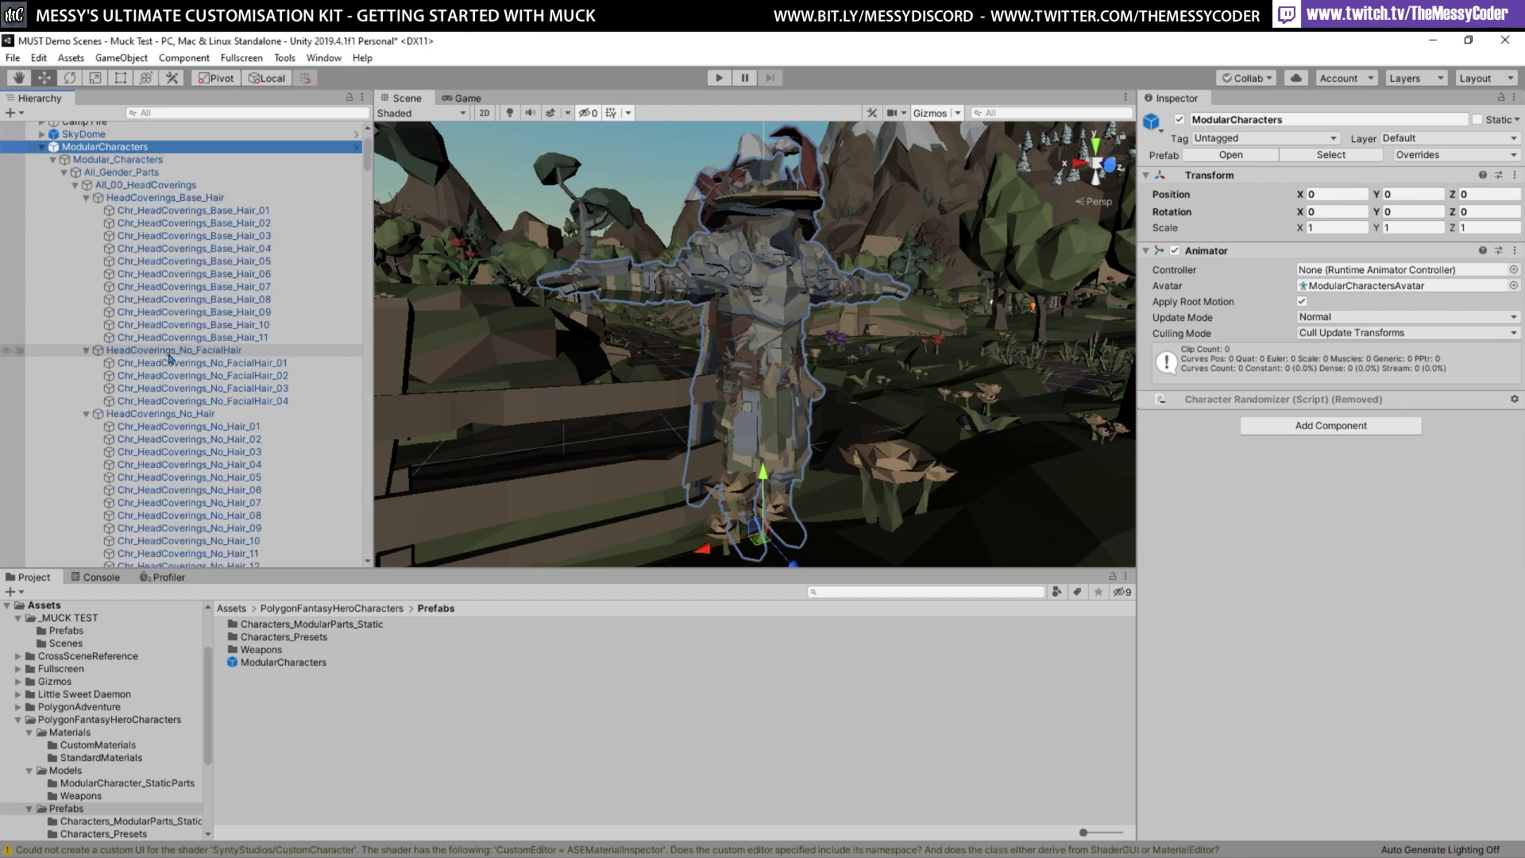
left_click(184, 162)
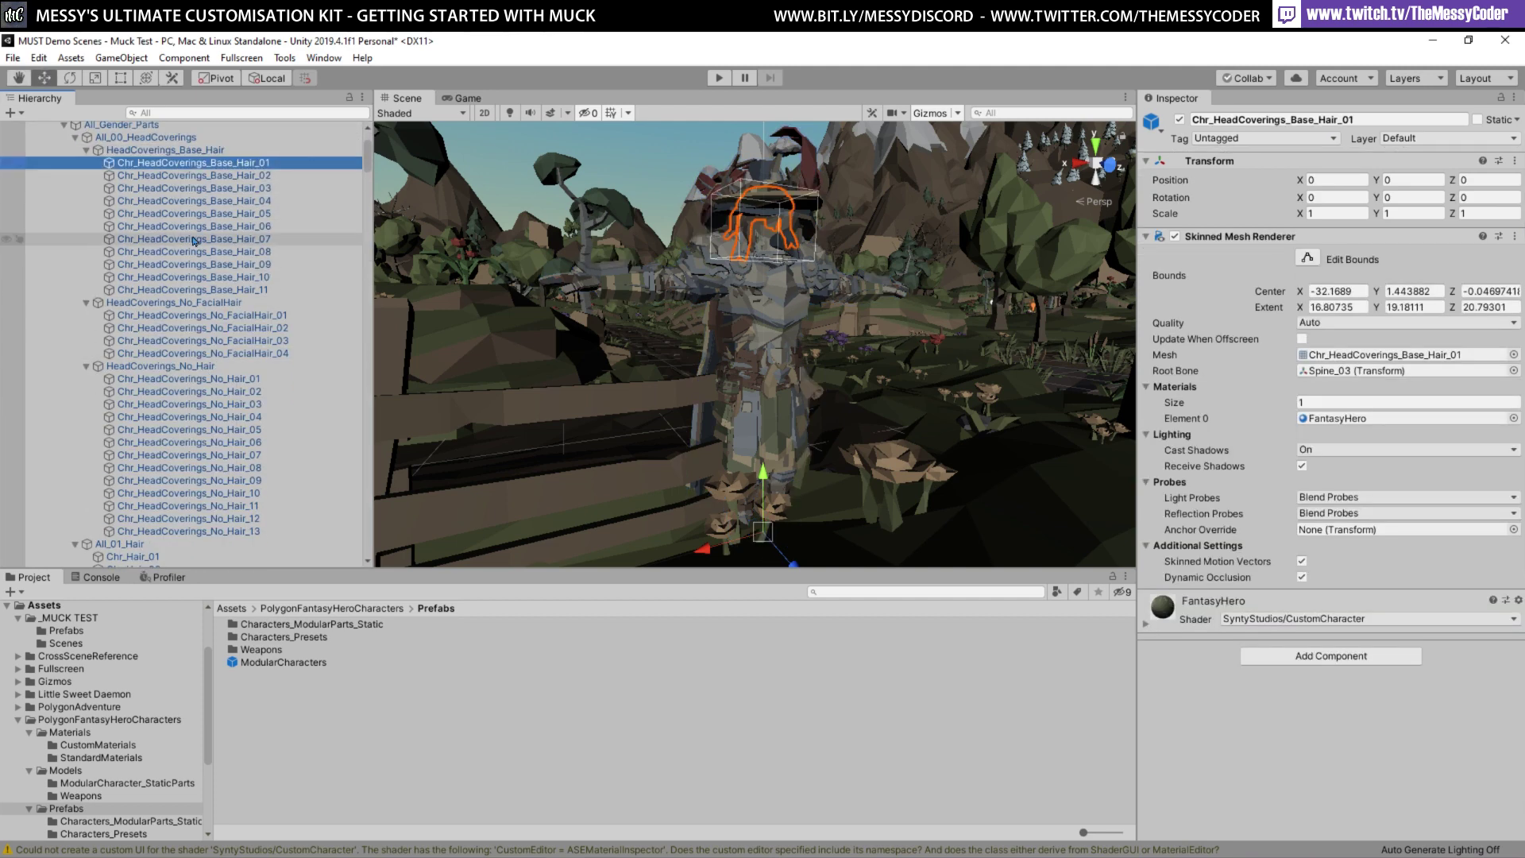
left_click(191, 289, "shift")
left_click(1179, 119)
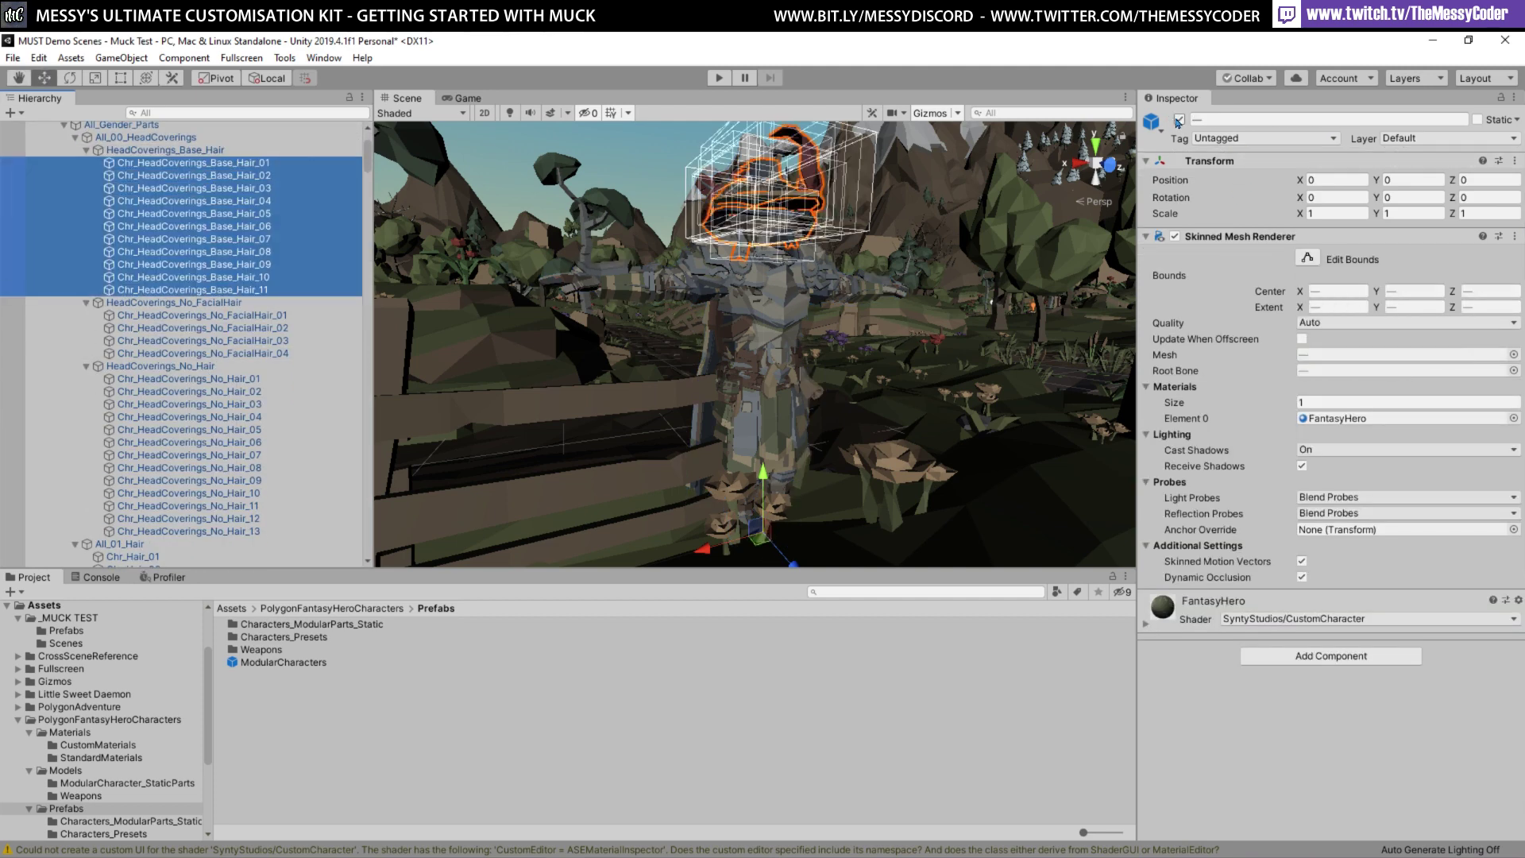
Deactivate the head covering objects Chr_HeadCoverings_No_FacialHair_01 through Chr_HeadCoverings_No_FacialHair_04
left_click(238, 315)
left_click(298, 352, "shift")
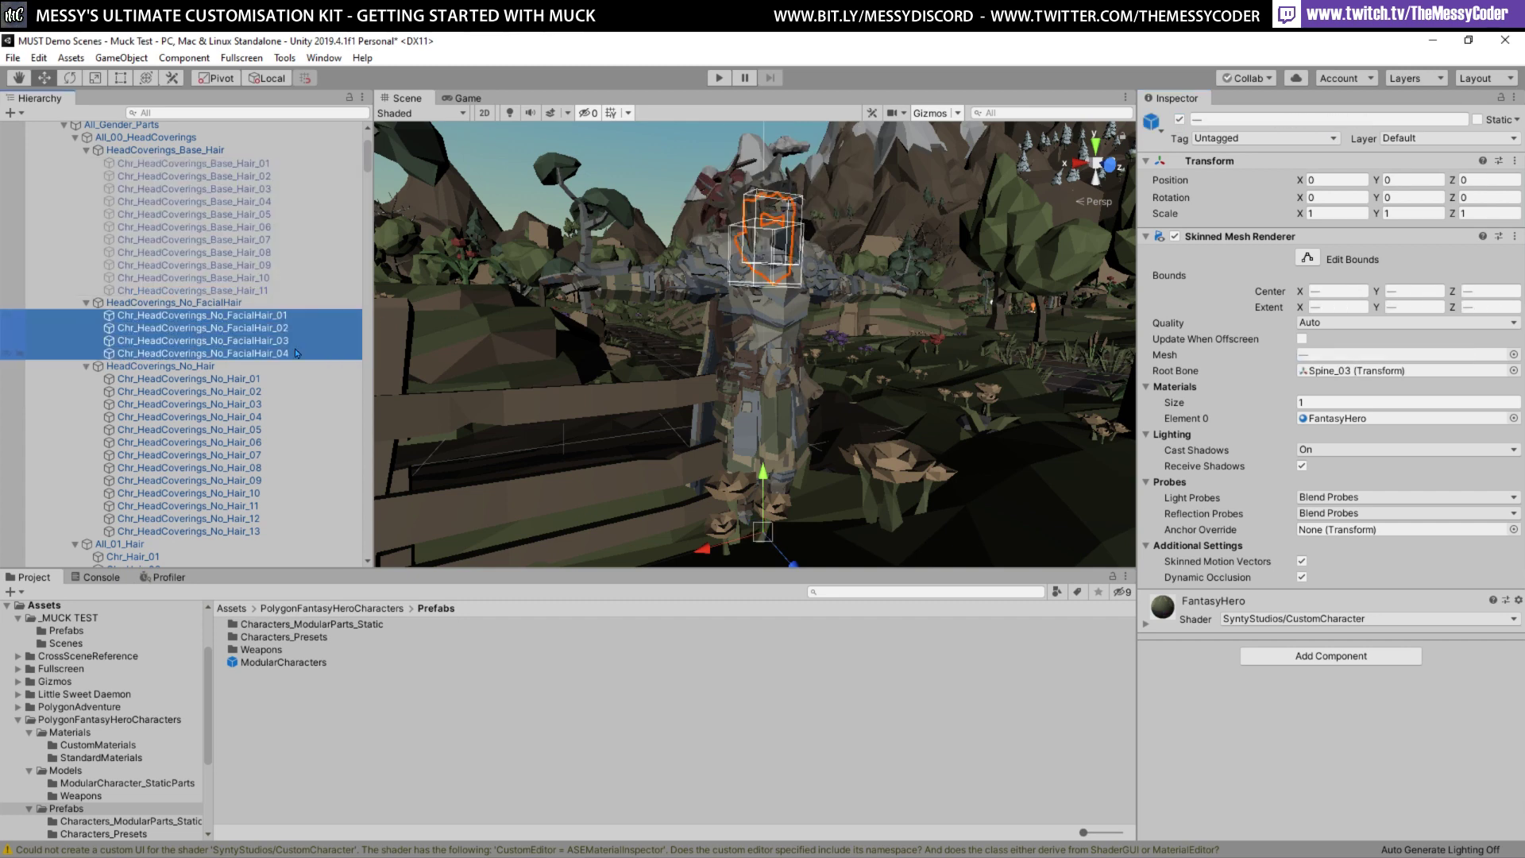
left_click(1179, 120)
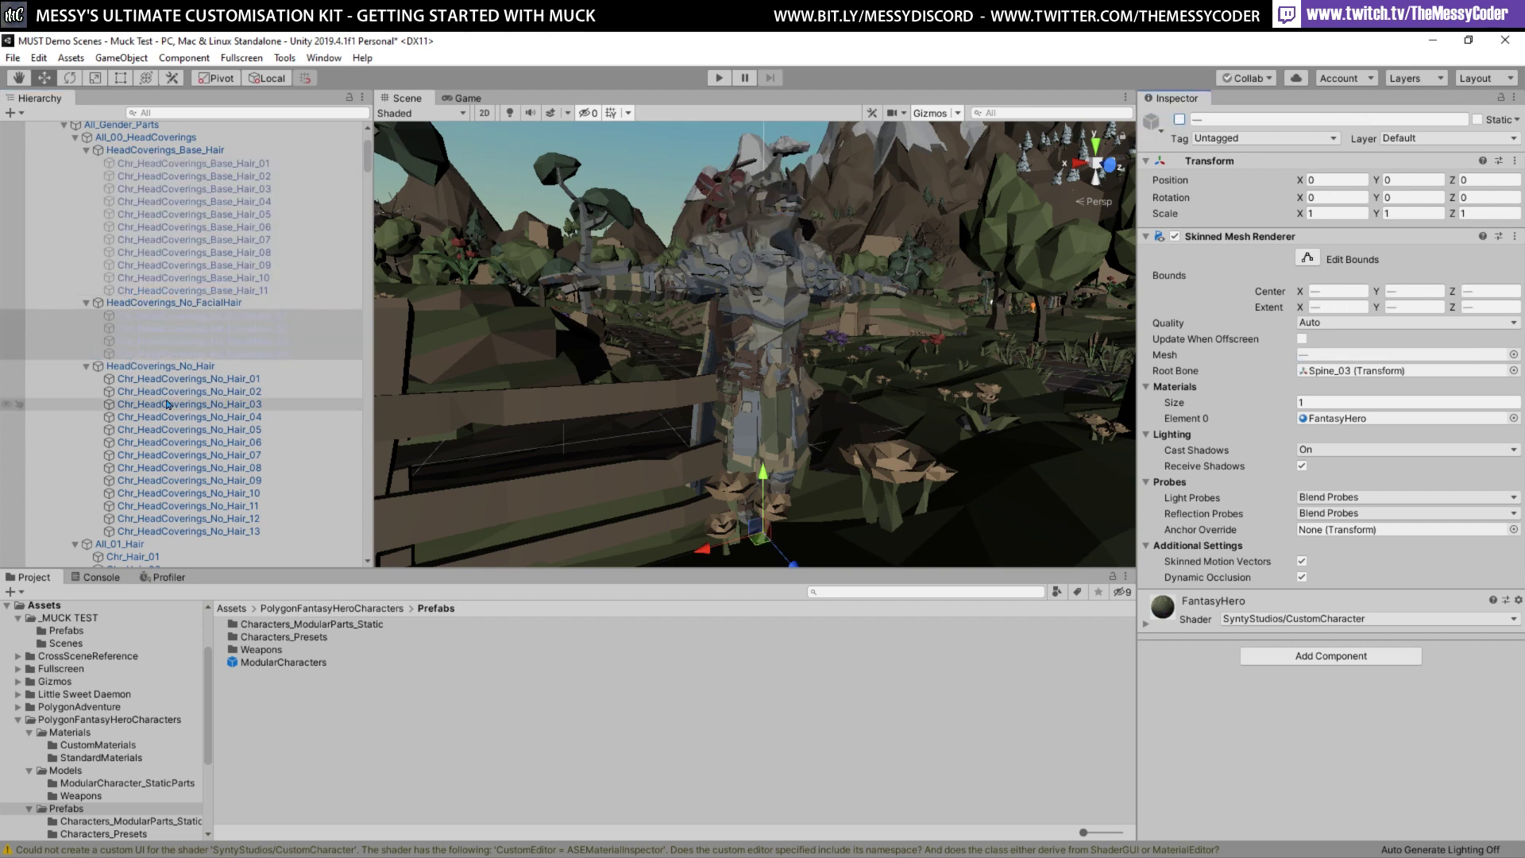
scroll(168, 404, "up", 3)
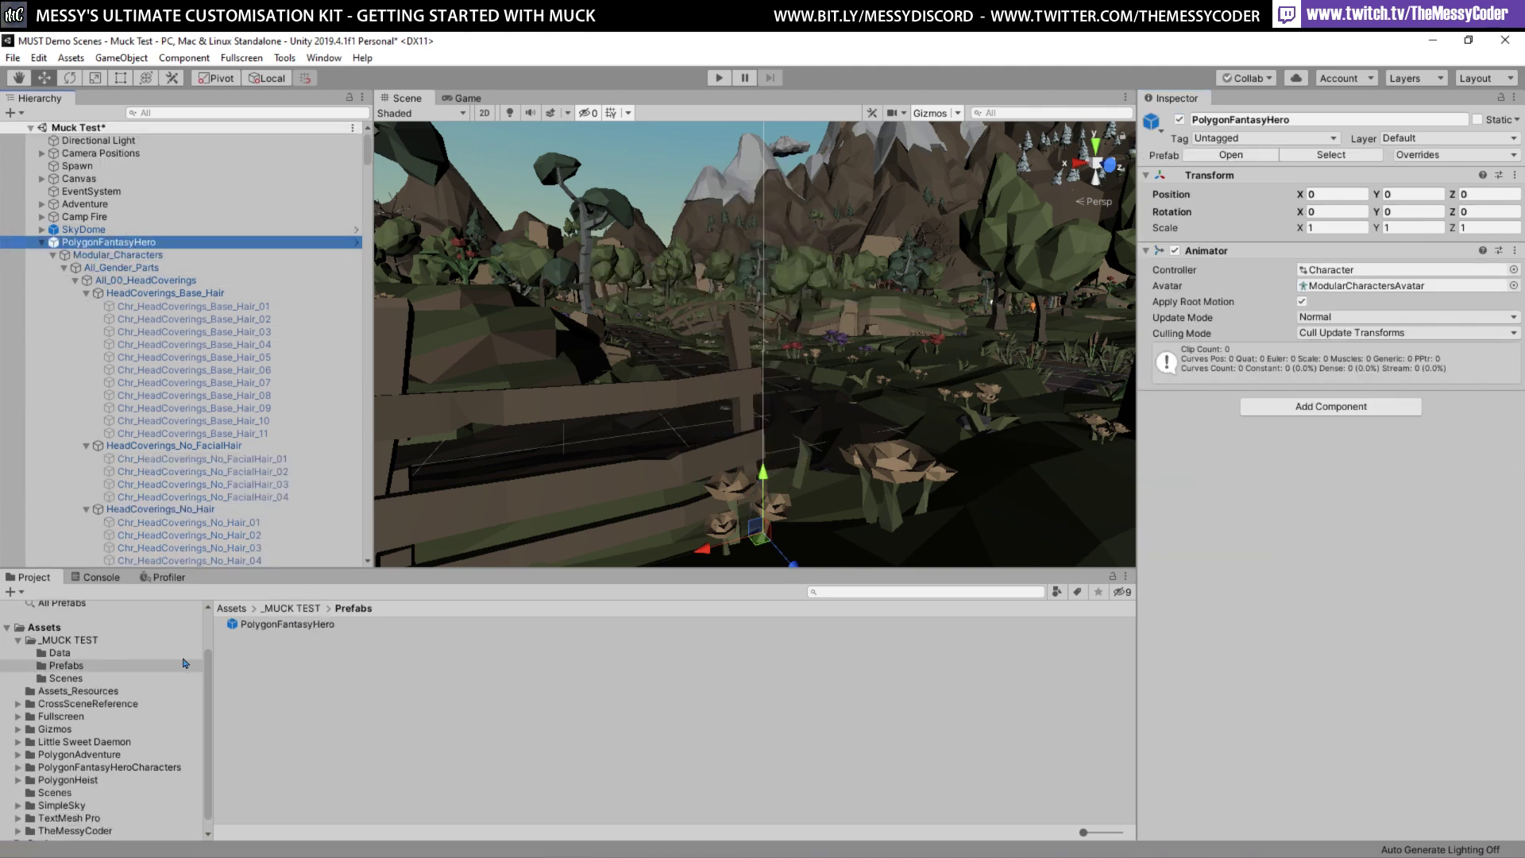
Open the PolygonFantasyHero prefab for editing and add the MUCC Avatar Slots component to its root
double_click(284, 631)
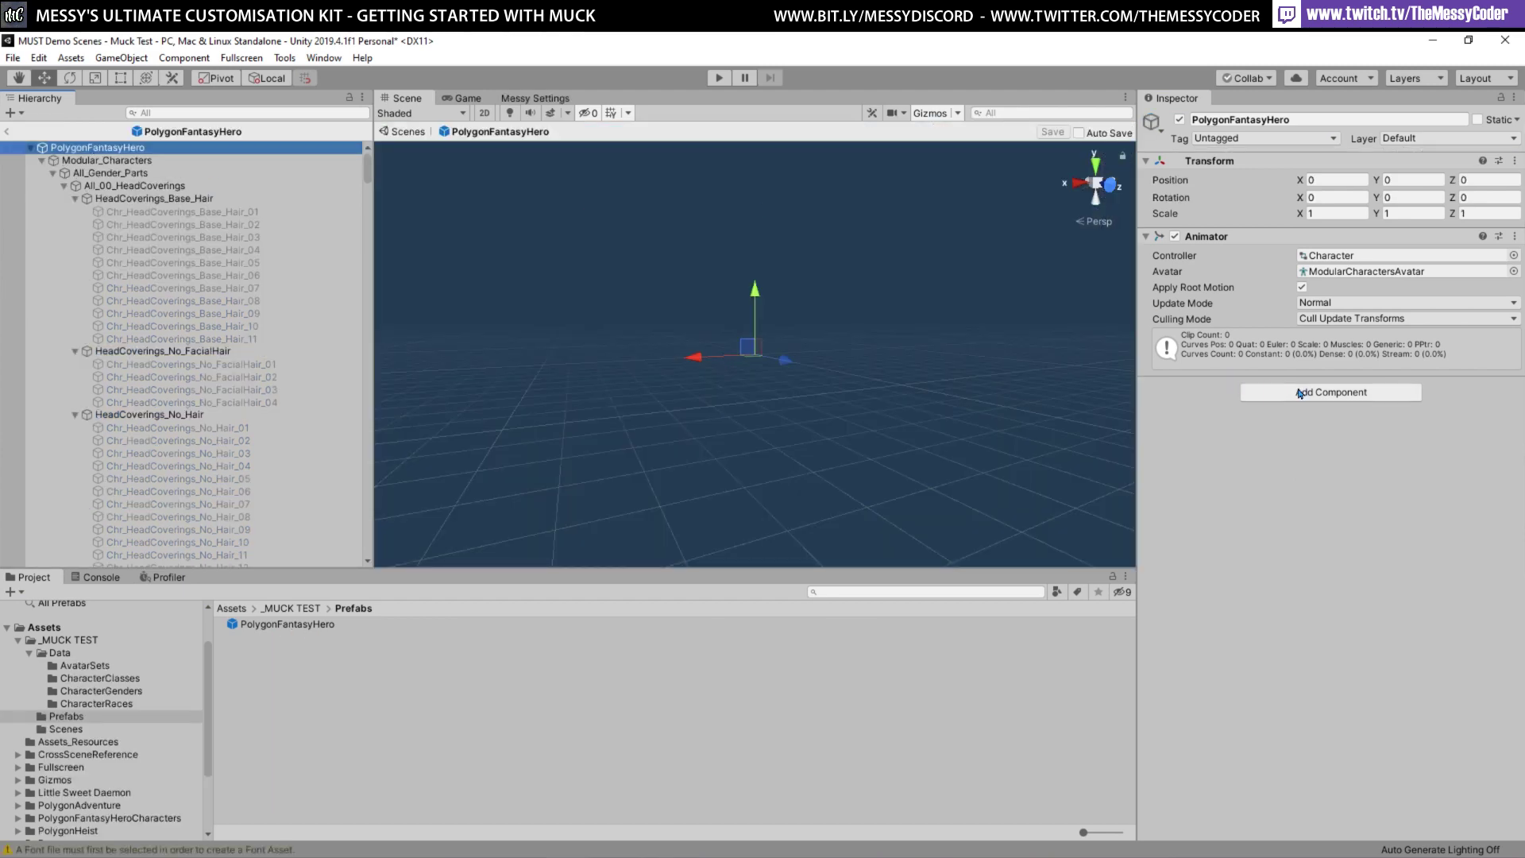
left_click(1300, 393)
type("muc")
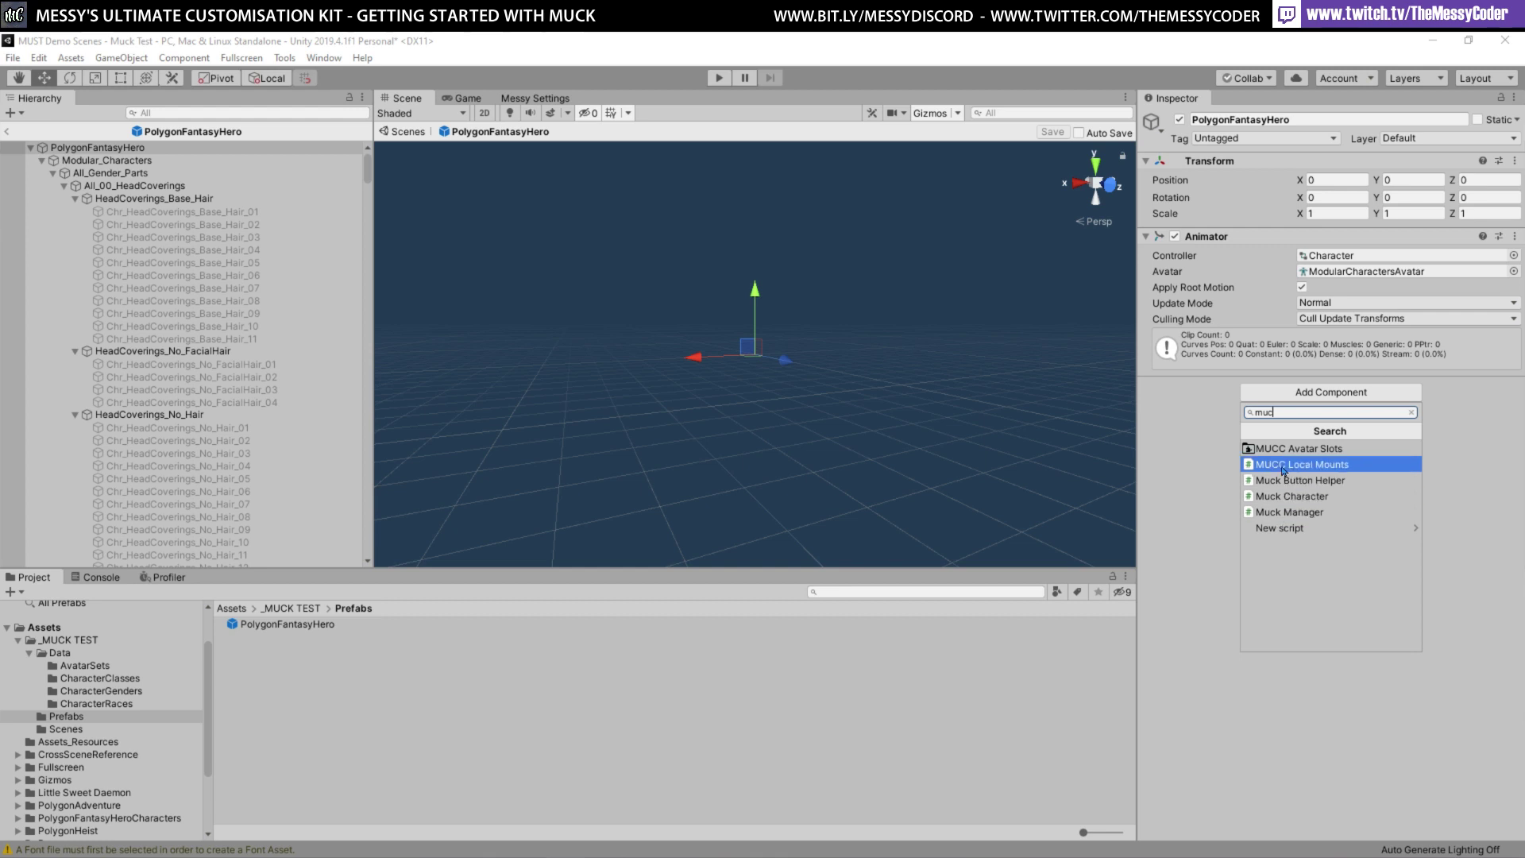
left_click(1337, 454)
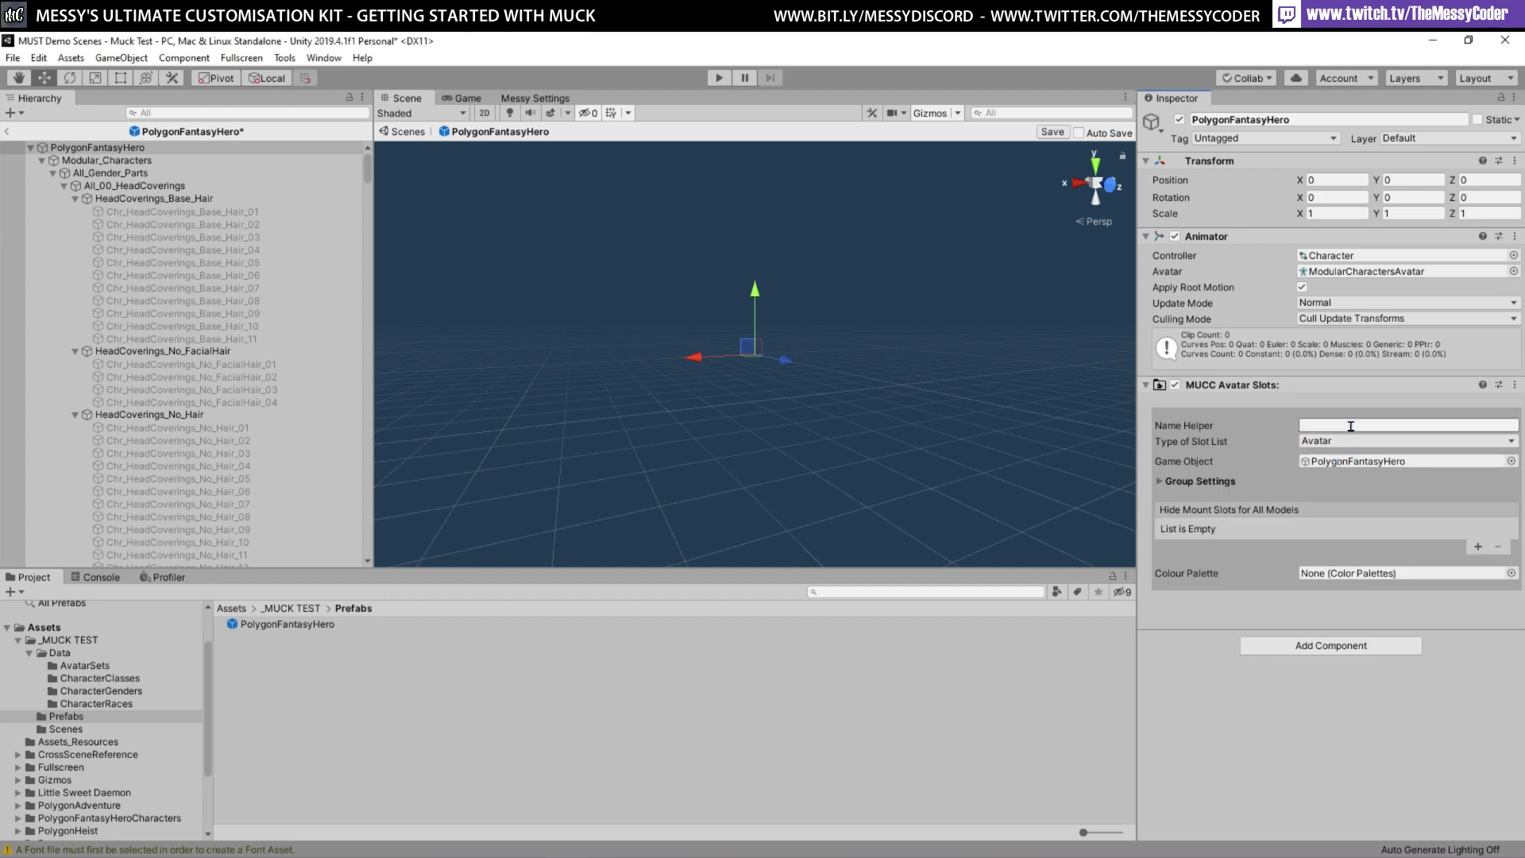
Set the Name Helper of the MUCC Avatar Slots component to "PolyFantasy Avatar"
left_click(1350, 426)
type("Poly")
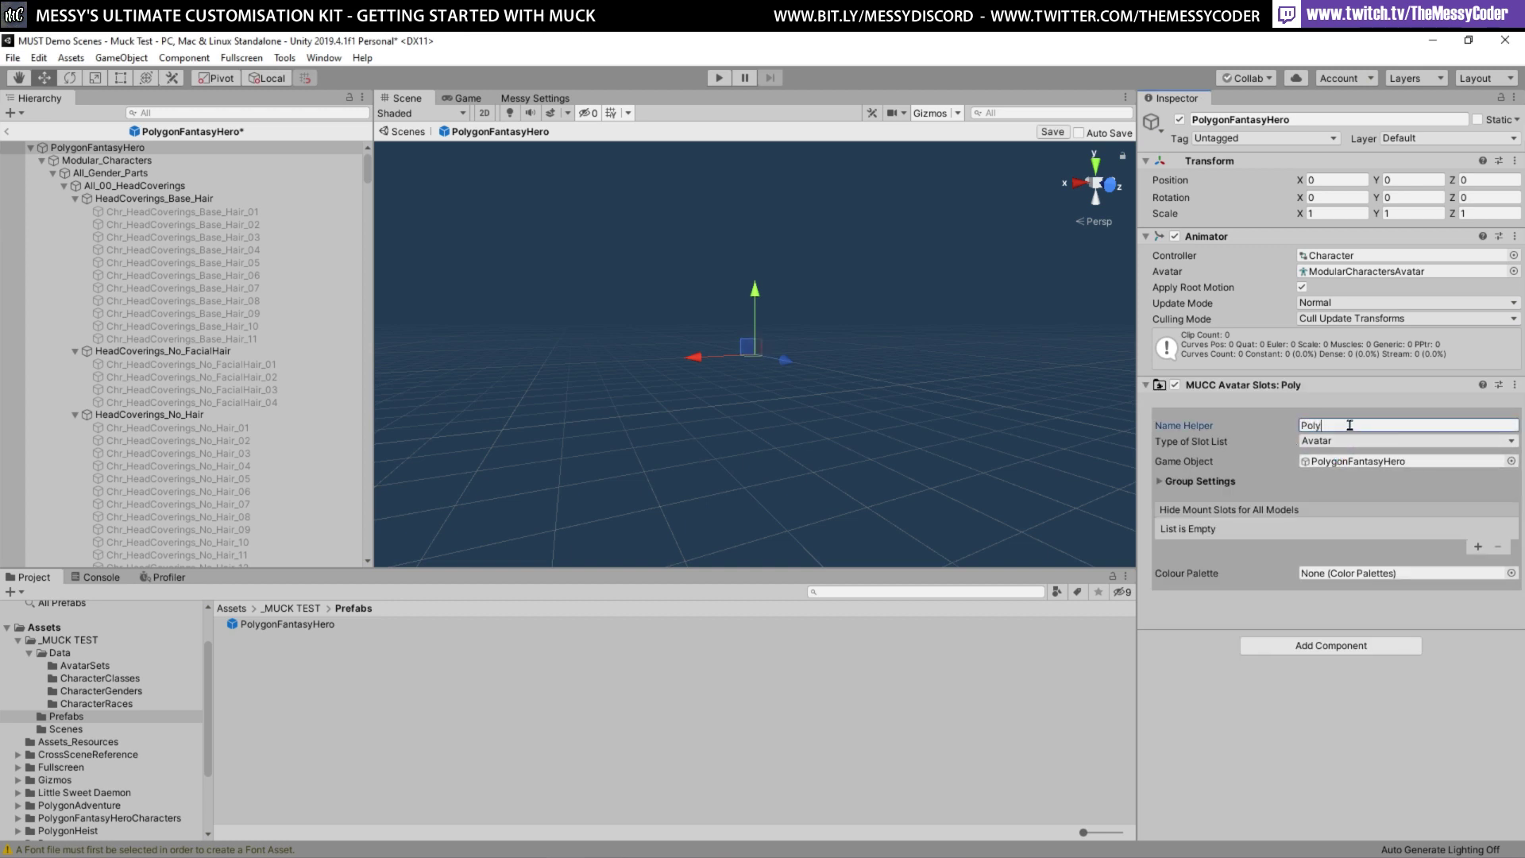
type("Fantasy Vat")
key("BackSpace")
key("BackSpace")
type("Avatar")
Examine the Type of Slot List options, the assigned Game Object and the Group Settings of the MUCC Avatar Slots component
left_click(1332, 443)
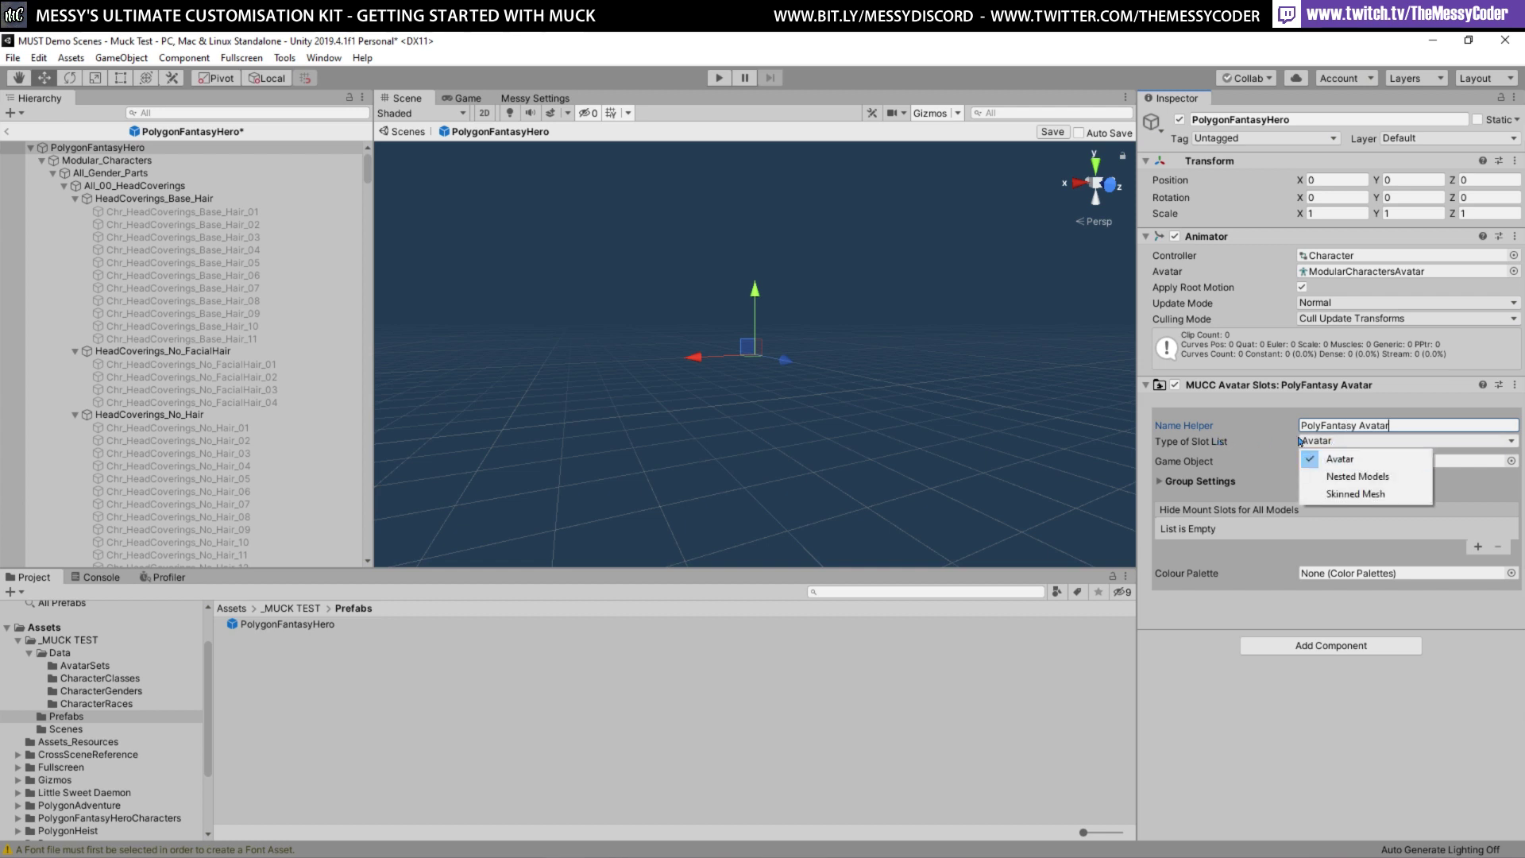
left_click(1301, 442)
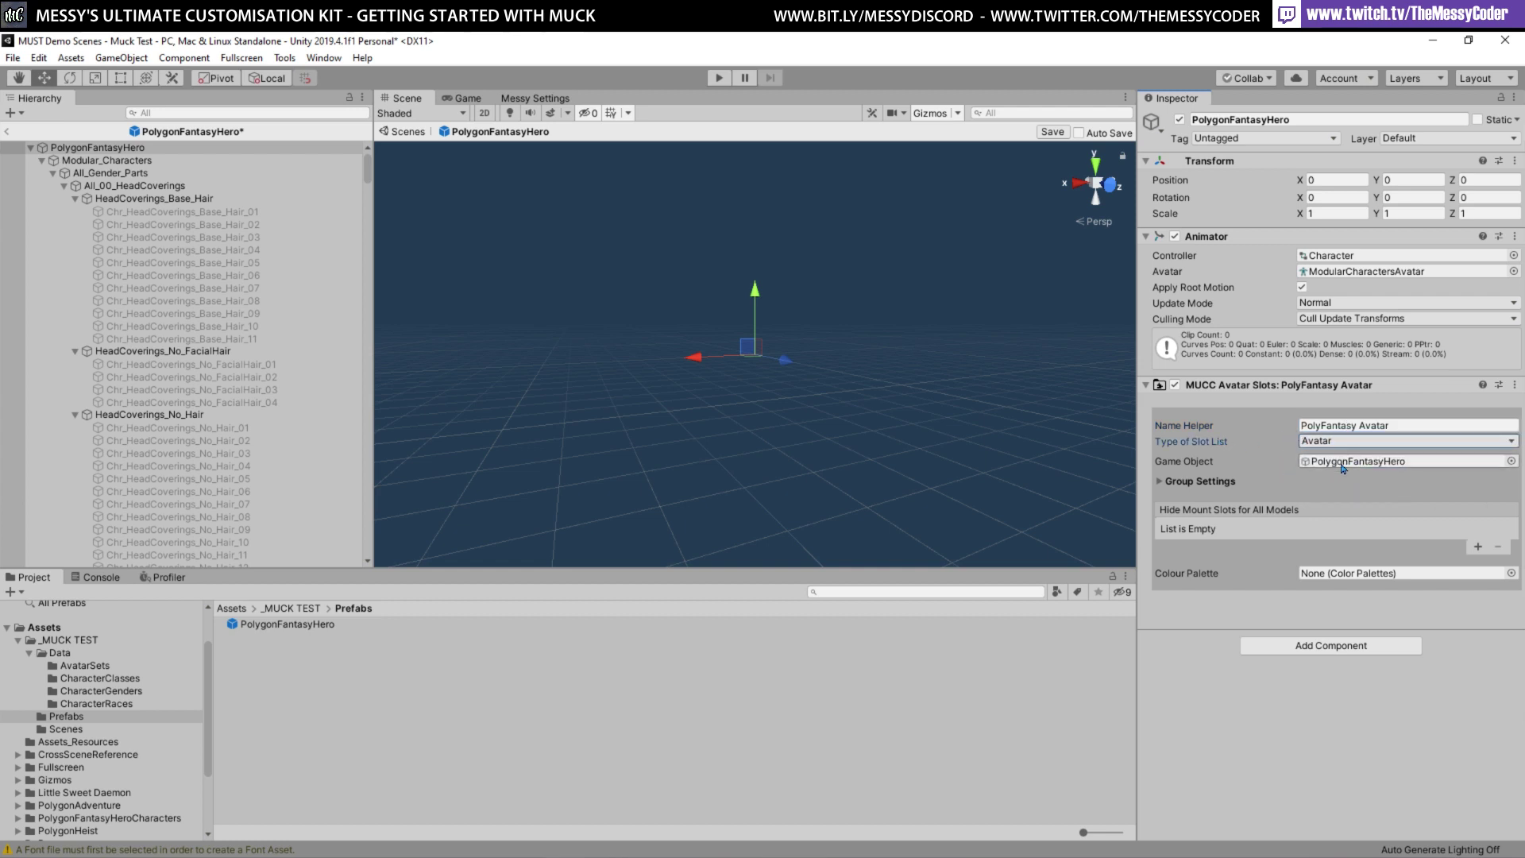
left_click(1392, 466)
left_click(1159, 482)
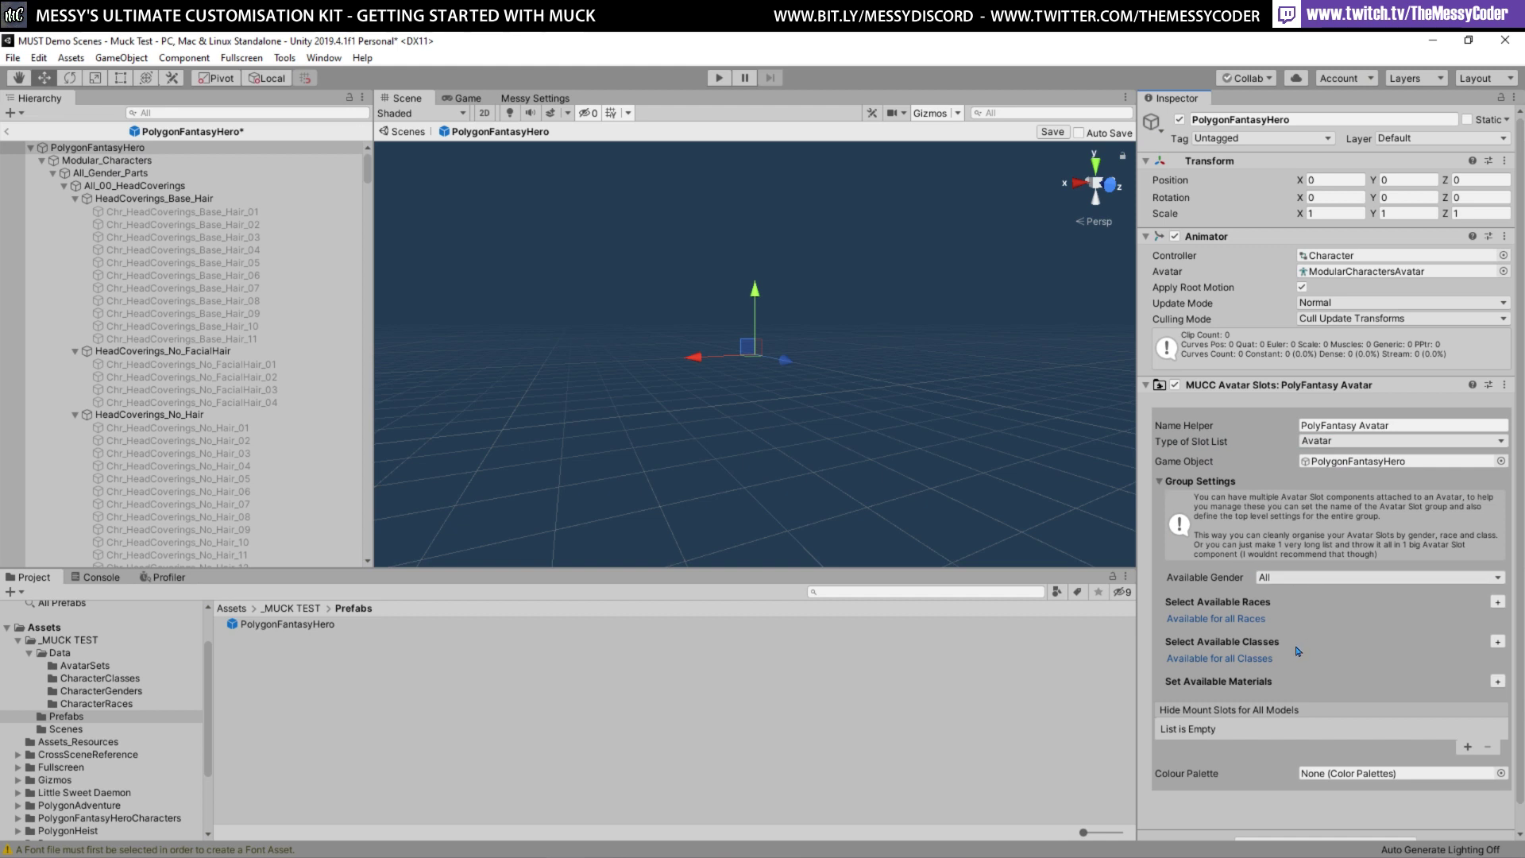
left_click(1160, 482)
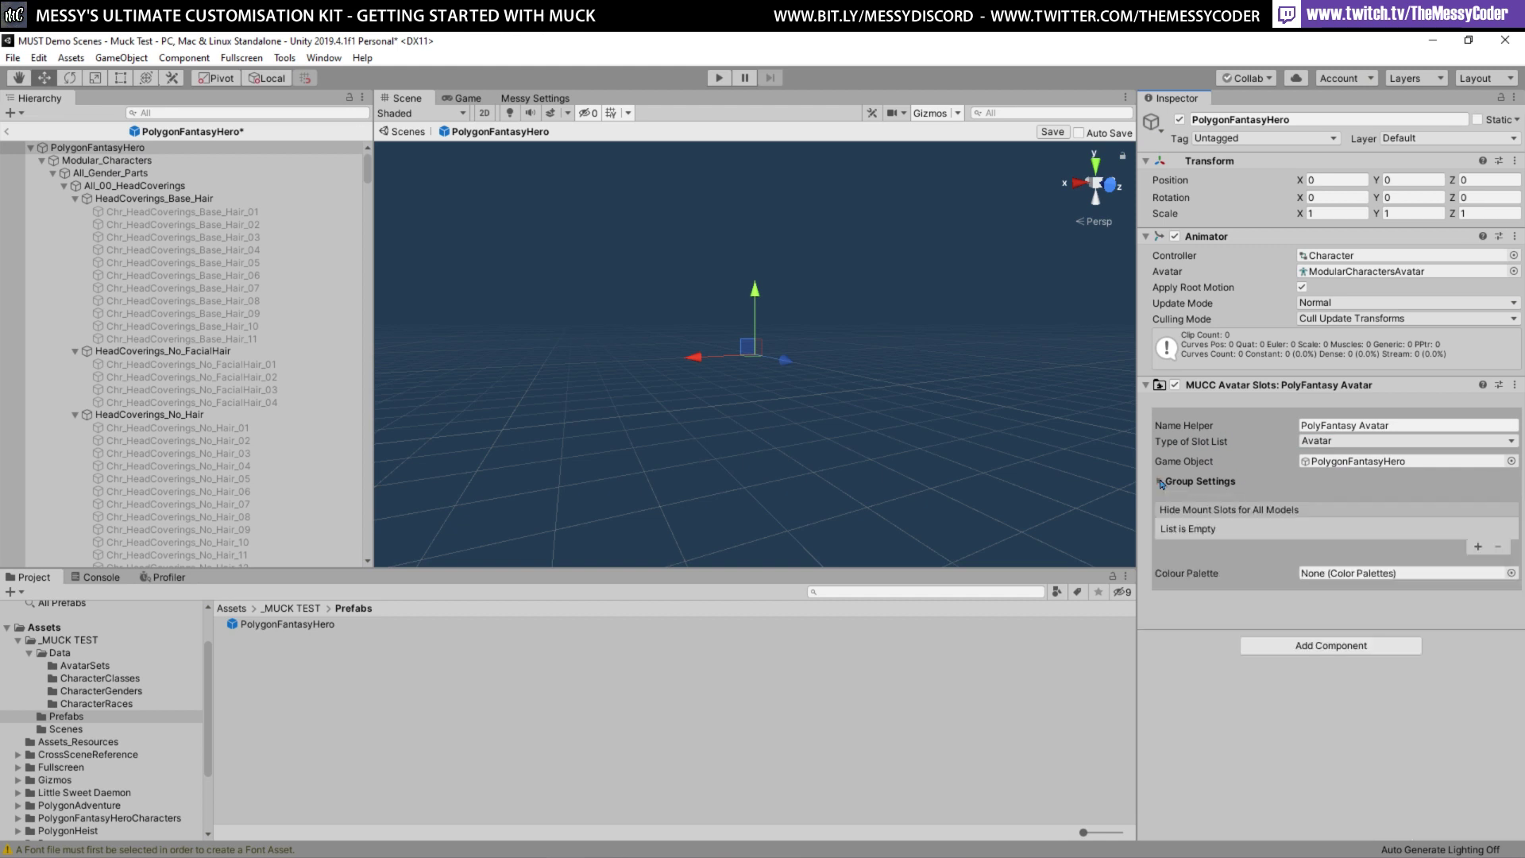
left_click(1159, 482)
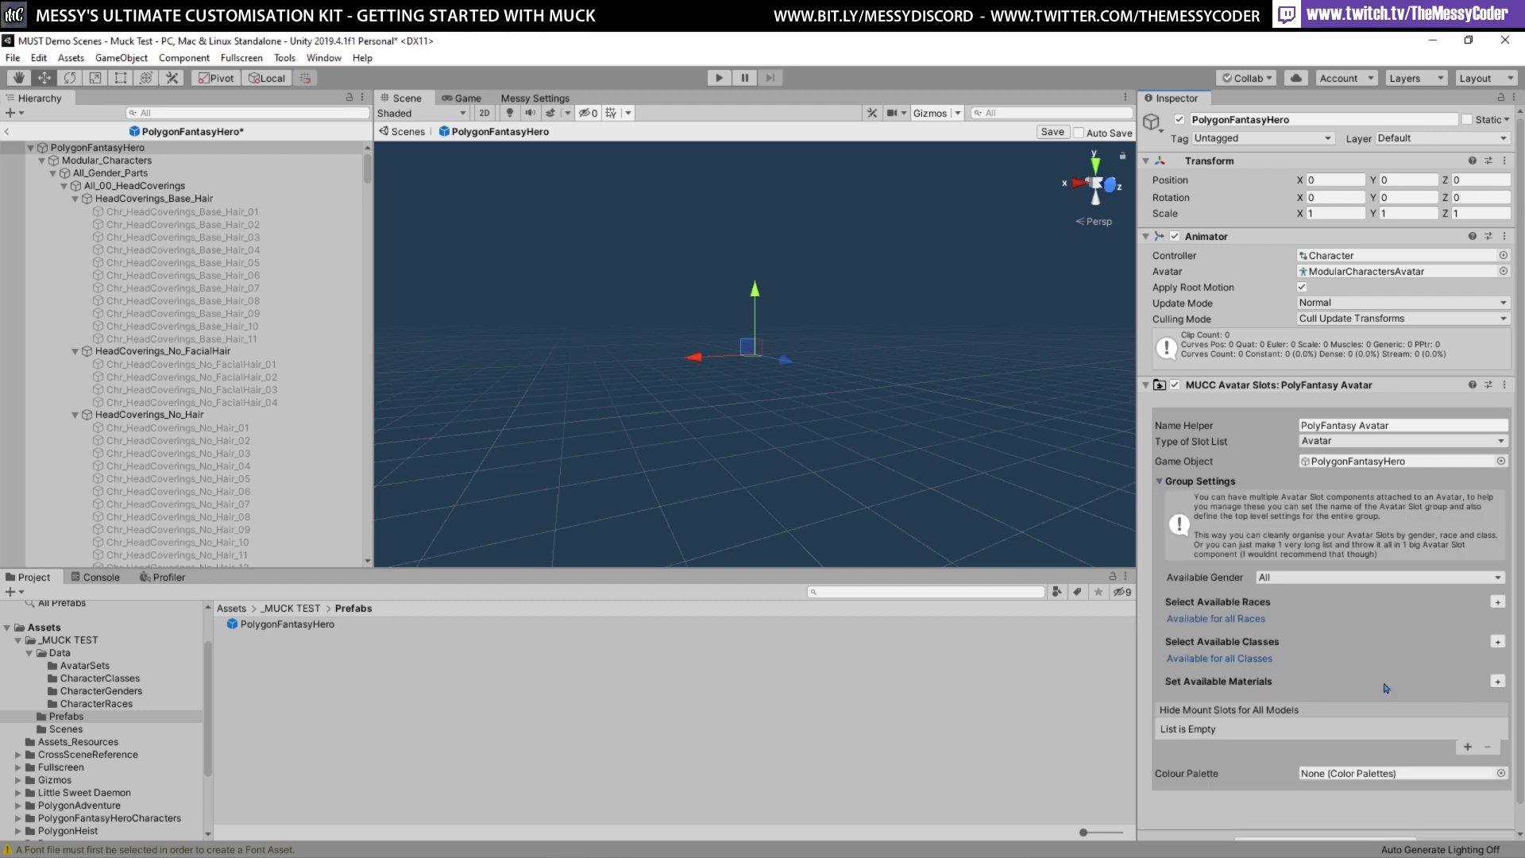
left_click(1160, 481)
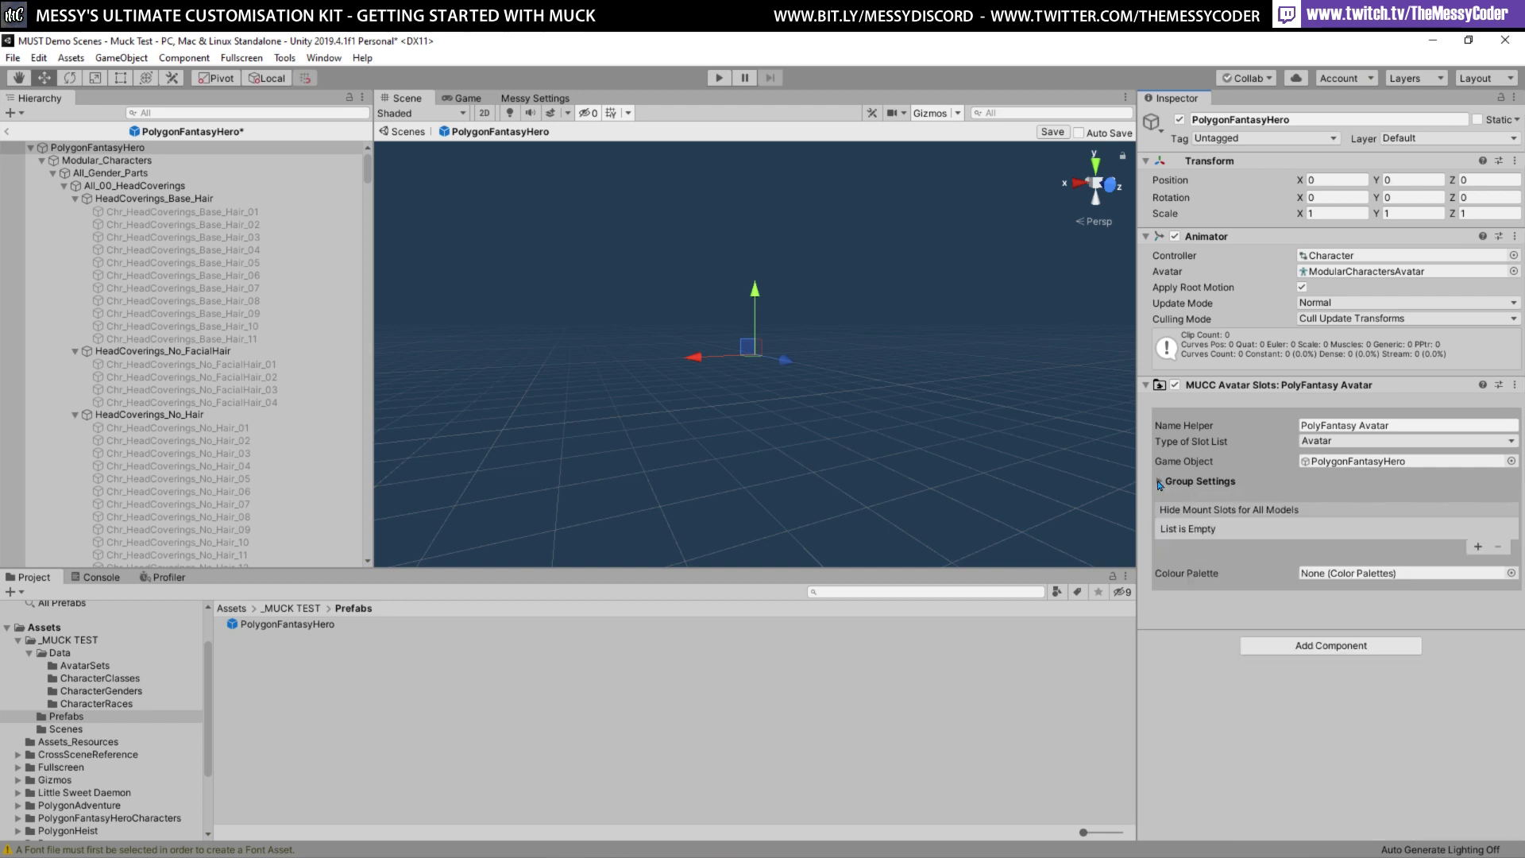
Add the MUCC Local Mounts component to PolygonFantasyHero and save the prefab
left_click(1342, 642)
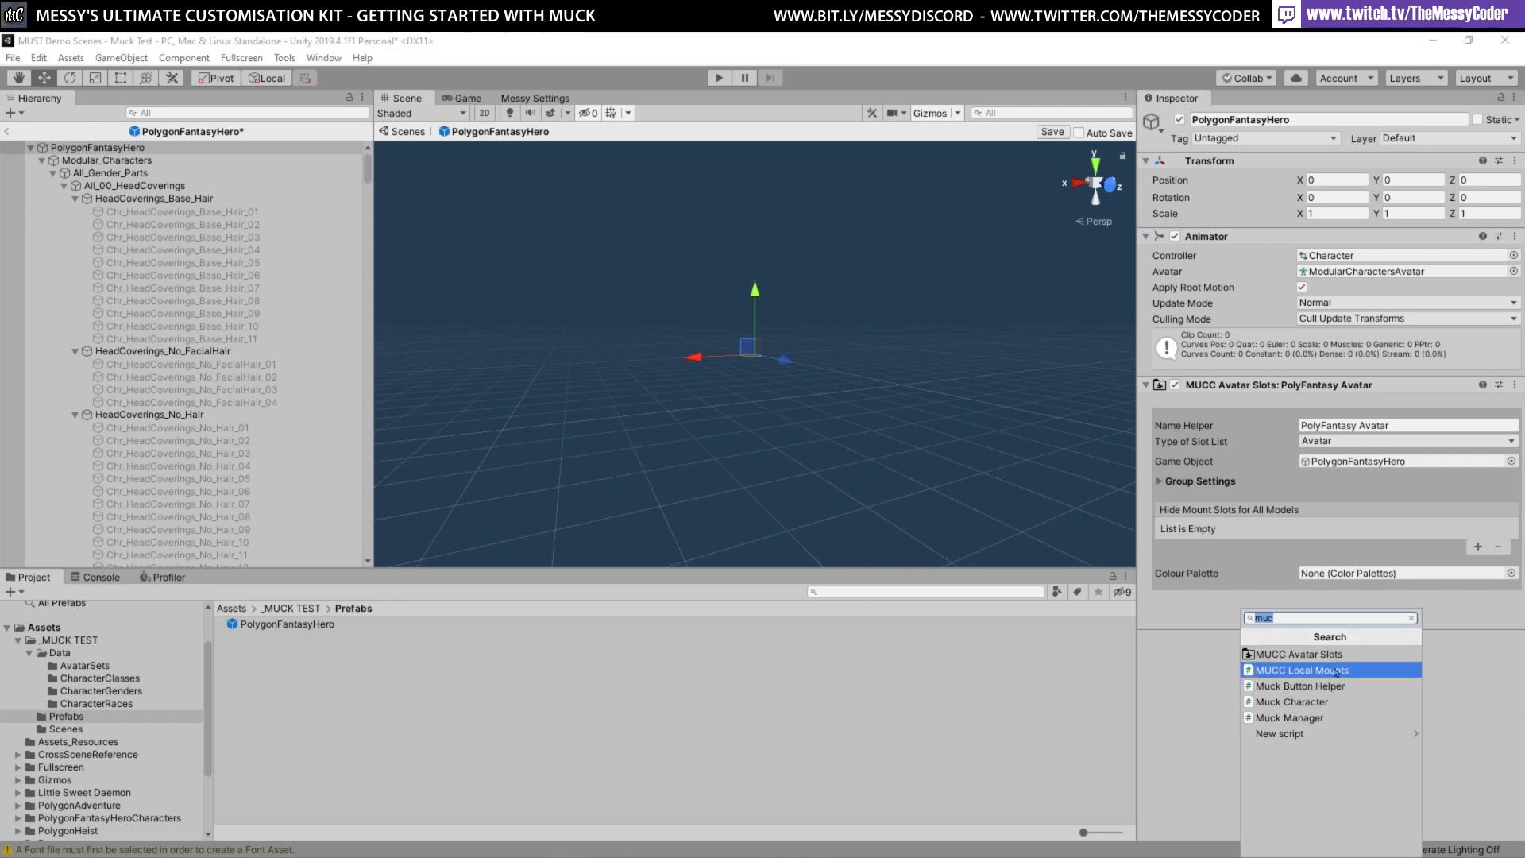
left_click(1336, 671)
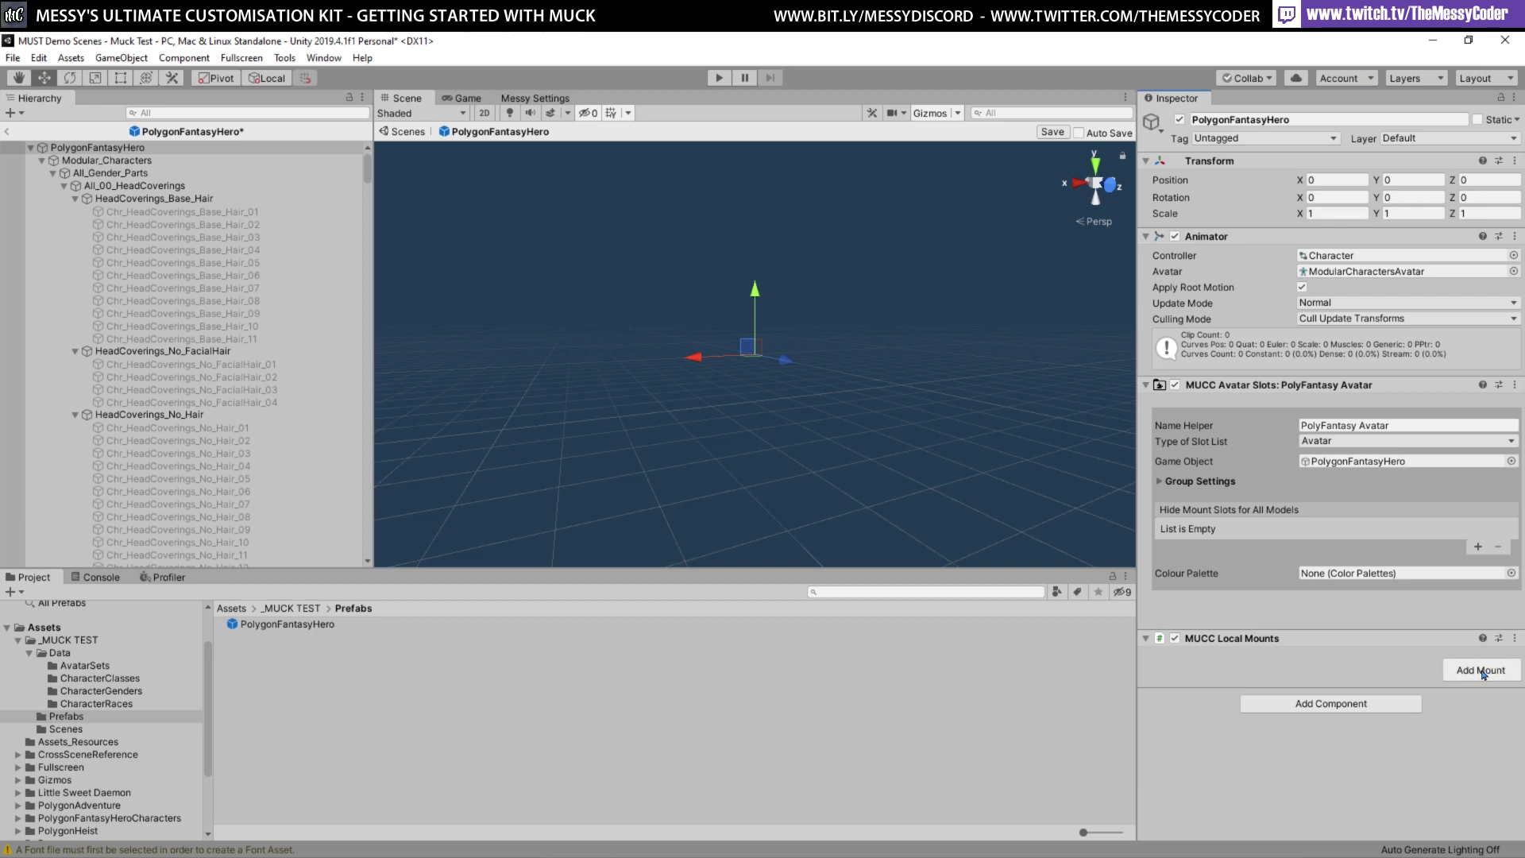
left_click(523, 101)
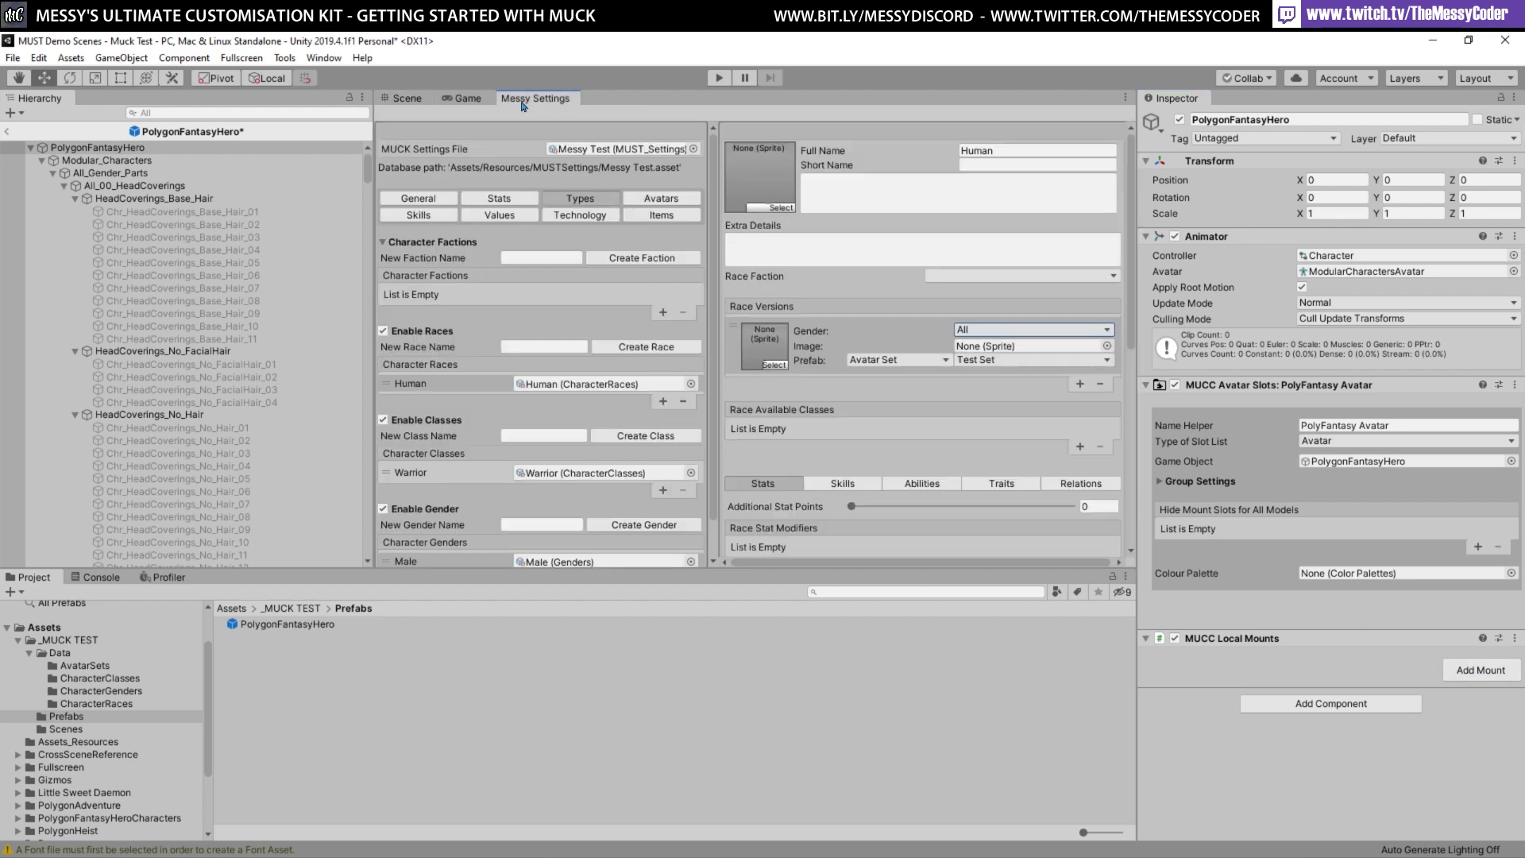
left_click(405, 98)
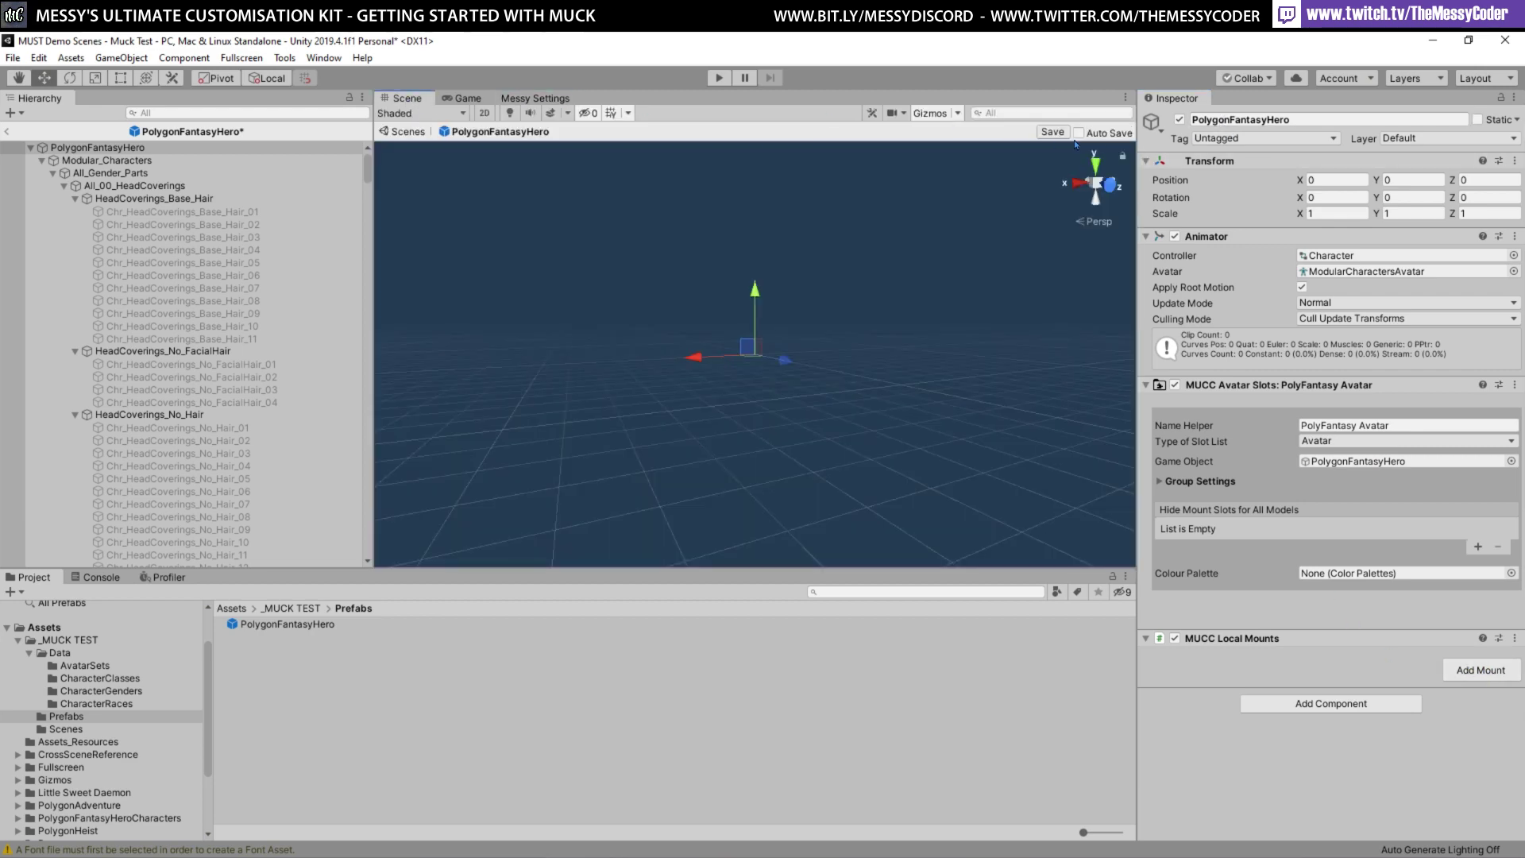
left_click(1050, 132)
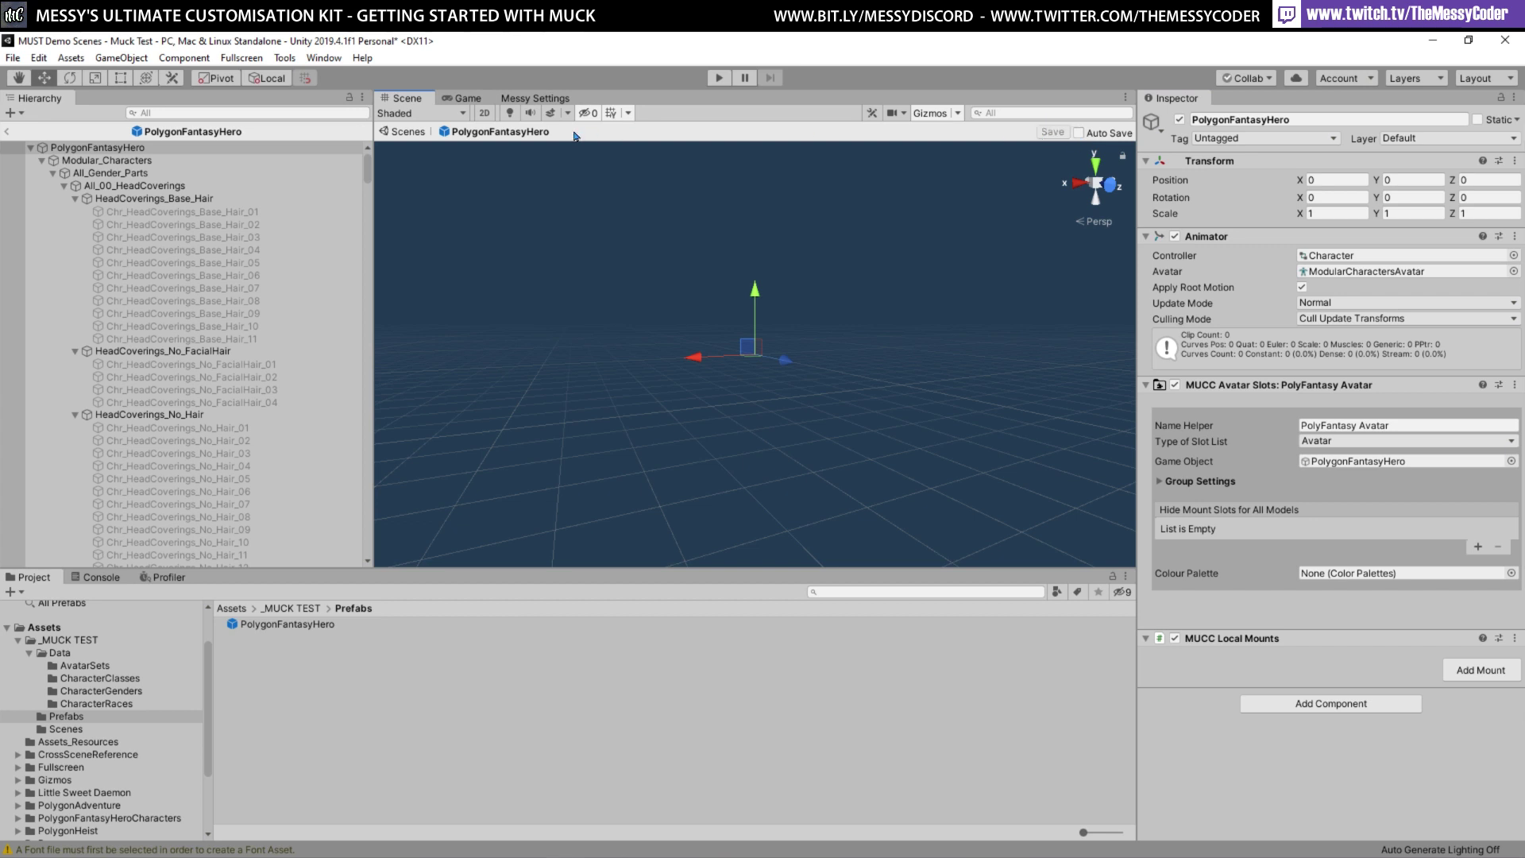
Add the PolygonFantasyHero prefab to the Avatars list of the Test Set avatar set in Messy Settings
left_click(534, 100)
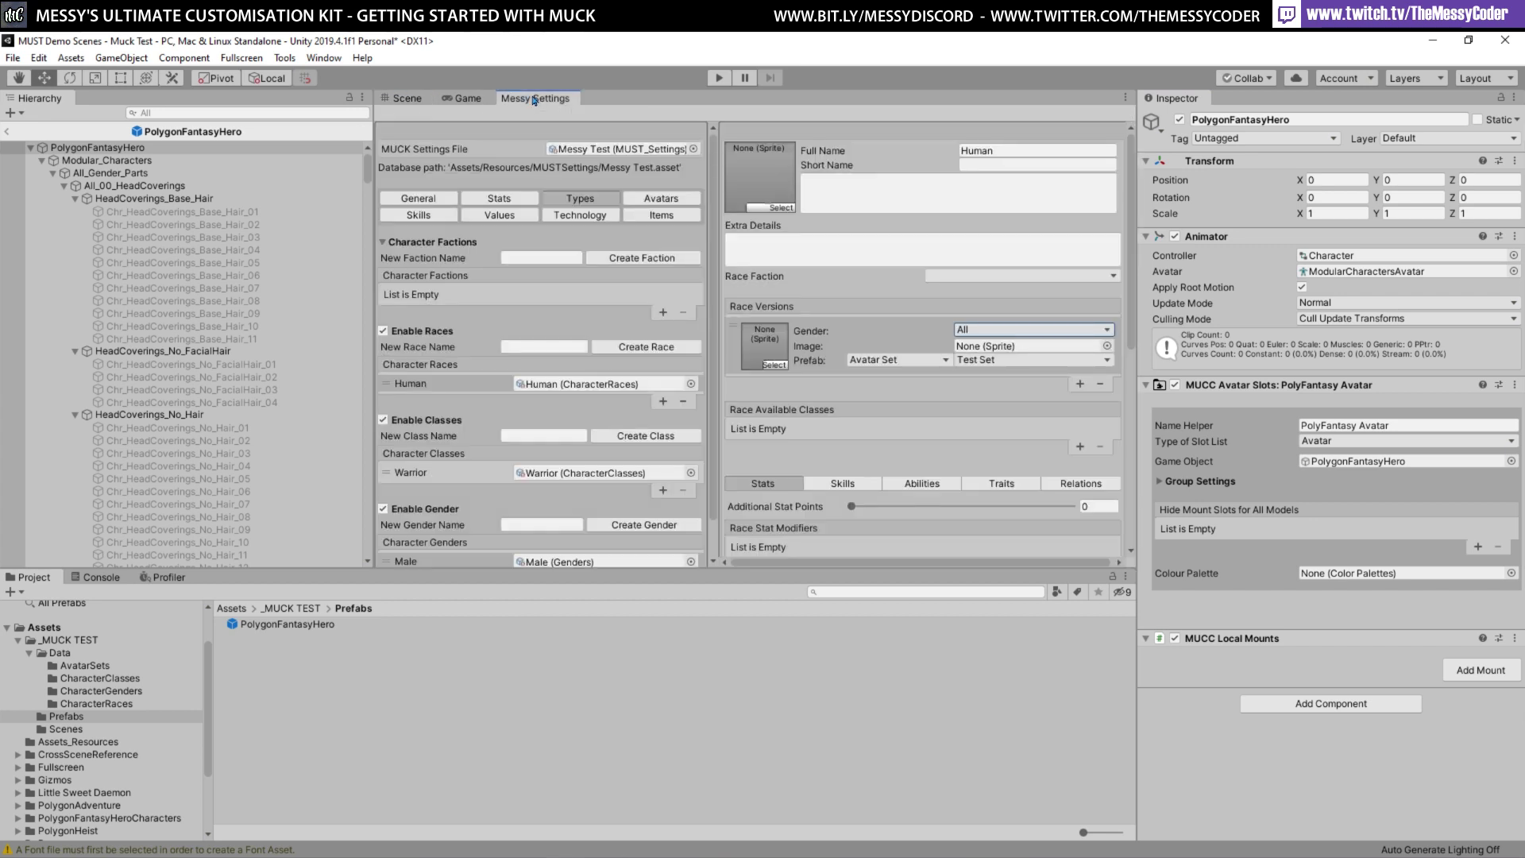
left_click(663, 199)
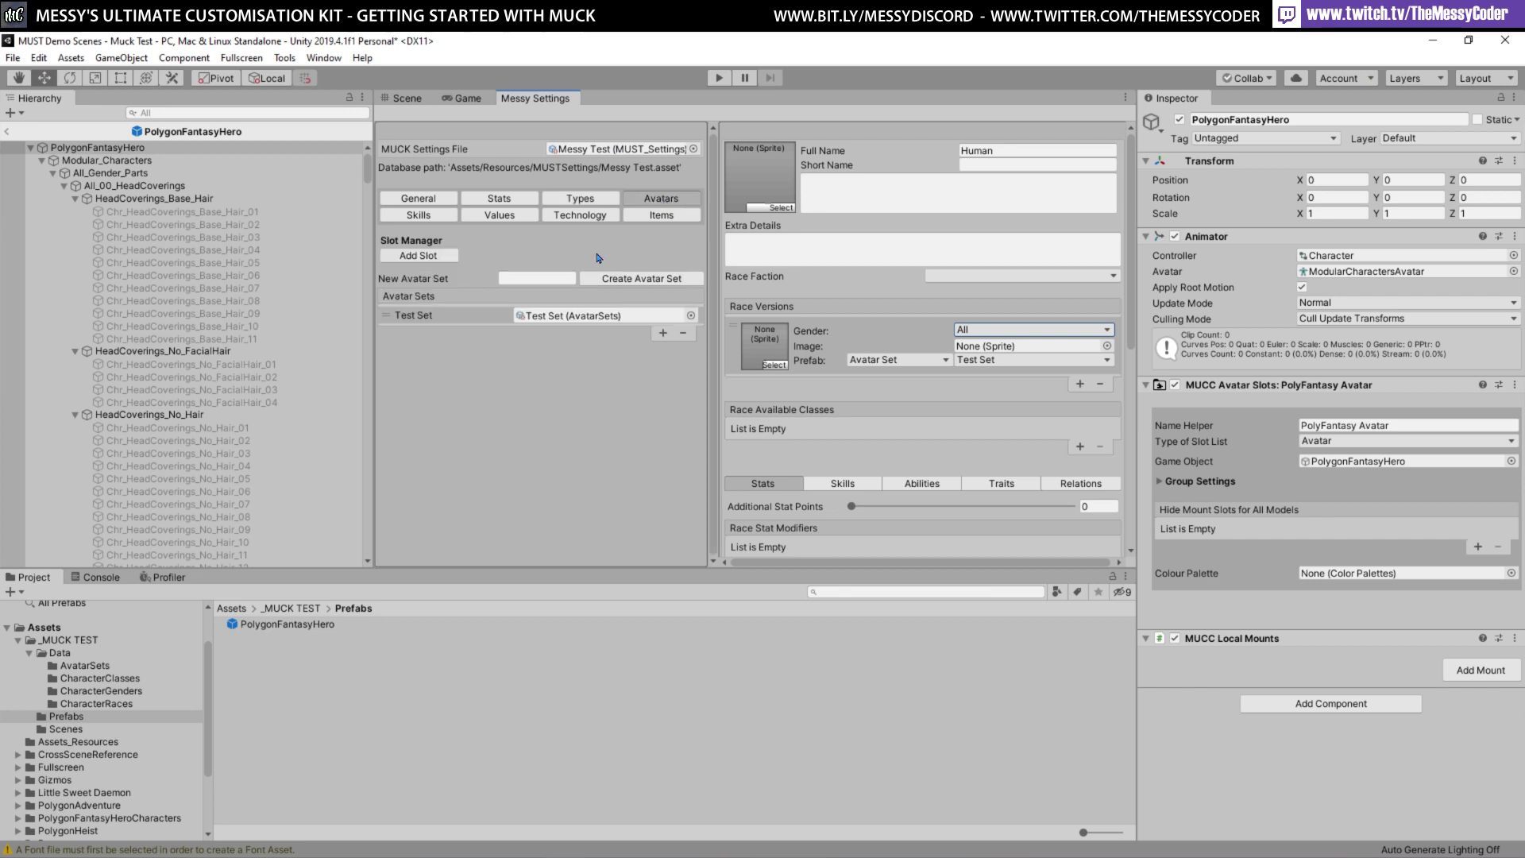
left_click(440, 318)
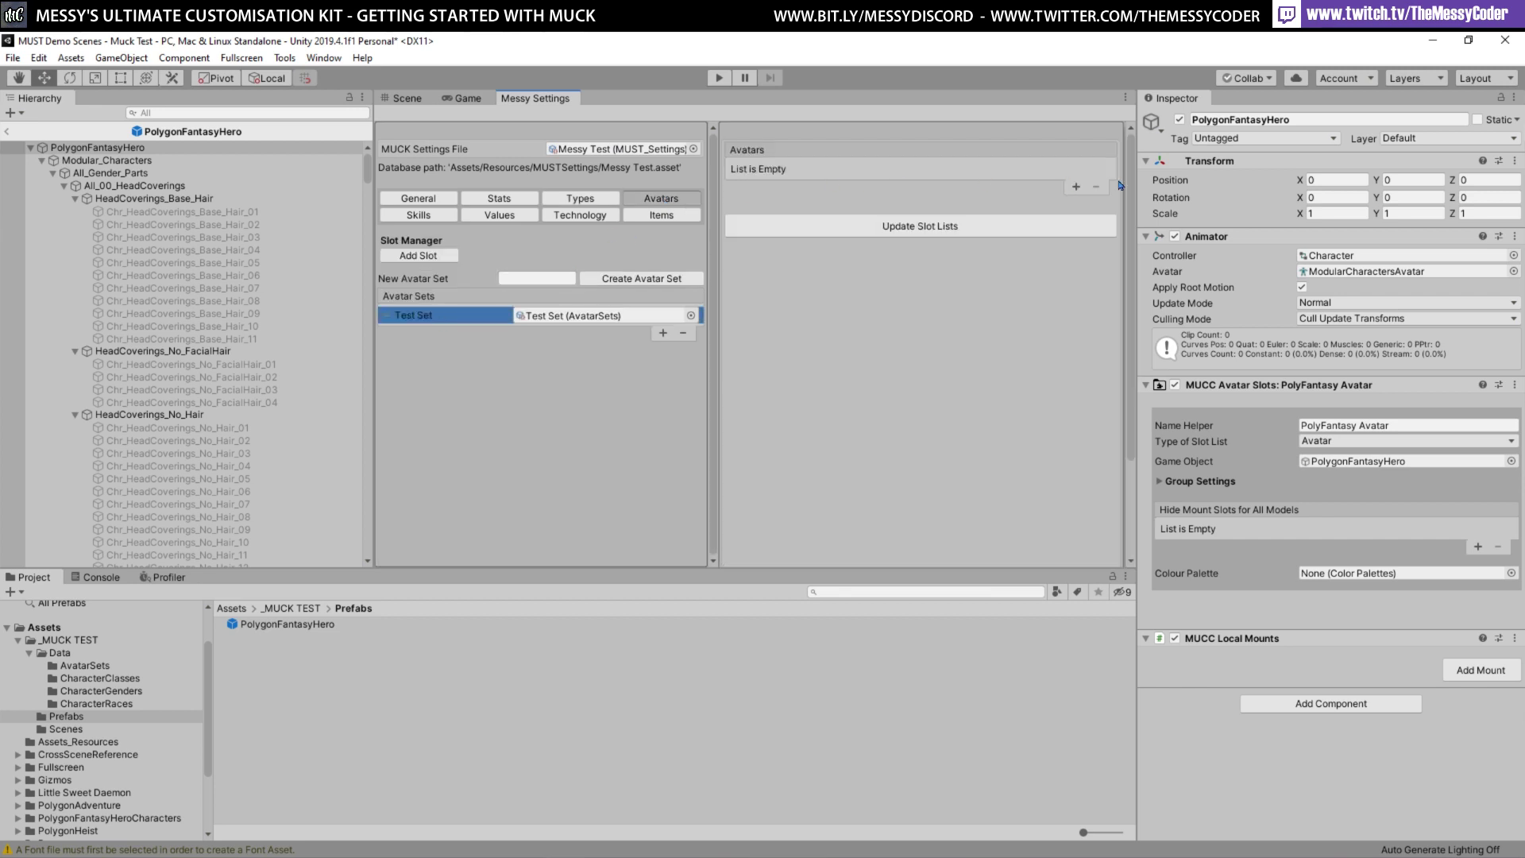
left_click(1076, 186)
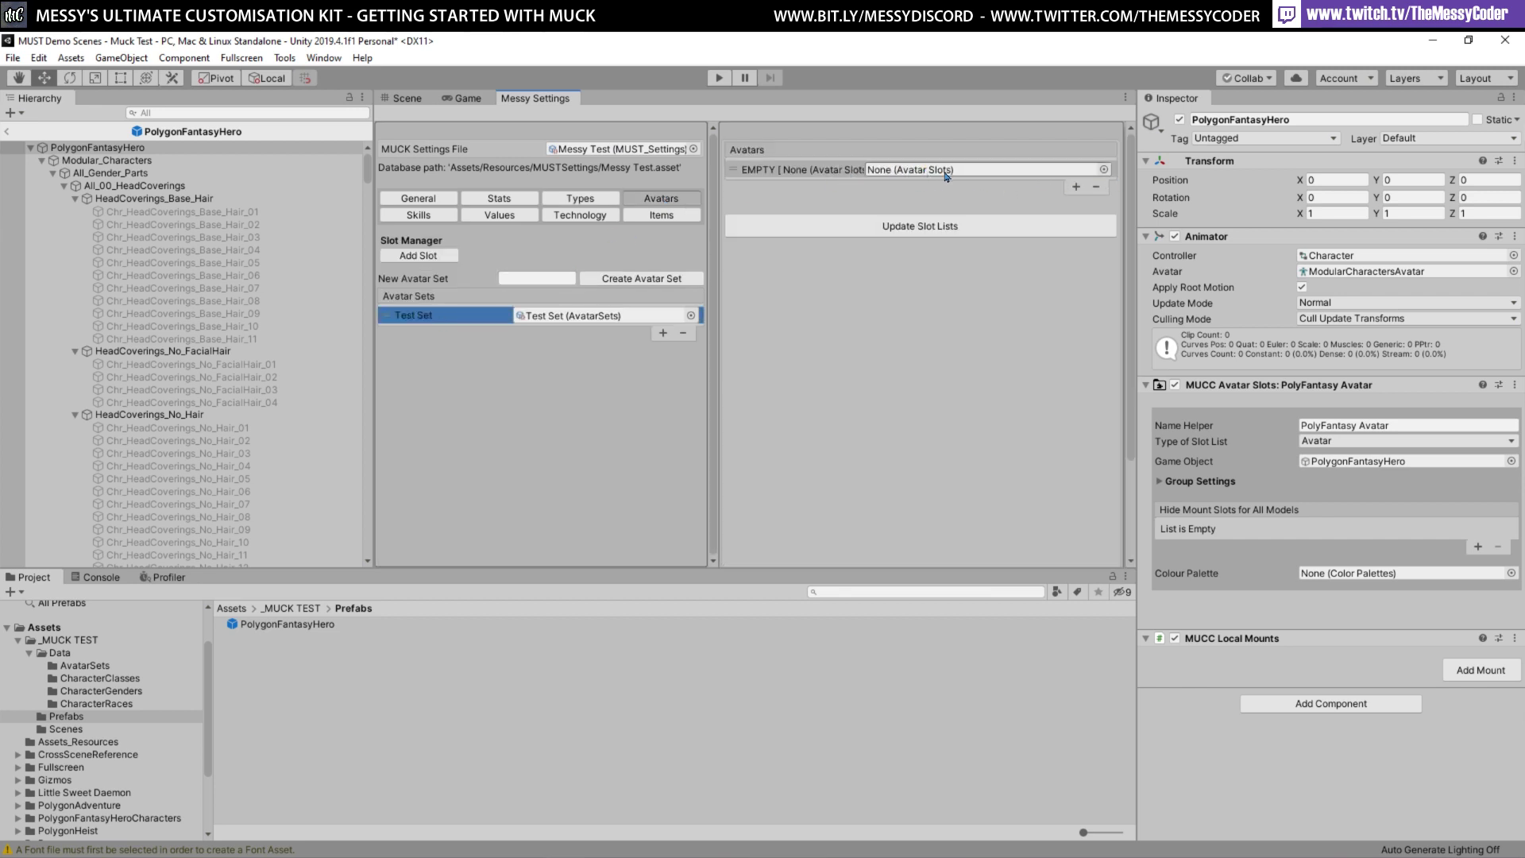
left_click_drag(277, 628, 906, 170)
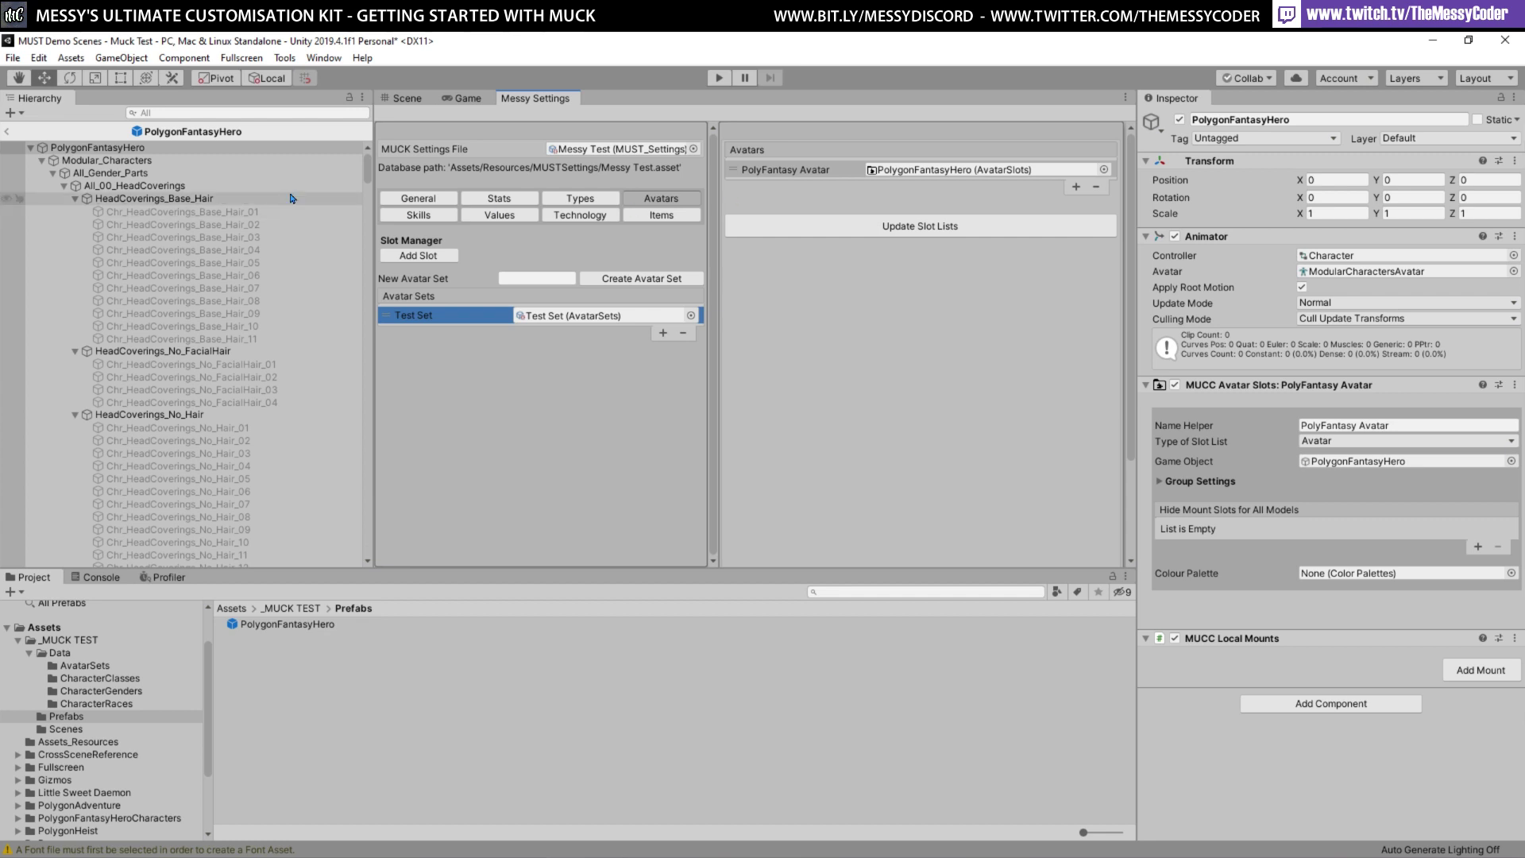
Collapse the head covering subgroups and every group from All_01_Hair through All_12_Extra under All_Gender_Parts
left_click(74, 199)
left_click(75, 211)
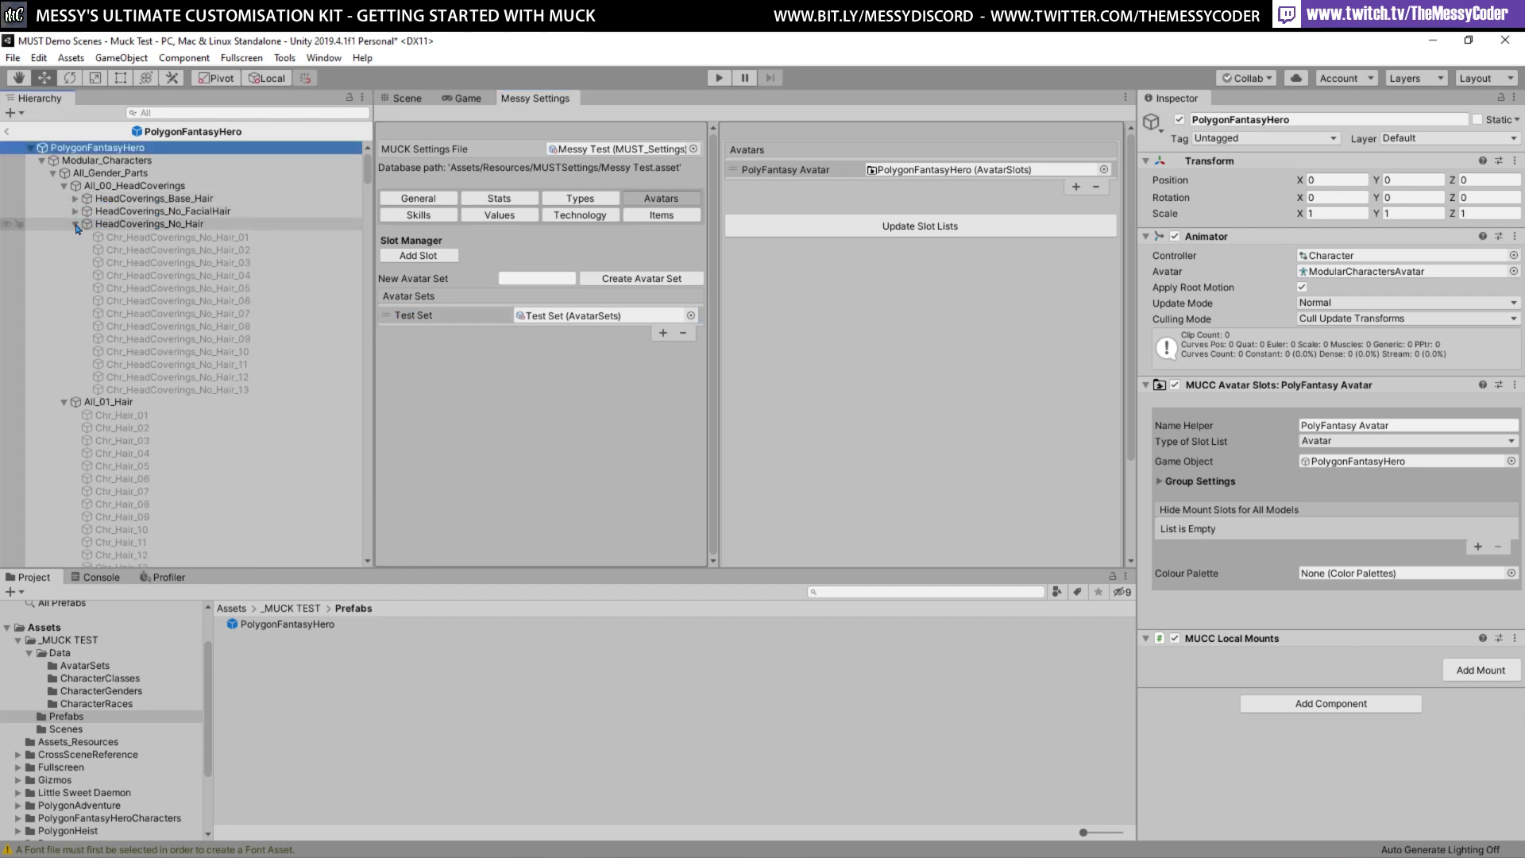
left_click(76, 224)
left_click(70, 236)
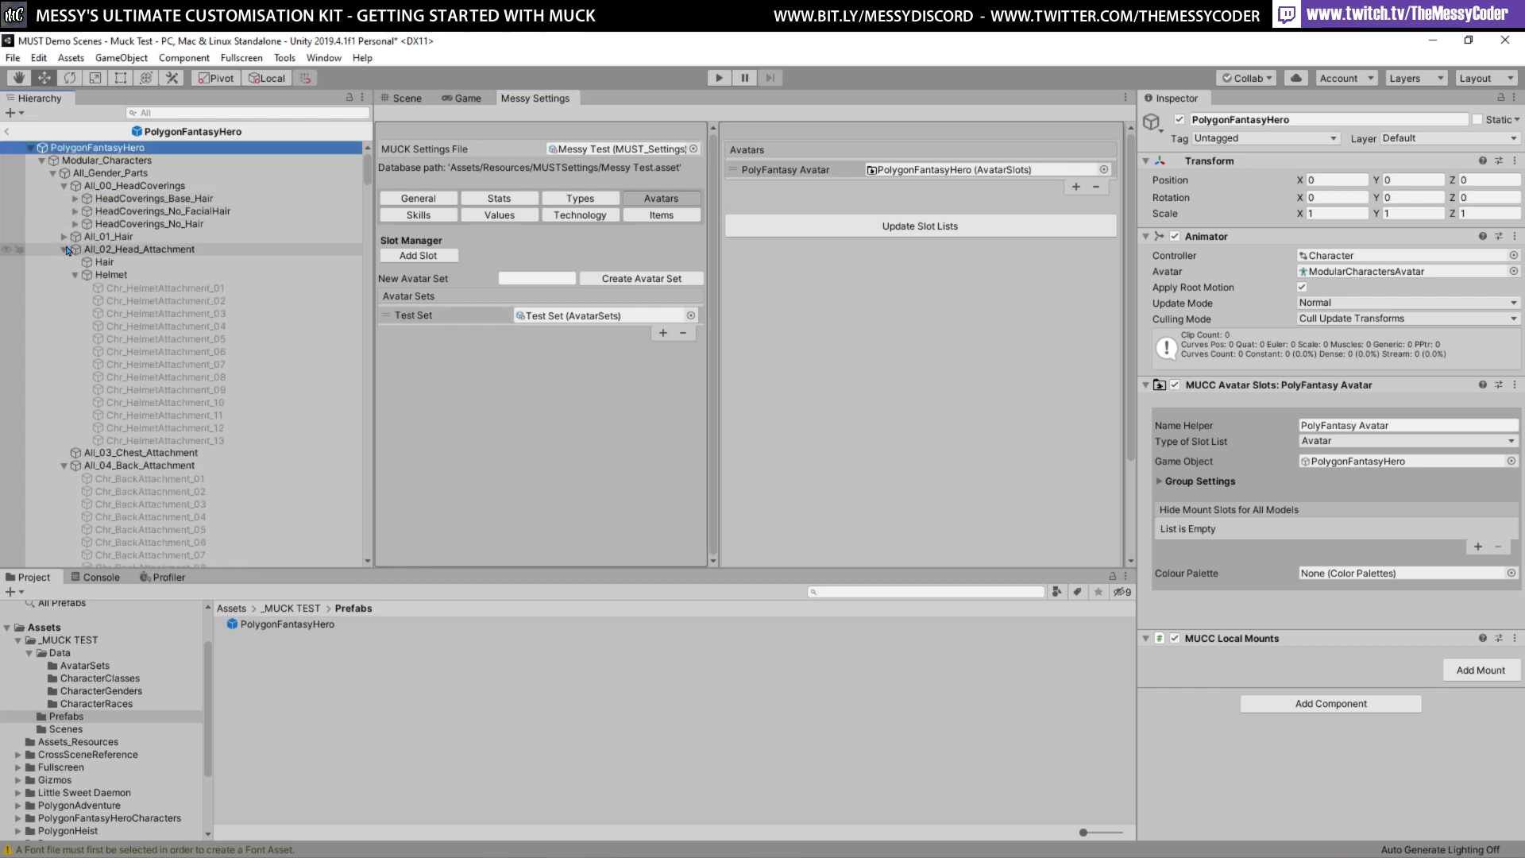
left_click(65, 249)
left_click(65, 275)
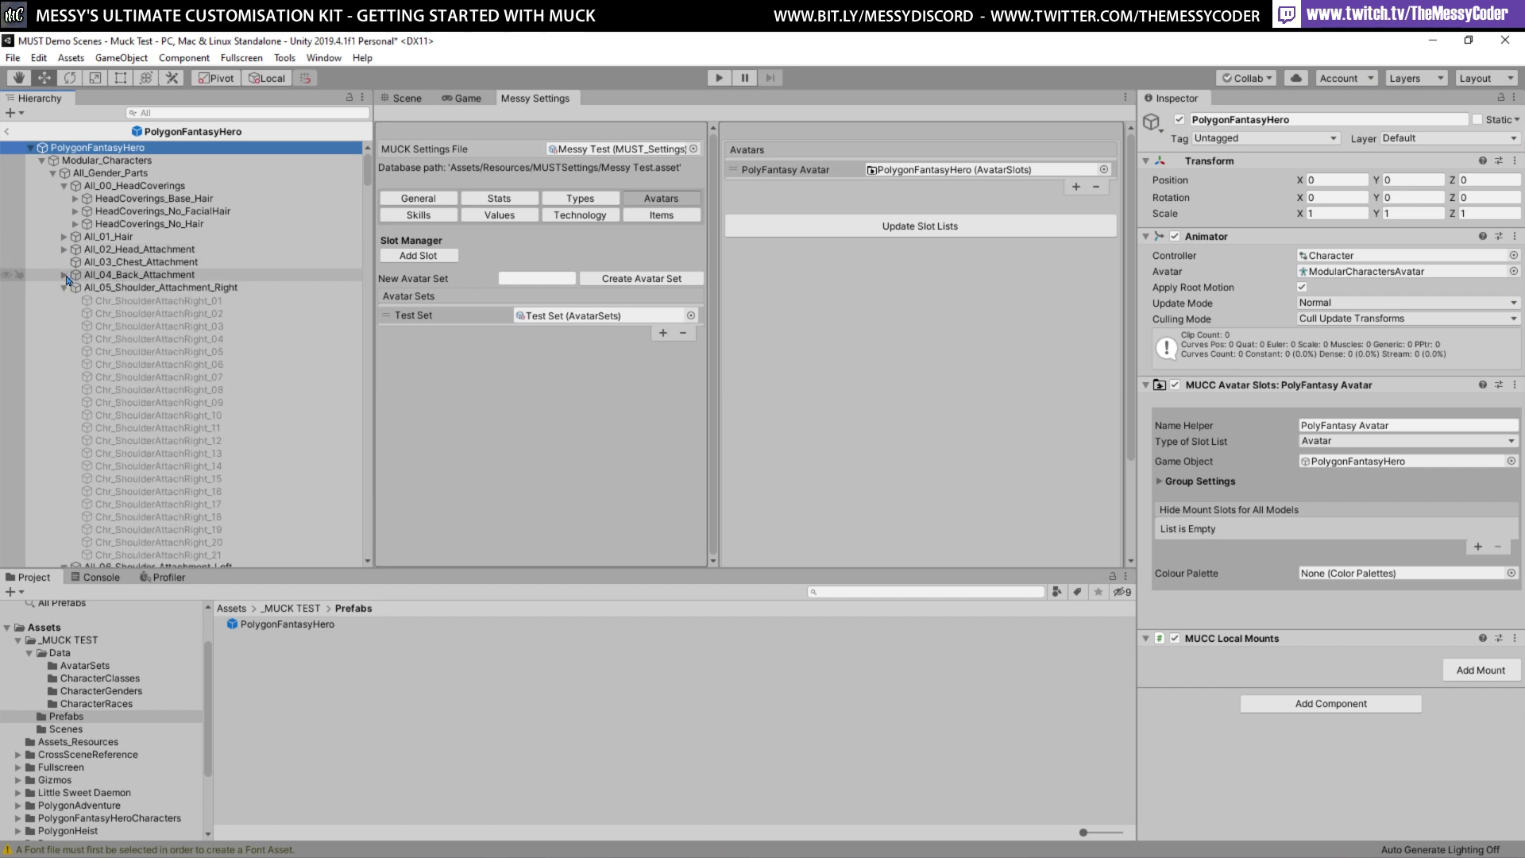
left_click(65, 288)
left_click(65, 300)
left_click(65, 313)
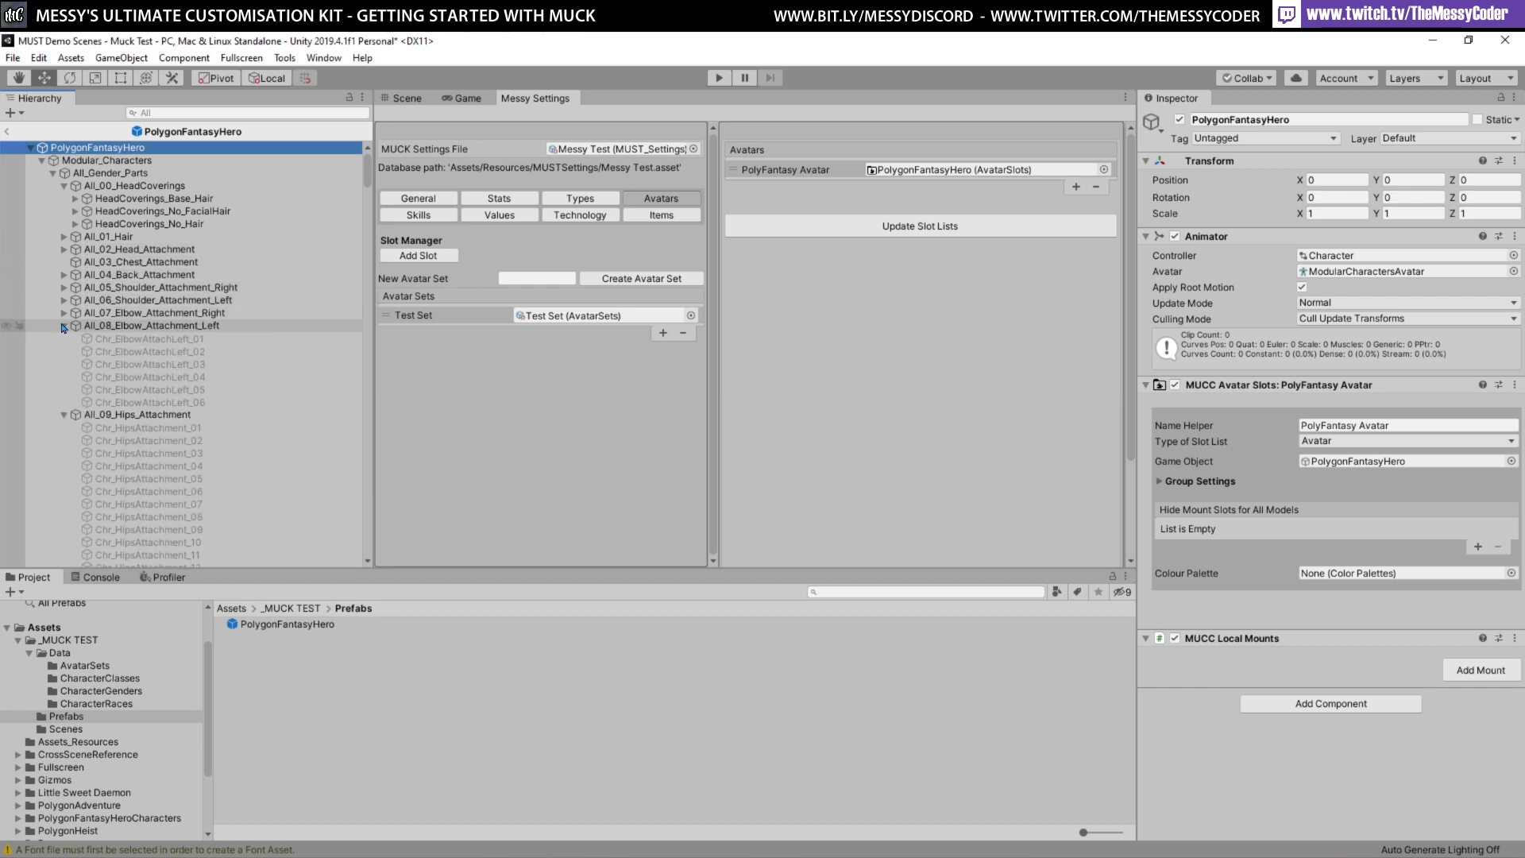
left_click(64, 326)
left_click(64, 338)
left_click(64, 351)
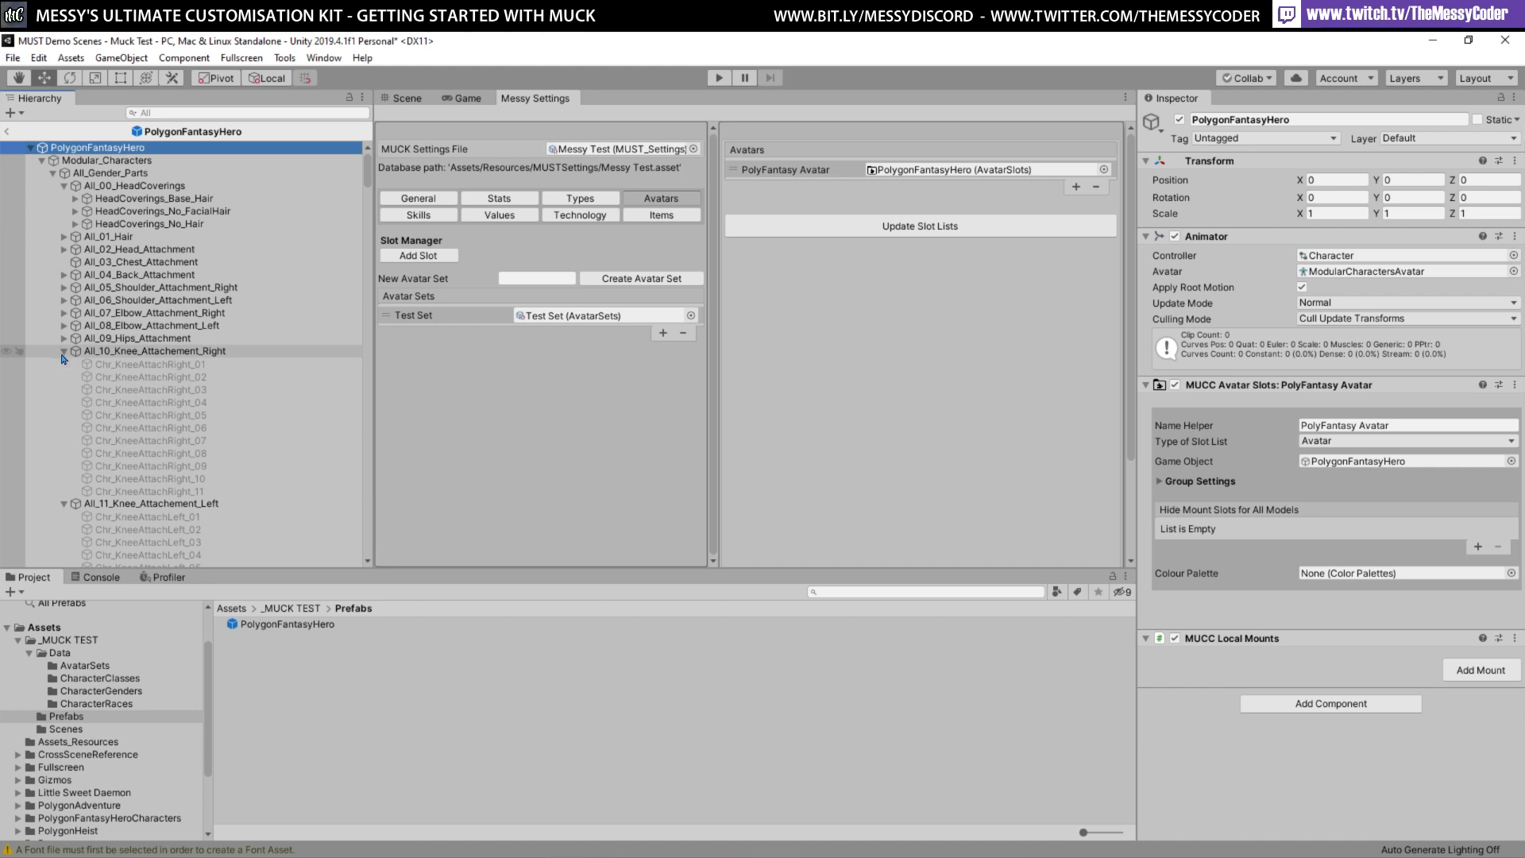
left_click(64, 364)
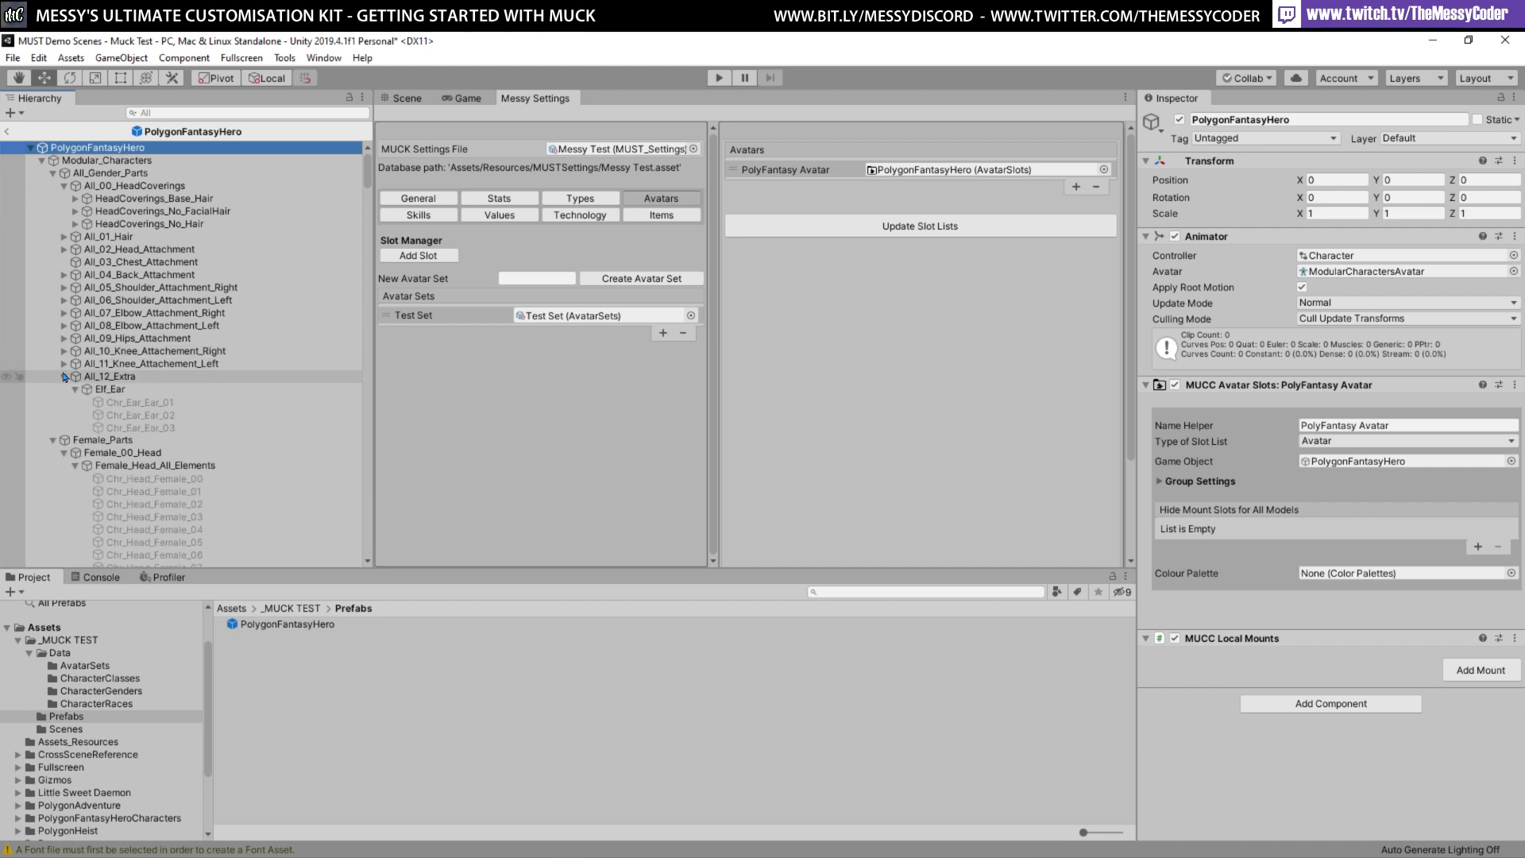
left_click(65, 376)
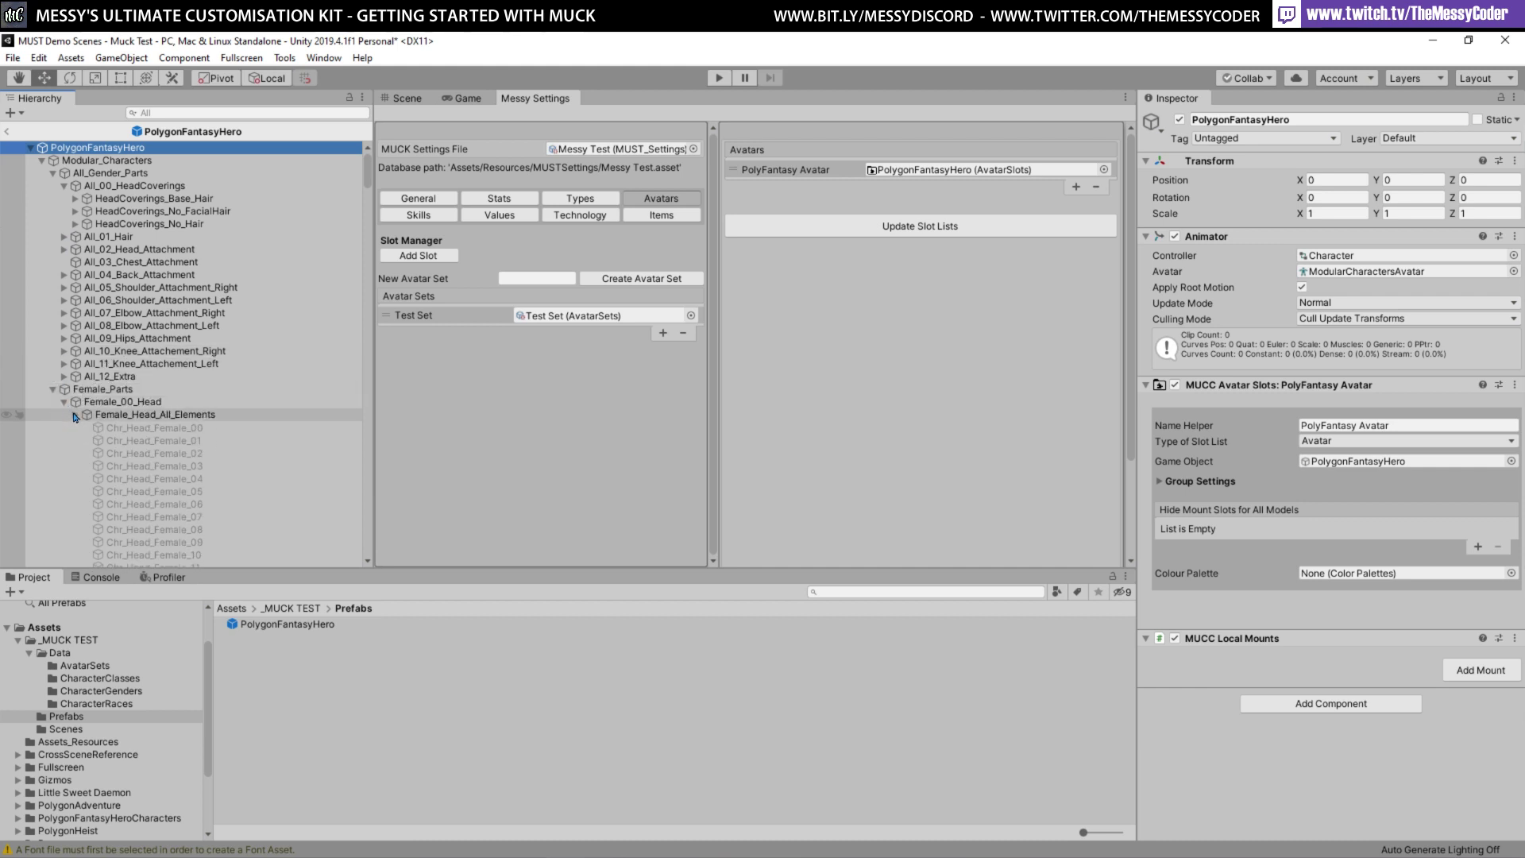
Collapse all body part groups under Female_Parts as well as the All_00_HeadCoverings group in the prefab hierarchy
left_click(85, 414)
scroll(85, 415, "down", 3)
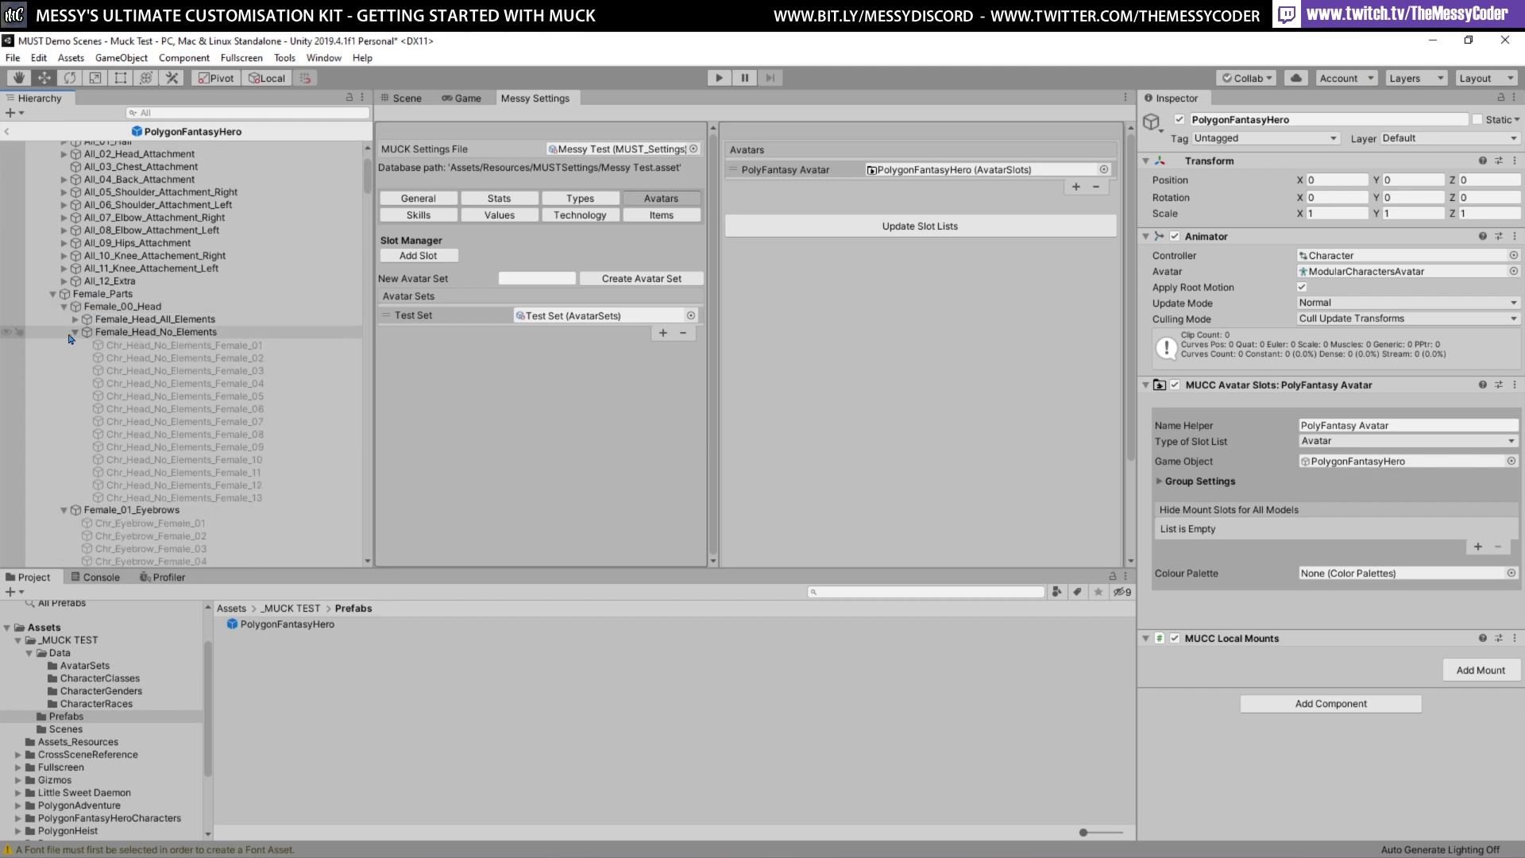
left_click(75, 332)
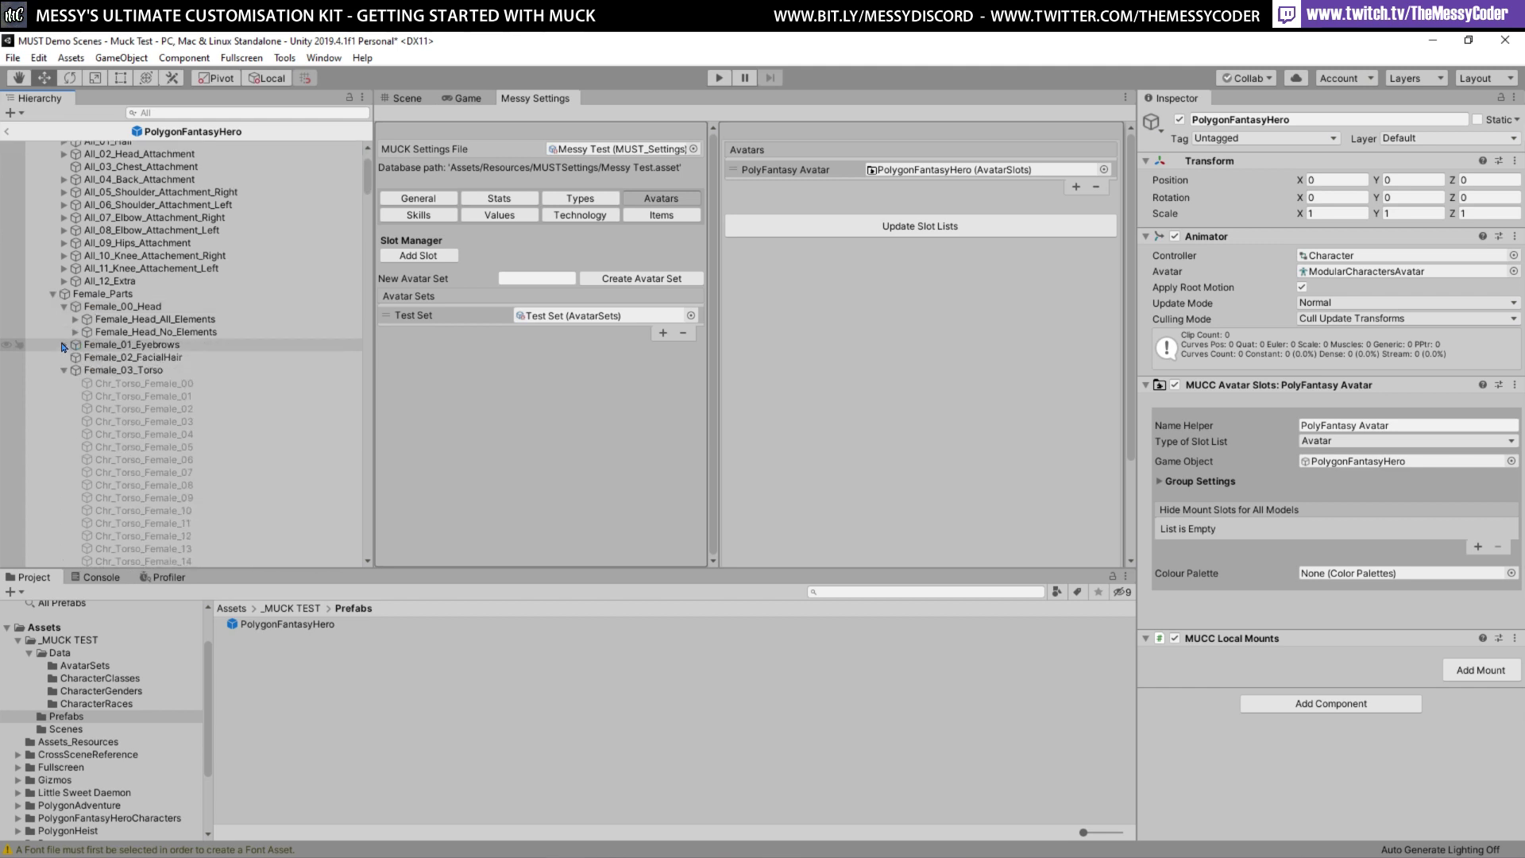
left_click(64, 344)
left_click(64, 307)
left_click(64, 345)
scroll(135, 400, "up", 3)
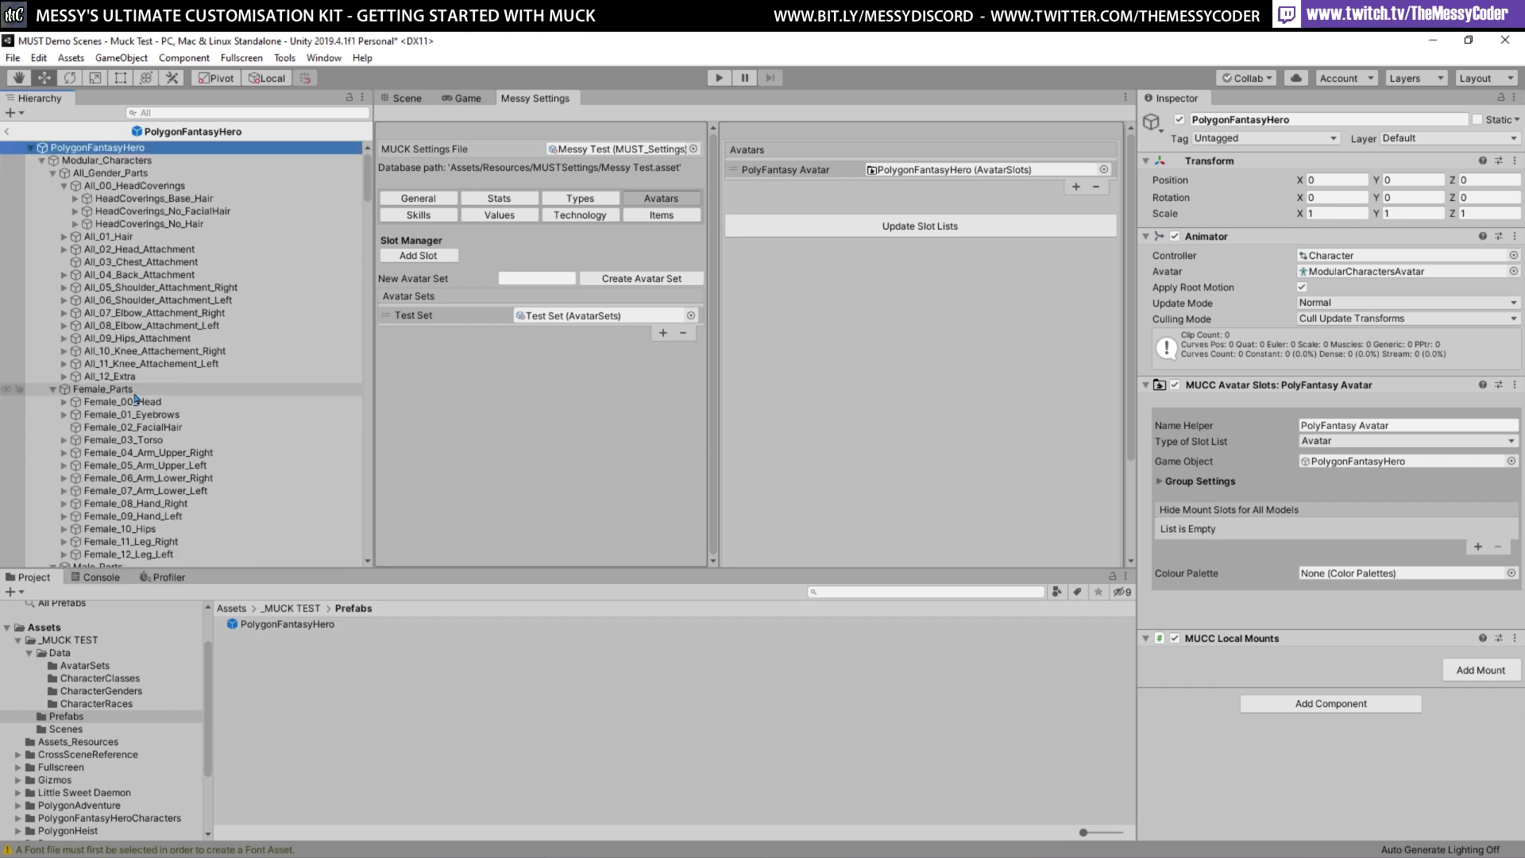
scroll(135, 397, "down", 2)
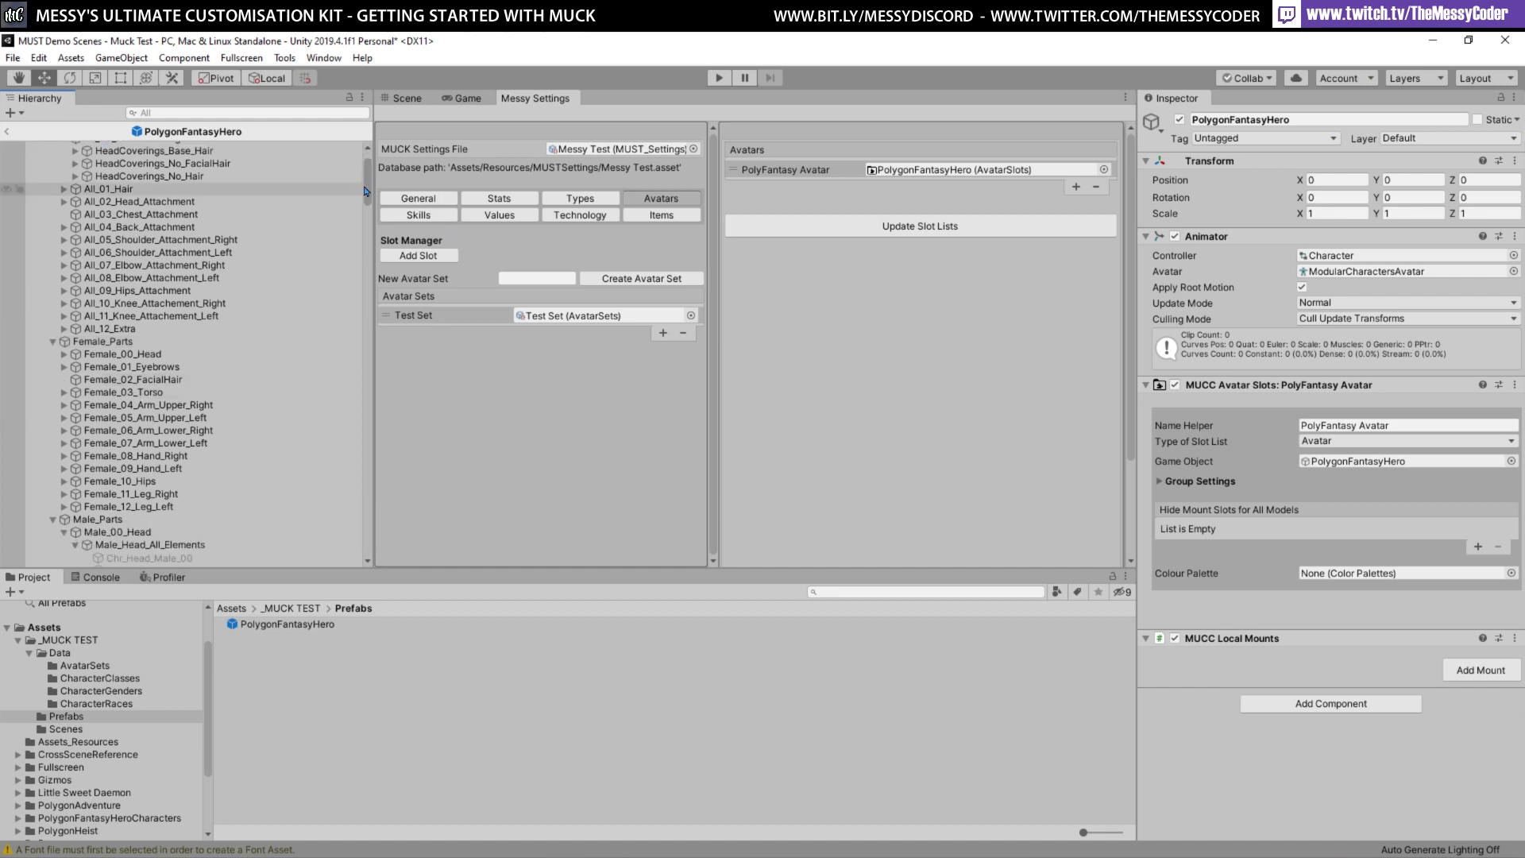
scroll(366, 191, "up", 2)
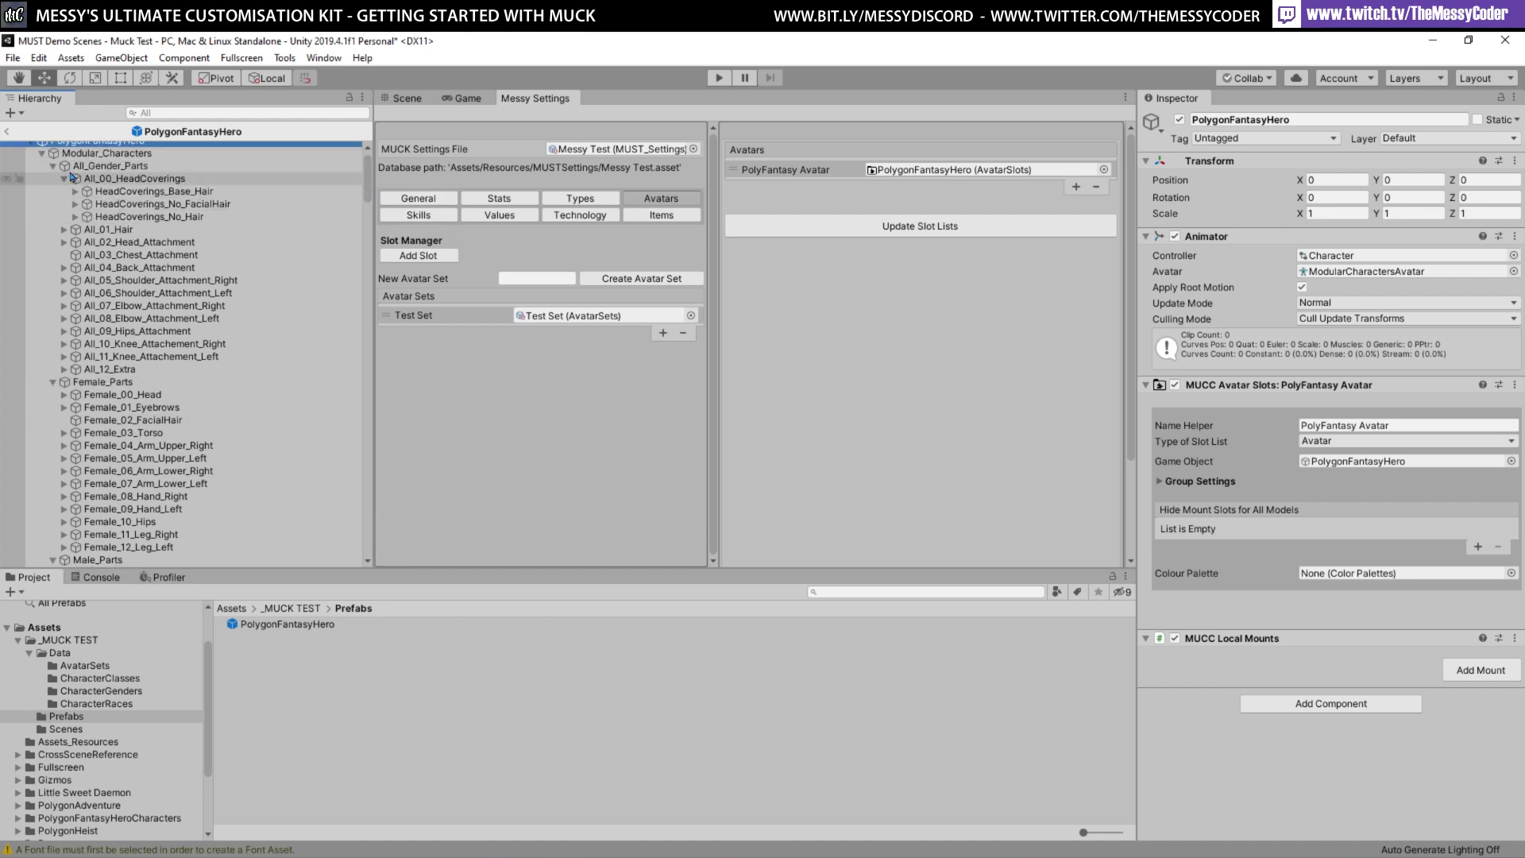
left_click(63, 179)
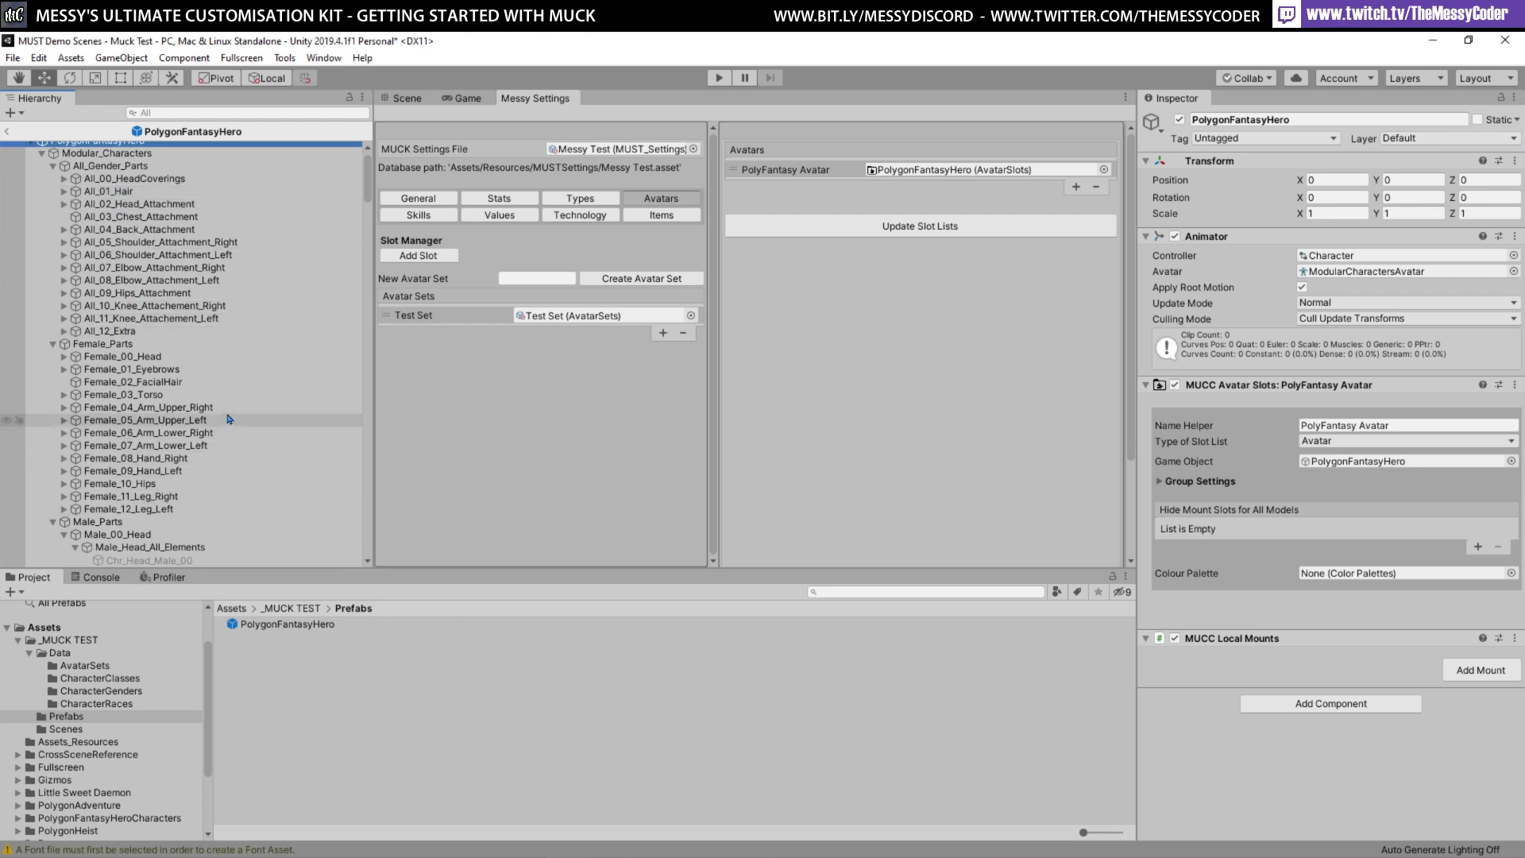
Add a slot named "00 Head" and a second head-related slot numbered 01 to the Slot Manager
left_click(403, 256)
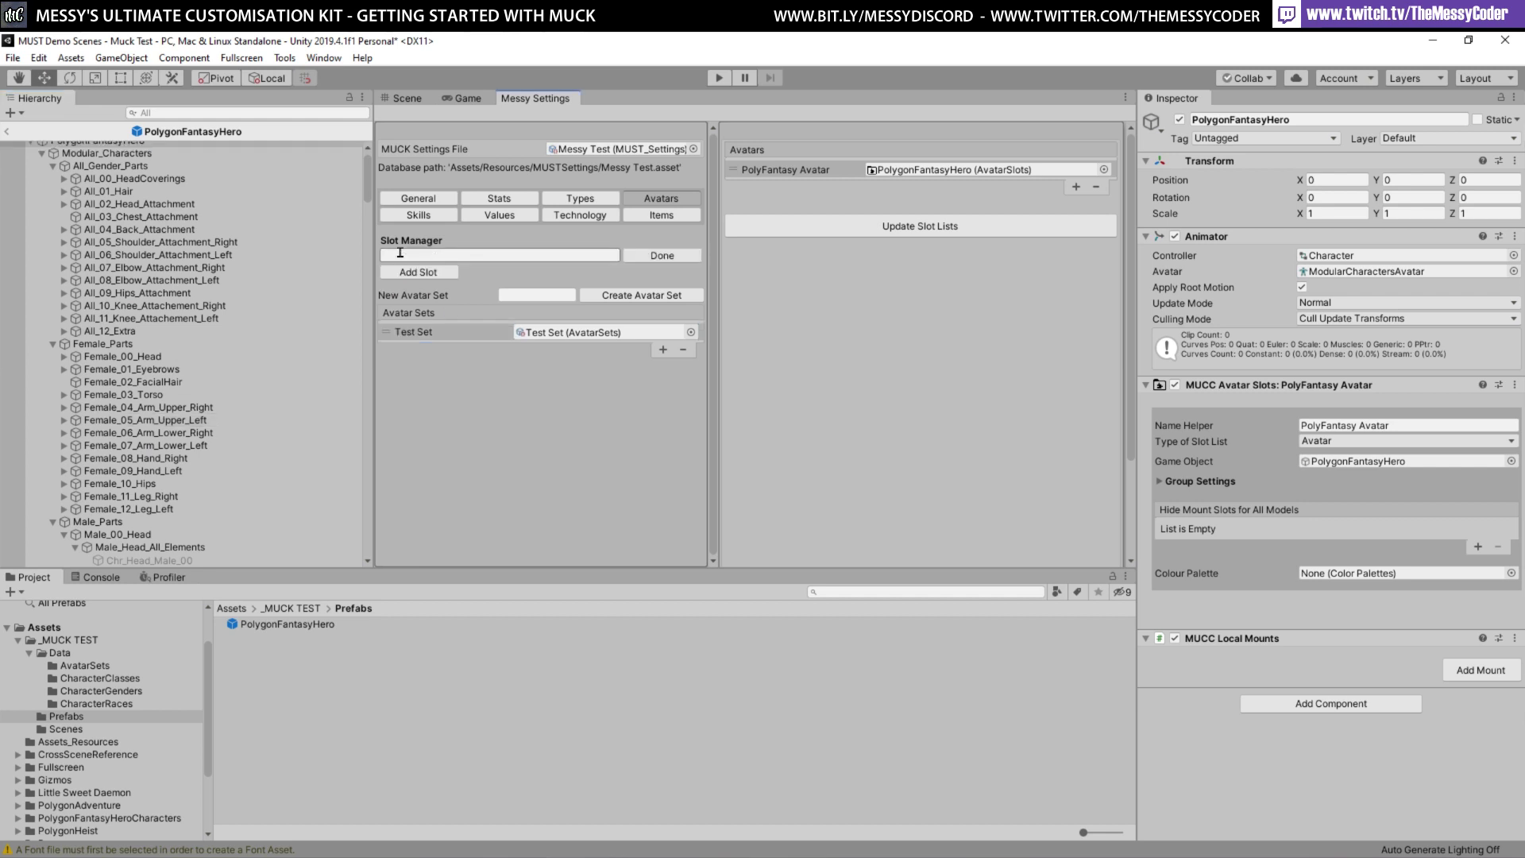
left_click(432, 254)
left_click(658, 256)
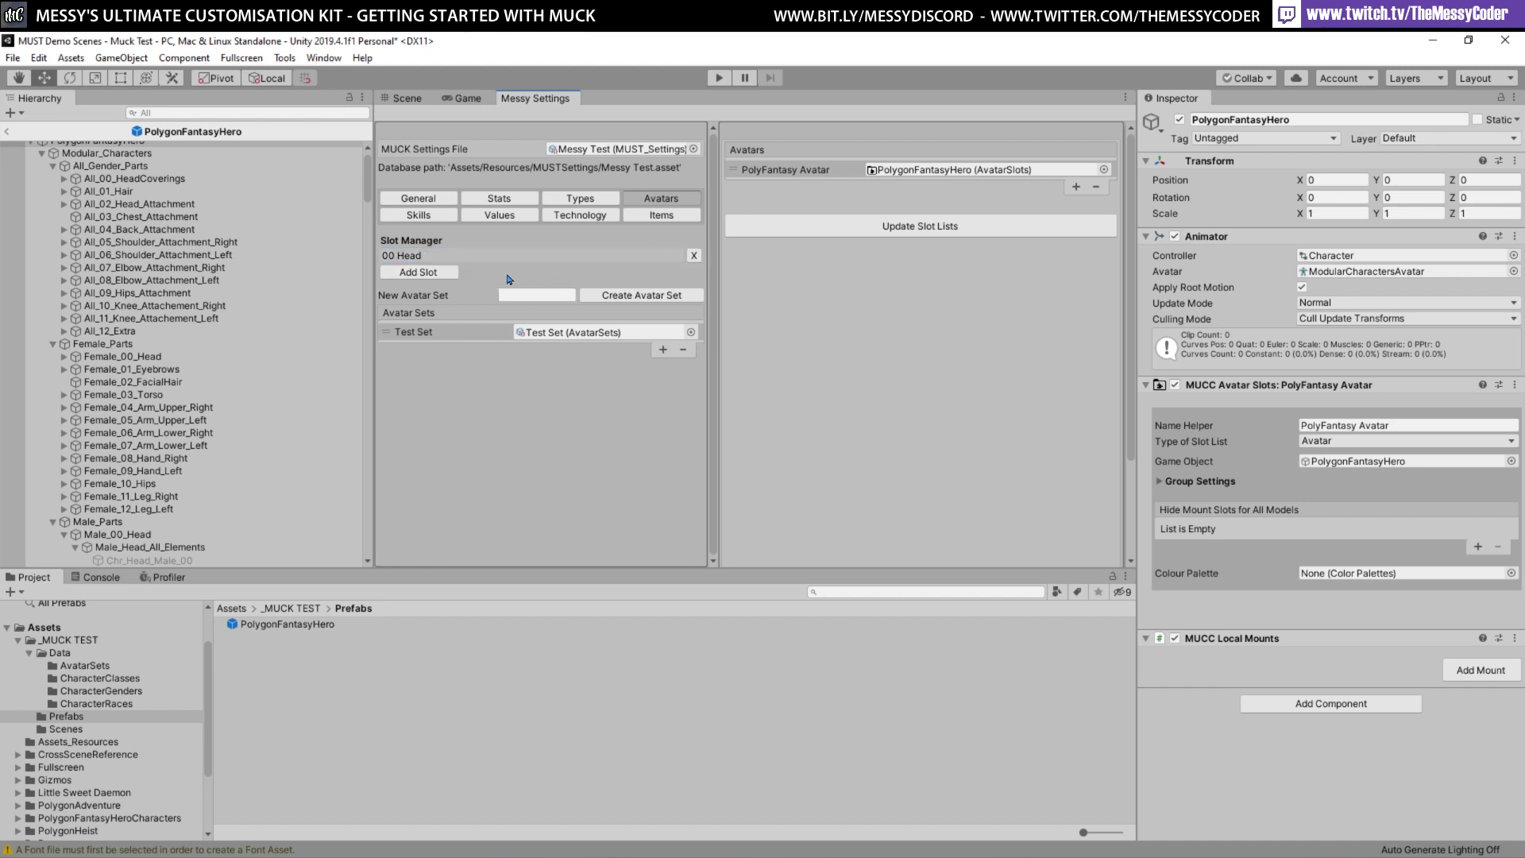
left_click(429, 273)
type("01")
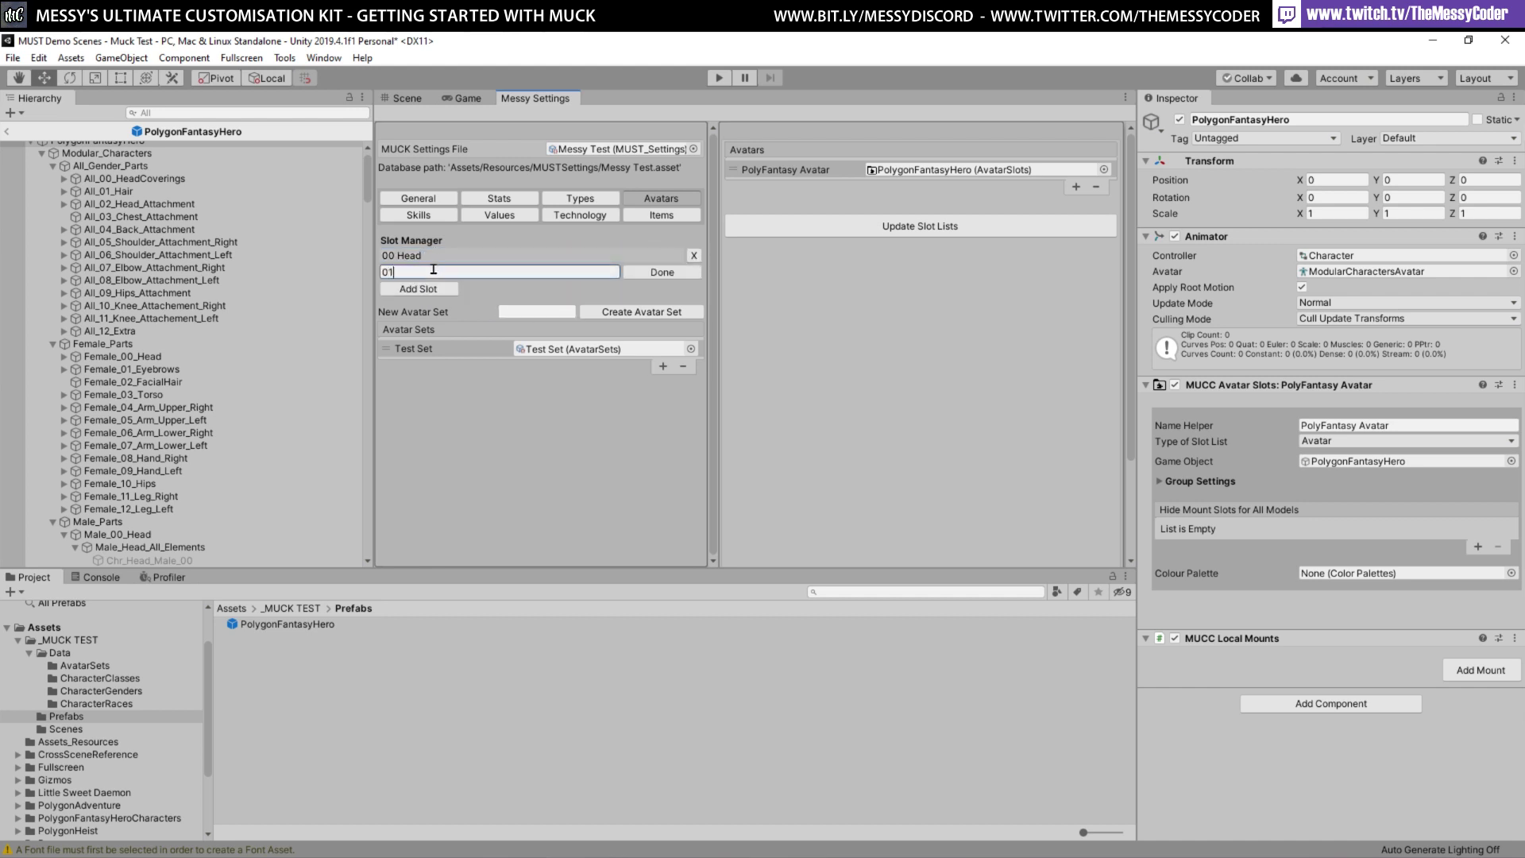
type(" He")
type("ad Cave")
left_click(645, 274)
Add a slot named "402 Masks" to the end of the Slot Manager list
scroll(712, 254, "down", 3)
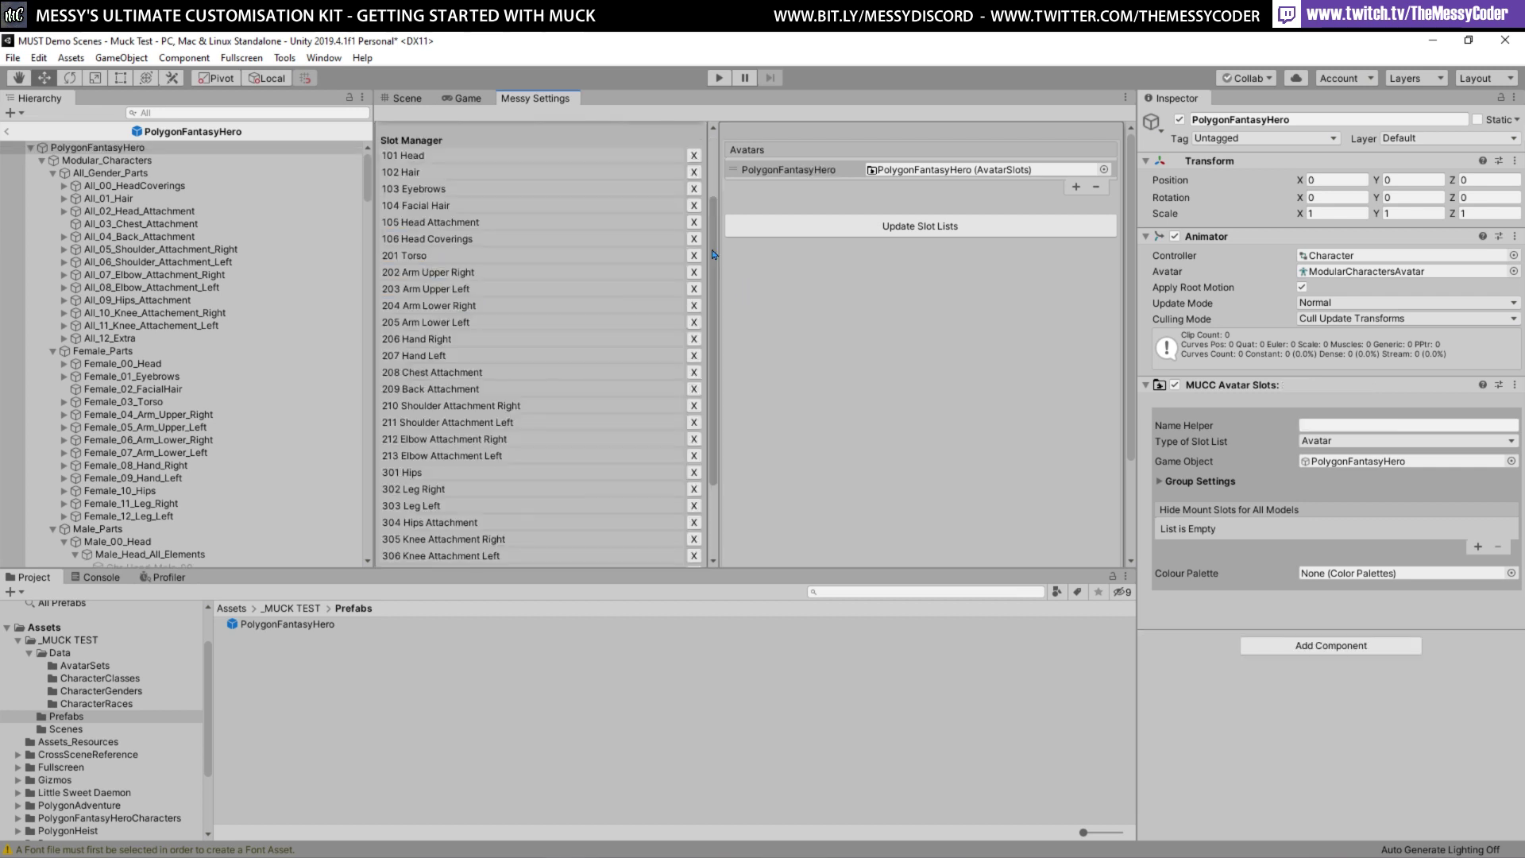
mouse_move(713, 246)
left_mouse_down()
mouse_move(715, 286)
mouse_move(723, 251)
left_mouse_up()
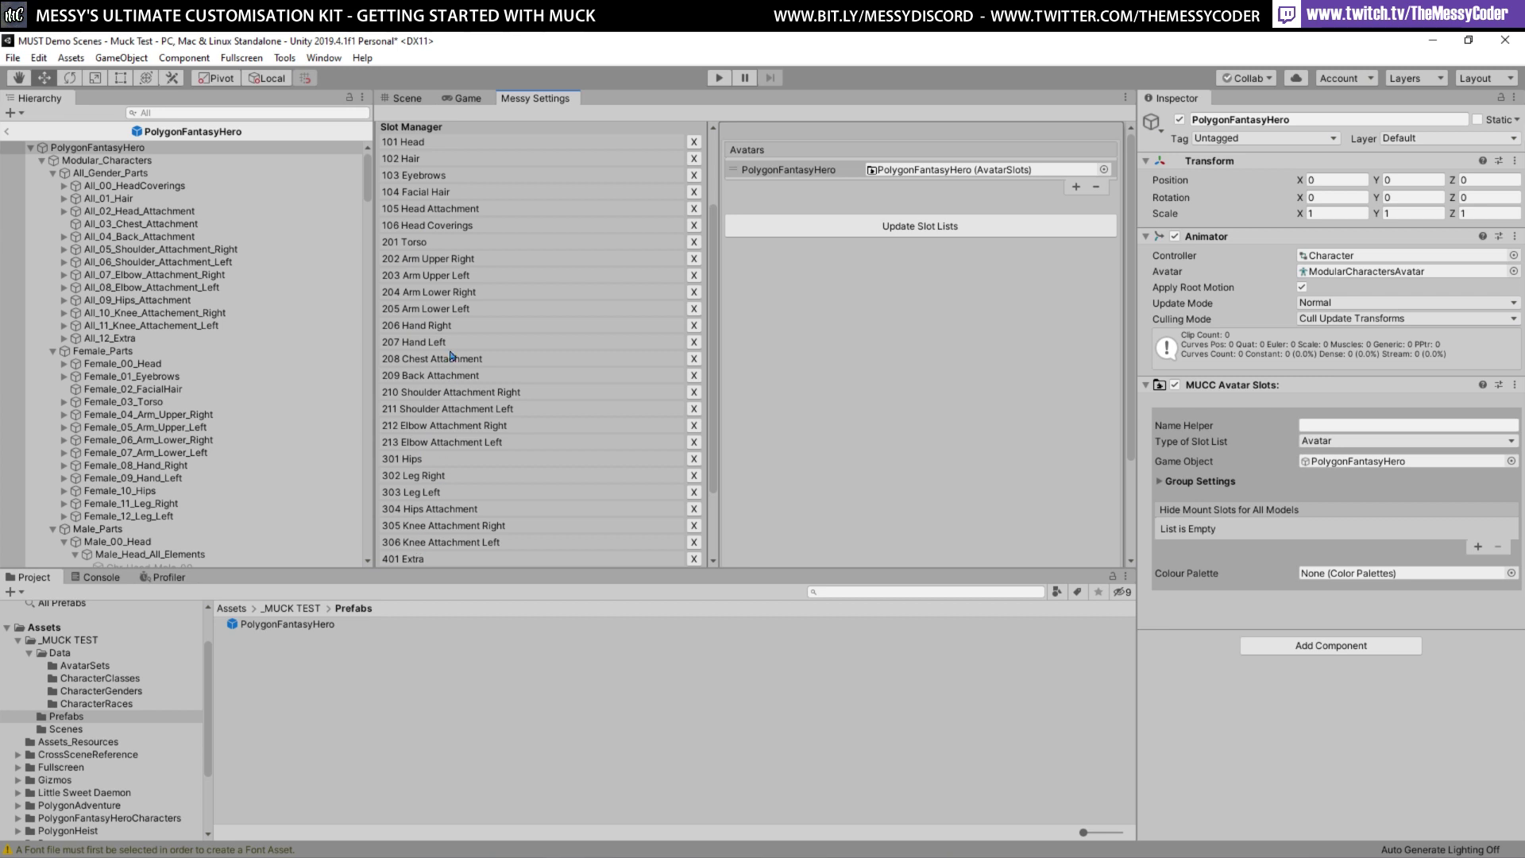
scroll(463, 318, "down", 2)
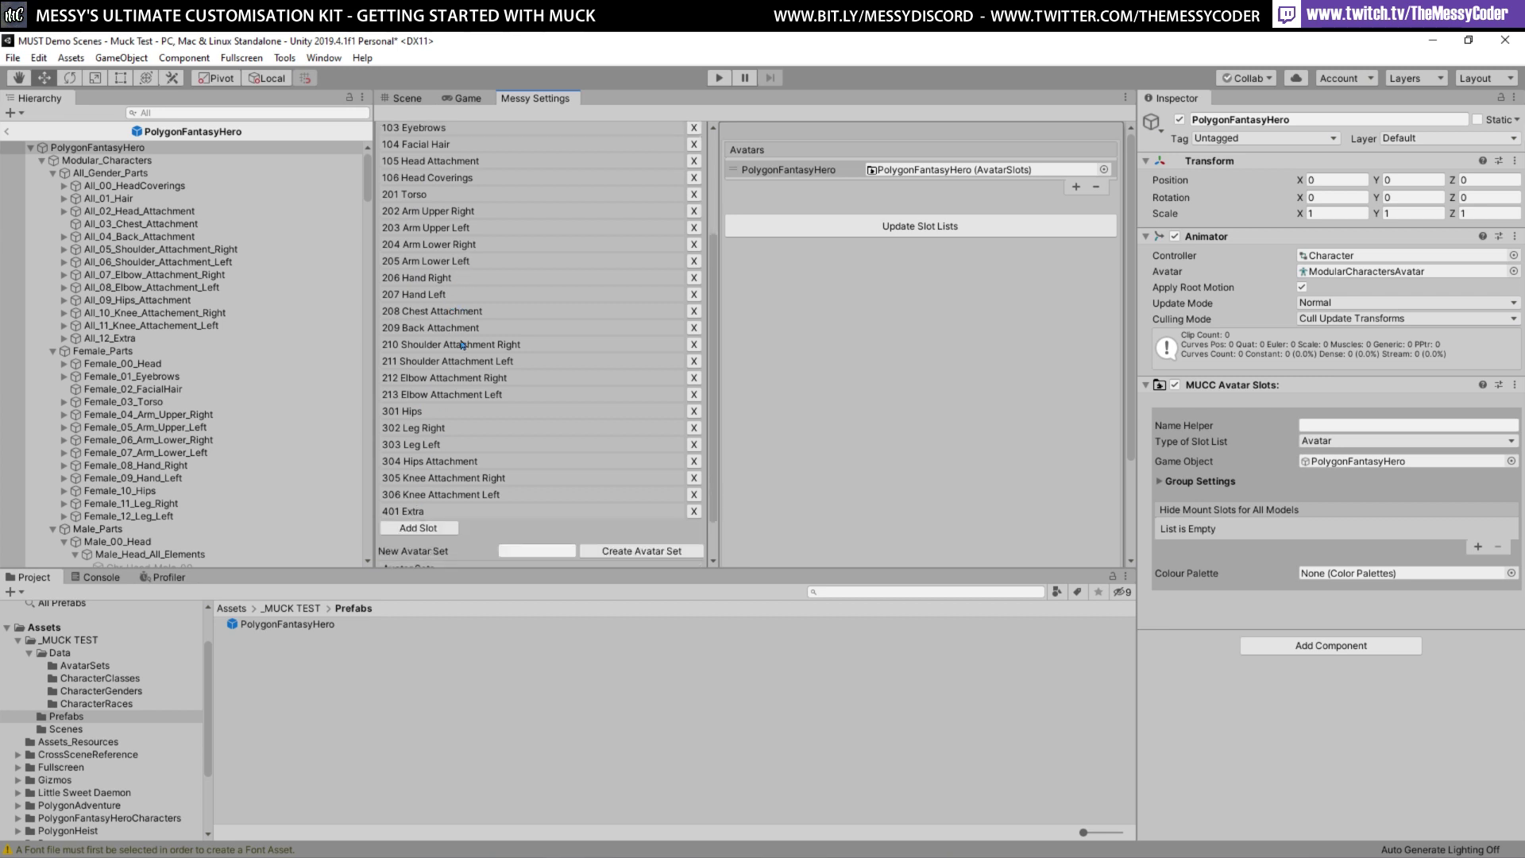
left_click(424, 528)
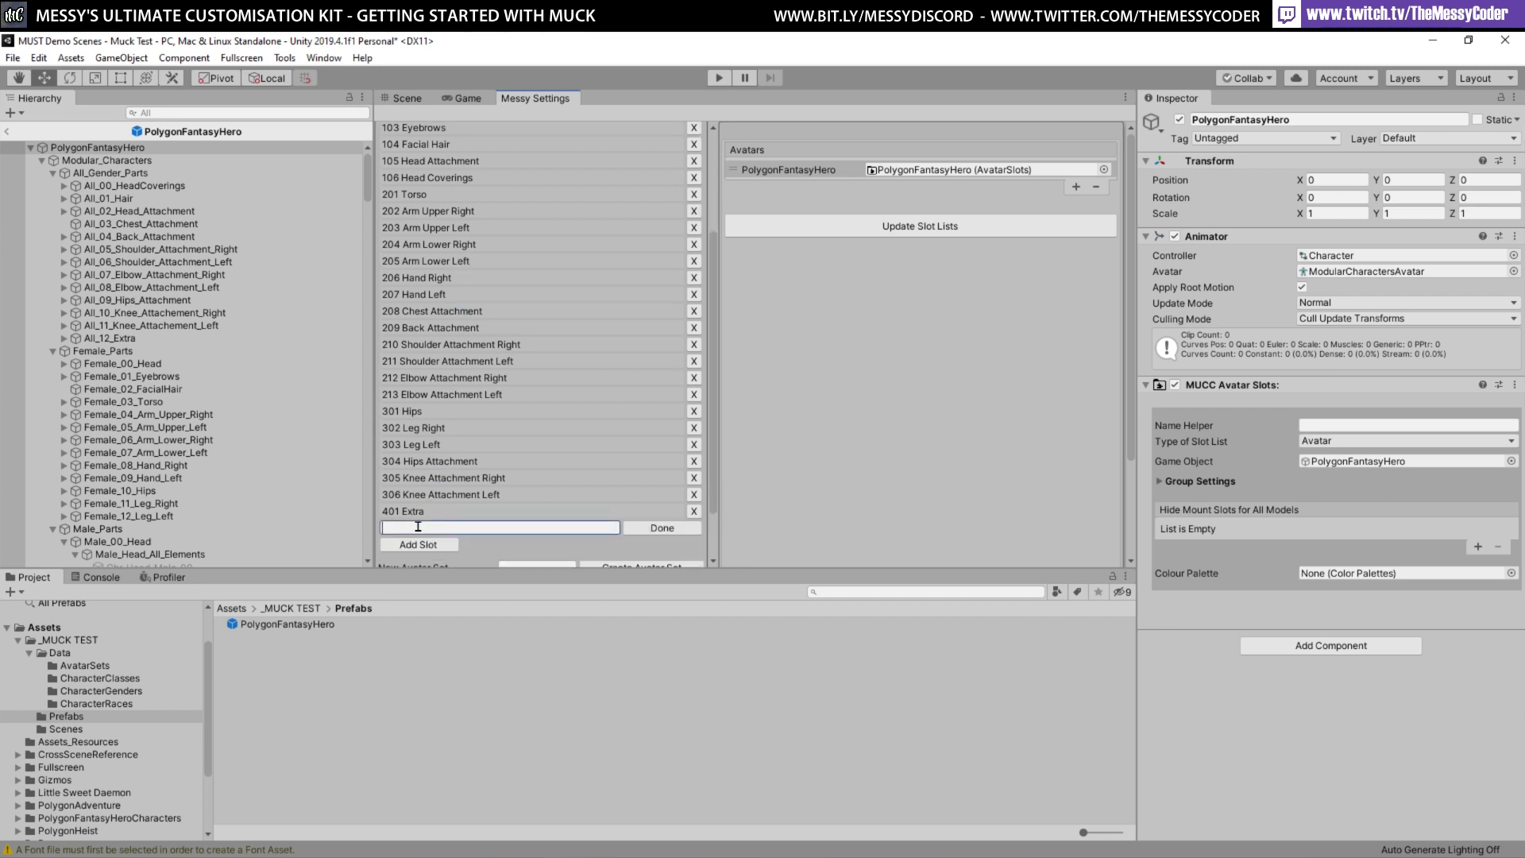
type("402 Masks")
left_click(648, 529)
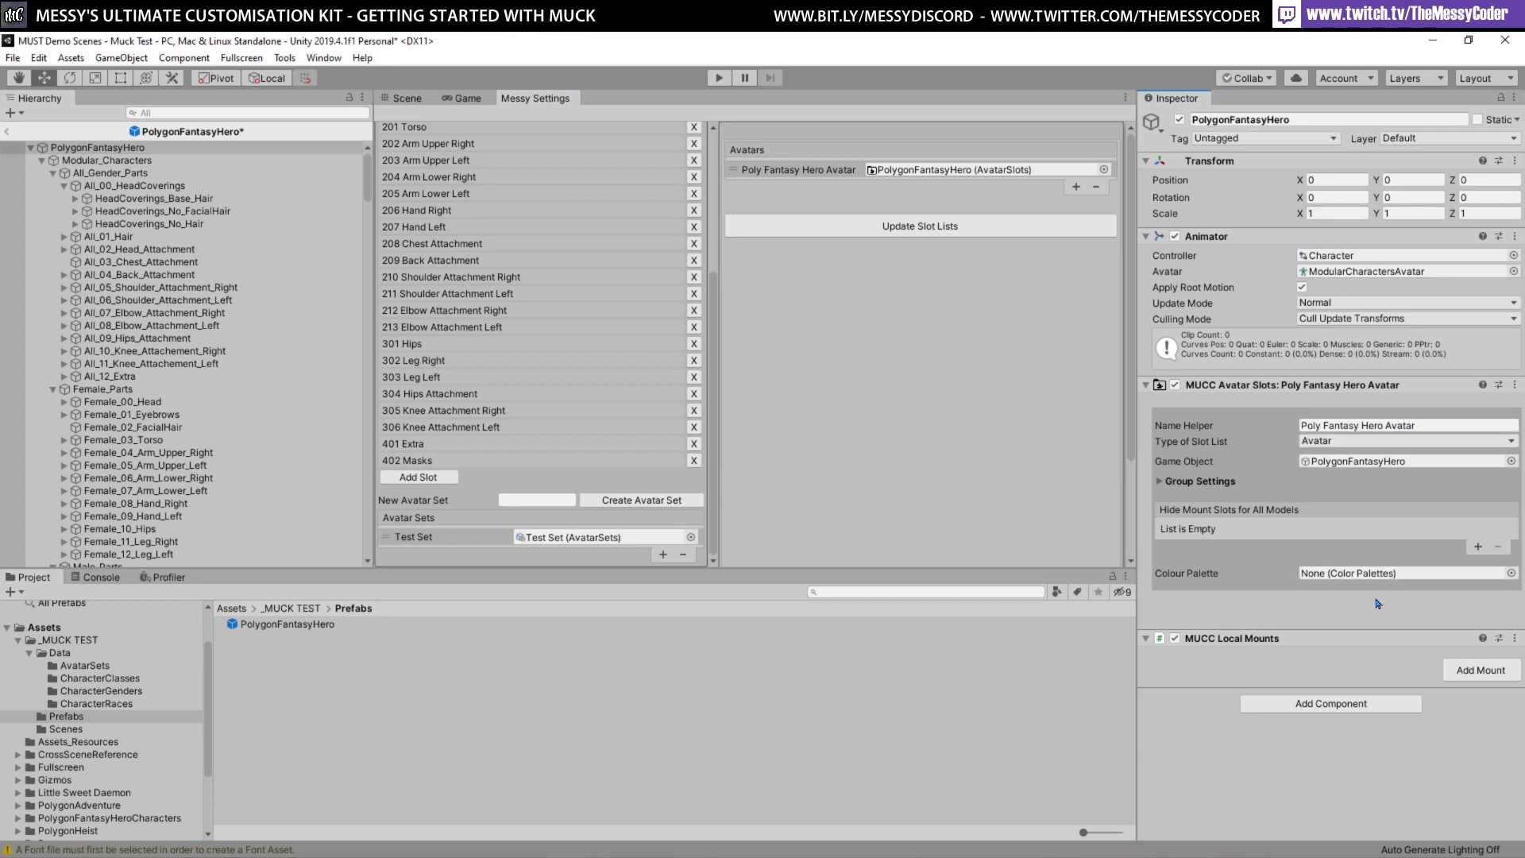
Add a local mount for slot 101 Head with type Nested Models and one empty Slot List entry
left_click(1484, 672)
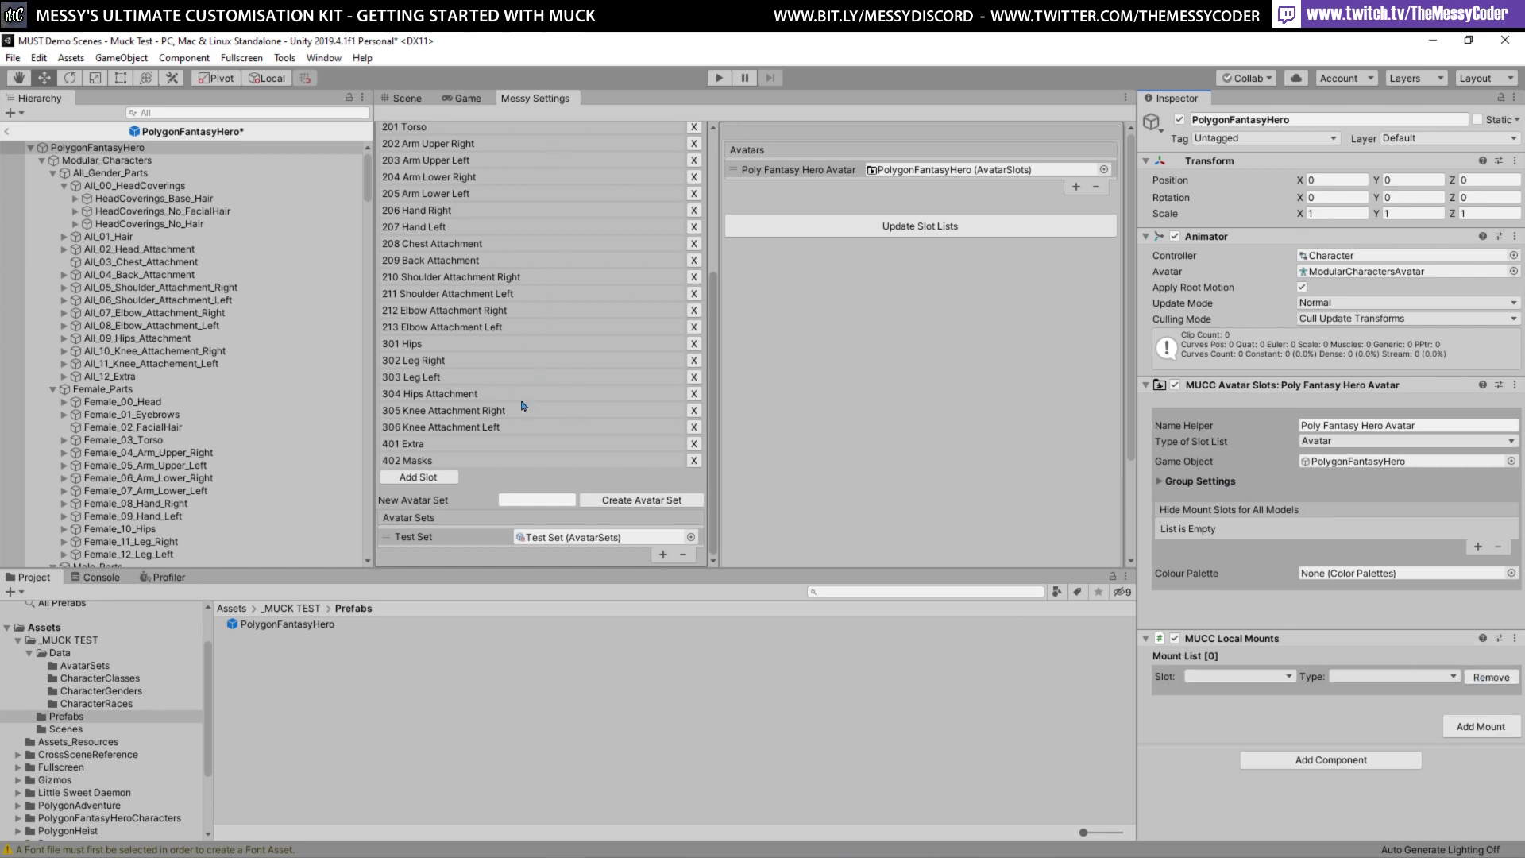
left_click(1221, 678)
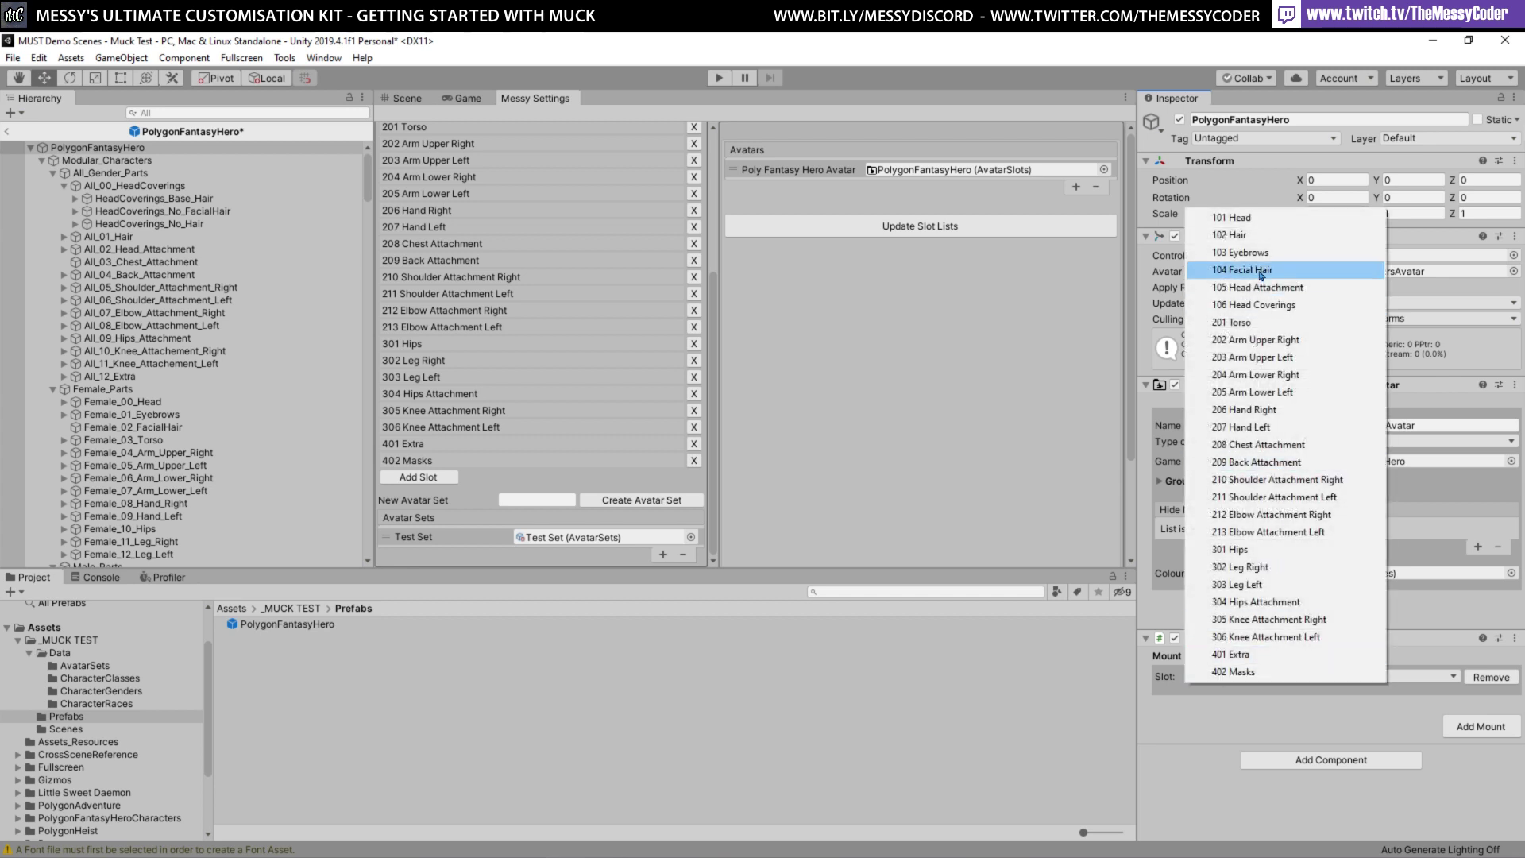
left_click(1239, 219)
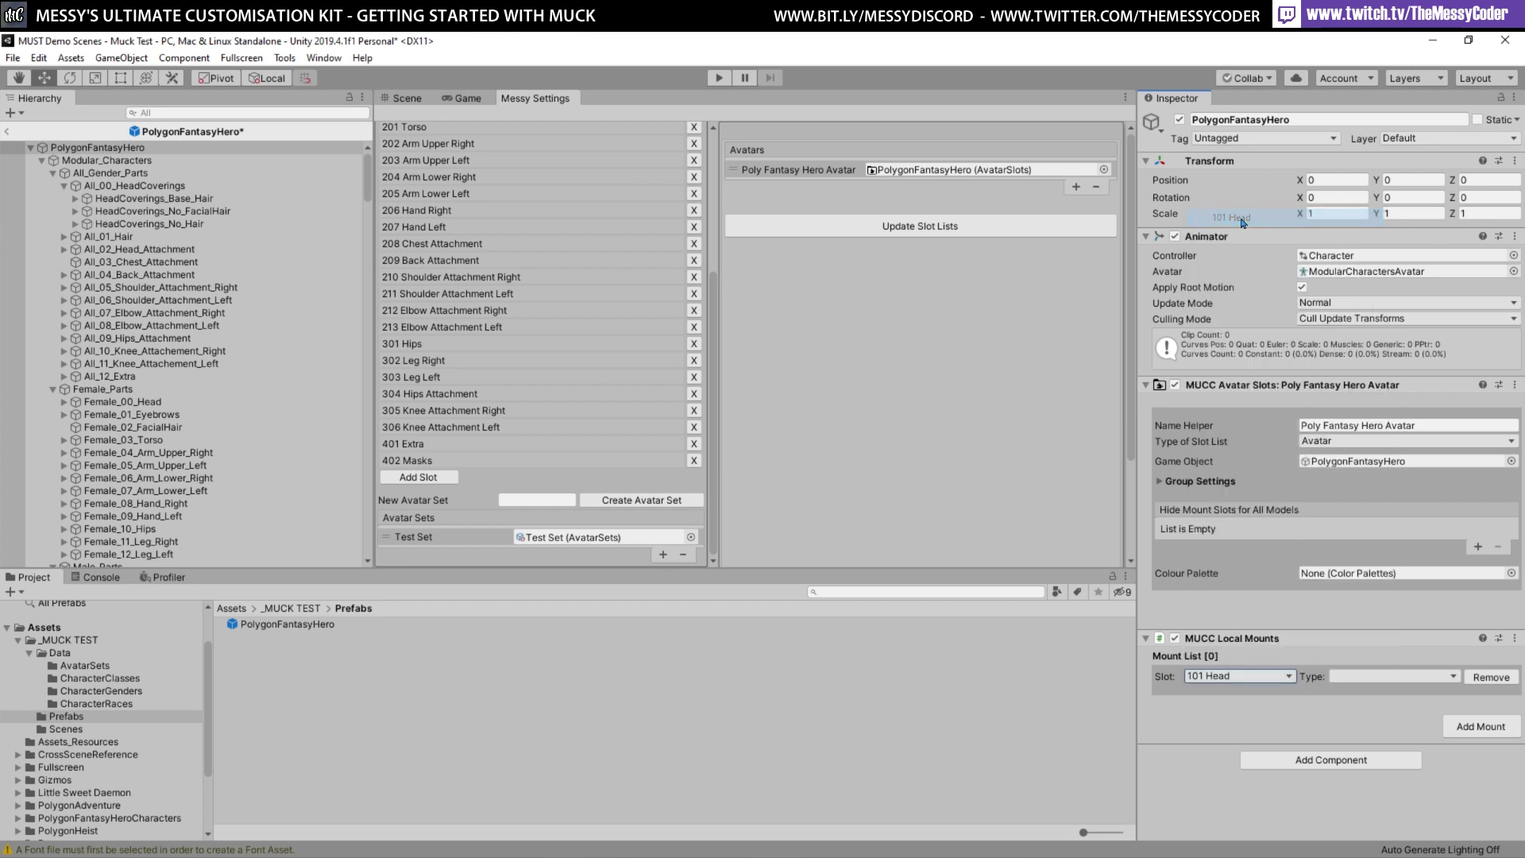
left_click(1348, 678)
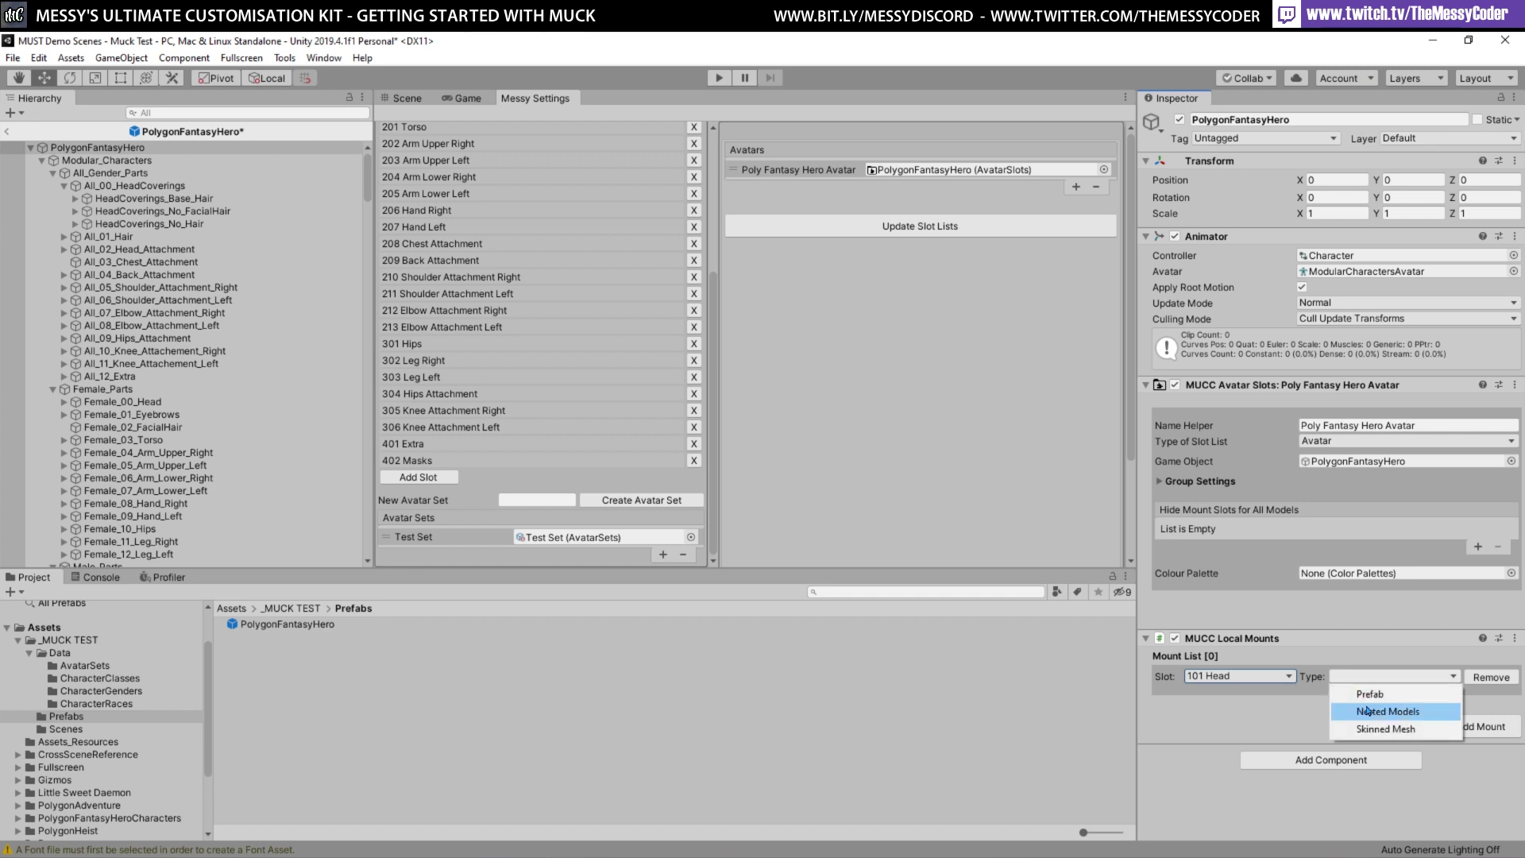
left_click(1369, 711)
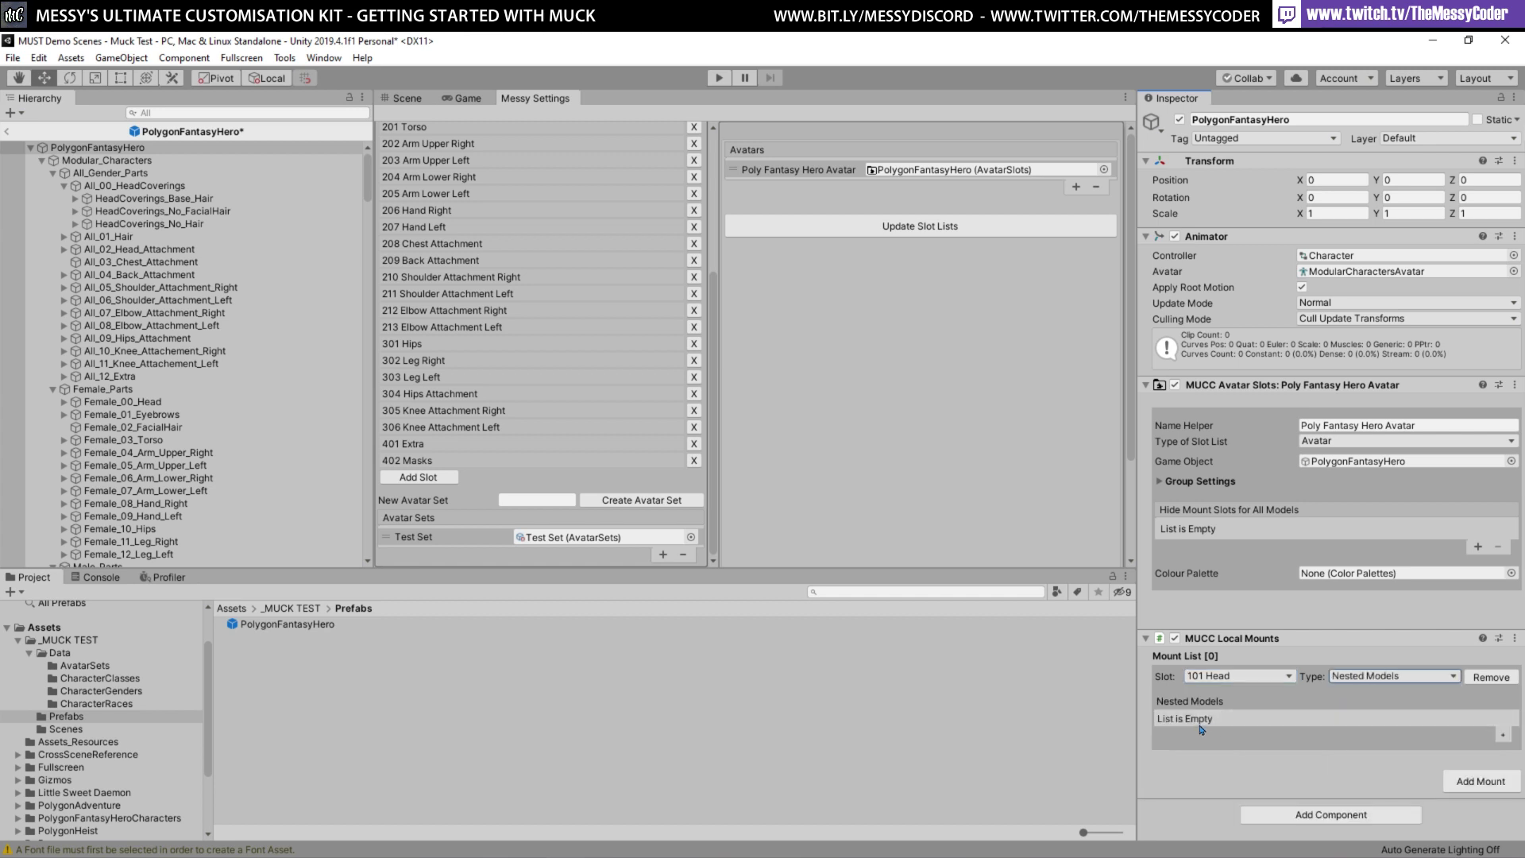
left_click(1501, 737)
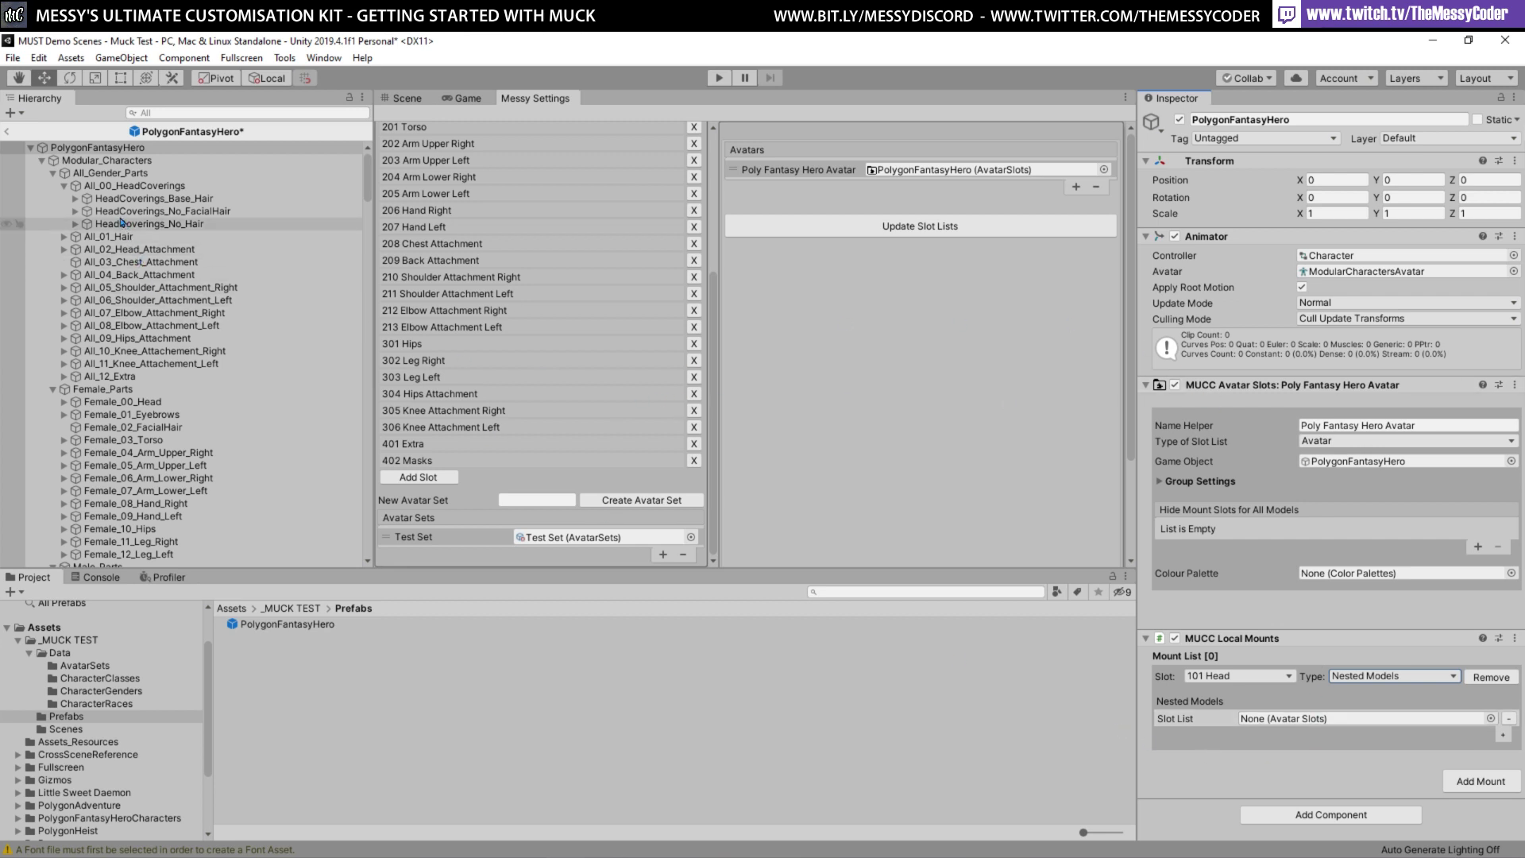
Collapse All_Gender_Parts, then select Female_00_Head under Female_Parts and expand it
left_click(63, 185)
left_click(54, 176)
left_click(53, 173)
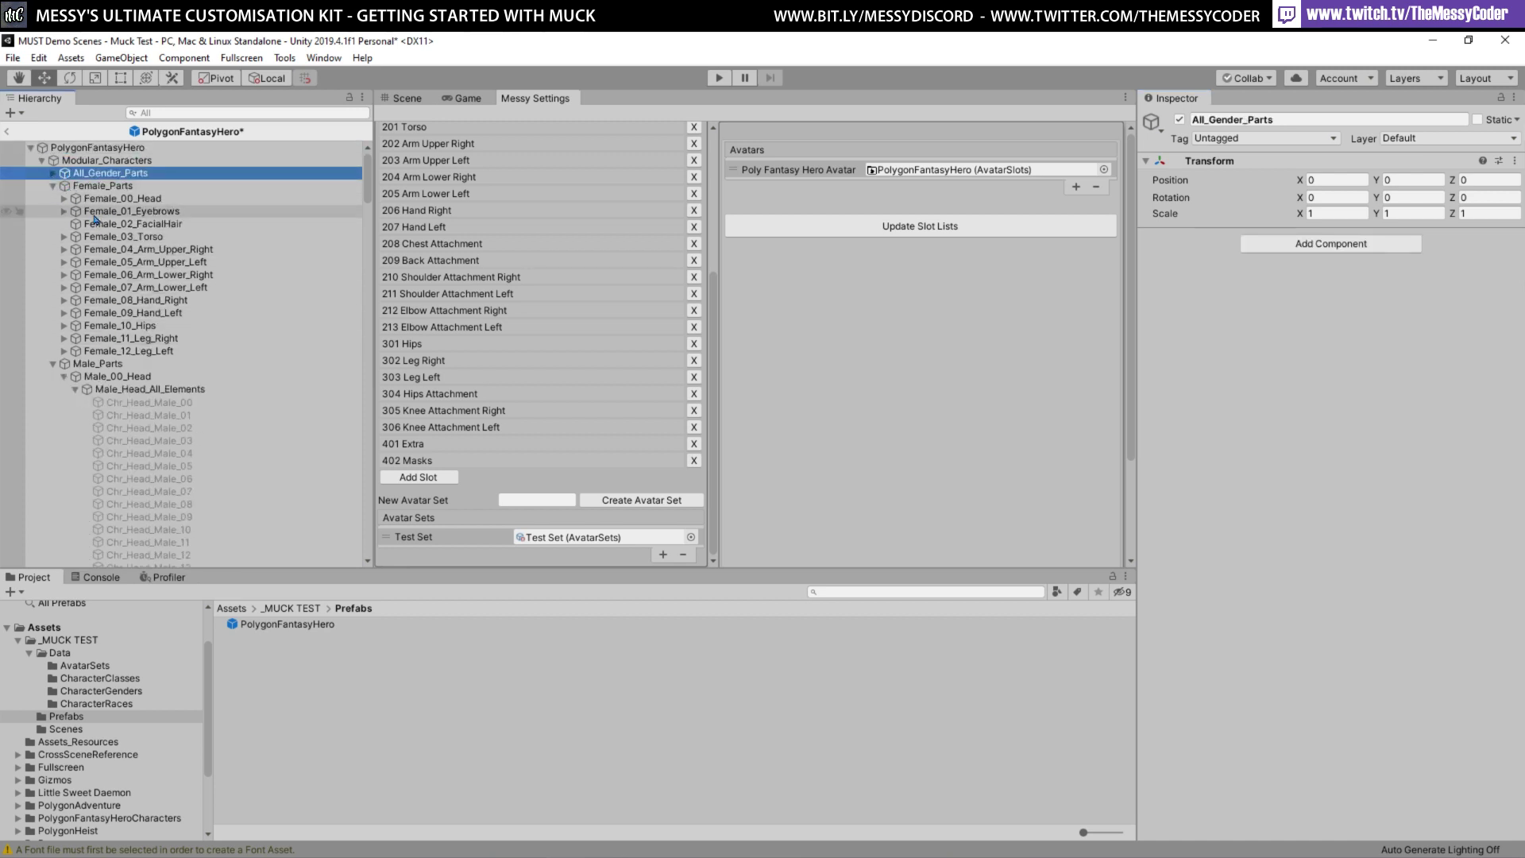
left_click(115, 200)
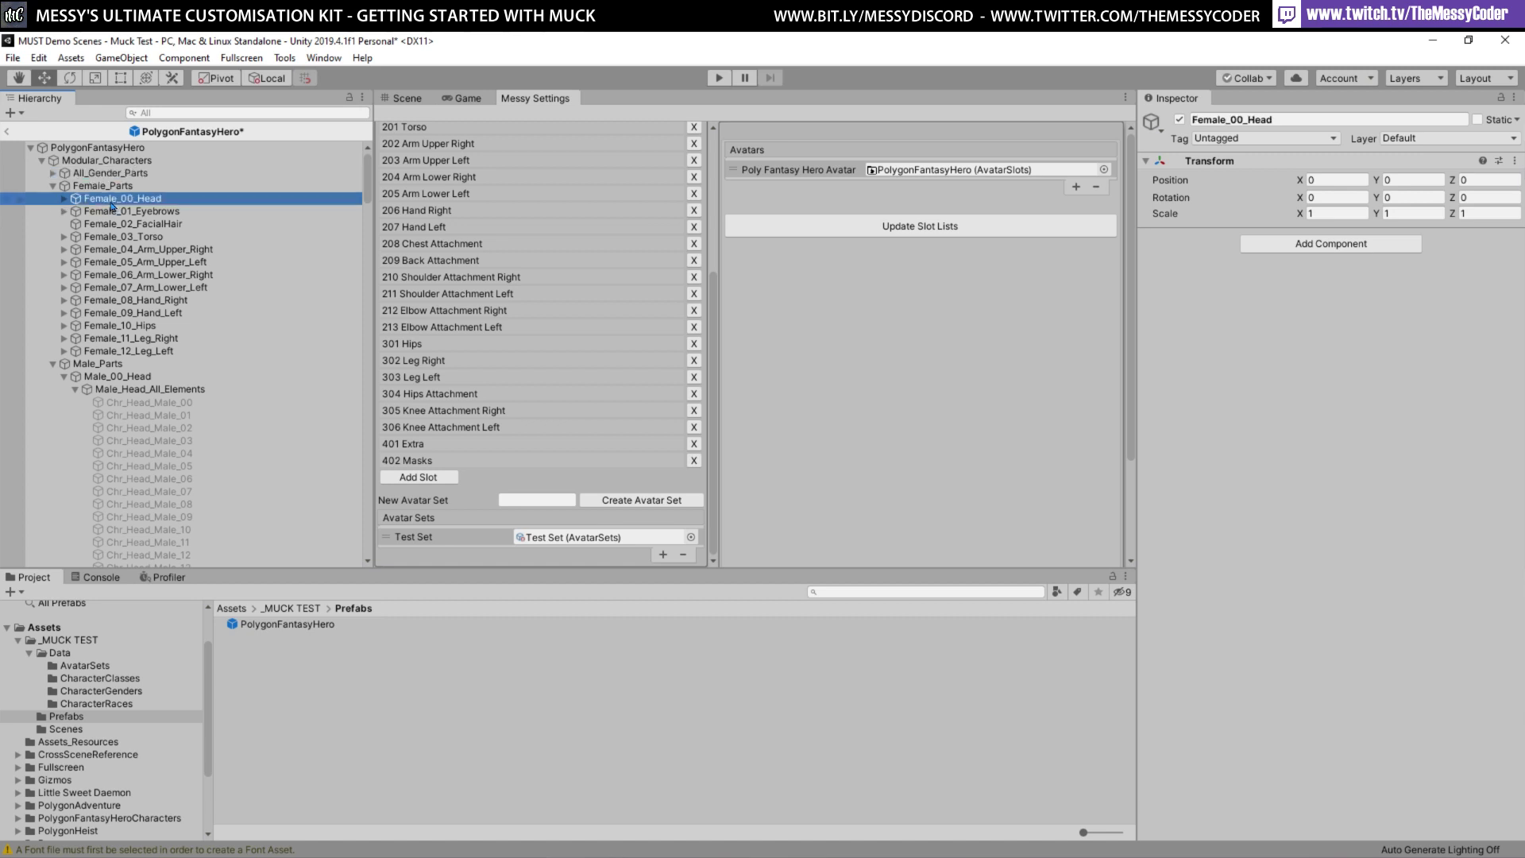
left_click(64, 200)
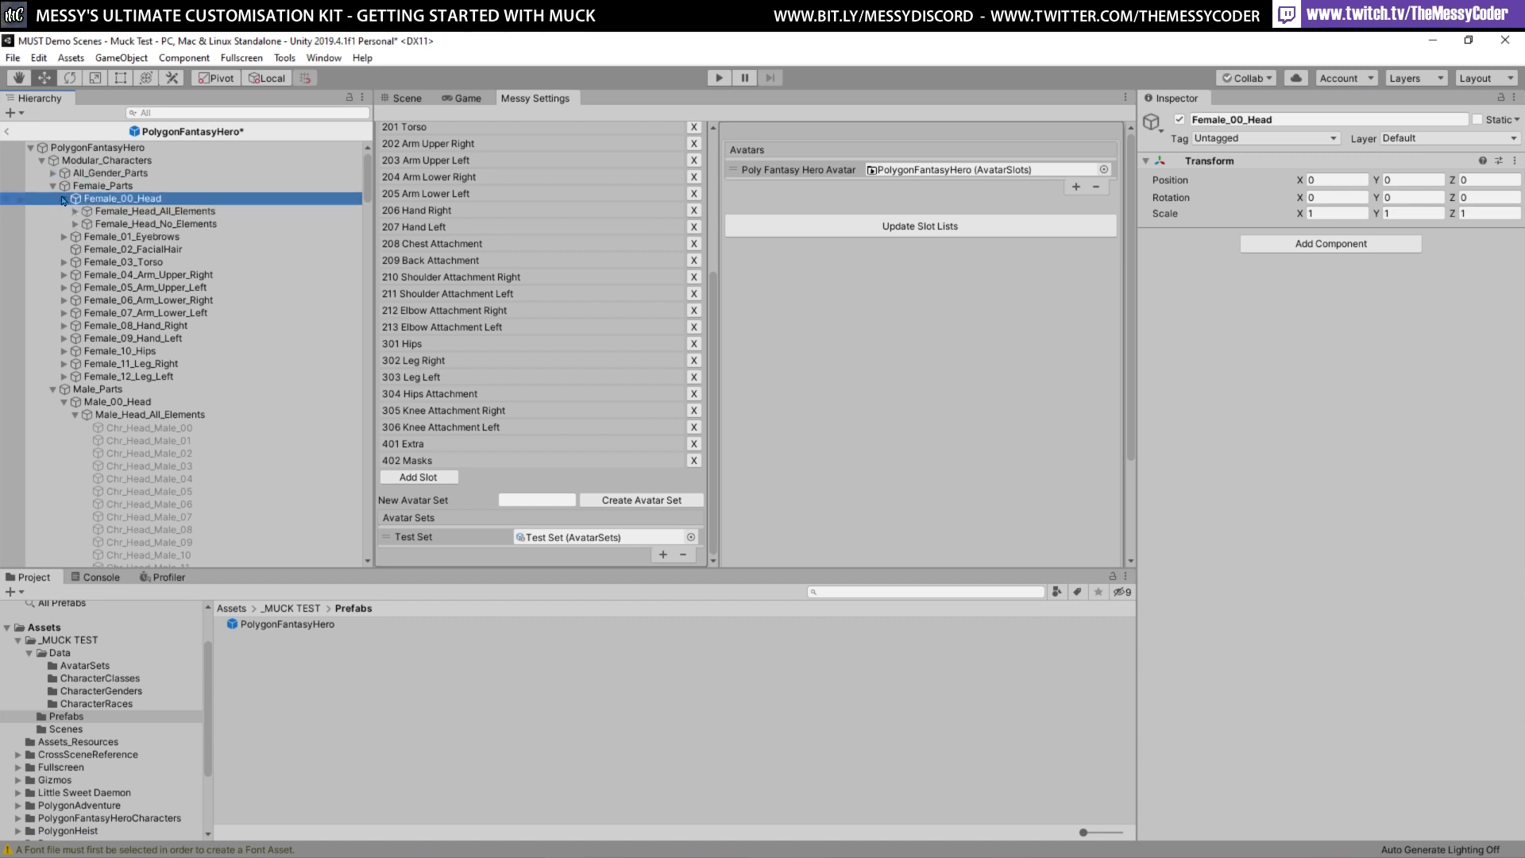
Preview Chr_Head_Female_00 from Female_Head_All_Elements in the Scene view by activating and framing it, and deactivate it again
left_click(180, 213)
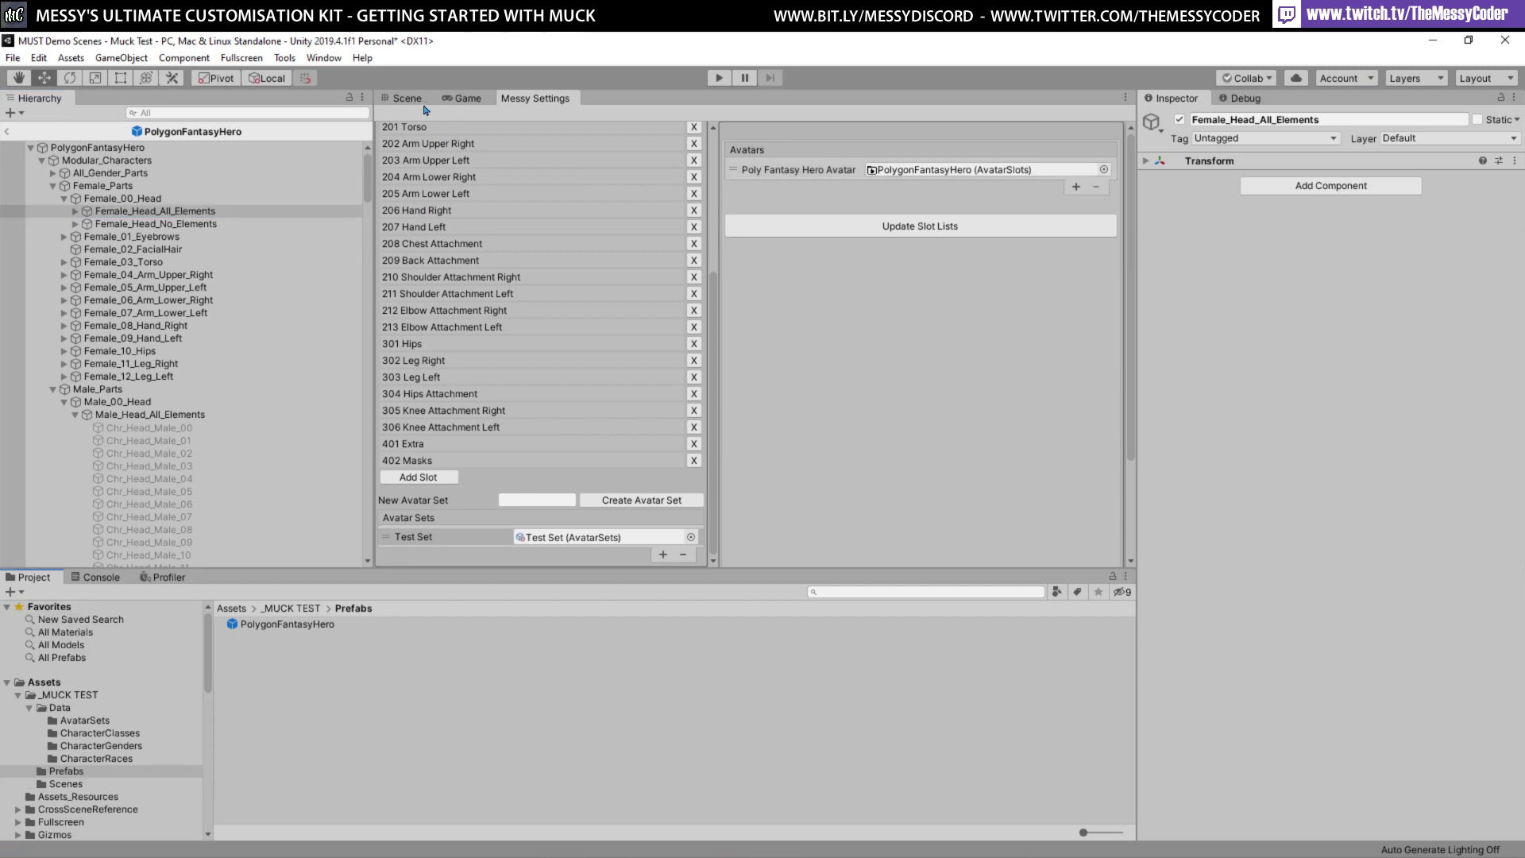
left_click(398, 101)
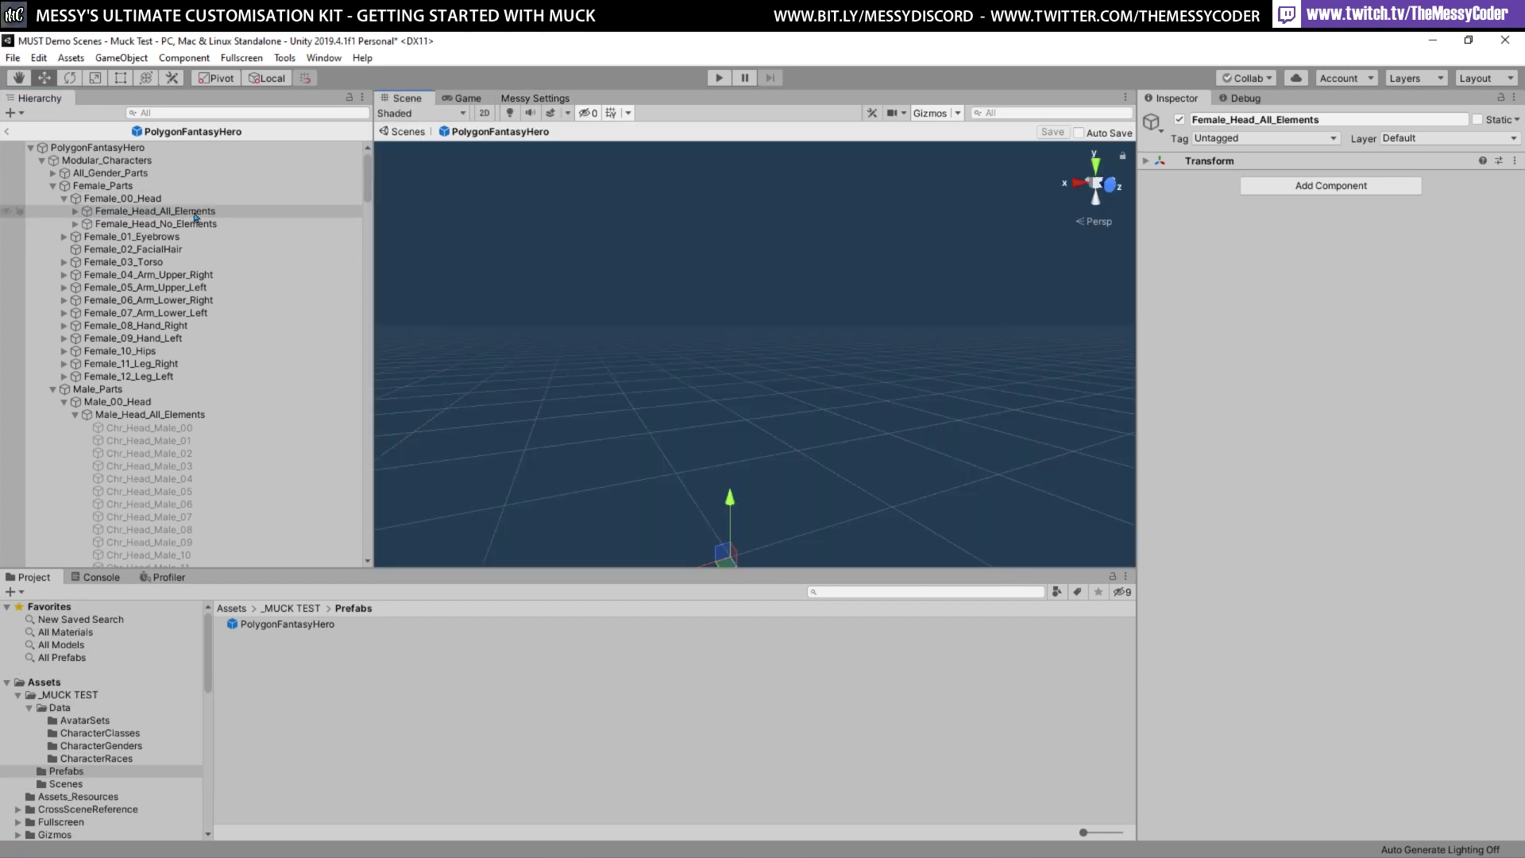
left_click(76, 211)
left_click(130, 226)
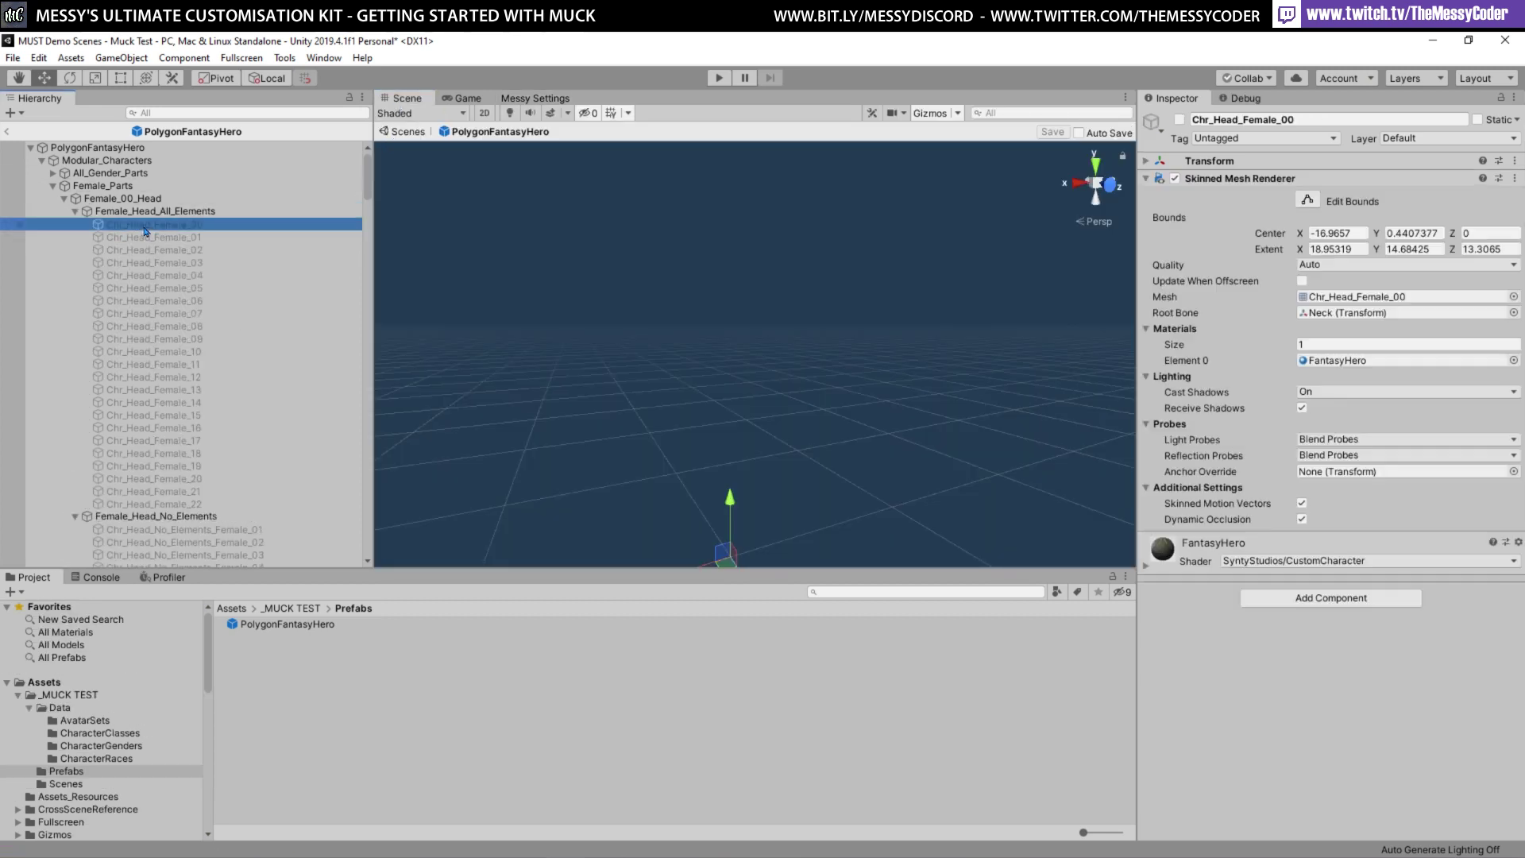
left_click(1179, 120)
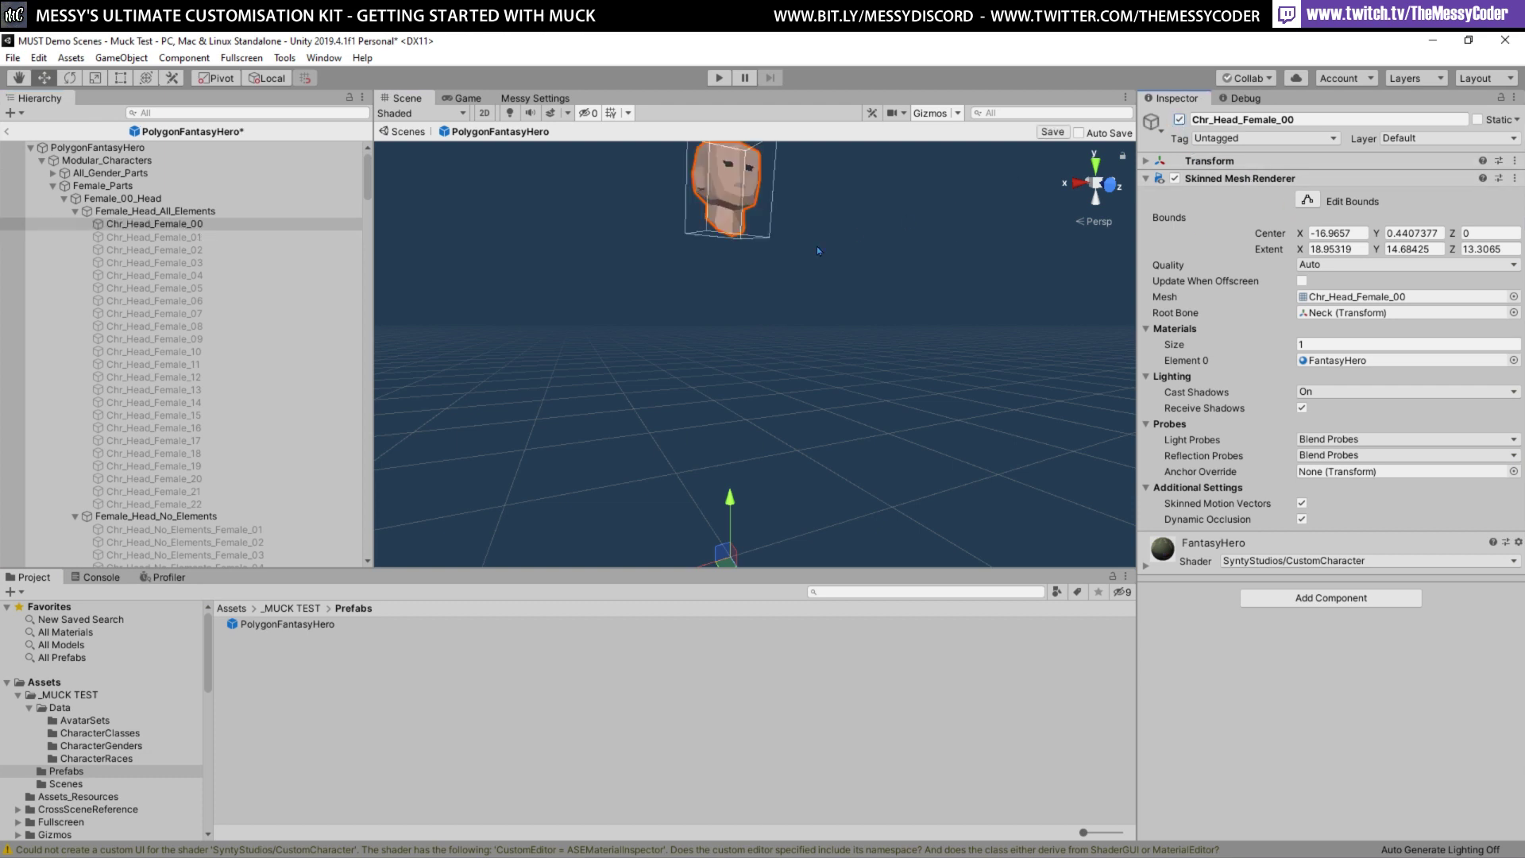
key("f")
scroll(831, 316, "down", 5)
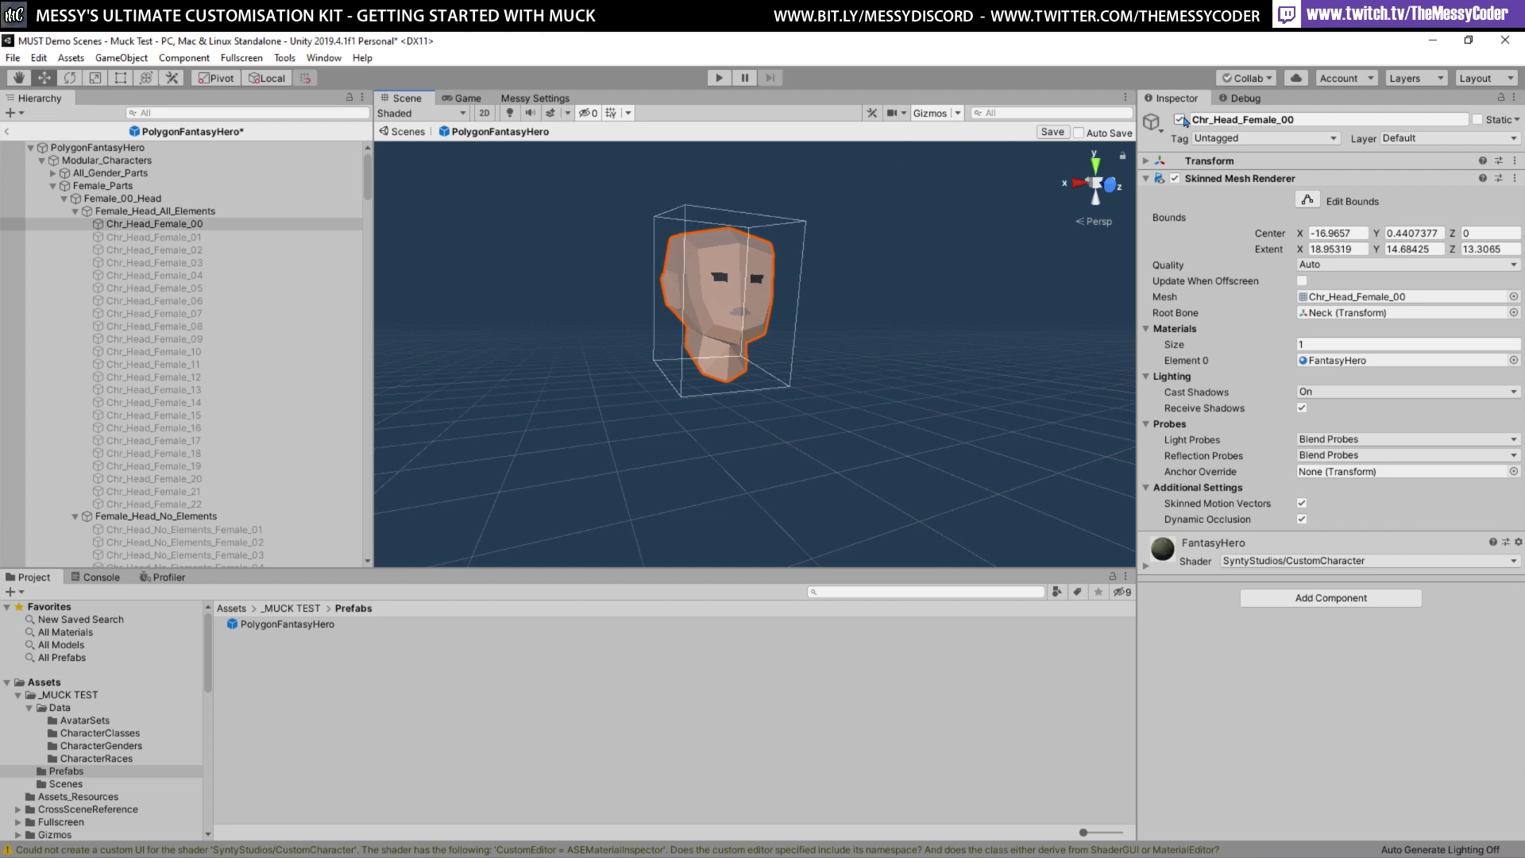
left_click(1180, 119)
Activate Chr_Head_No_Elements_Female_01, examine the mask head from several angles in the scene, and deactivate it again
left_click(210, 530)
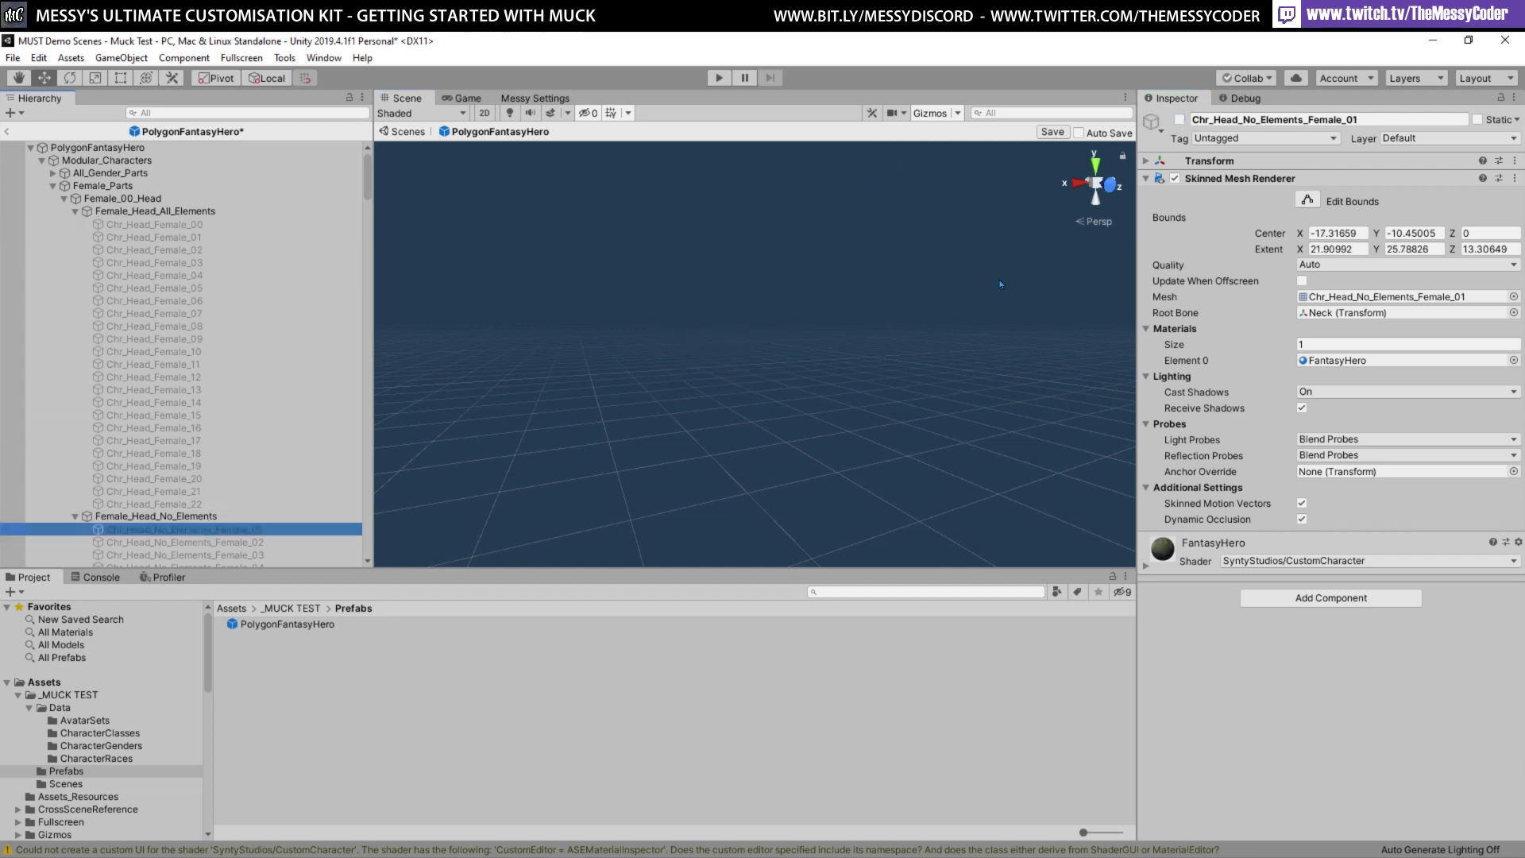
left_click(1179, 120)
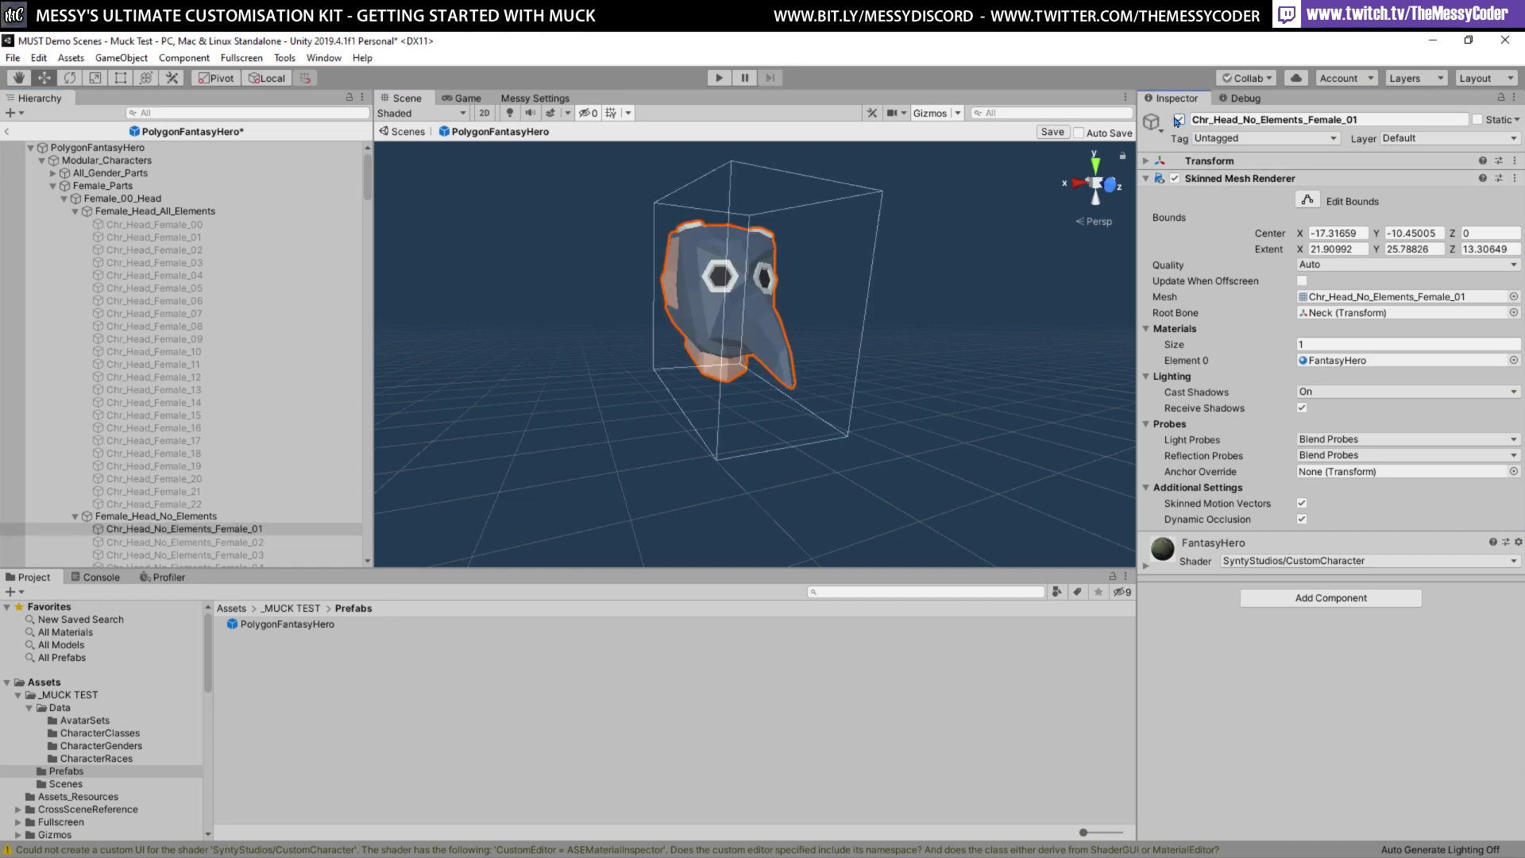
left_click(263, 542)
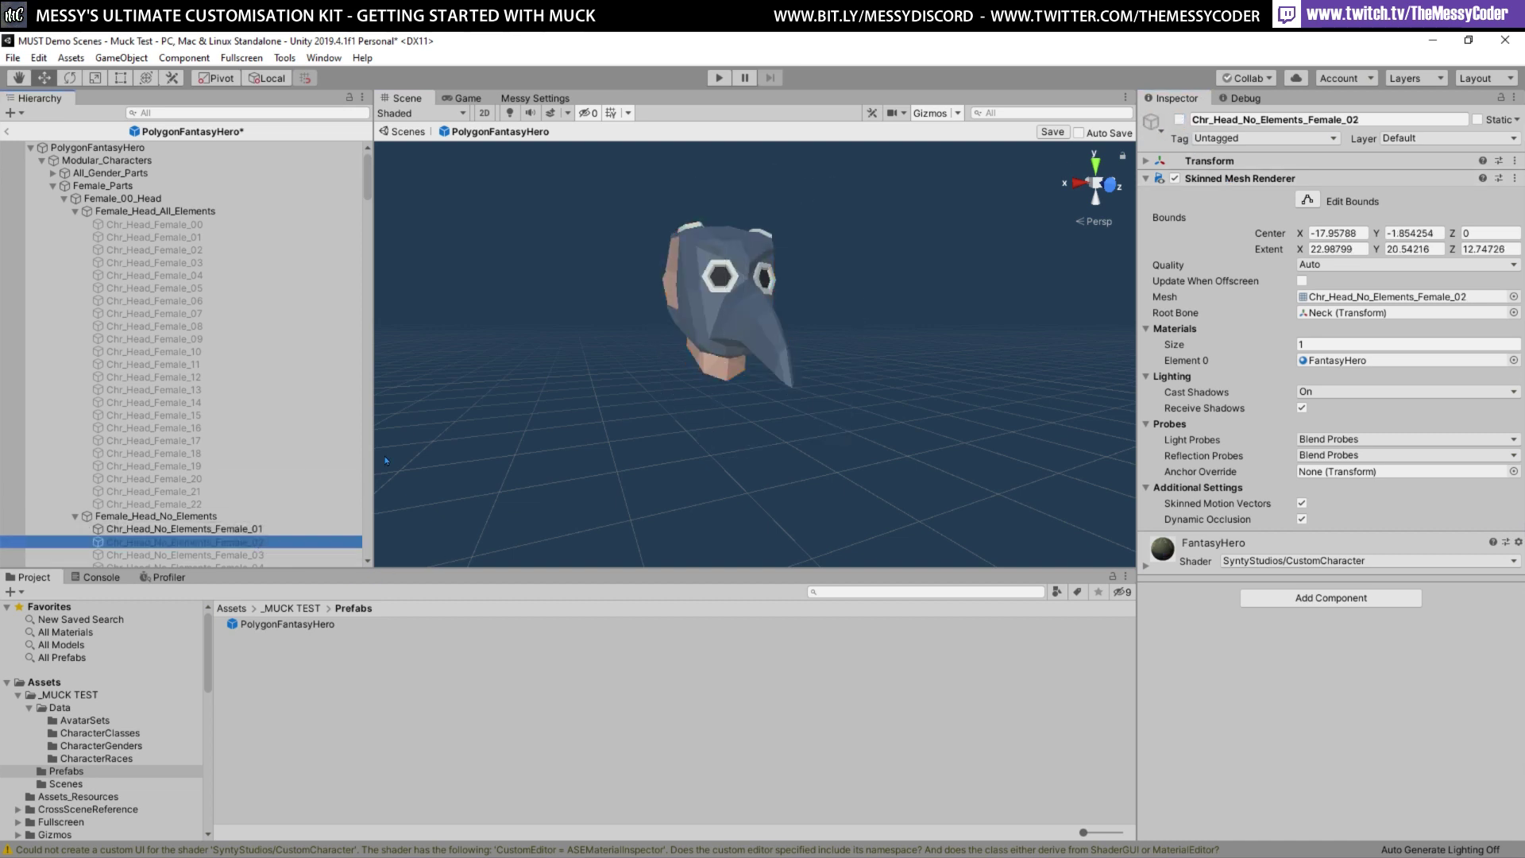
left_click(259, 529)
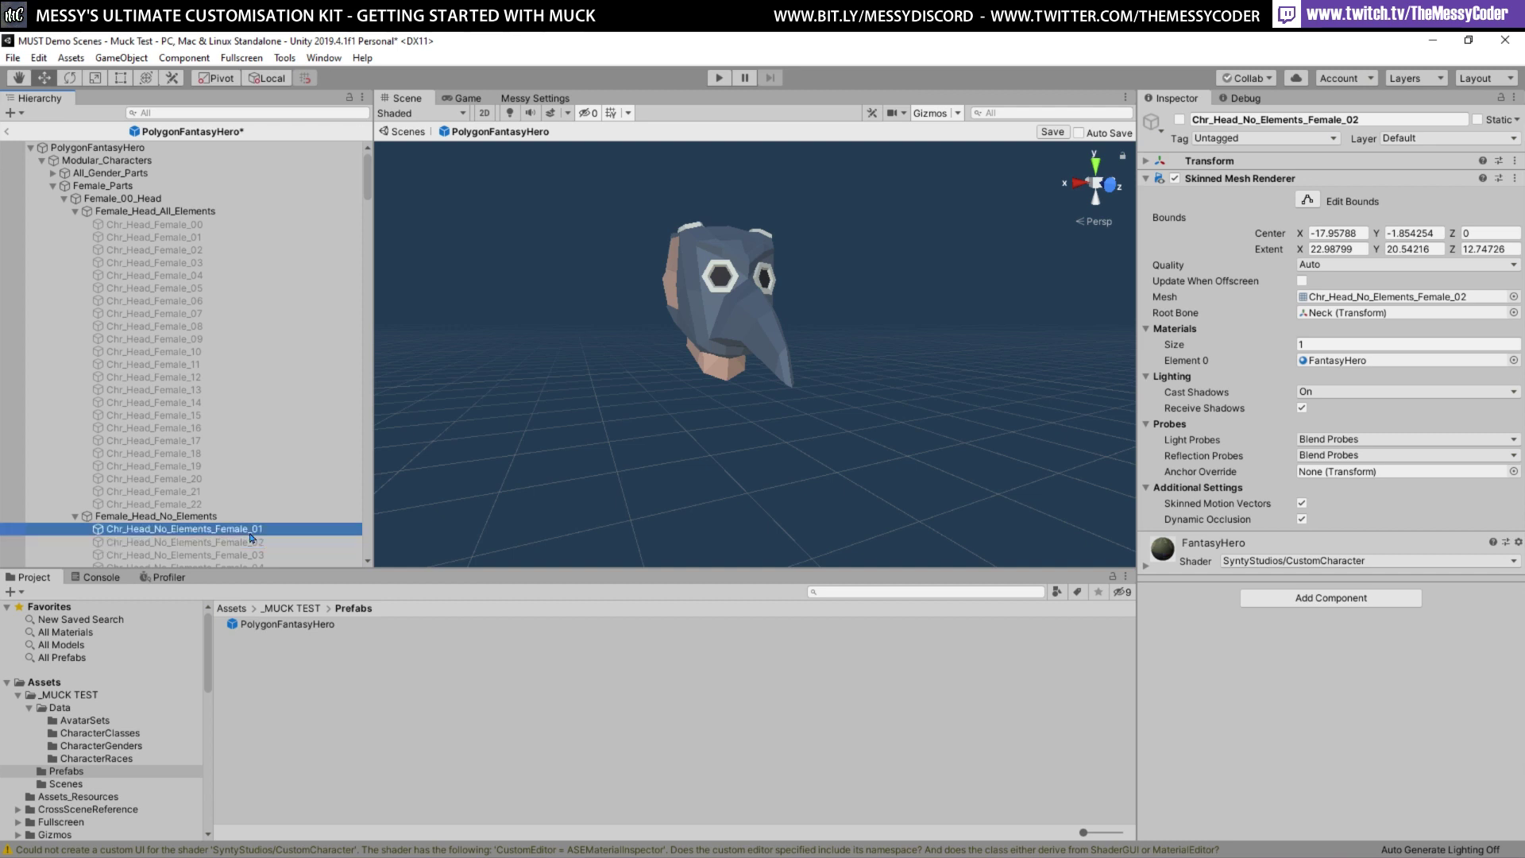
left_click_drag(715, 358, 946, 402, "alt")
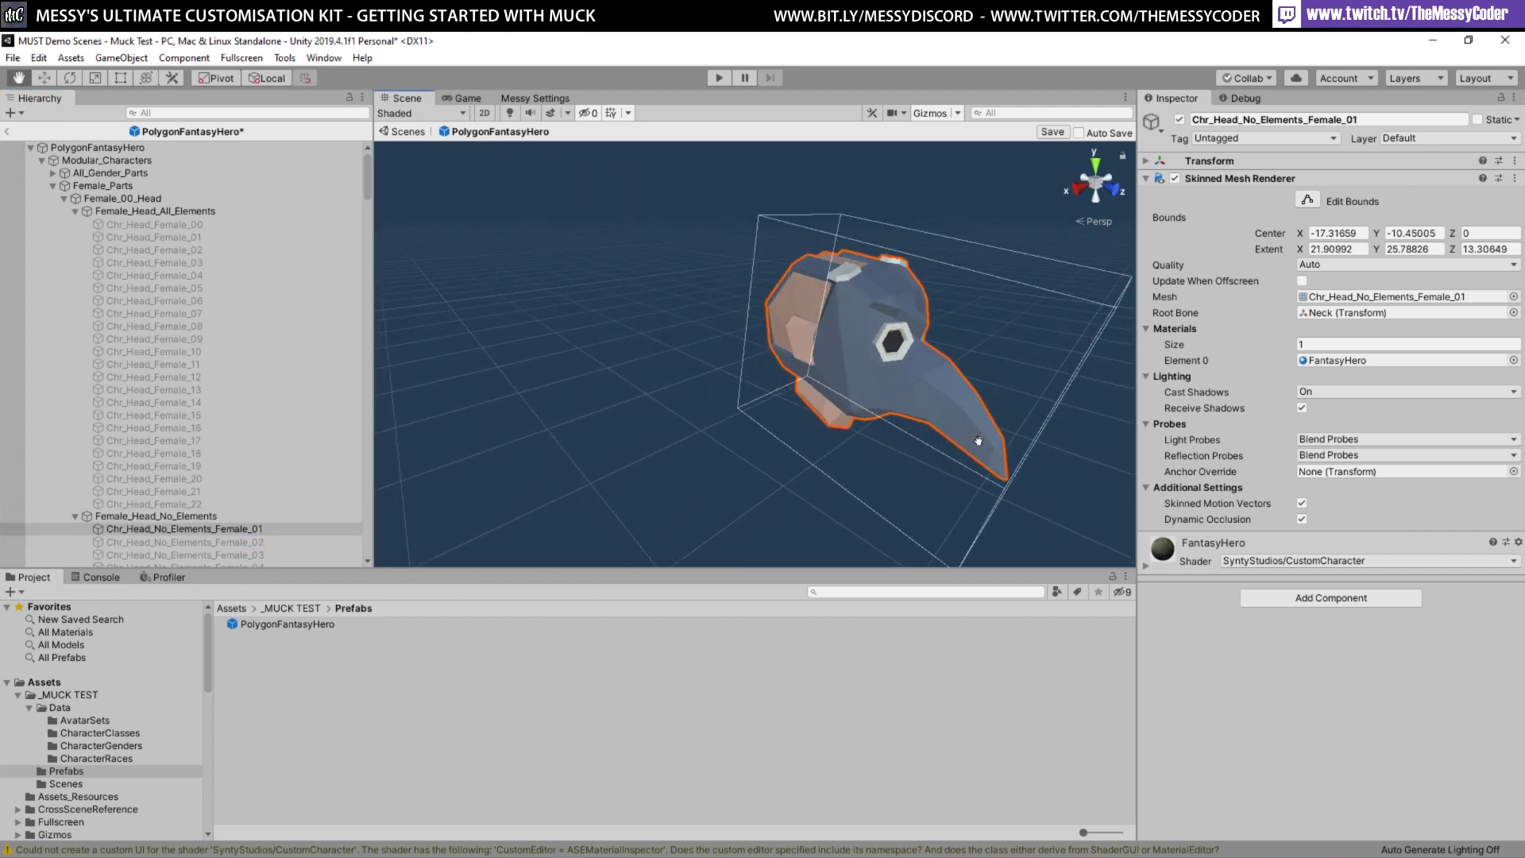
middle_click_drag(945, 402, 930, 411)
left_click_drag(930, 410, 987, 385, "alt")
left_click_drag(844, 367, 702, 330, "alt")
middle_click_drag(785, 352, 858, 400)
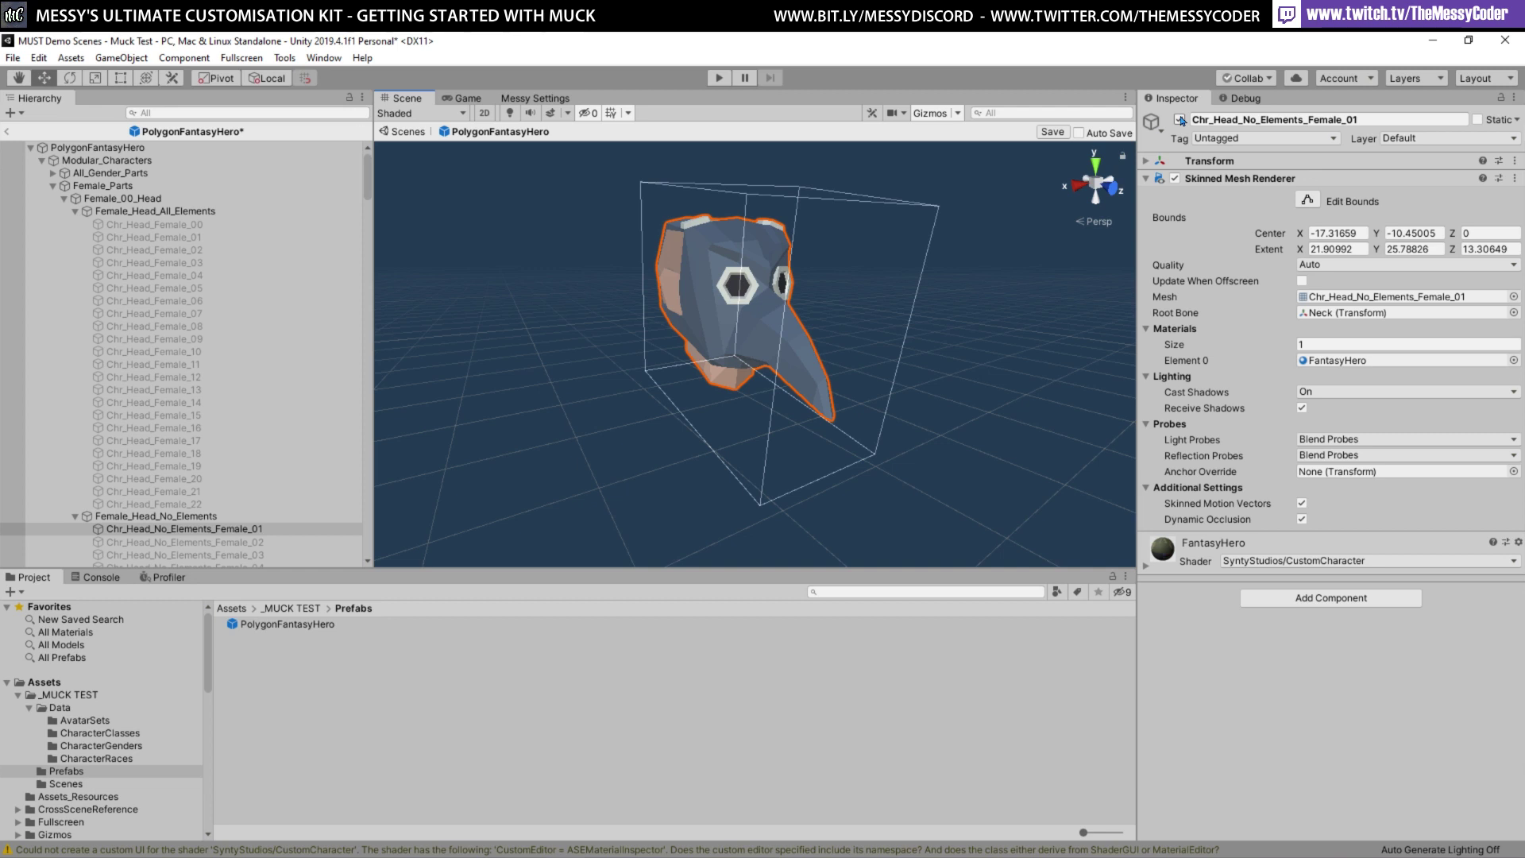
left_click(1180, 120)
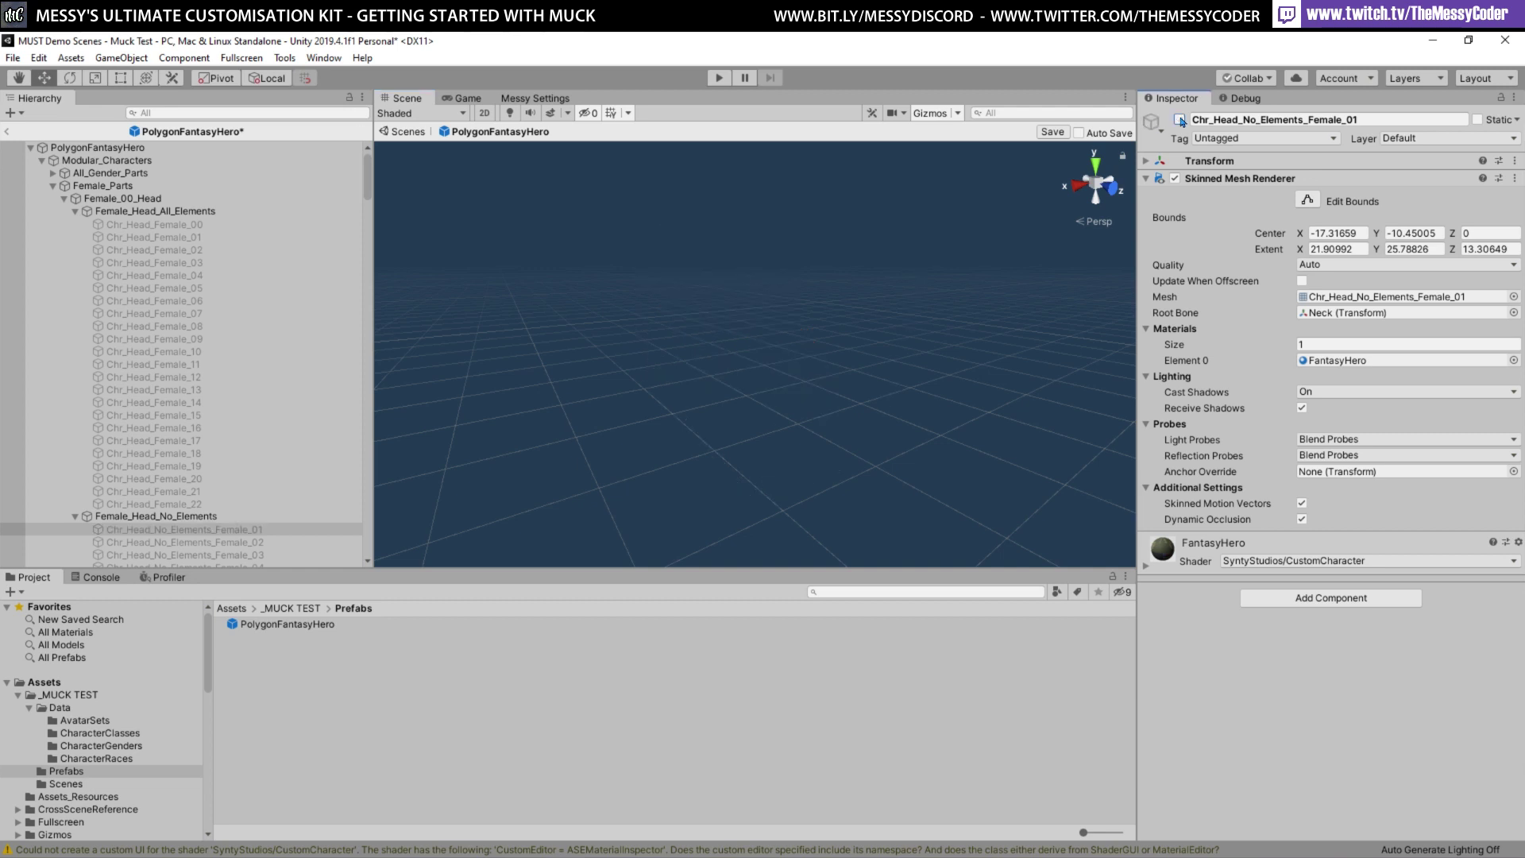
Preview Chr_Head_No_Elements_Female_02 in the scene by activating it briefly, and deactivate it again
left_click(180, 554)
left_click(182, 542)
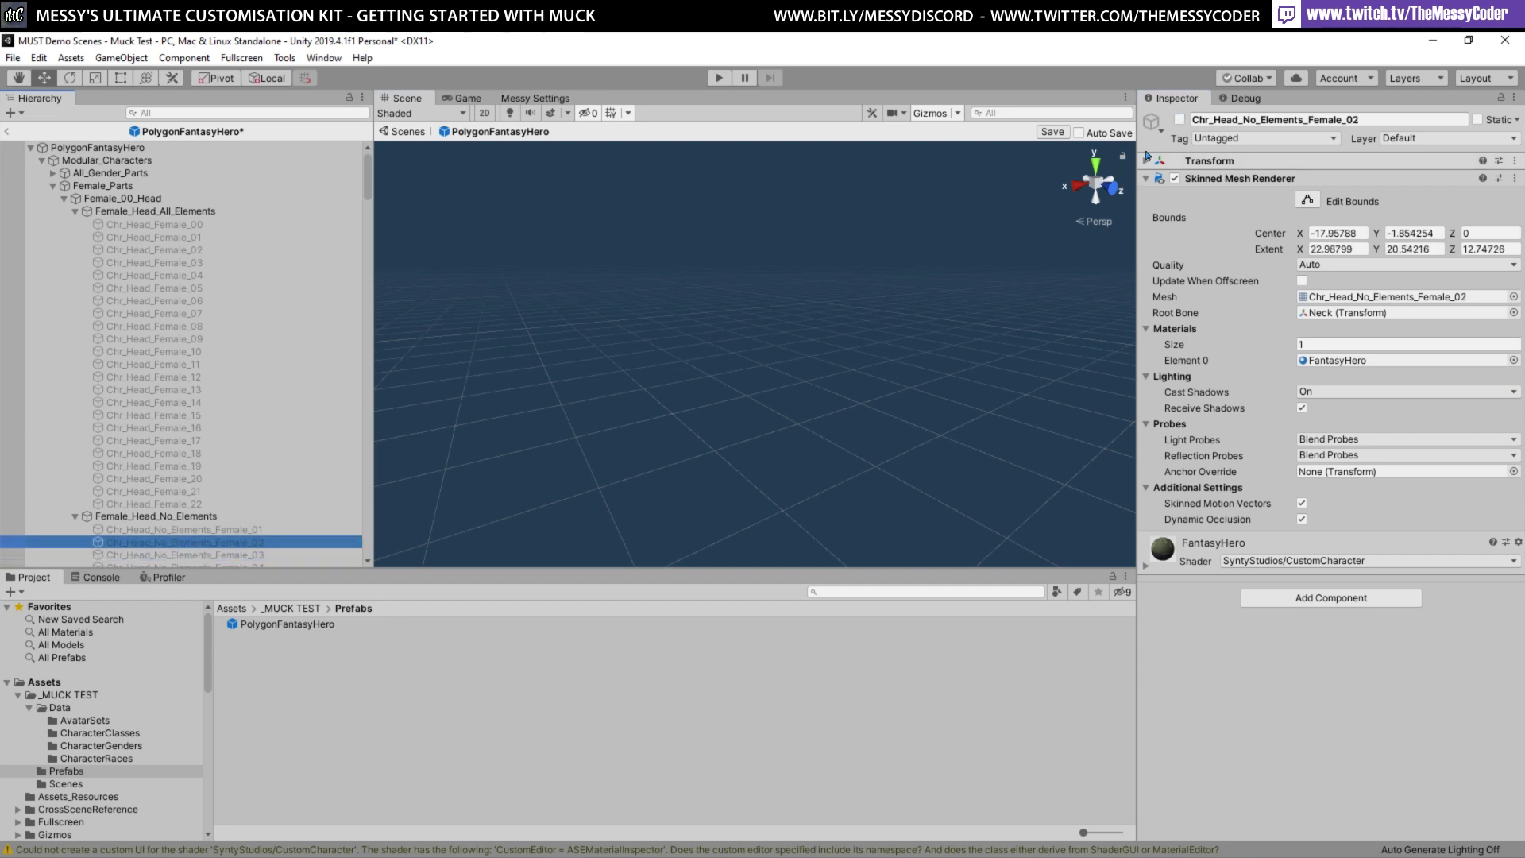
left_click(1180, 120)
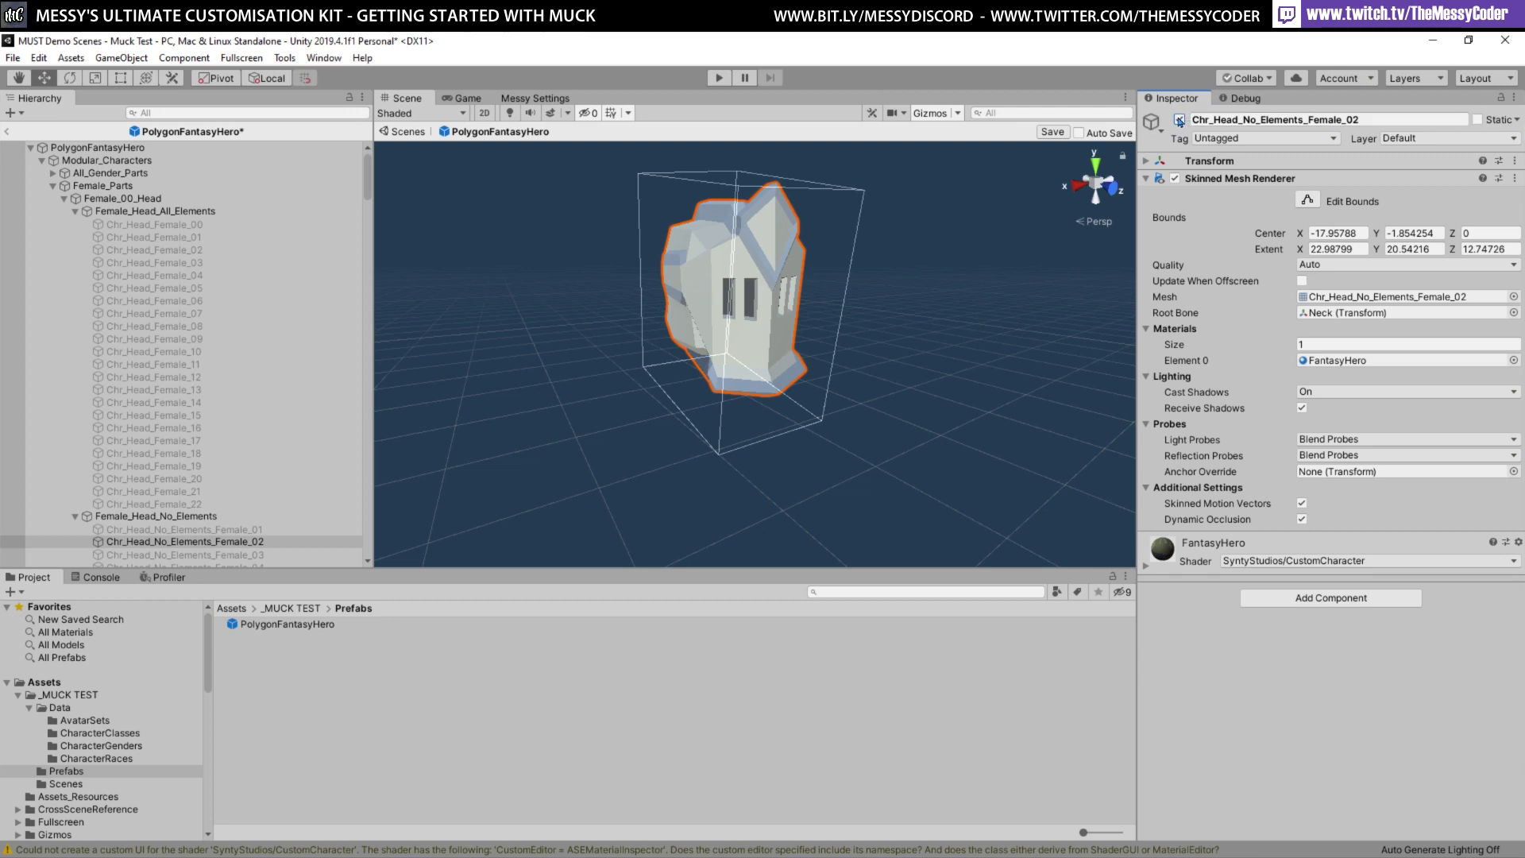
left_click(1180, 120)
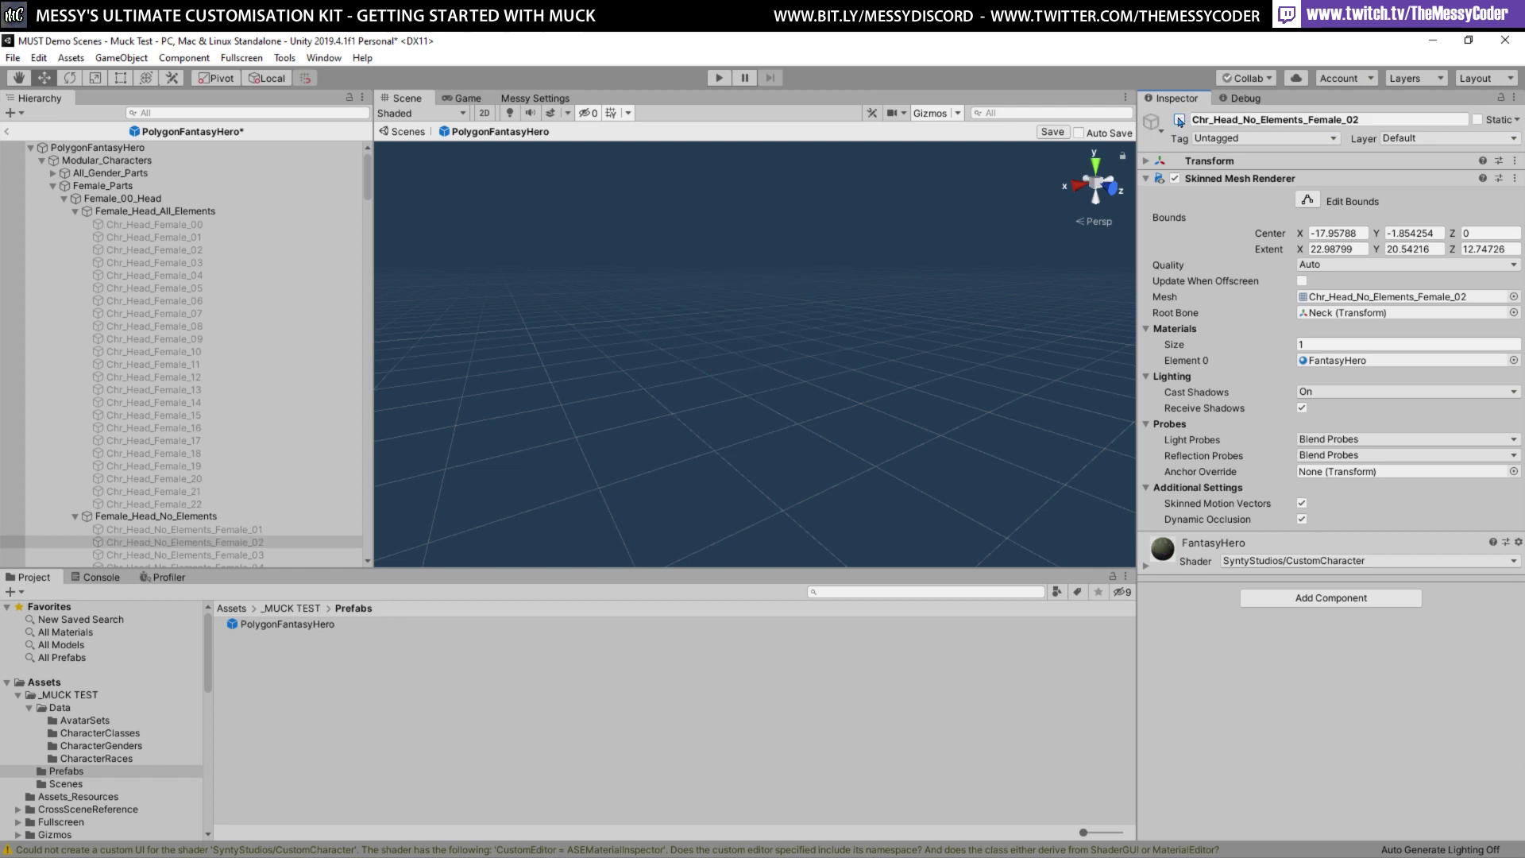
Add a MUCC Avatar Slots component to Female_Head_All_Elements and set its slot list type to Nested Models
left_click(184, 212)
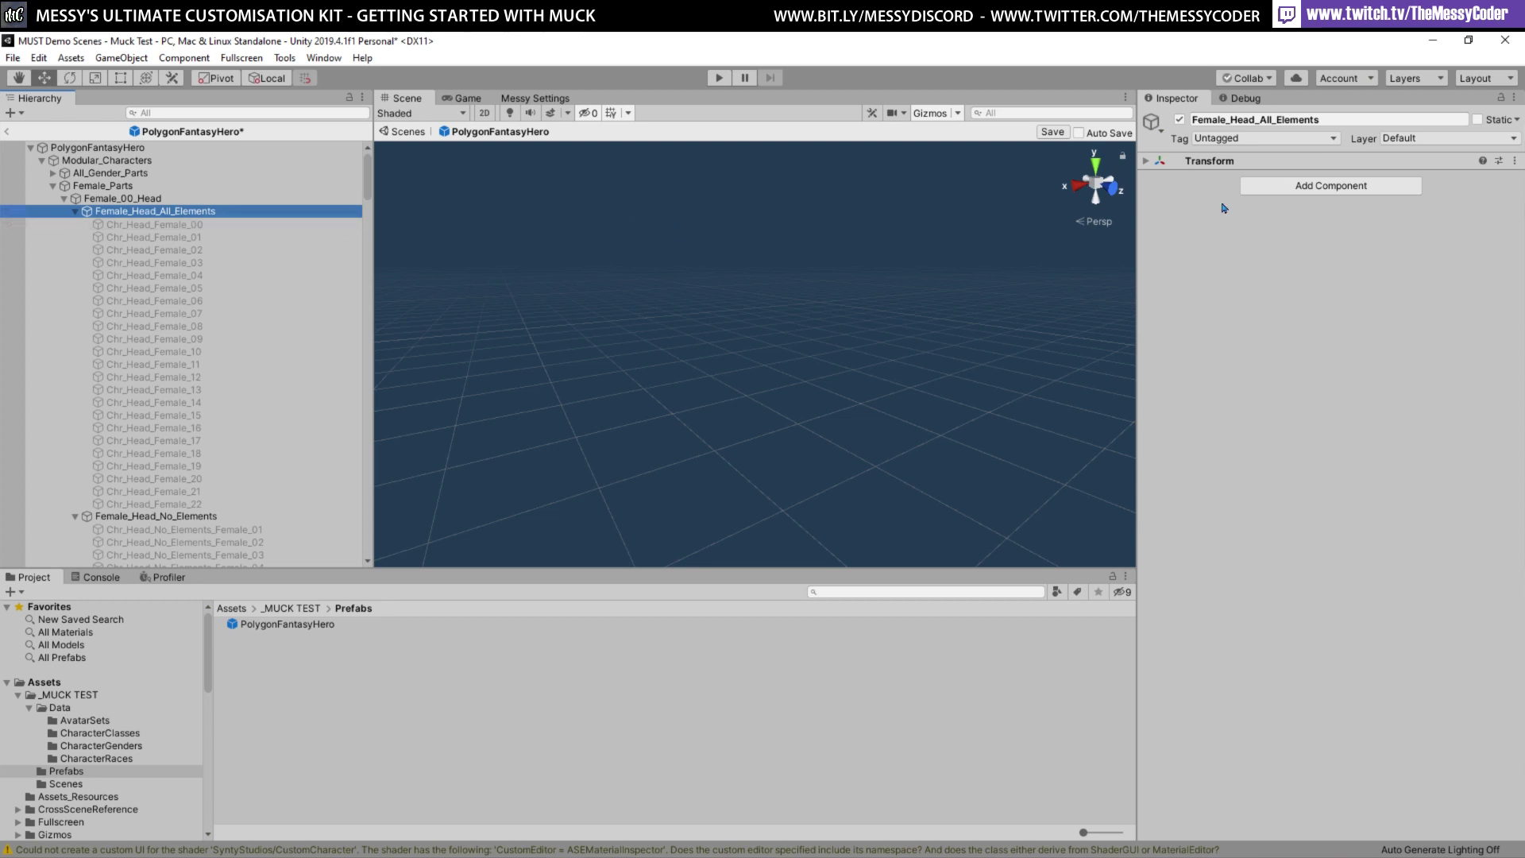
left_click(1348, 185)
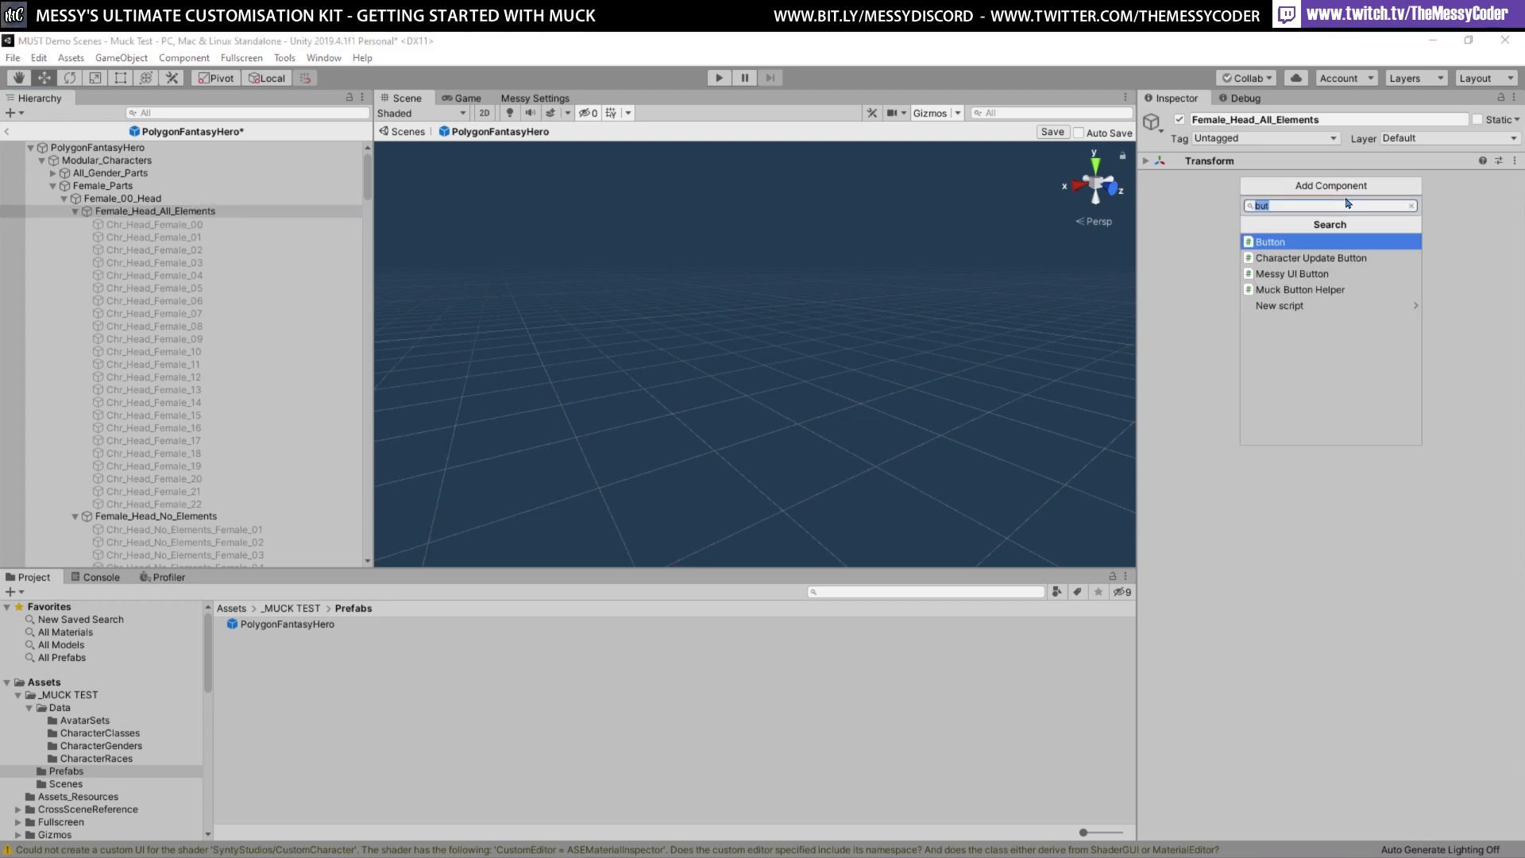
type("MU")
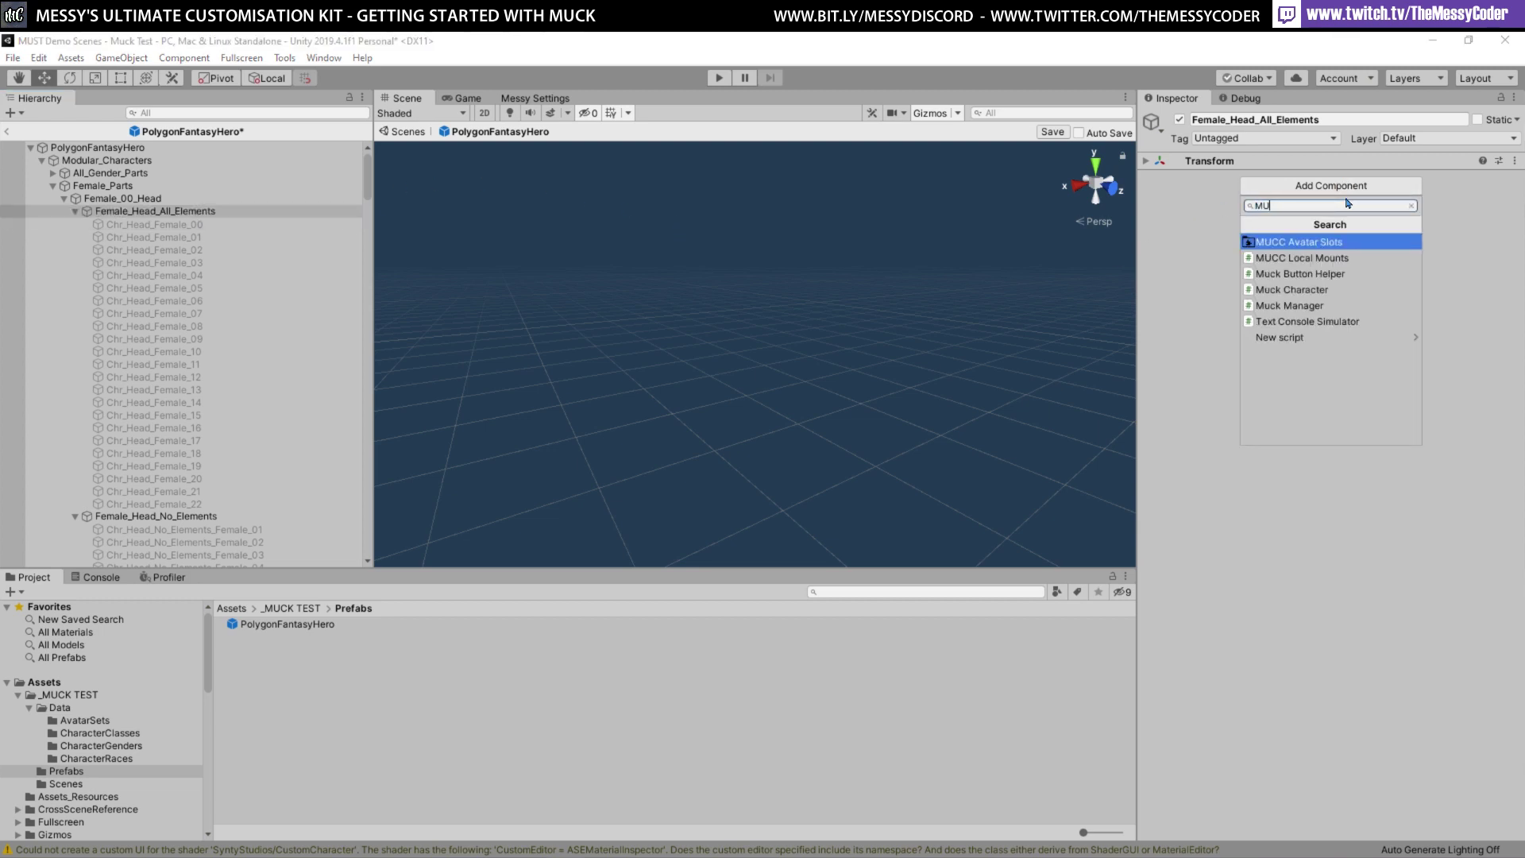
left_click(1329, 249)
left_click(1351, 235)
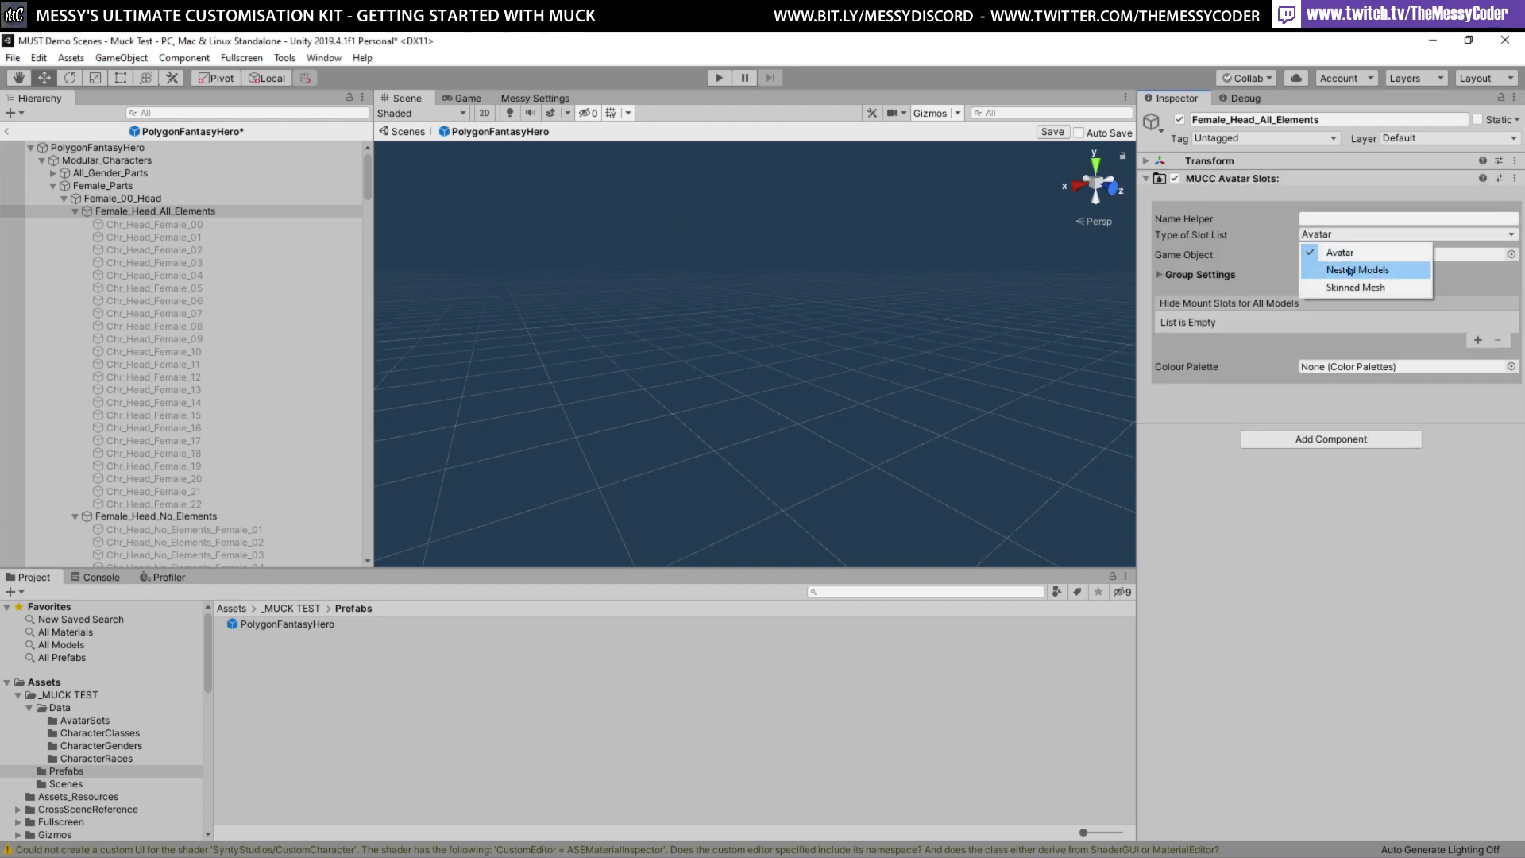
left_click(1350, 271)
Copy the object name Female_Head_All_Elements into the Name Helper of its MUCC Avatar Slots component
left_click(196, 216)
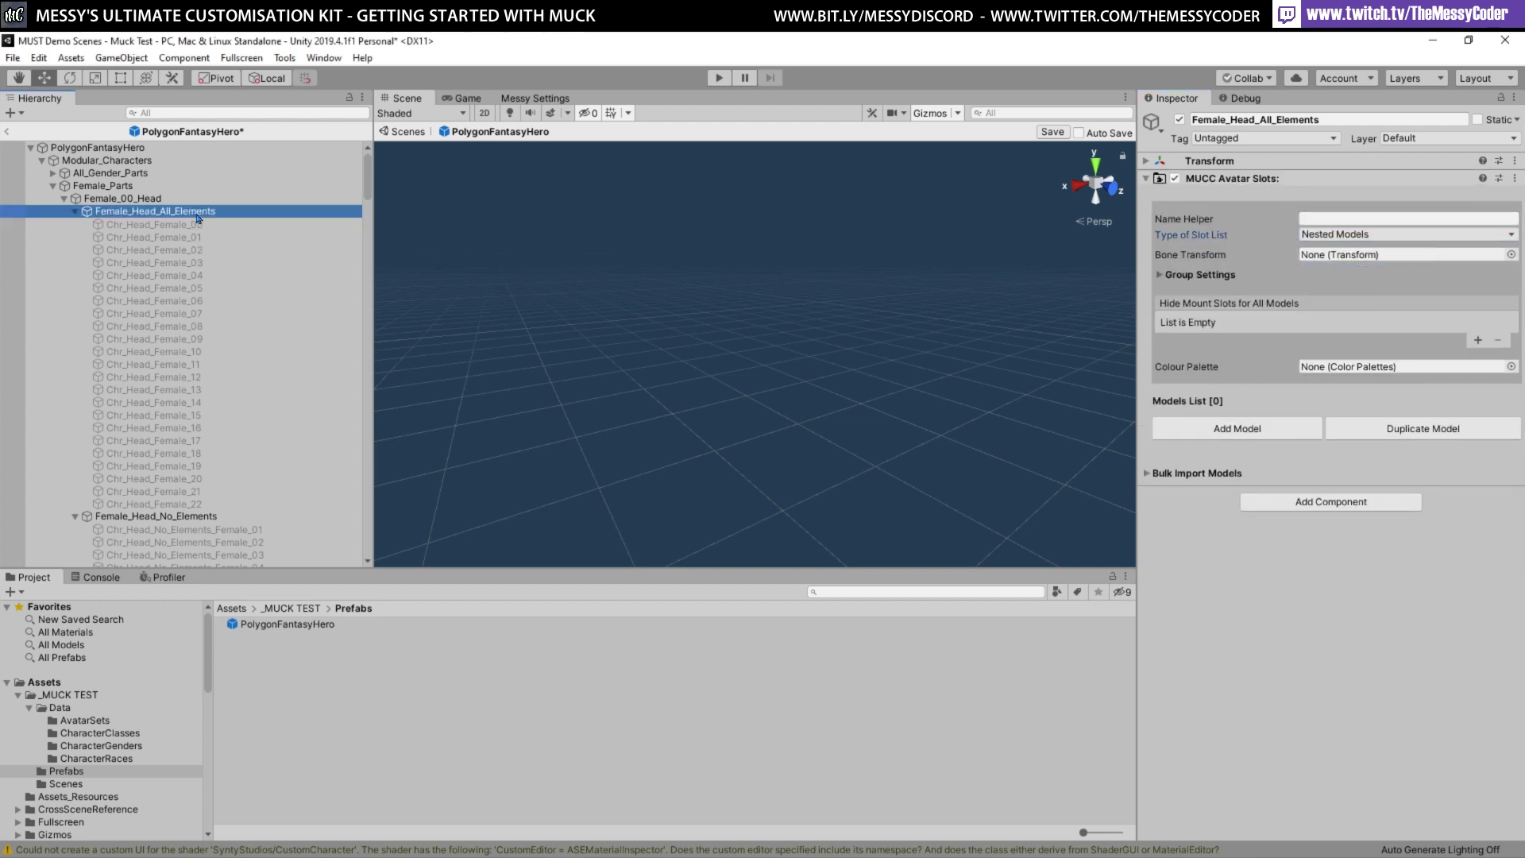
left_click(200, 212)
key("ctrl+c")
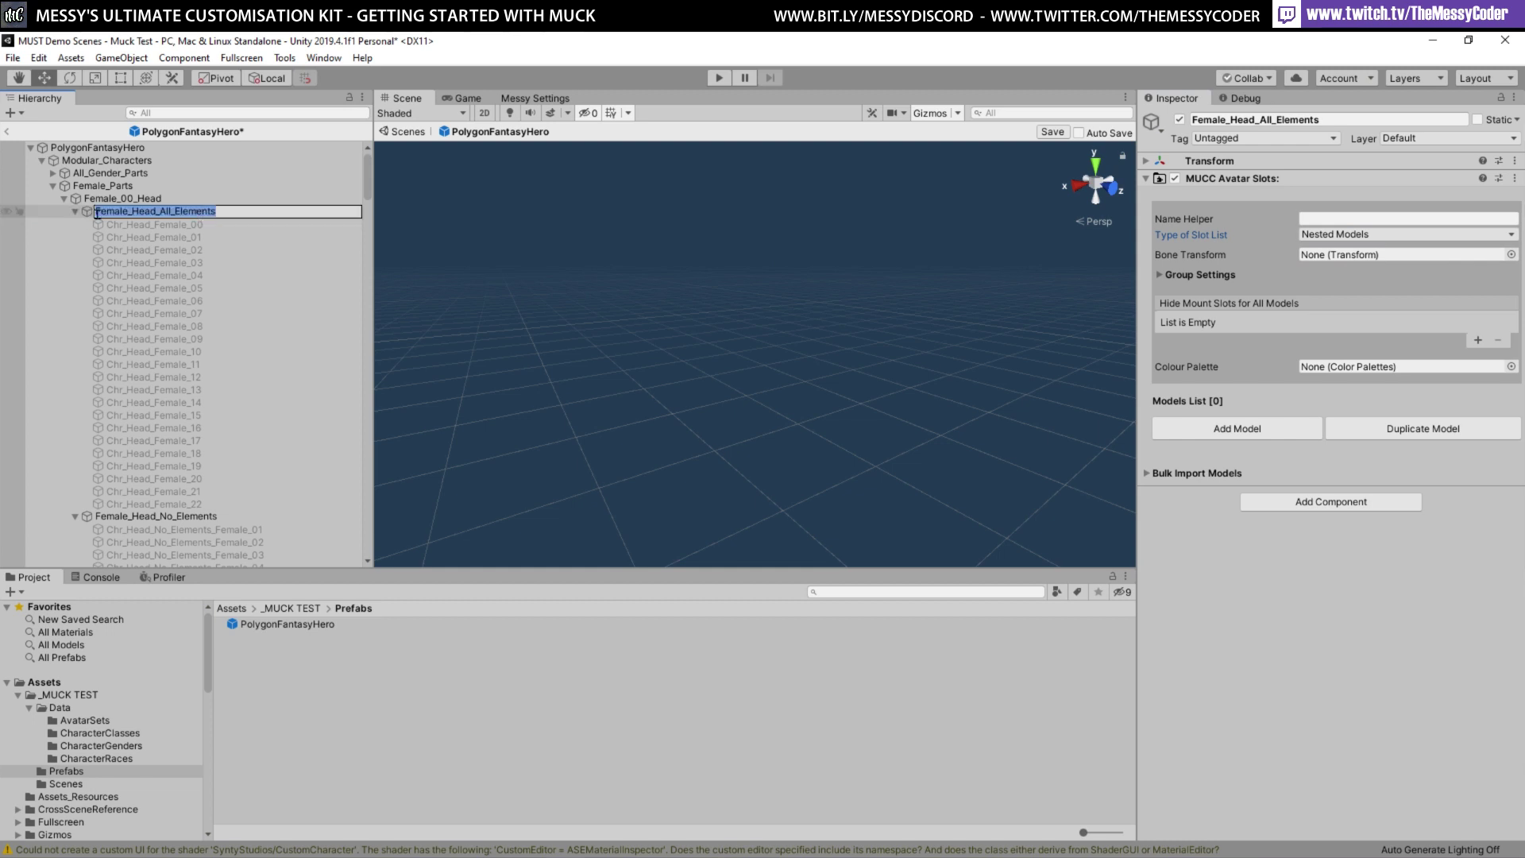
key("Escape")
left_click(1356, 216)
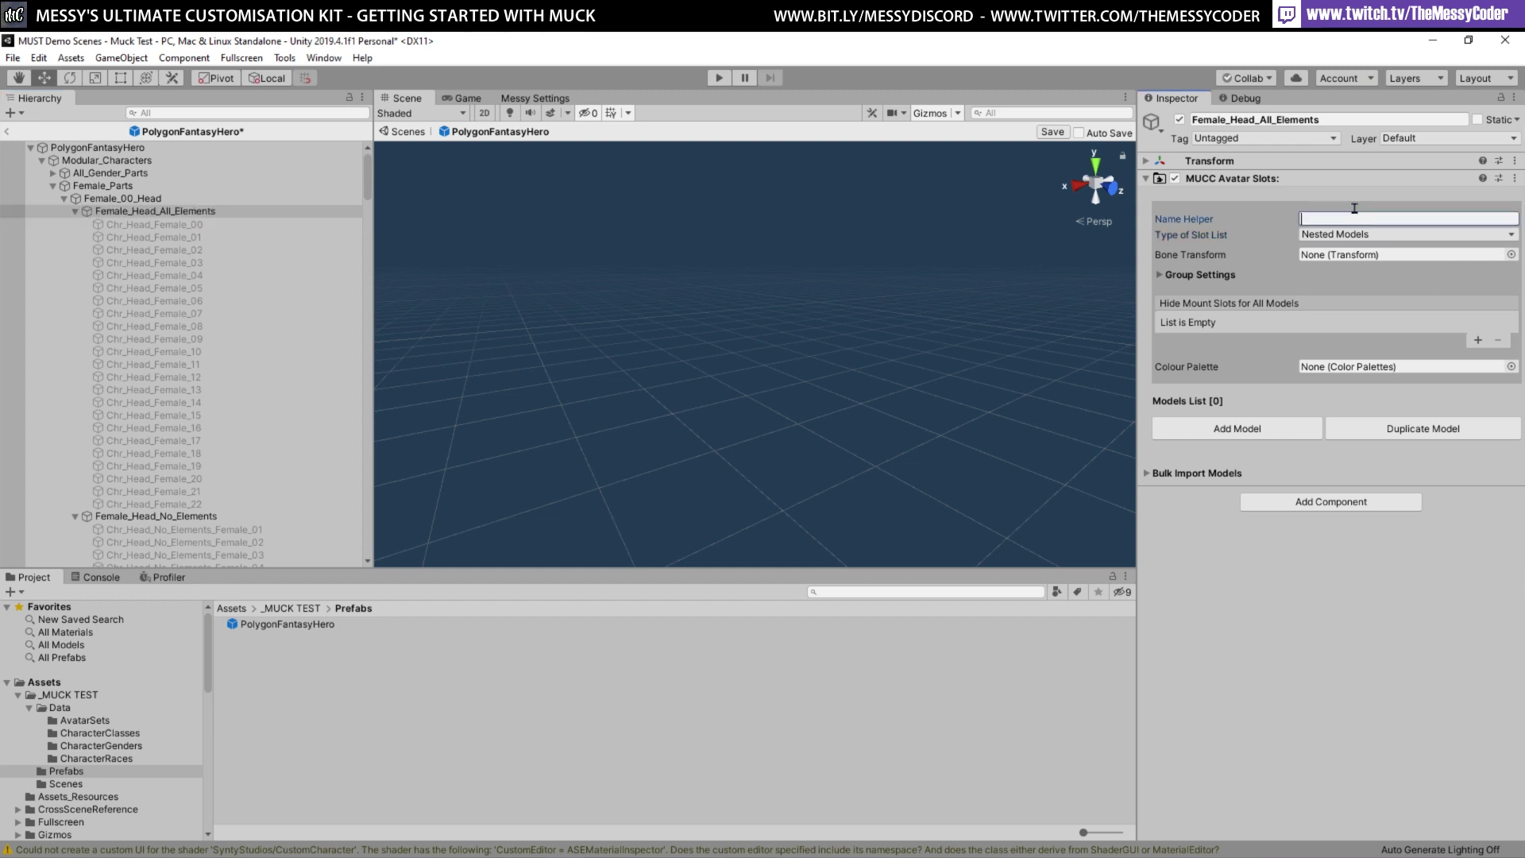
key("ctrl+v")
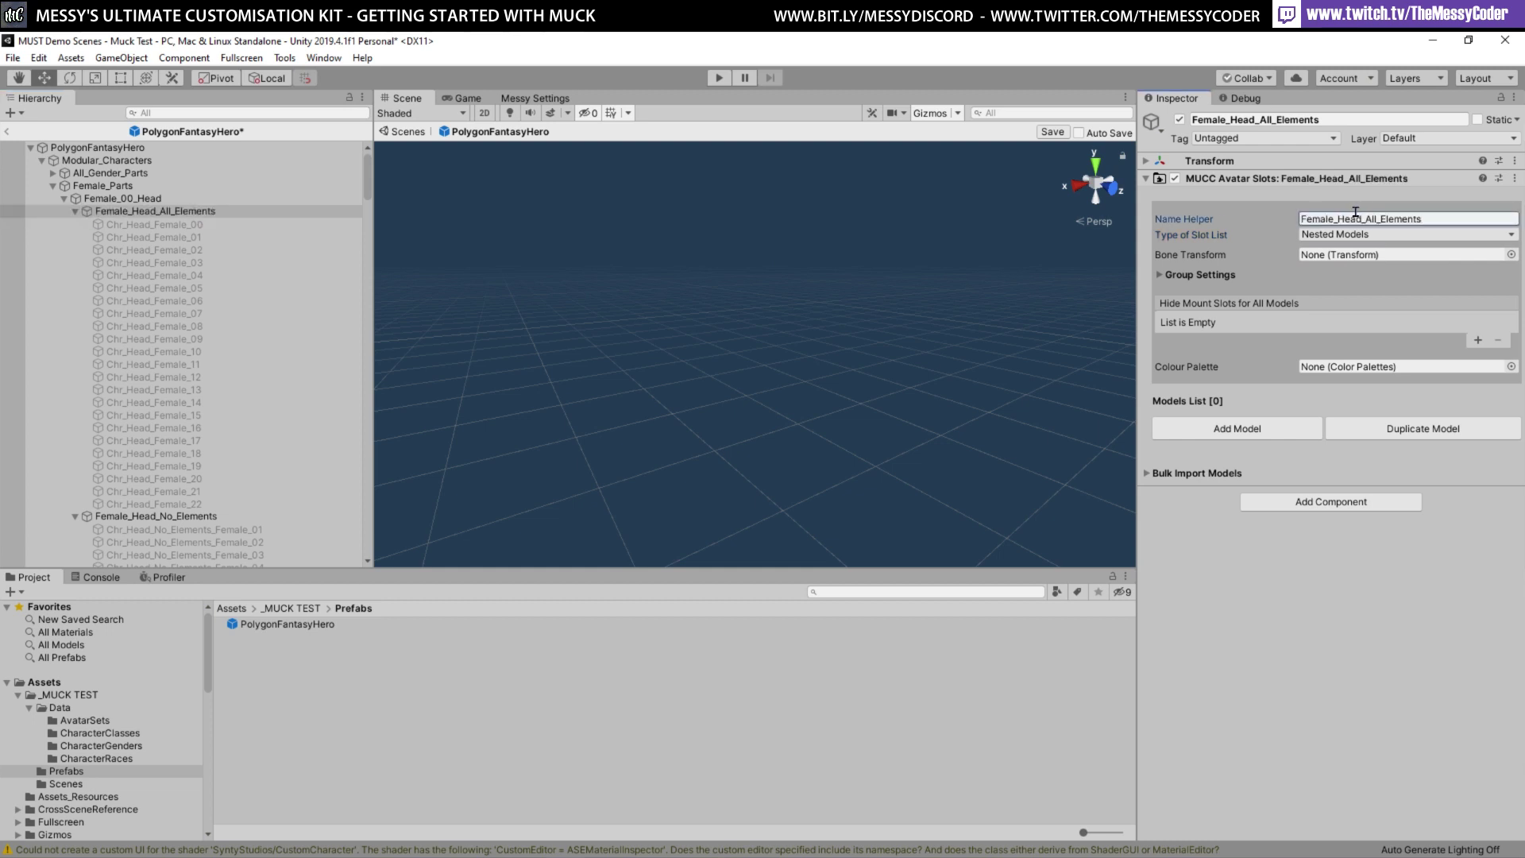
In the Group Settings, set the available gender to Female and add an available materials list named Default
left_click(1161, 276)
left_click(1279, 371)
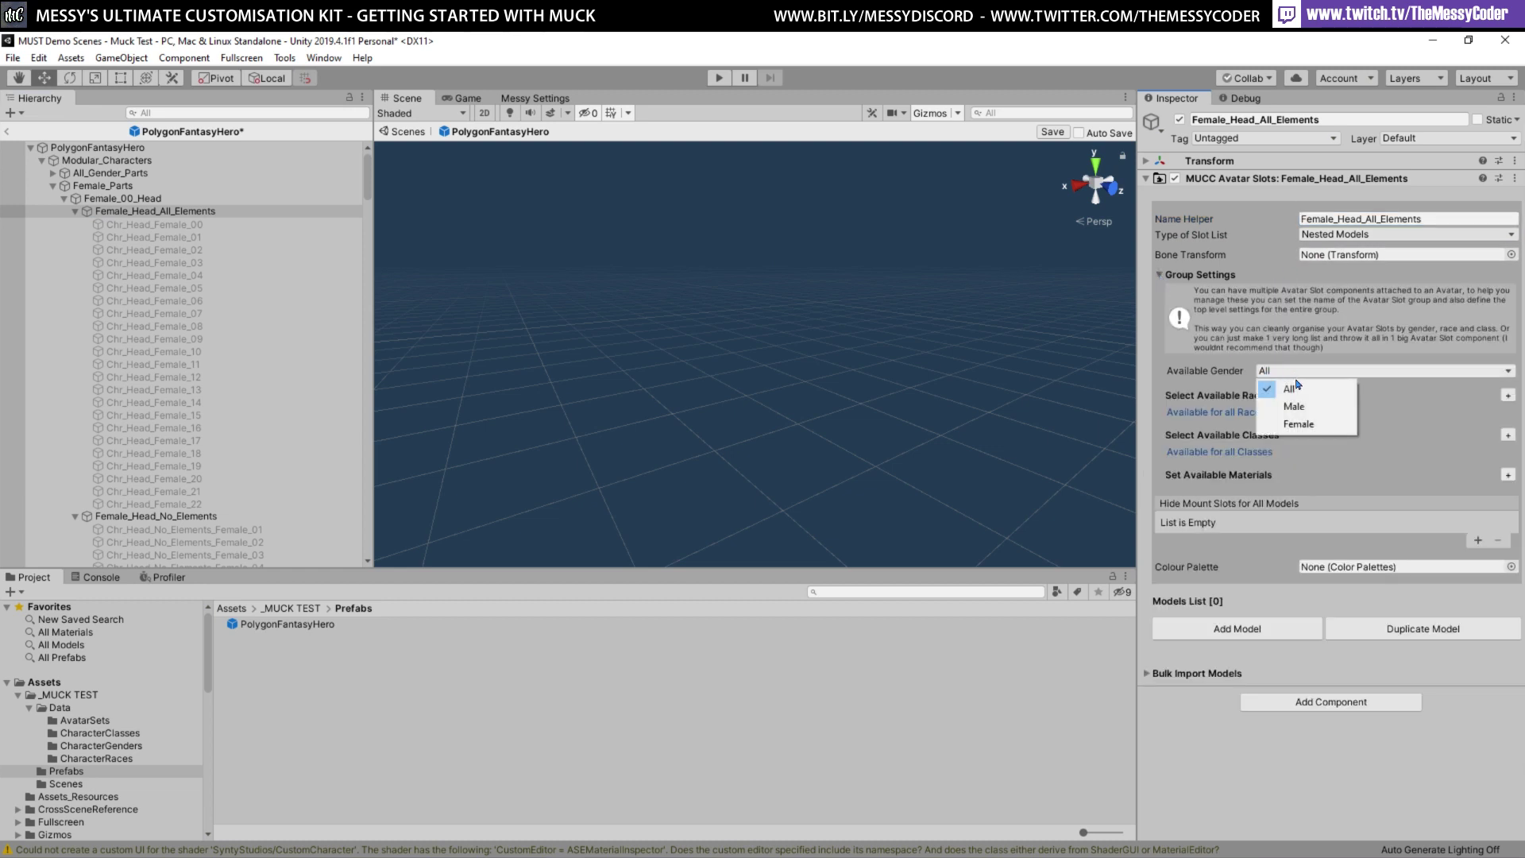
left_click(1296, 429)
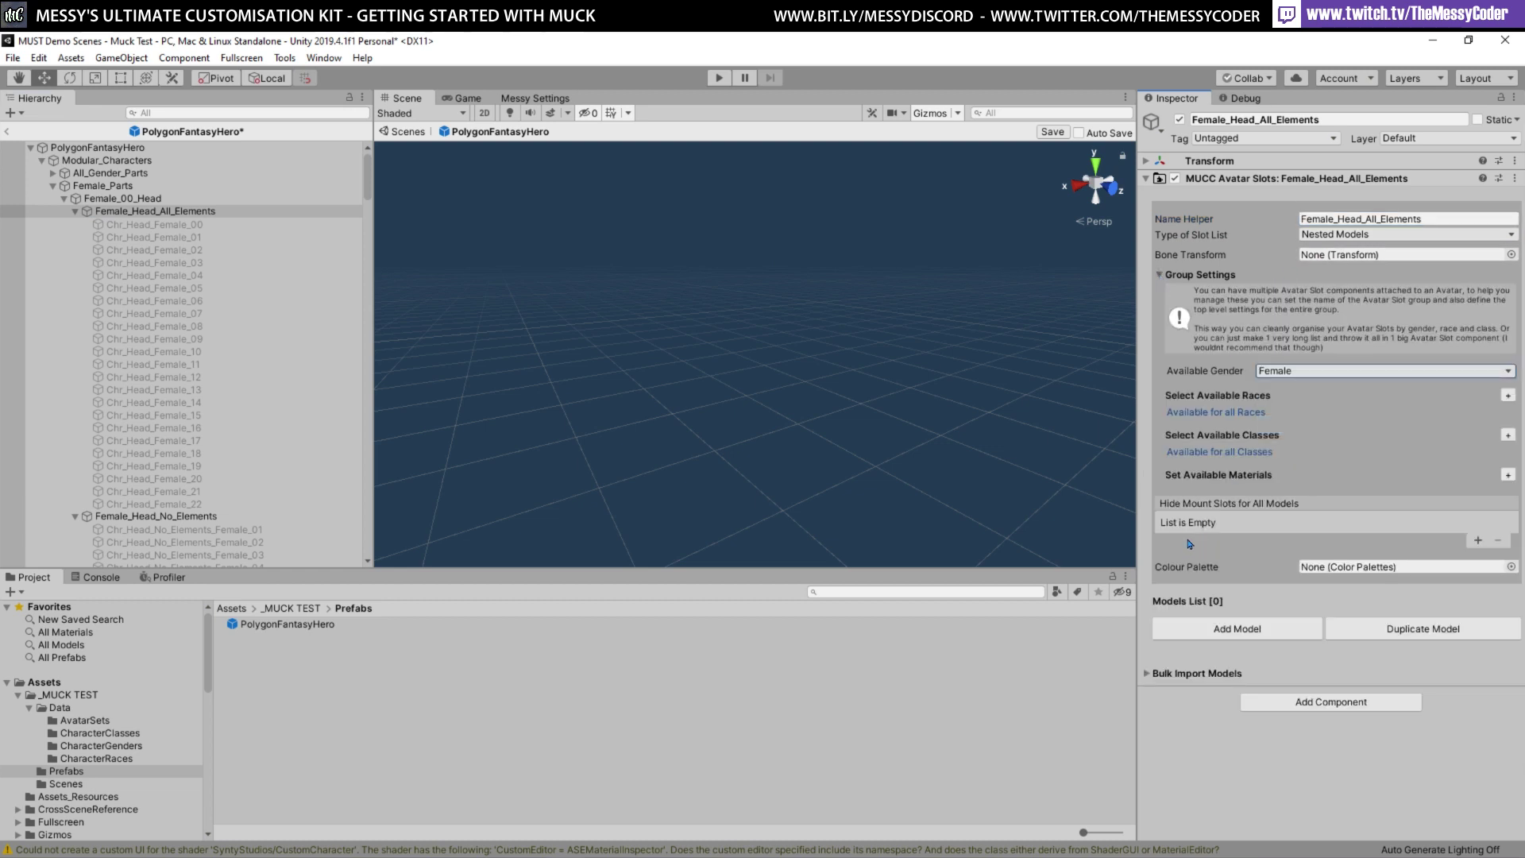
left_click(1508, 475)
left_click(1328, 490)
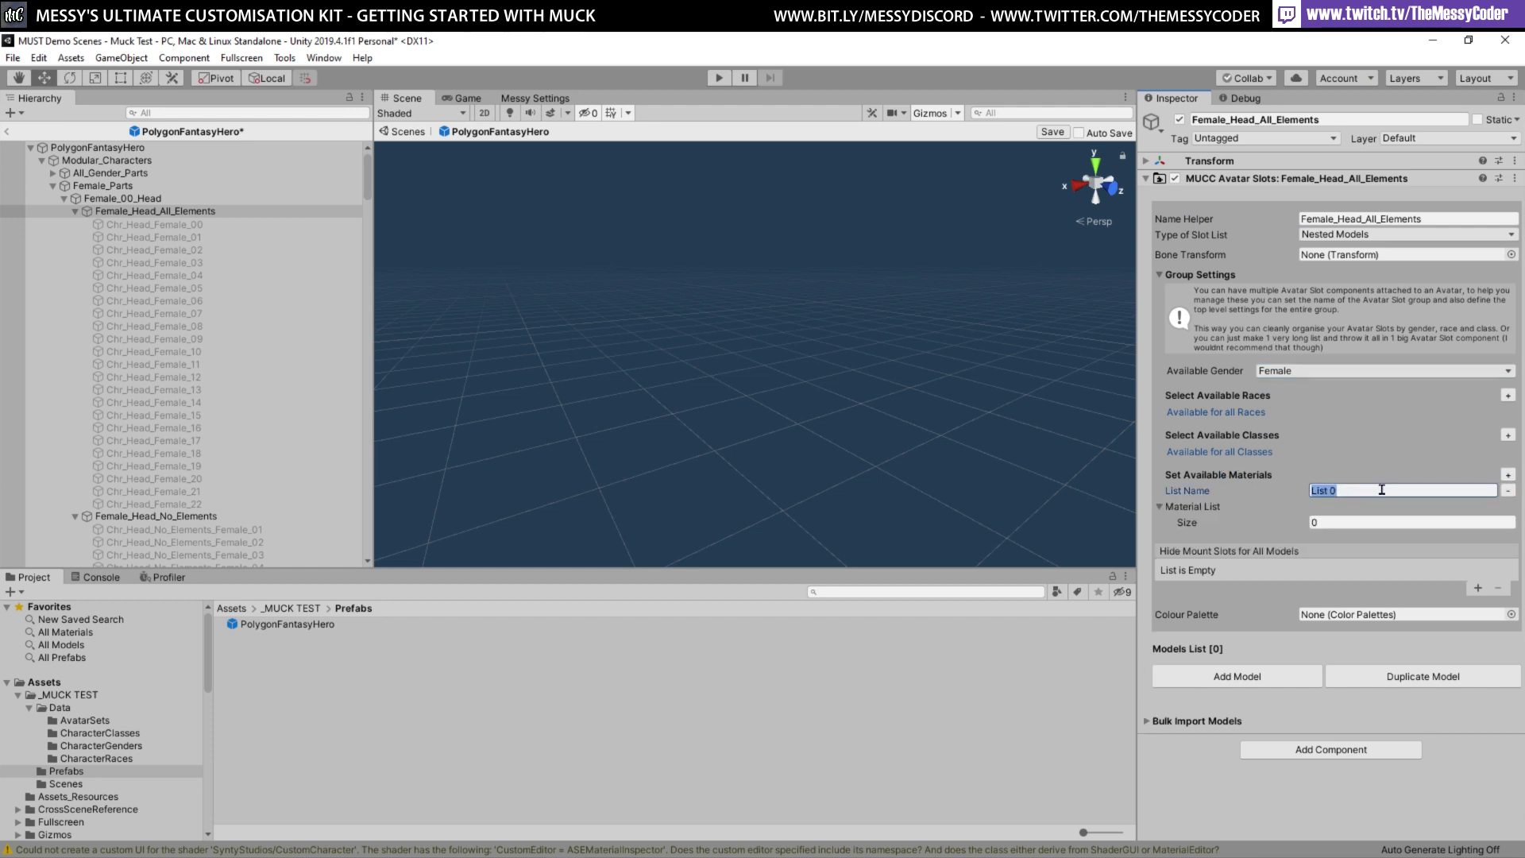
type("Default")
Lock the Inspector on Female_Head_All_Elements and browse the CustomMaterials and StandardMaterials folders of PolygonFantasyHeroCharacters
left_click(1499, 98)
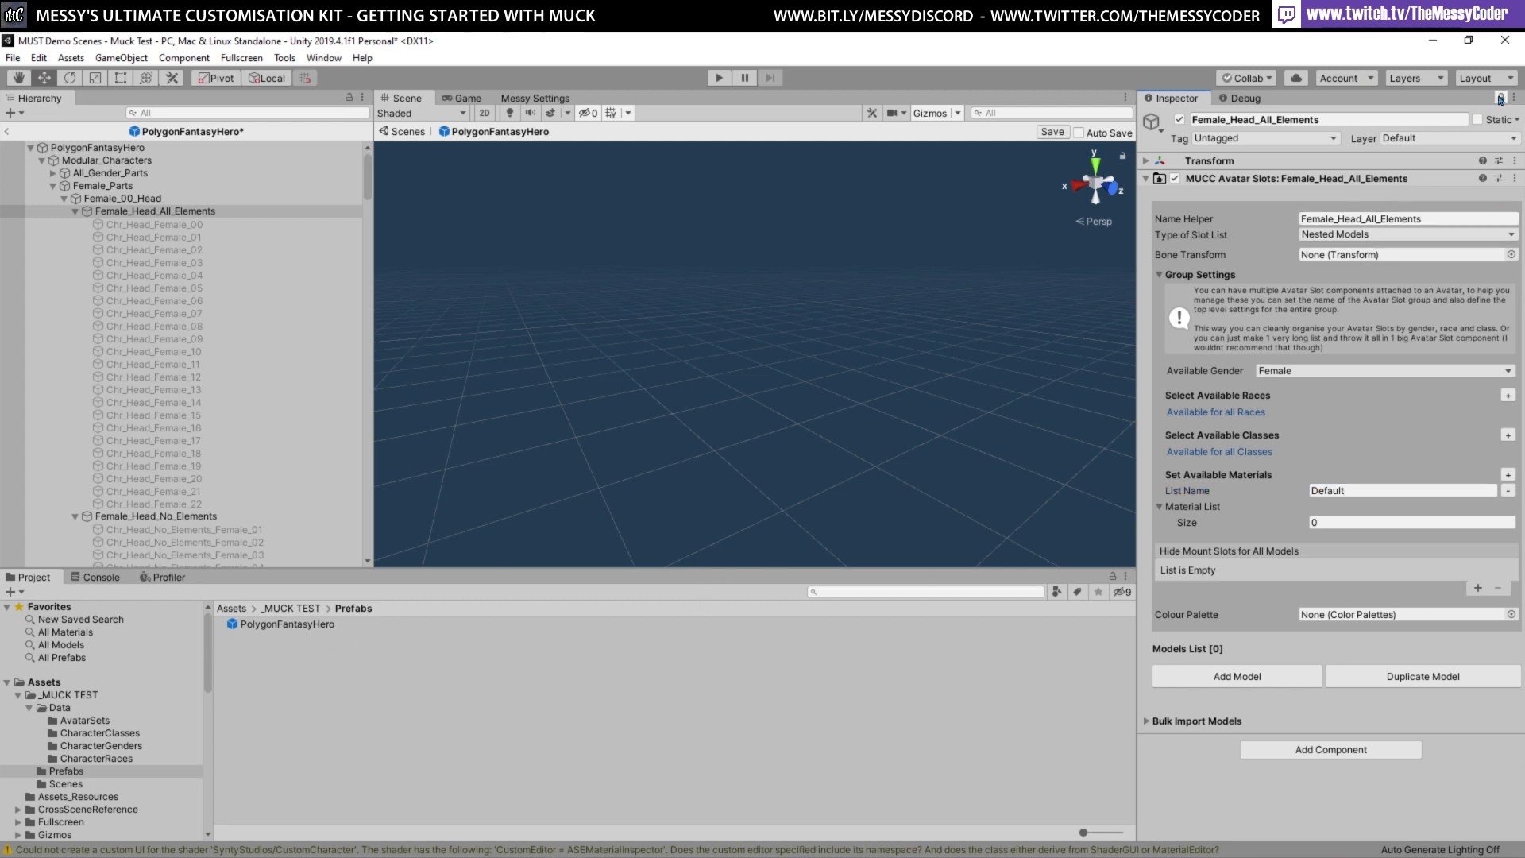
scroll(127, 701, "down", 3)
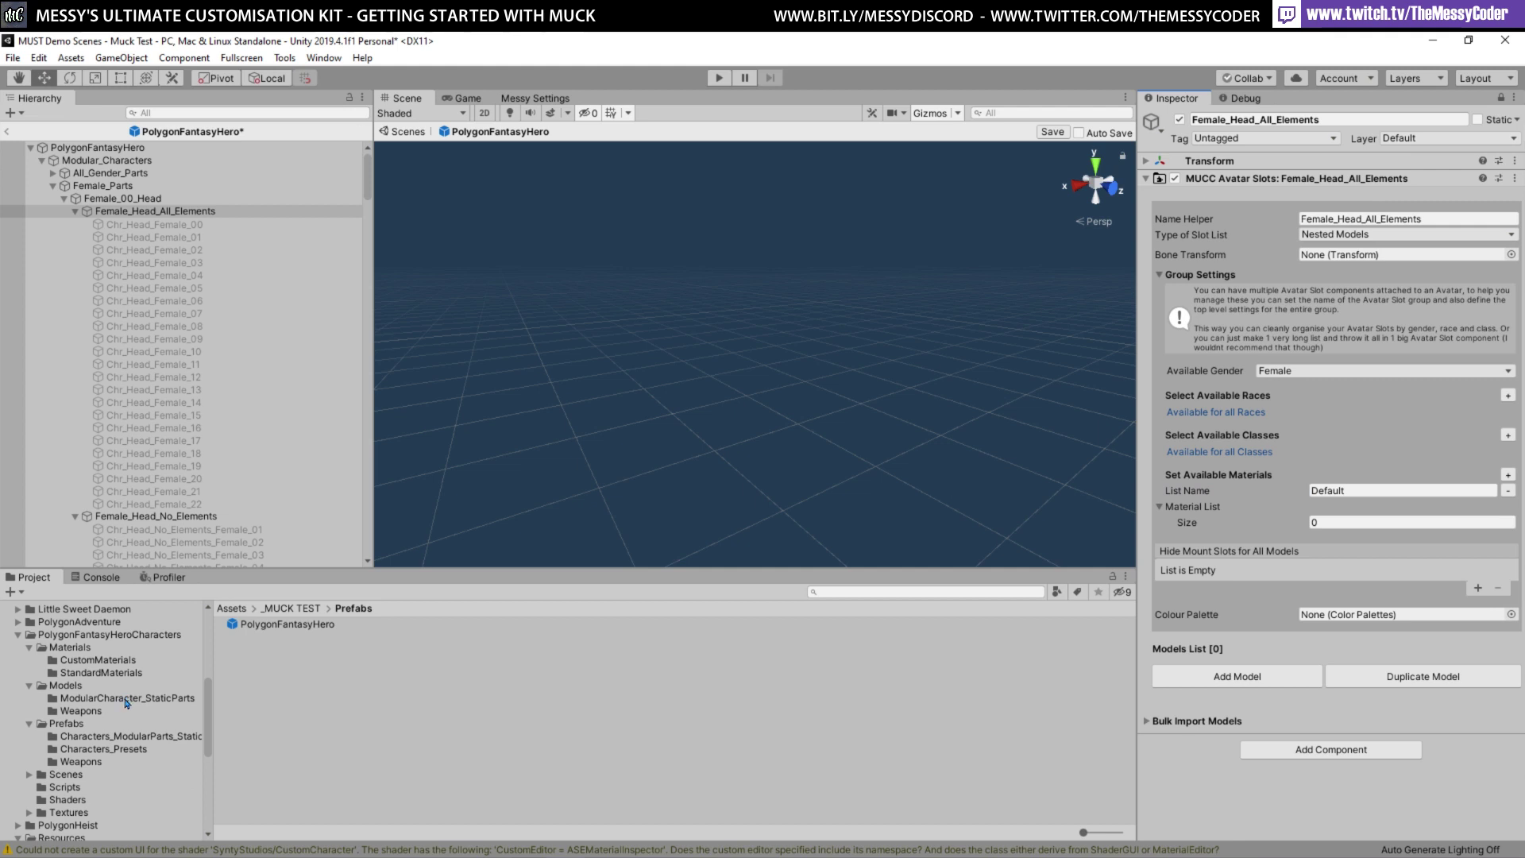
left_click(93, 663)
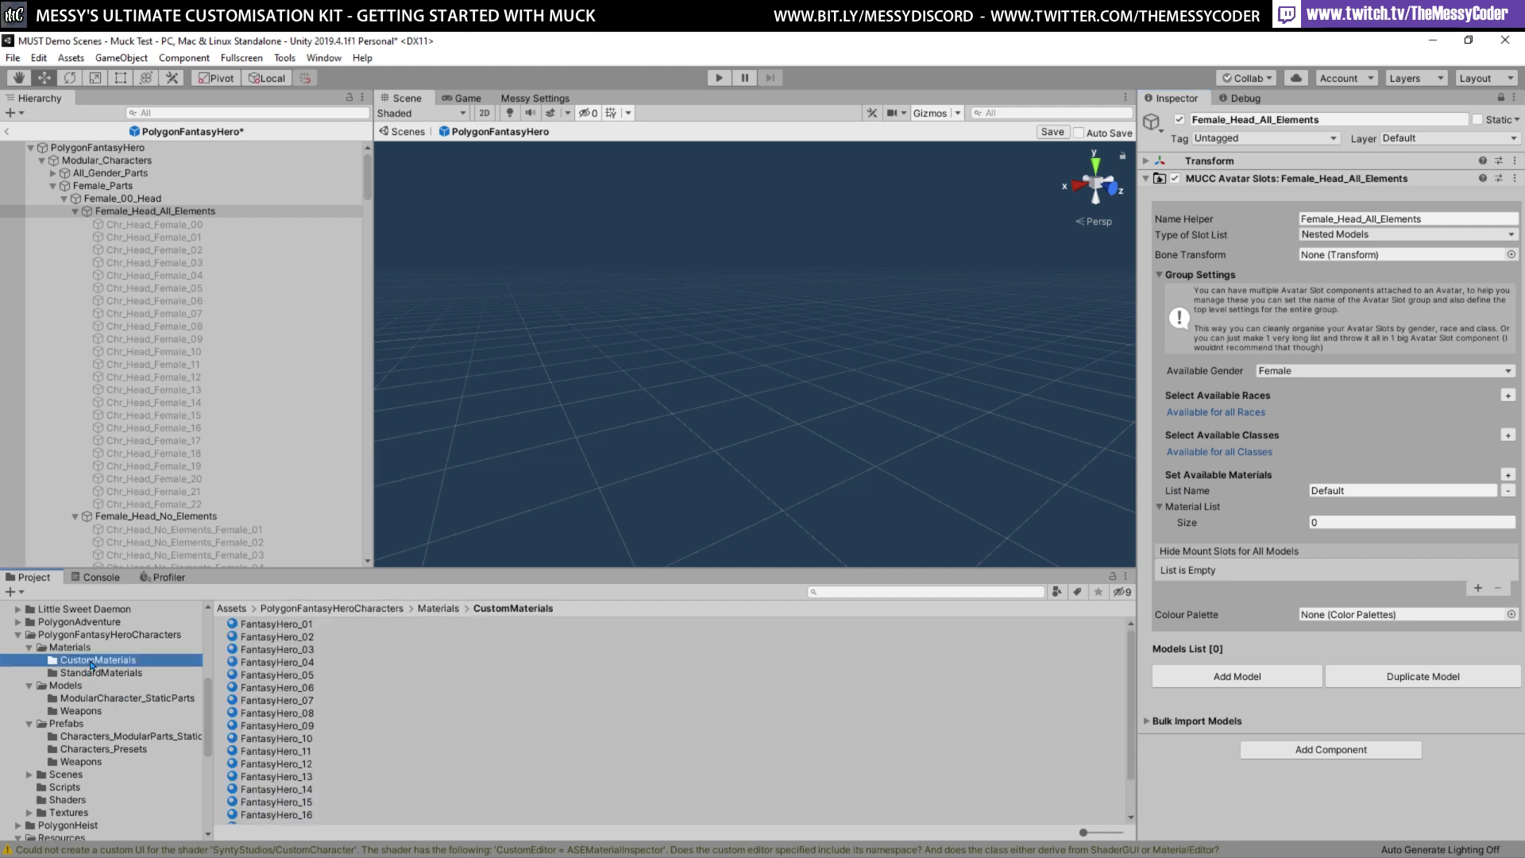
scroll(302, 639, "down", 1)
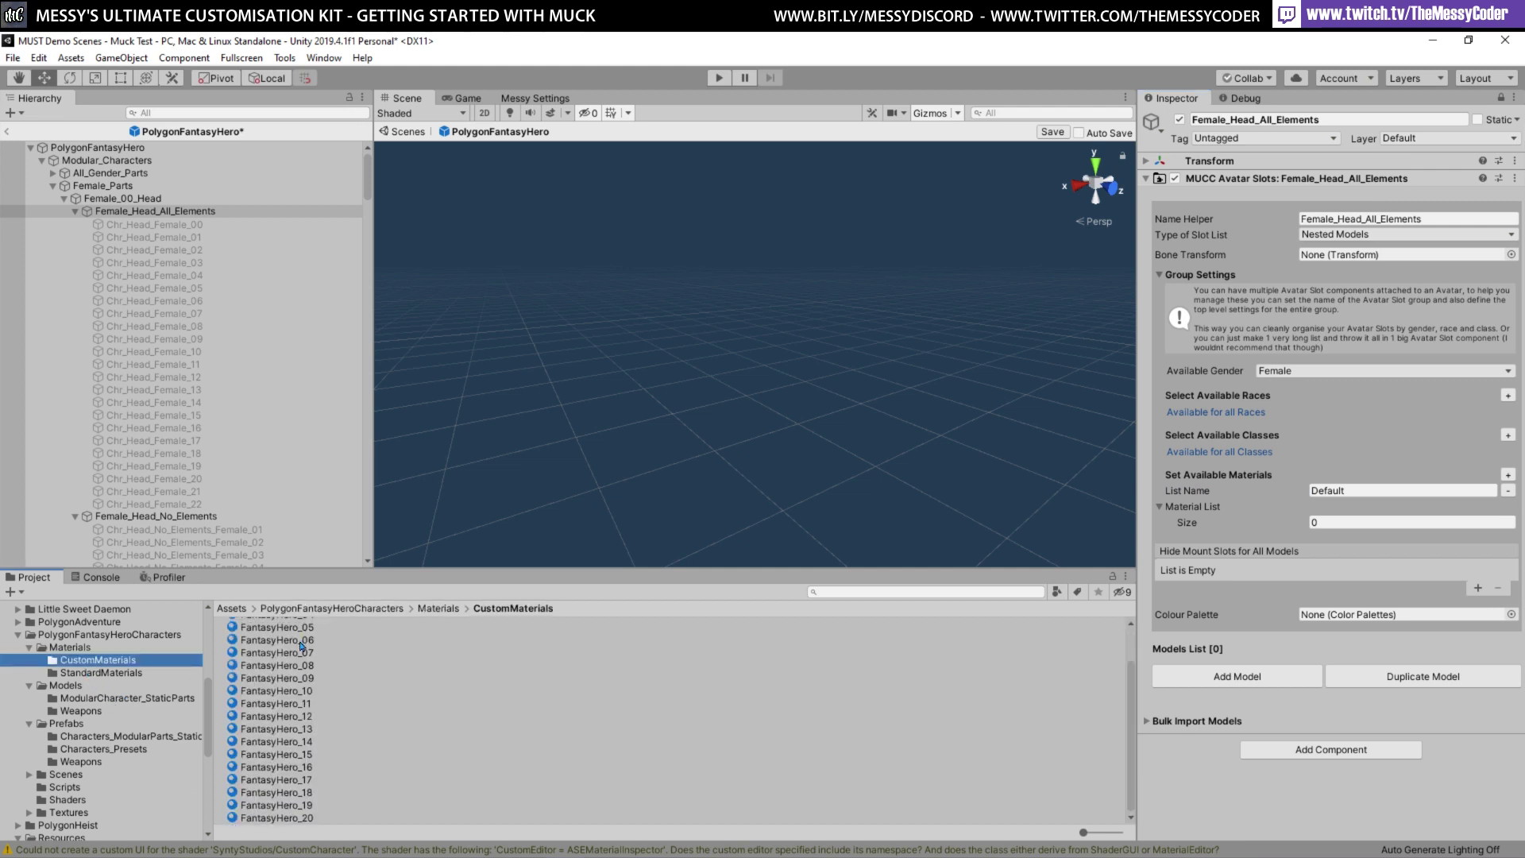
left_click(109, 673)
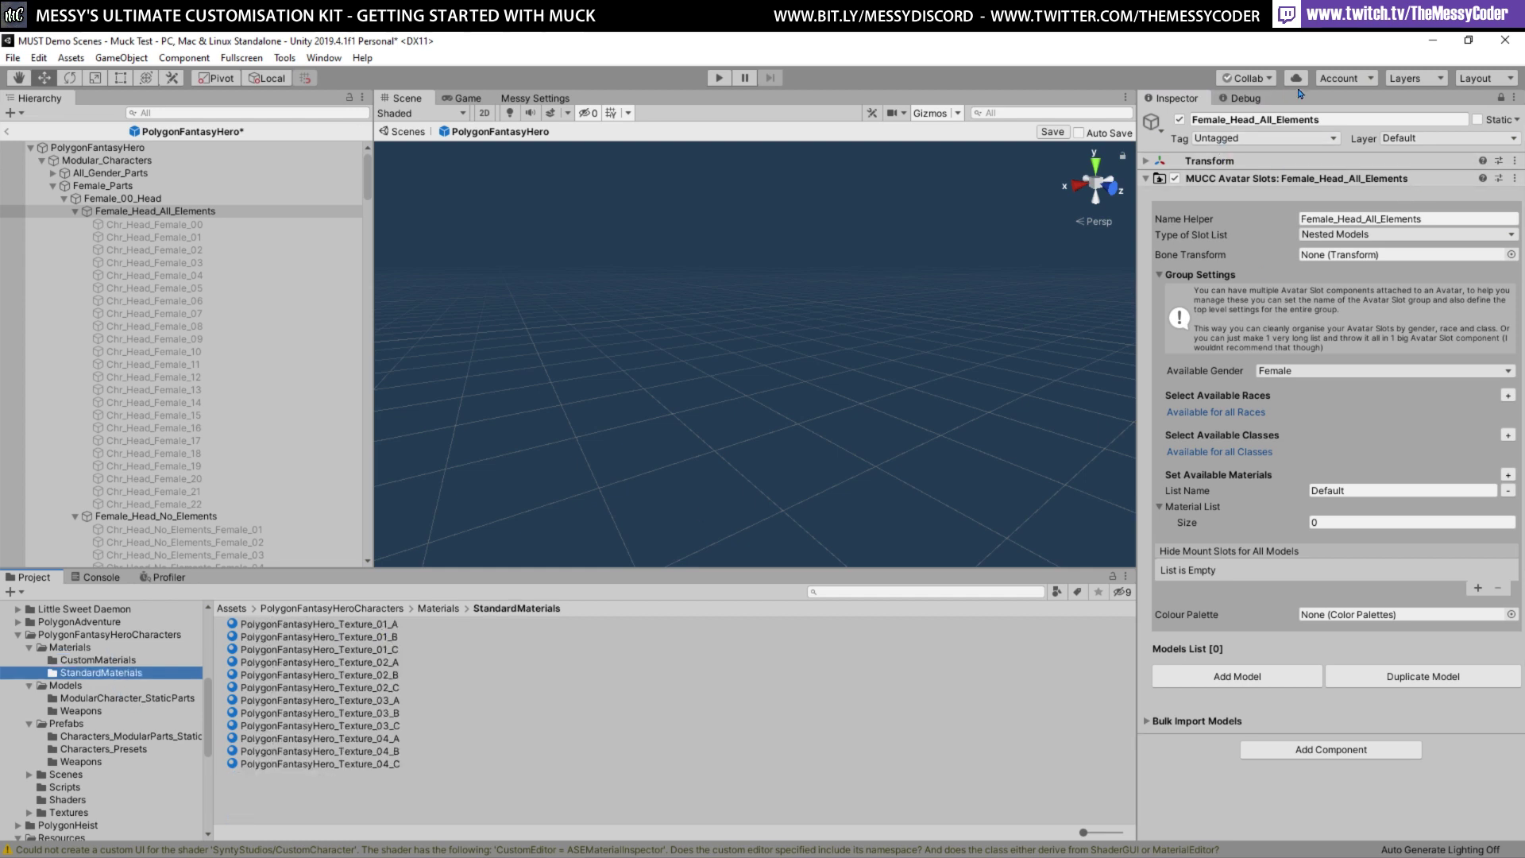
Add a second, unlocked Inspector beside the locked one
left_click(1514, 97)
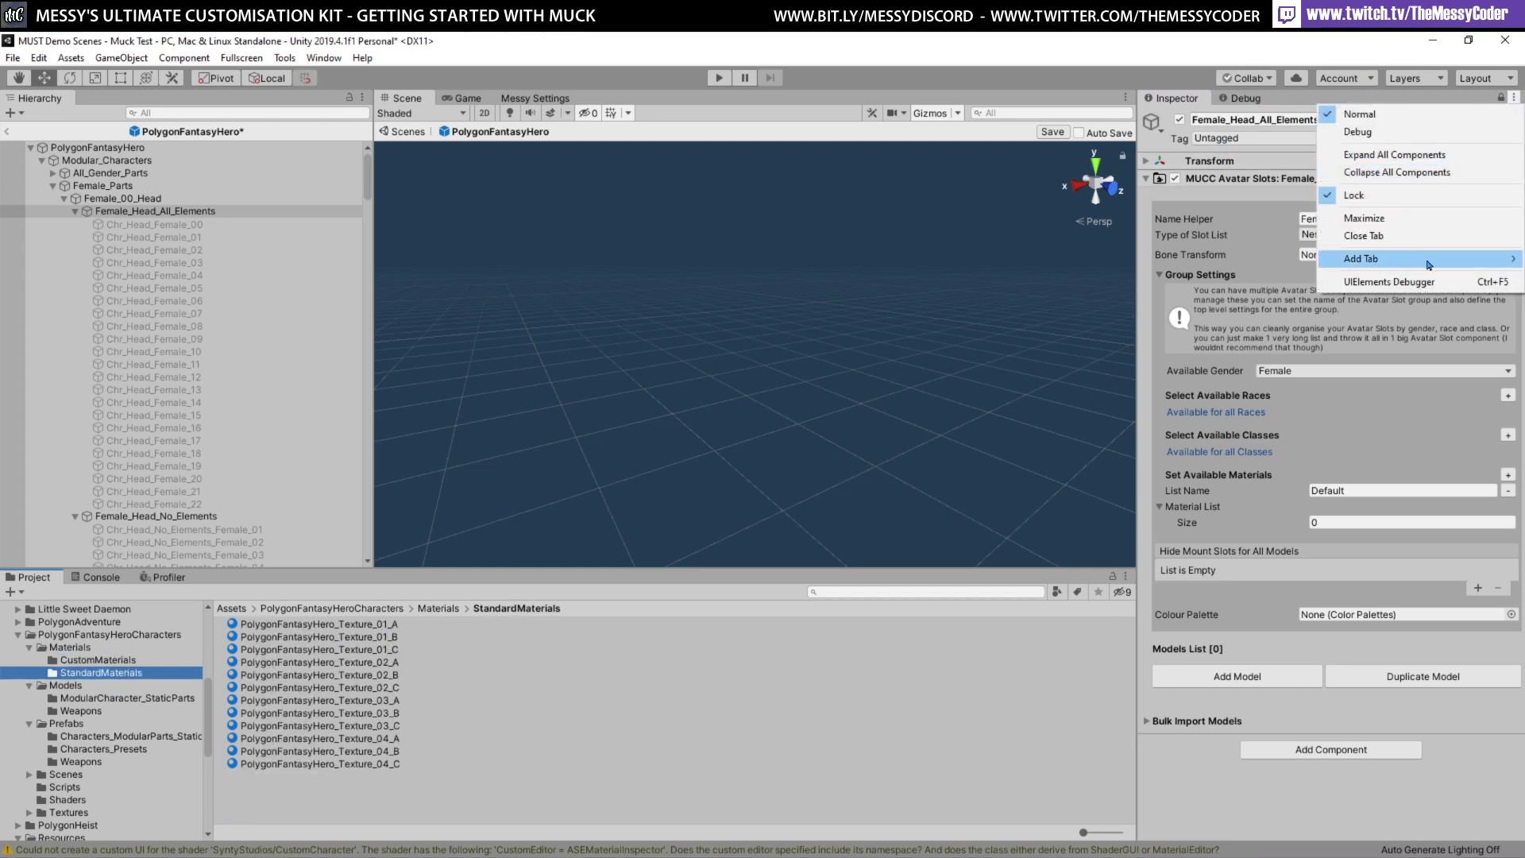
mouse_move(1423, 258)
left_click(1251, 294)
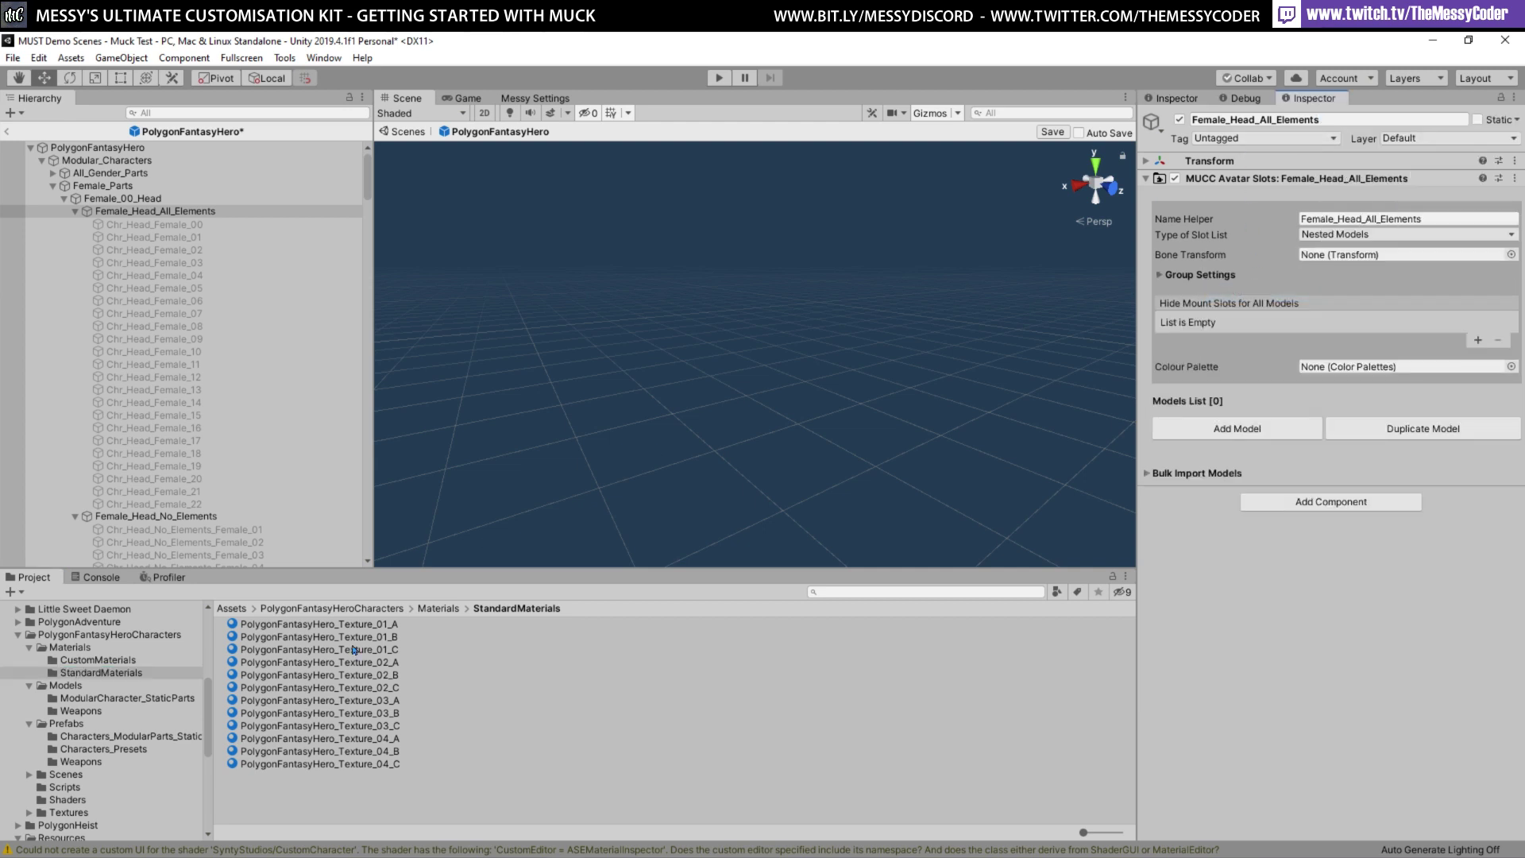
Compare the shader properties of the standard material PolygonFantasyHero_Texture_01_B and the custom material FantasyHero_01
left_click(313, 636)
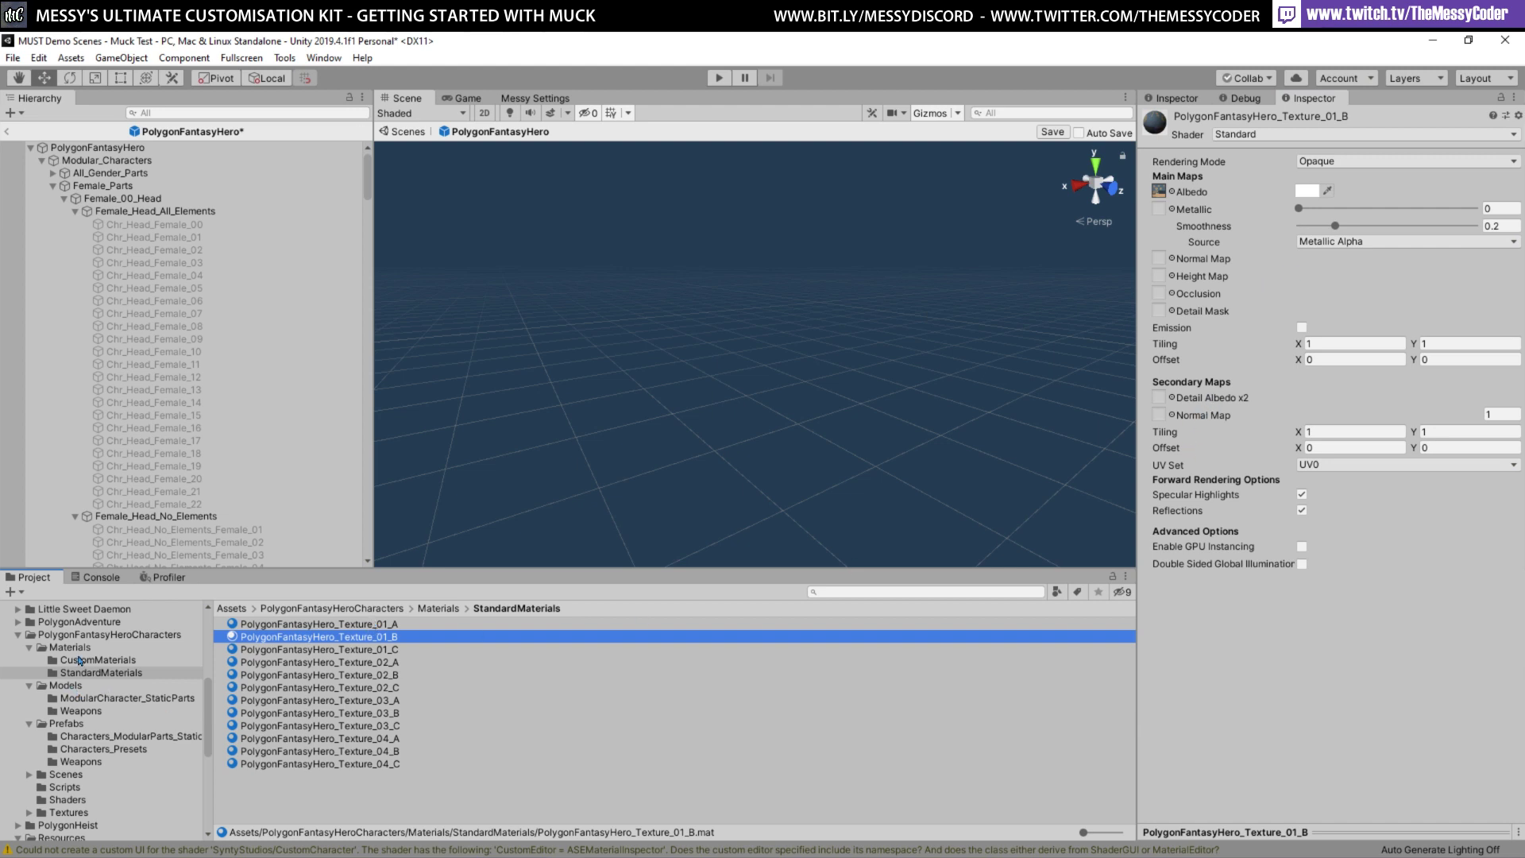
left_click(83, 661)
left_click(292, 626)
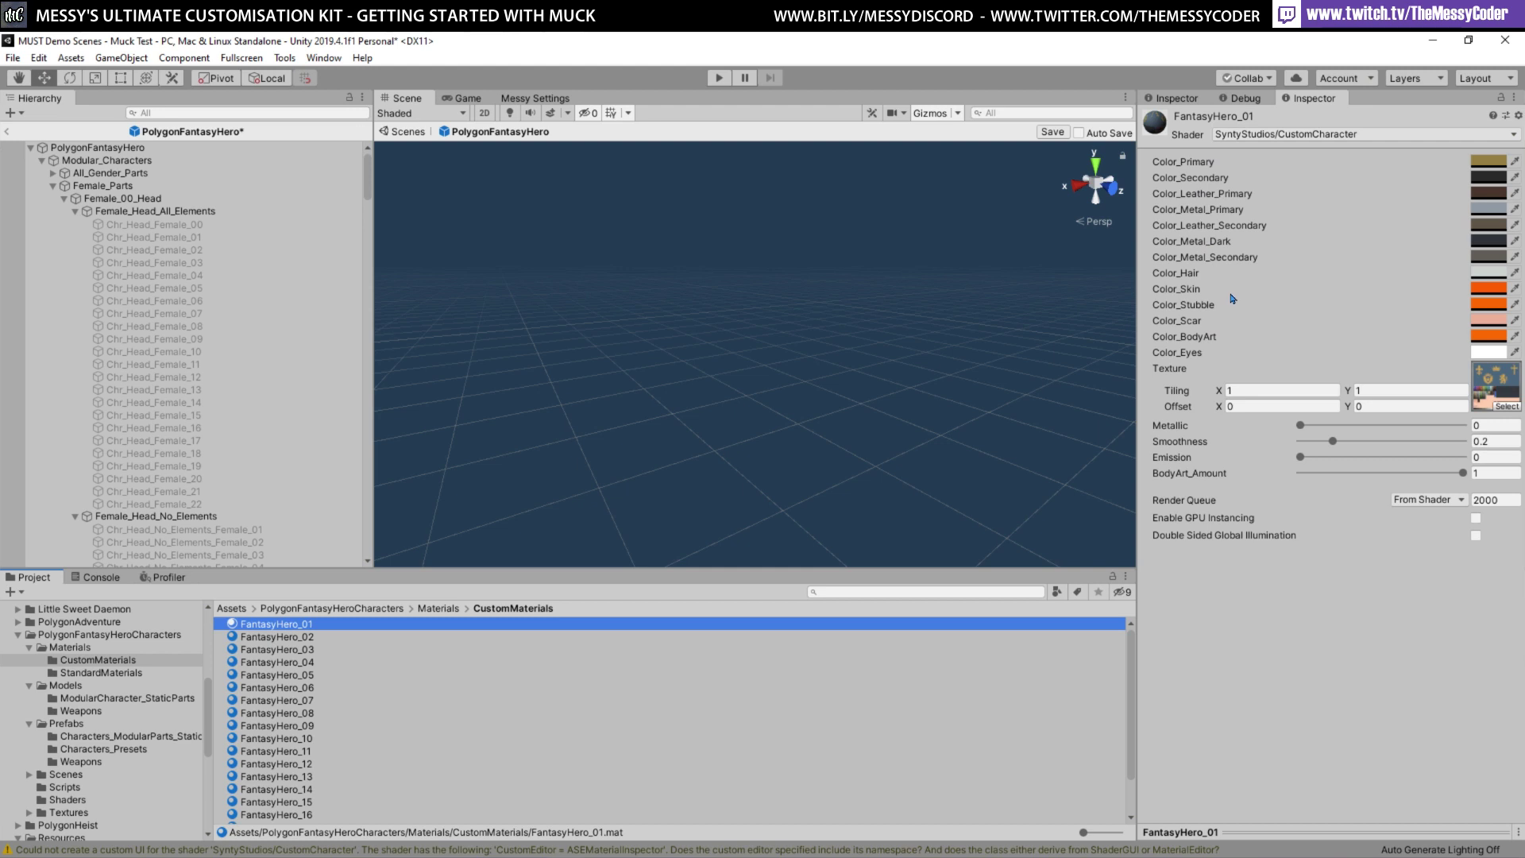
Close the extra Inspector and fill the Default material list with the custom materials FantasyHero_01 through FantasyHero_20
right_click(1293, 97)
left_click(1339, 227)
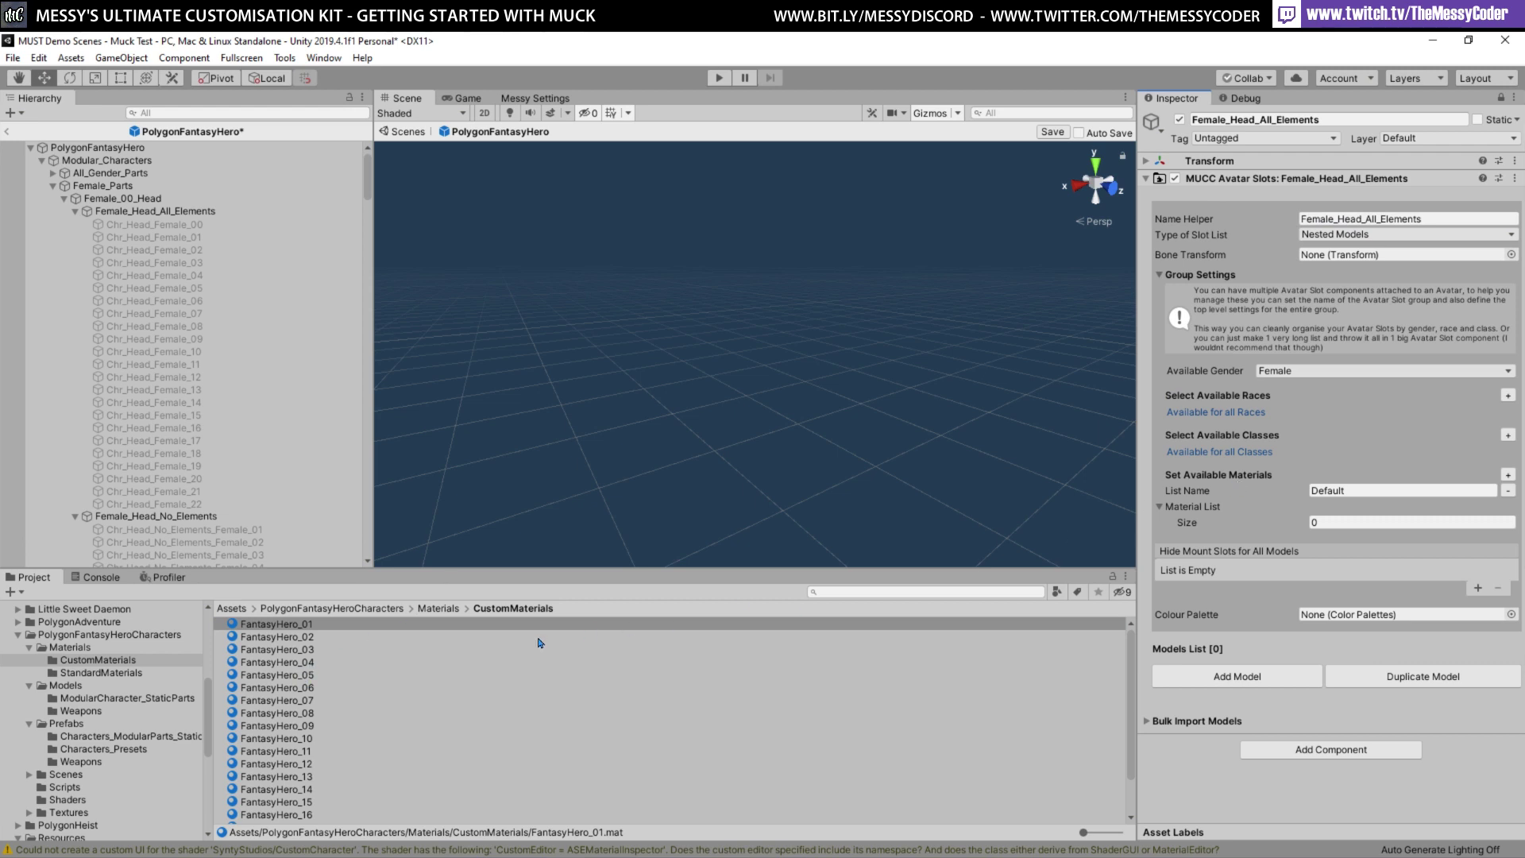
scroll(368, 689, "down", 2)
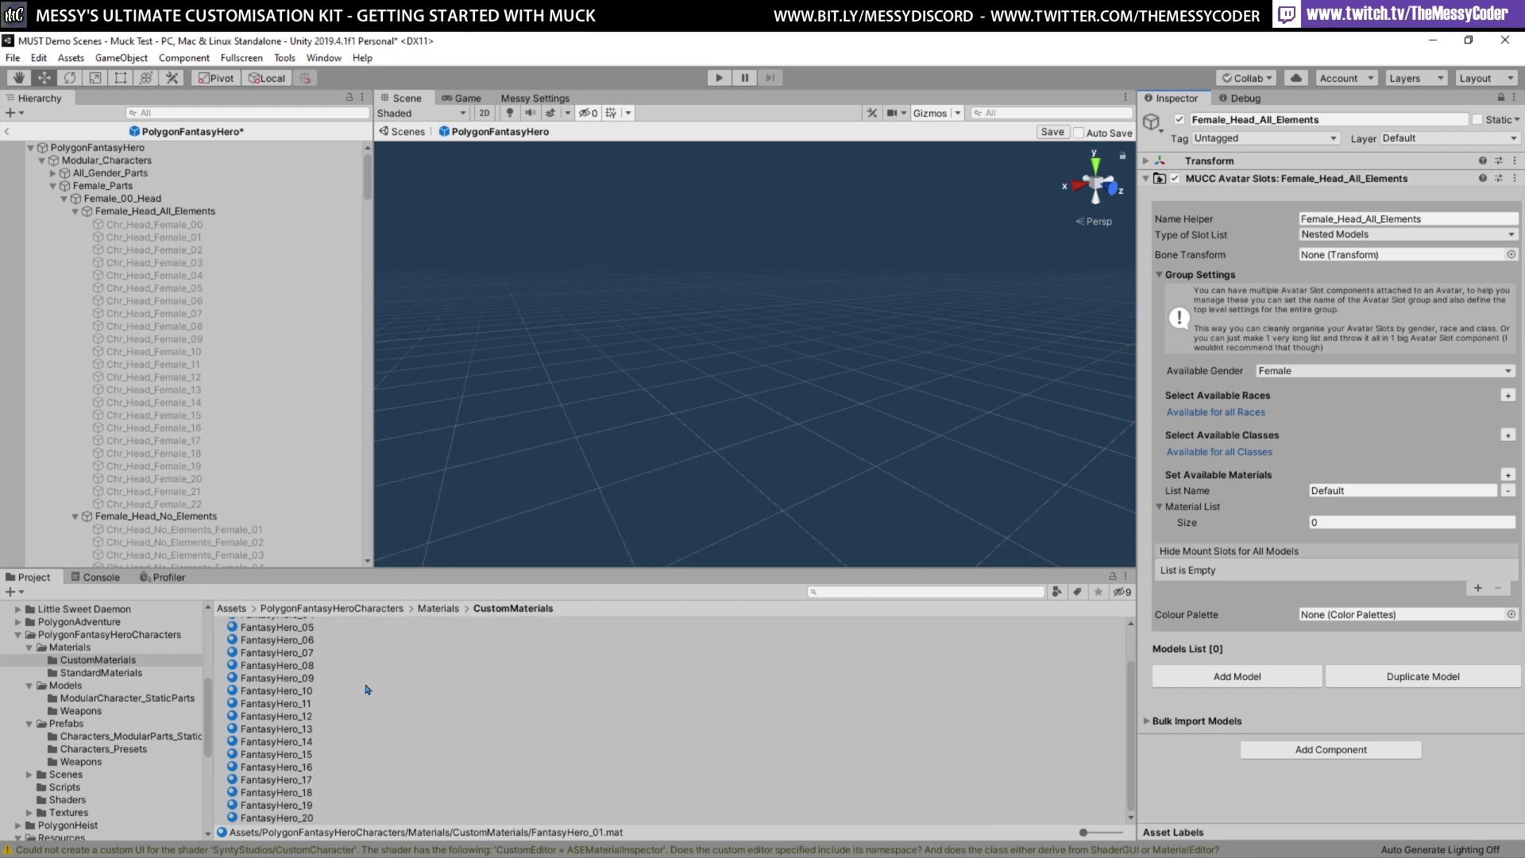
left_click(294, 820, "shift")
left_click_drag(262, 719, 1369, 511)
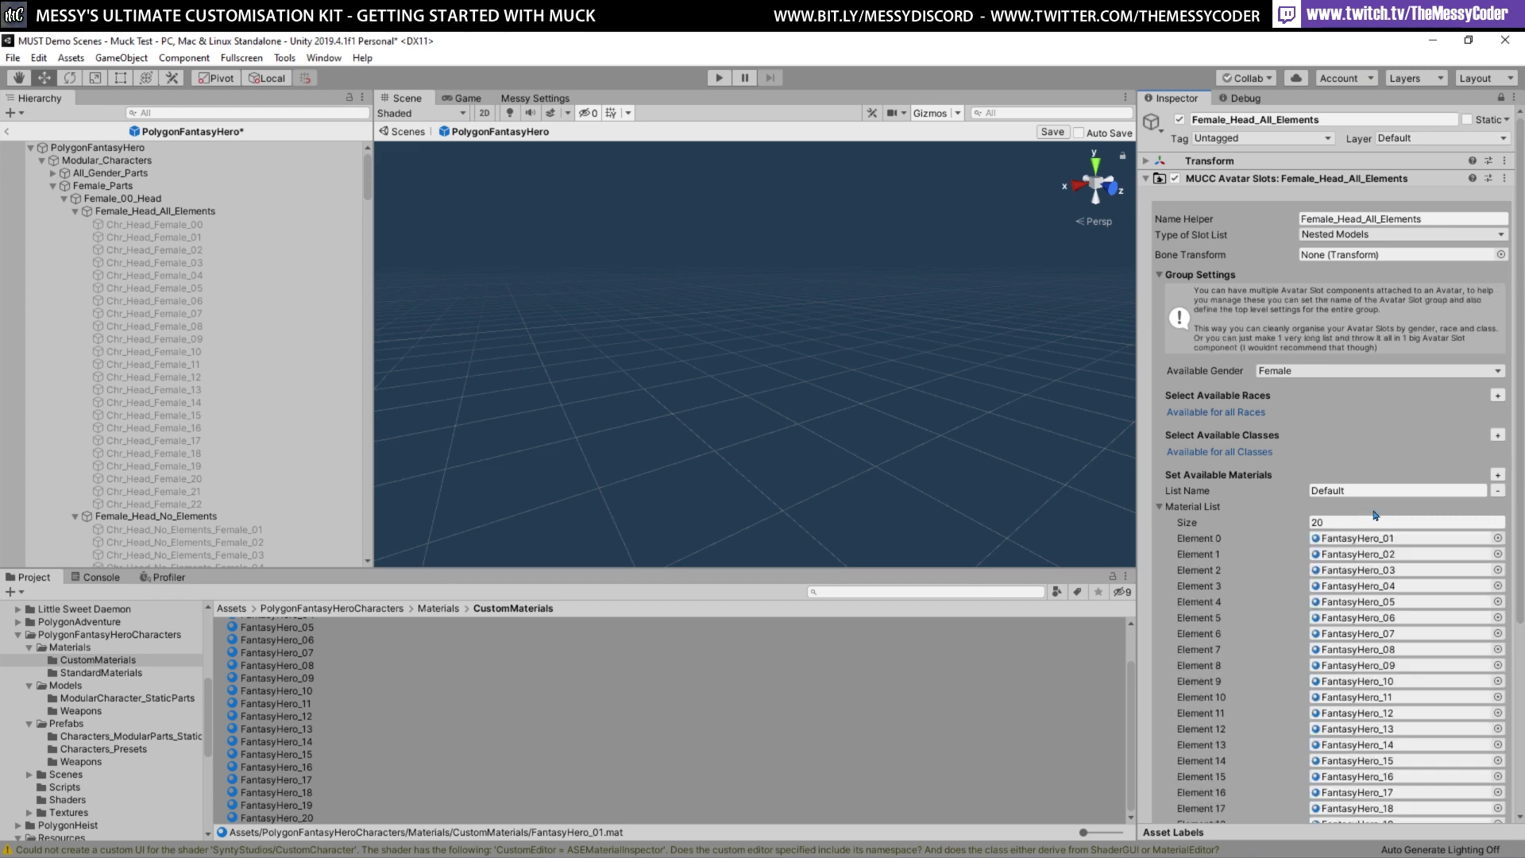
scroll(1343, 548, "down", 3)
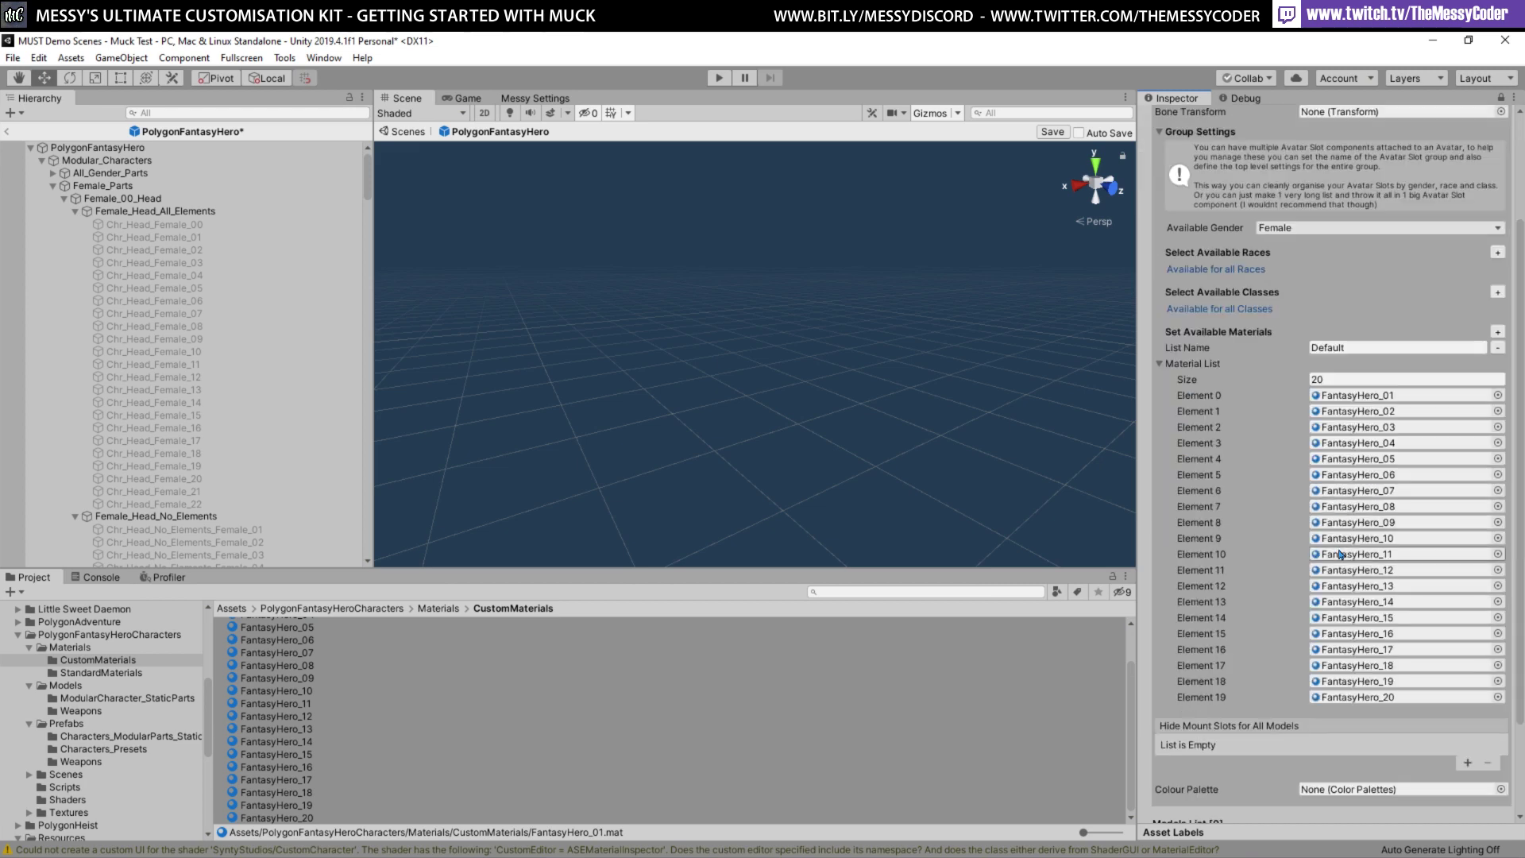
scroll(1341, 554, "up", 2)
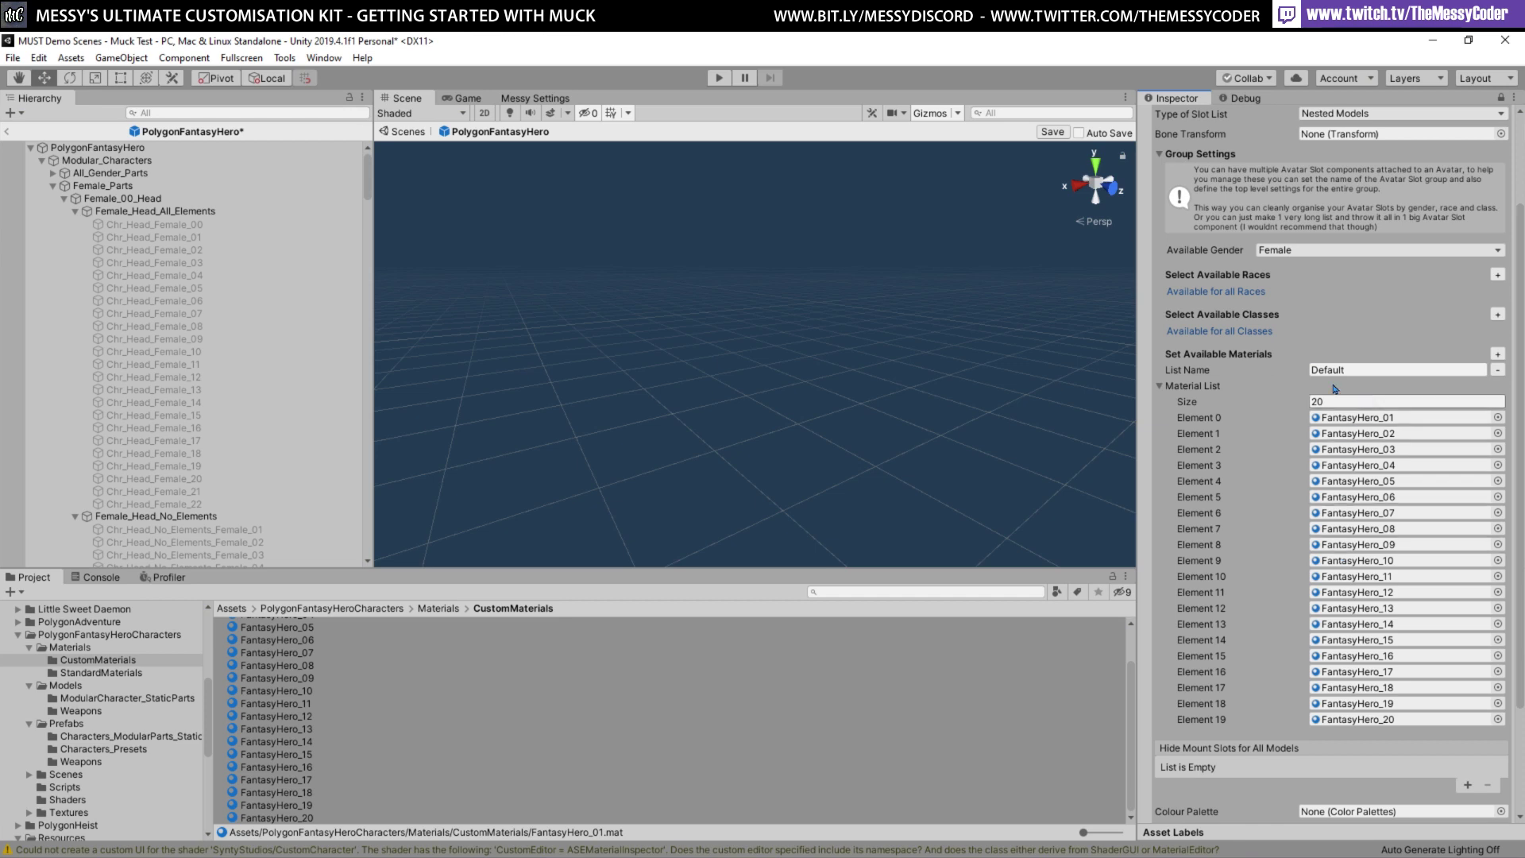
left_click(1158, 386)
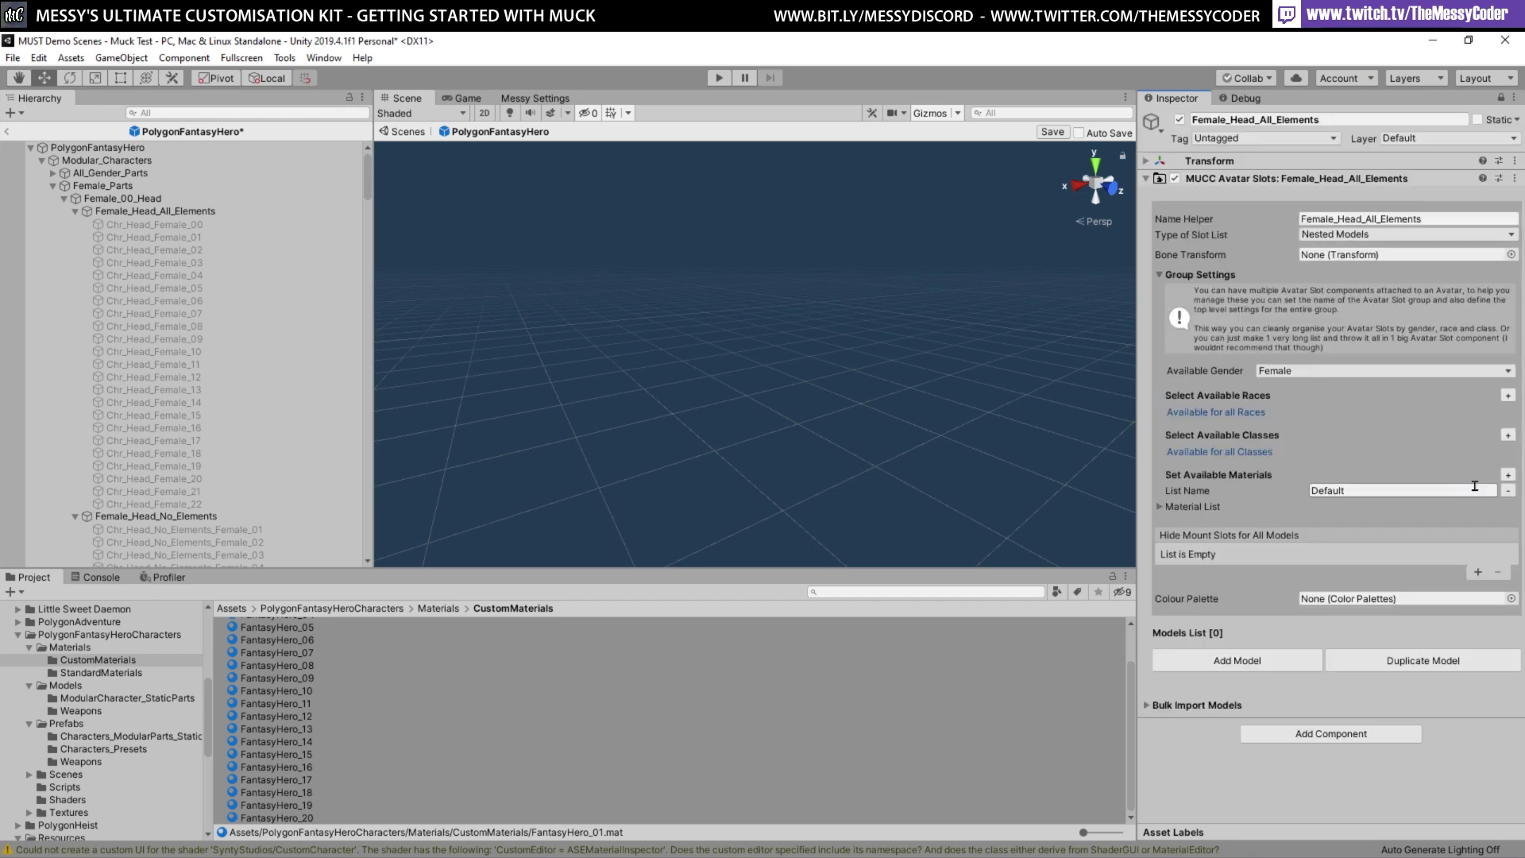
Add a second available materials list named Standard and rename the first list to CustomSynty
left_click(1509, 474)
left_click(1390, 518)
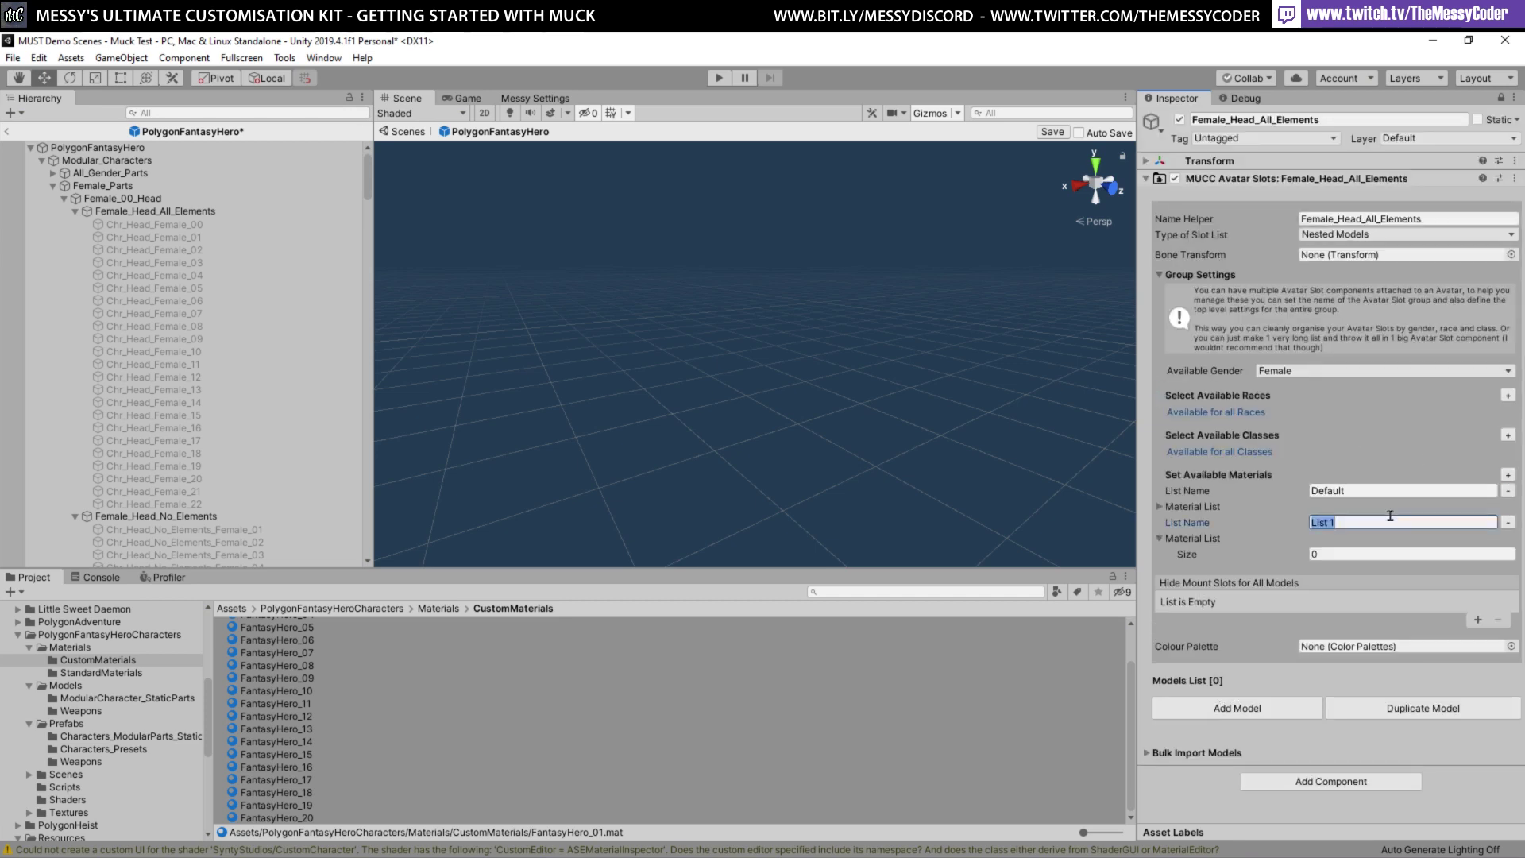
type("Standard")
left_click(1380, 488)
type("C")
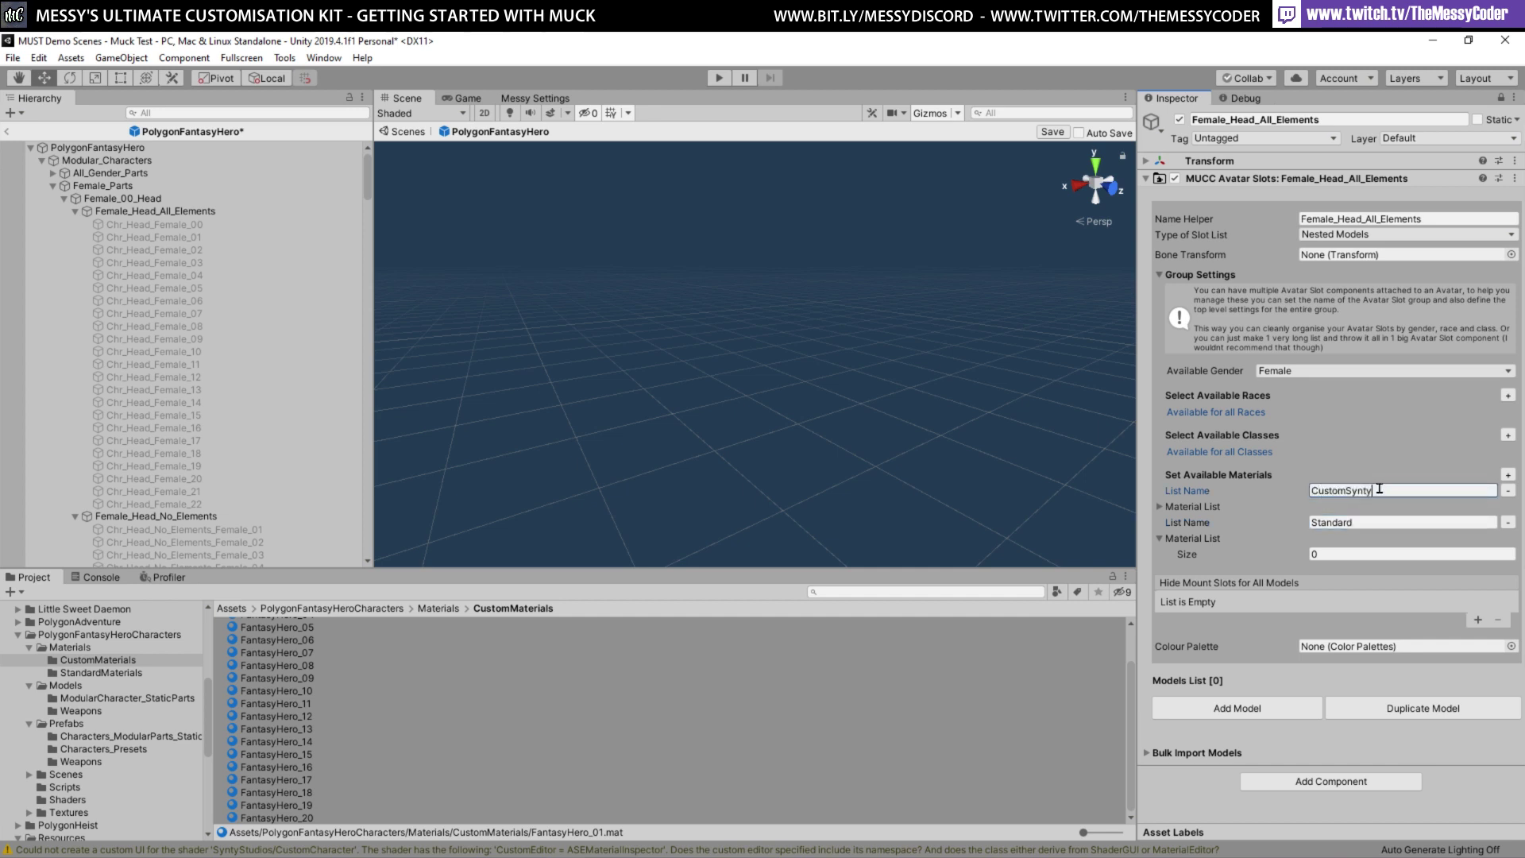
left_click(1370, 521)
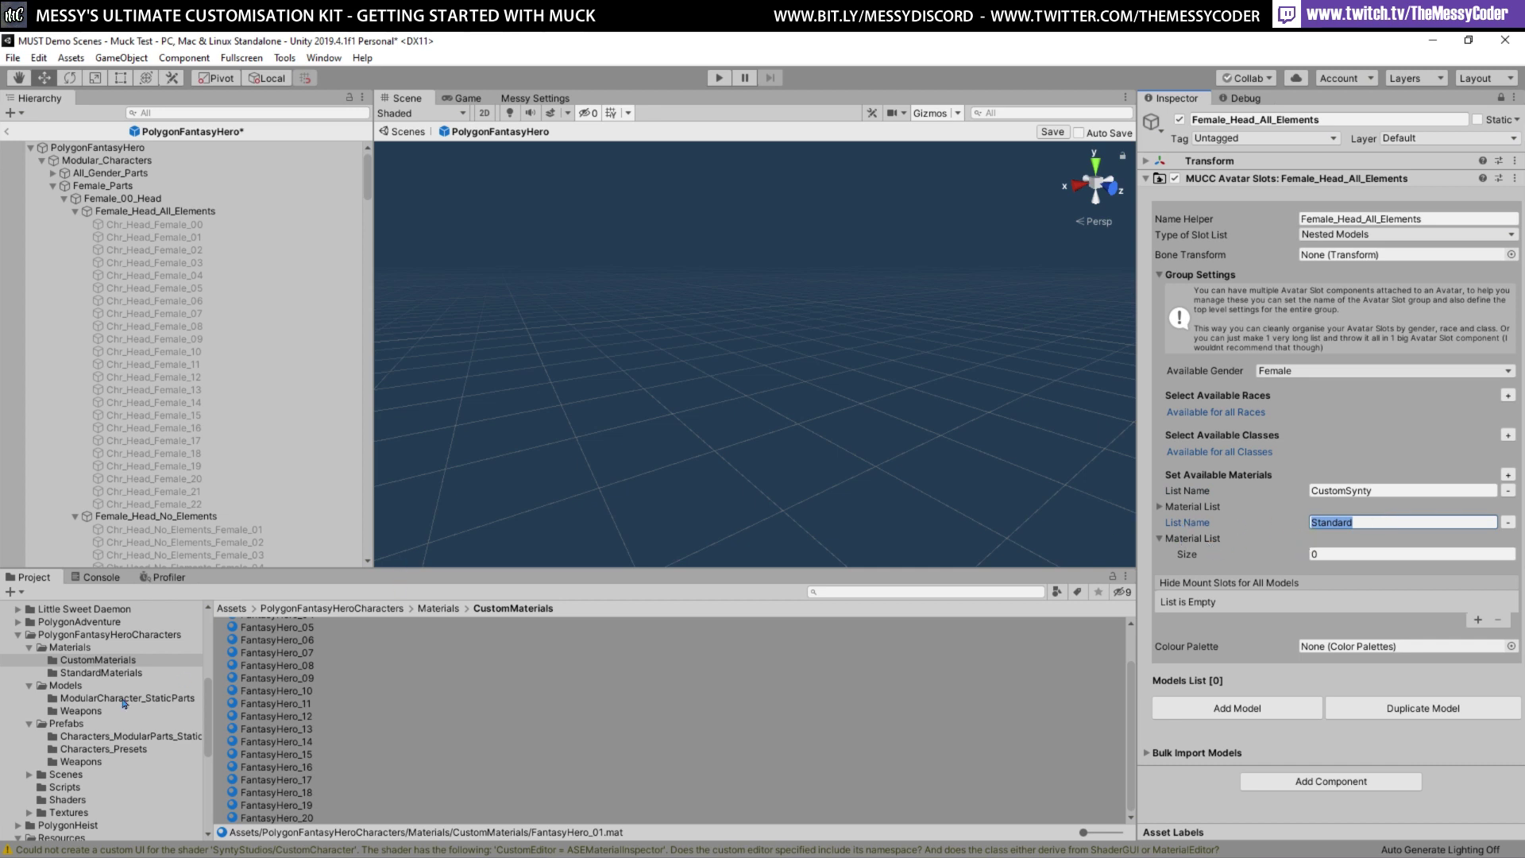
Fill the Standard material list with all the PolygonFantasyHero_Texture materials from the StandardMaterials folder, then collapse the list
left_click(101, 675)
left_click(281, 627)
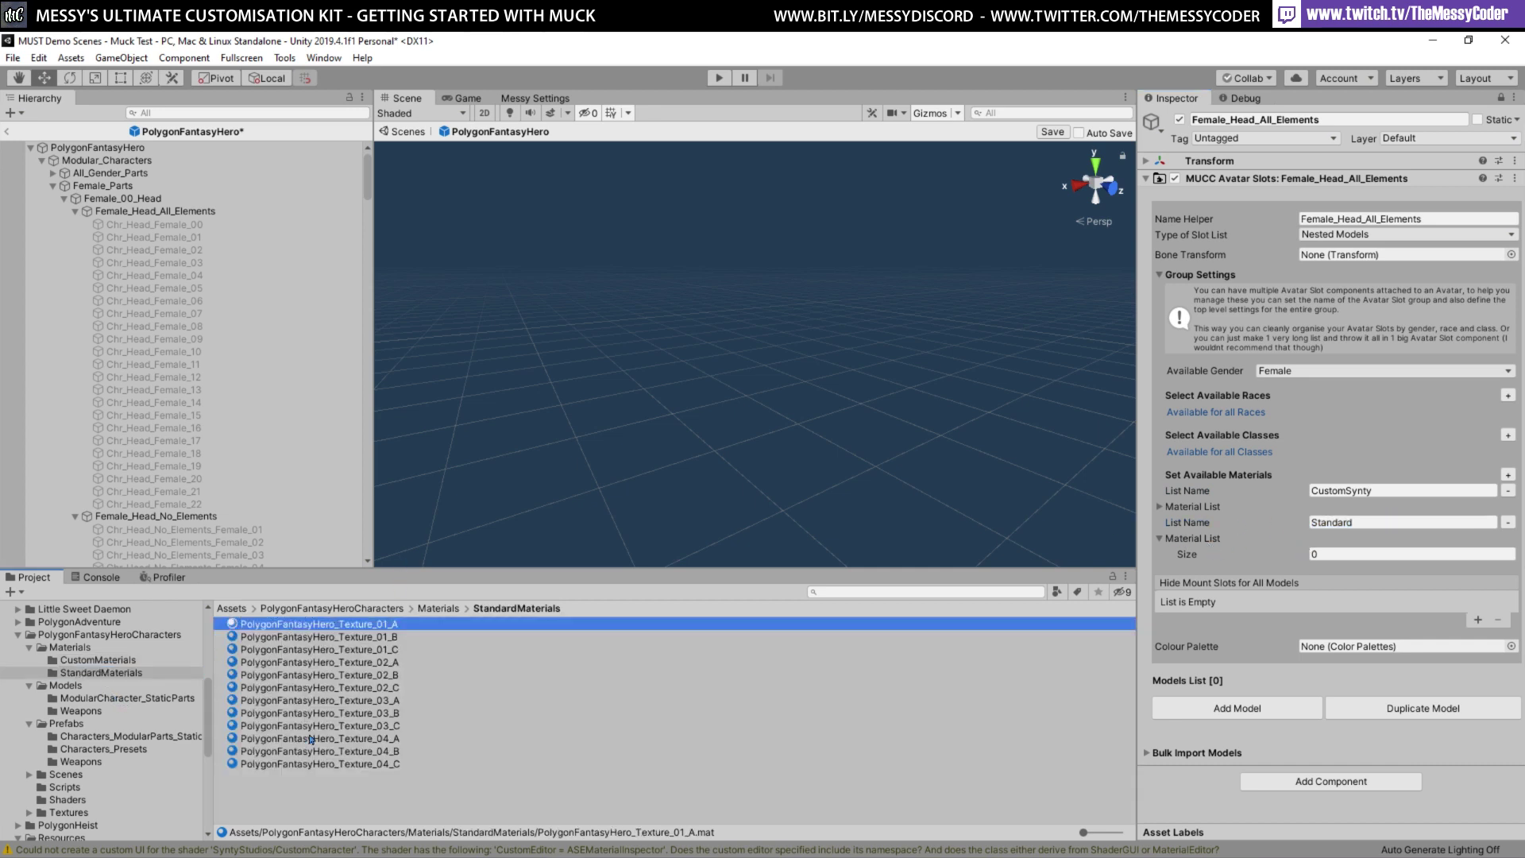
key("ctrl+a")
left_click_drag(802, 628, 1310, 539)
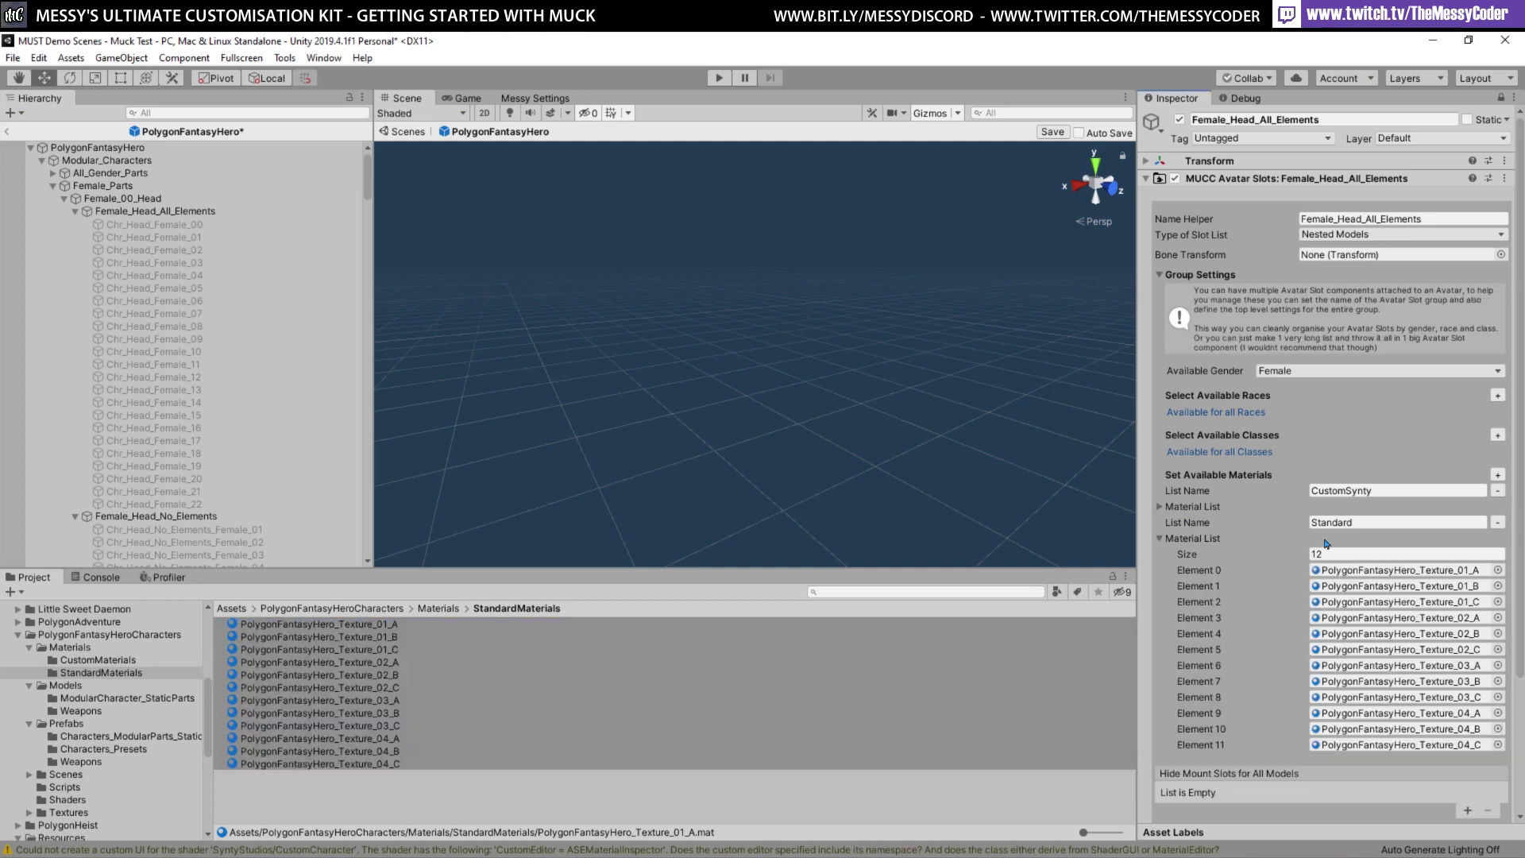
left_click(1161, 538)
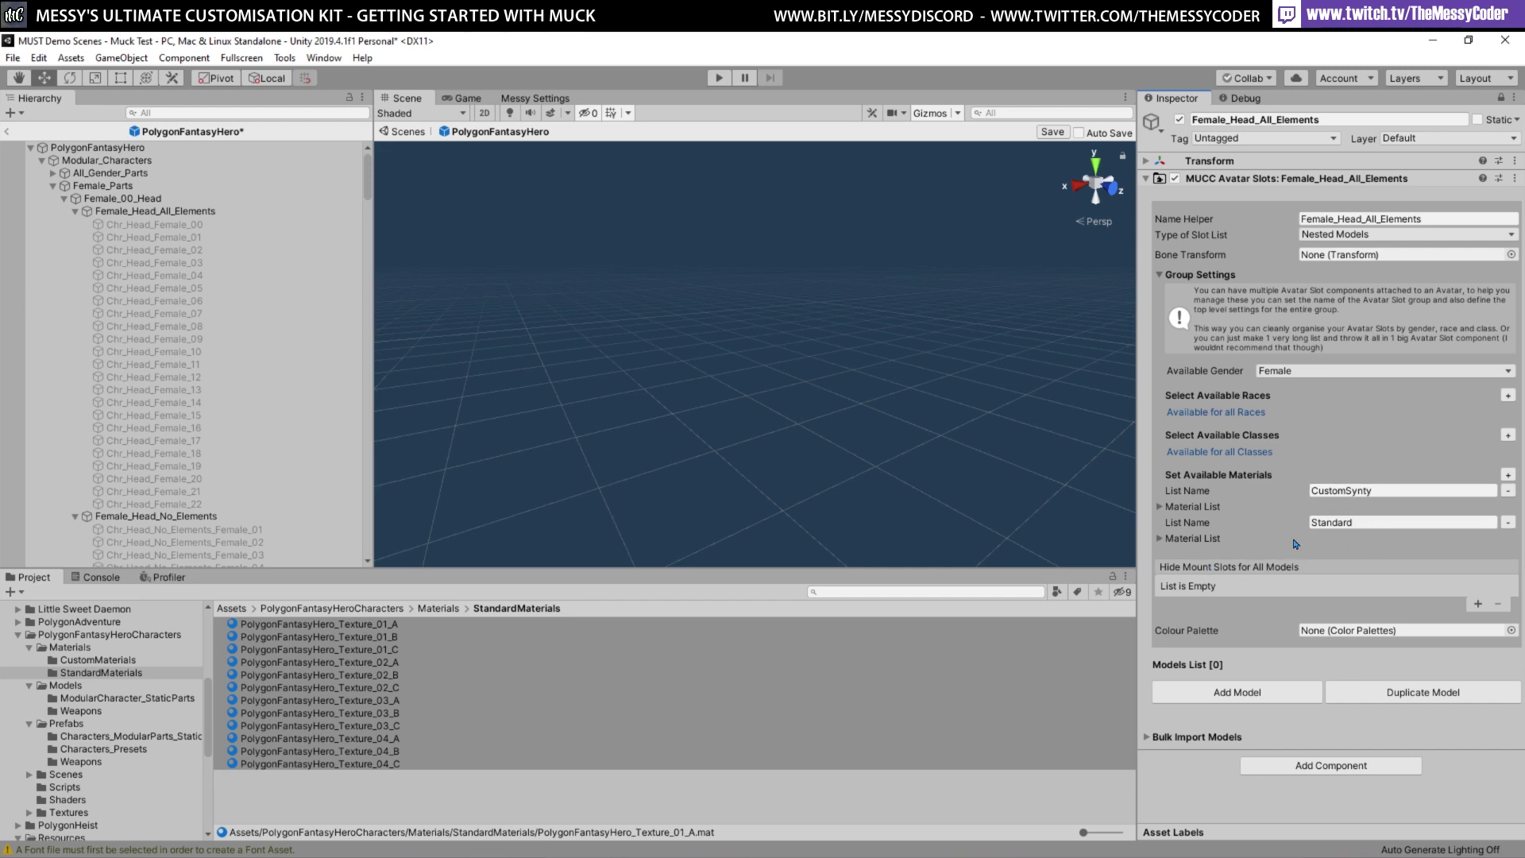
In the Bulk Import Models settings, add an available material list and set it to CustomSynty
left_click(1144, 739)
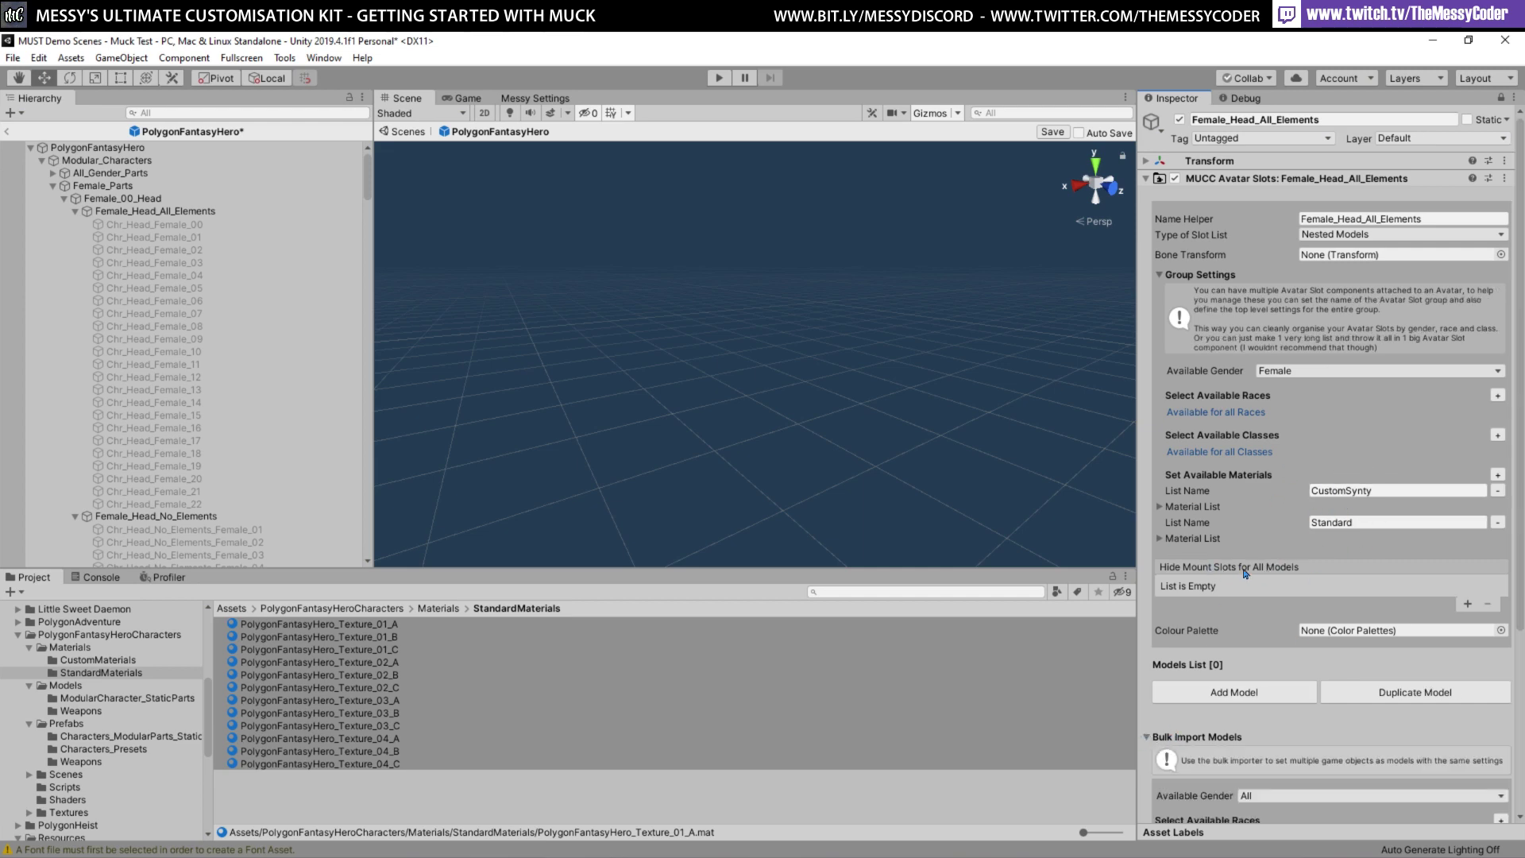
scroll(1245, 573, "down", 3)
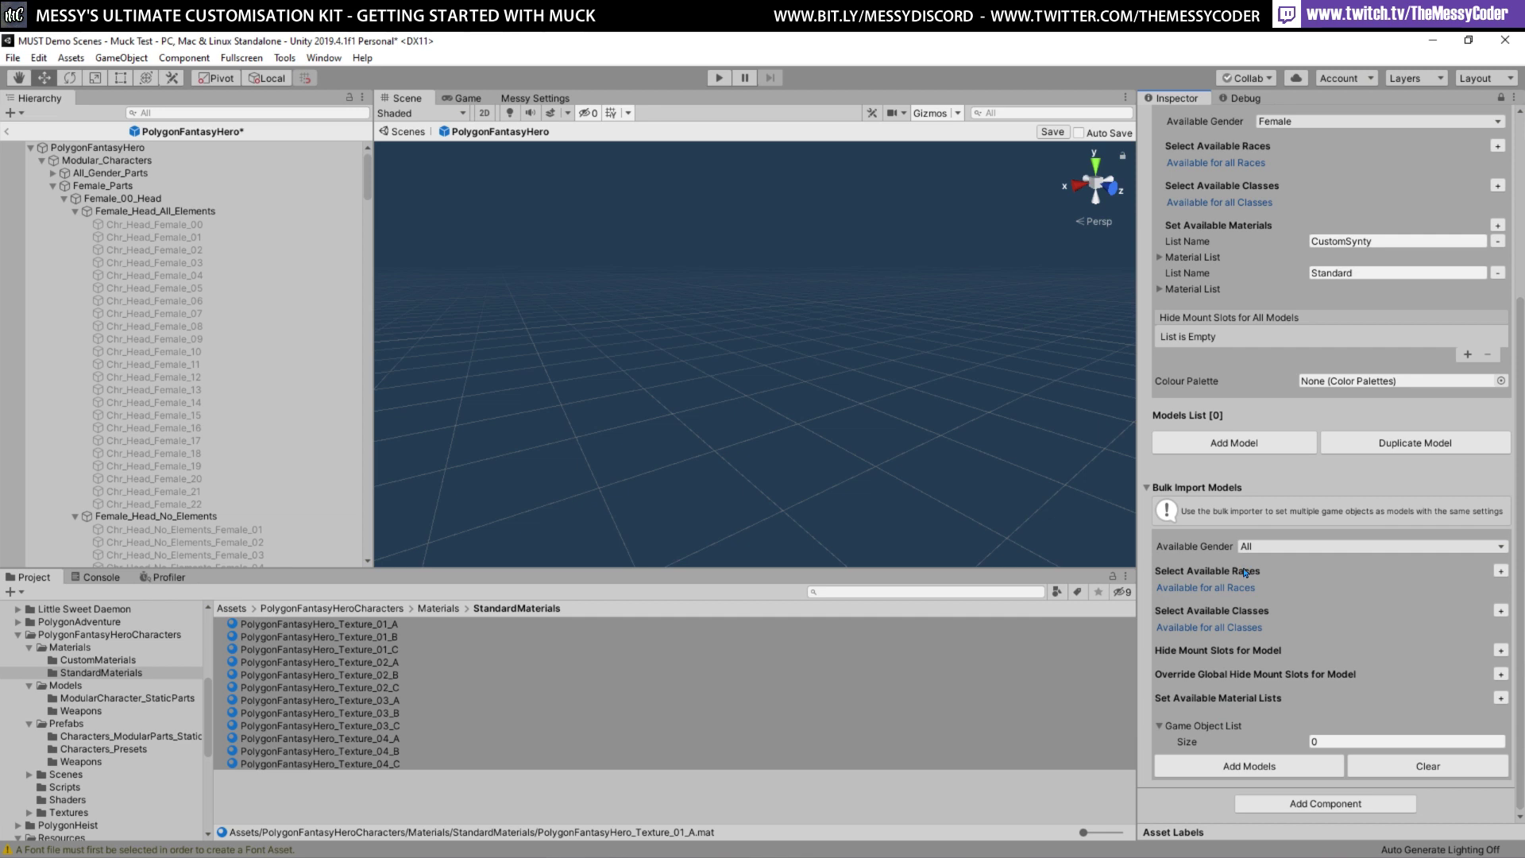
left_click(1500, 698)
left_click(1271, 714)
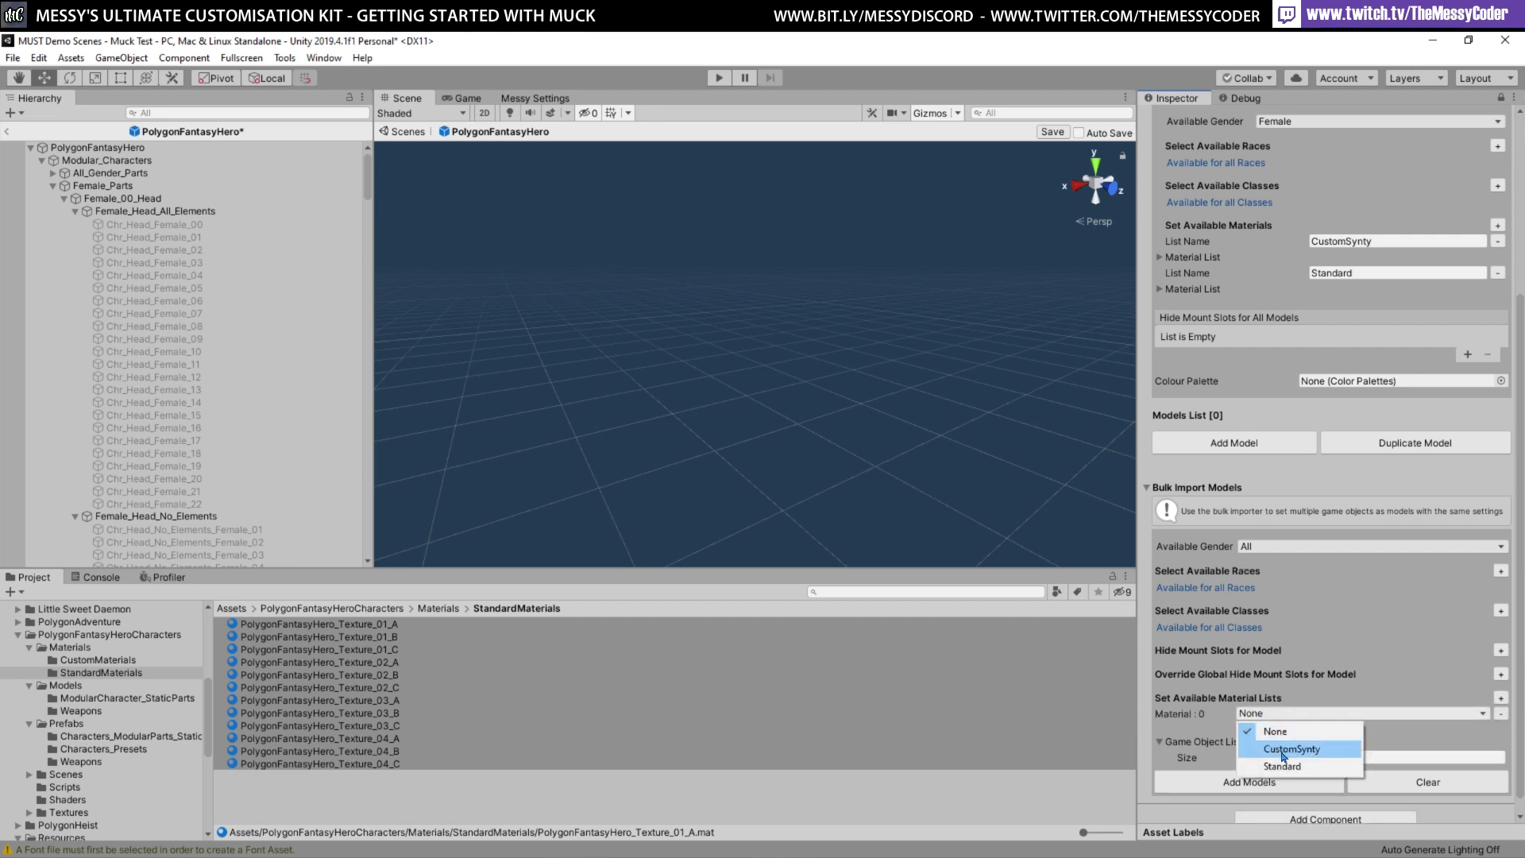
left_click(1284, 750)
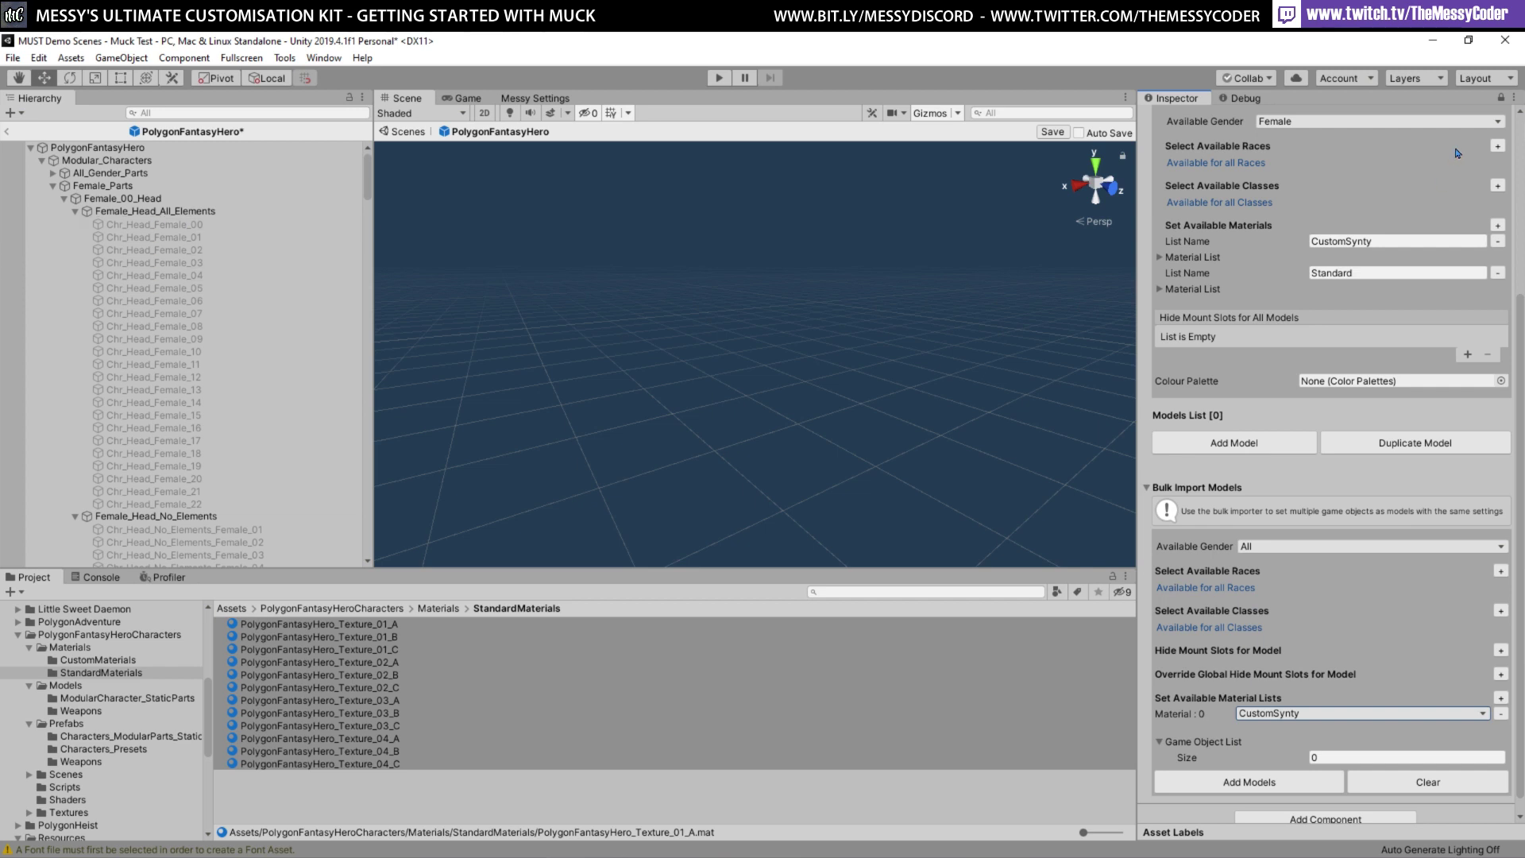
Add Chr_Head_Female_00 through Chr_Head_Female_22 to the bulk importer's Game Object List
left_click(1502, 96)
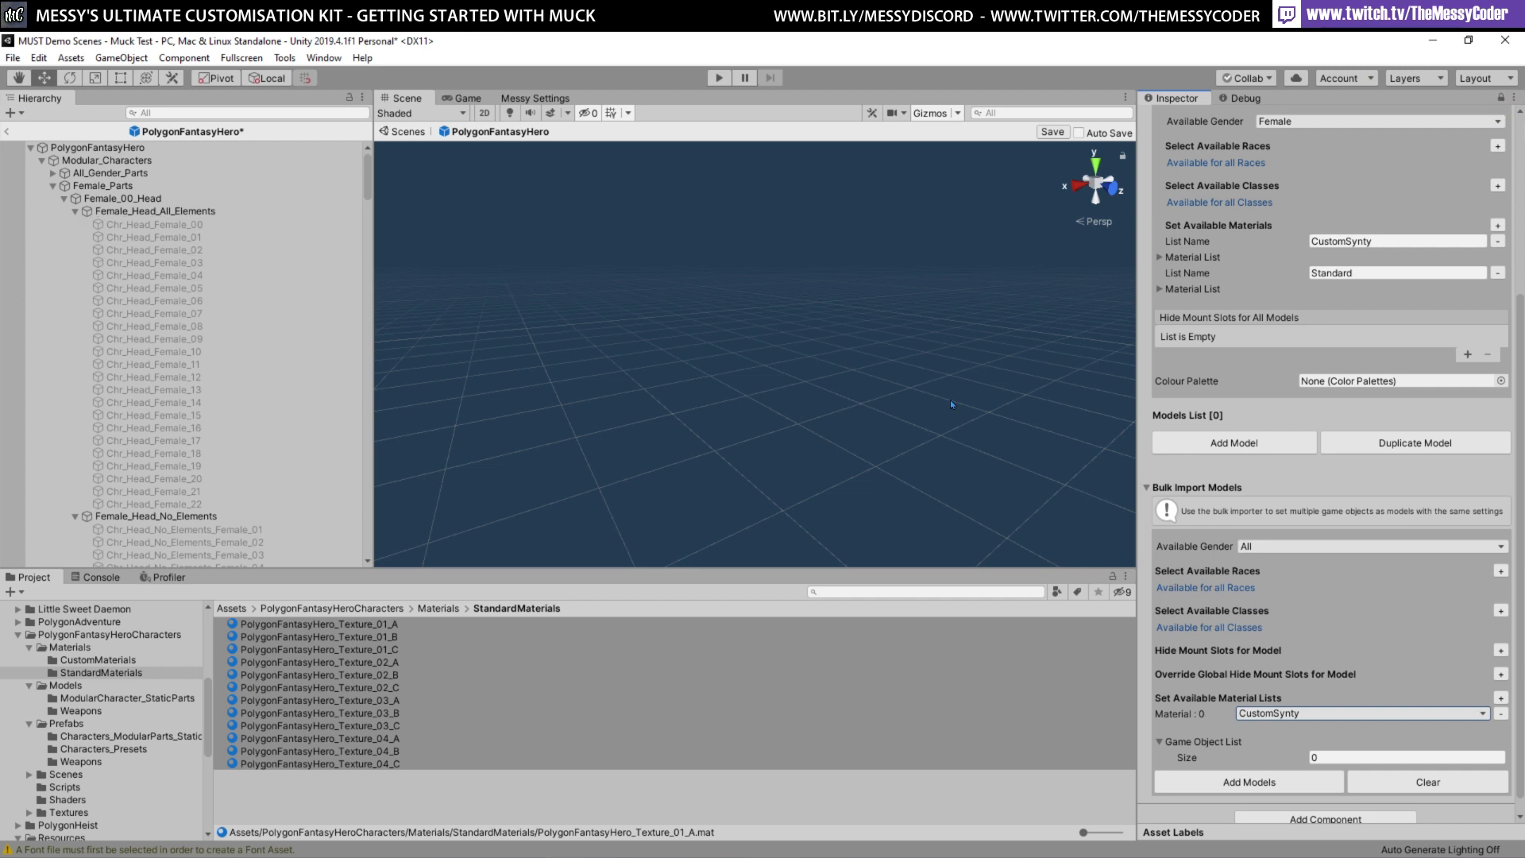
left_click(171, 225)
left_click(179, 505)
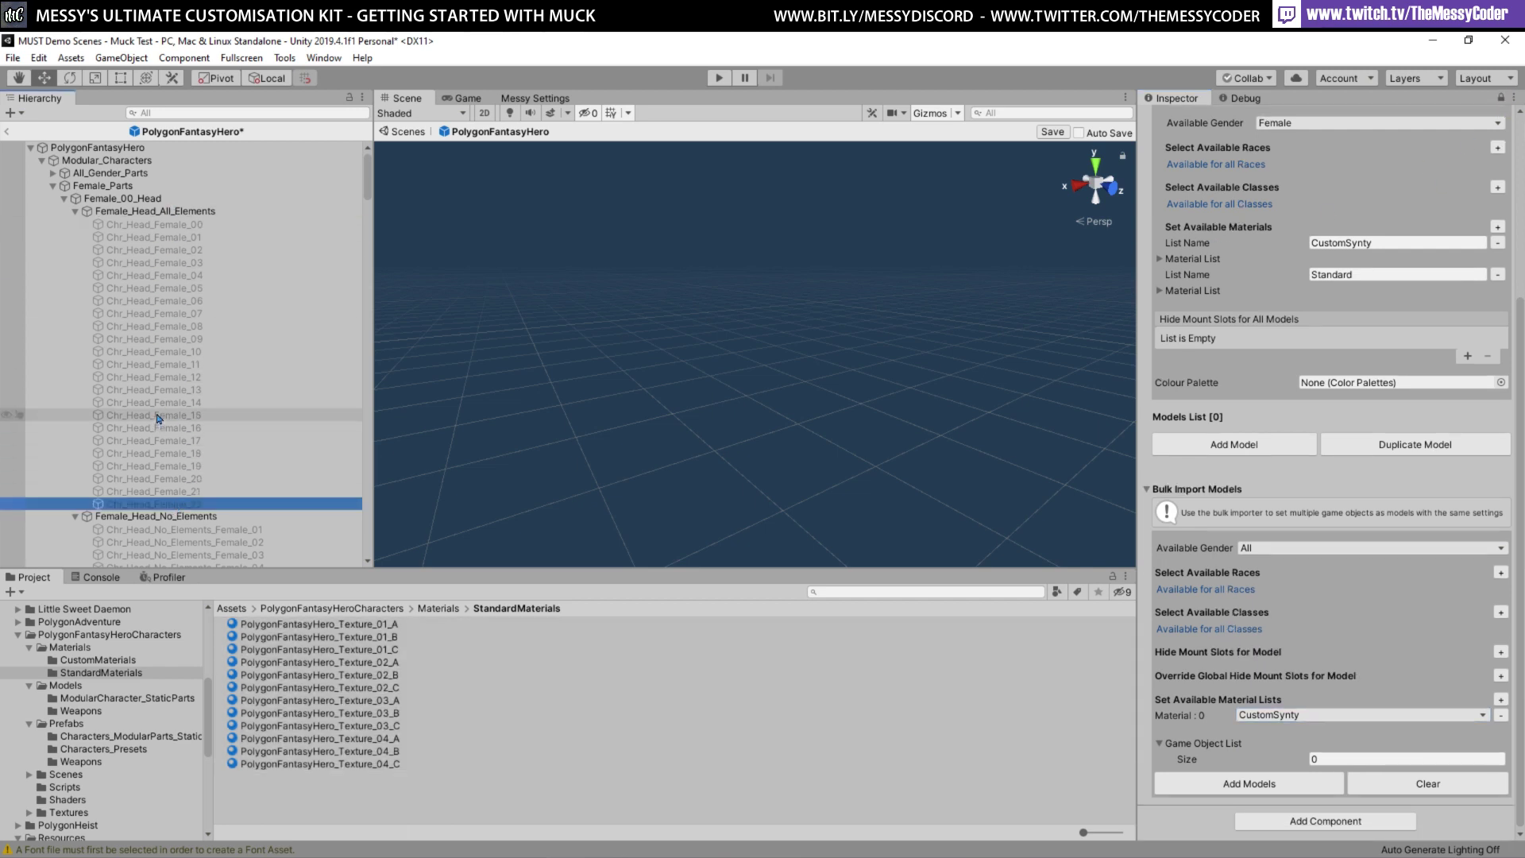
left_click(174, 225, "shift")
left_click_drag(175, 225, 1348, 744)
scroll(1291, 672, "down", 6)
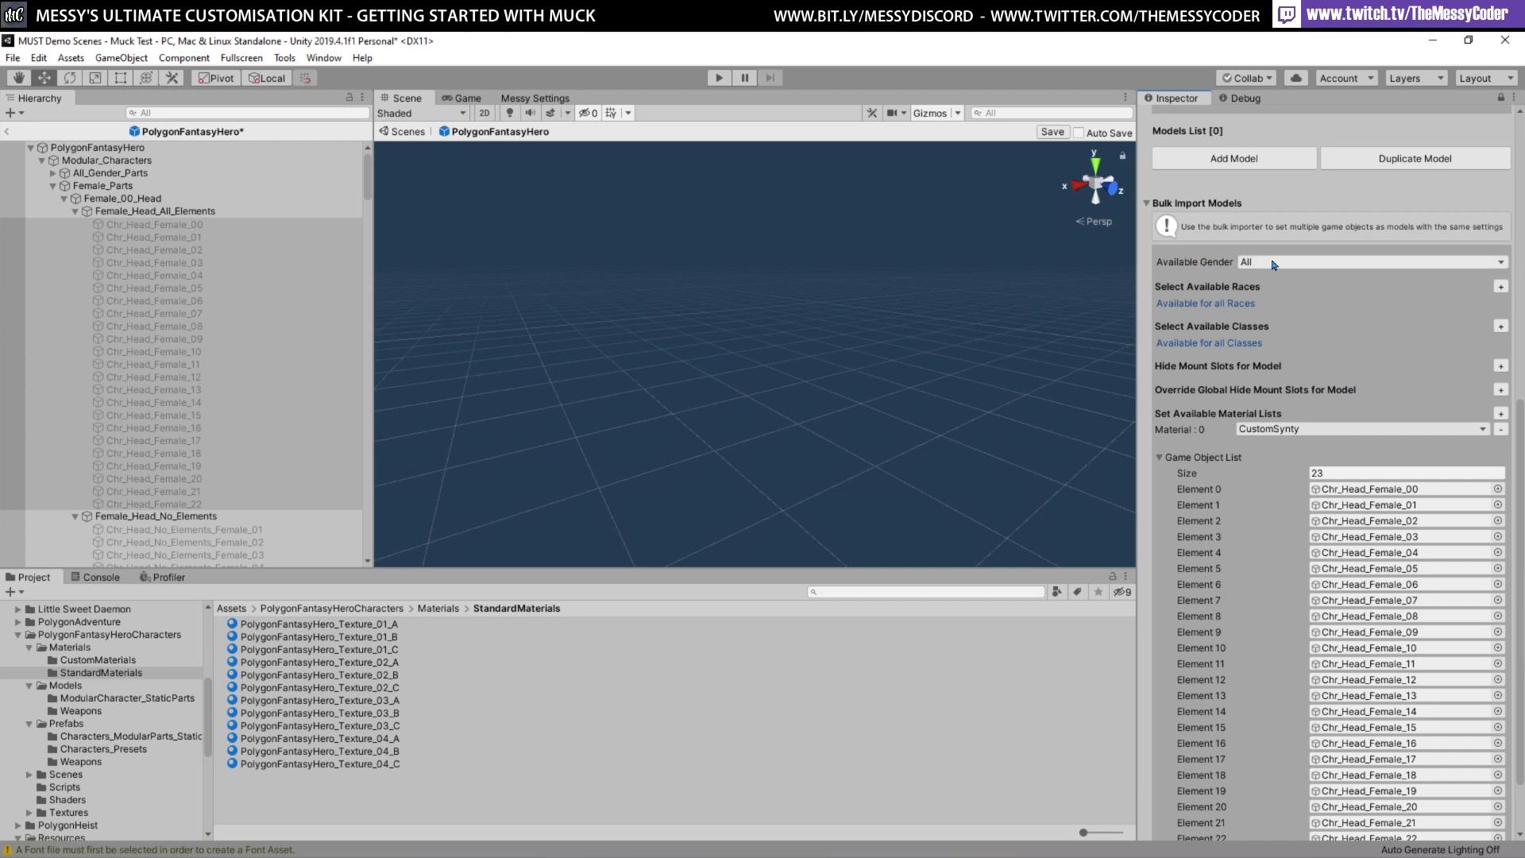
Check the group and bulk import settings, and add the listed female heads to the Models List
scroll(1274, 265, "up", 10)
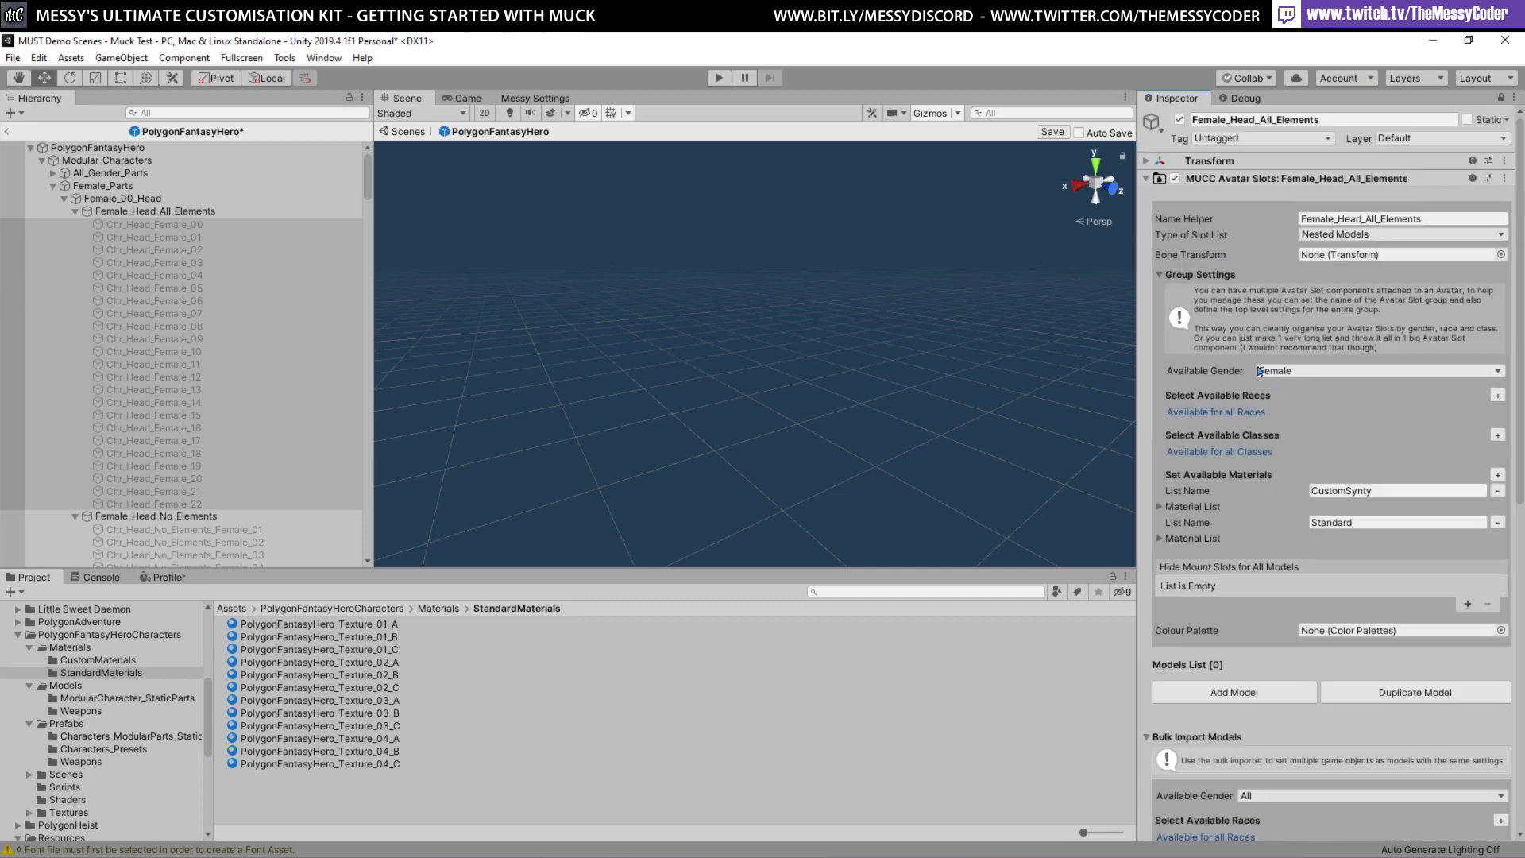
scroll(1302, 394, "down", 6)
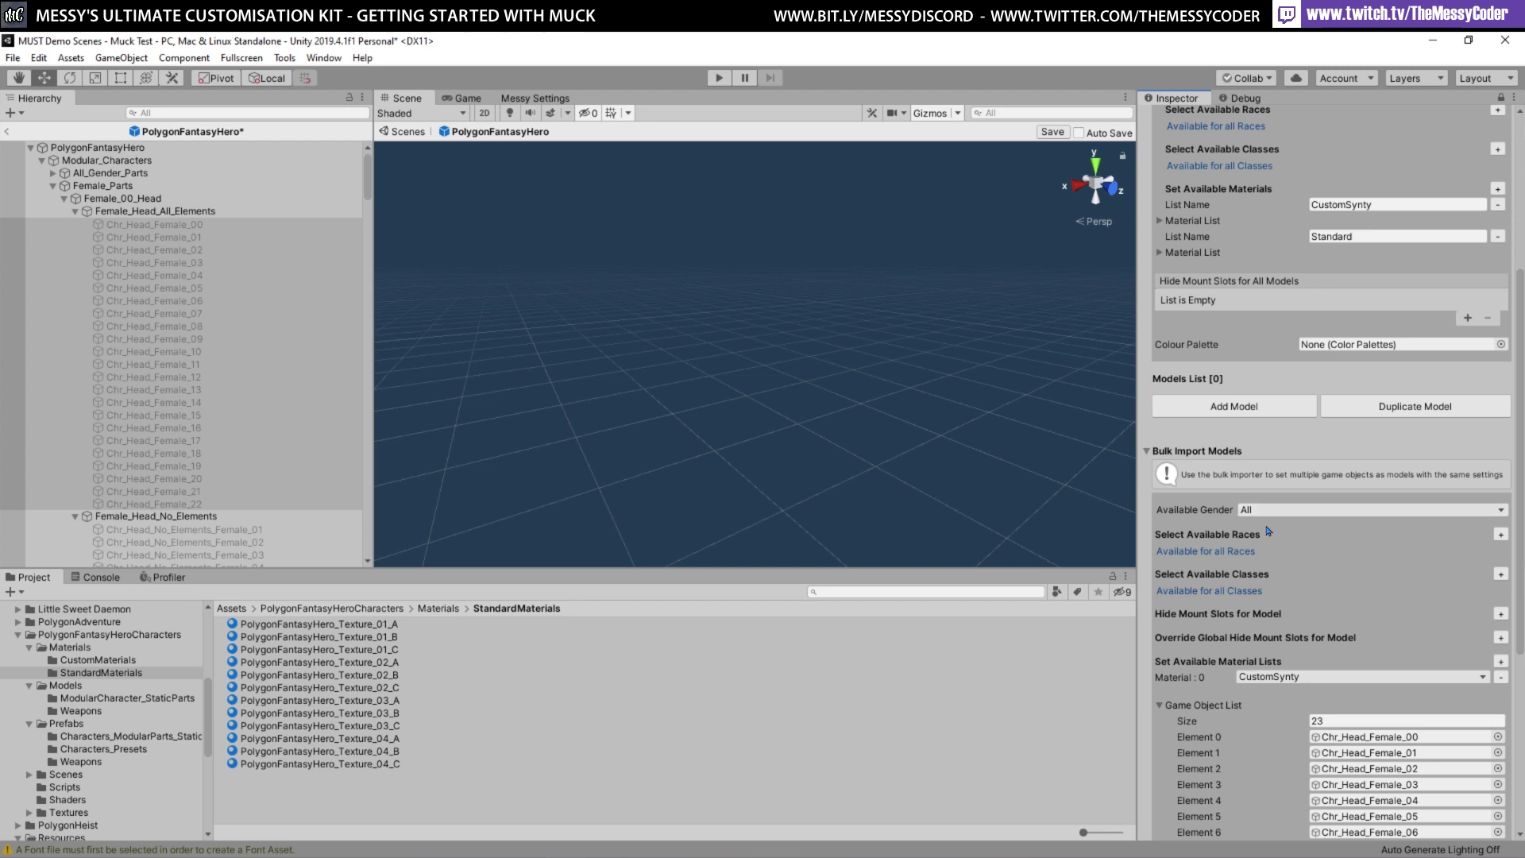
scroll(1309, 367, "up", 3)
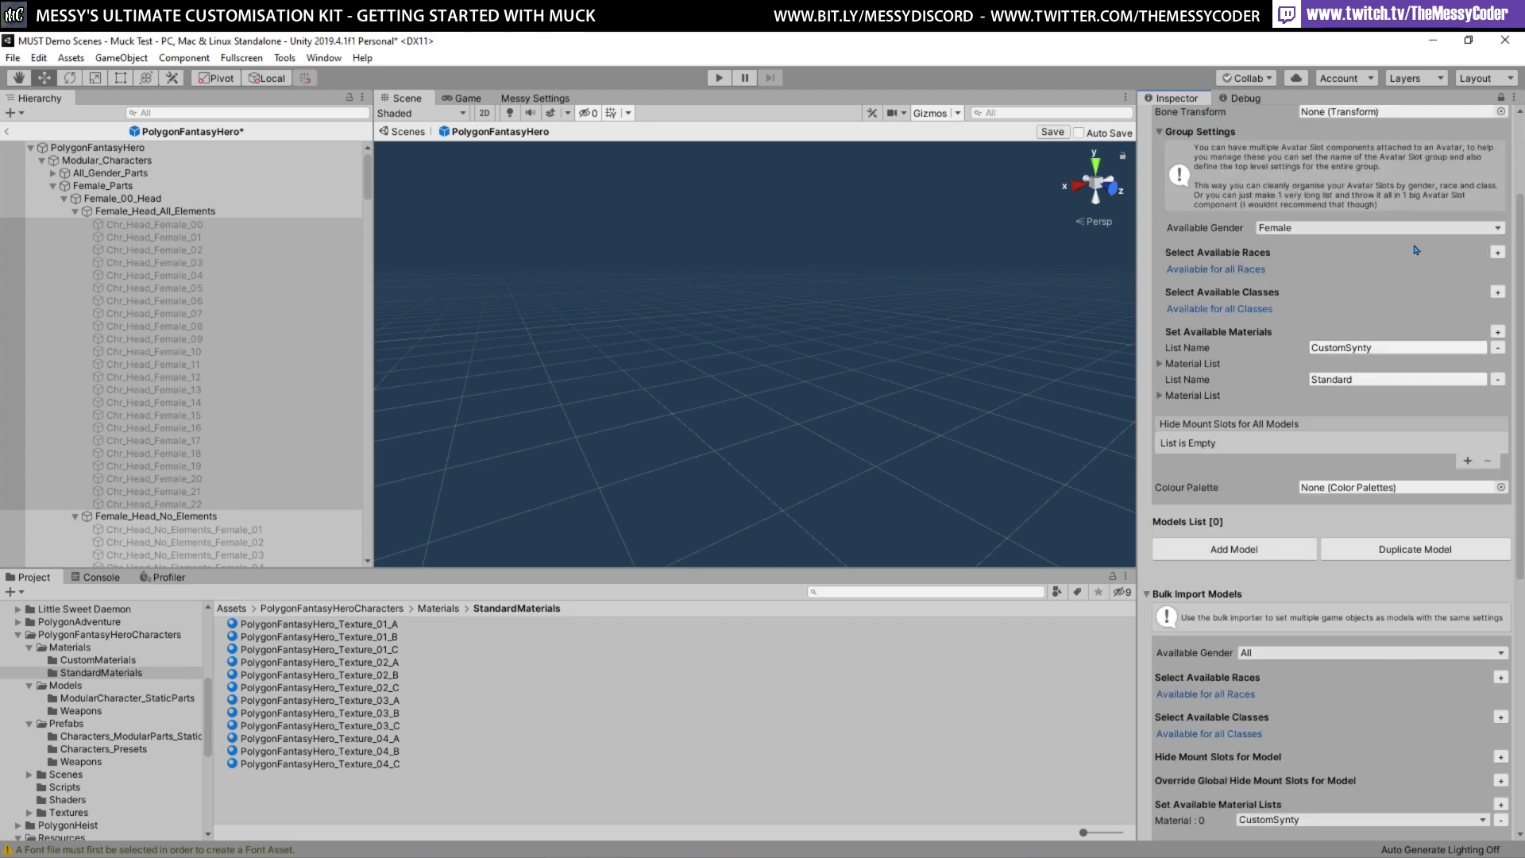
scroll(1397, 374, "down", 9)
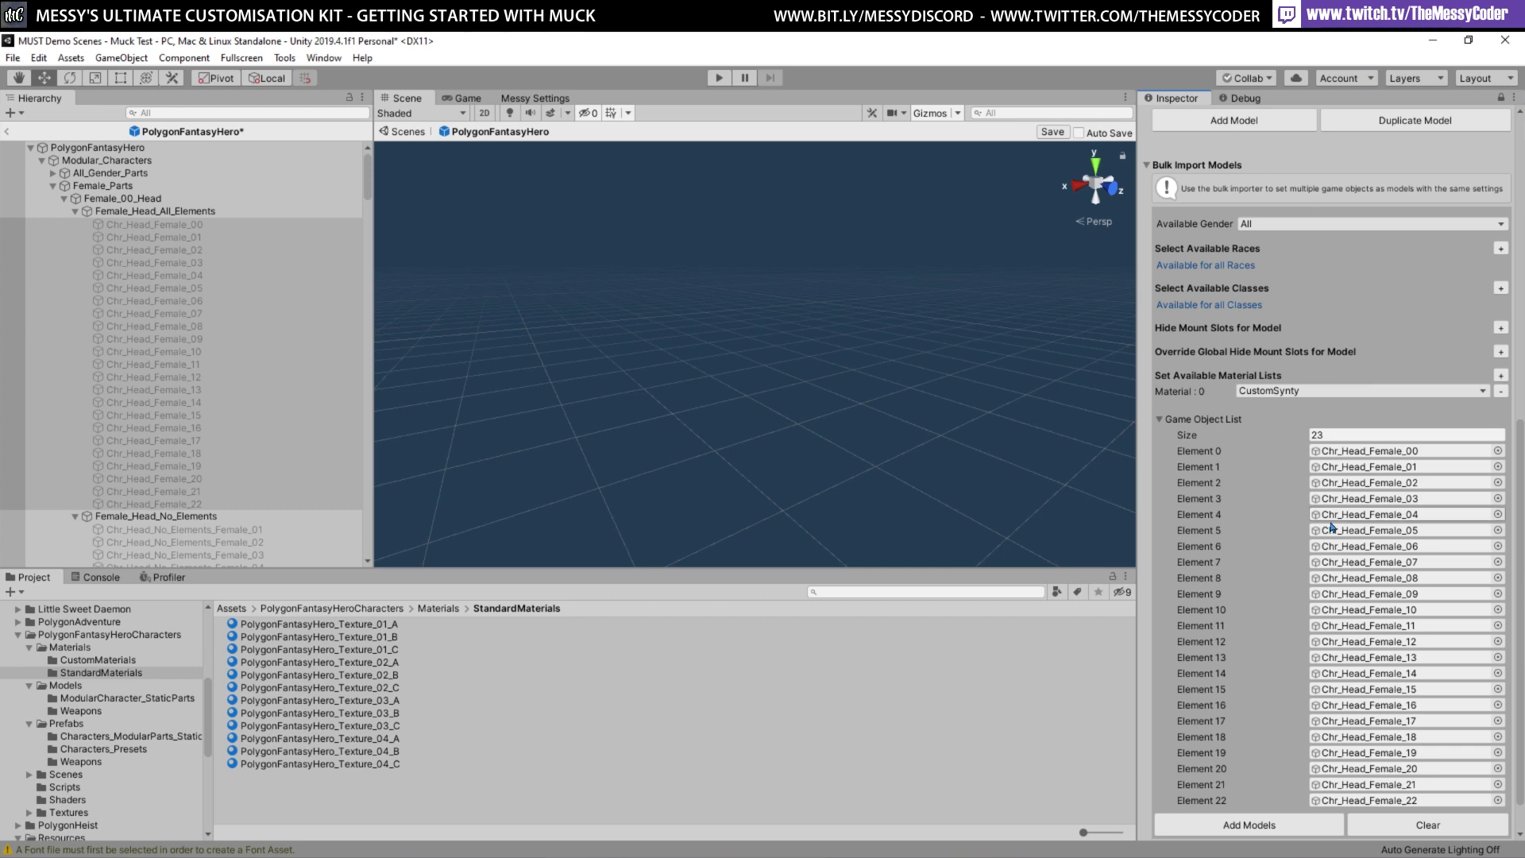
left_click(1278, 830)
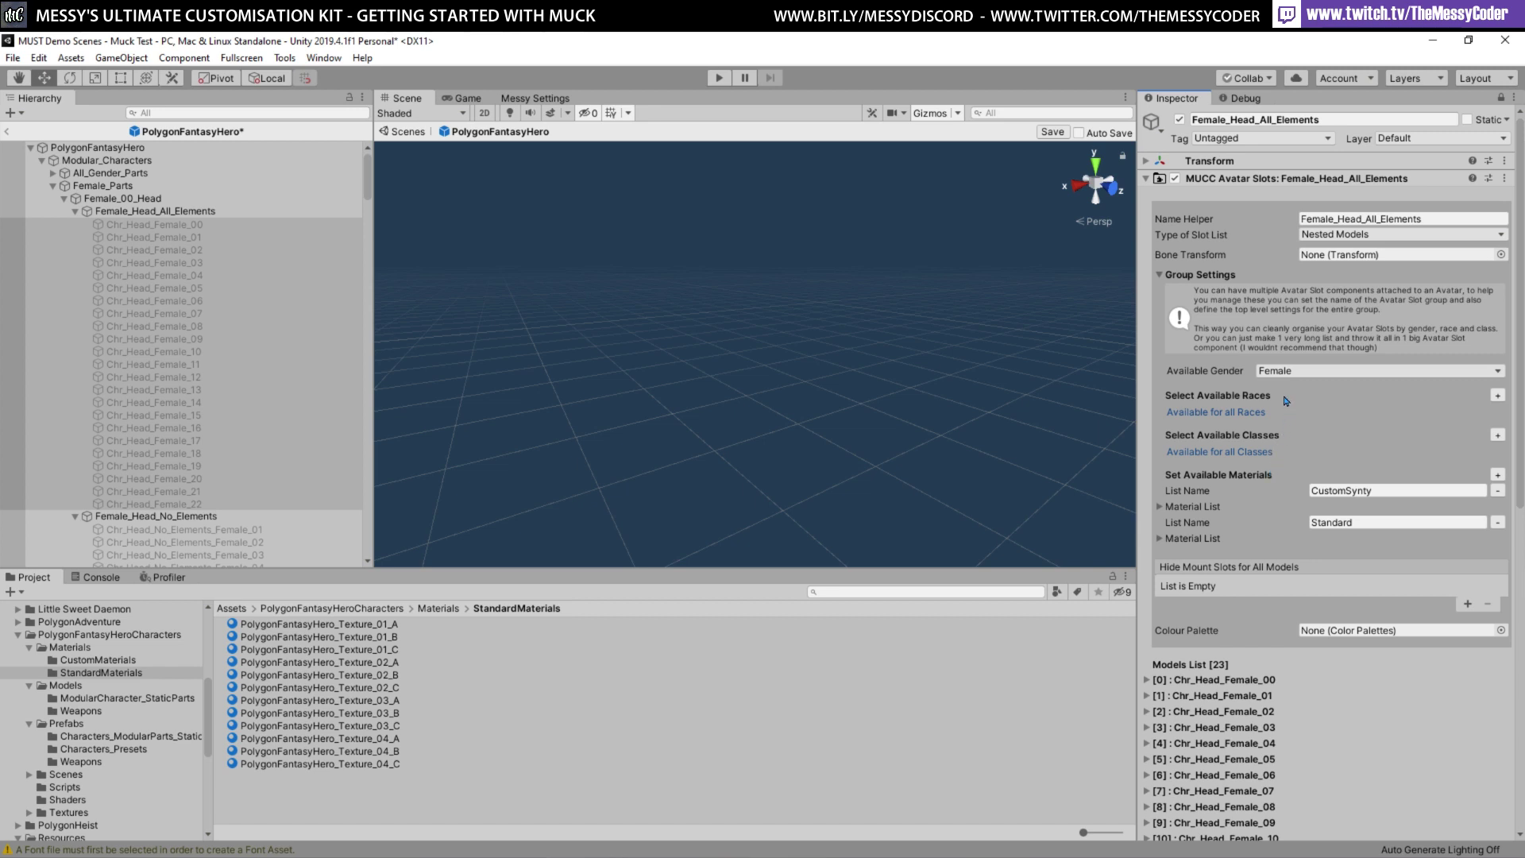
Collapse Female_Head_All_Elements, unlock the Inspector and add a MUCC Avatar Slots component to Female_Head_No_Elements
left_click(142, 212)
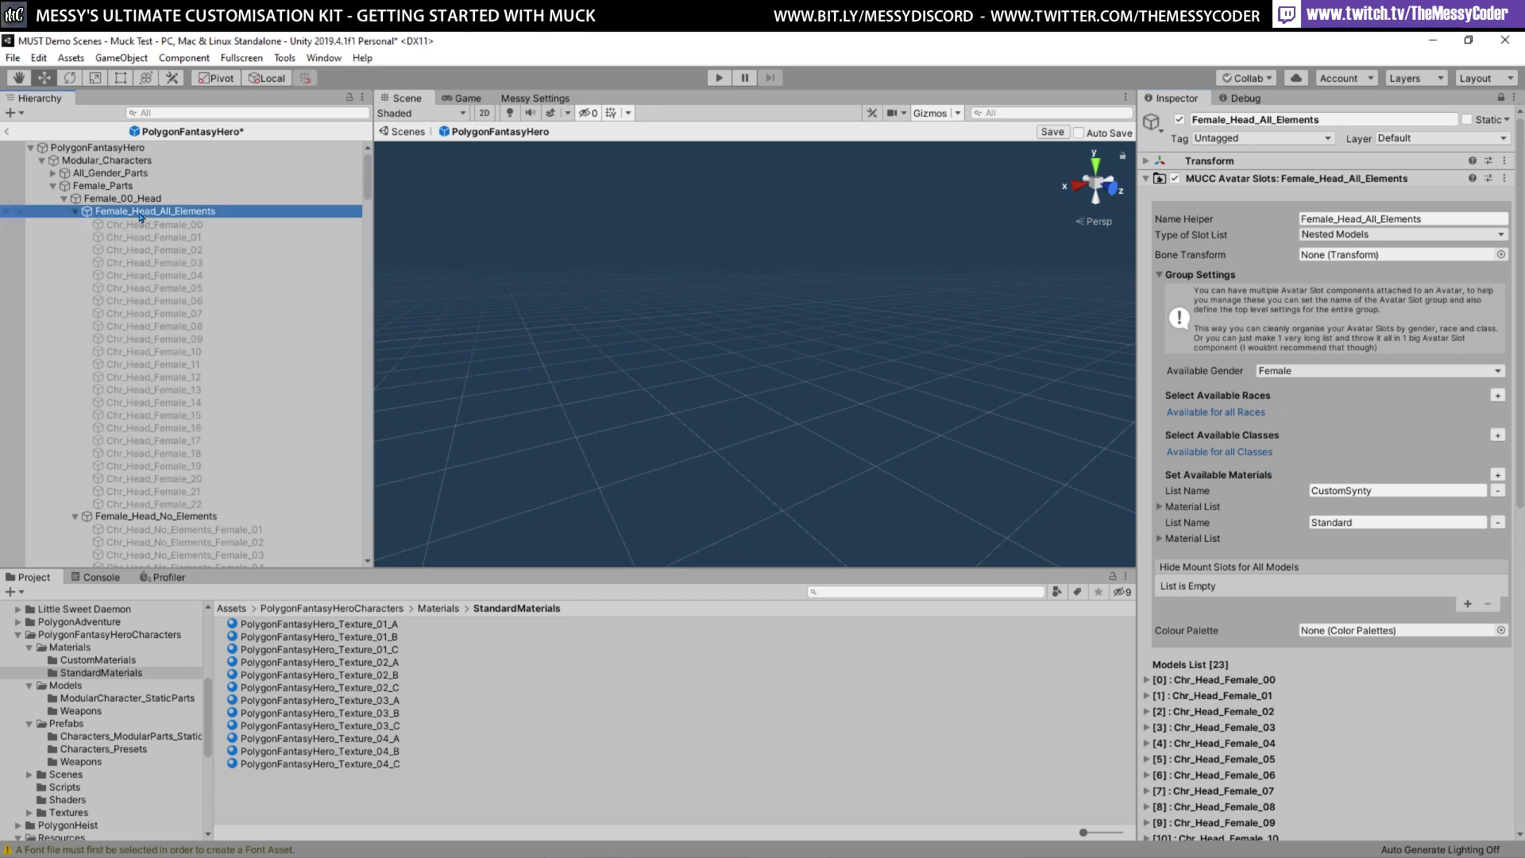
left_click(74, 213)
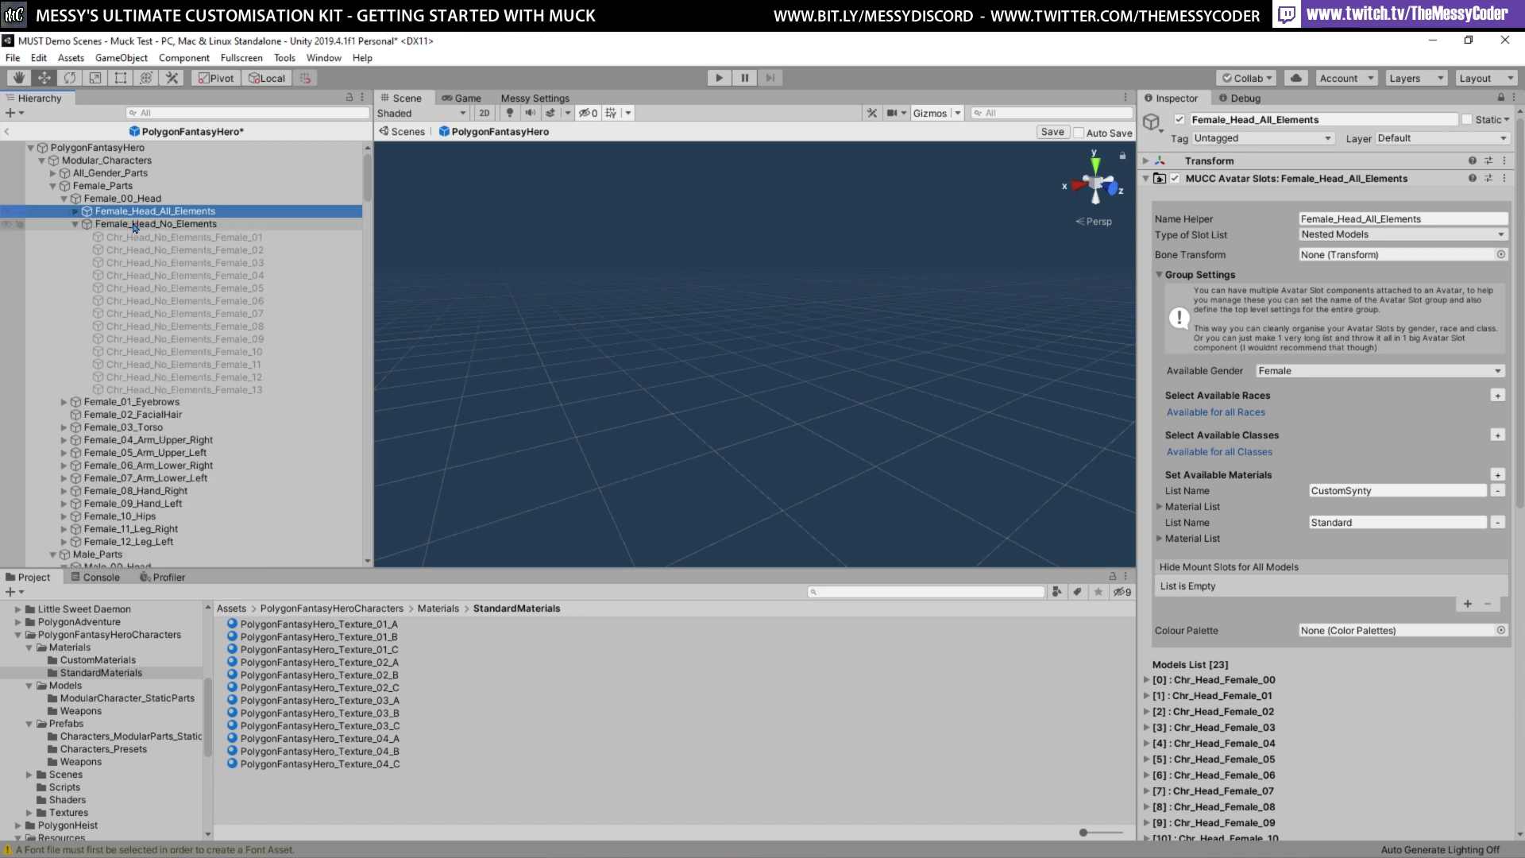
left_click(1499, 98)
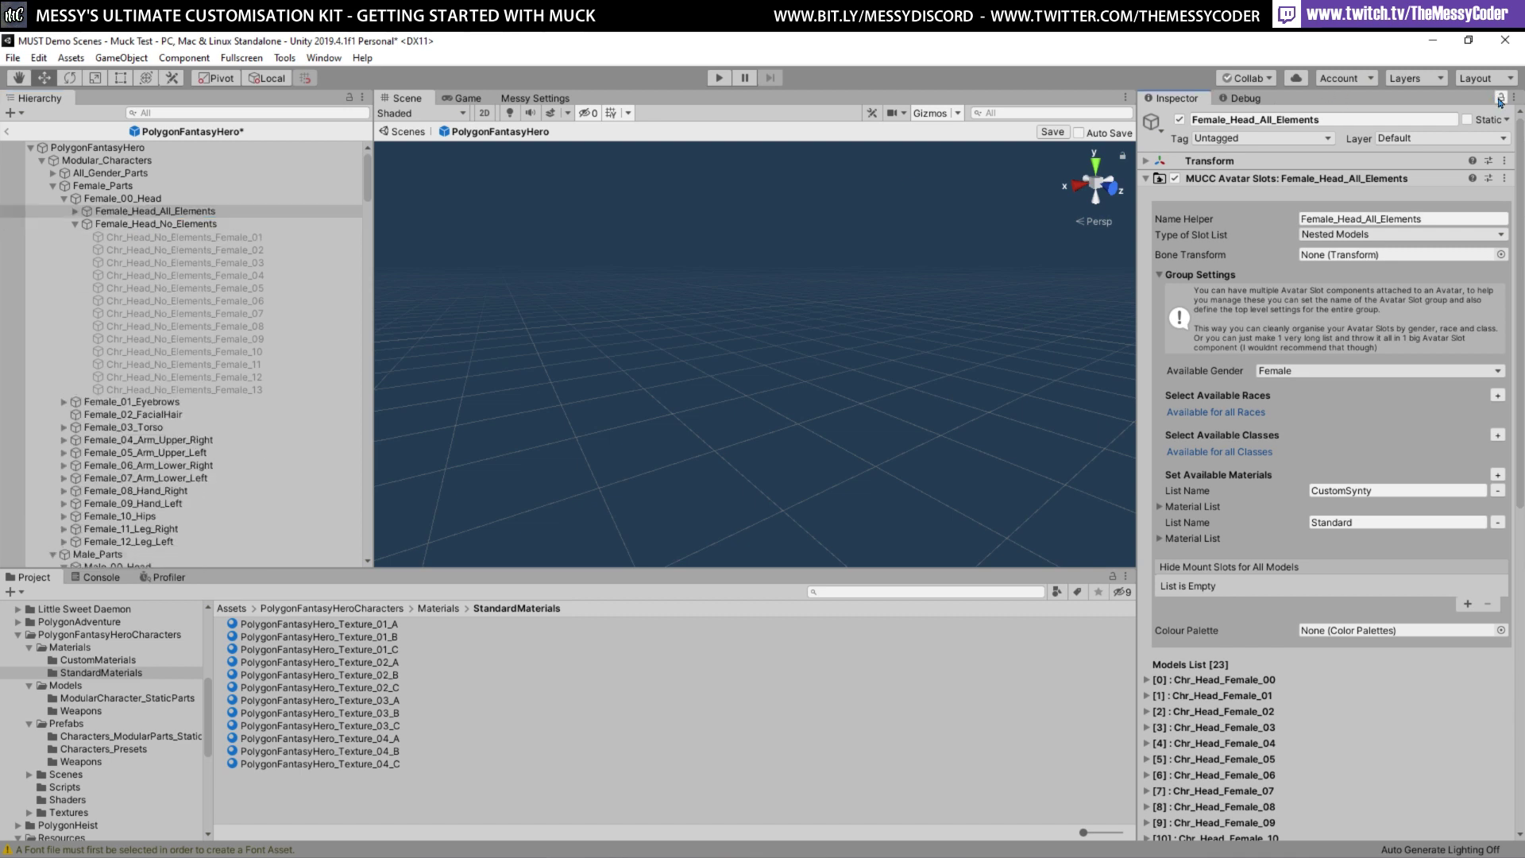
left_click(198, 225)
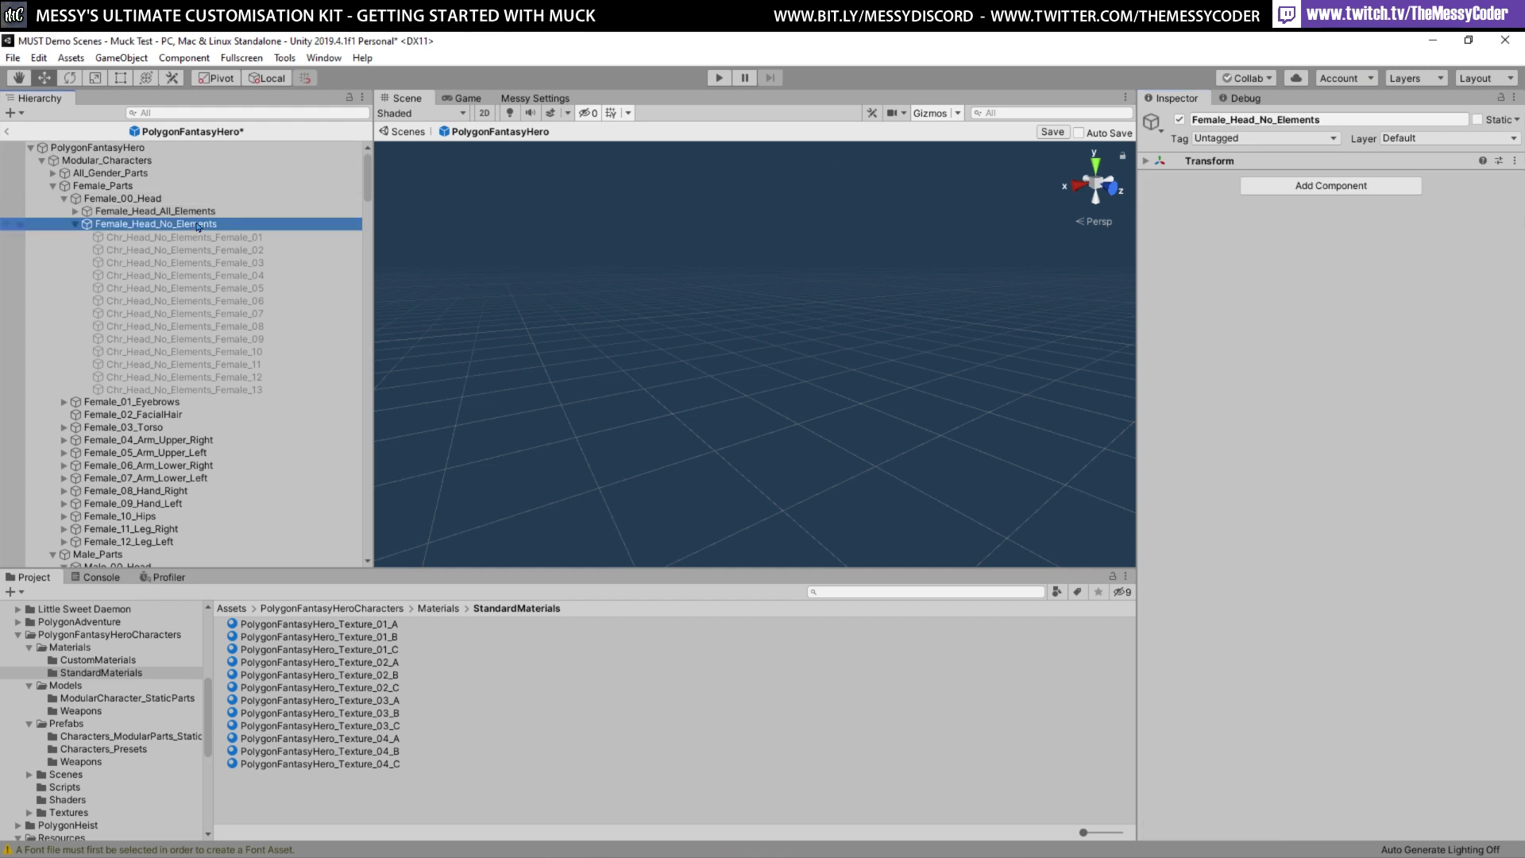
left_click(1287, 188)
left_click(1288, 236)
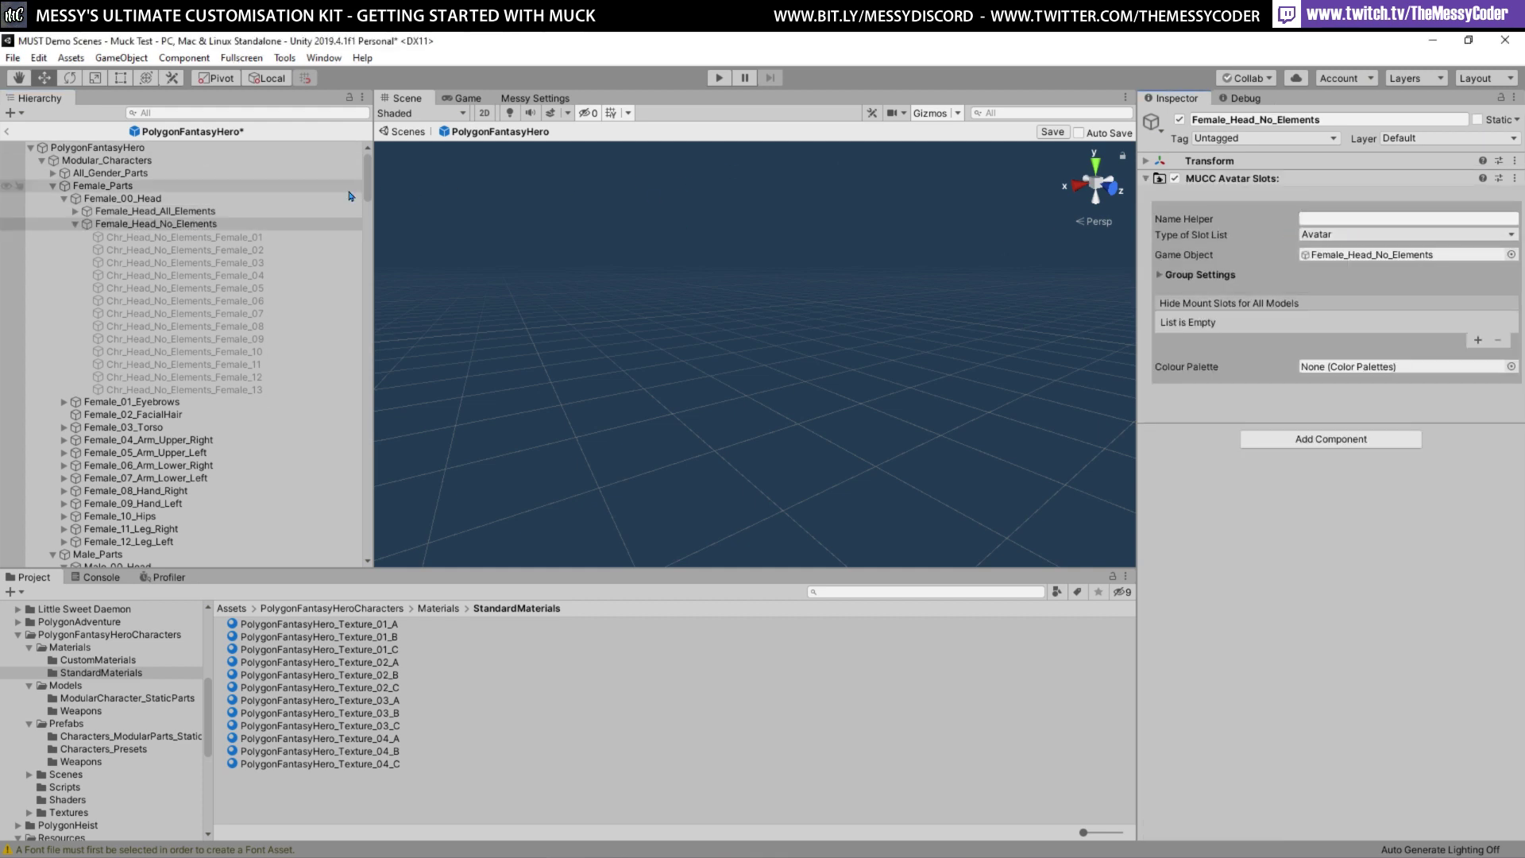
Set the new component's Name Helper to Female_Head_No_Elements and its slot list type to Nested Models
left_click(172, 228)
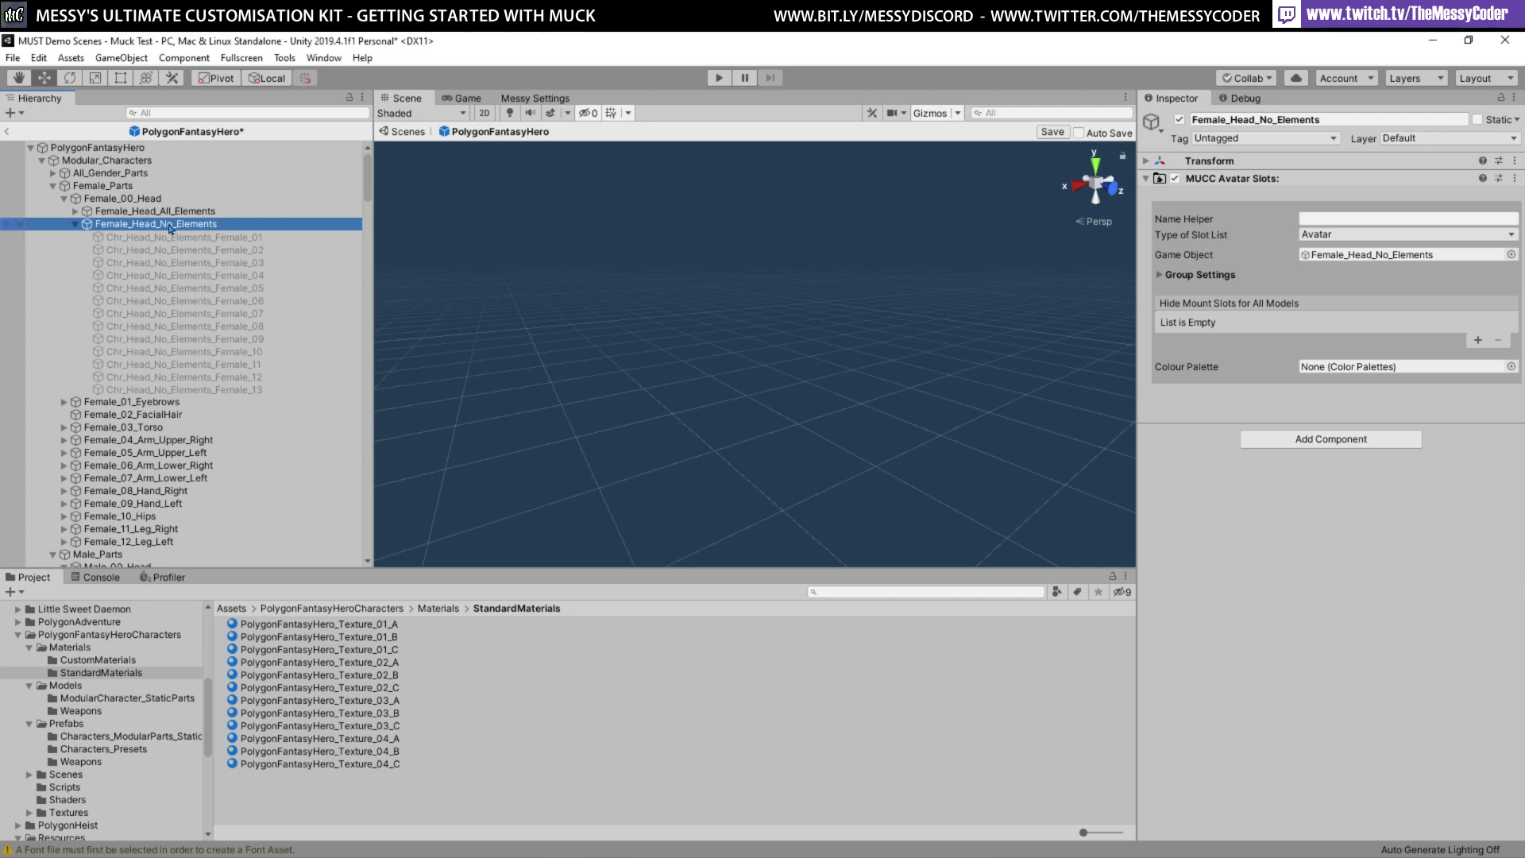
left_click(165, 225)
key("ctrl+c")
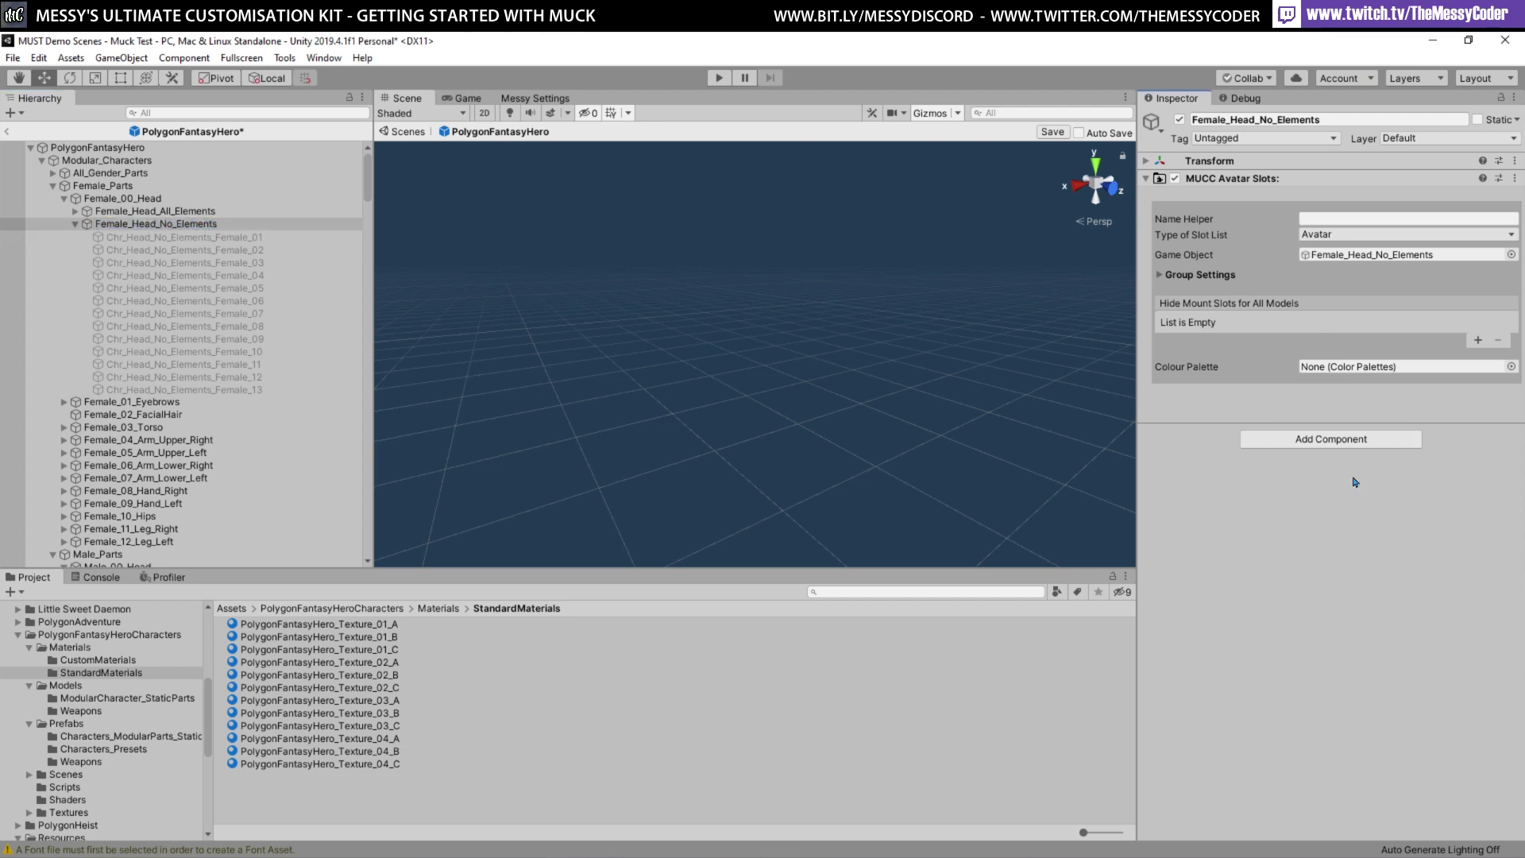
left_click(1335, 219)
key("ctrl+v")
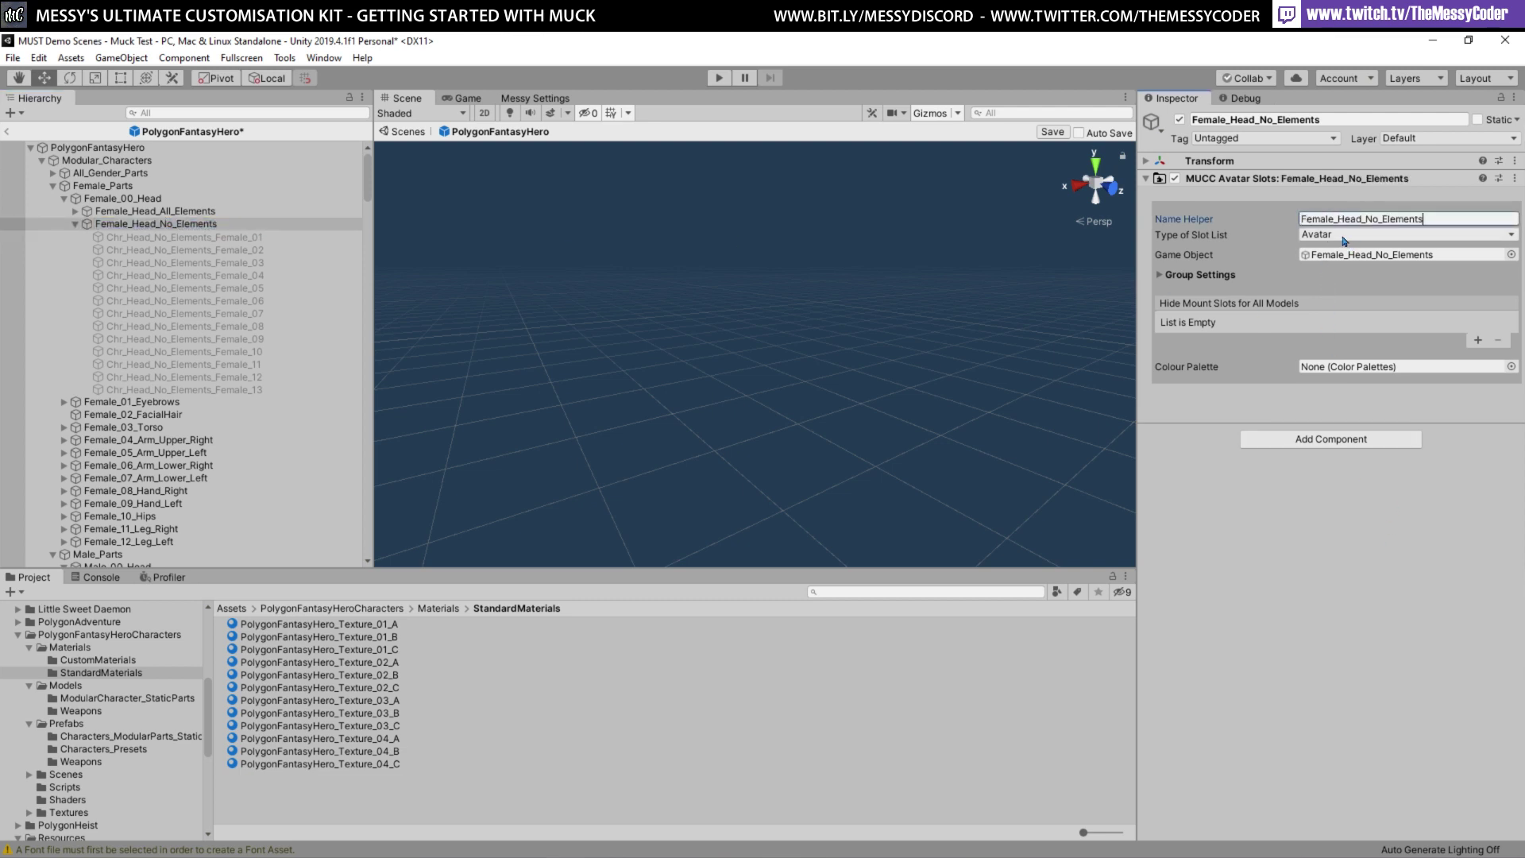
left_click(1344, 236)
left_click(1360, 268)
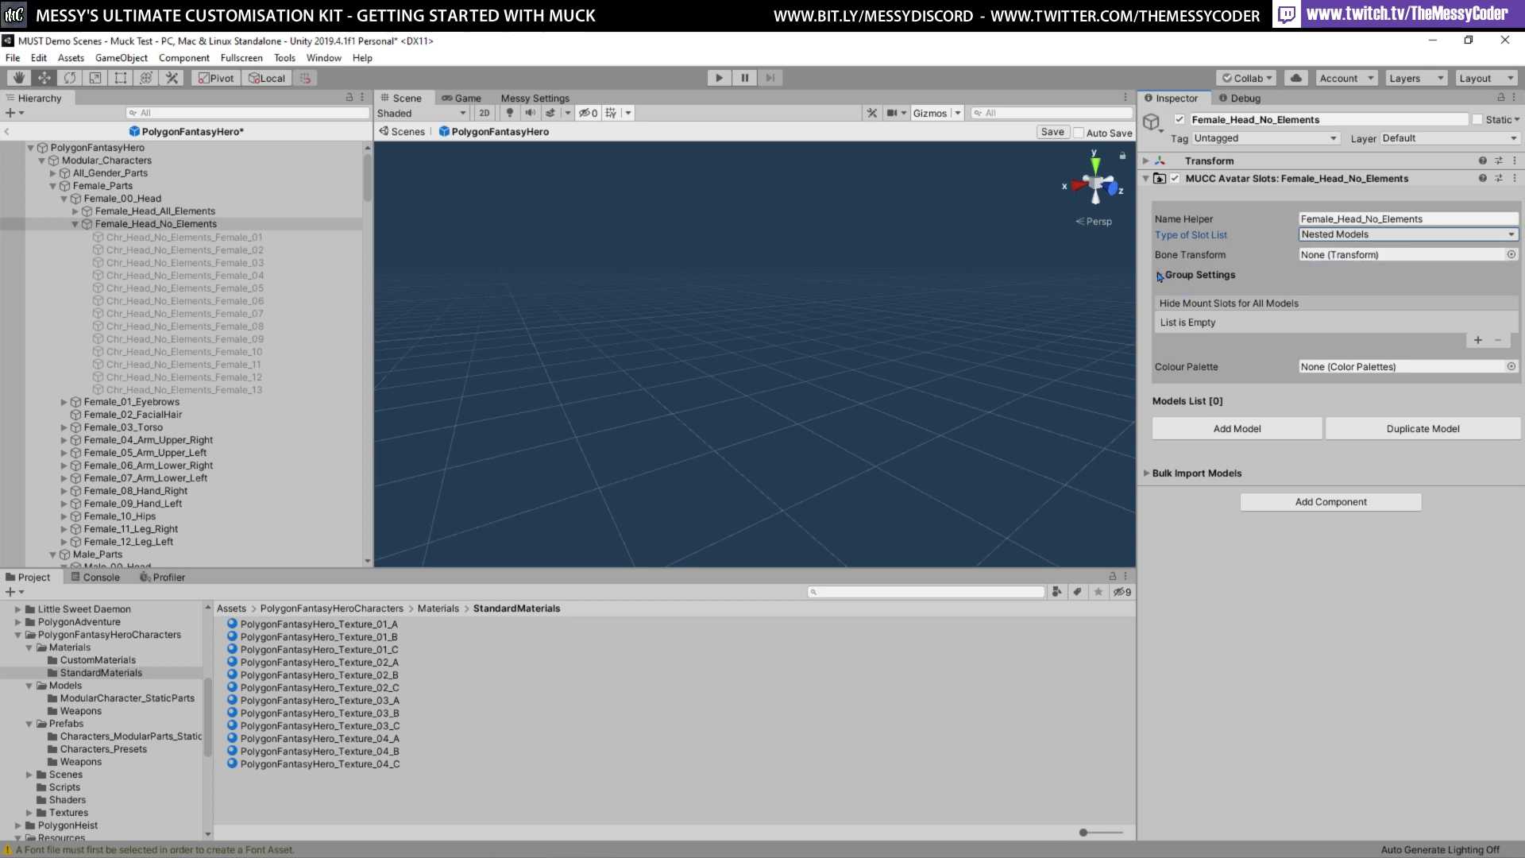
In the Group Settings of Female_Head_No_Elements, set the available gender to Female and add an available materials list
left_click(1159, 276)
left_click(1286, 371)
left_click(1295, 423)
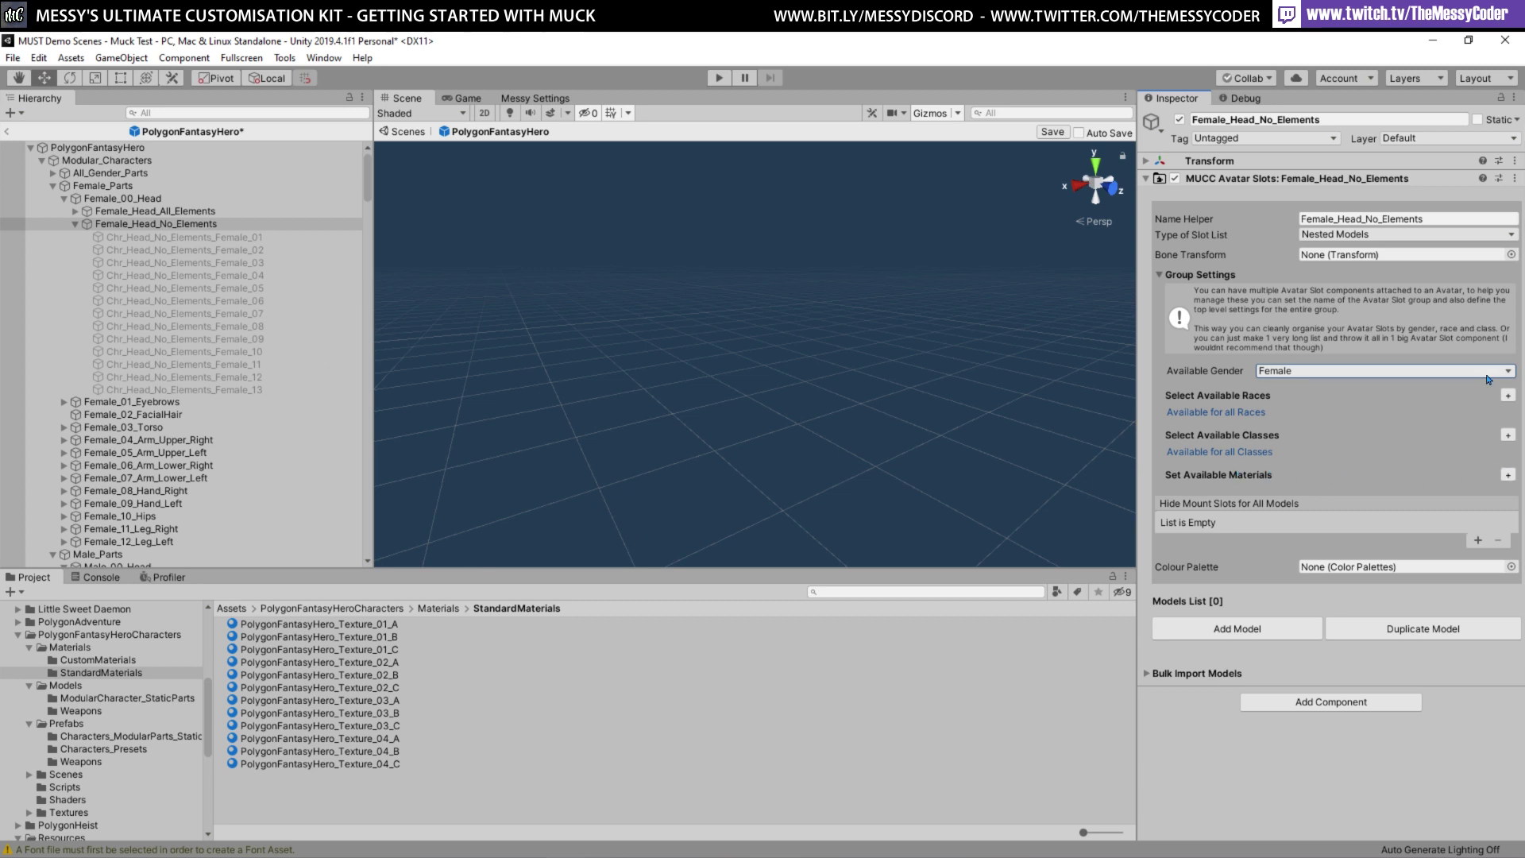
left_click(1508, 475)
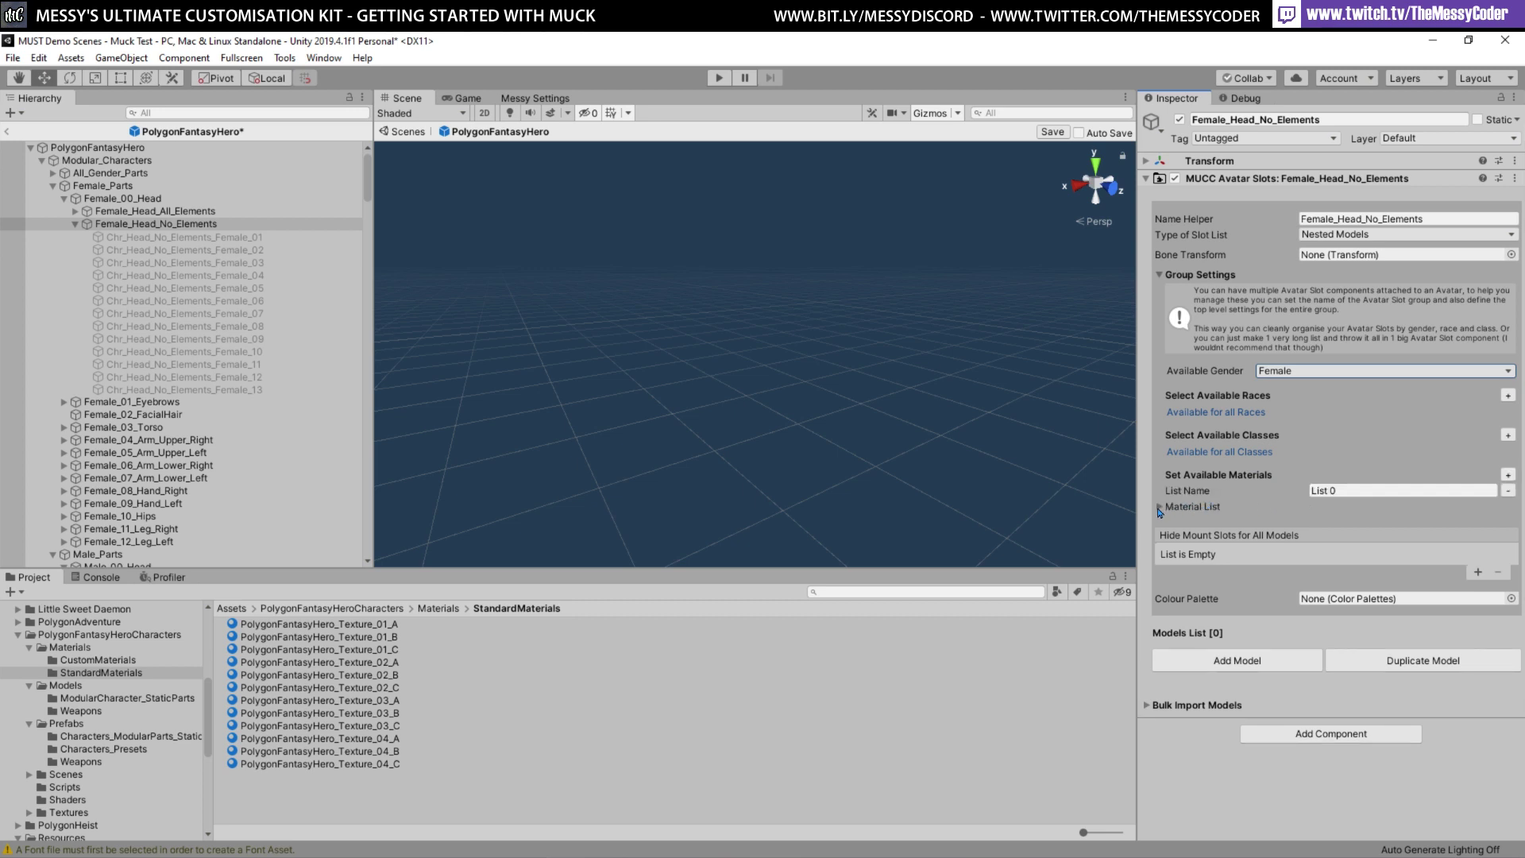
Name the available materials list Synty and fill it with the custom materials FantasyHero_01 to FantasyHero_20
left_click(1331, 491)
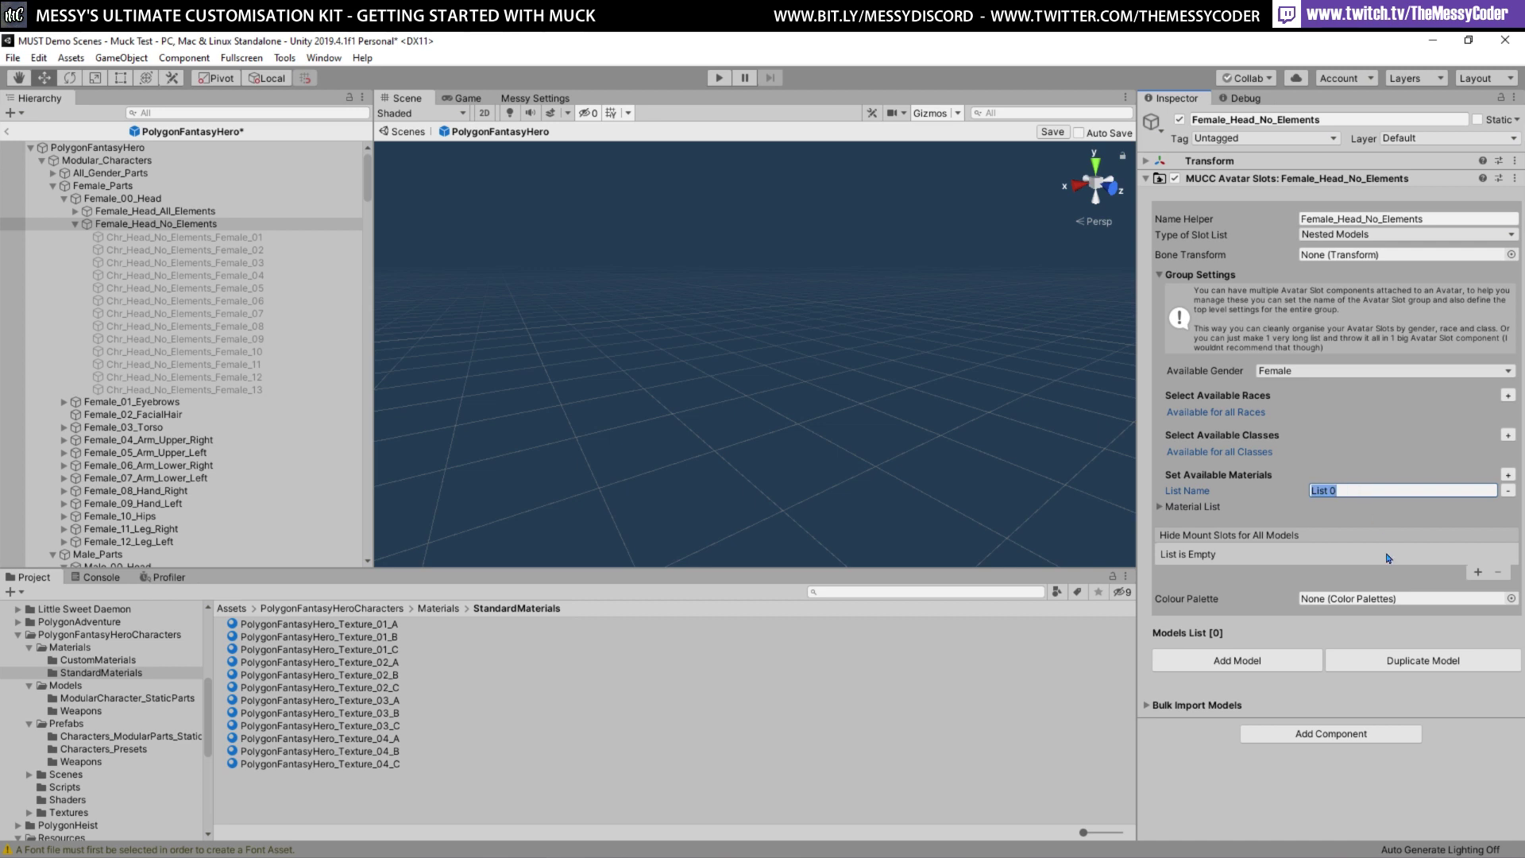
type("s")
type("Synty")
left_click(1161, 506)
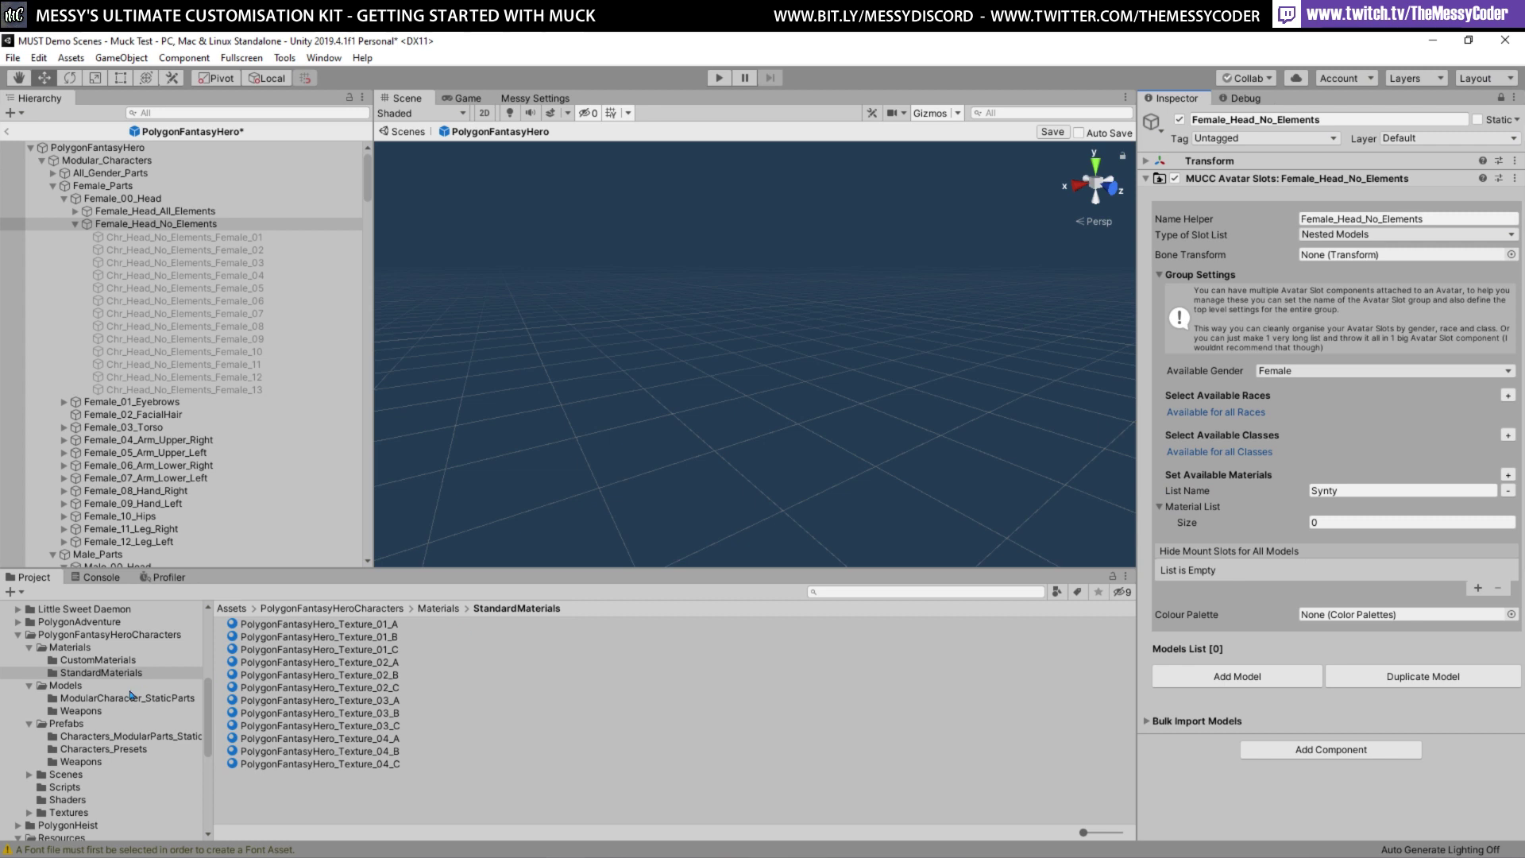
left_click(97, 660)
left_click(280, 629)
scroll(383, 732, "down", 2)
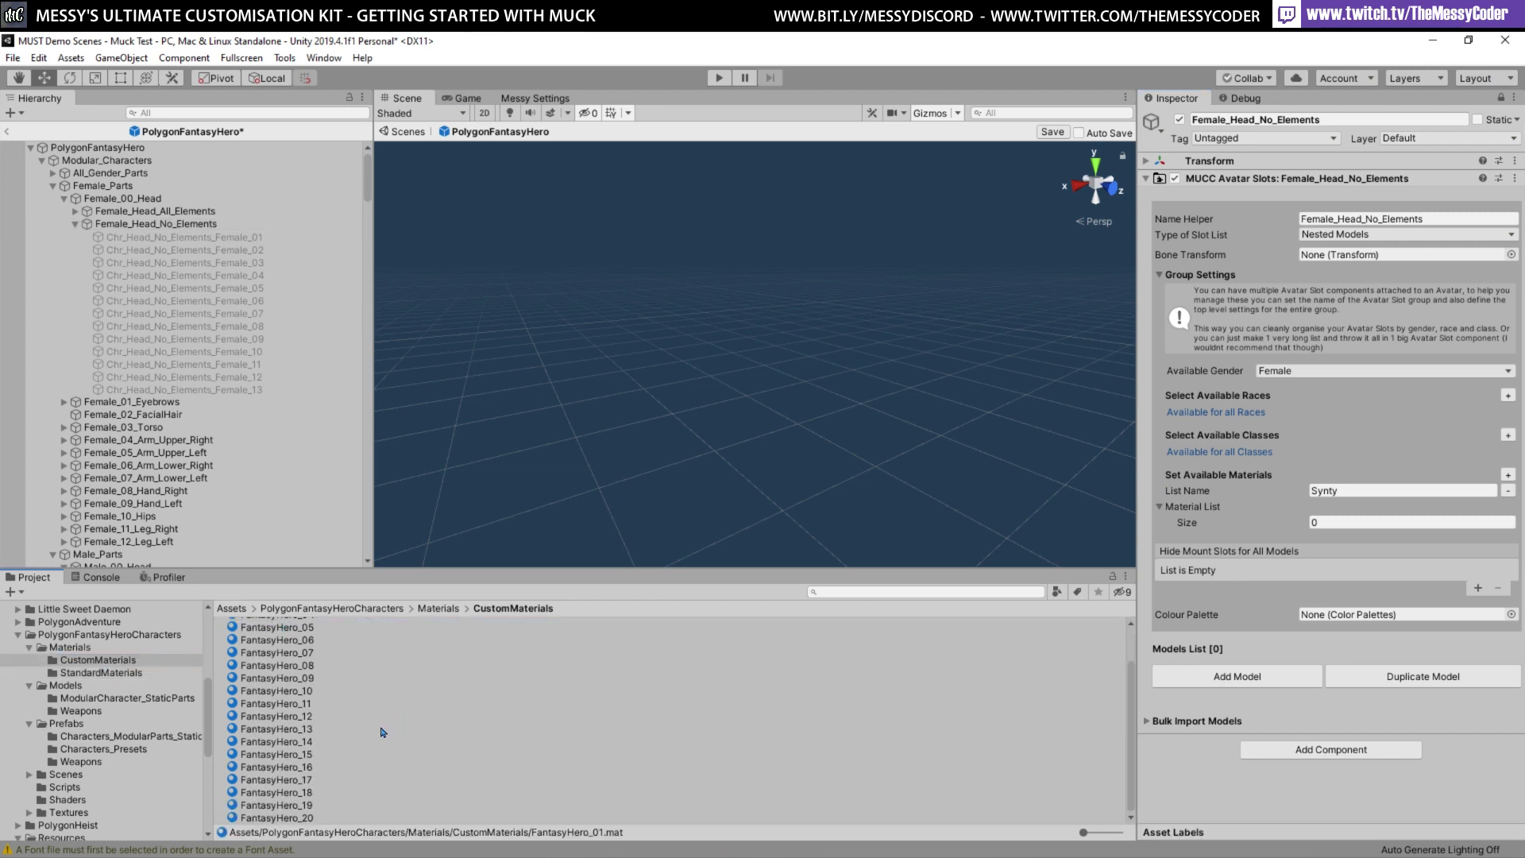
left_click(280, 818, "shift")
left_click_drag(270, 745, 1318, 516)
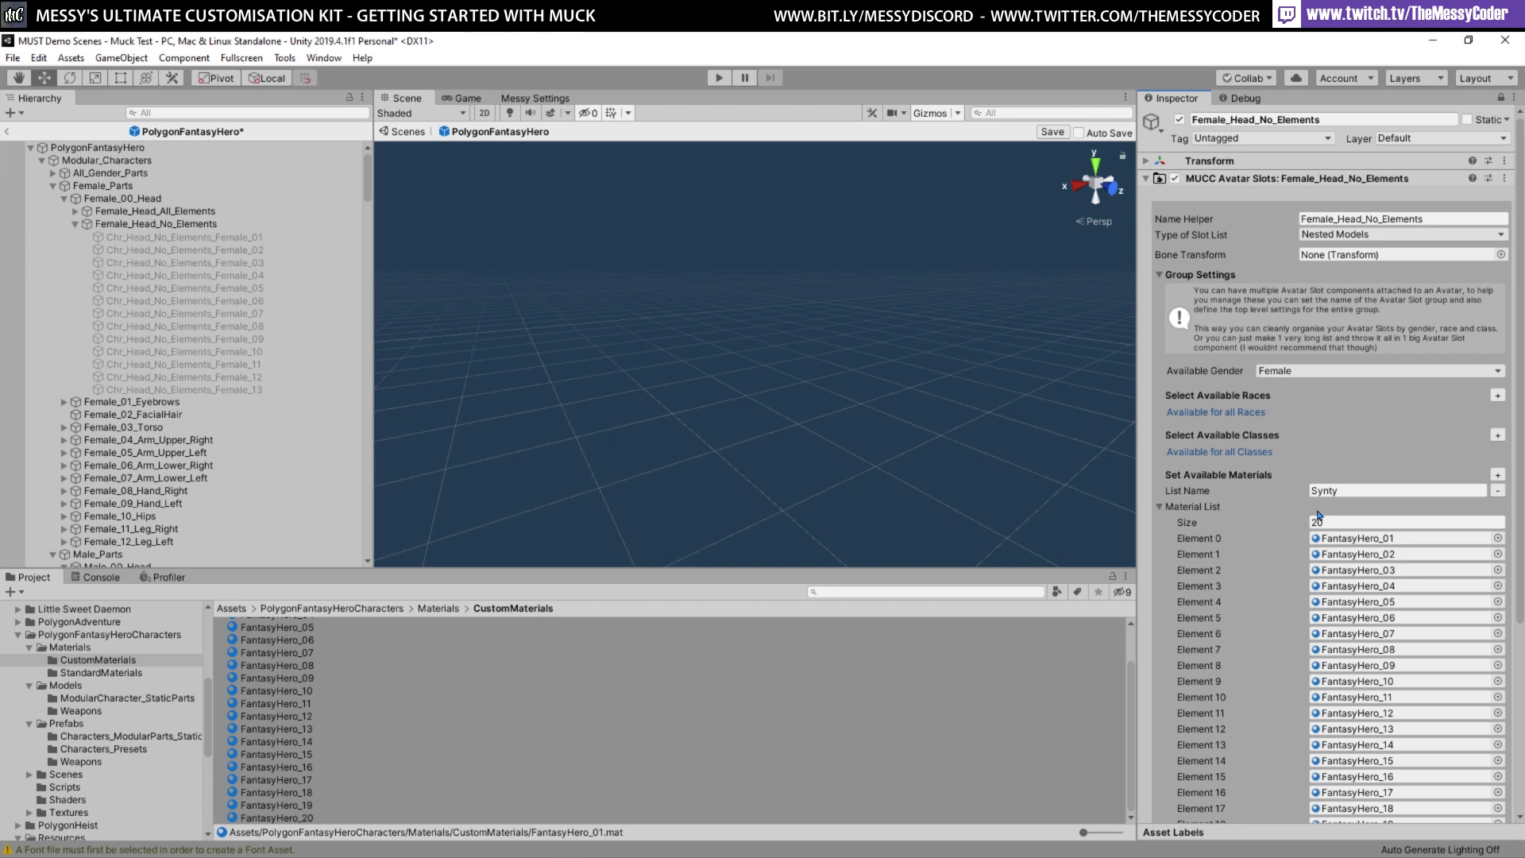
left_click(1159, 507)
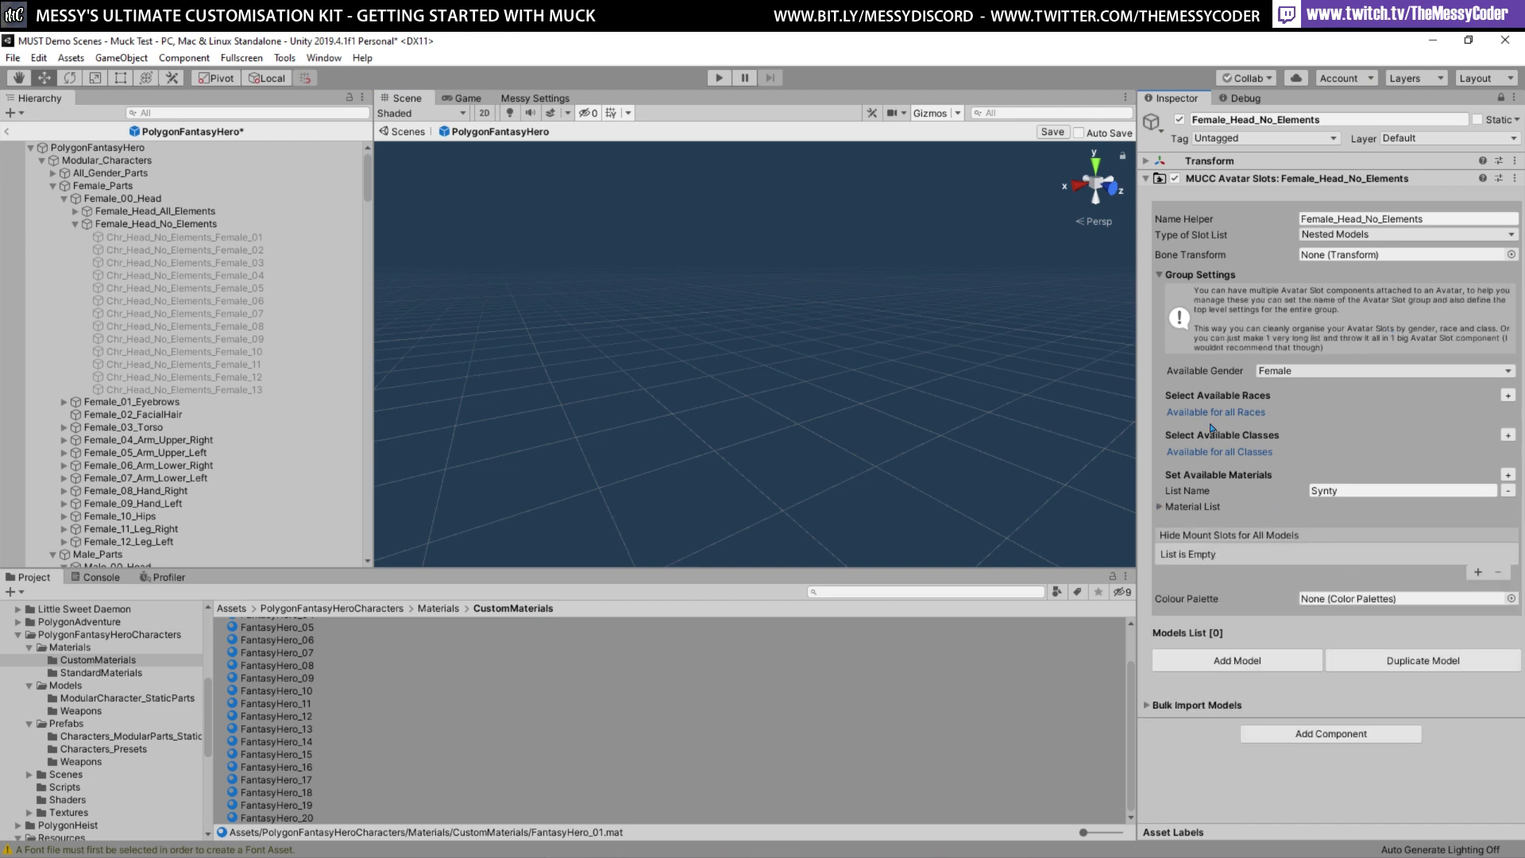
left_click(1159, 276)
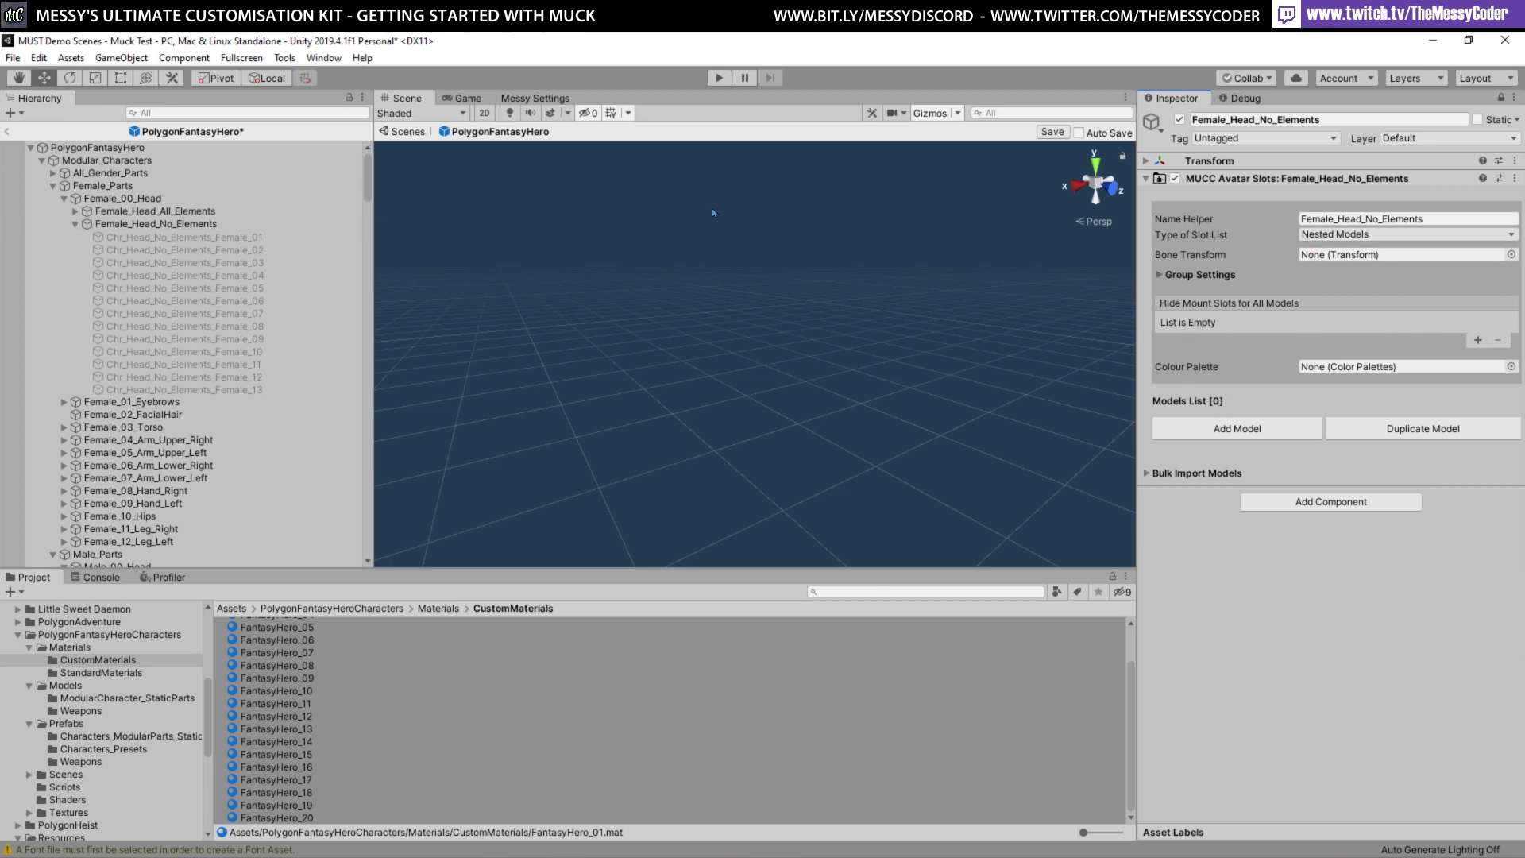
For all models of Female_Head_No_Elements, hide the mount slots 102 Hair, 103 Eyebrows, 104 Facial Hair and 106 Head Coverings
left_click(1478, 340)
left_click(1284, 324)
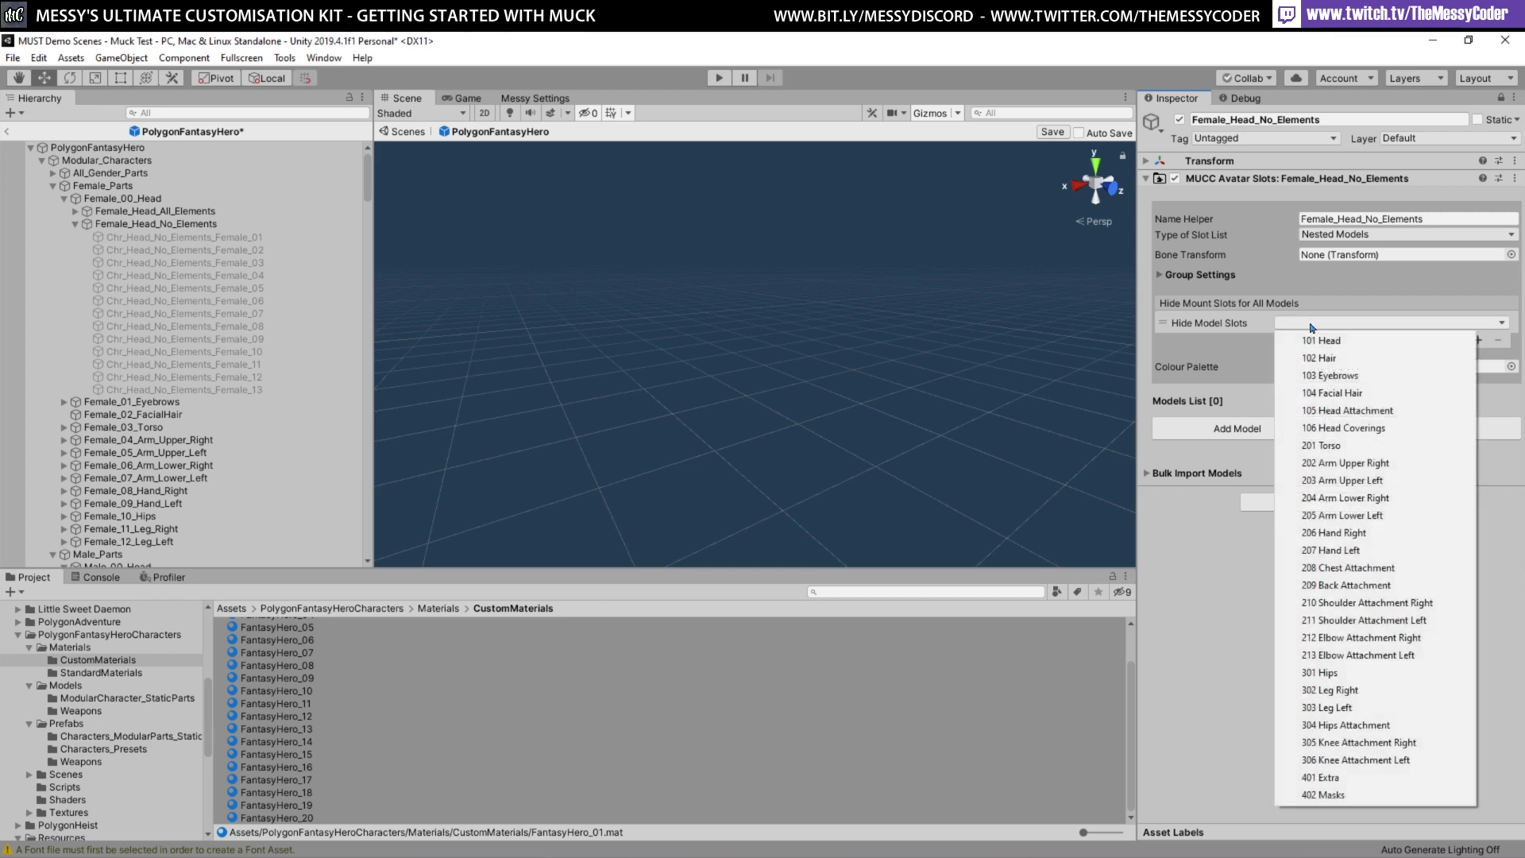
left_click(1341, 359)
left_click(1478, 341)
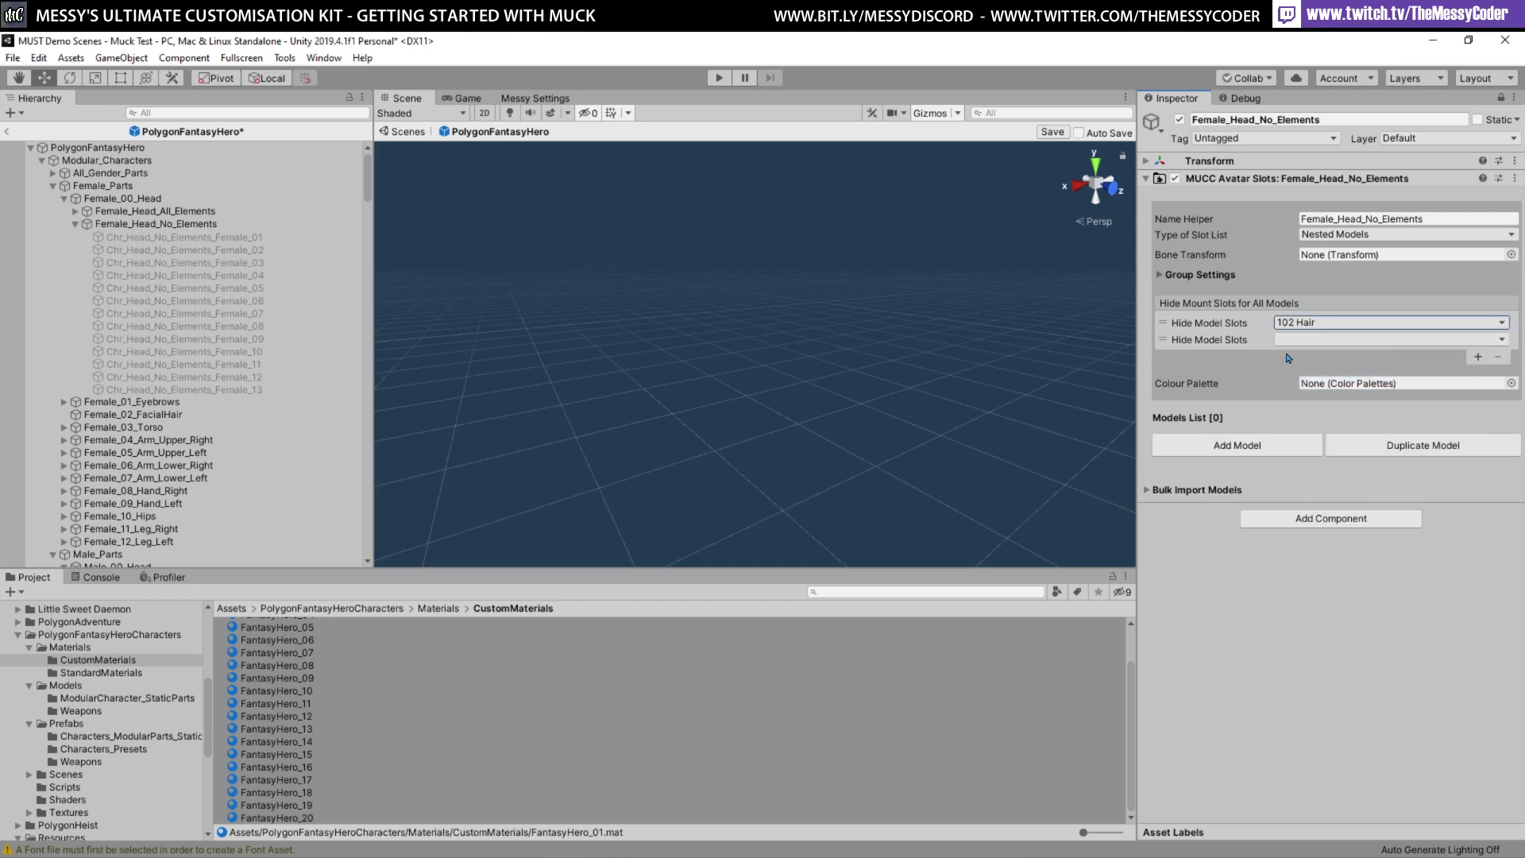
left_click(1299, 340)
left_click(1332, 391)
left_click(1478, 356)
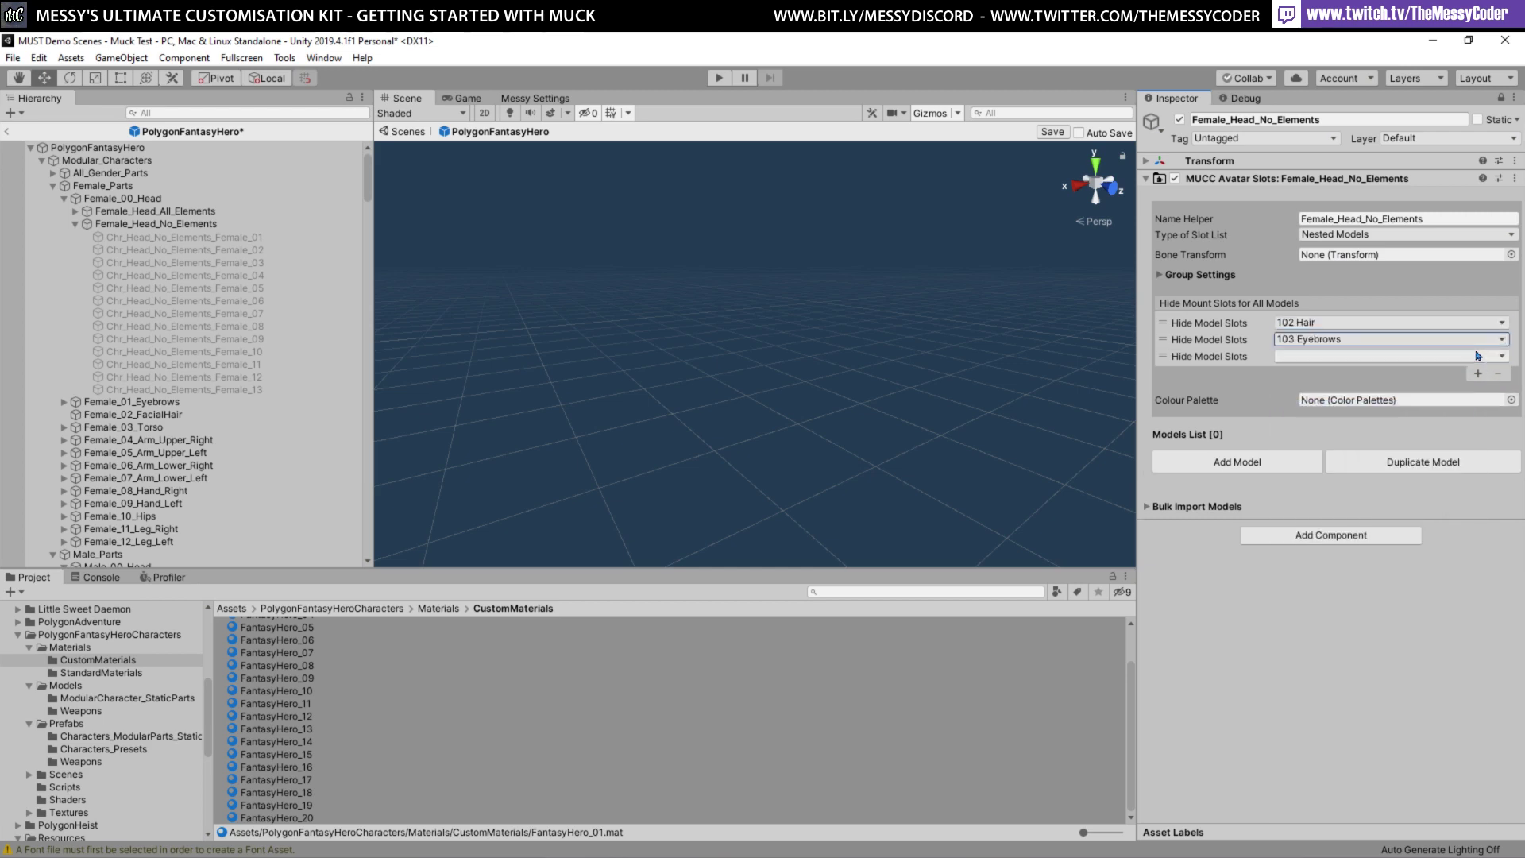
left_click(1365, 357)
left_click(1341, 427)
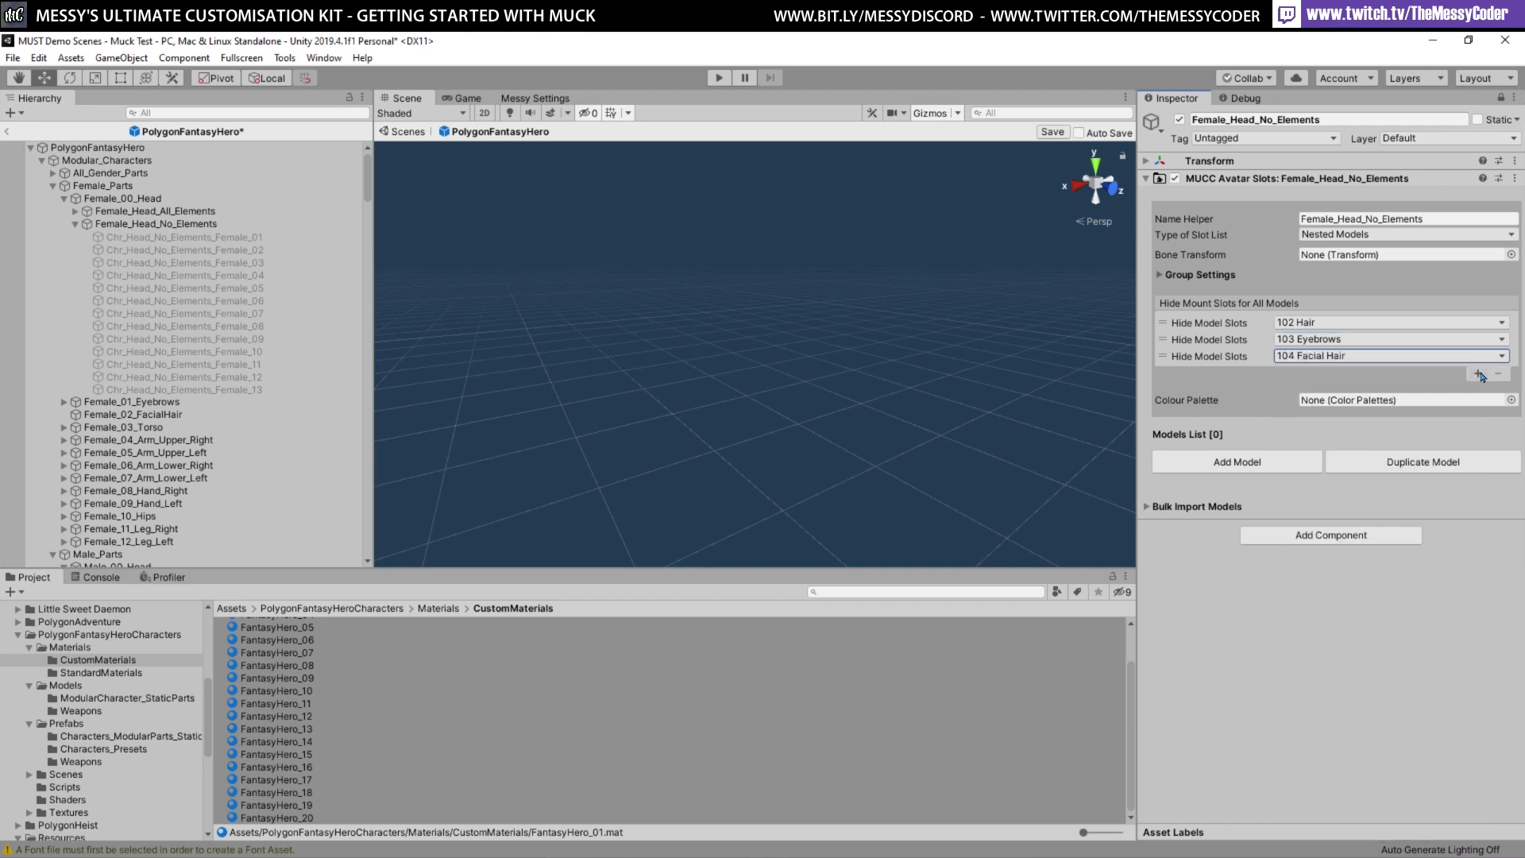
left_click(1479, 373)
left_click(1322, 373)
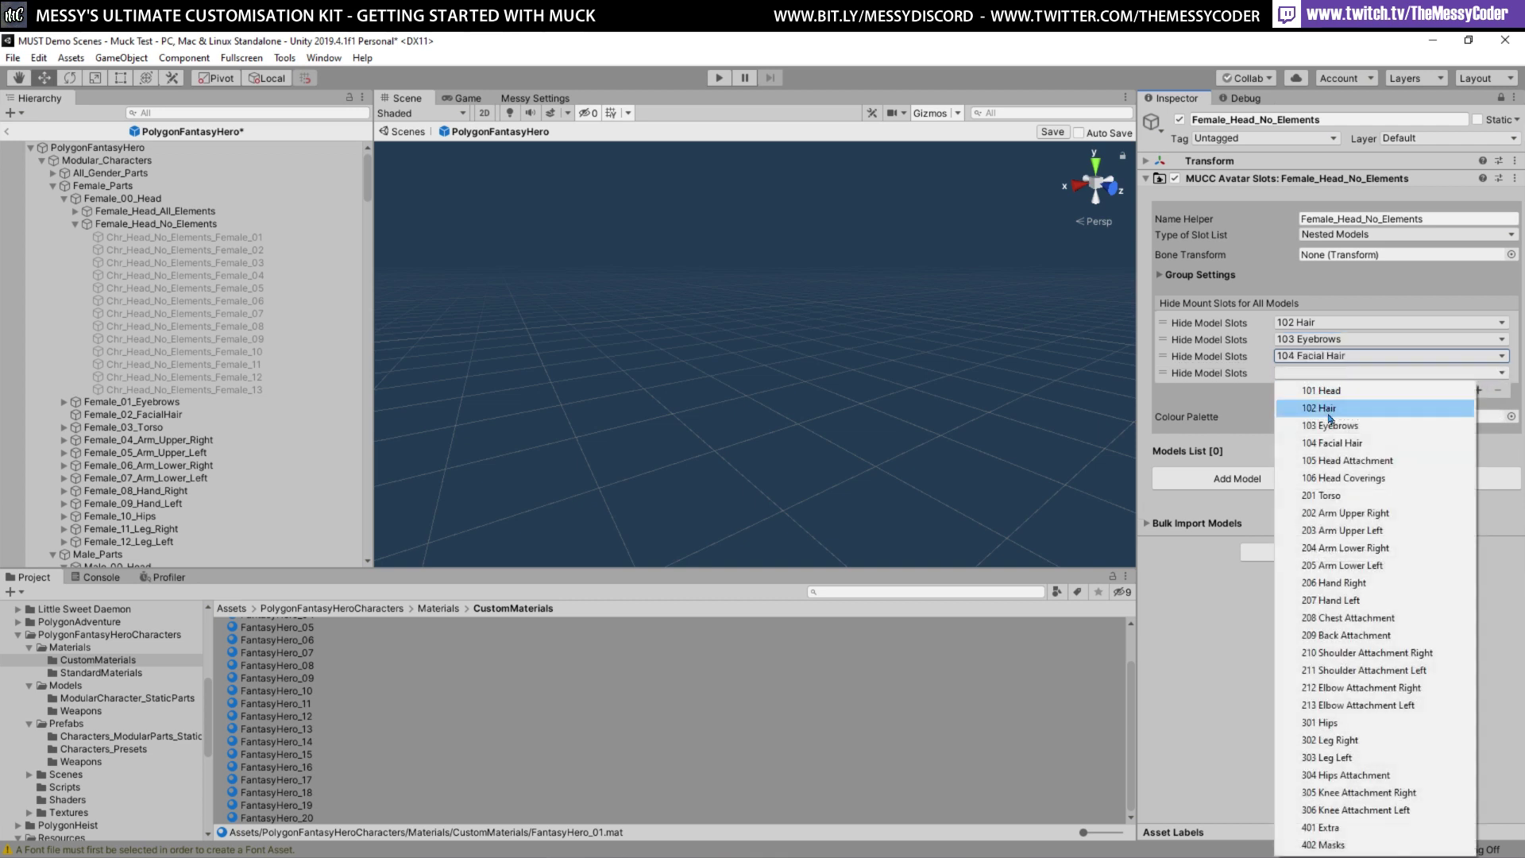
left_click(1363, 478)
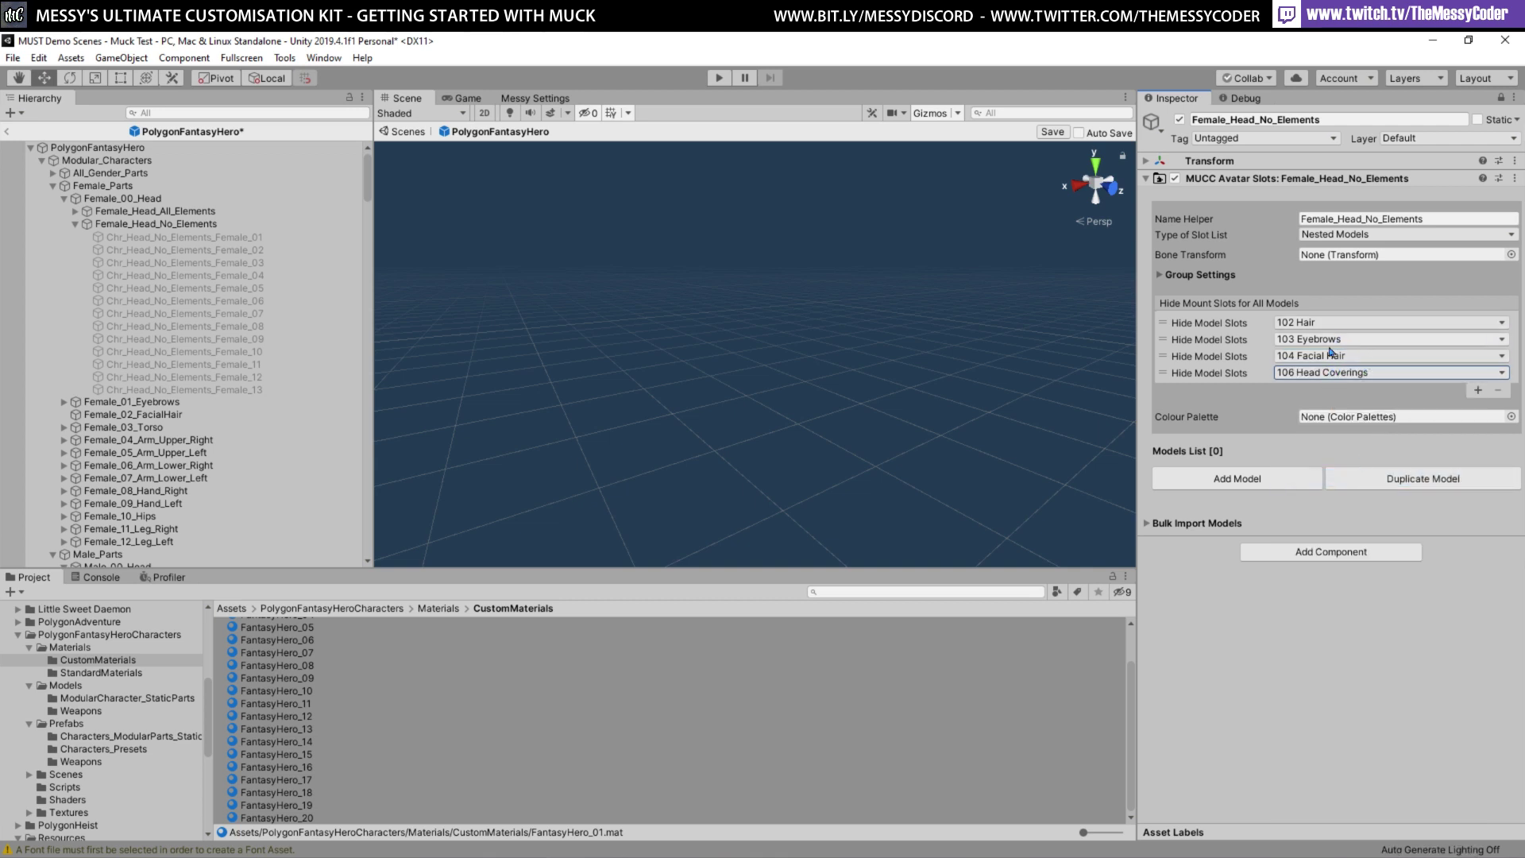
Assign the Synty material list in the Bulk Import Models settings
left_click(1147, 524)
scroll(1303, 556, "down", 1)
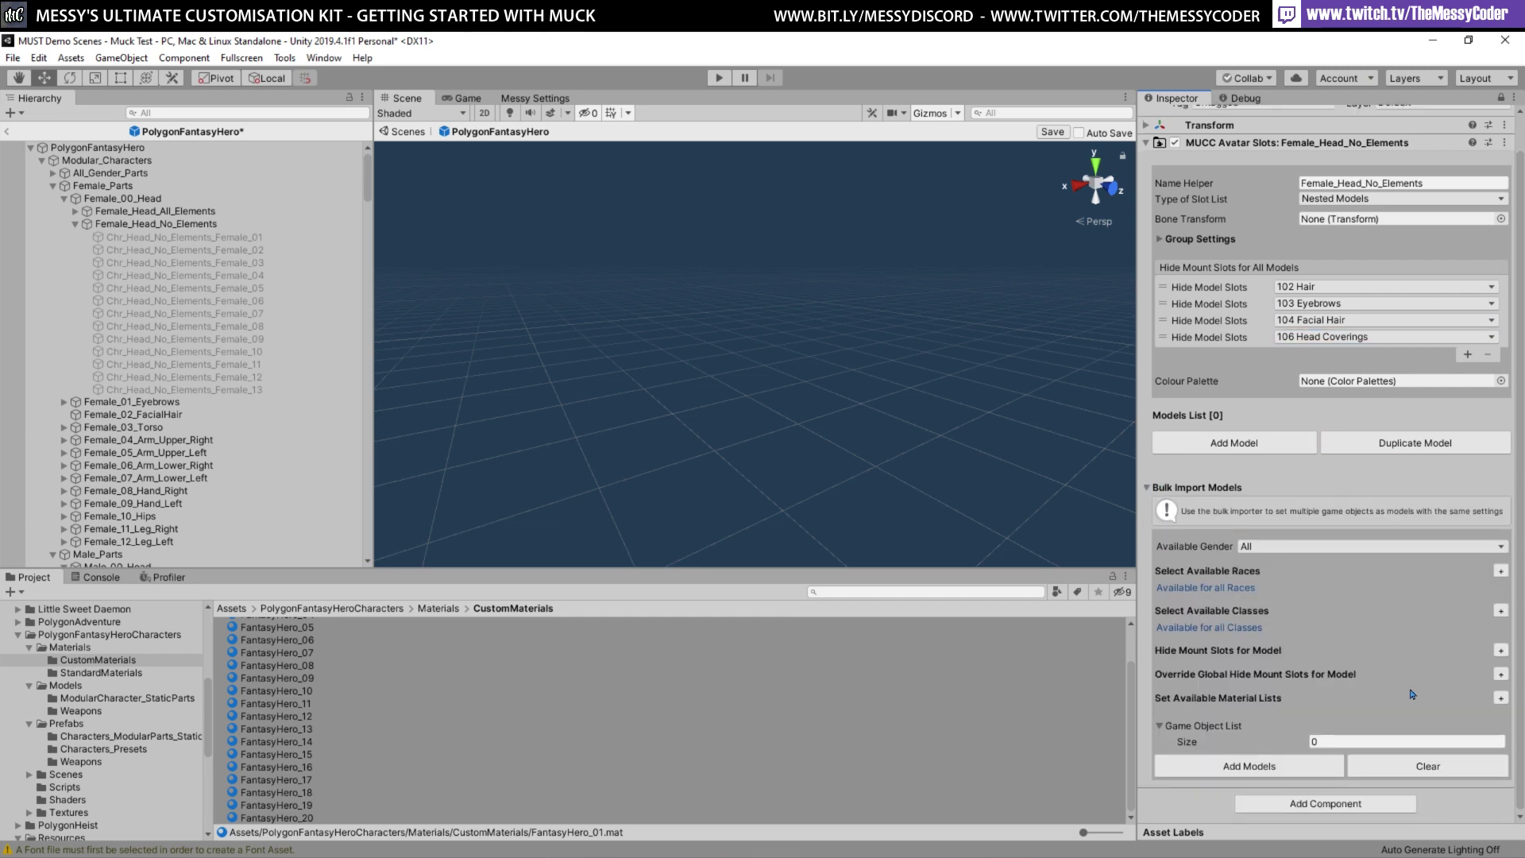
left_click(1501, 698)
left_click(1271, 714)
left_click(1250, 725)
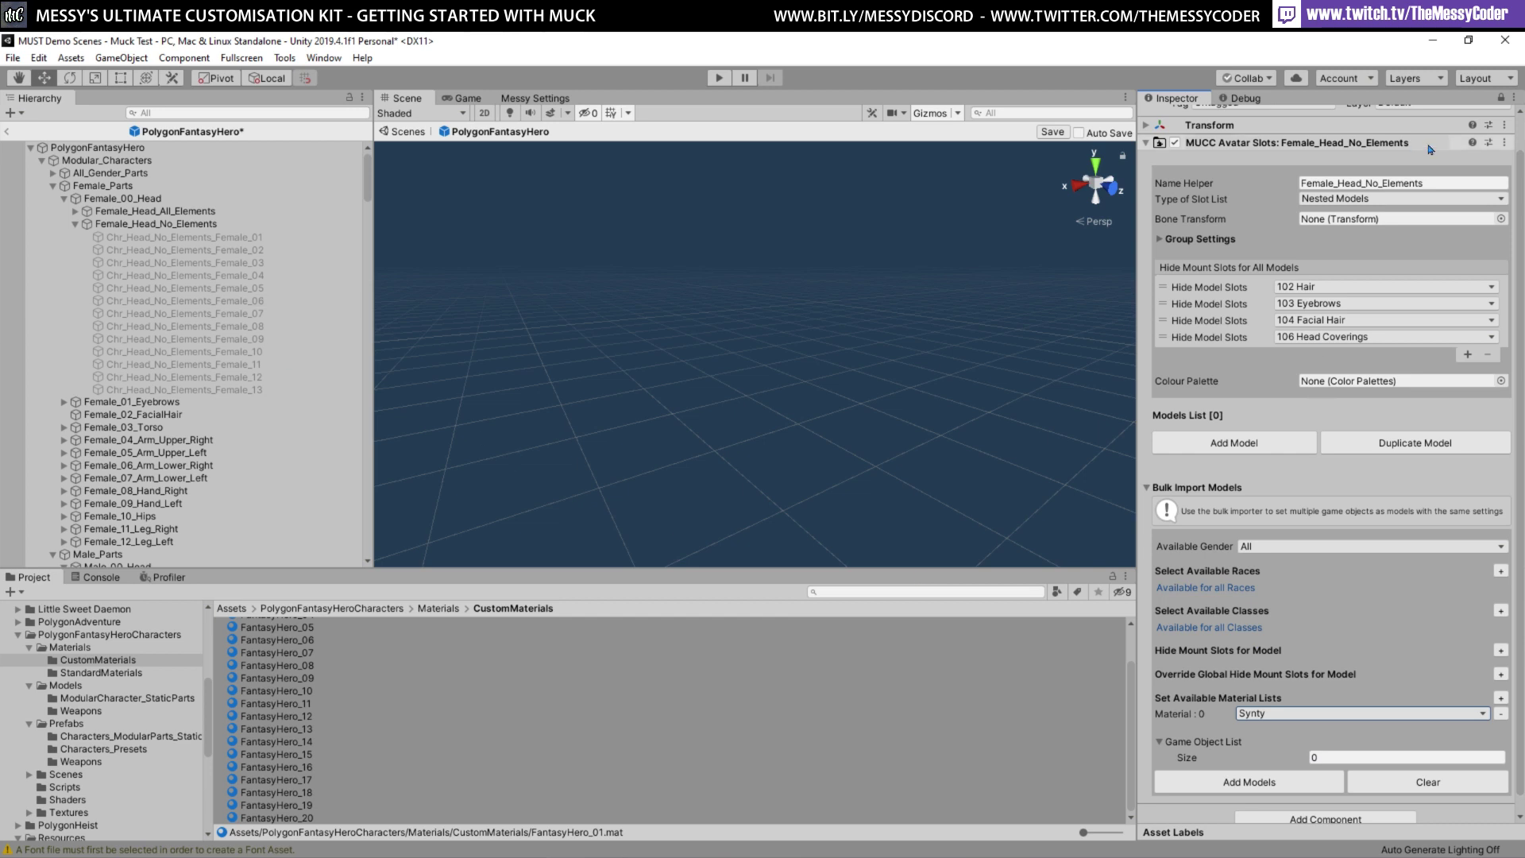
Put Chr_Head_No_Elements_Female_01 to Chr_Head_No_Elements_Female_13 into the bulk import Game Object List
left_click(157, 236)
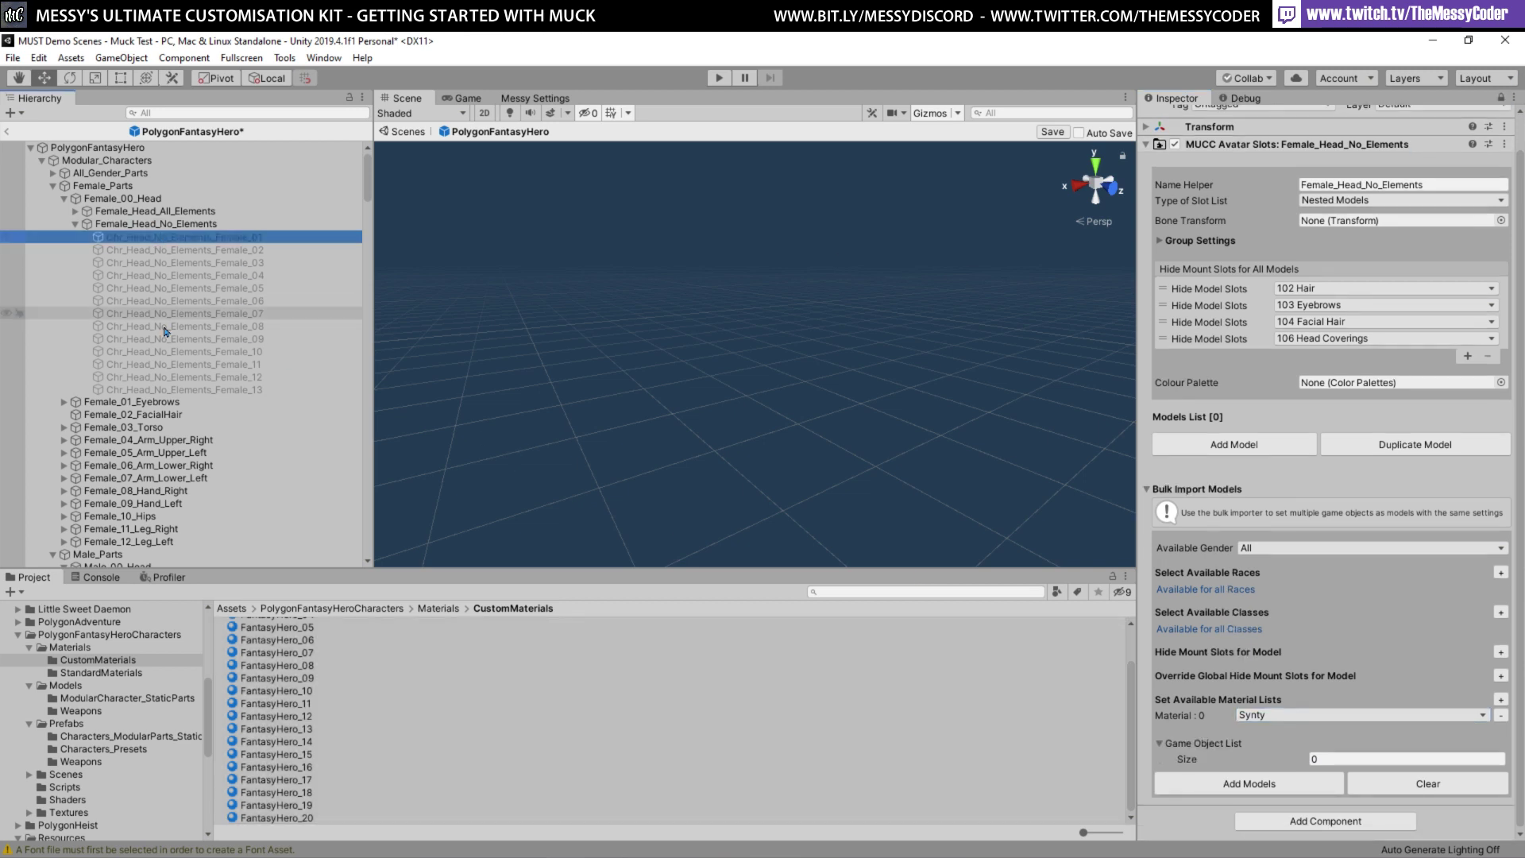
left_click(165, 389, "shift")
left_click_drag(164, 389, 1311, 751)
scroll(1287, 751, "down", 5)
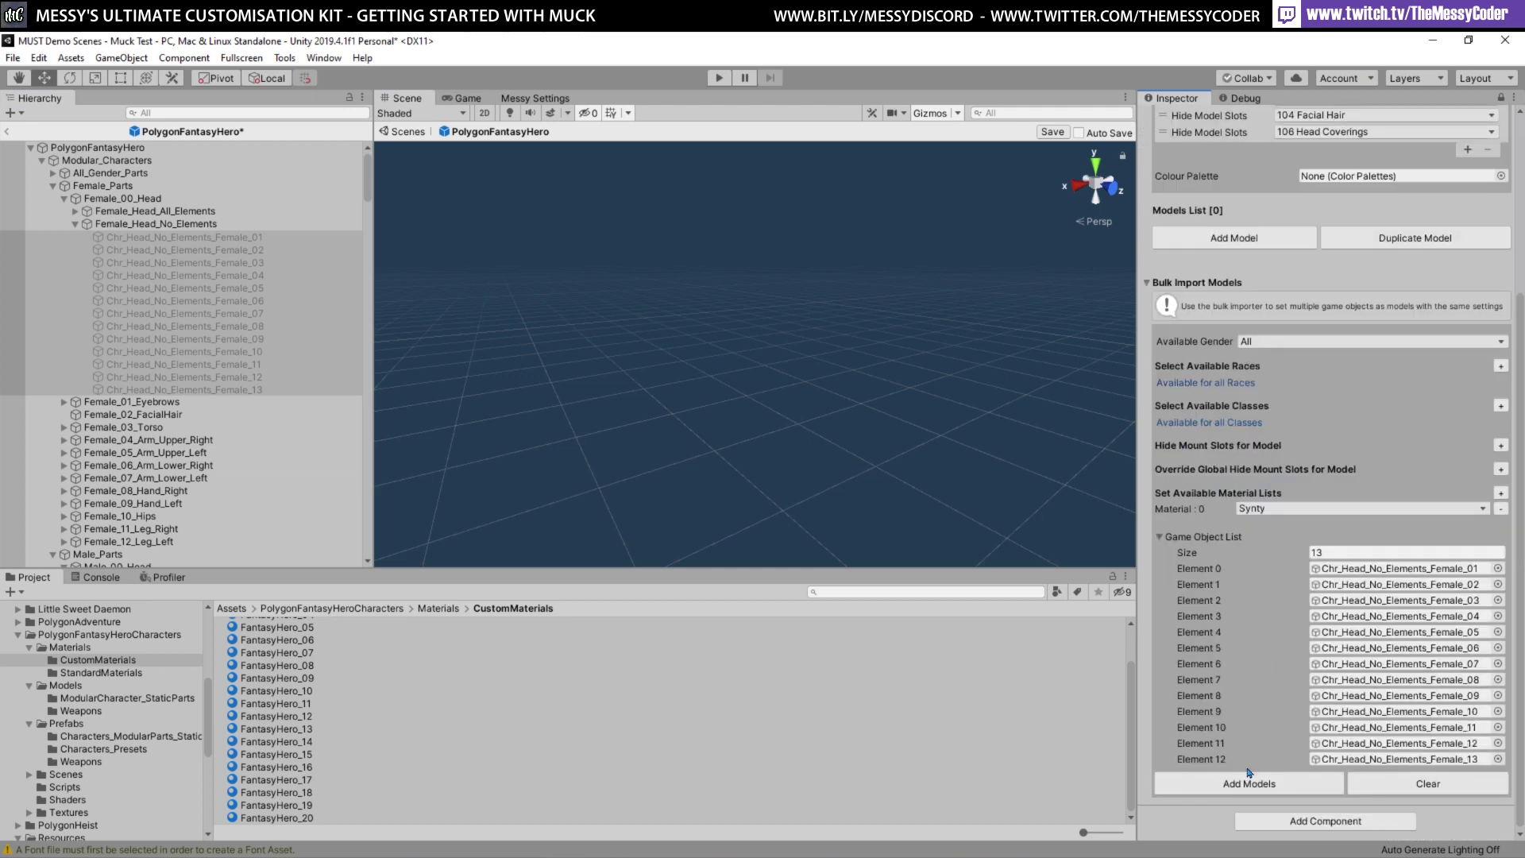
Check the Group Settings of Female_Head_No_Elements and bulk-add the listed heads to the Models List
scroll(1213, 577, "up", 5)
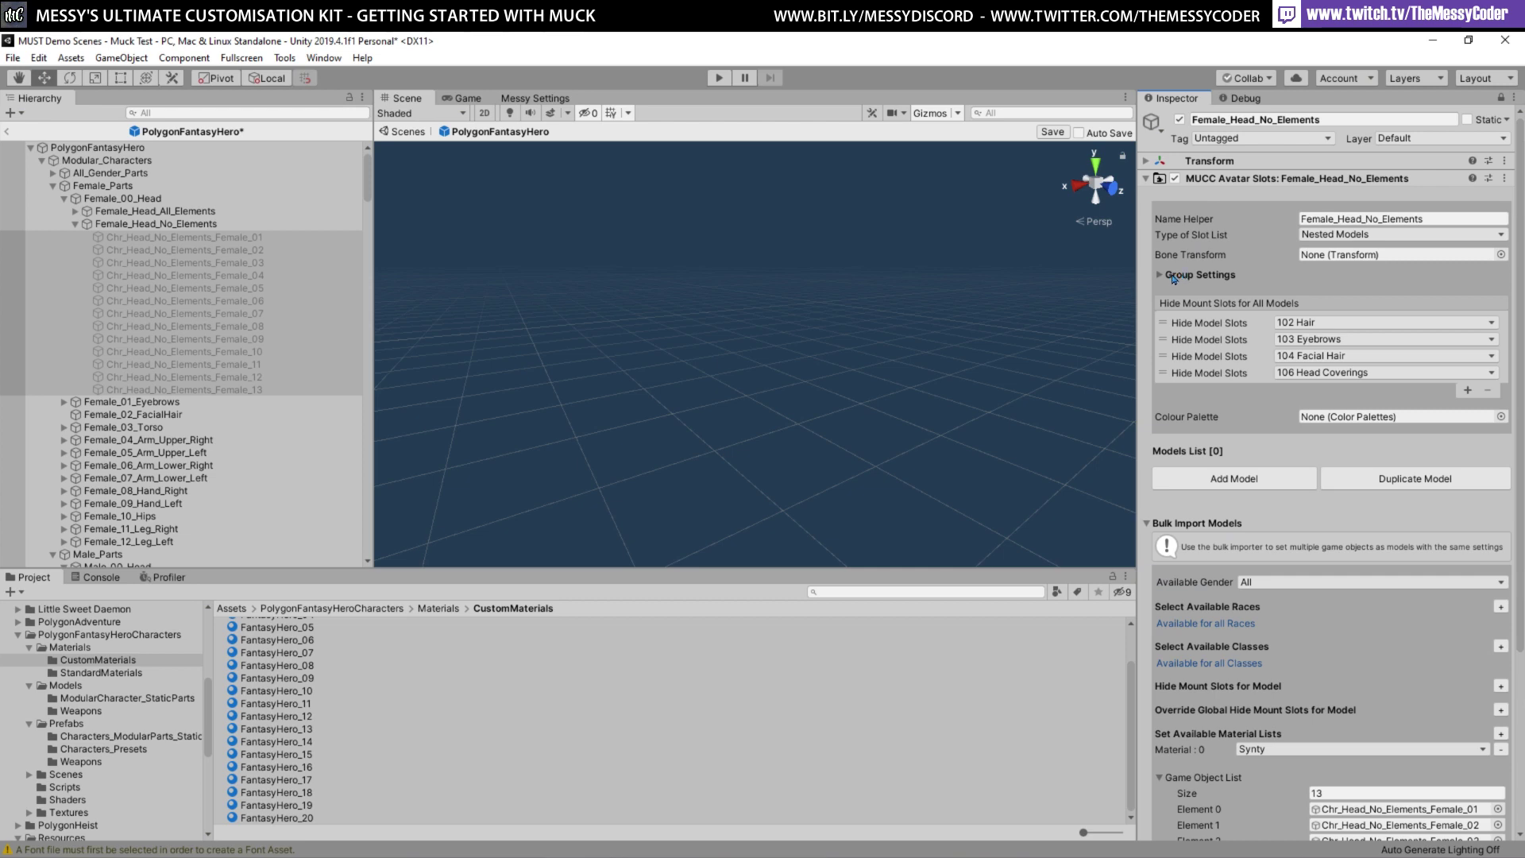
left_click(1160, 275)
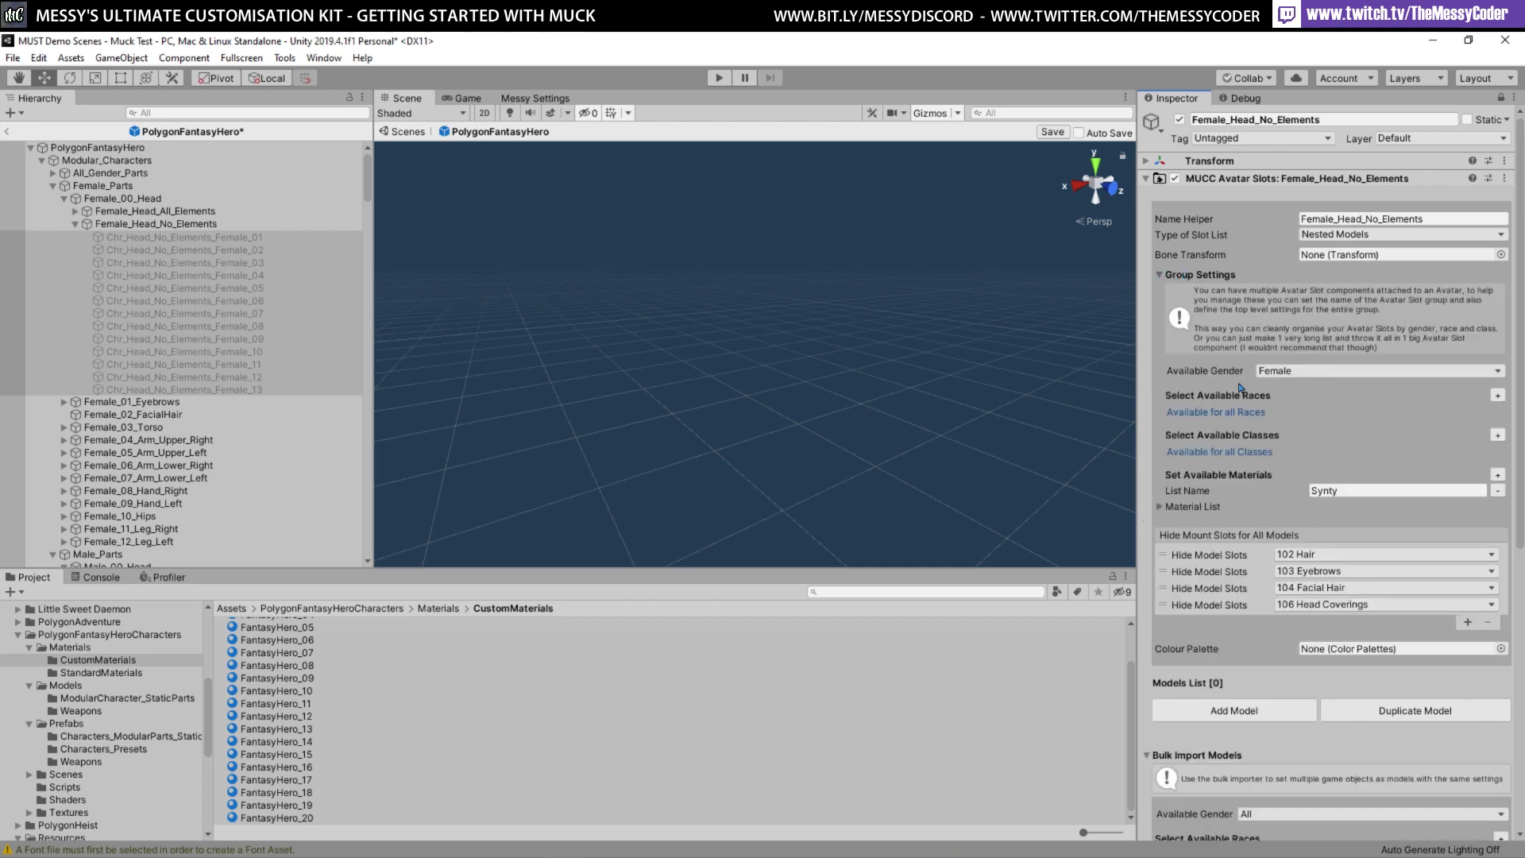
left_click(1161, 275)
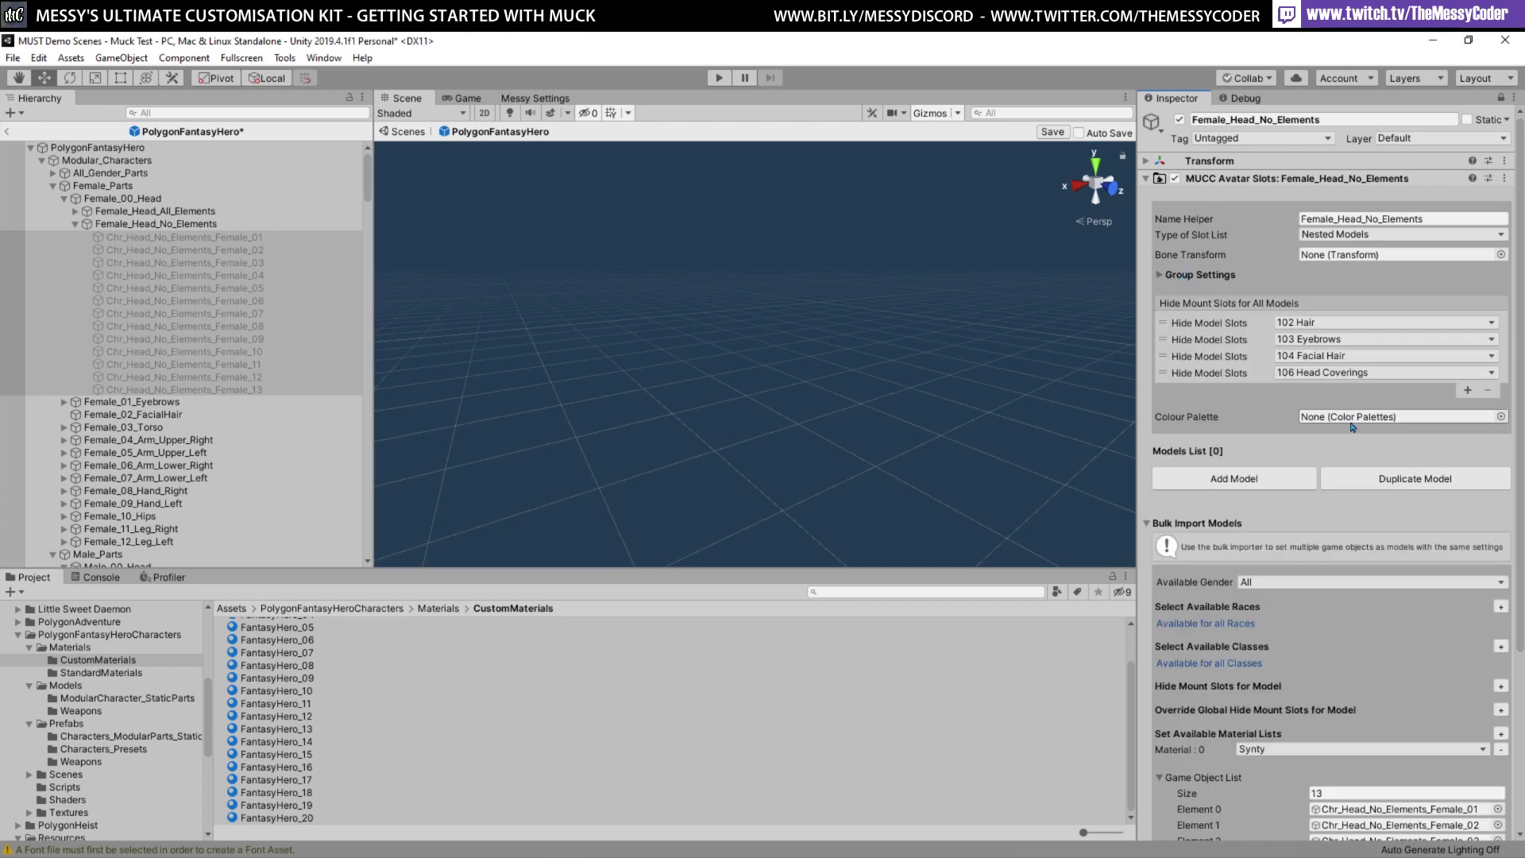
scroll(1306, 484, "down", 5)
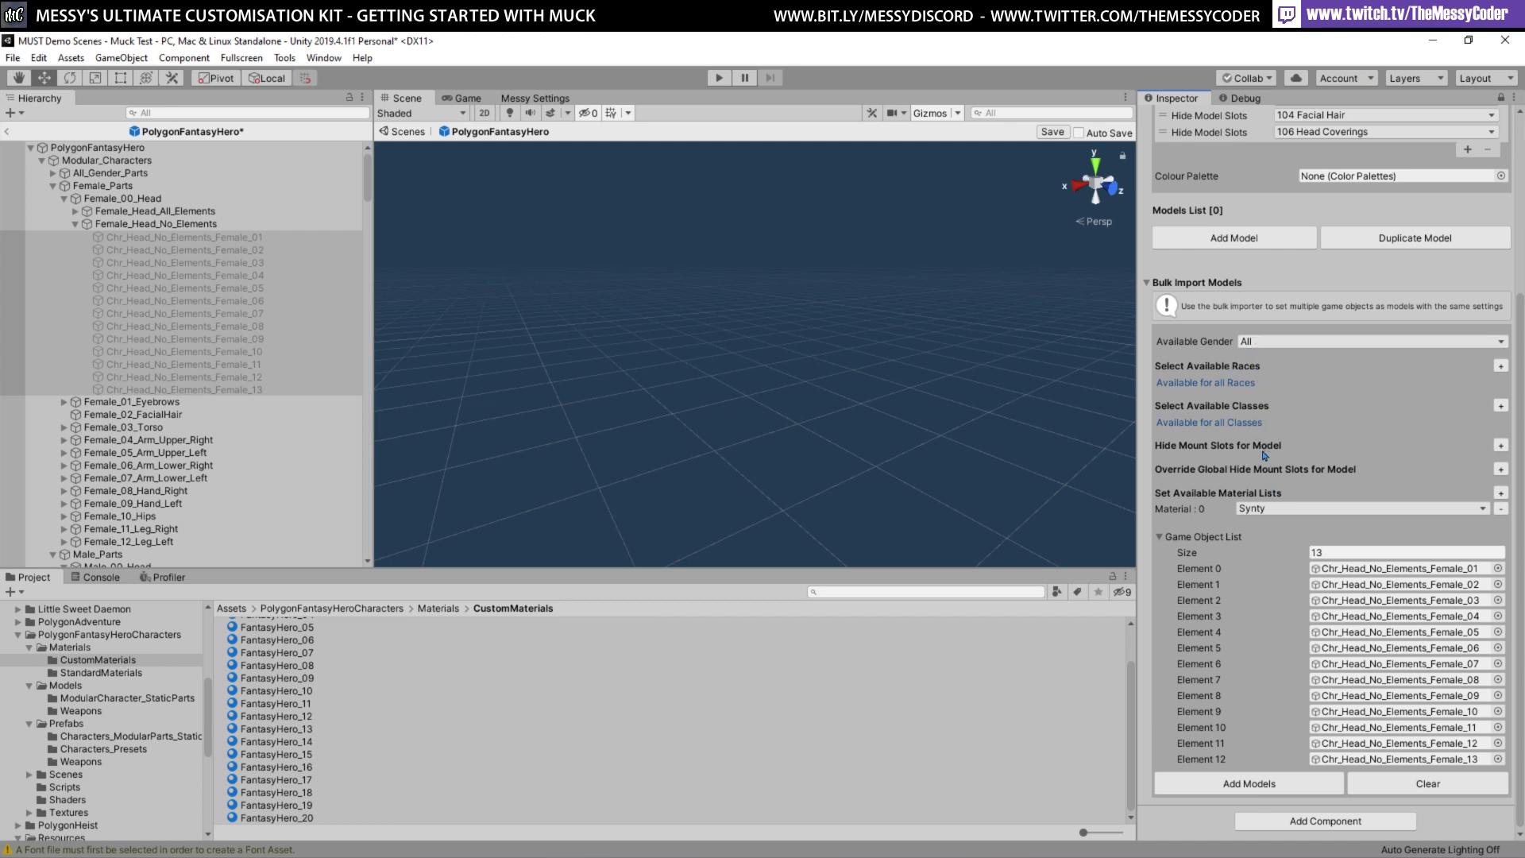
left_click(1263, 785)
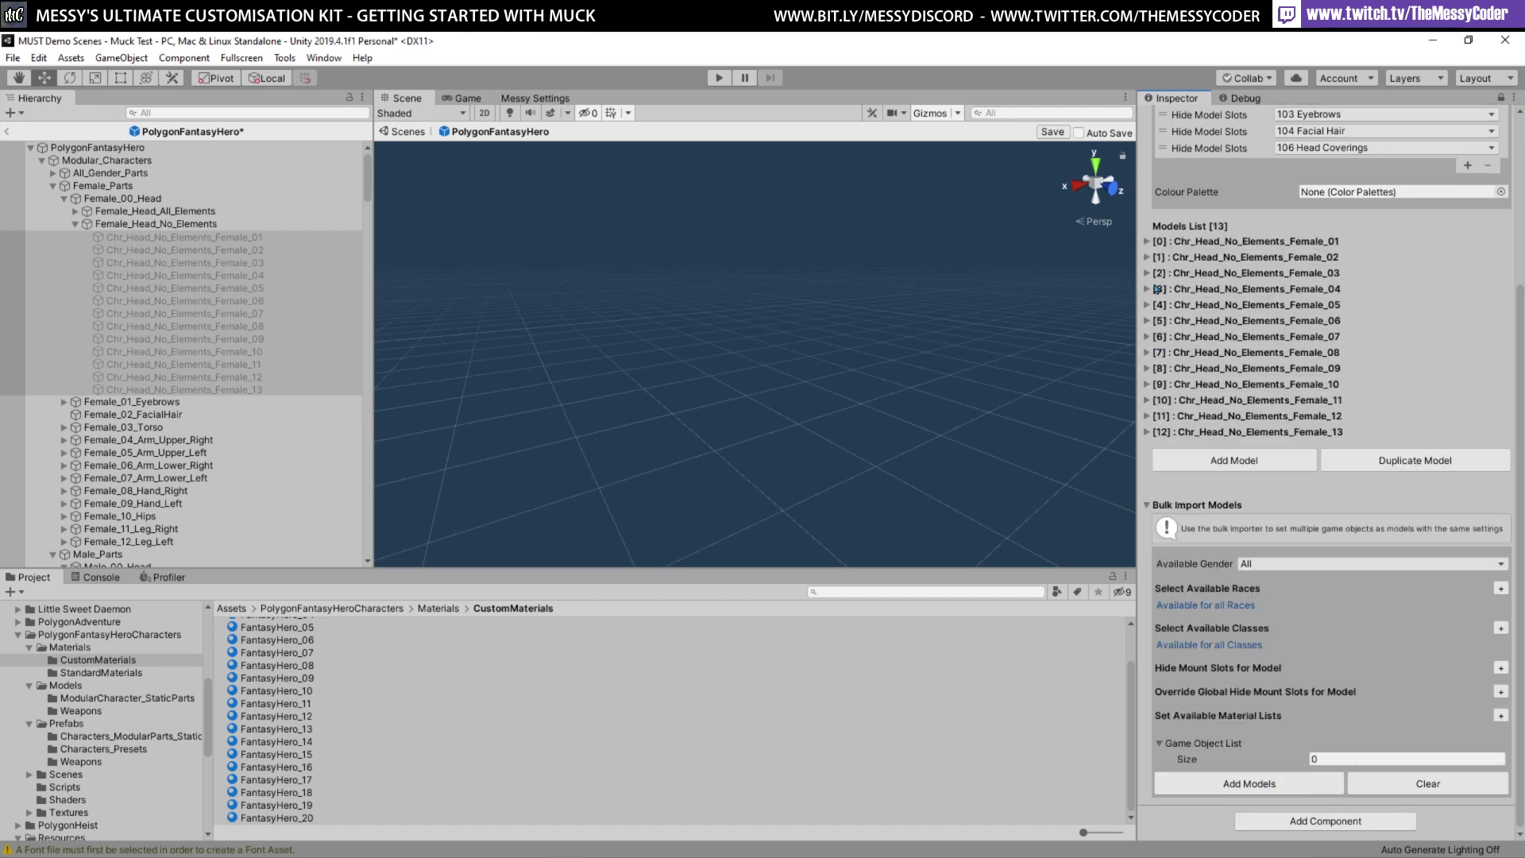
Override the global hidden mount slots for model Chr_Head_No_Elements_Female_01 so that slot 102 Hair is shown
left_click(1147, 242)
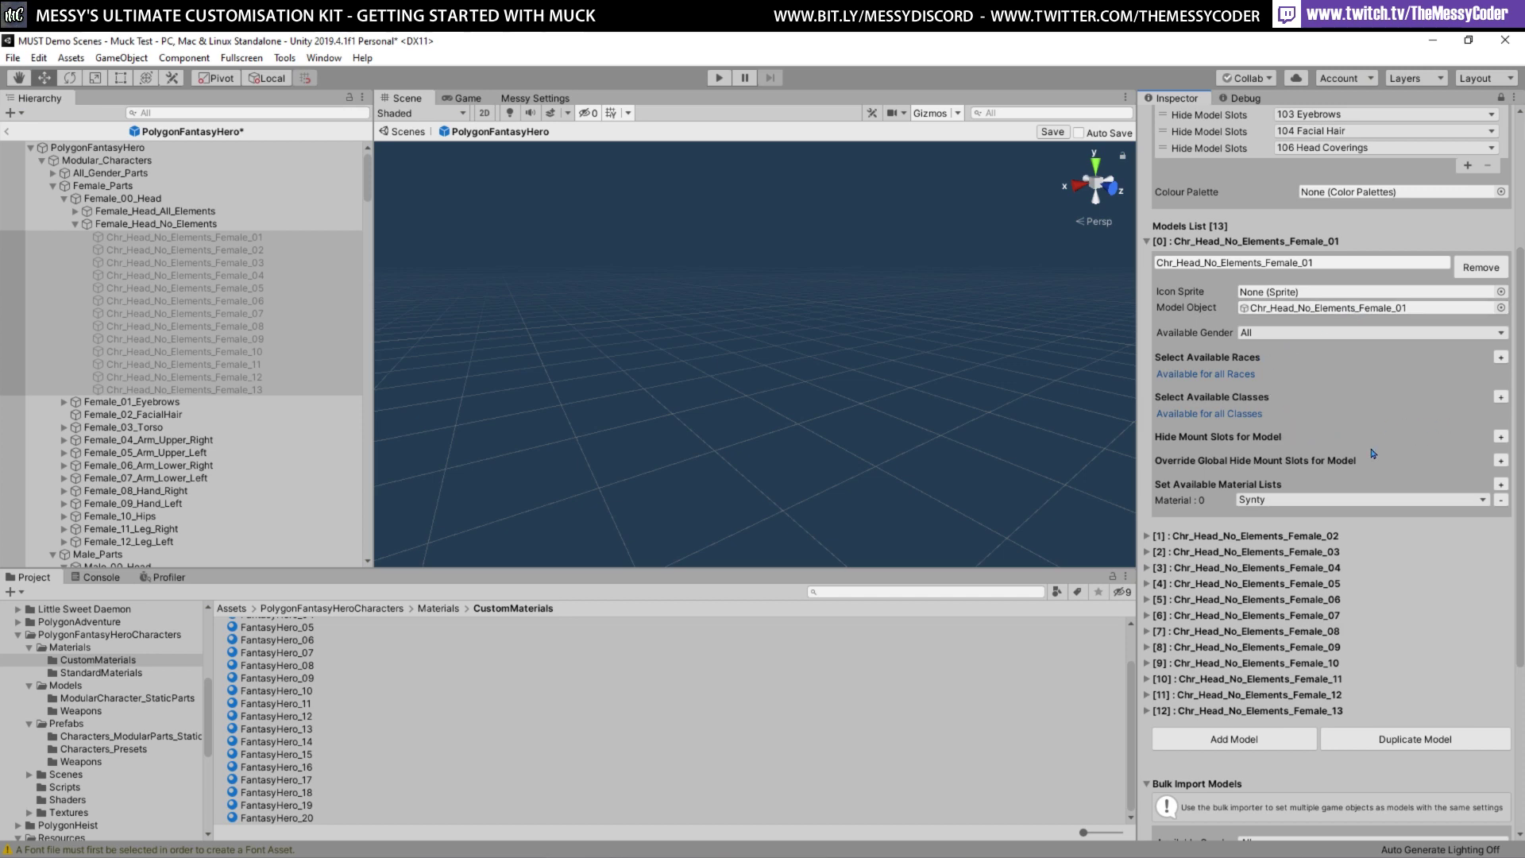
left_click(1498, 465)
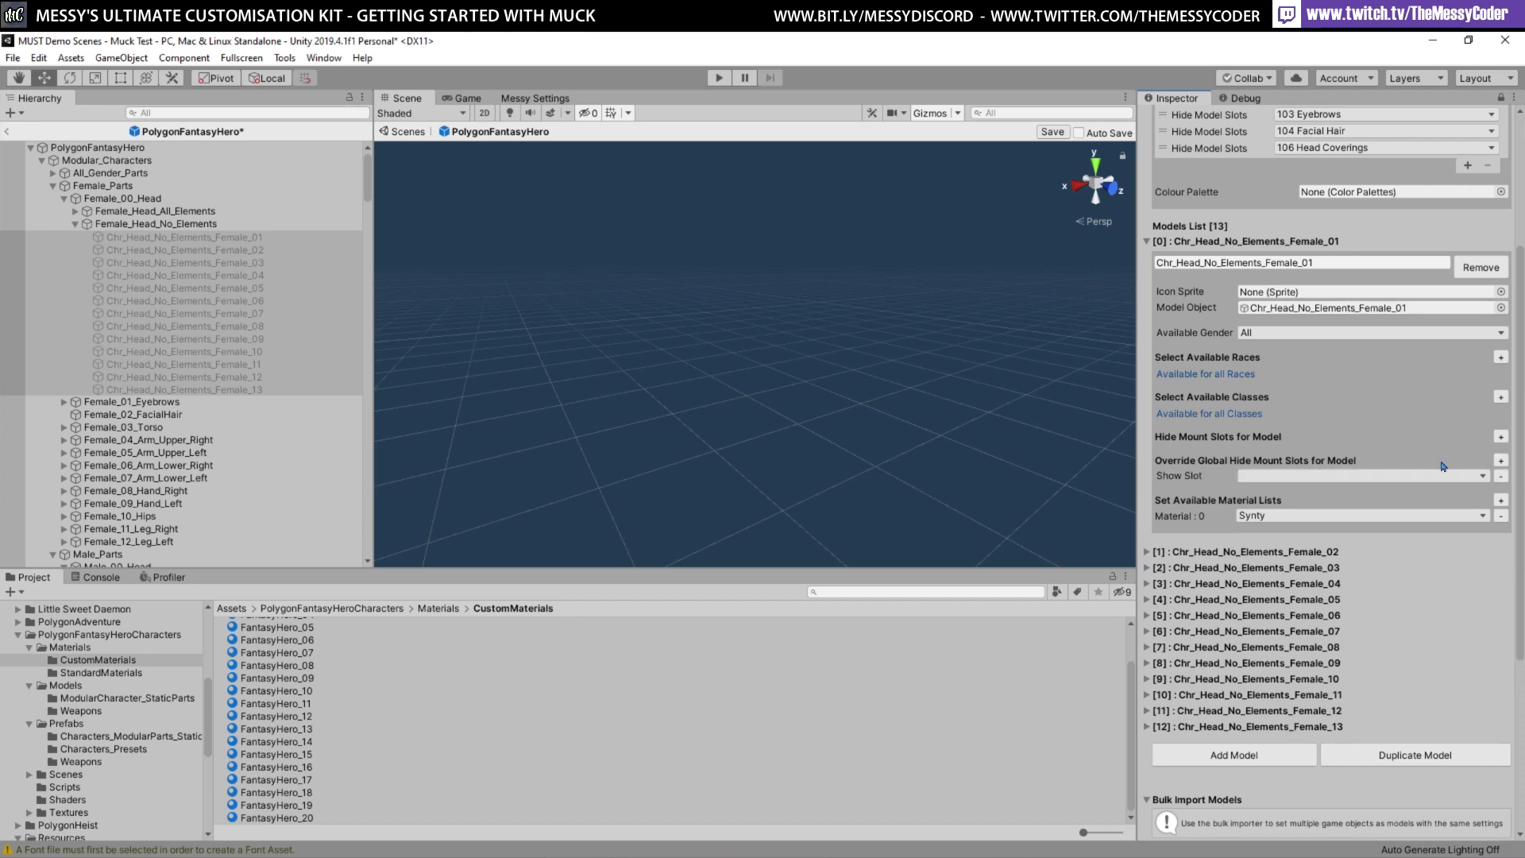
left_click(1293, 475)
left_click(1287, 409)
Unlock the Inspector and preview the No_Elements female heads 13, 12 and 11 by briefly activating each one
left_click(259, 391)
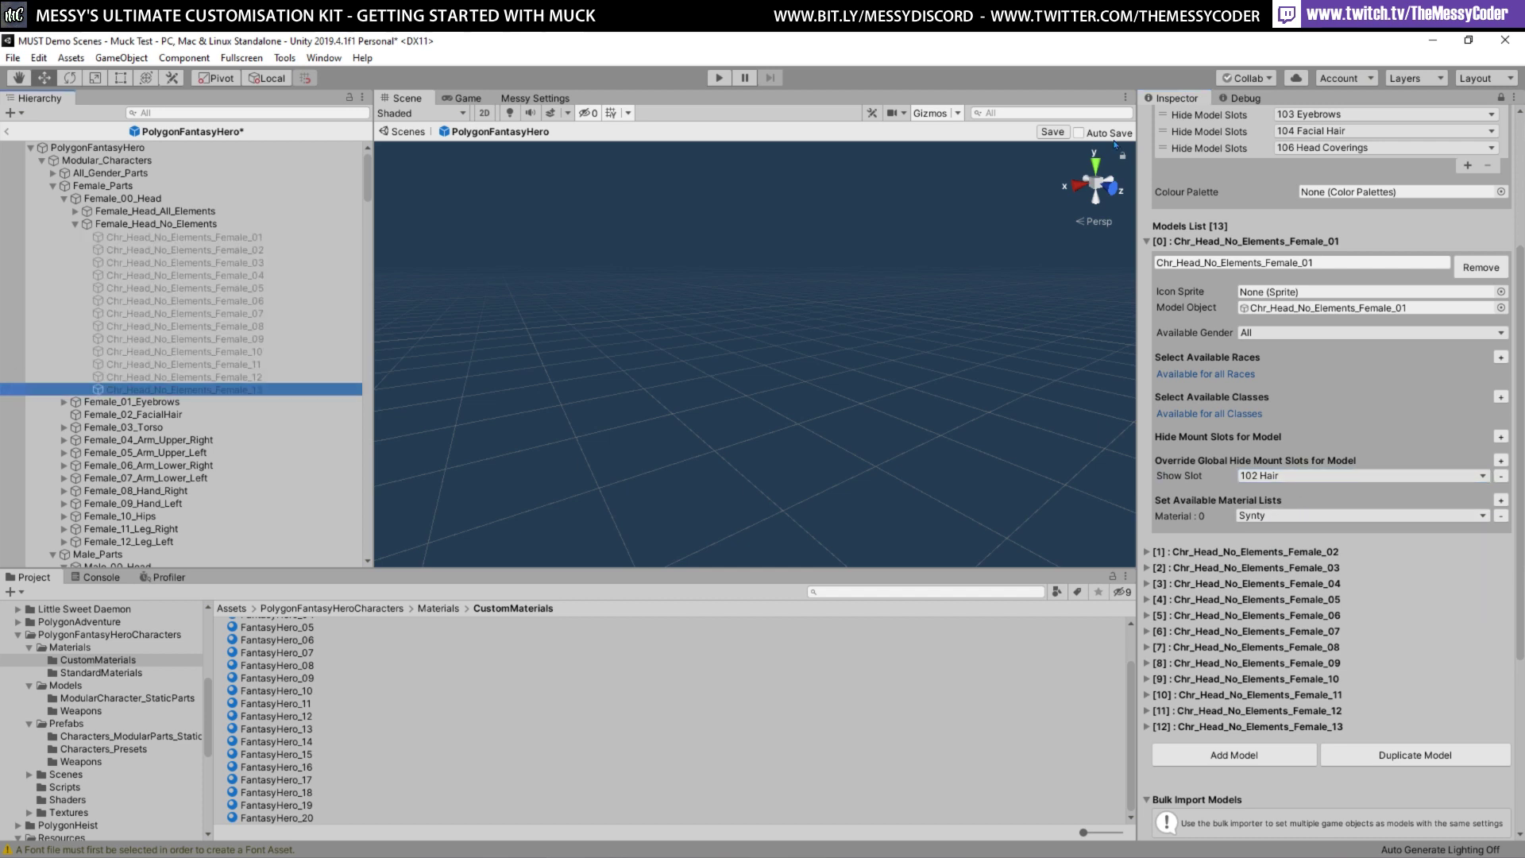
left_click(1504, 99)
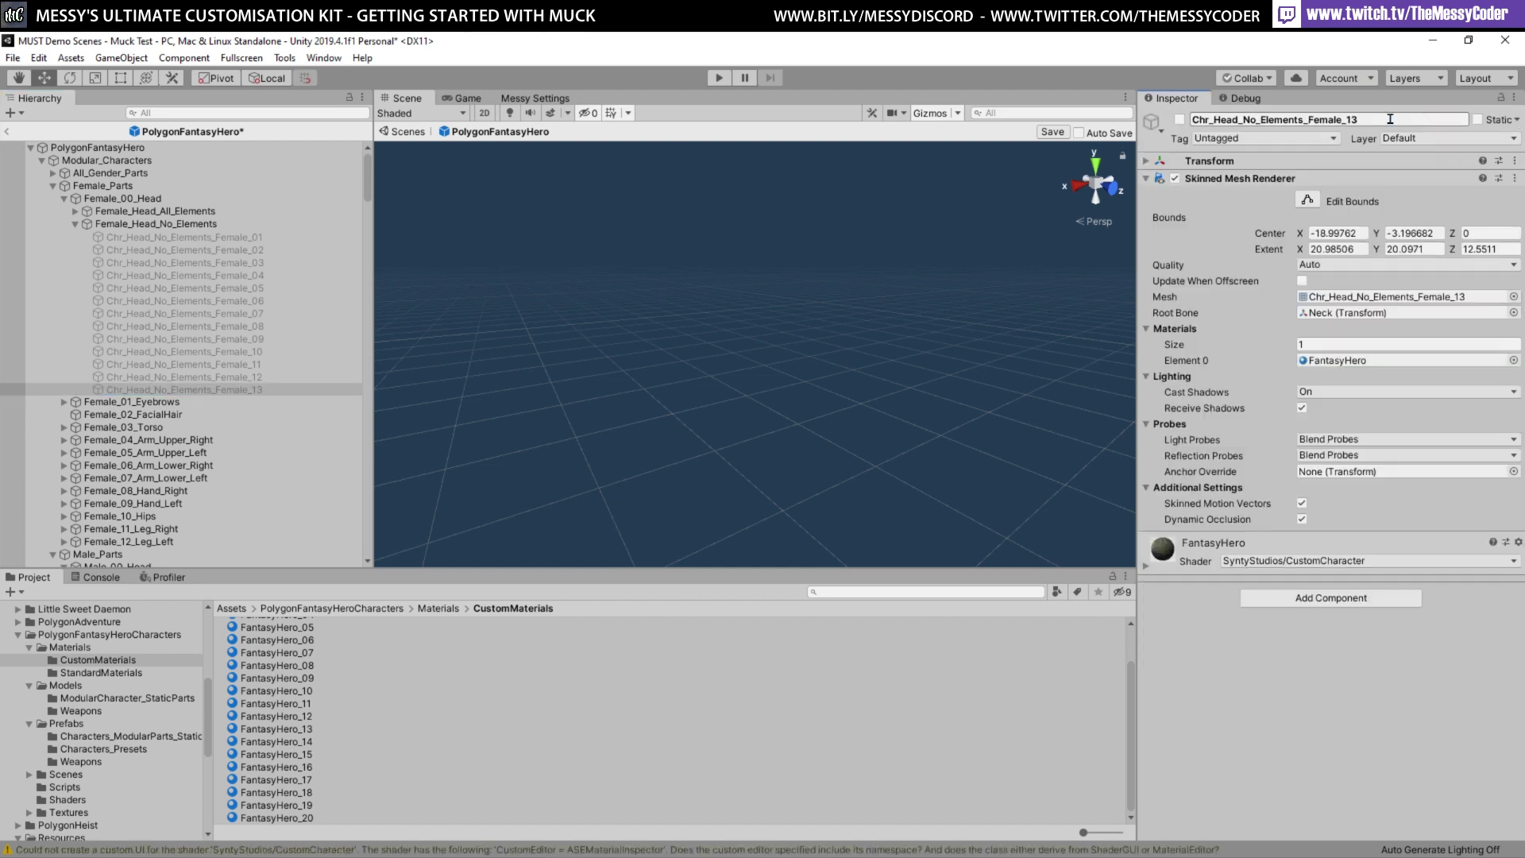
left_click(1179, 120)
left_click(1180, 120)
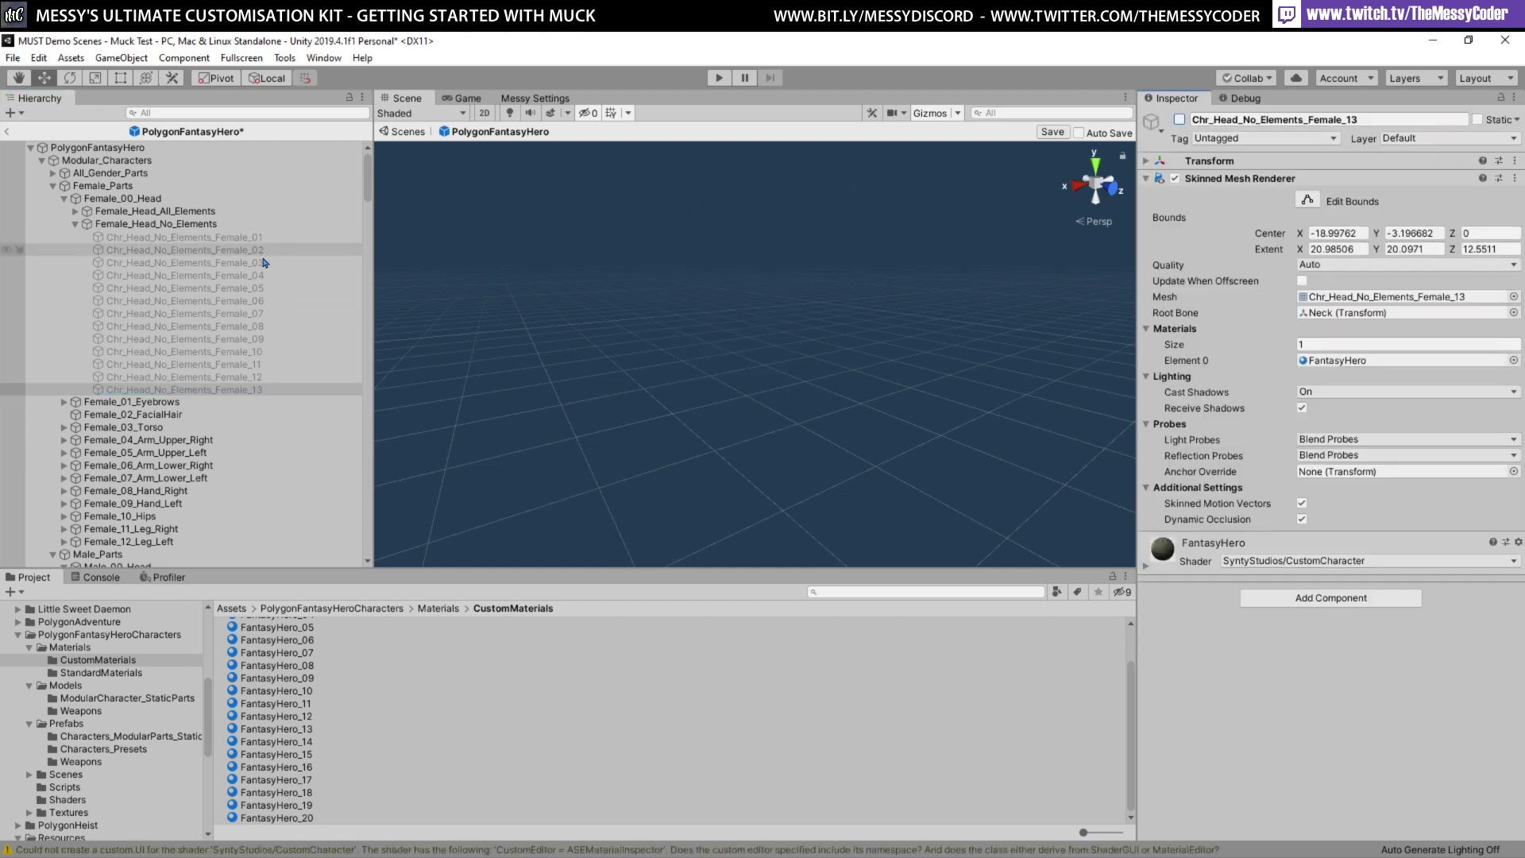
left_click(315, 378)
left_click(1180, 120)
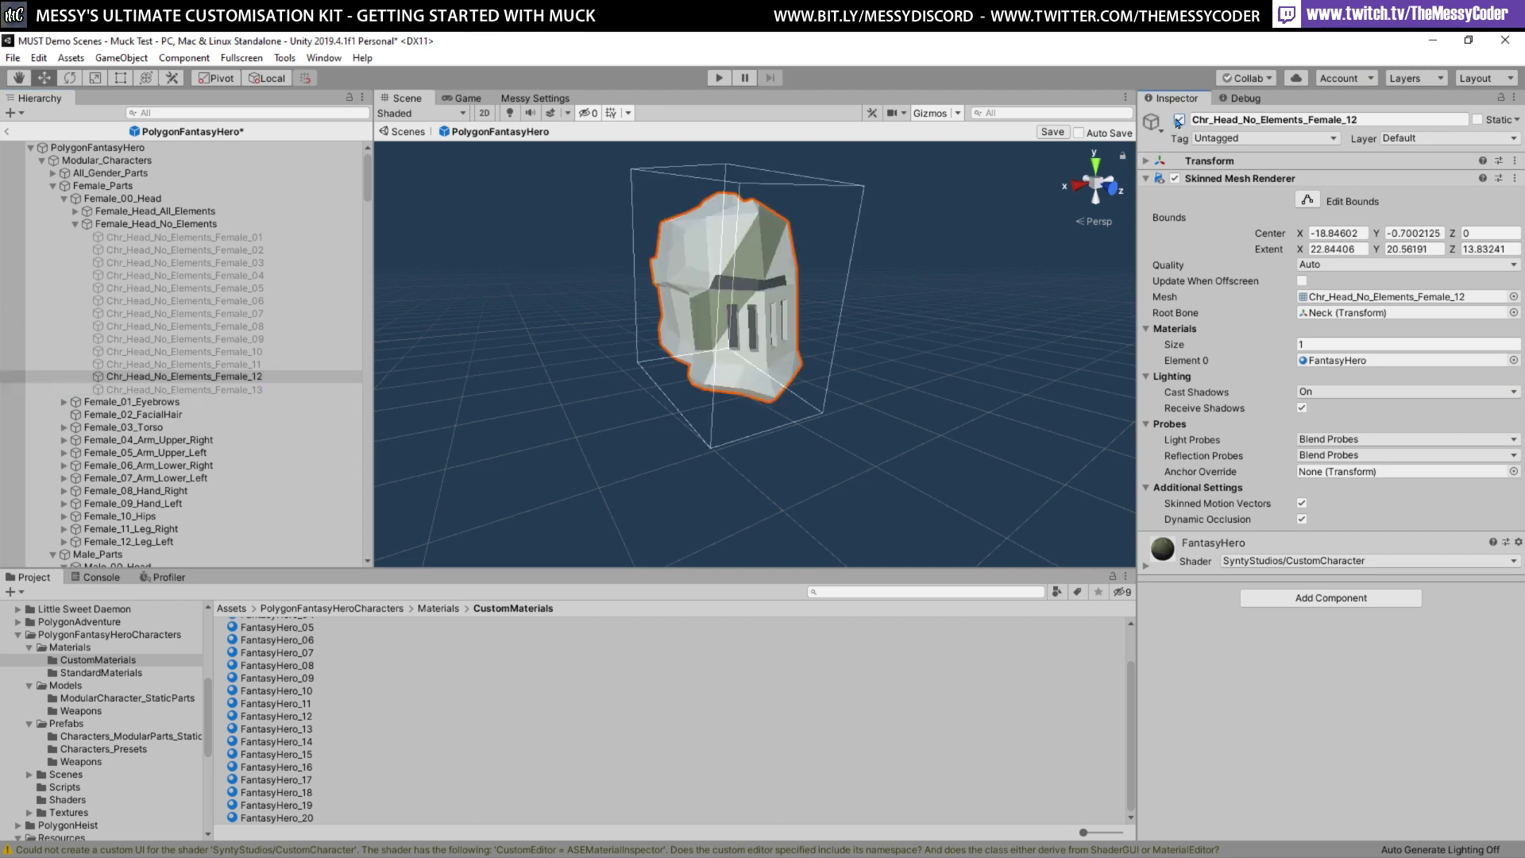
left_click(1180, 120)
left_click(248, 367)
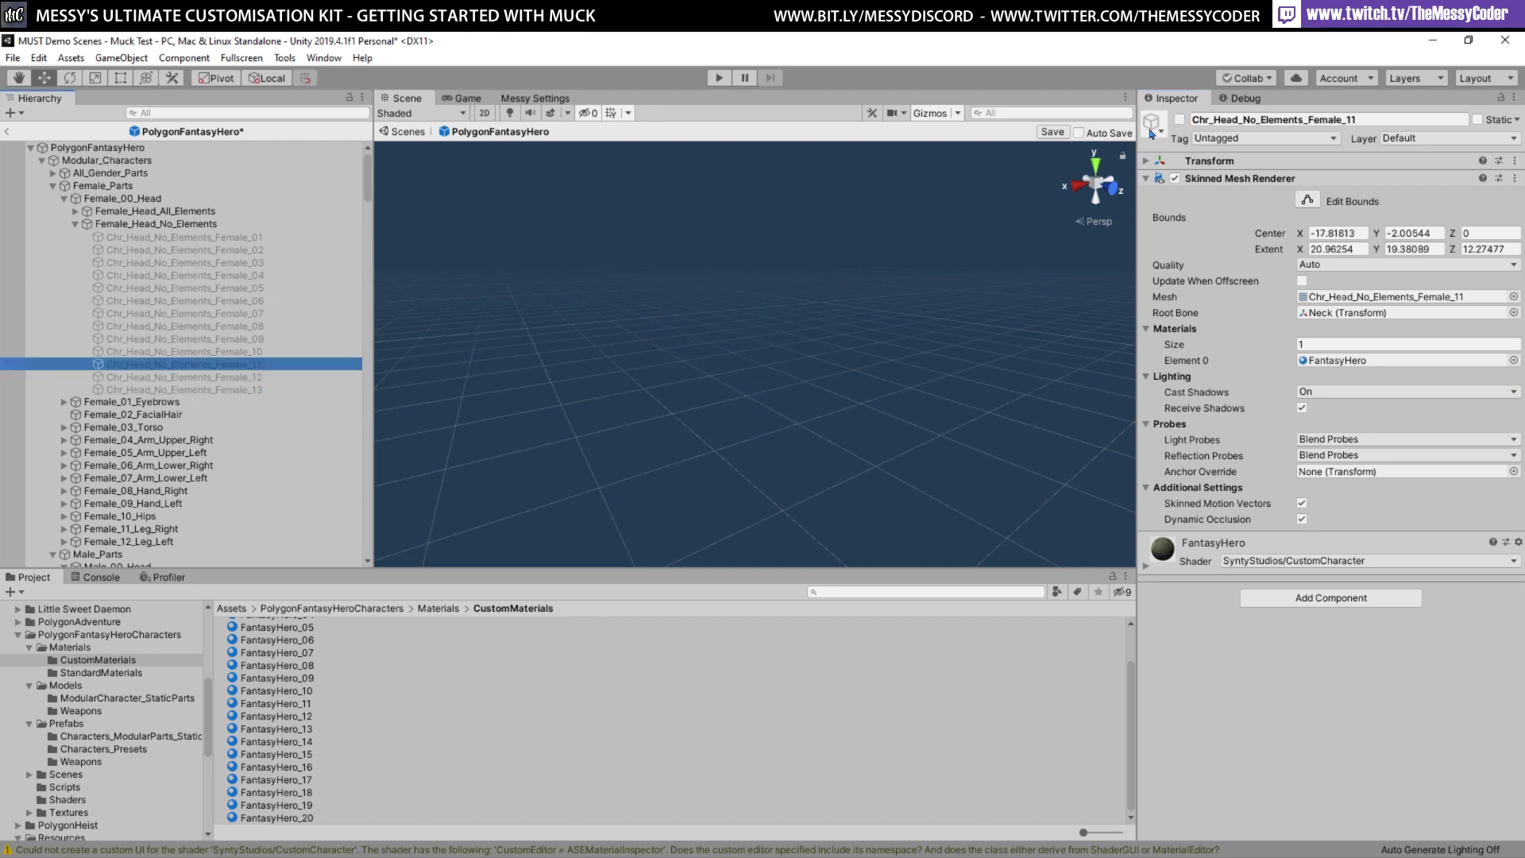
left_click(1179, 120)
left_click(1180, 120)
Preview the No_Elements female heads 06, 03 and 01 one at a time, and return to the models of Female_Head_No_Elements
left_click(239, 301)
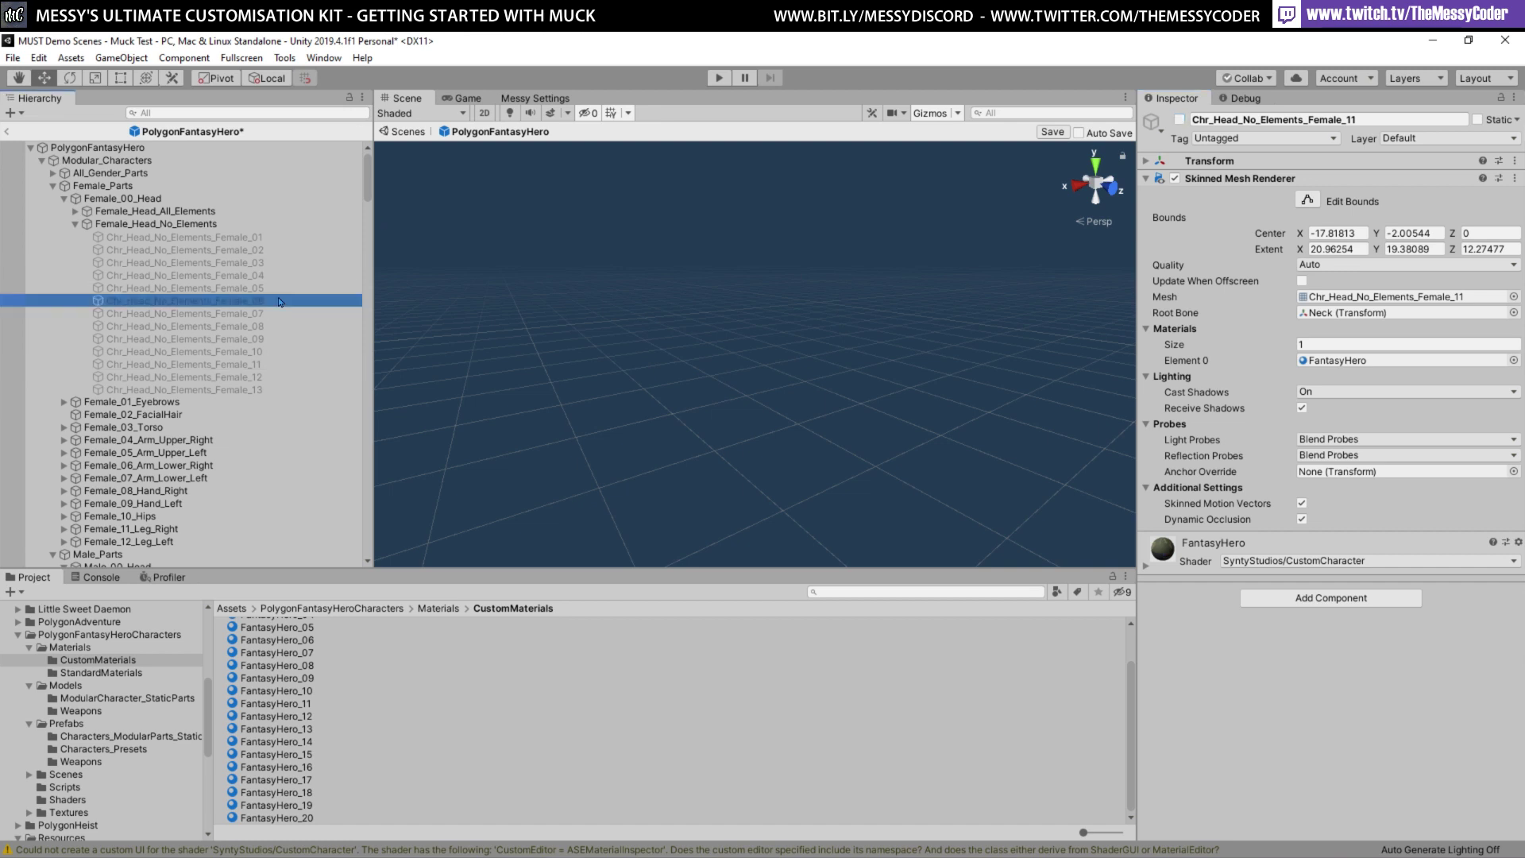
left_click(1180, 120)
left_click(1179, 120)
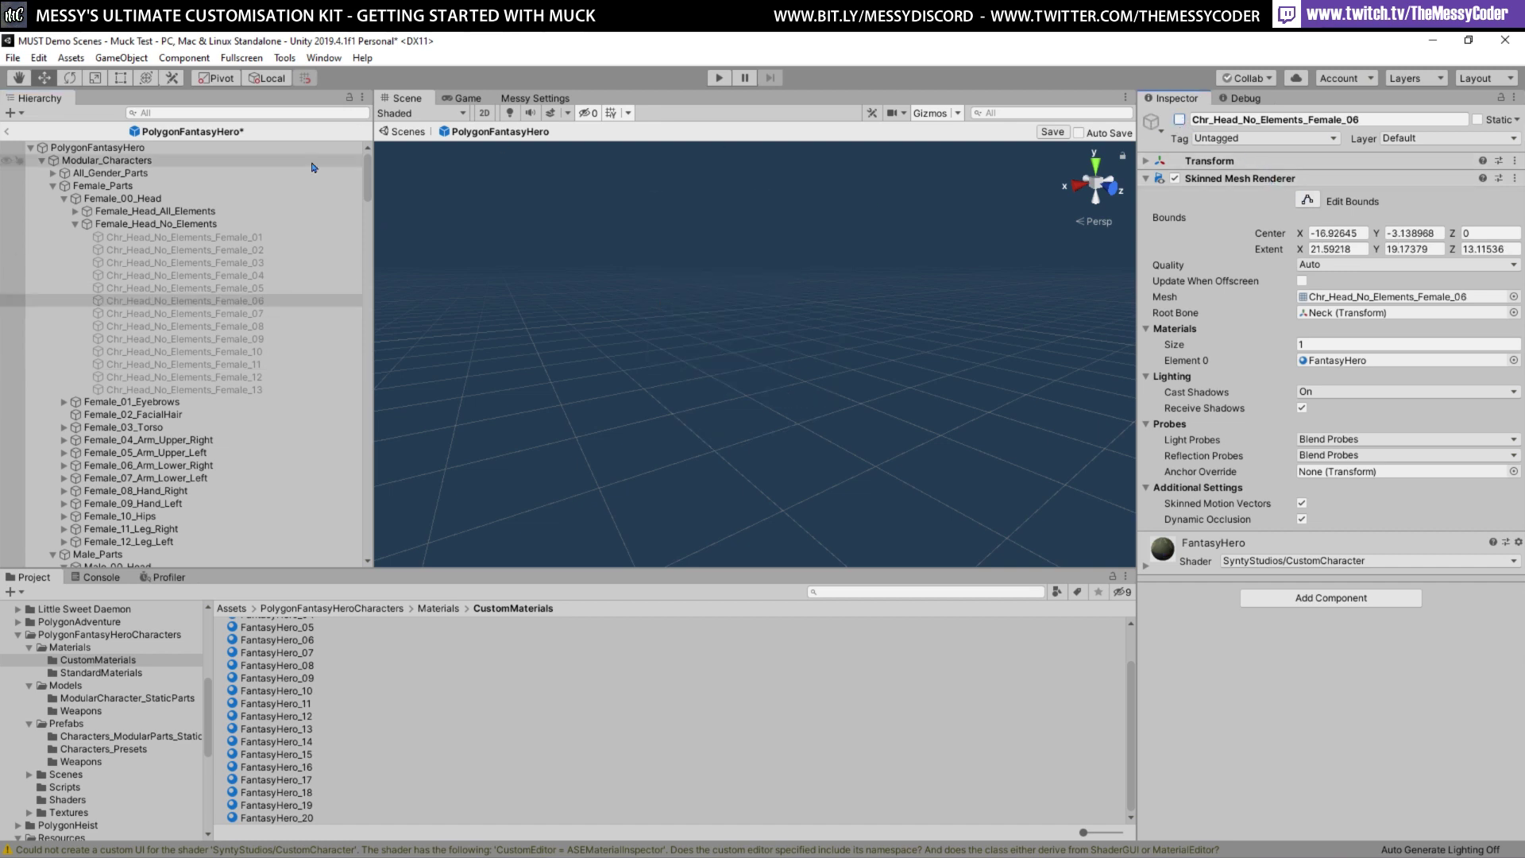
left_click(238, 263)
left_click(1180, 120)
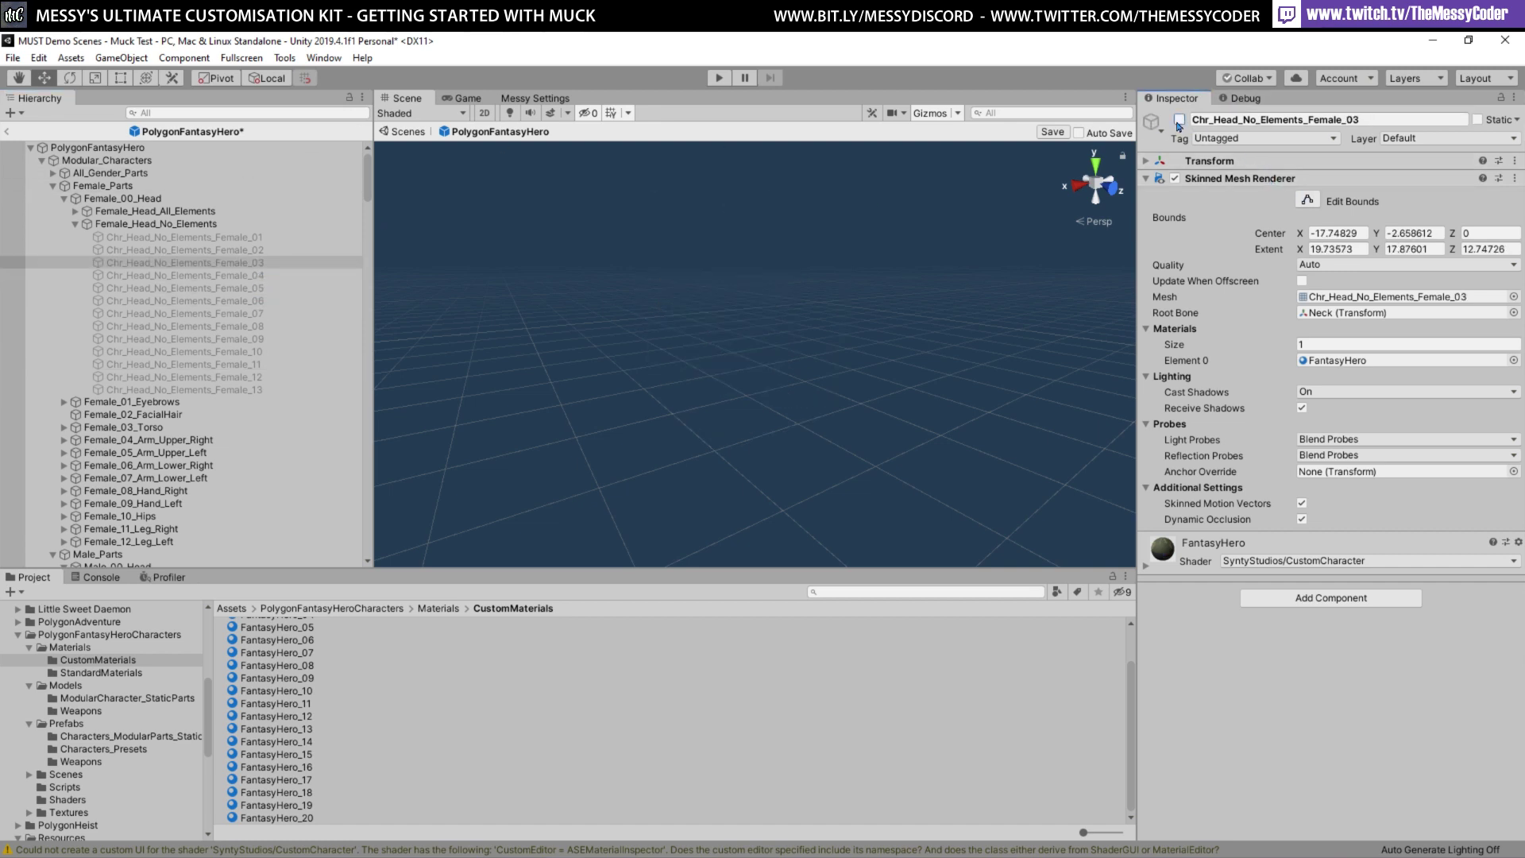
left_click(1179, 120)
left_click(302, 236)
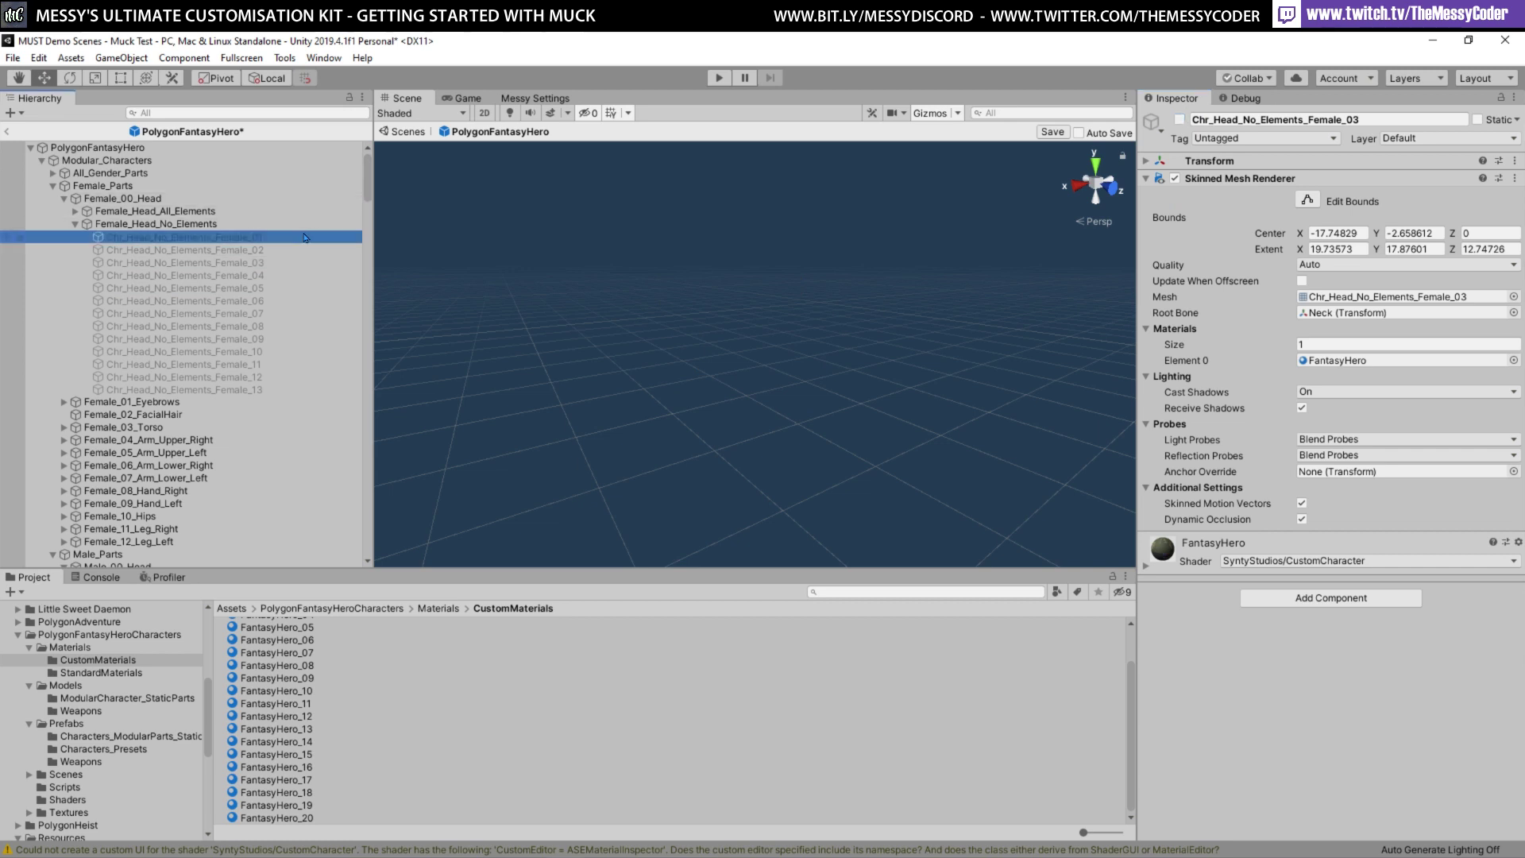
left_click(1180, 120)
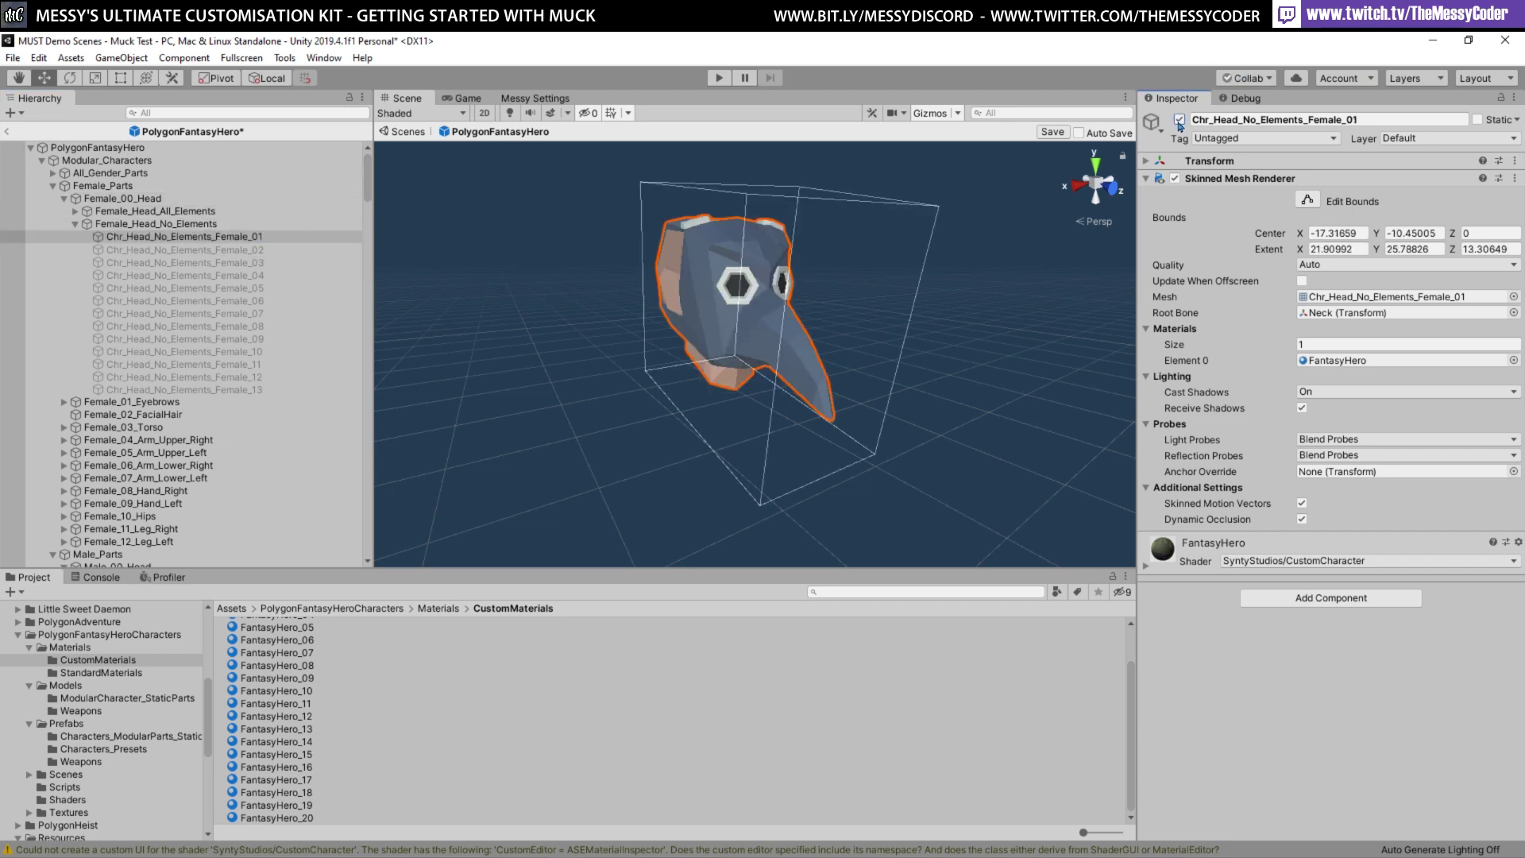
left_click(1179, 120)
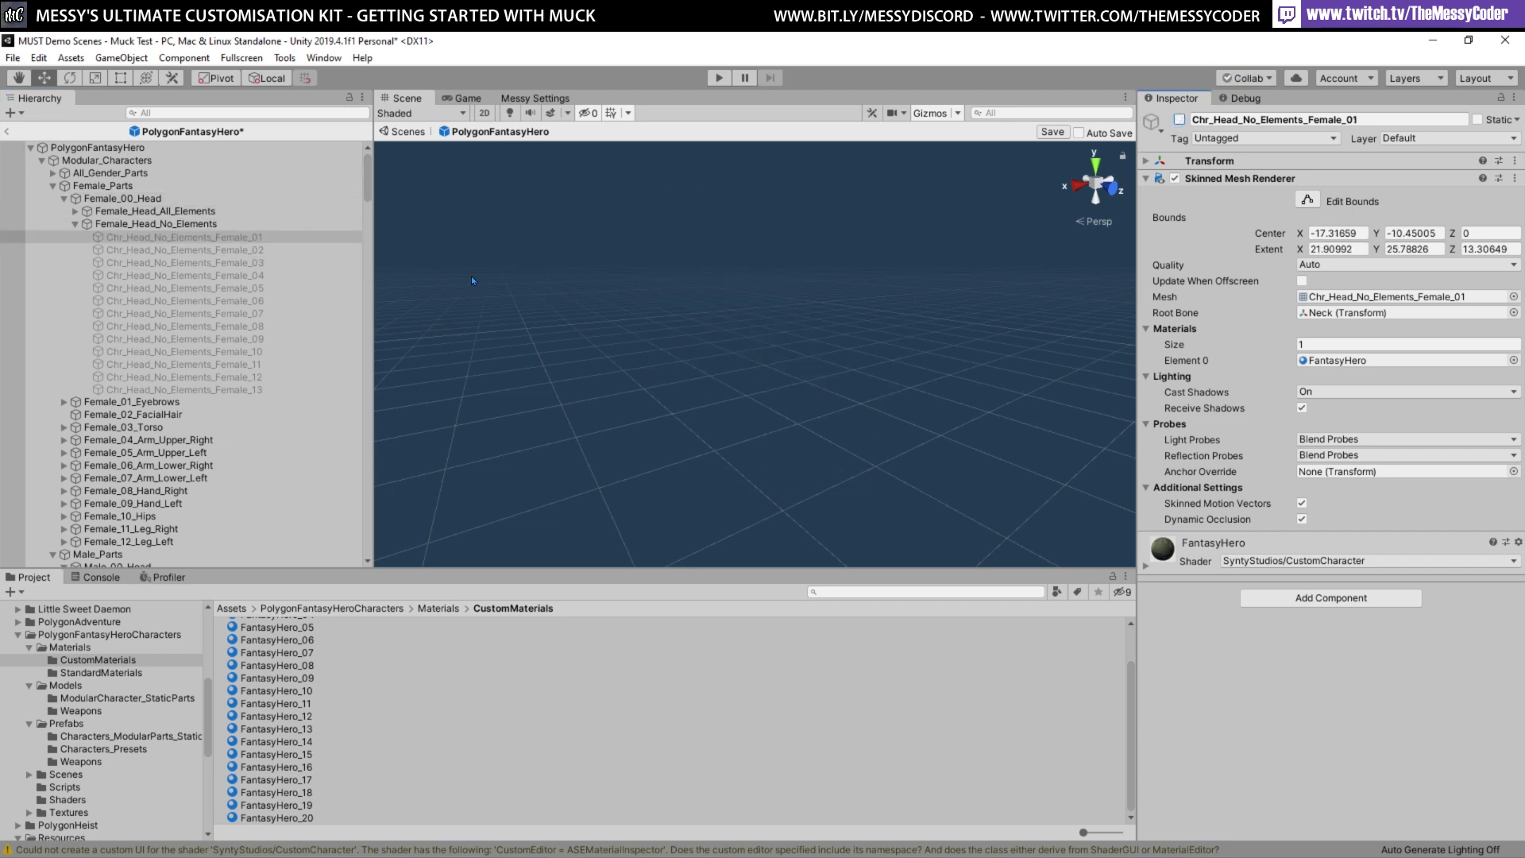
left_click(208, 225)
scroll(1434, 587, "down", 3)
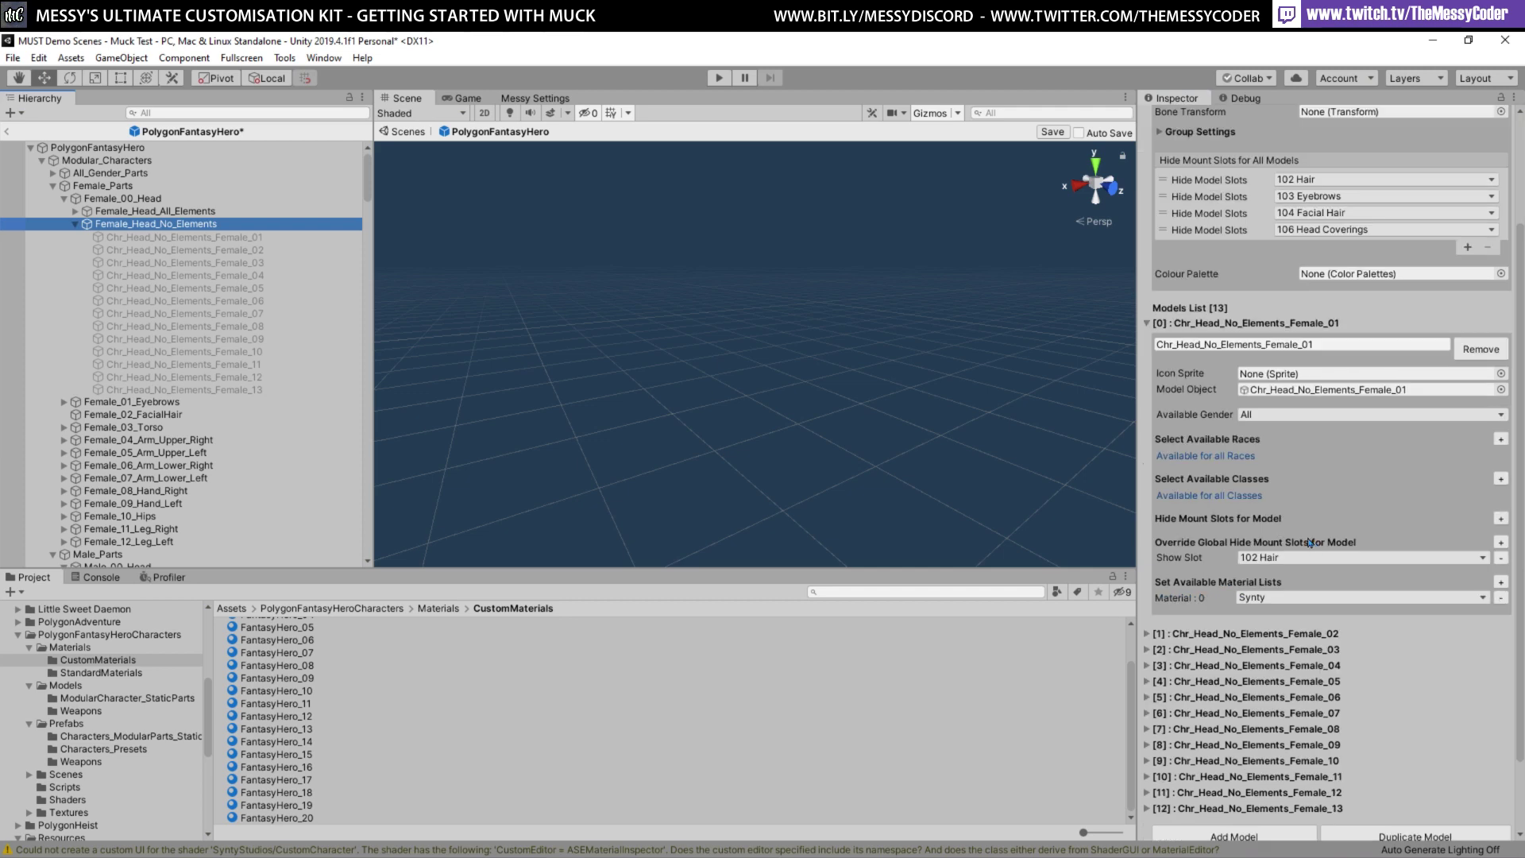
Add 106 Head Coverings as a second shown slot in the hidden-slot override of Chr_Head_No_Elements_Female_01 and save the prefab
left_click(1500, 542)
left_click(1454, 572)
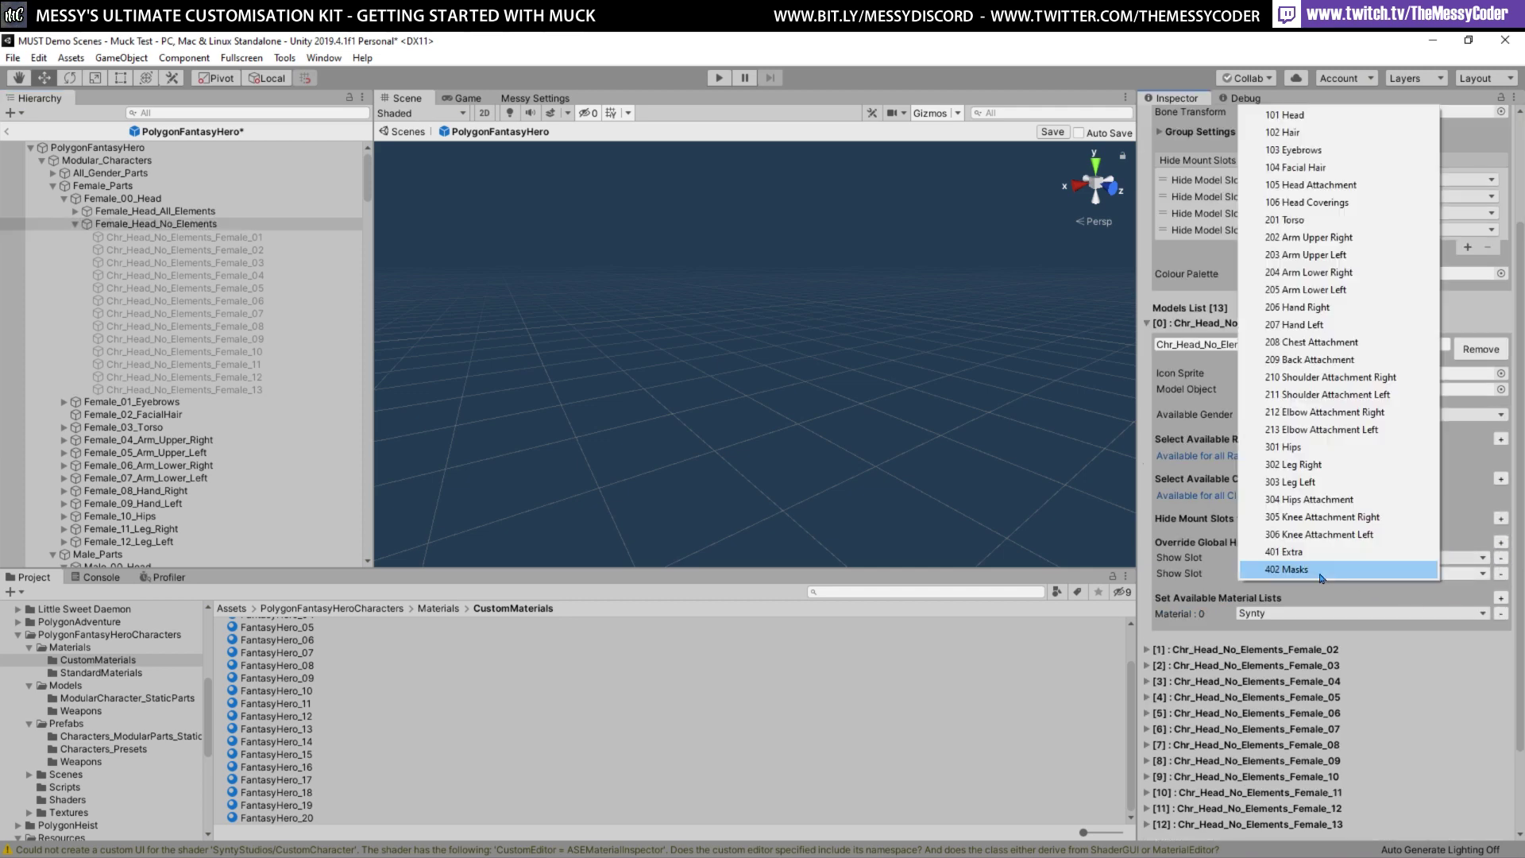
left_click(1341, 202)
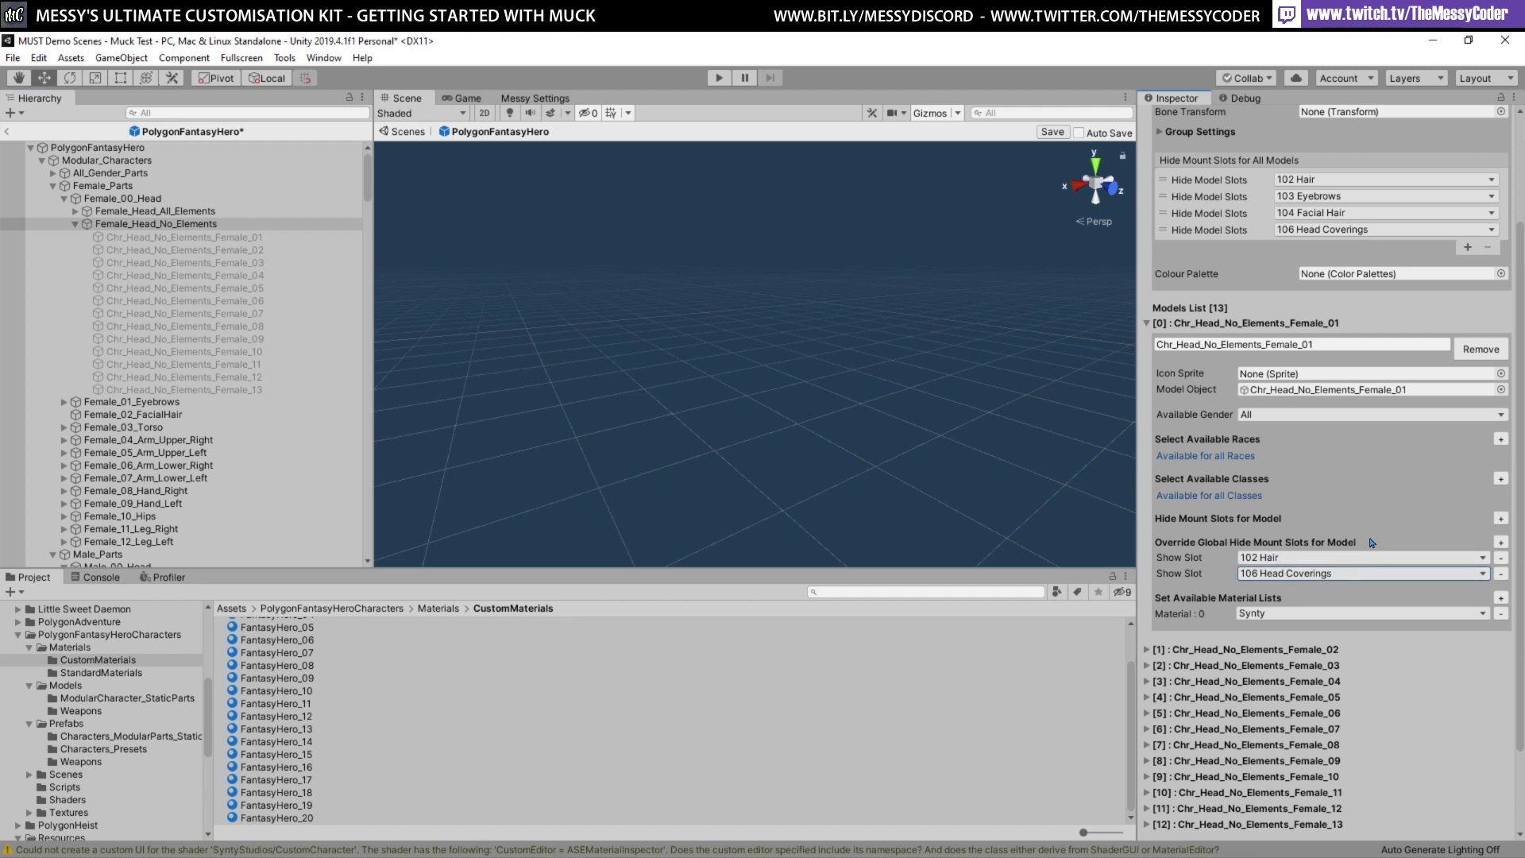
scroll(1337, 571, "down", 3)
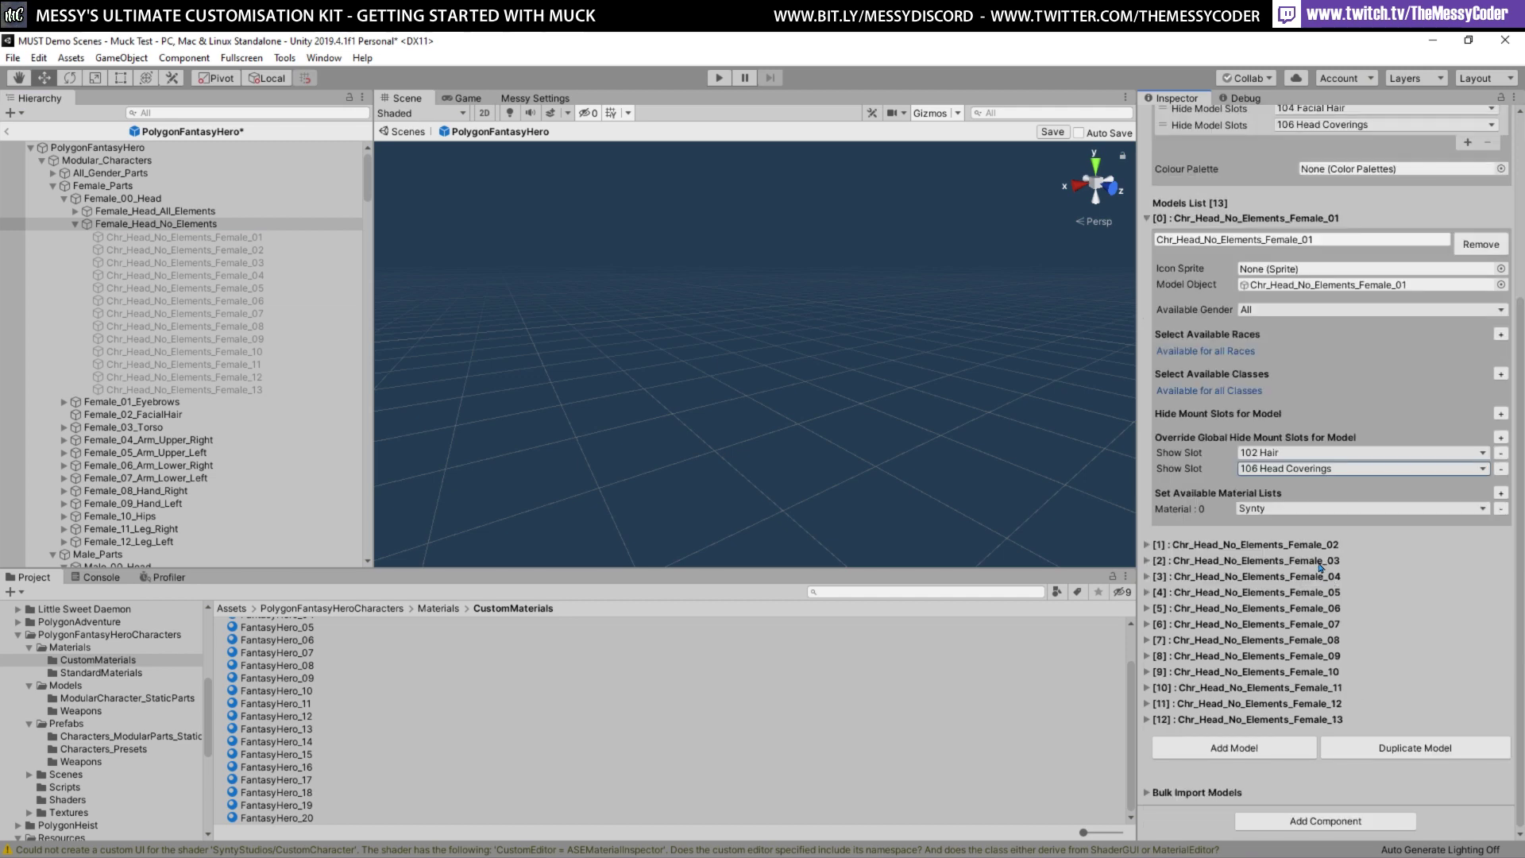
key("ctrl+s")
Review the Group Settings of Female_Head_All_Elements and the settings of its first model, Chr_Head_Female_00
left_click(187, 212)
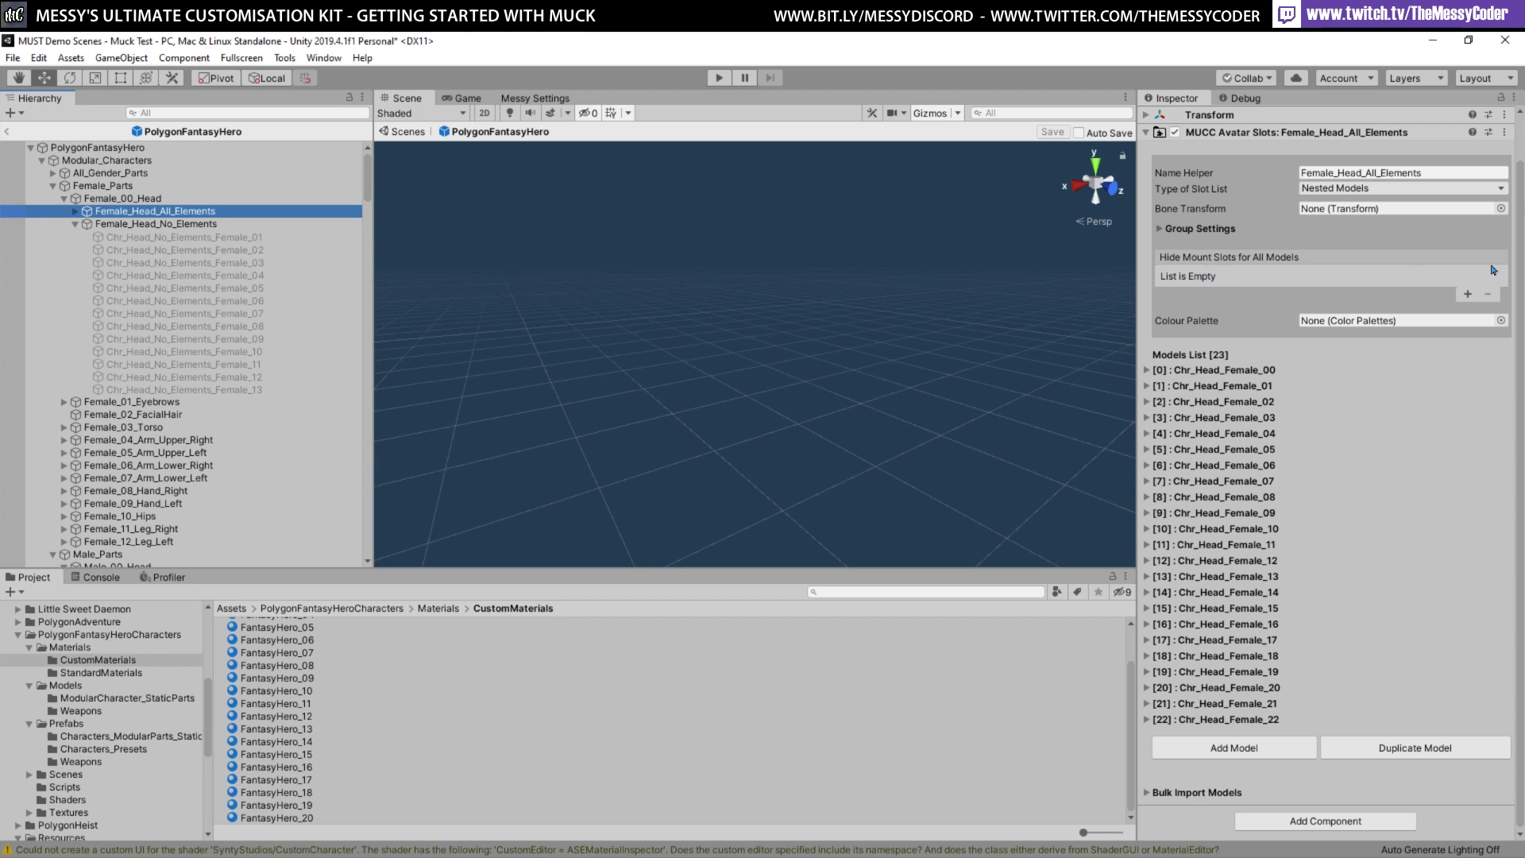
left_click(1161, 229)
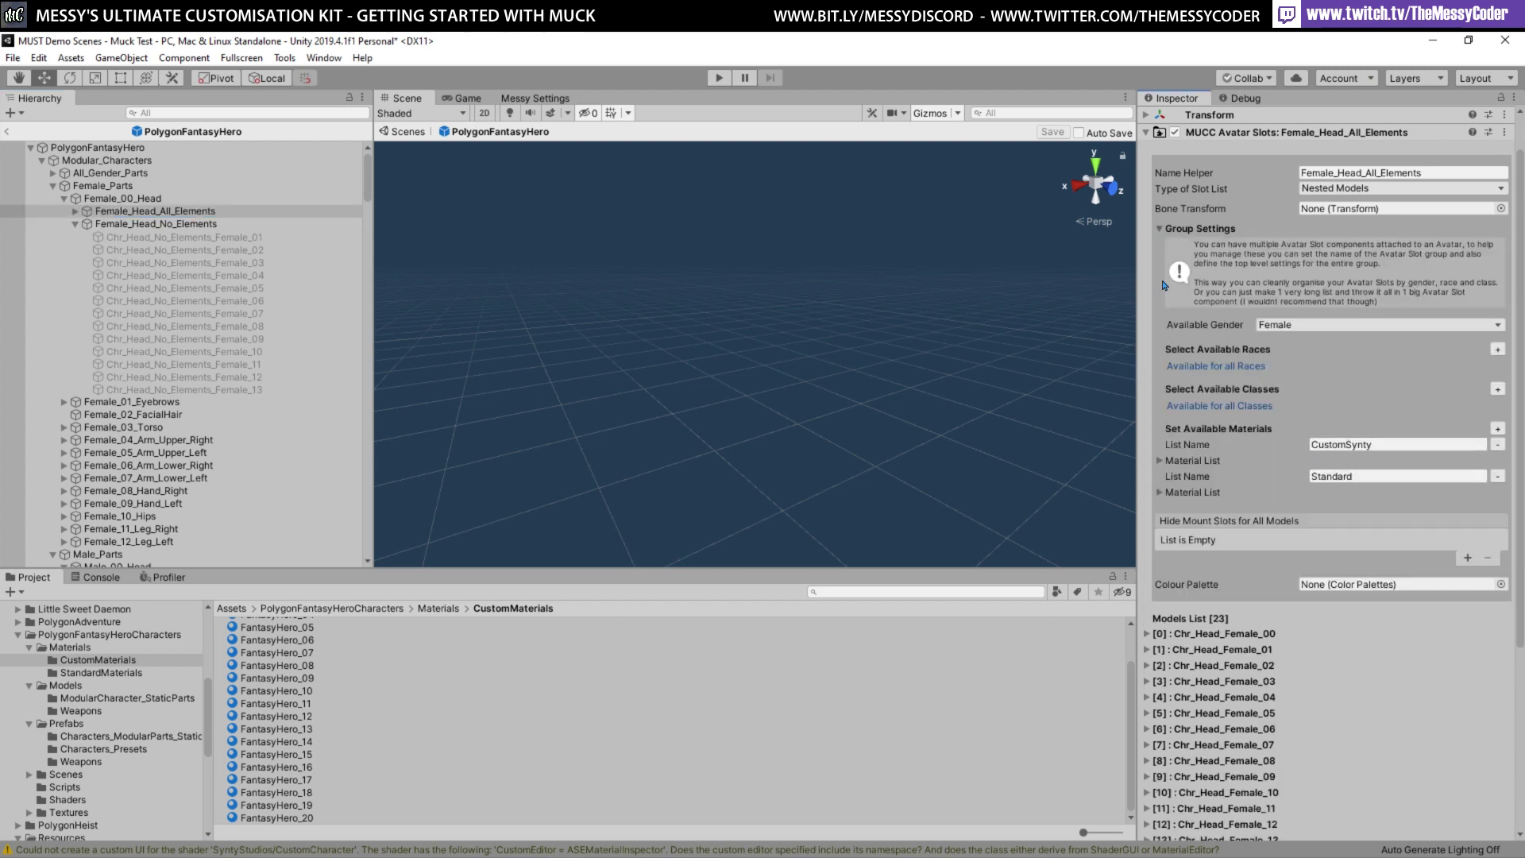
left_click(1160, 229)
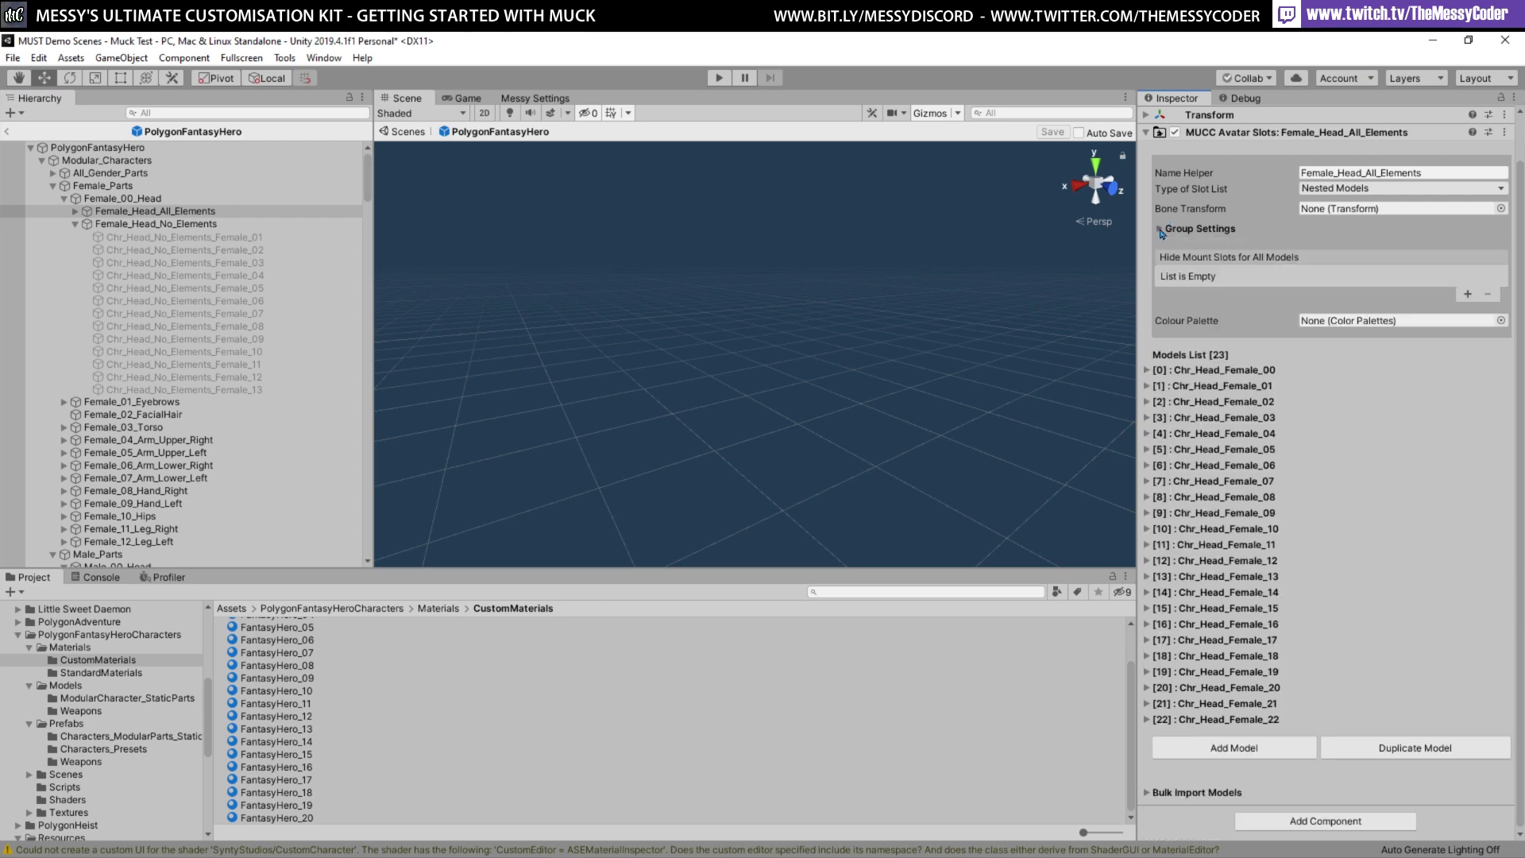
left_click(1148, 371)
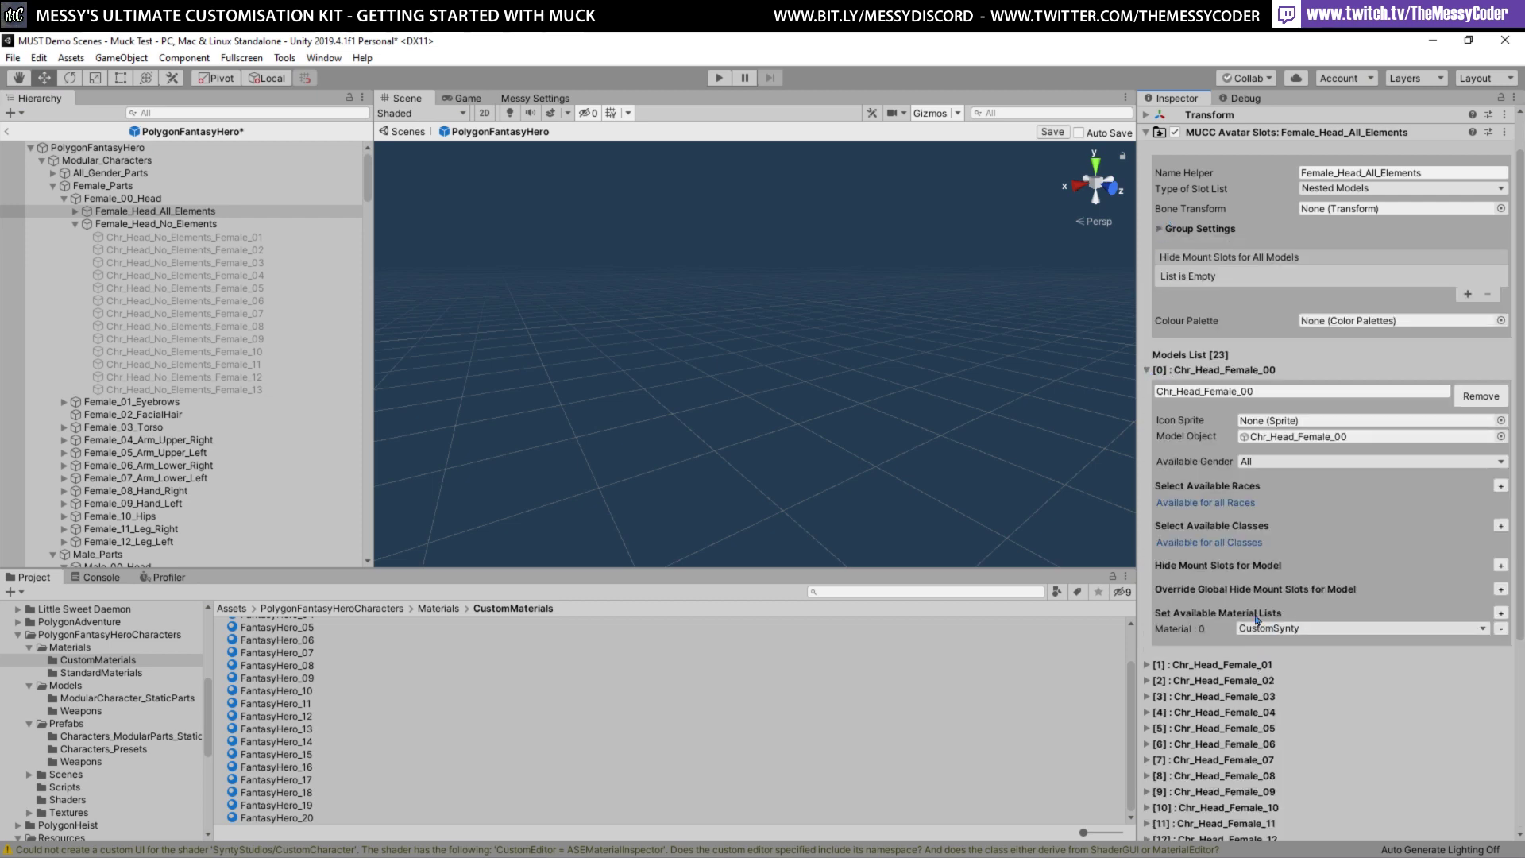
left_click(1148, 371)
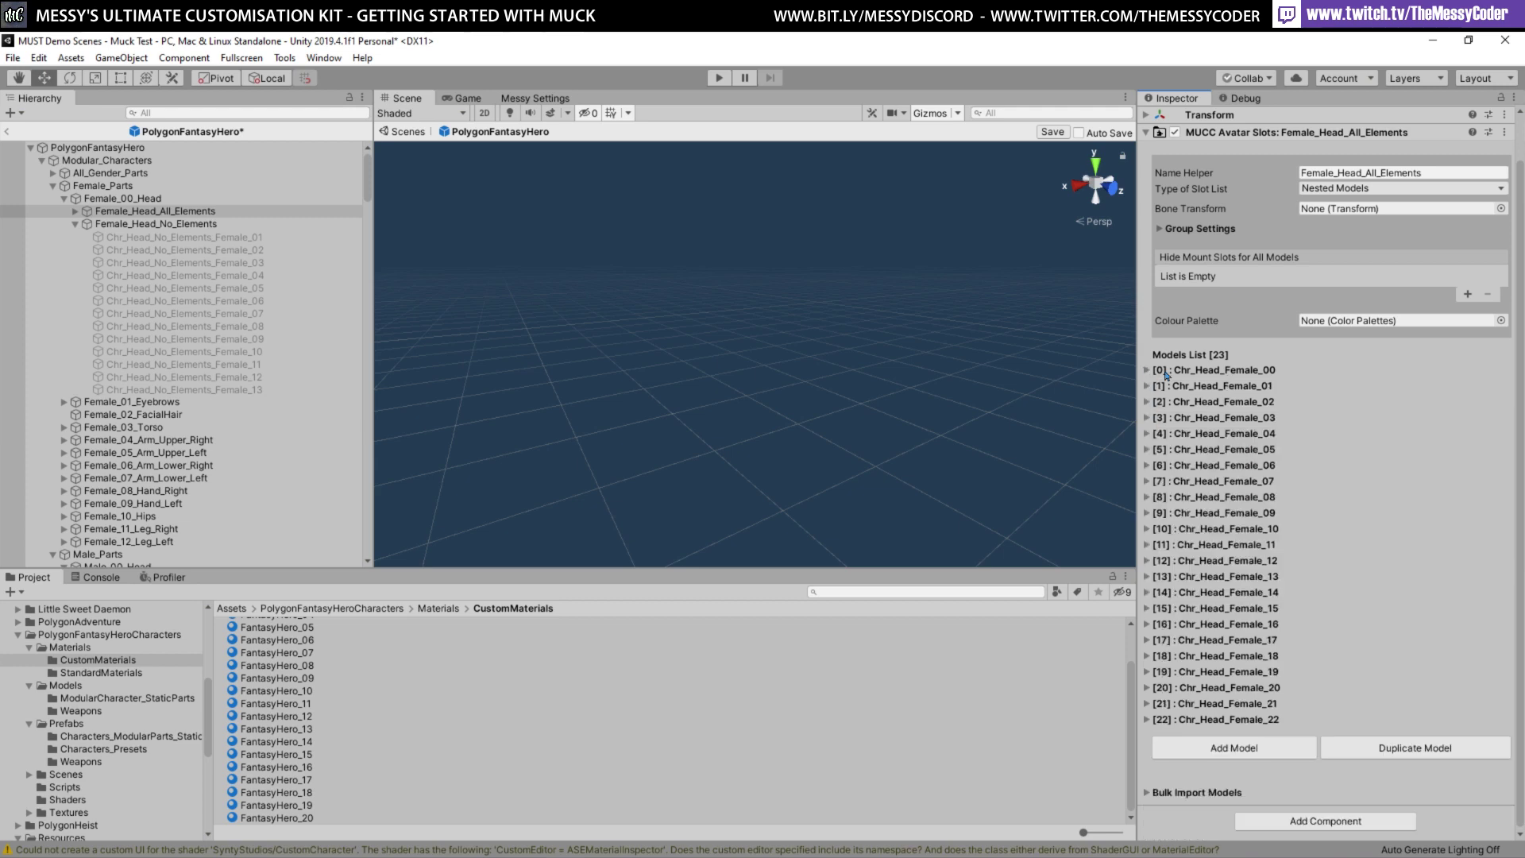
left_click(1159, 229)
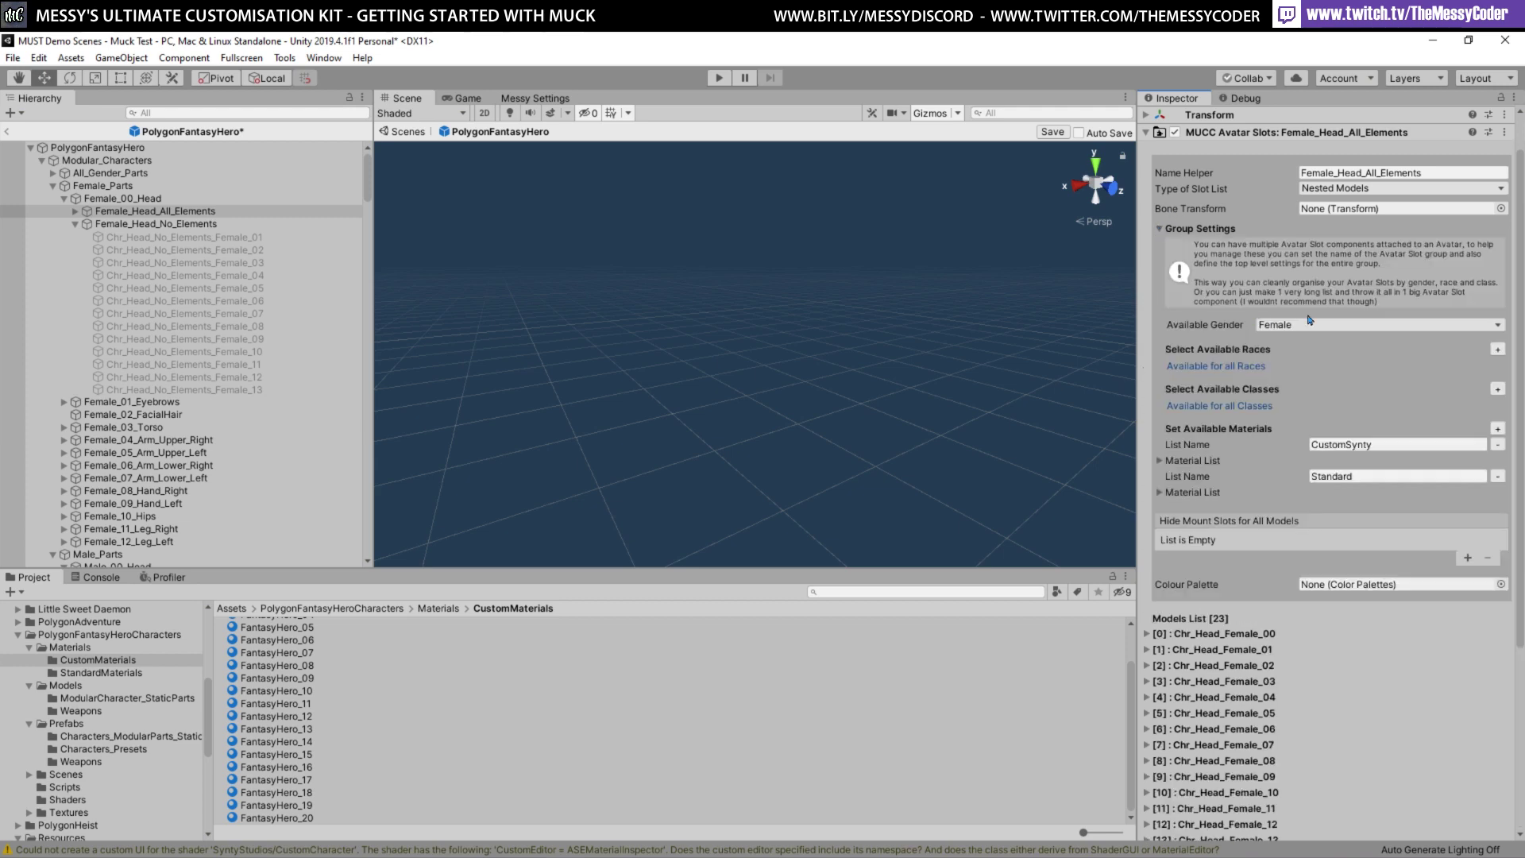
left_click(1159, 230)
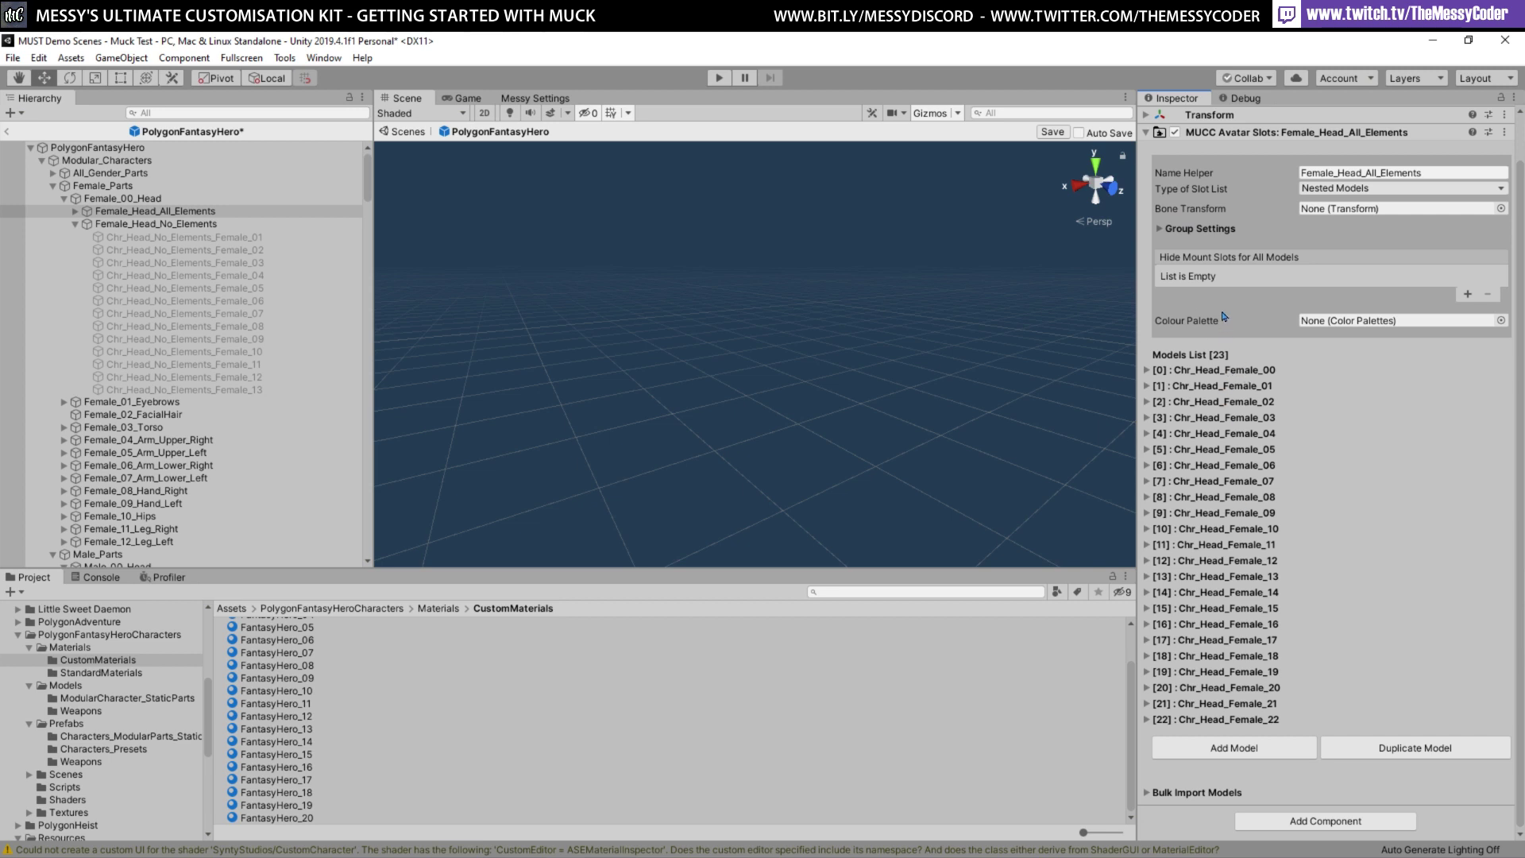
left_click(1159, 229)
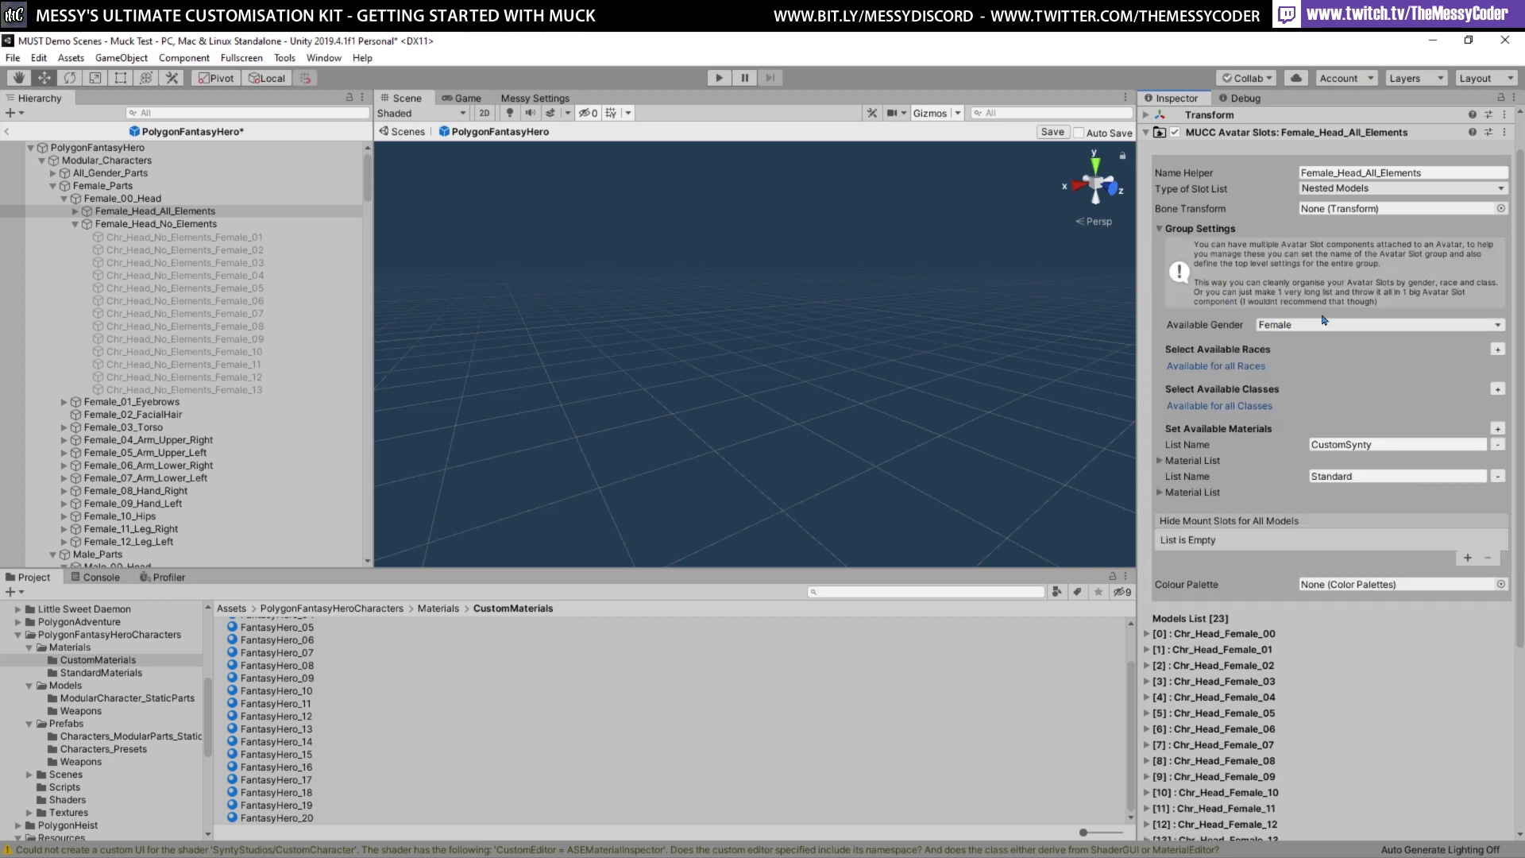
left_click(1158, 229)
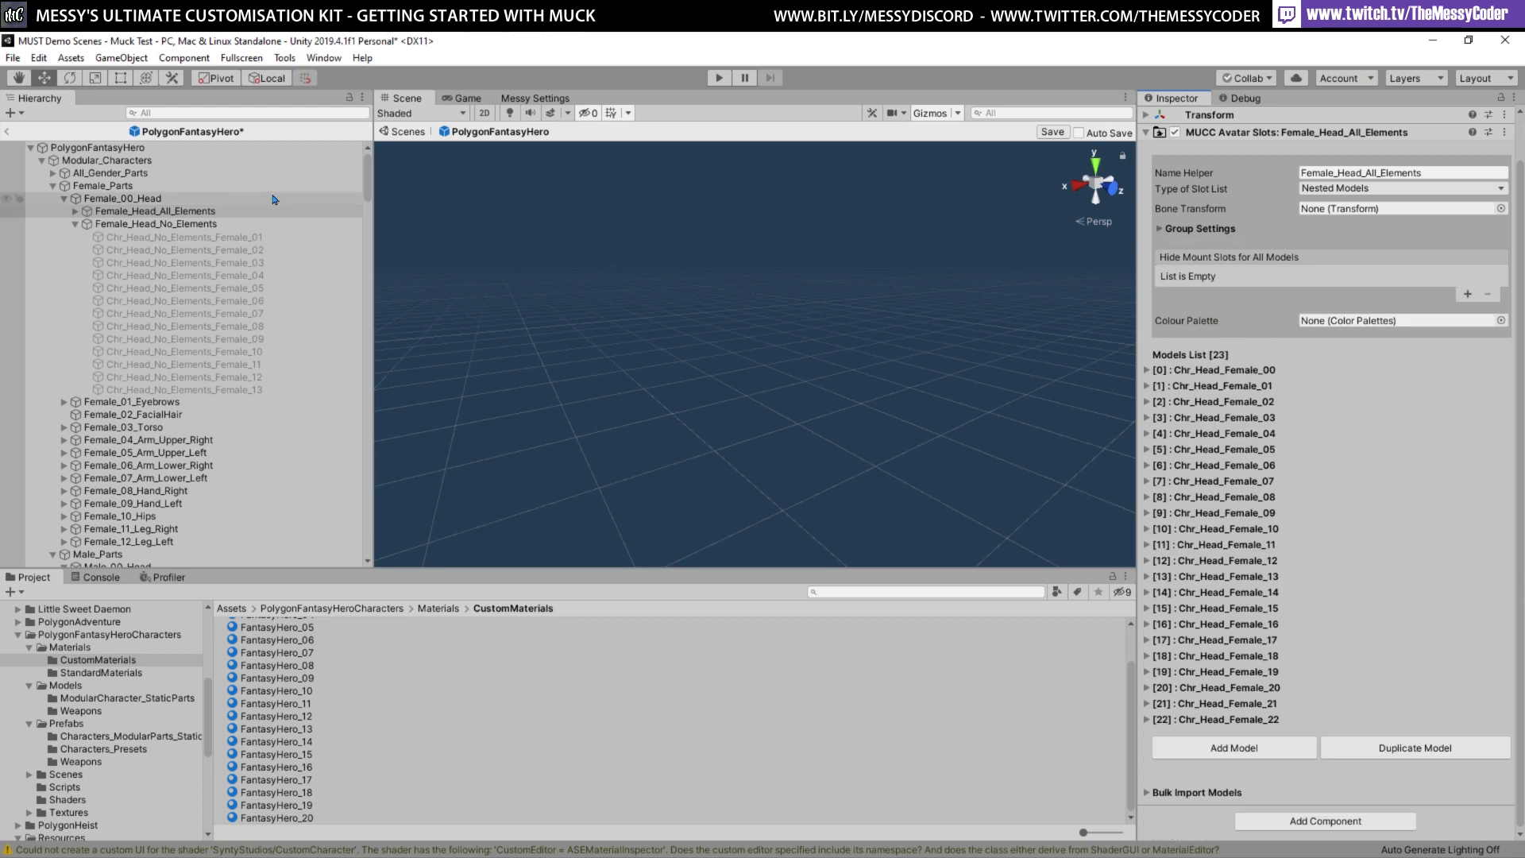
Assign Female_Head_All_Elements and Female_Head_No_Elements as the two nested model slot lists of the PolygonFantasyHero root's 101 Head mount
left_click(202, 225)
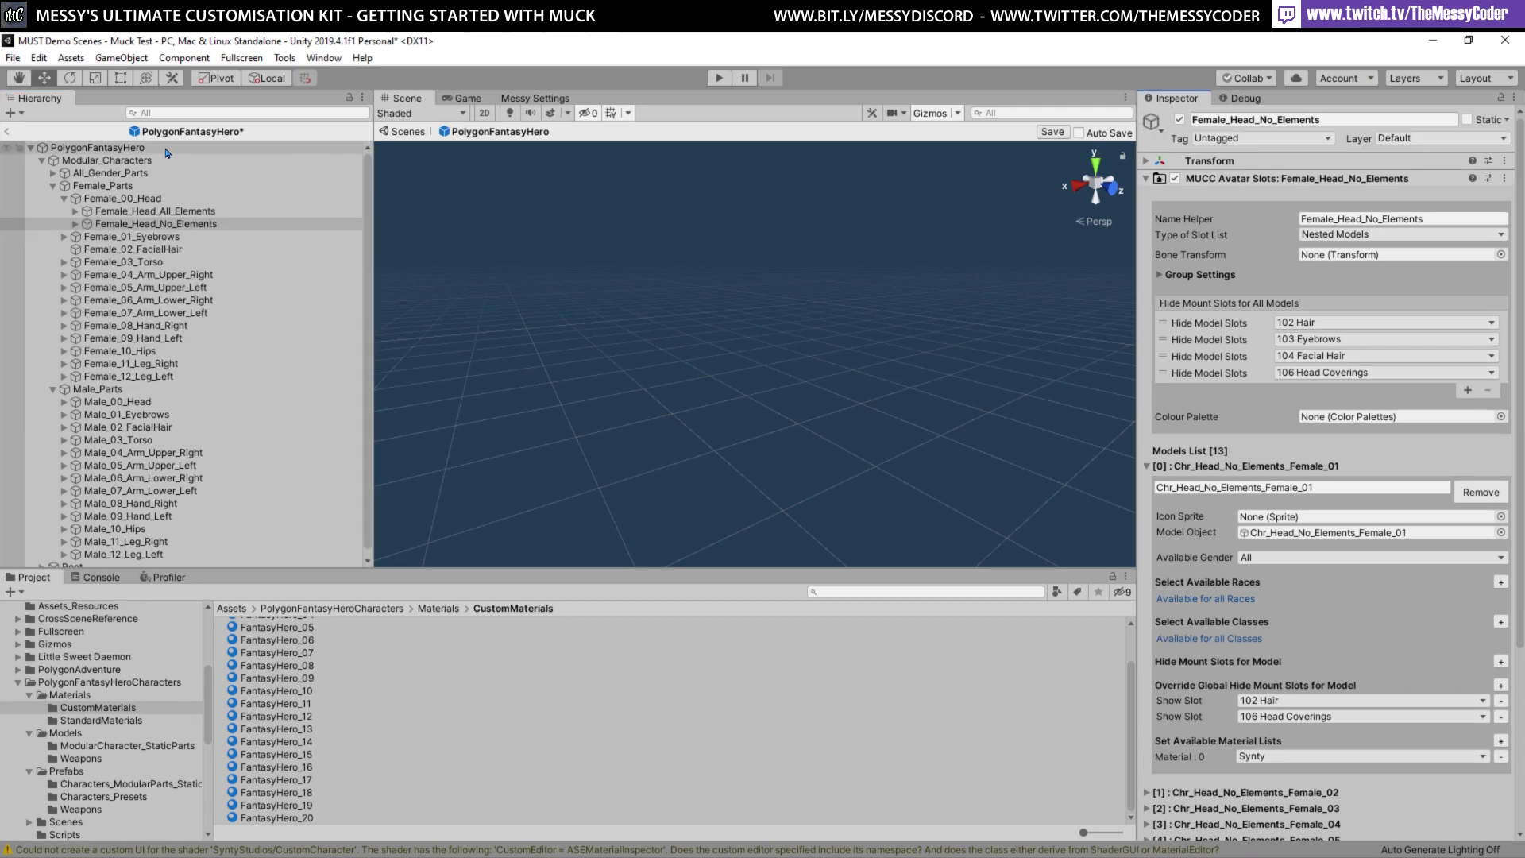
key("Left")
key("Home")
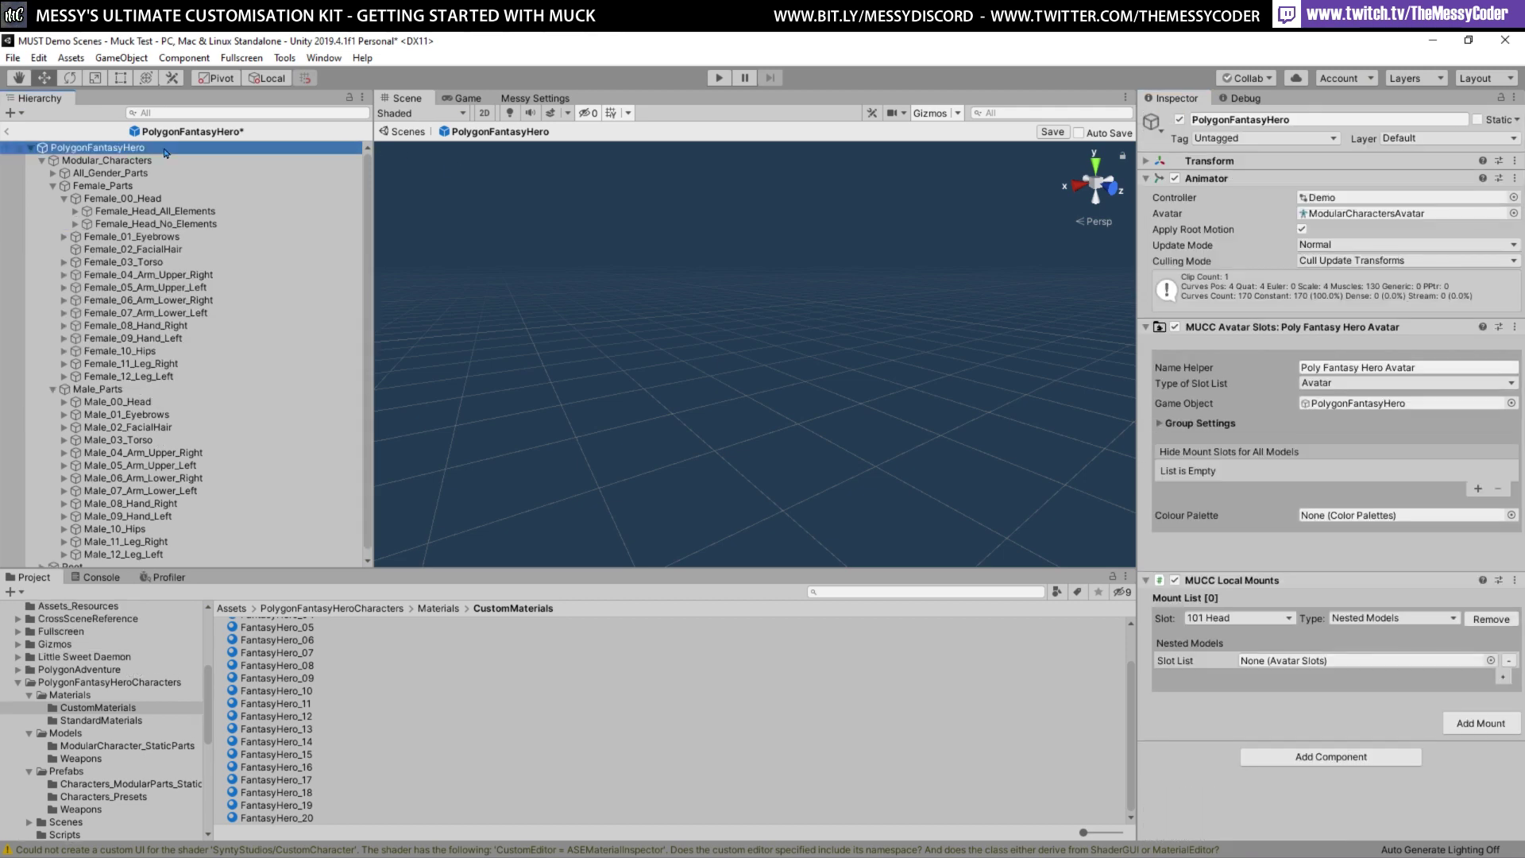
left_click(1503, 676)
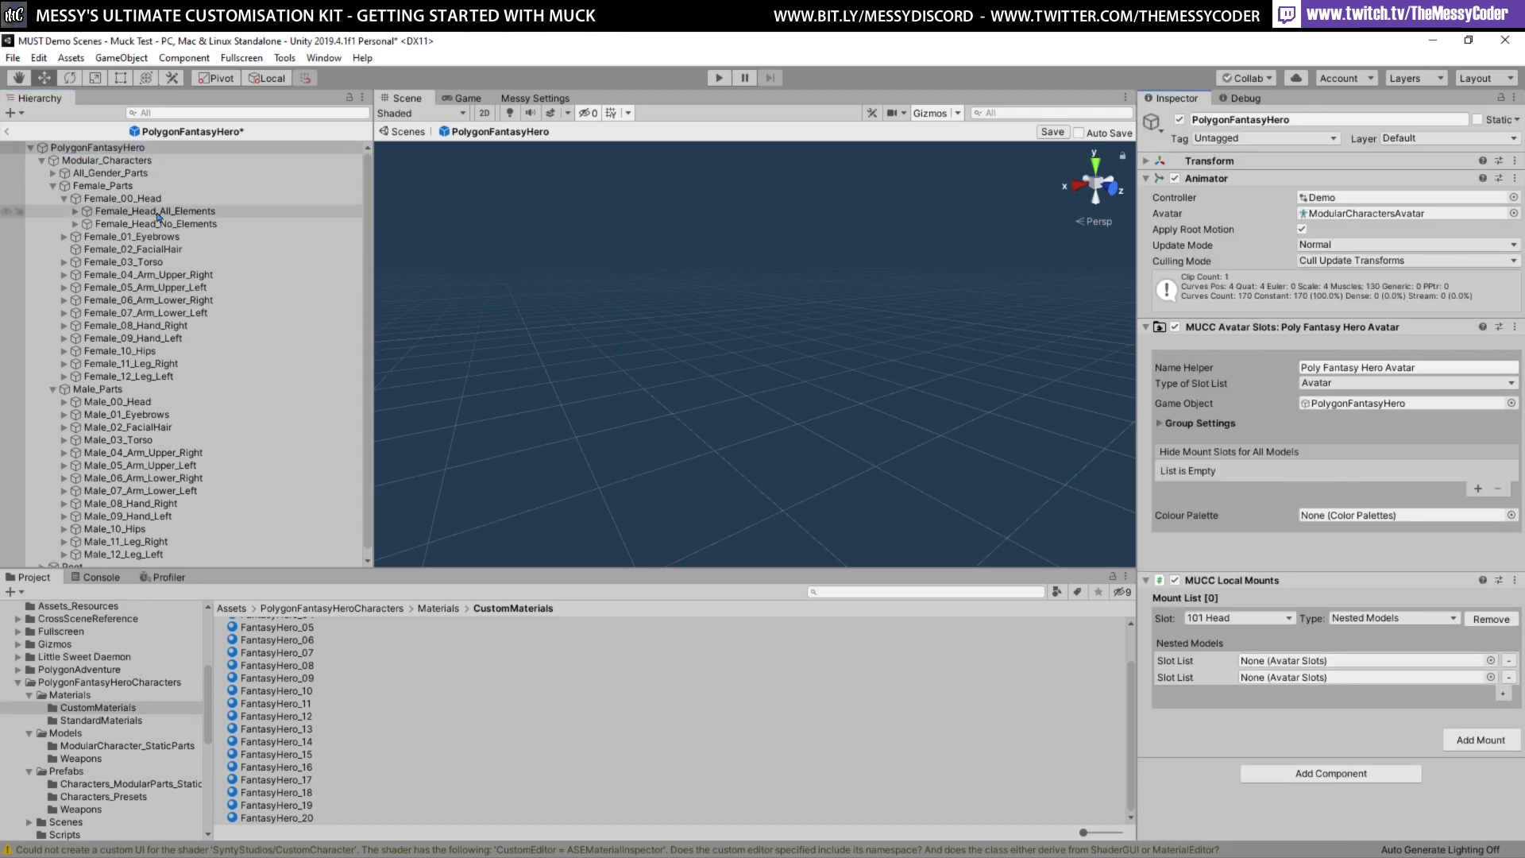
left_click_drag(158, 213, 1351, 660)
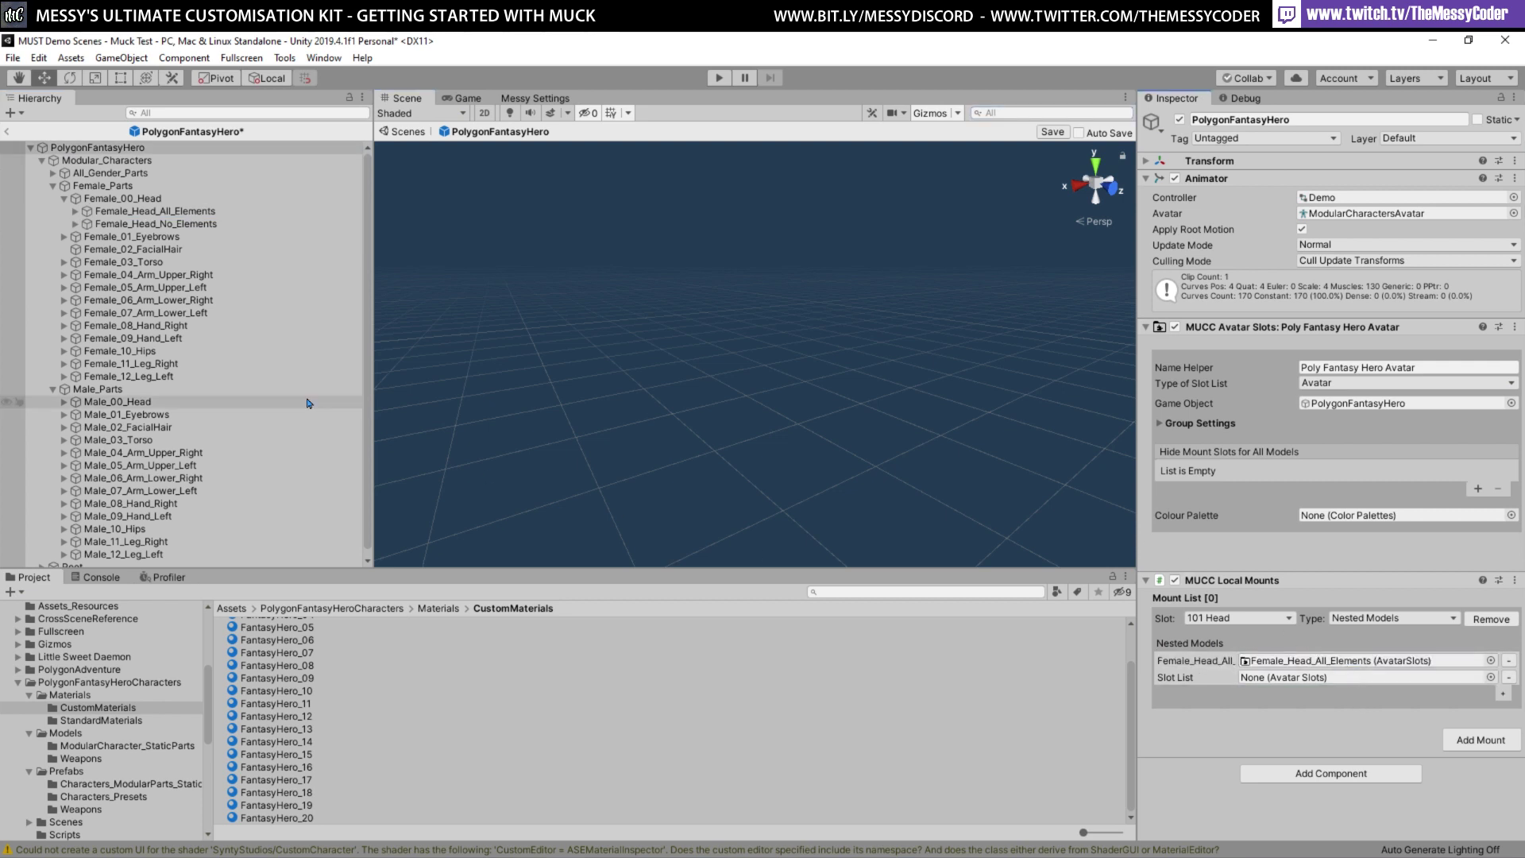
left_click_drag(151, 224, 1279, 682)
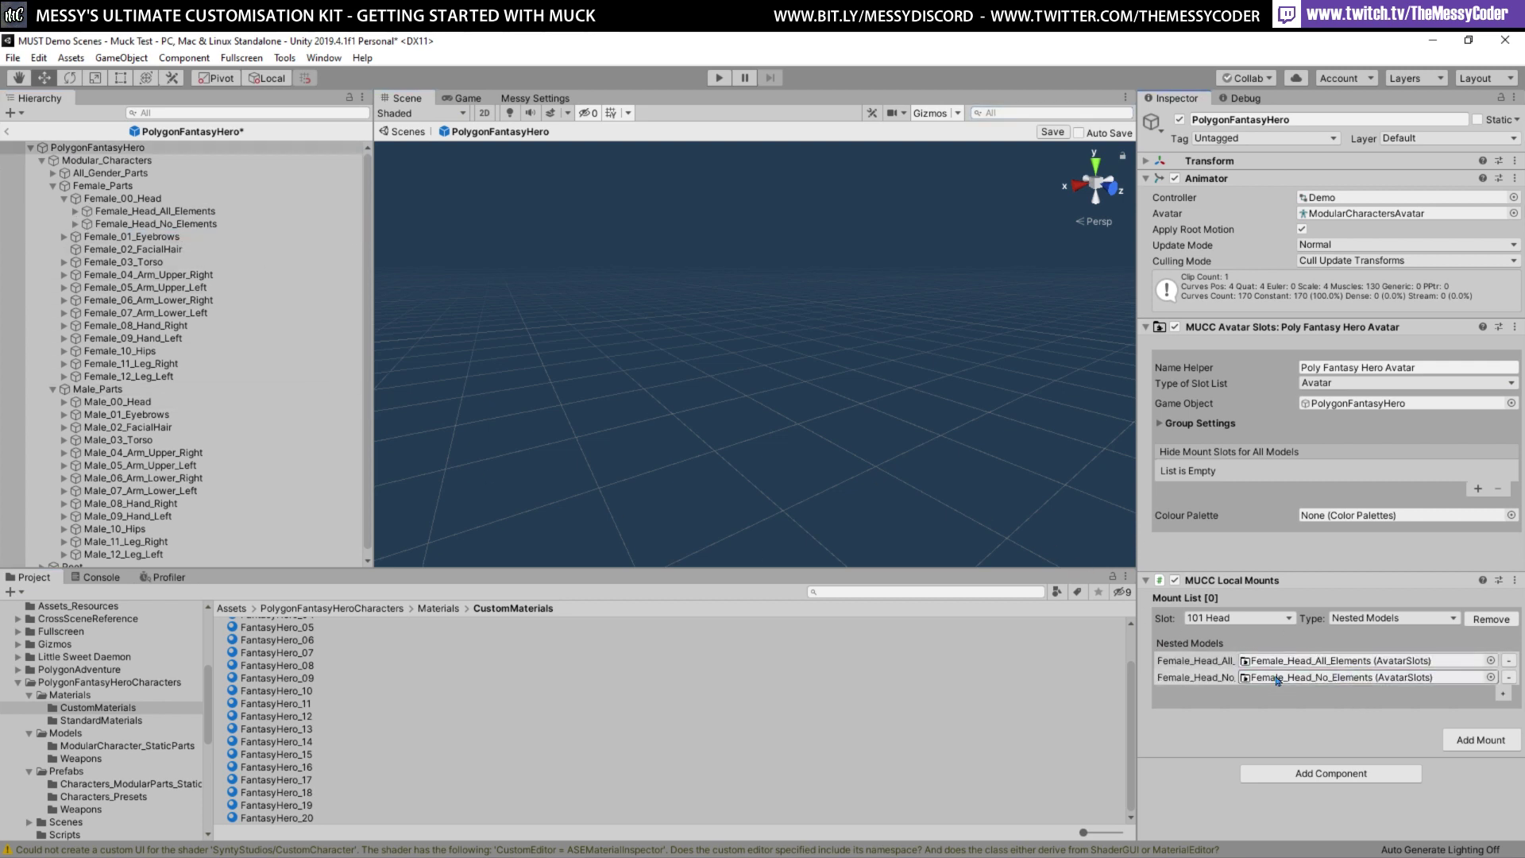
Add a MUCC Avatar Slots component to HeadCoverings_Base_Hair under All_Gender_Parts and set its slot list type to Nested Models
left_click(52, 174)
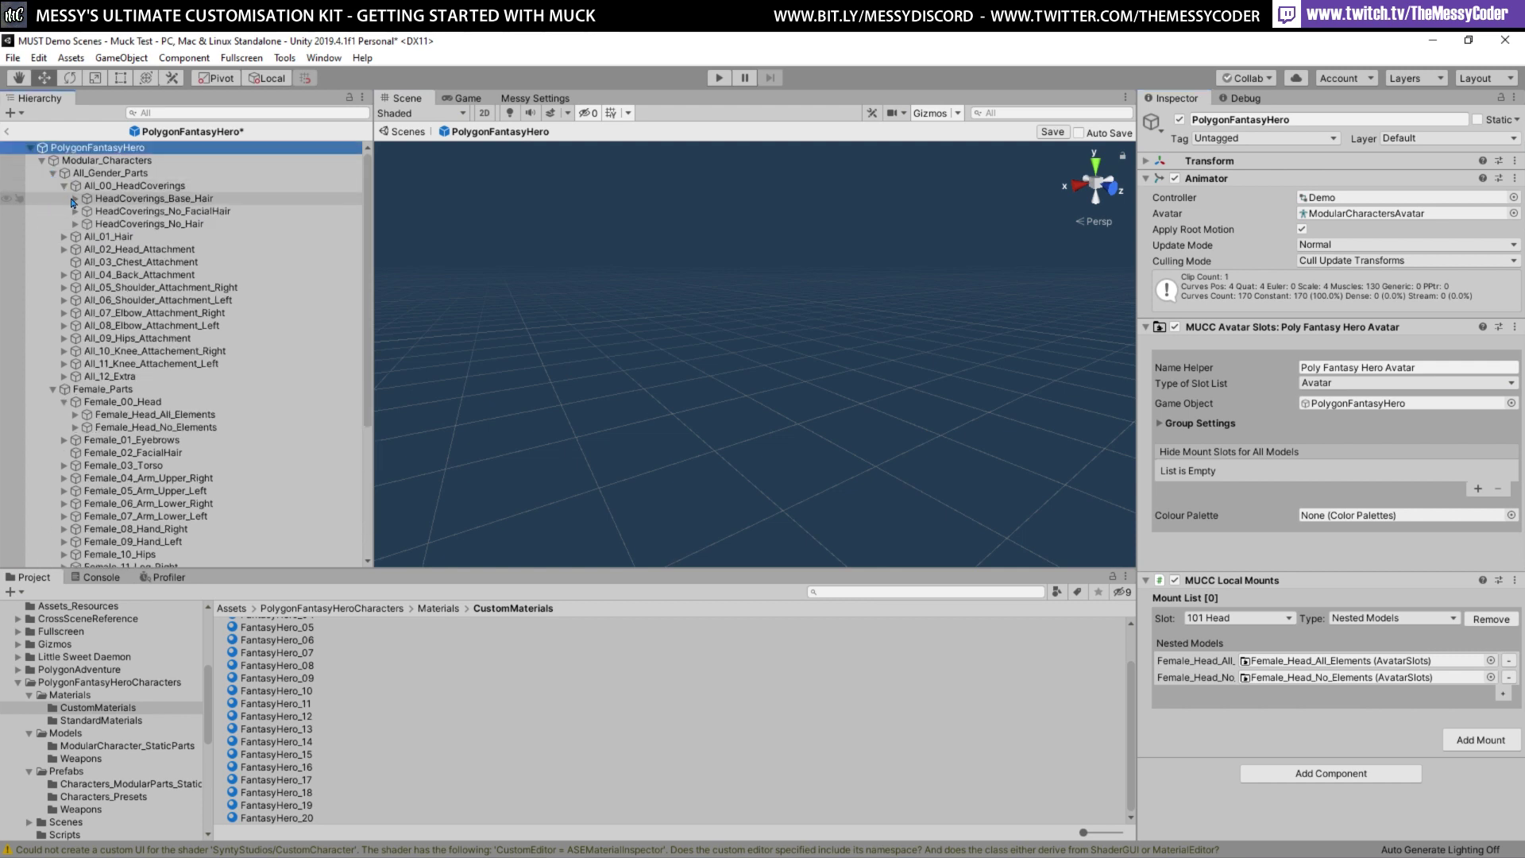
left_click(226, 199)
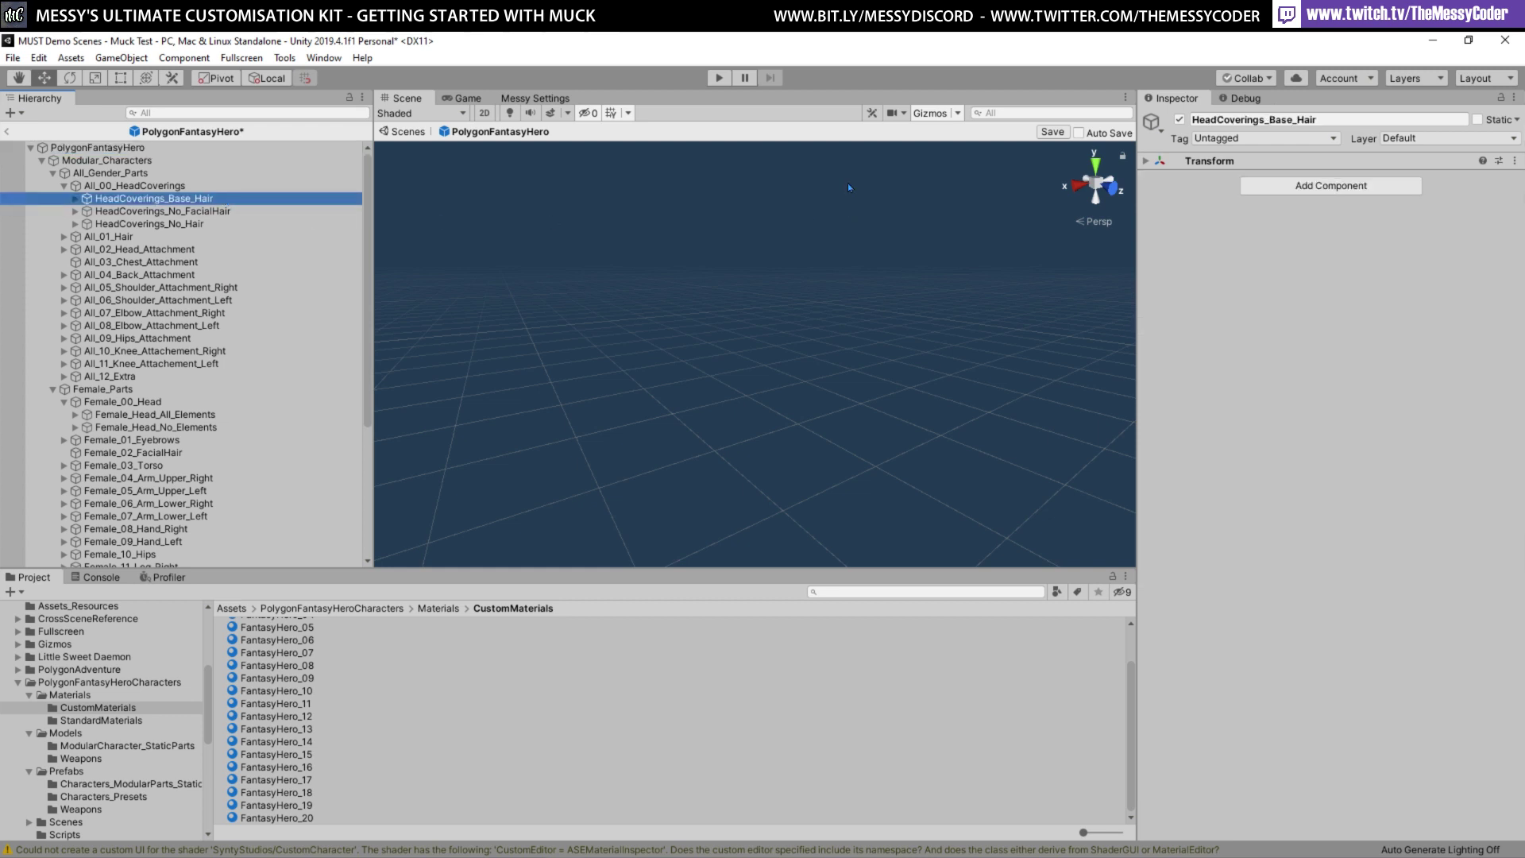
left_click(1361, 196)
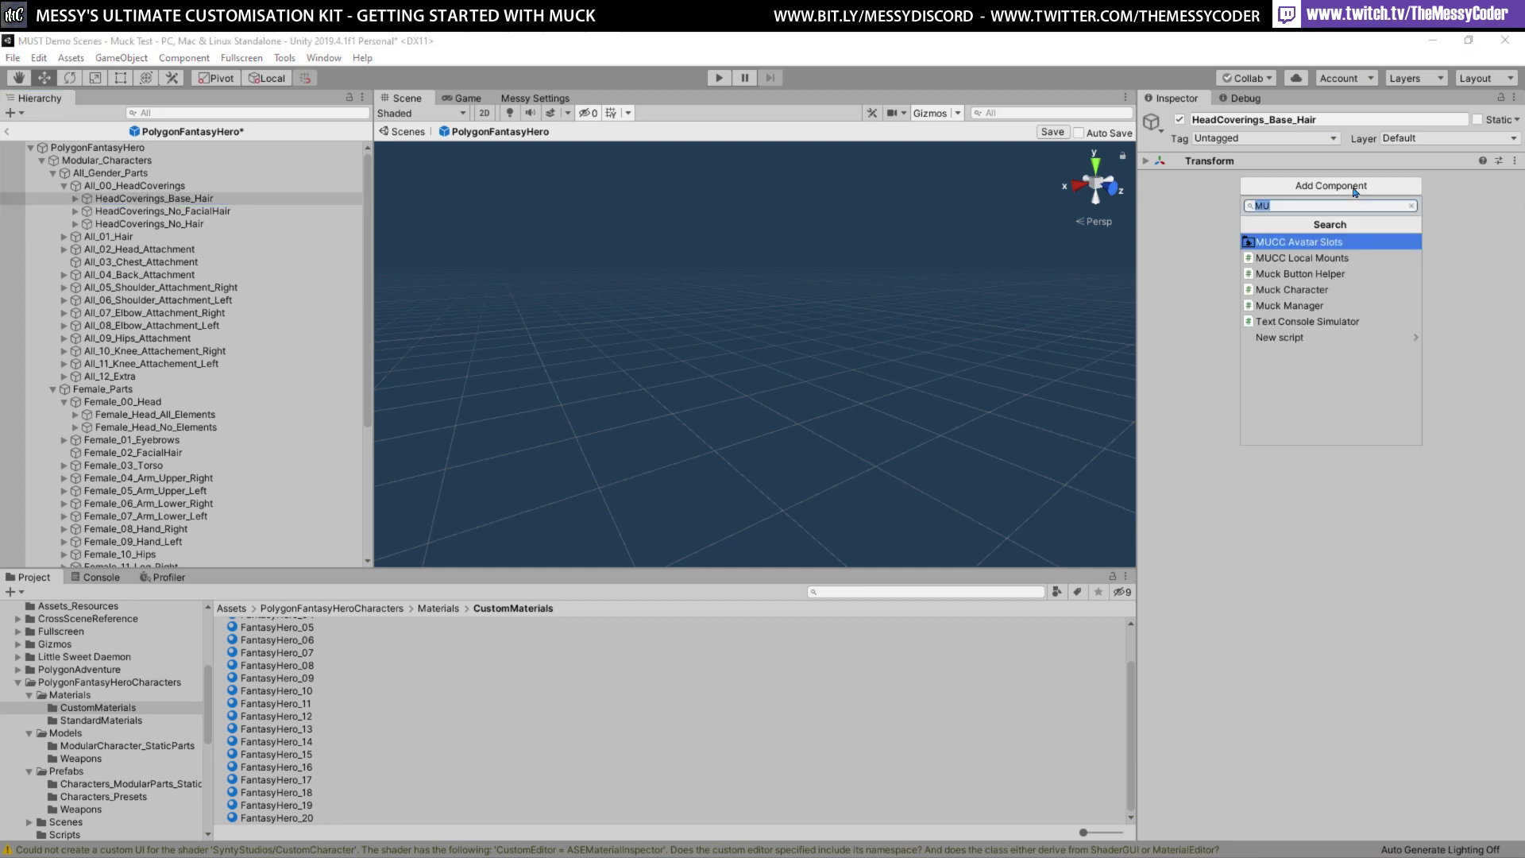
left_click(1340, 241)
left_click(1358, 235)
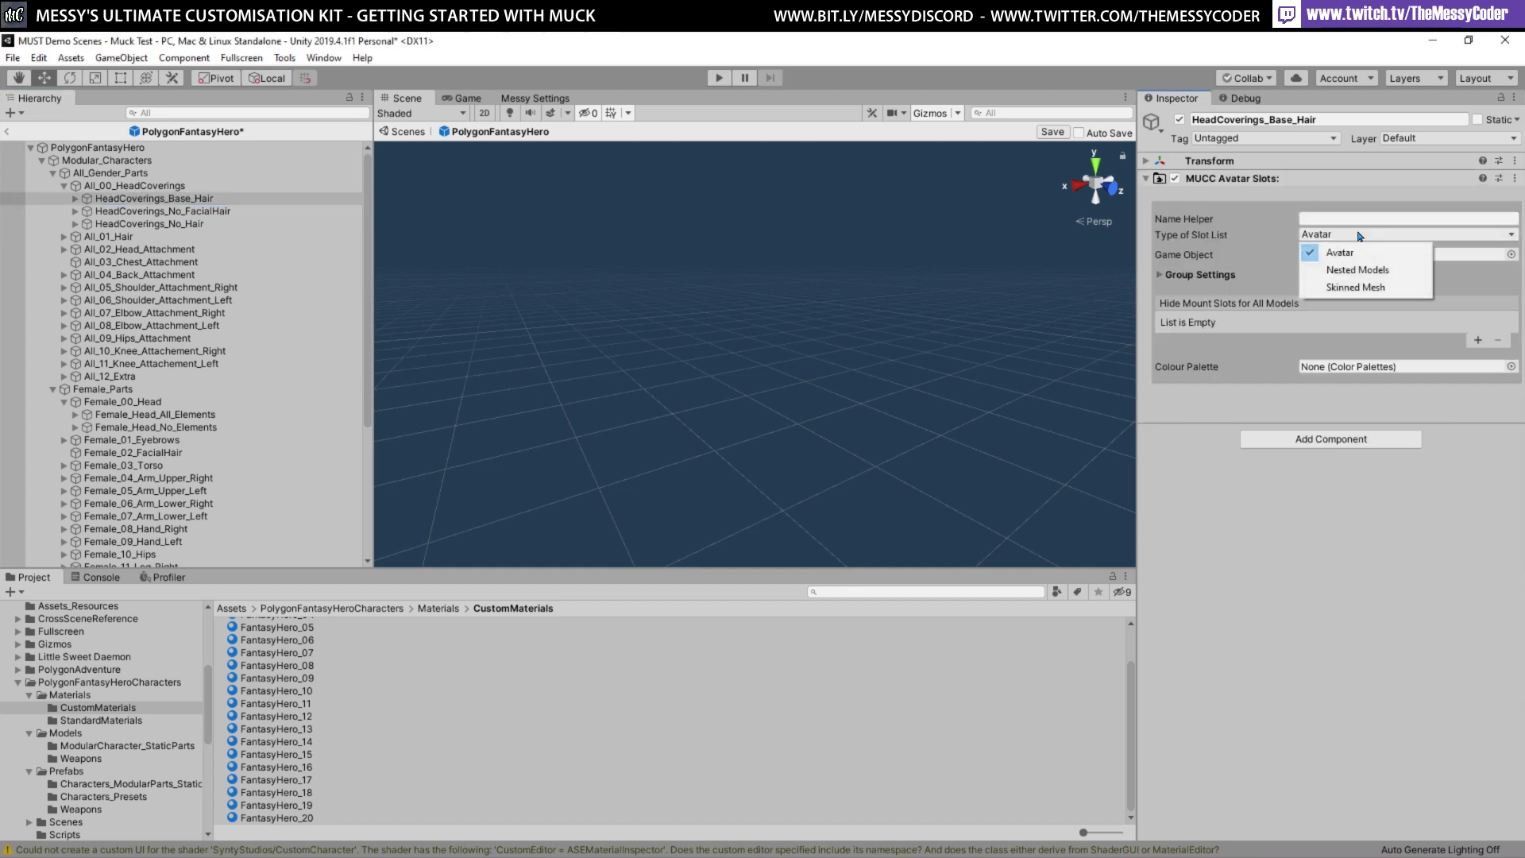
left_click(1358, 270)
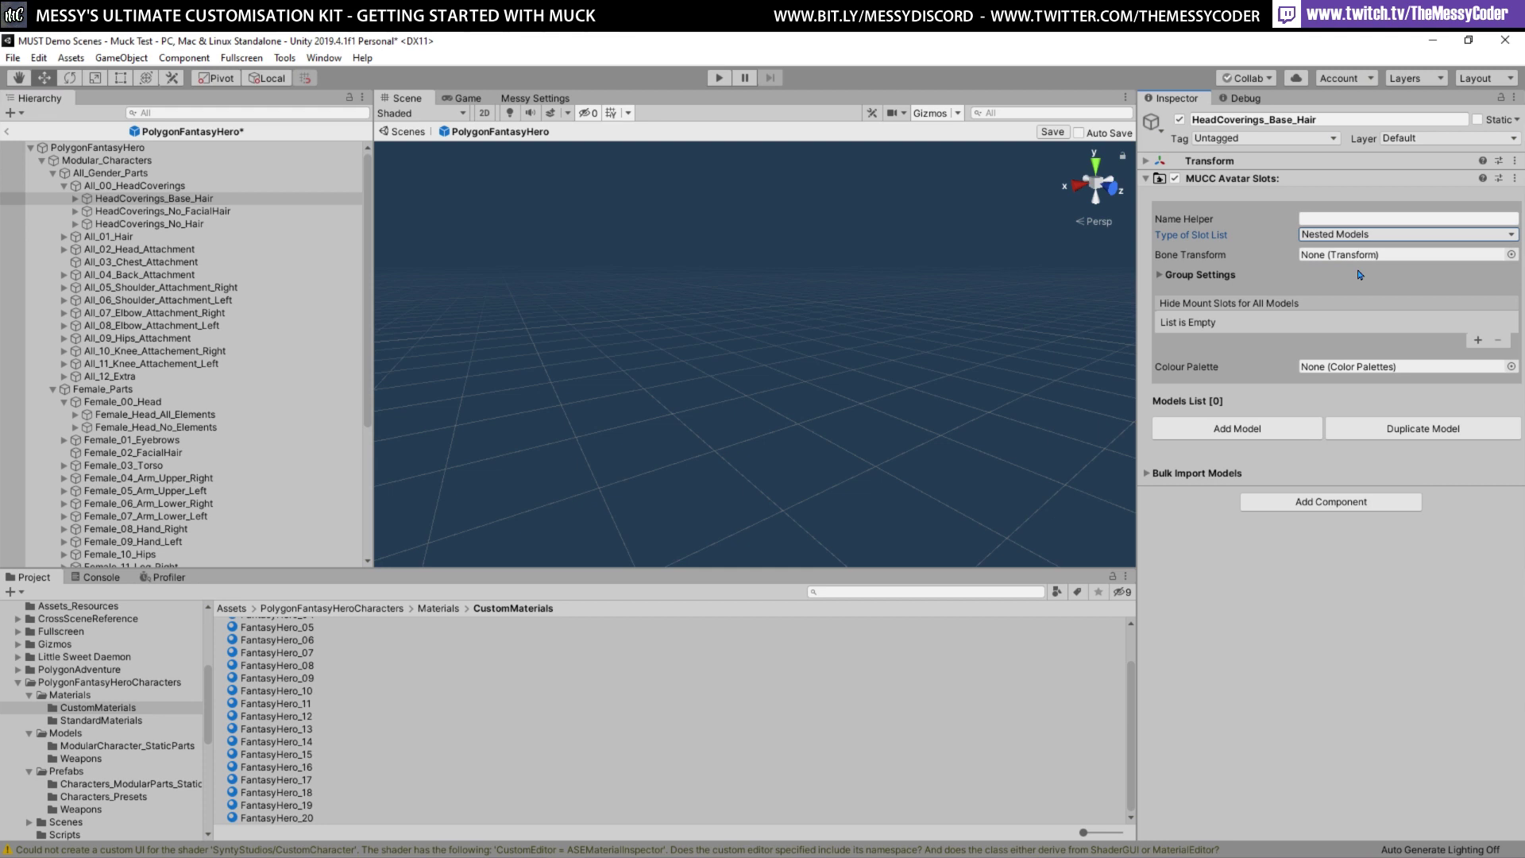
Add an available material list named Synty to HeadCoverings_Base_Hair and fill it with custom materials FantasyHero_01 to FantasyHero_20
left_click(1162, 275)
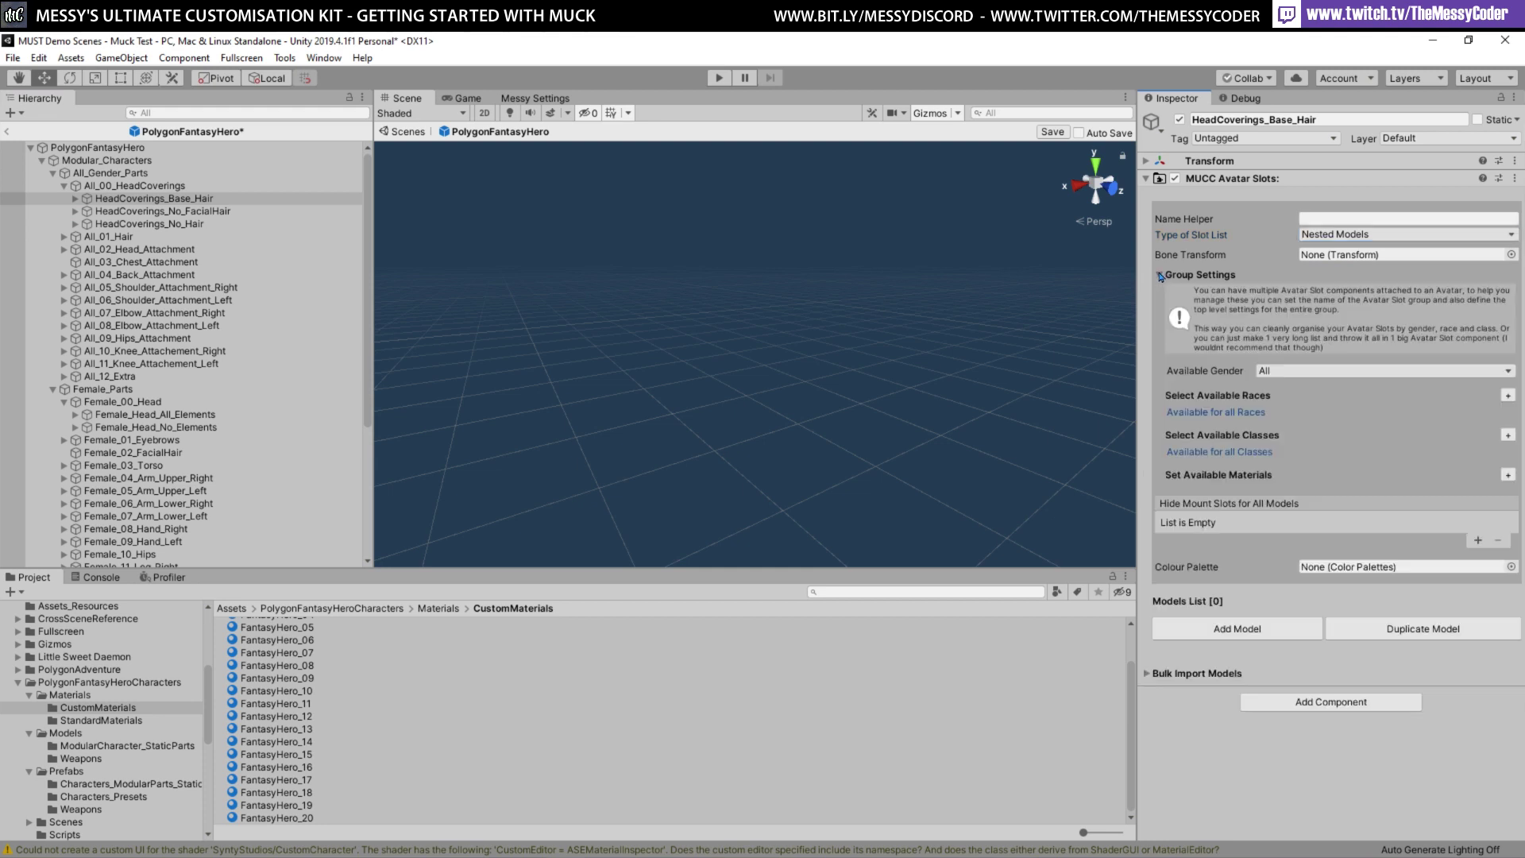
left_click(1507, 475)
left_click(1362, 486)
type("Synty")
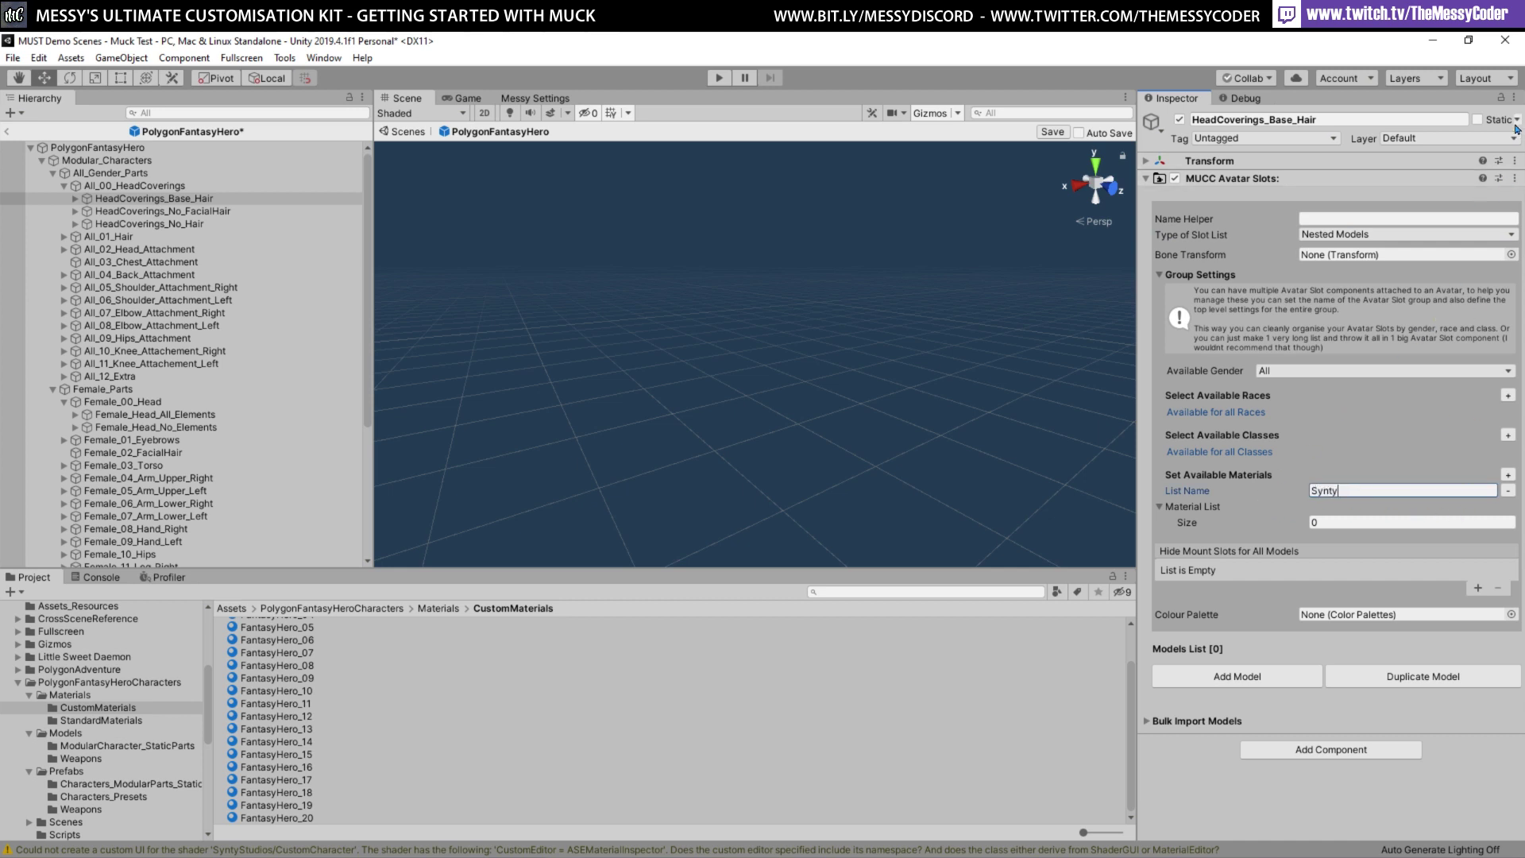
key("Return")
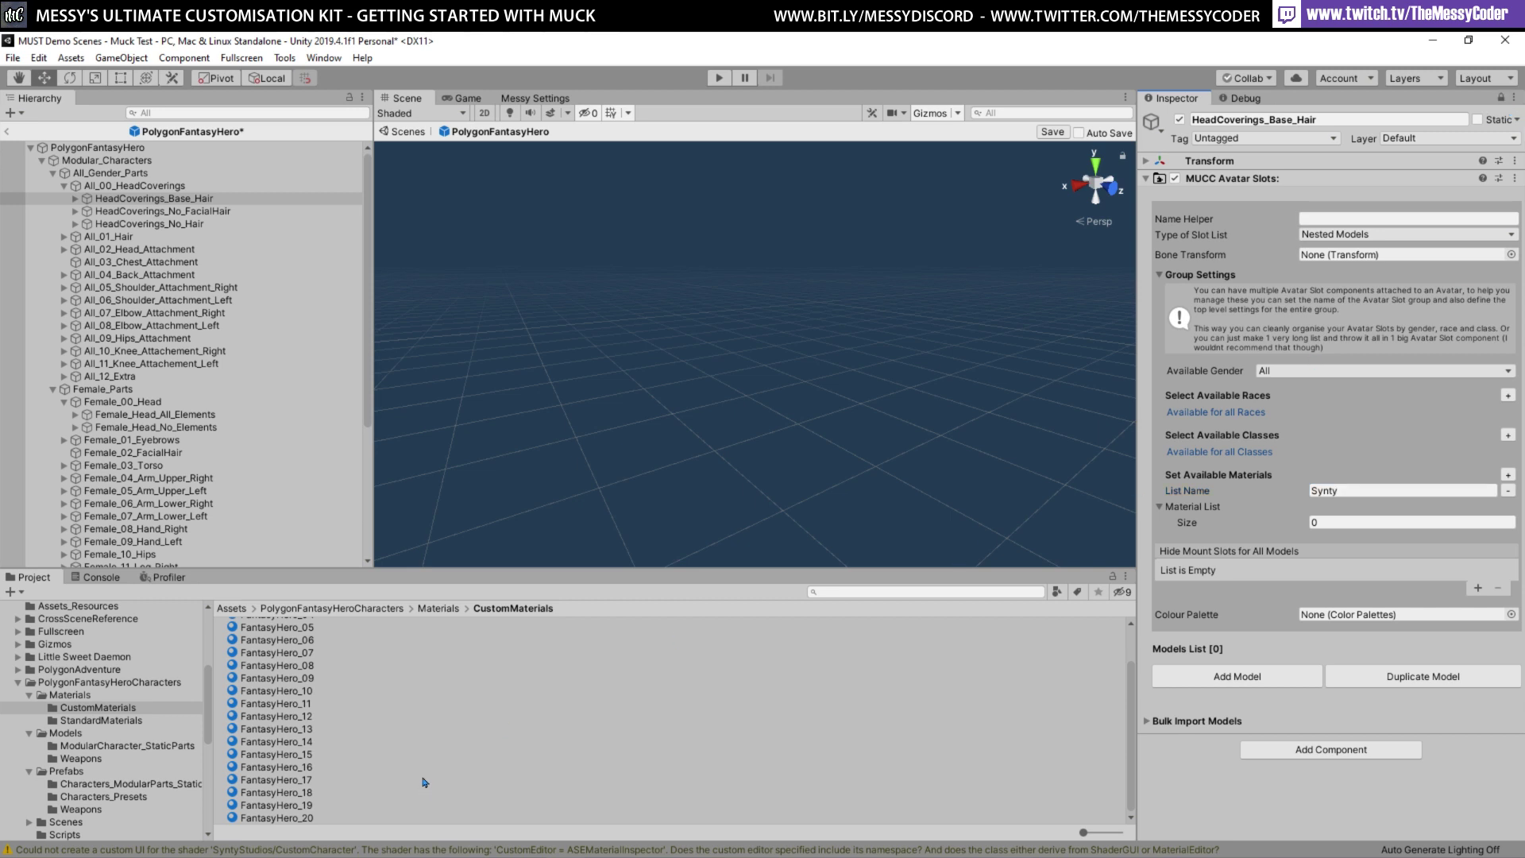
scroll(296, 703, "up", 2)
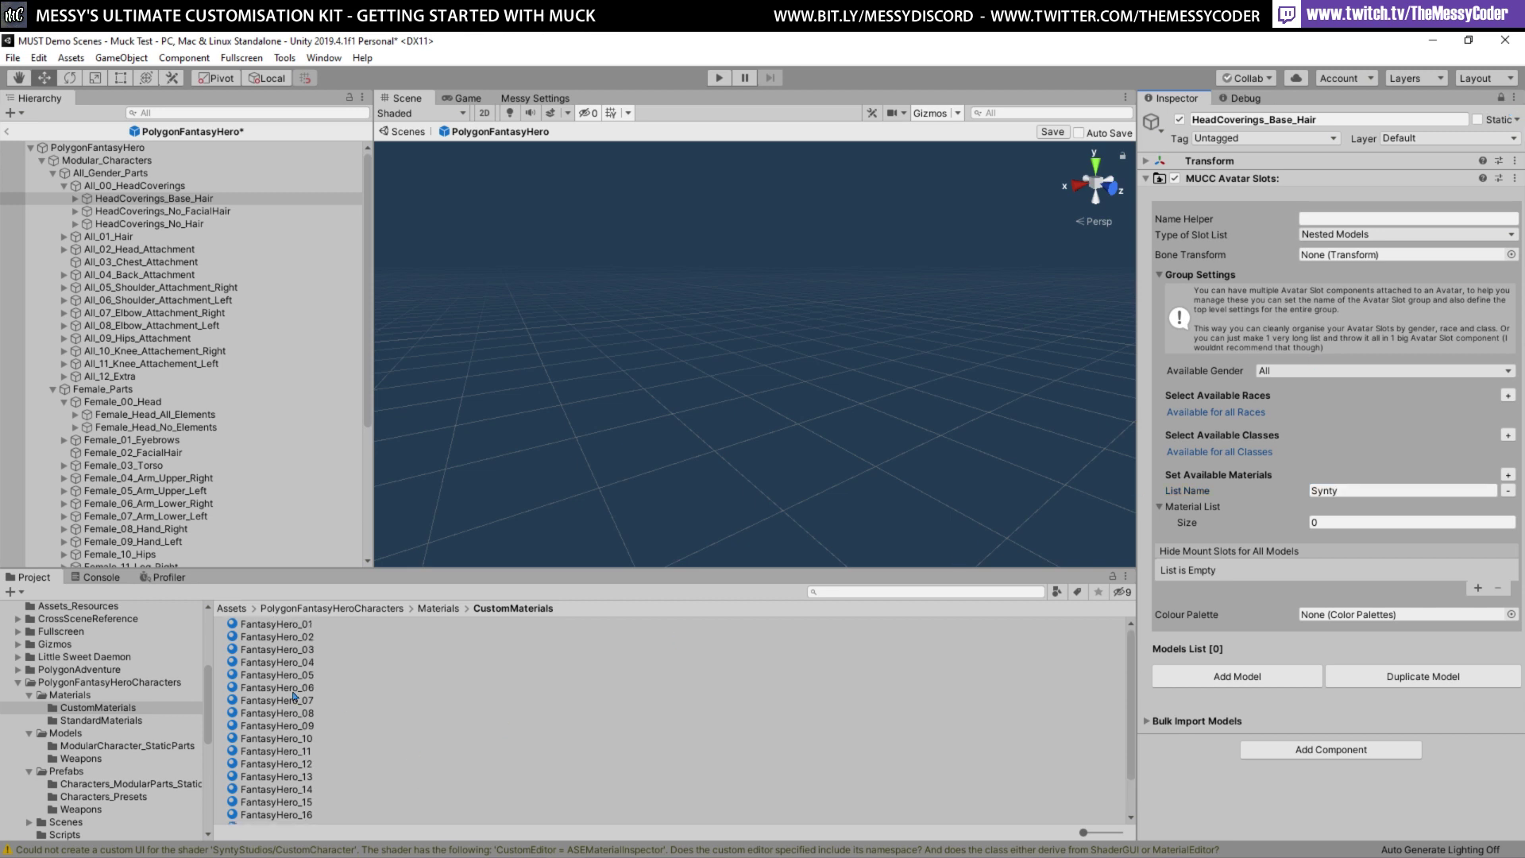
left_click(282, 628)
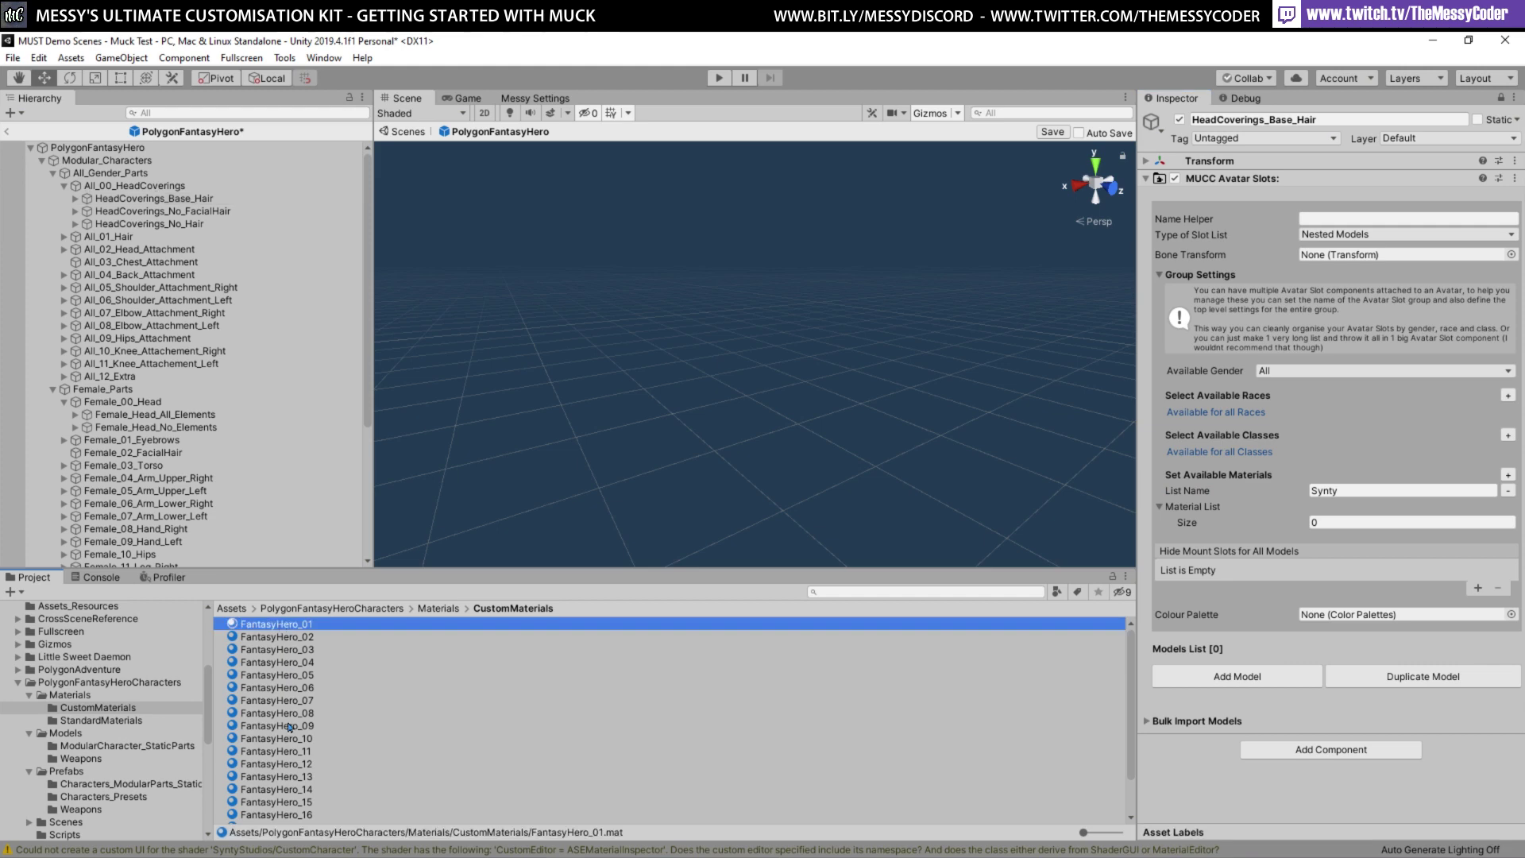
scroll(289, 728, "down", 1)
key("ctrl+a")
left_click_drag(278, 778, 1301, 513)
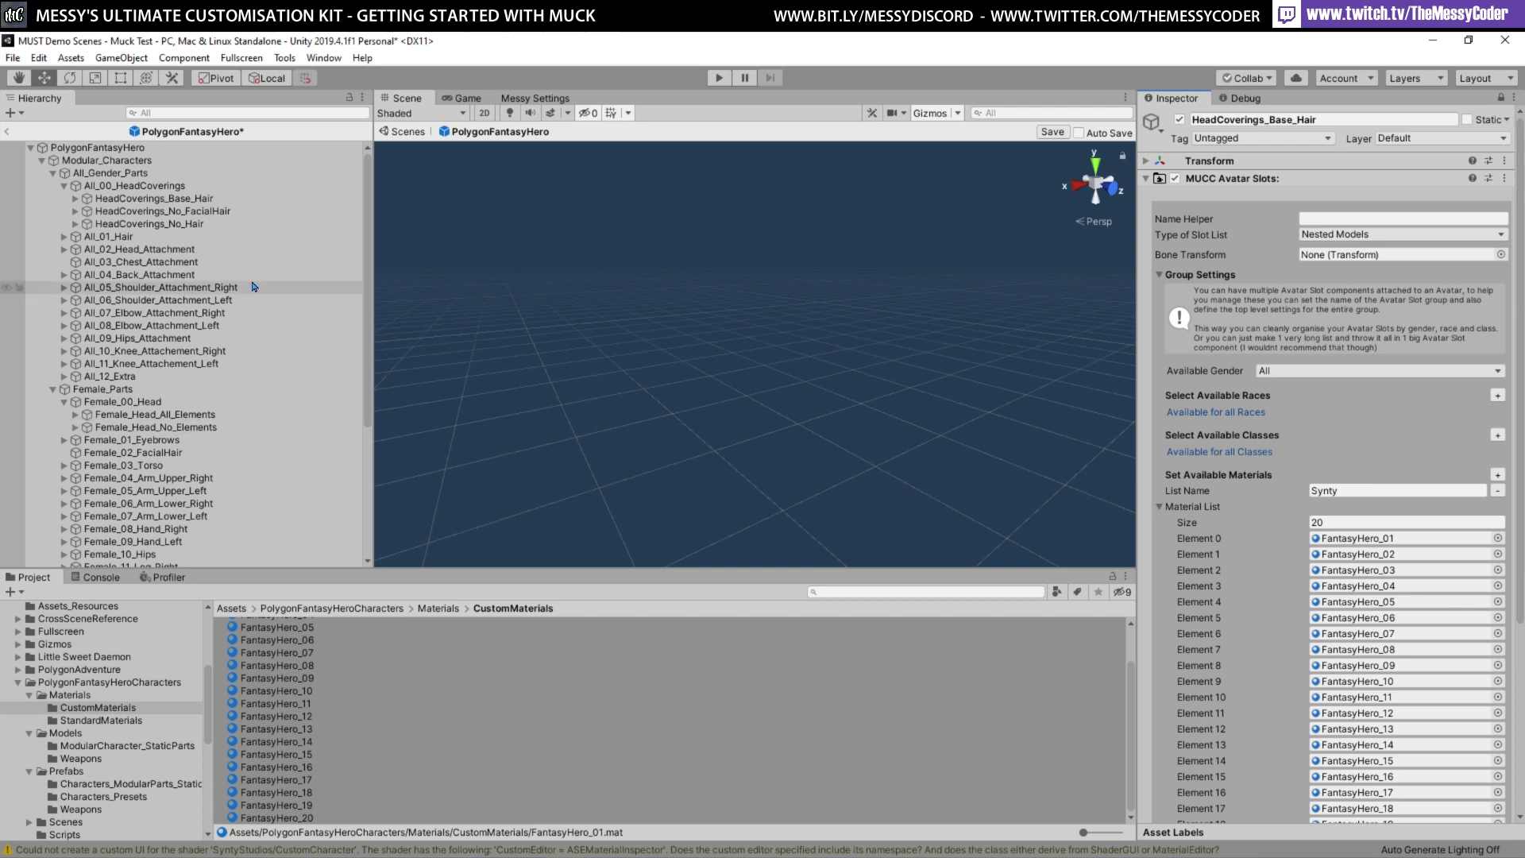
Unlock the Inspector and copy the MUCC Avatar Slots component from HeadCoverings_Base_Hair onto HeadCoverings_No_FacialHair as a new component
left_click(243, 200)
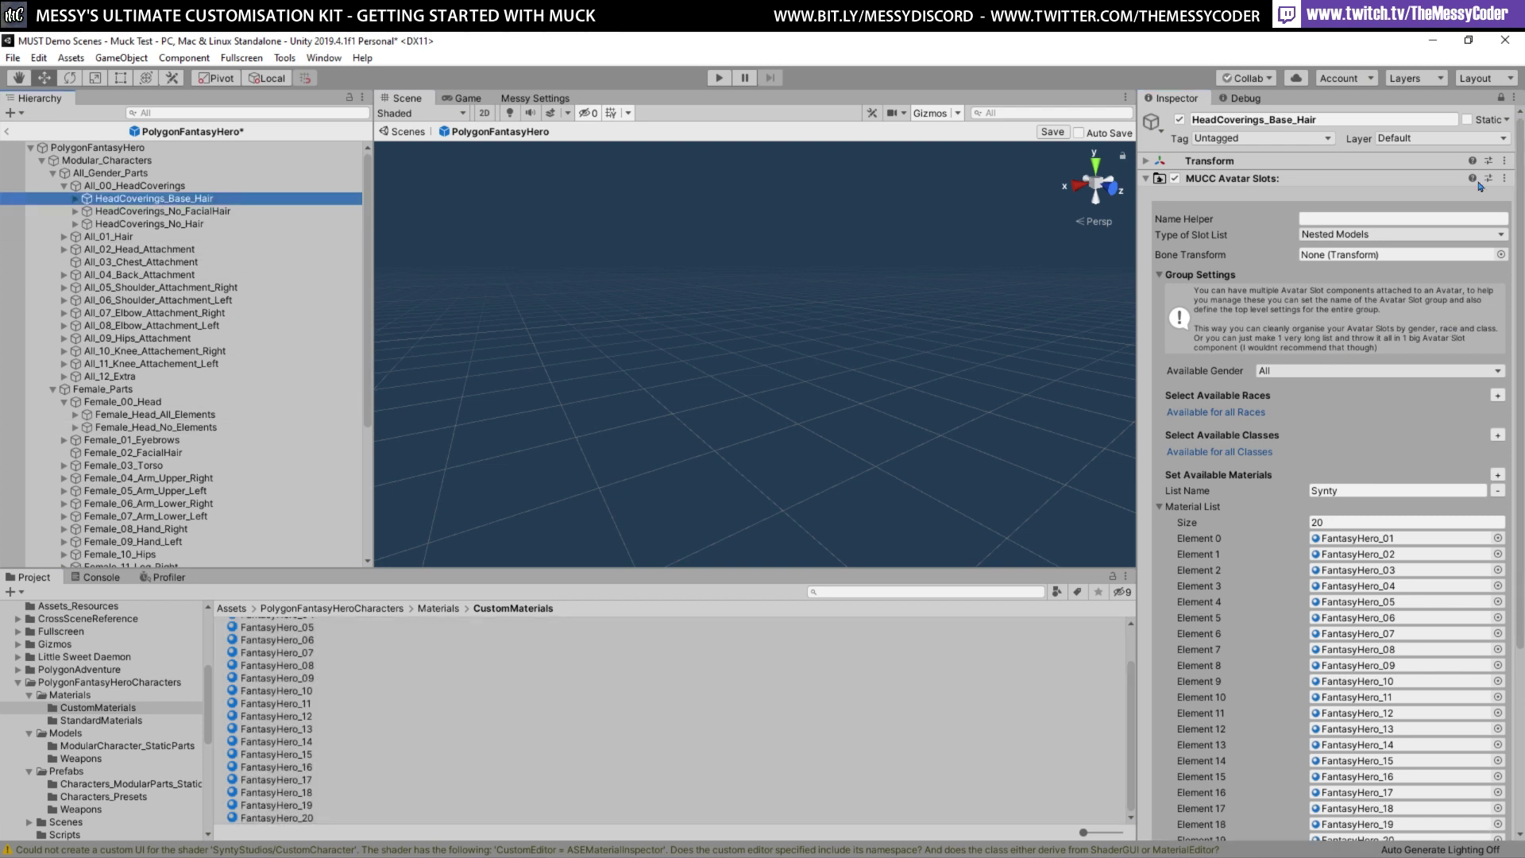
left_click(1501, 98)
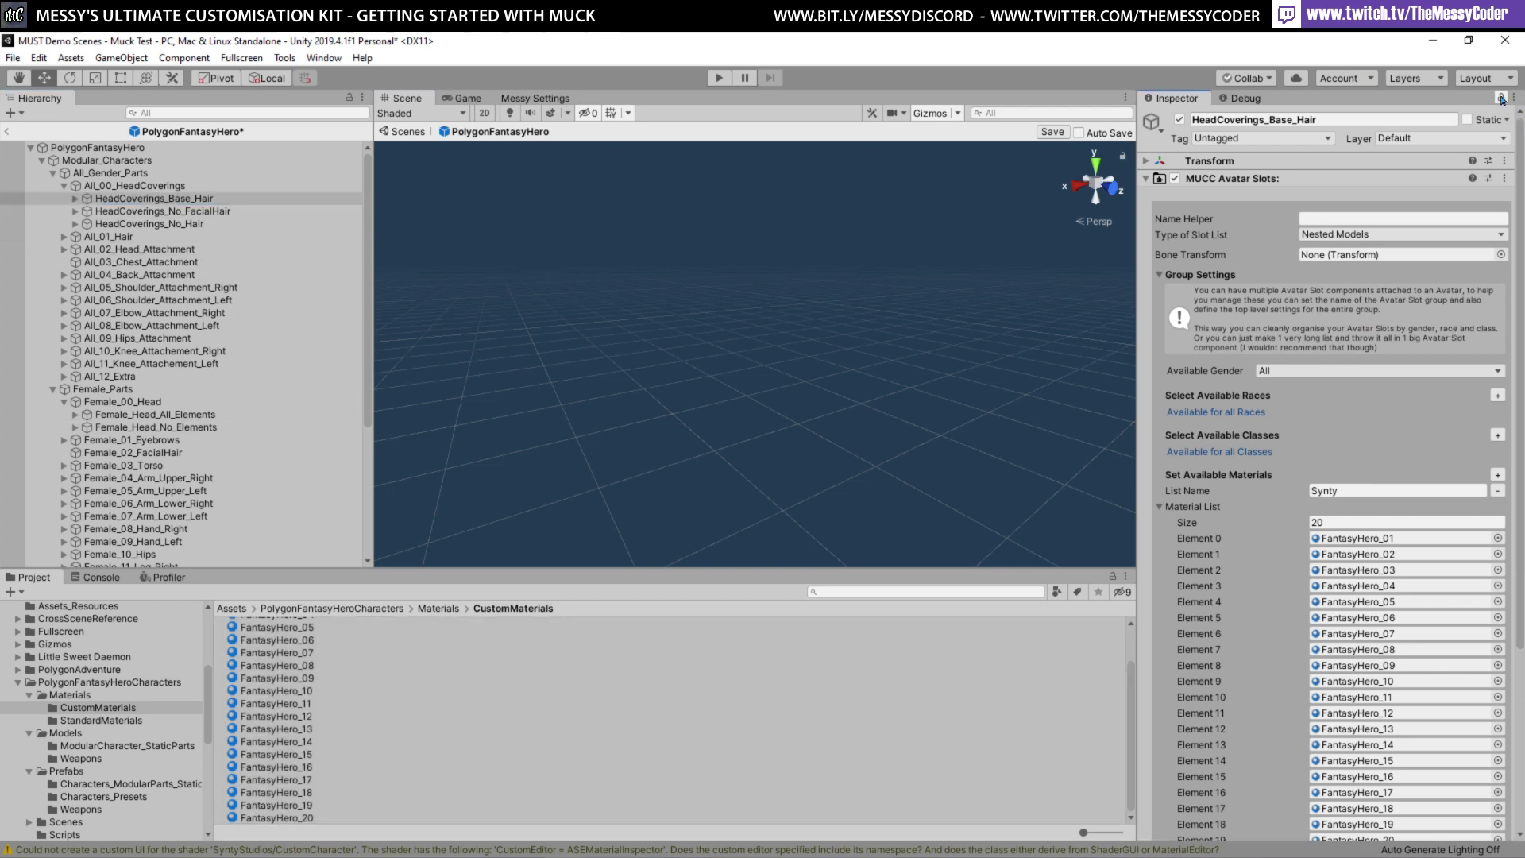
left_click(1503, 185)
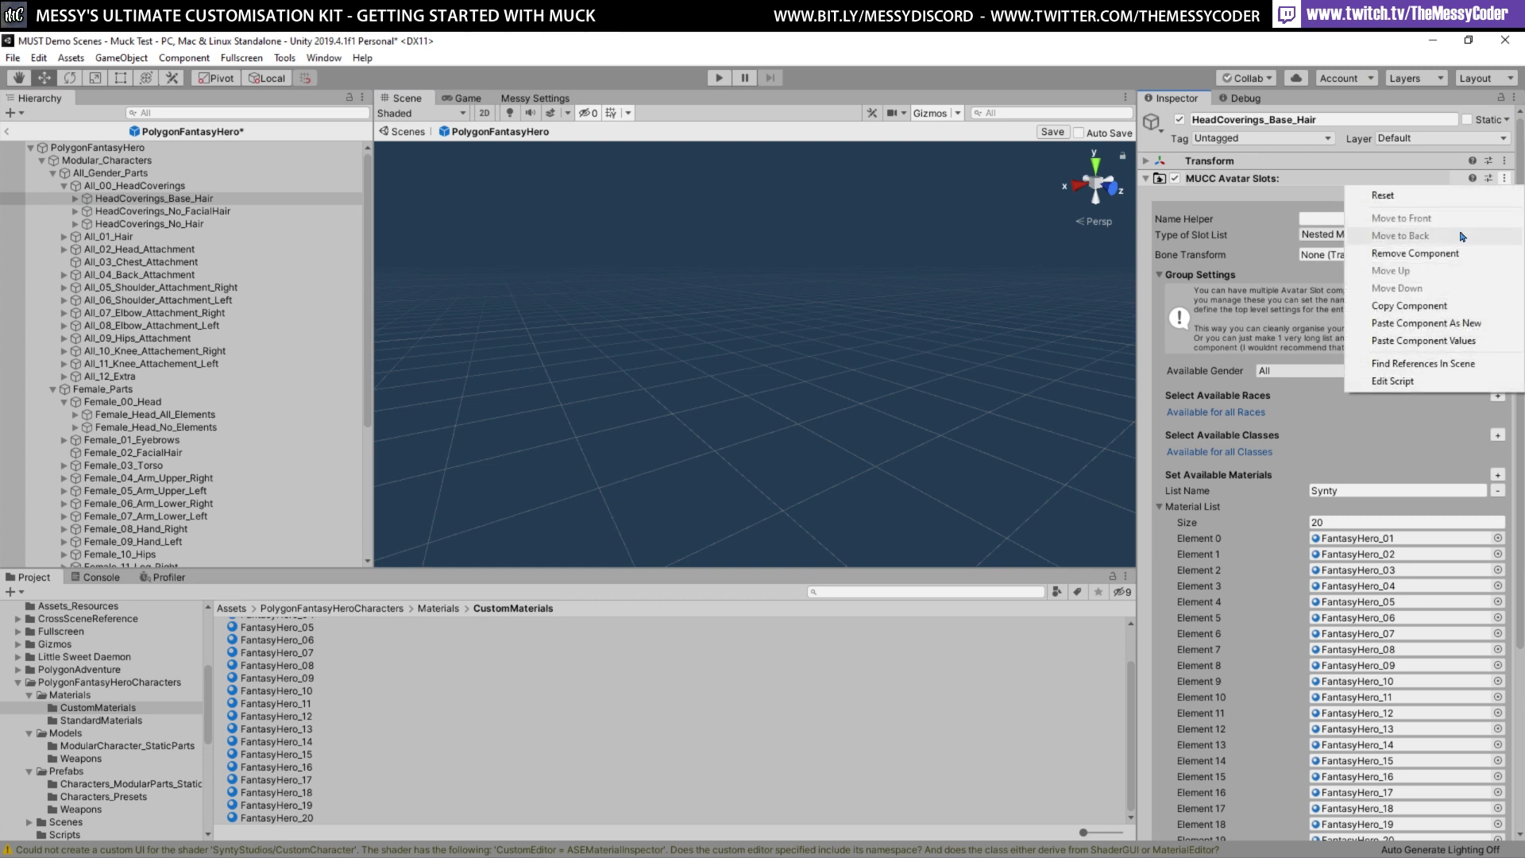
left_click(1440, 302)
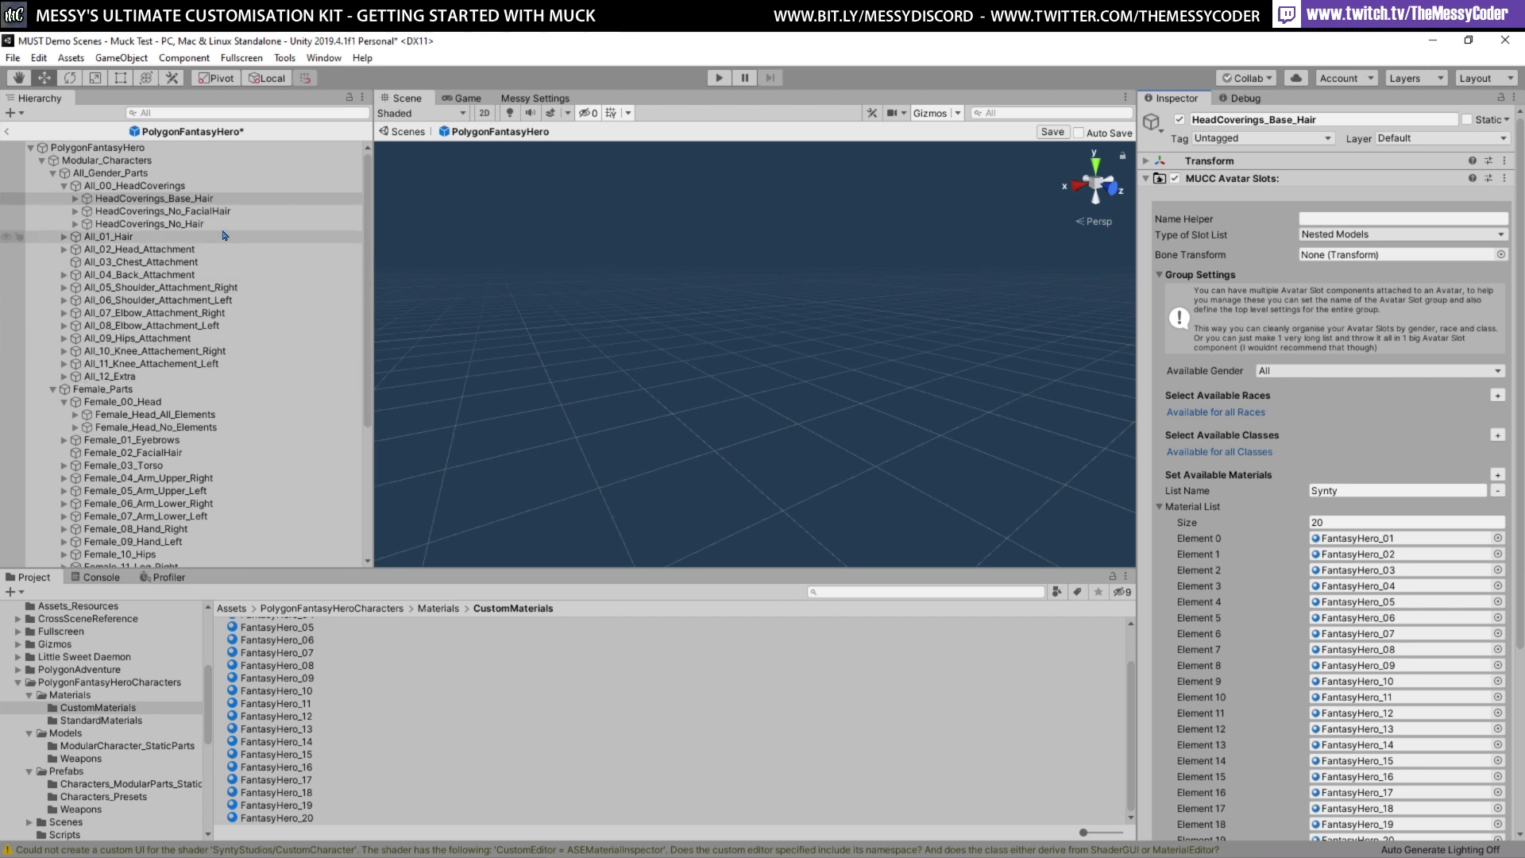
left_click(162, 210)
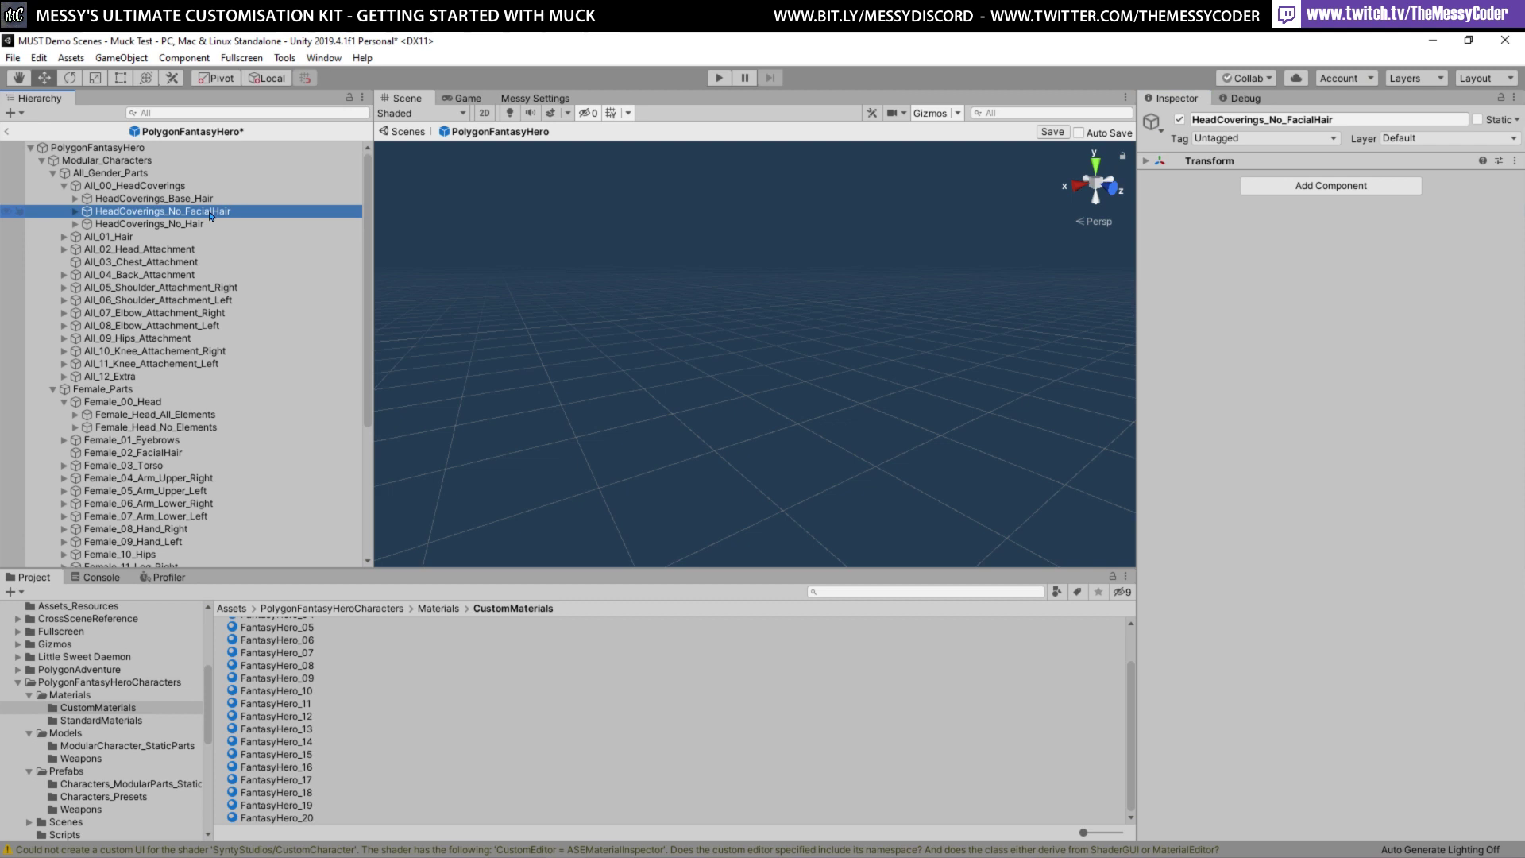
left_click(1515, 160)
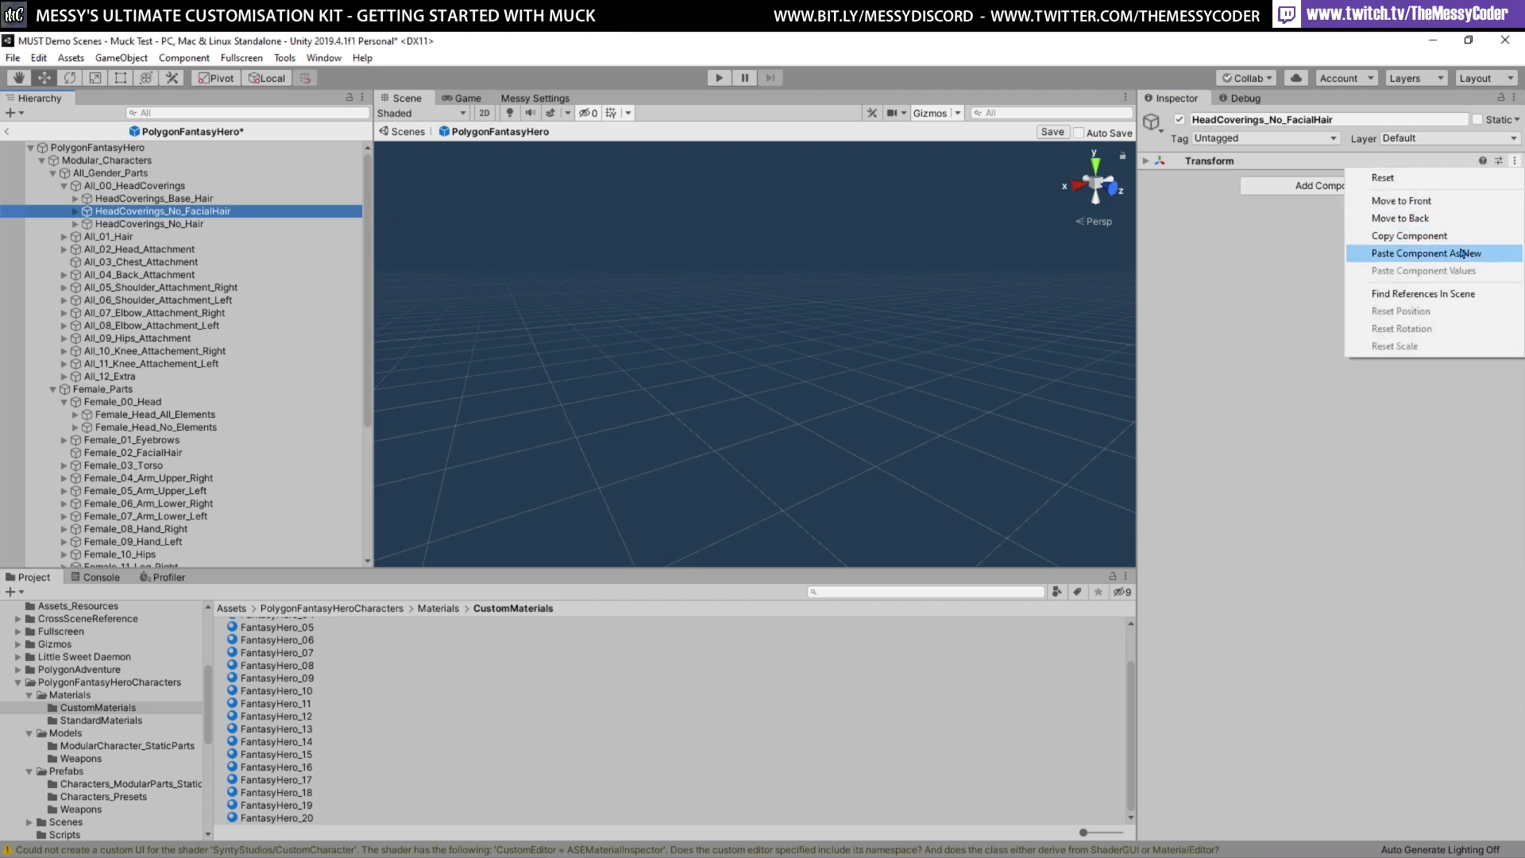
left_click(1463, 253)
left_click(1159, 275)
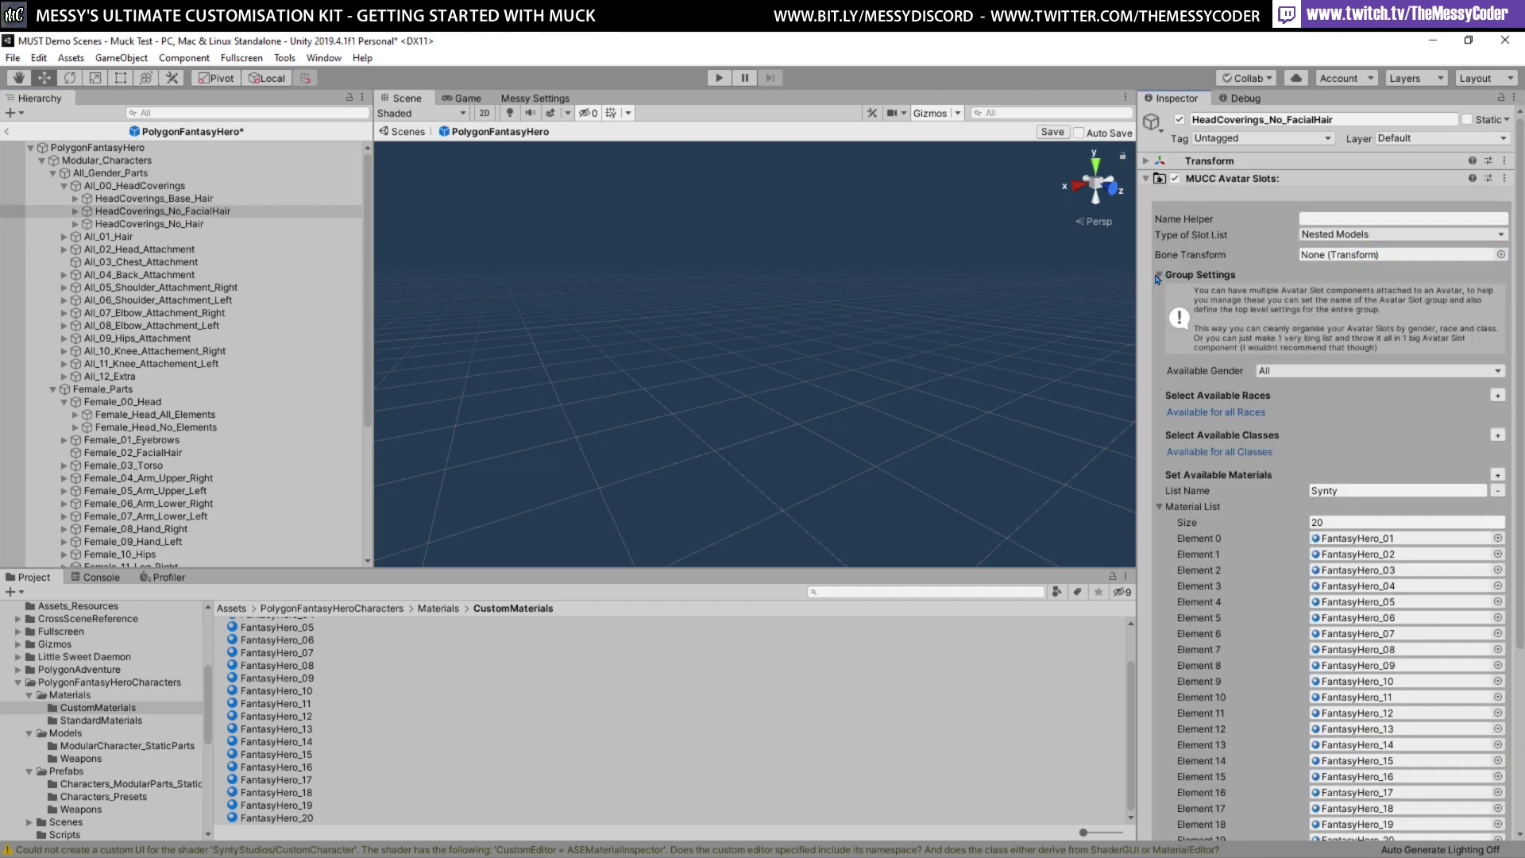
Paste the copied MUCC Avatar Slots component as a new component on HeadCoverings_No_Hair and check its group settings
left_click(222, 224)
left_click(1515, 161)
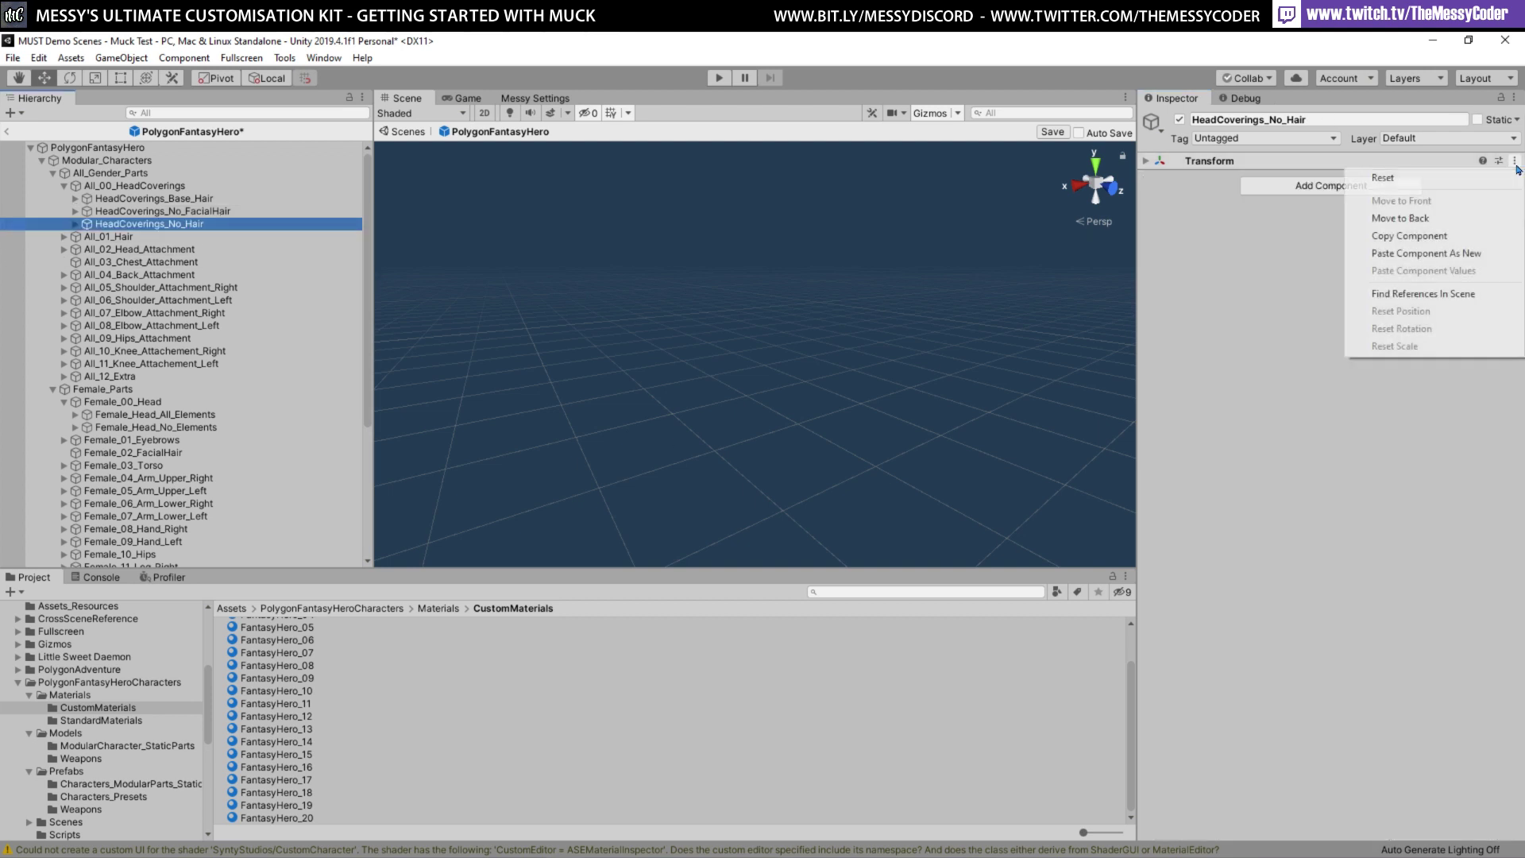
left_click(1429, 253)
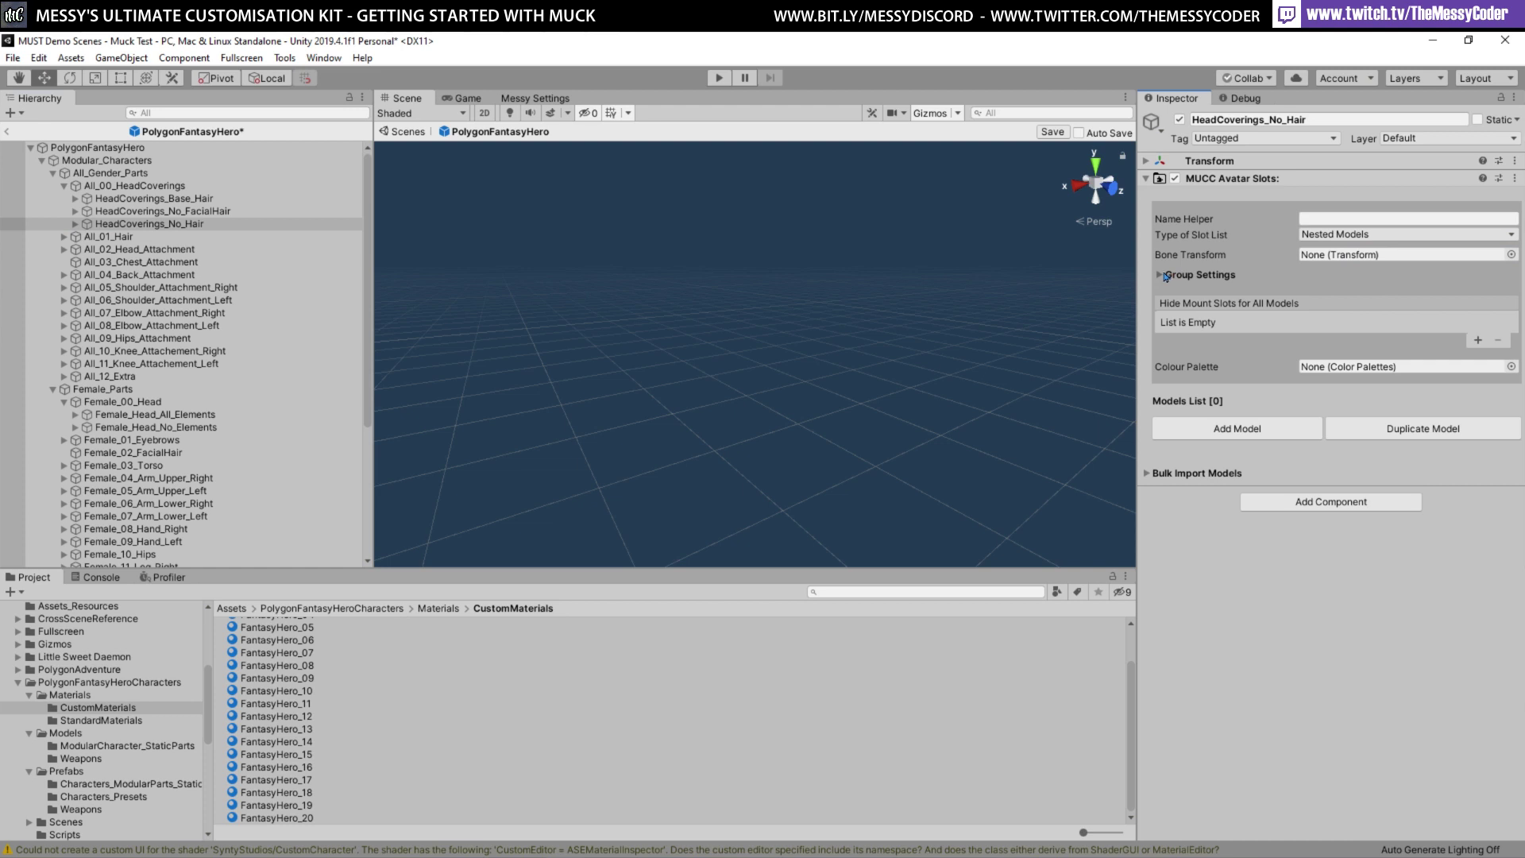
left_click(1161, 275)
left_click(1158, 275)
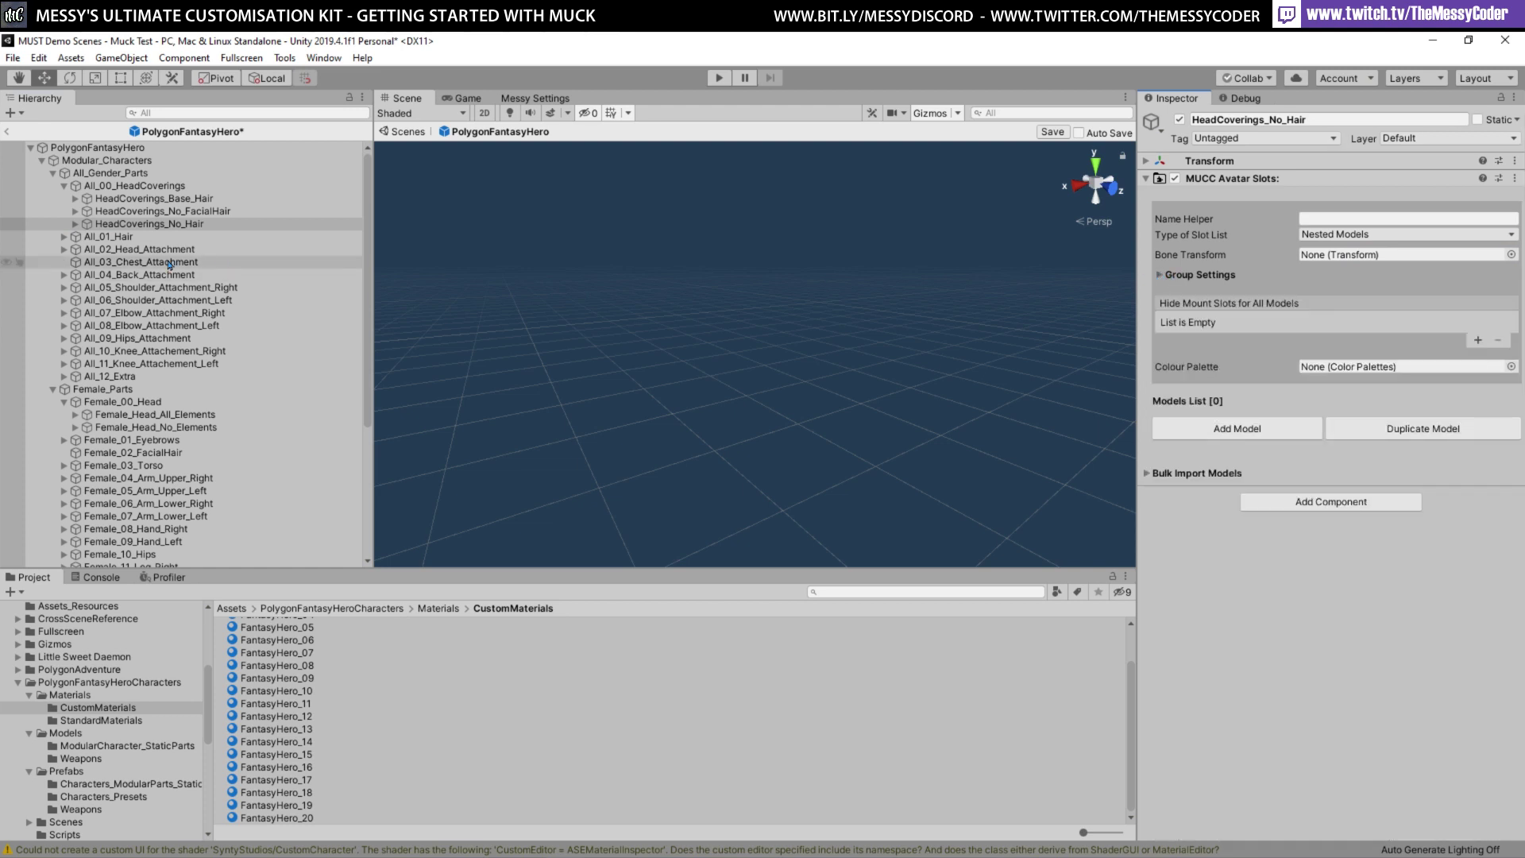
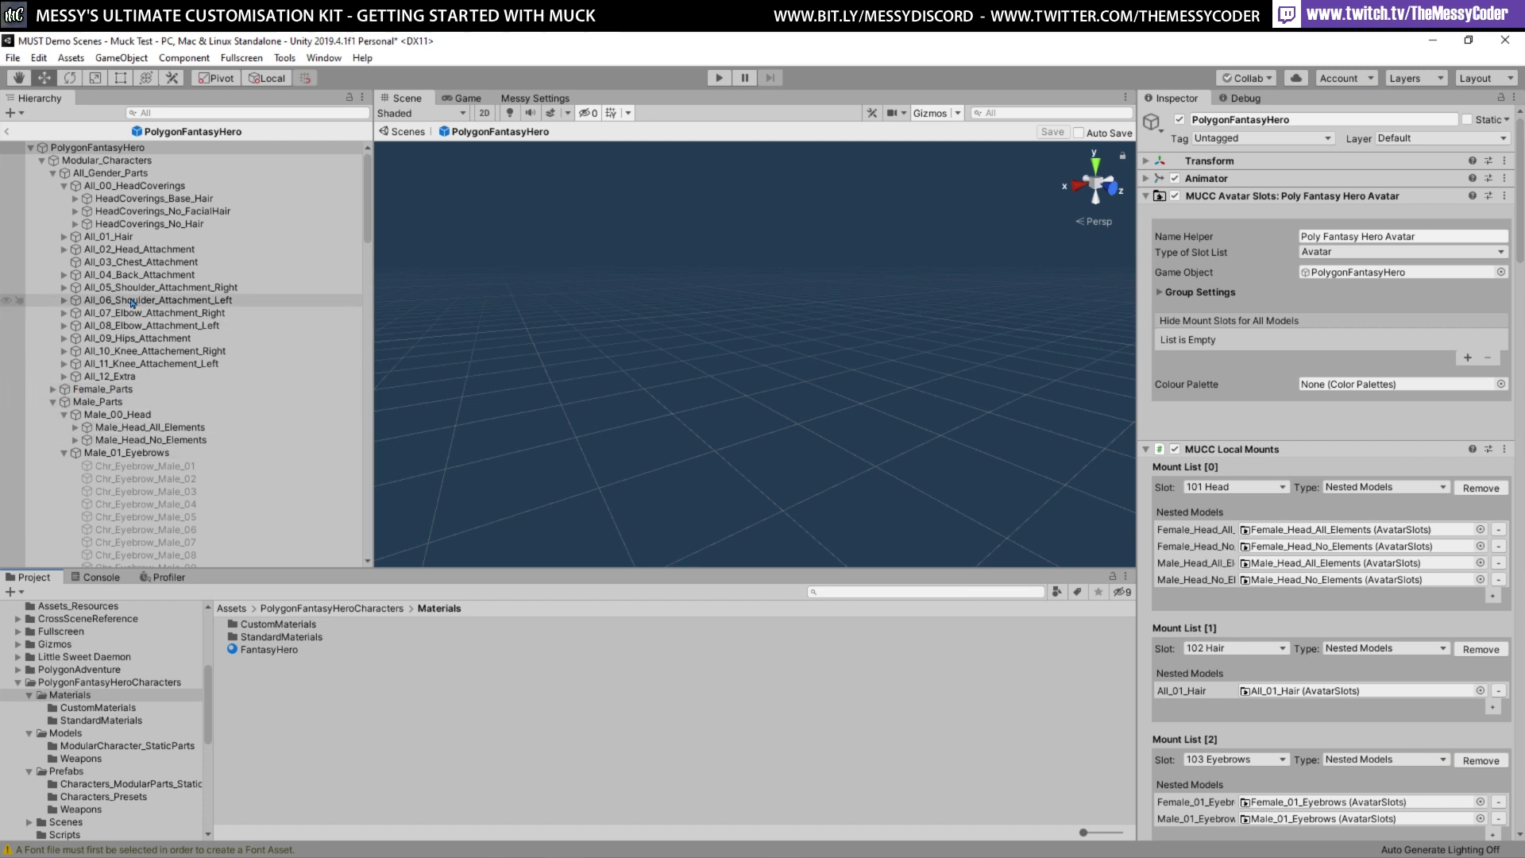
Examine the avatar slots on the chest attachment, back attachment and male facial hair parts, and the local mounts on the PolygonFantasyHero root
left_click(132, 266)
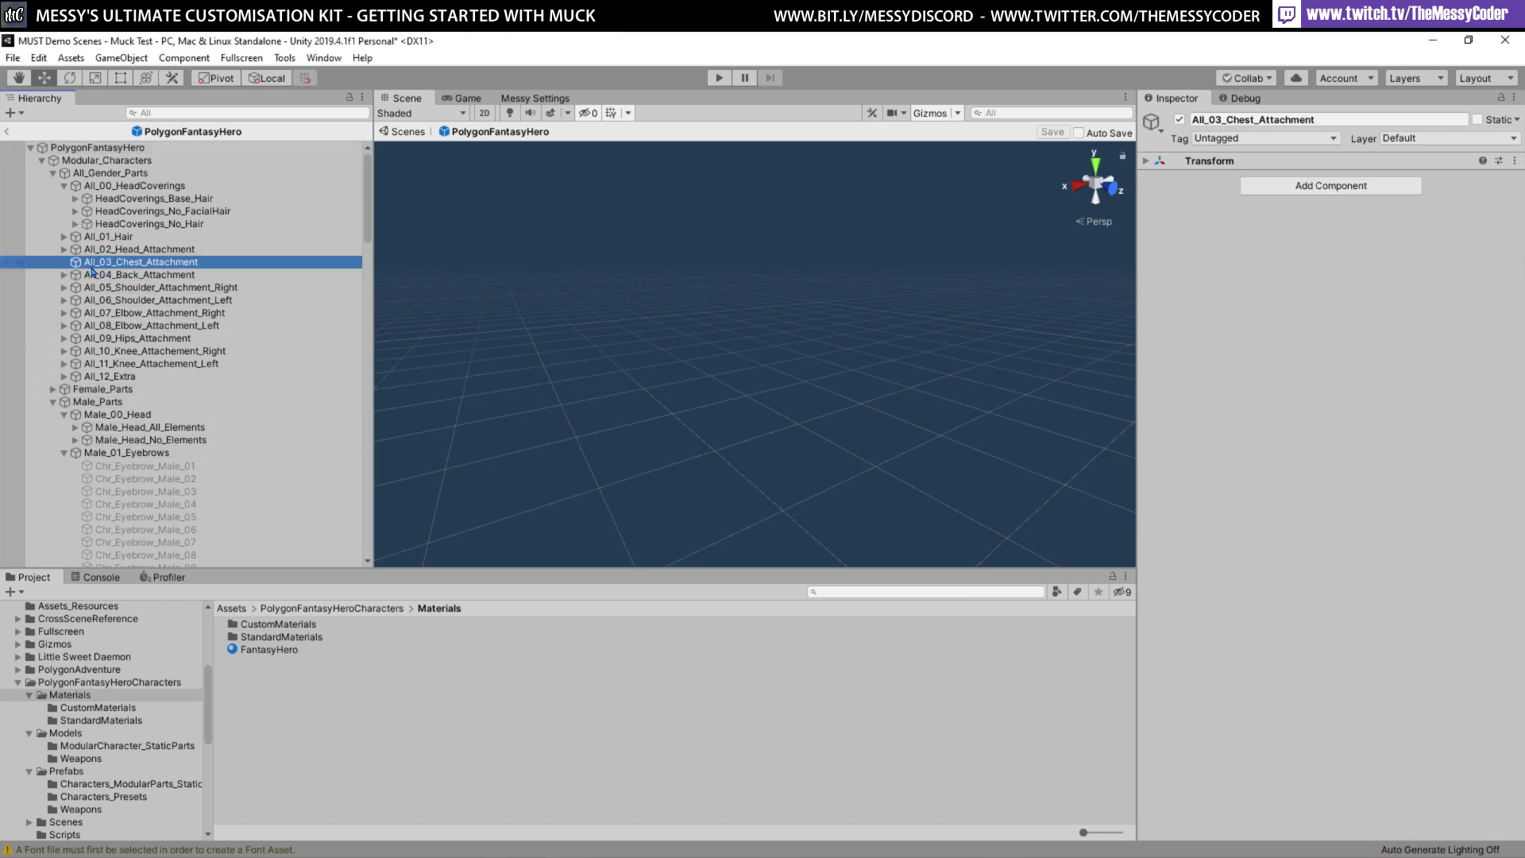
left_click(154, 276)
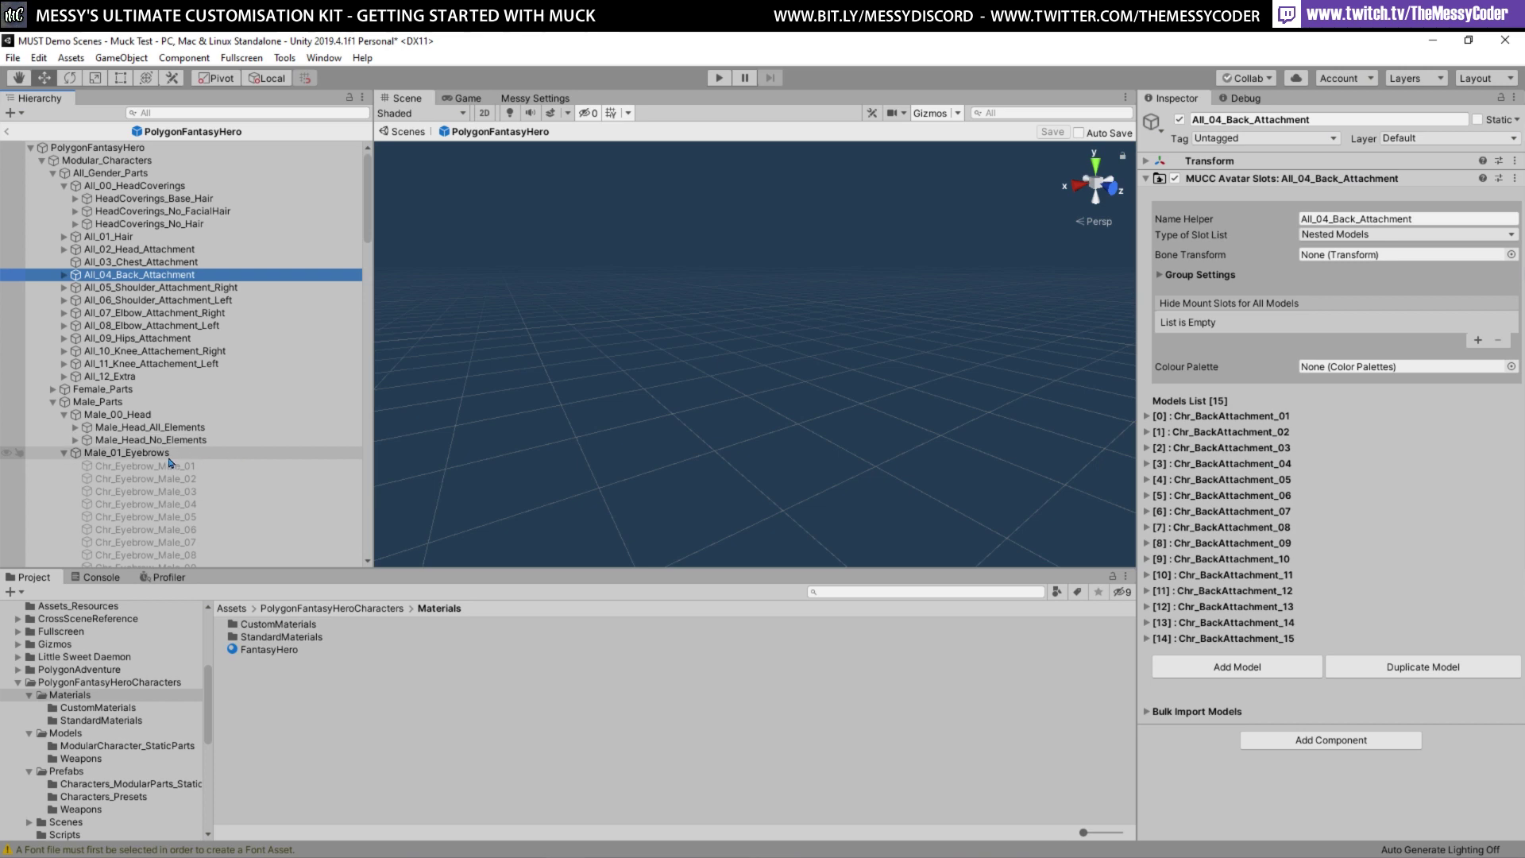
scroll(165, 464, "down", 7)
left_click(131, 259)
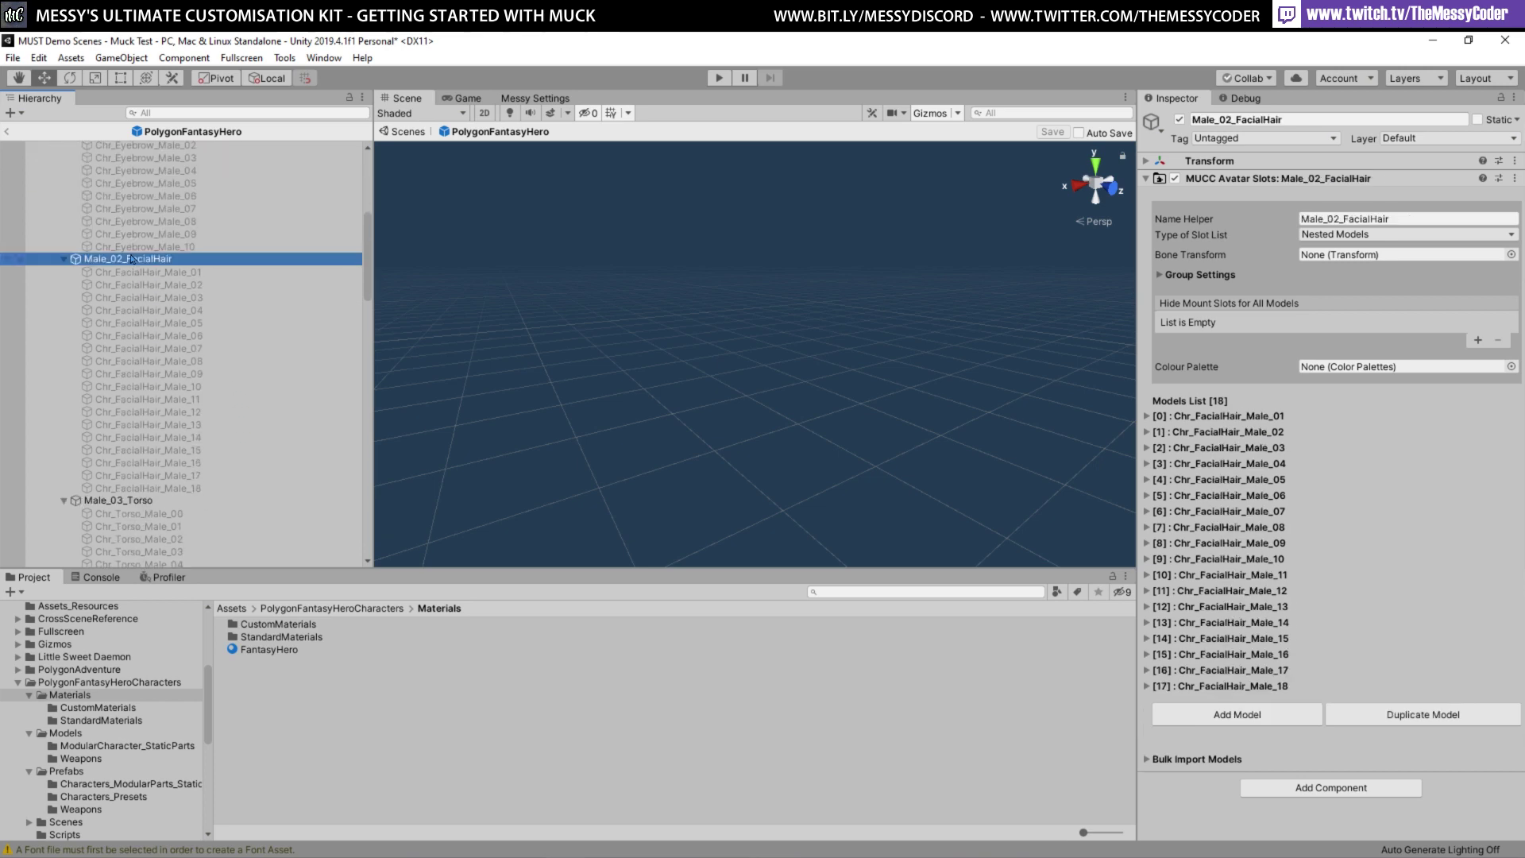
scroll(139, 284, "up", 8)
left_click(97, 148)
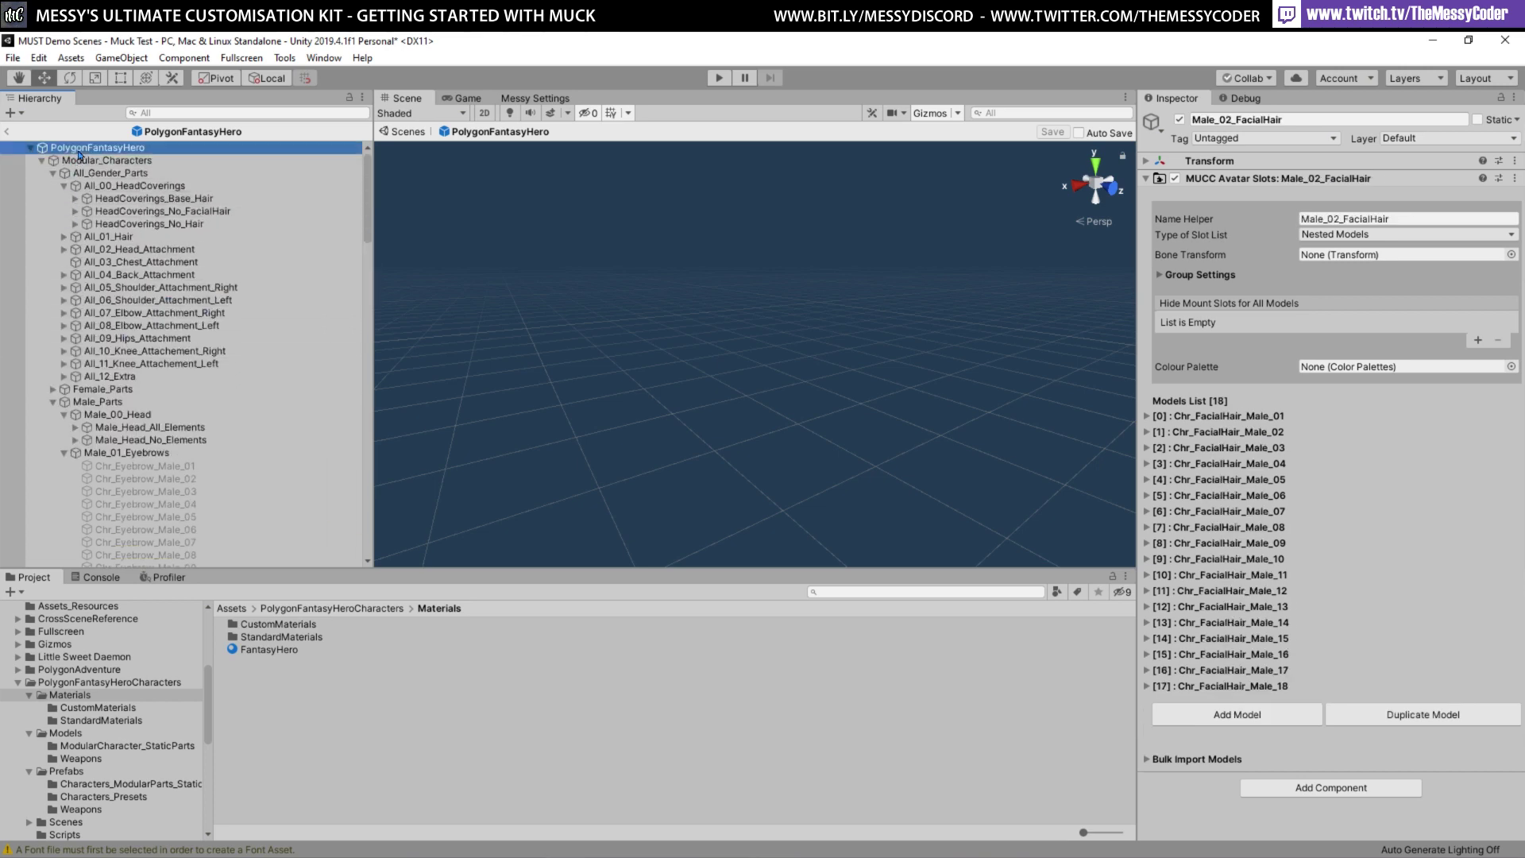
scroll(1329, 535, "down", 5)
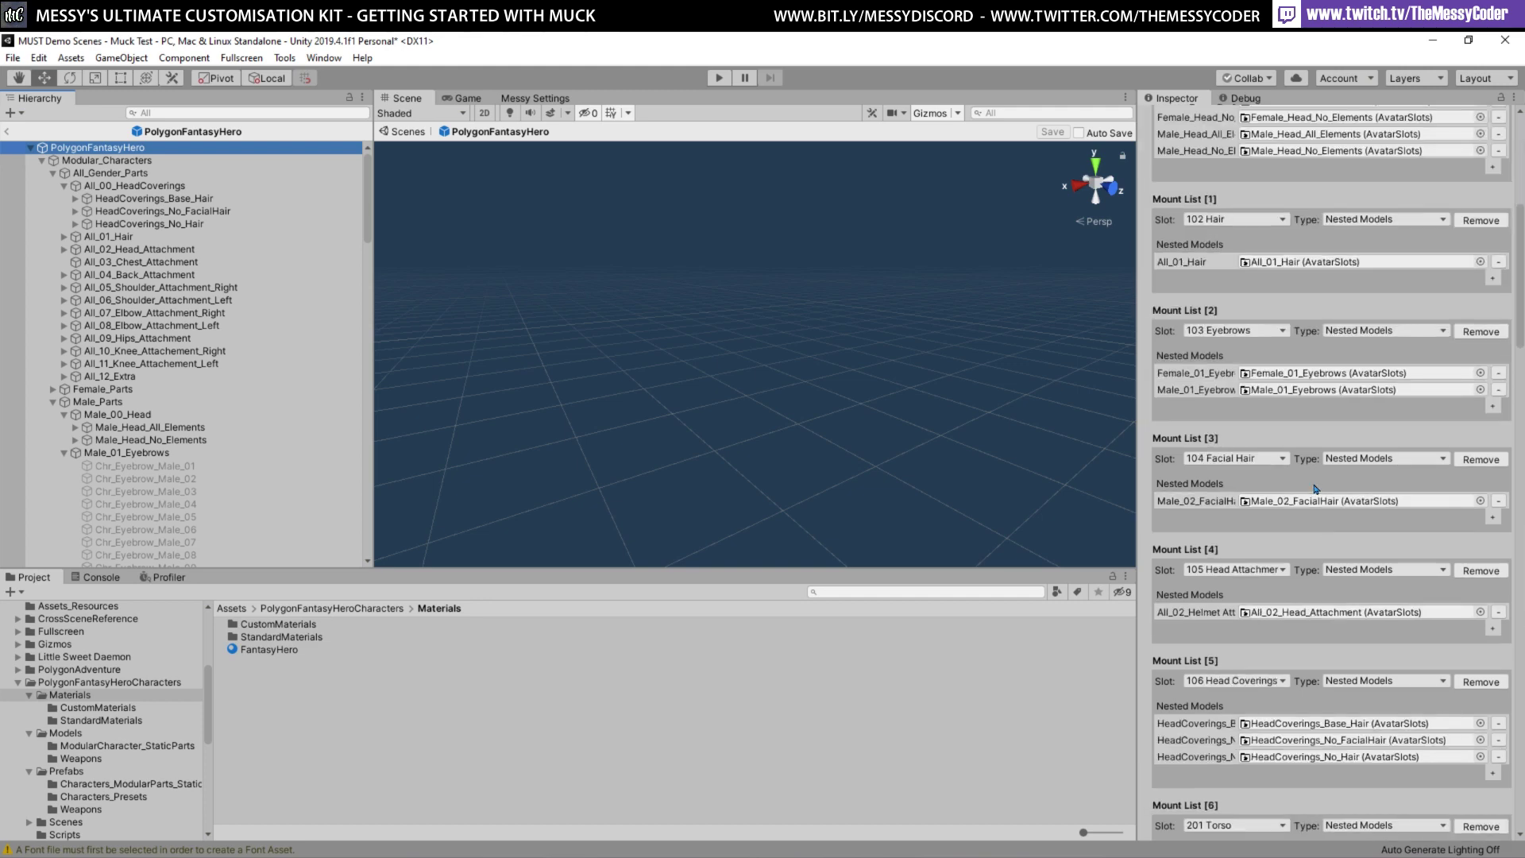
scroll(1315, 489, "down", 20)
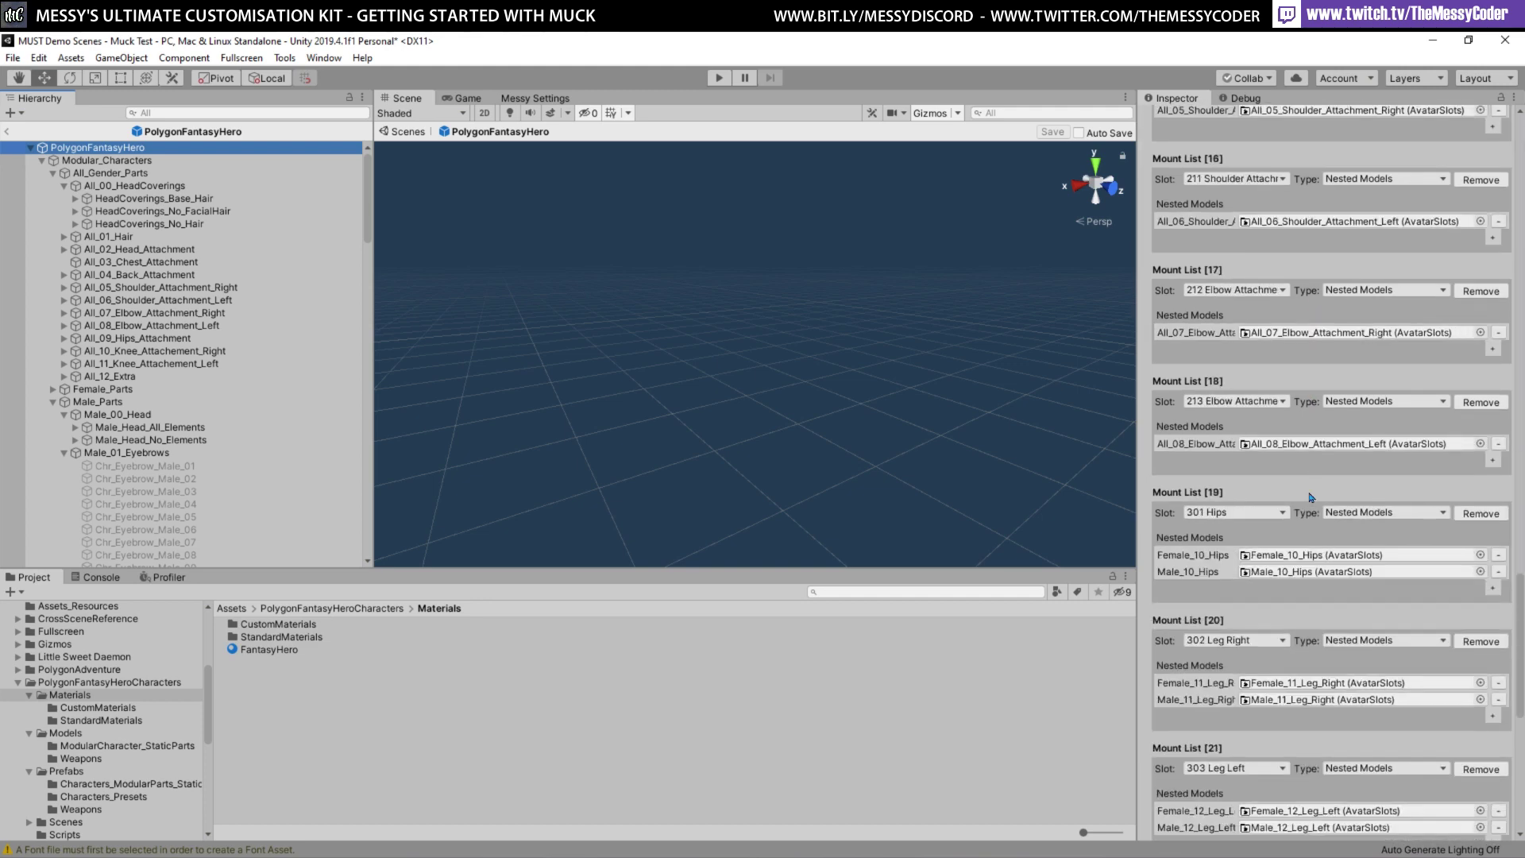
scroll(1311, 497, "up", 20)
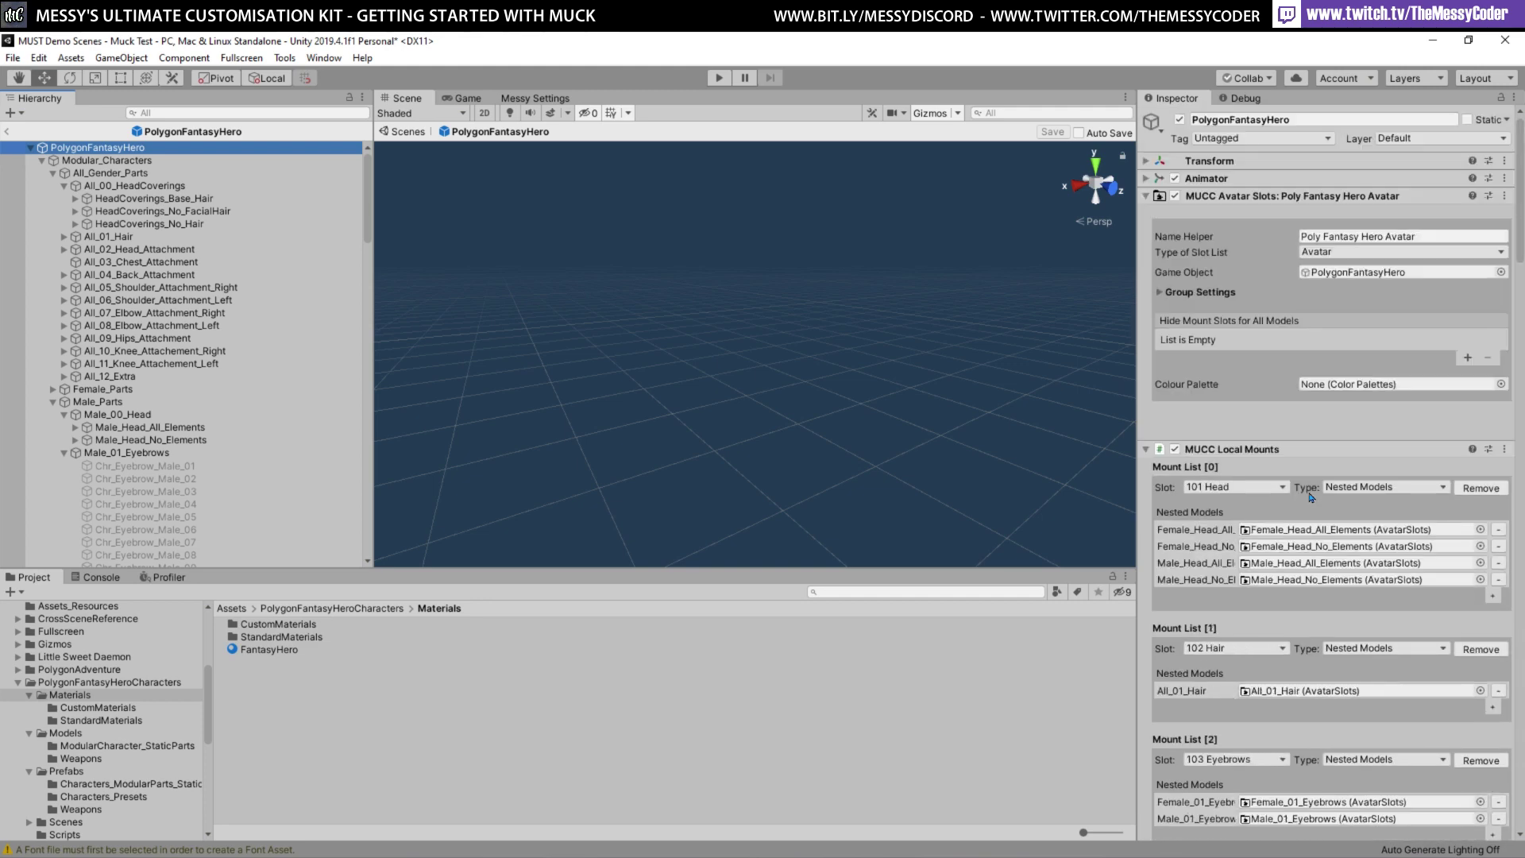
scroll(1310, 497, "down", 3)
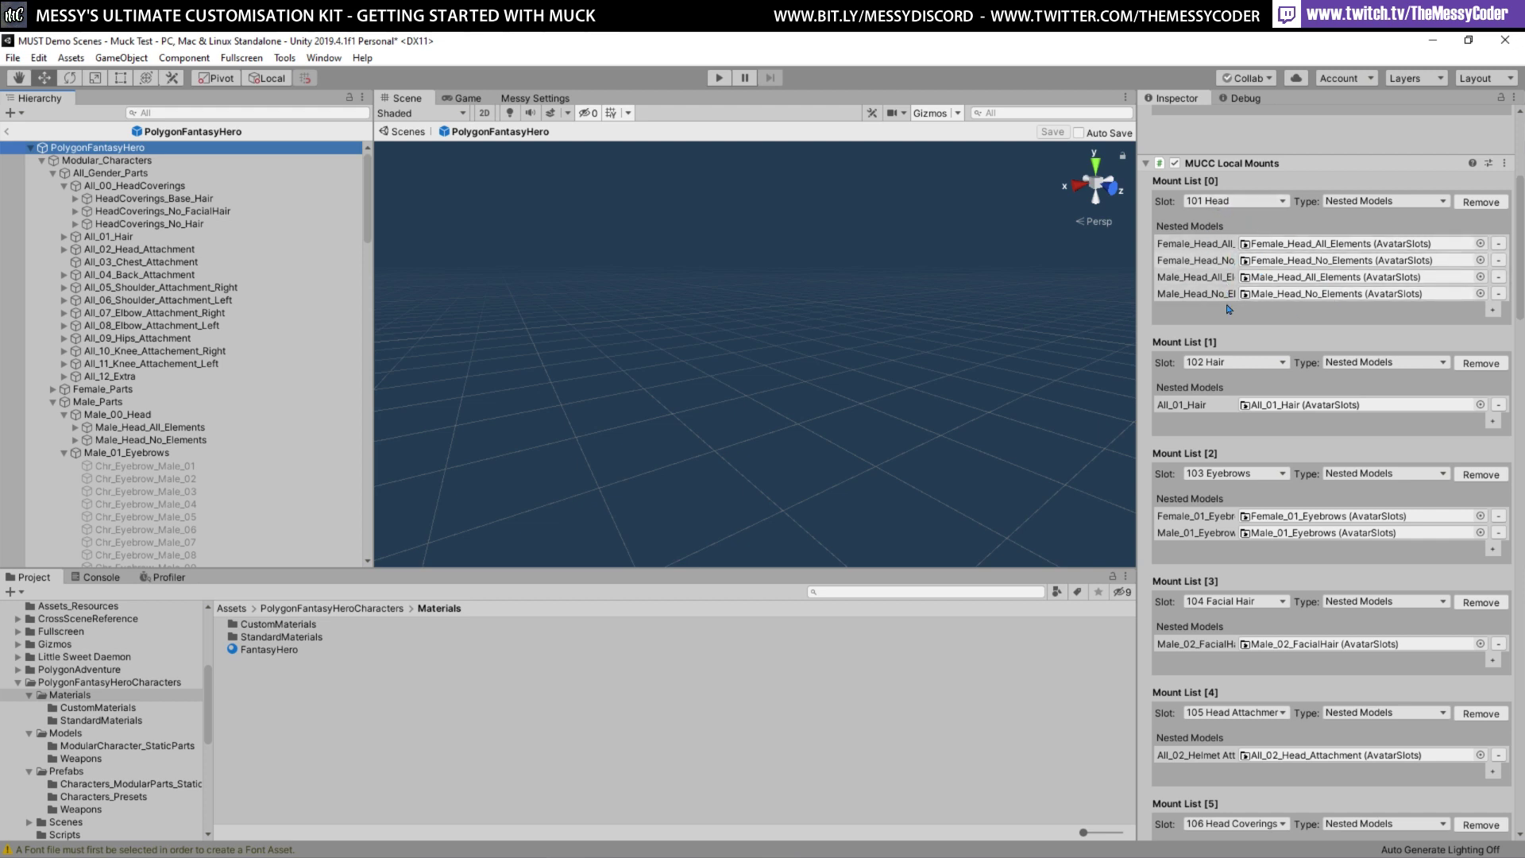
scroll(1257, 500, "down", 3)
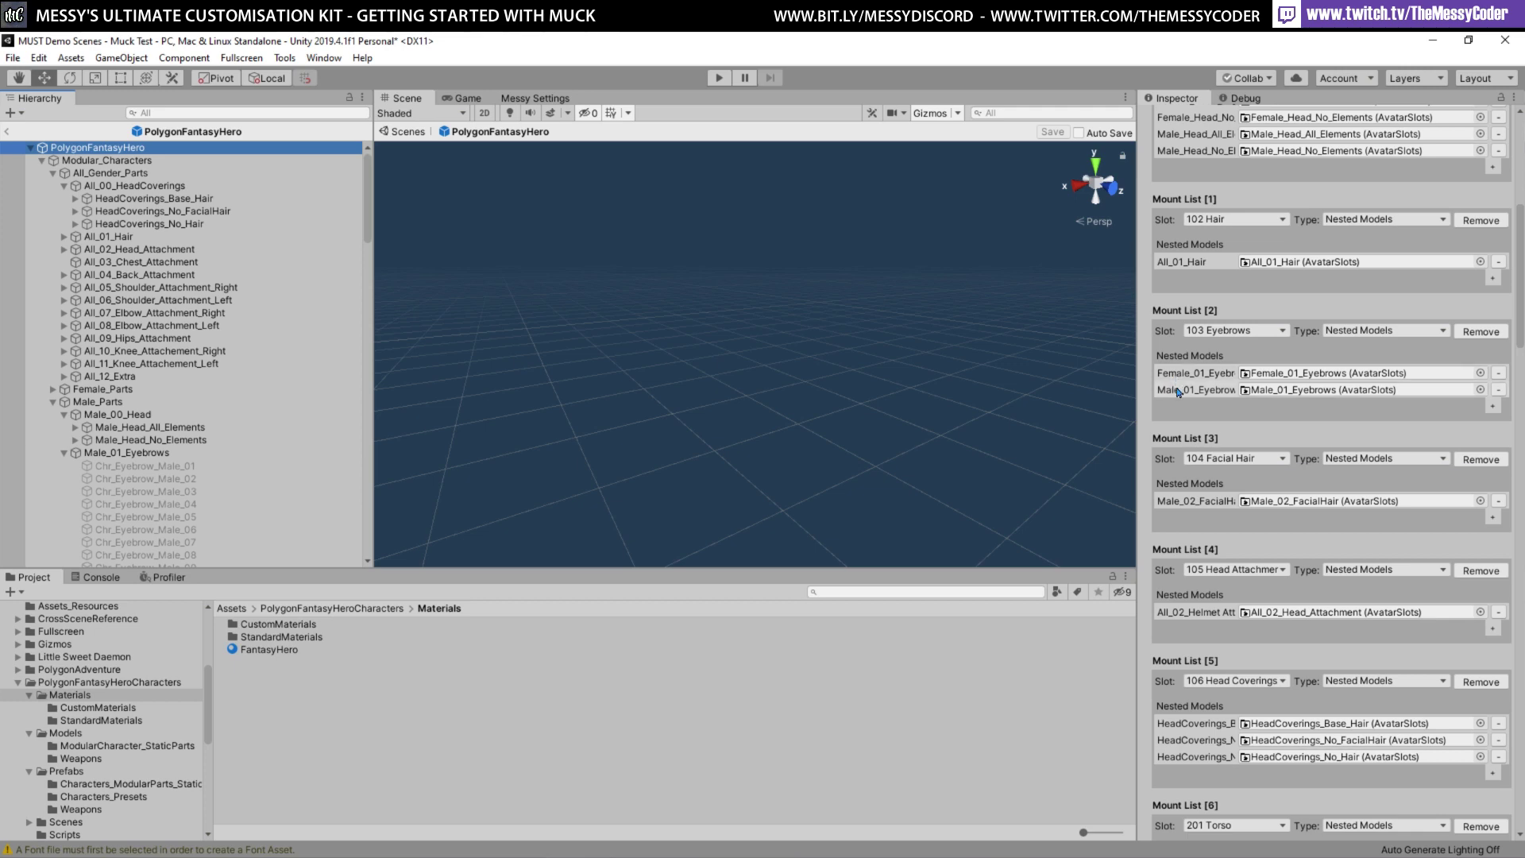
Add Male_03_Torso as another nested model list of the root's 201 Torso mount, save the prefab and check the mounts below it
scroll(1220, 582, "down", 9)
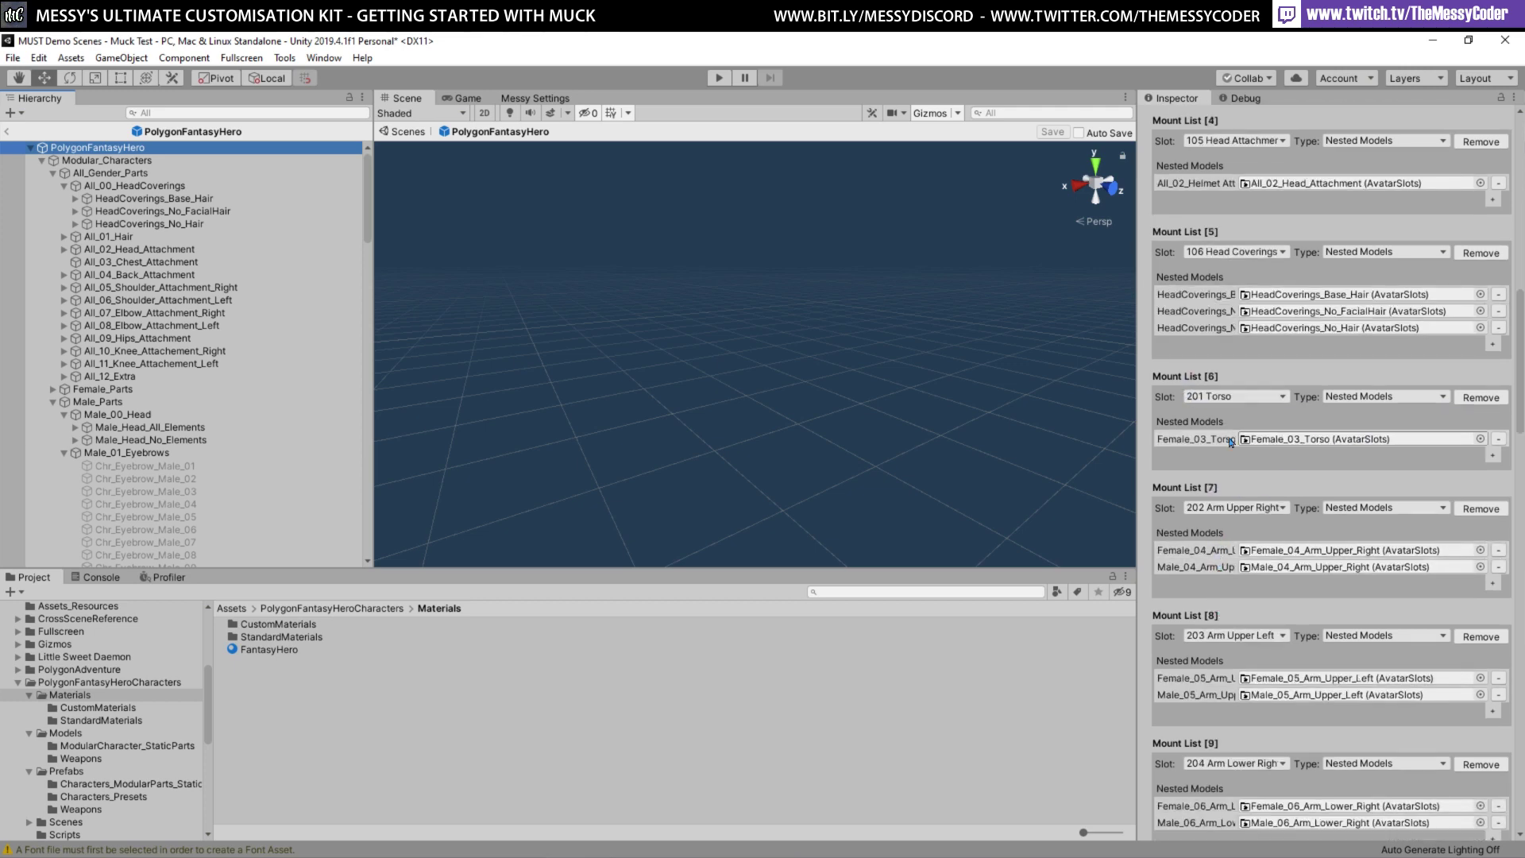
left_click(1494, 455)
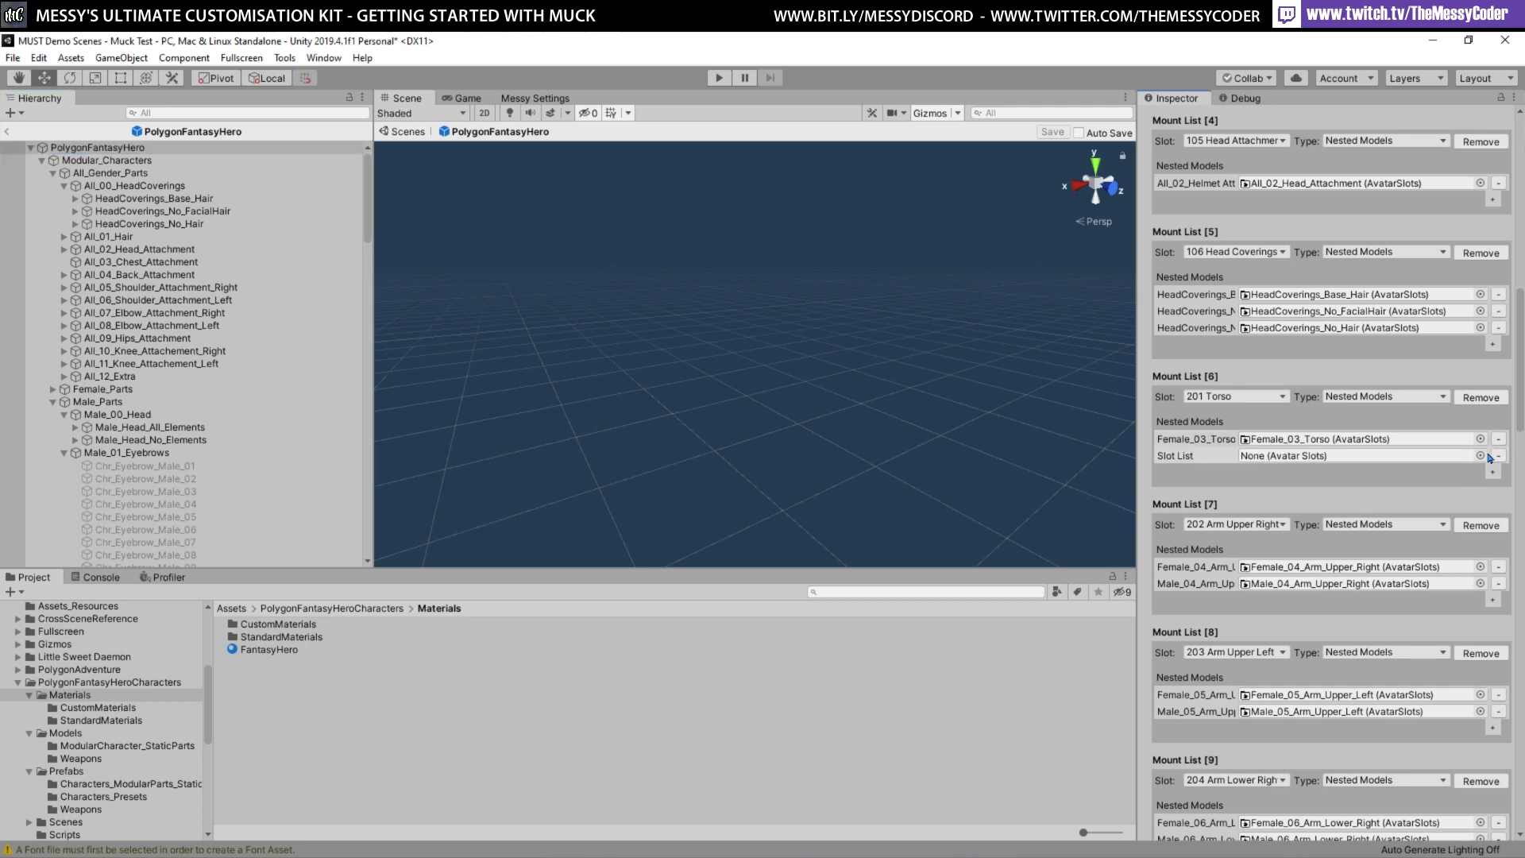
left_click(1481, 456)
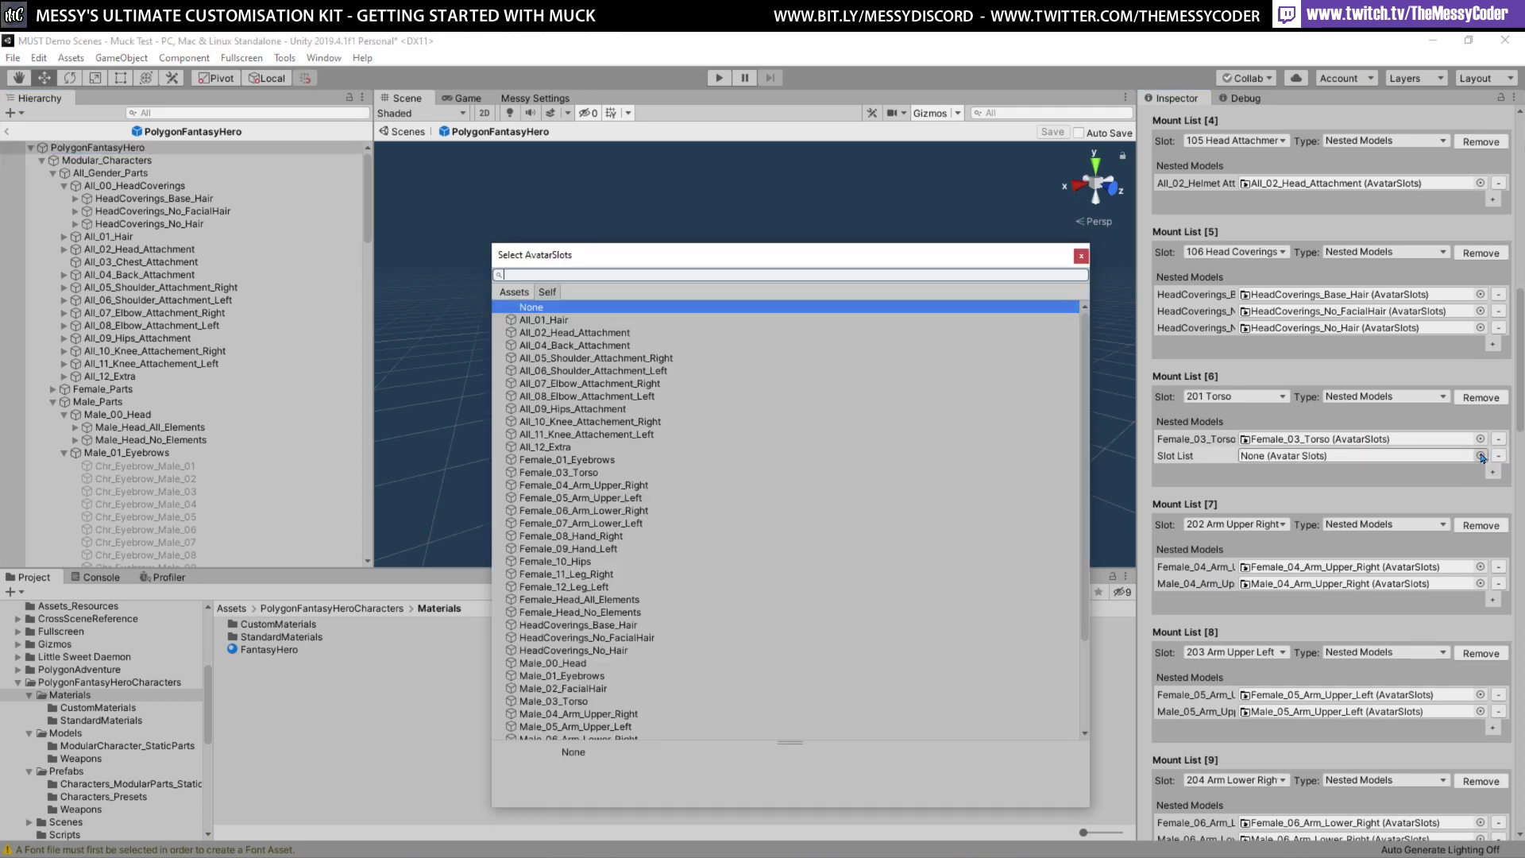
type("tor")
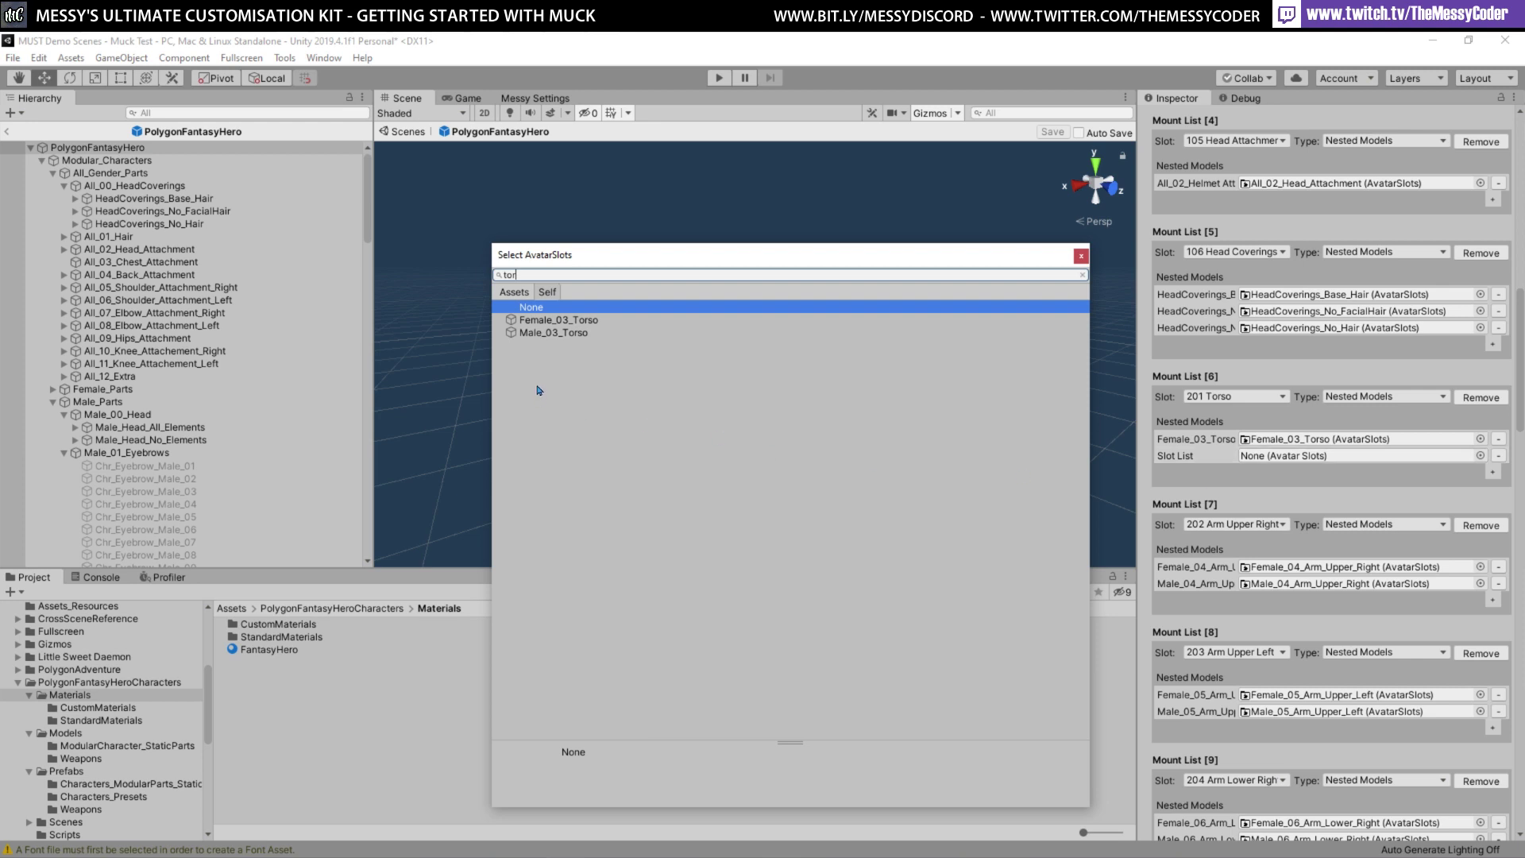
double_click(550, 333)
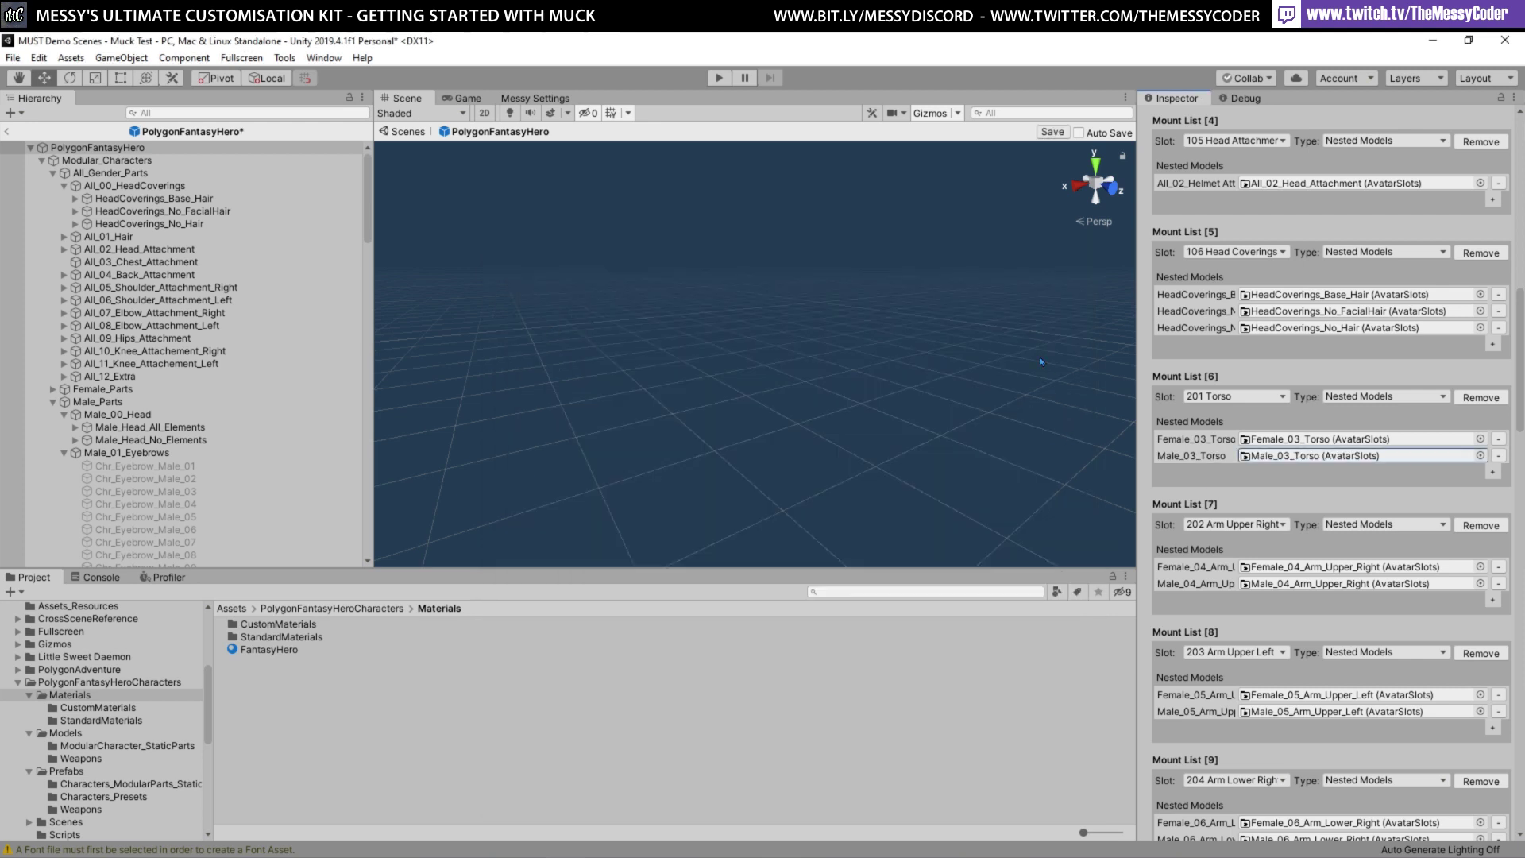
key("ctrl+s")
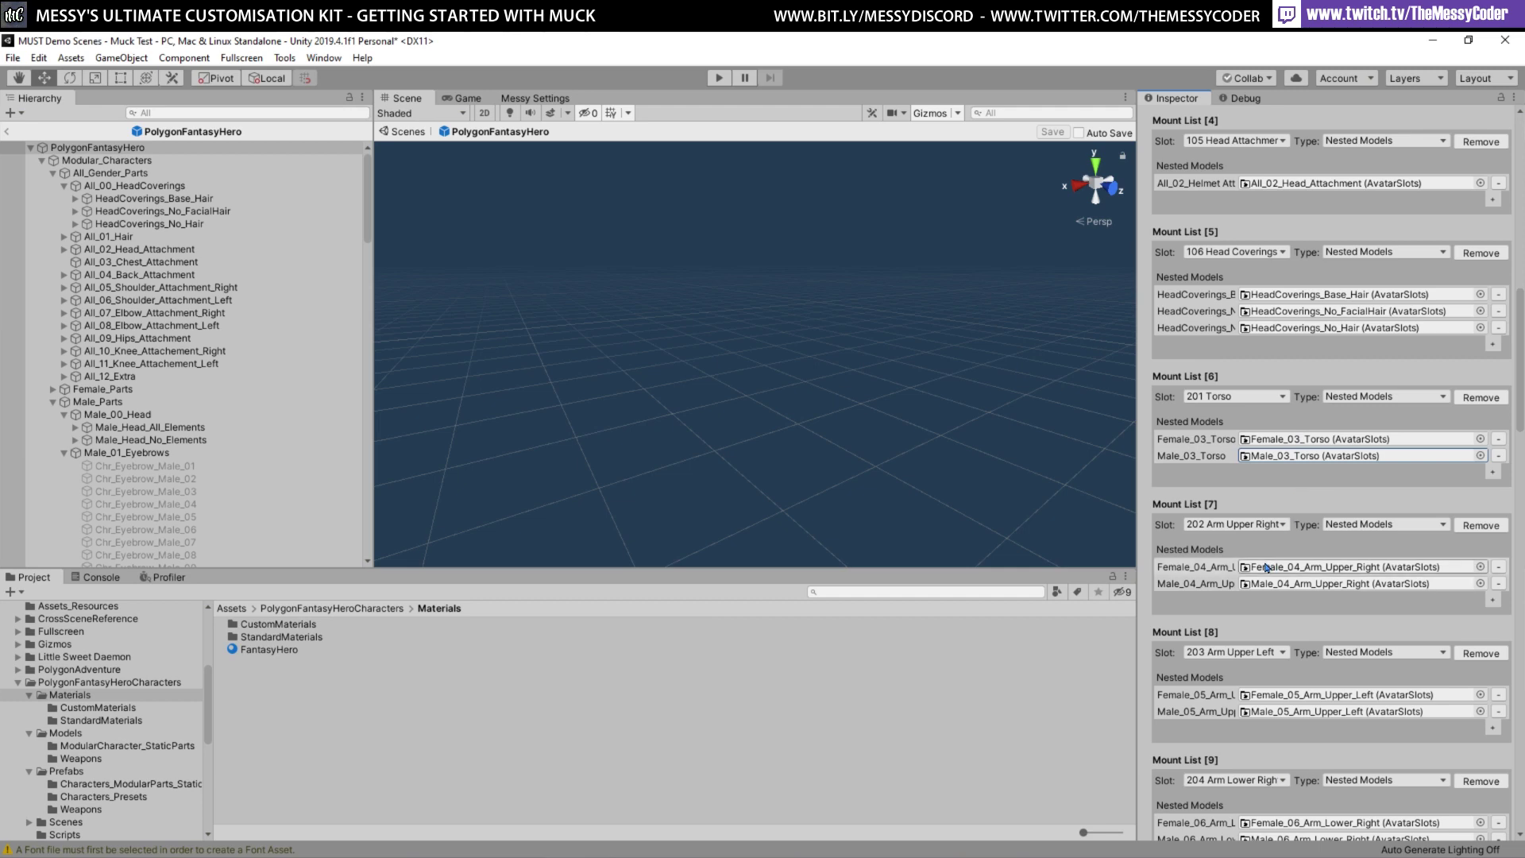
scroll(1217, 702, "down", 10)
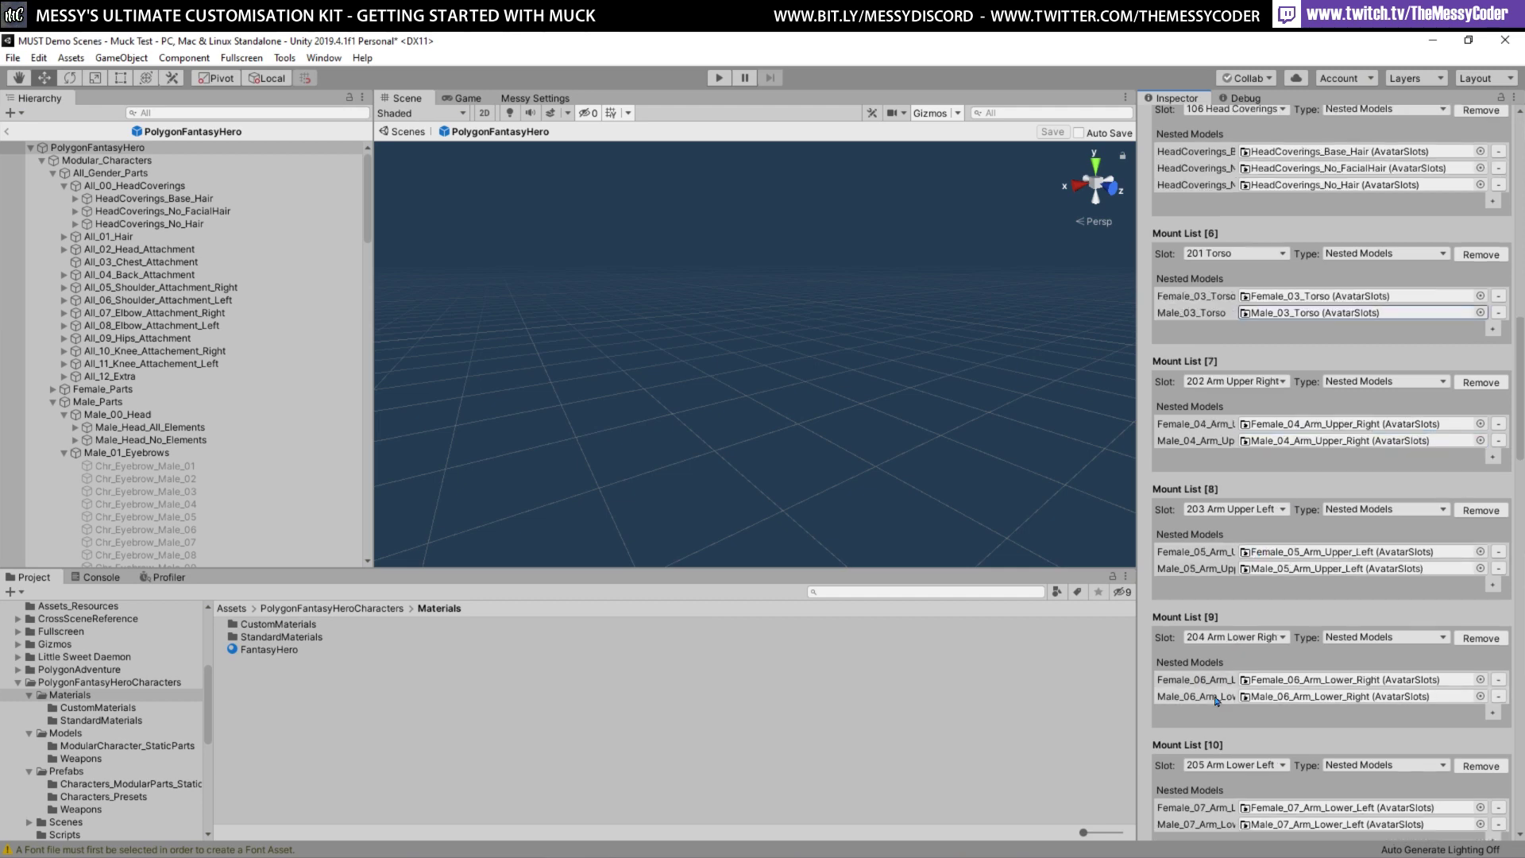
scroll(1233, 600, "down", 5)
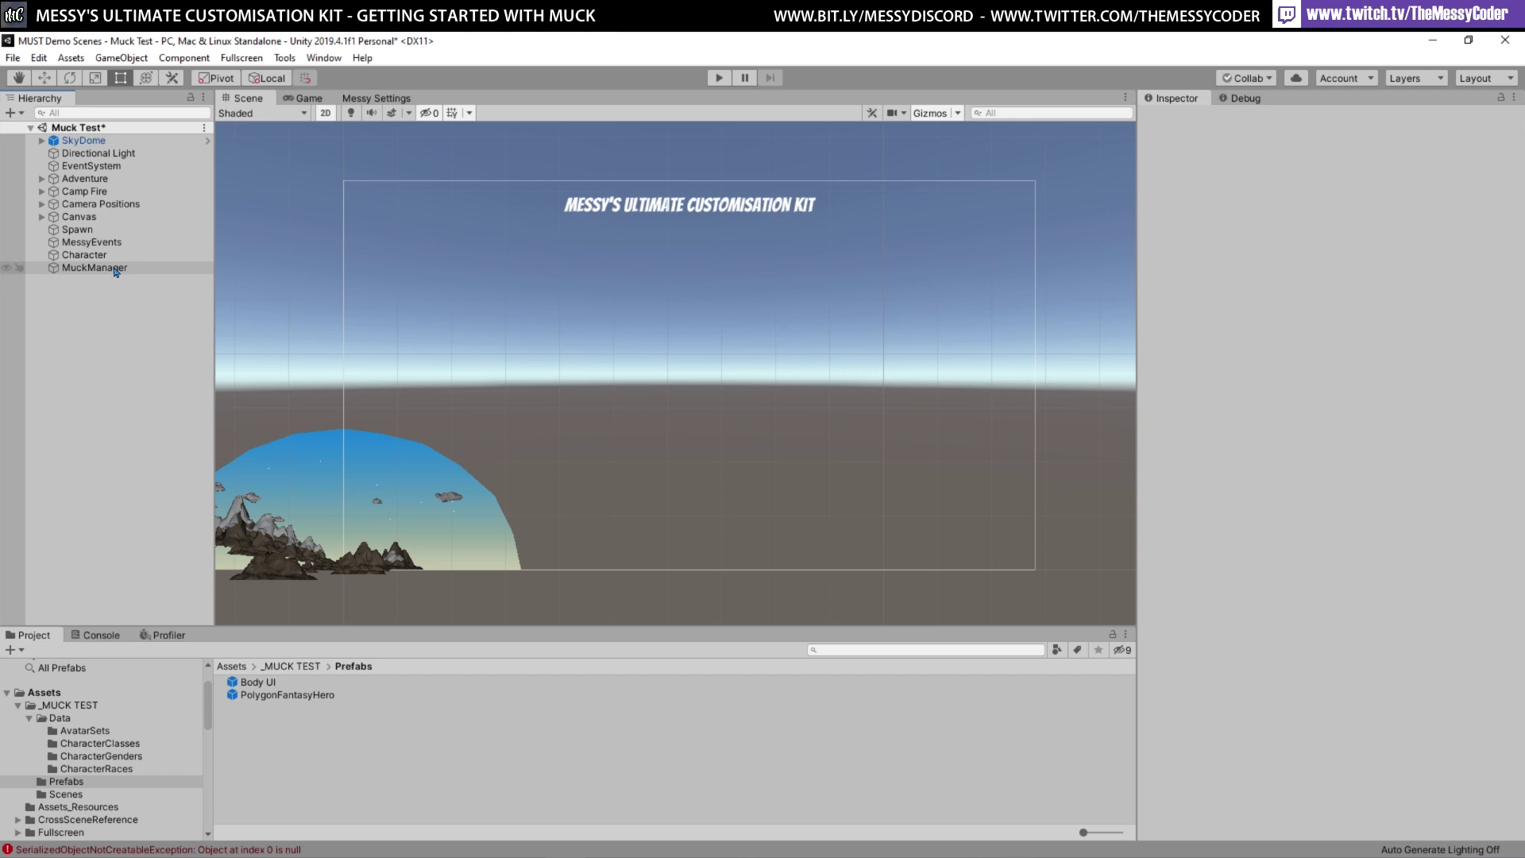
Check the Spawn object in the Muck Test scene and add a Messy Events component to the MessyEvents object
left_click(79, 229)
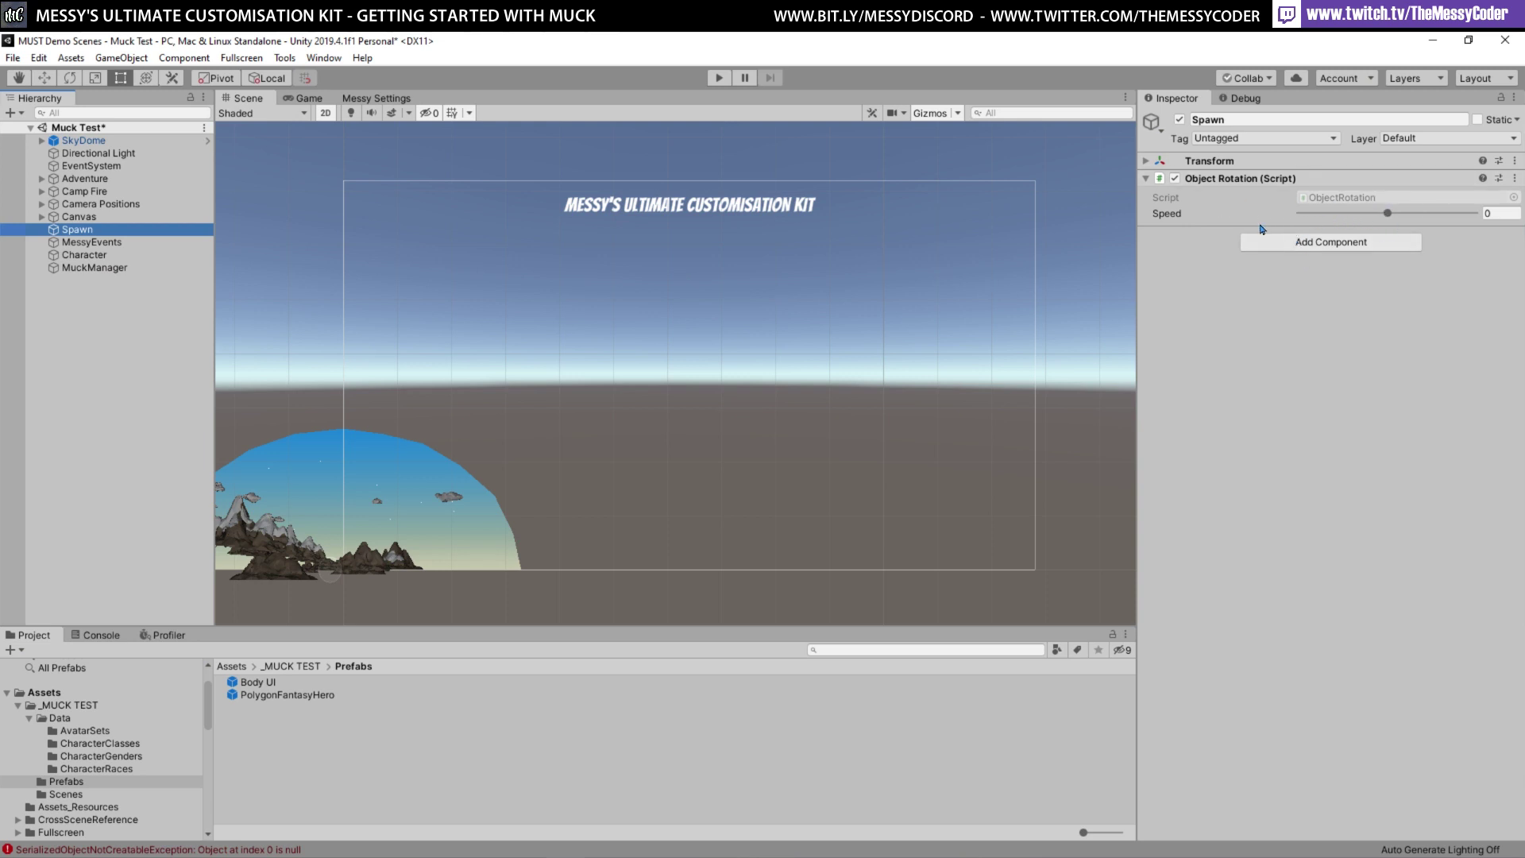
left_click(79, 242)
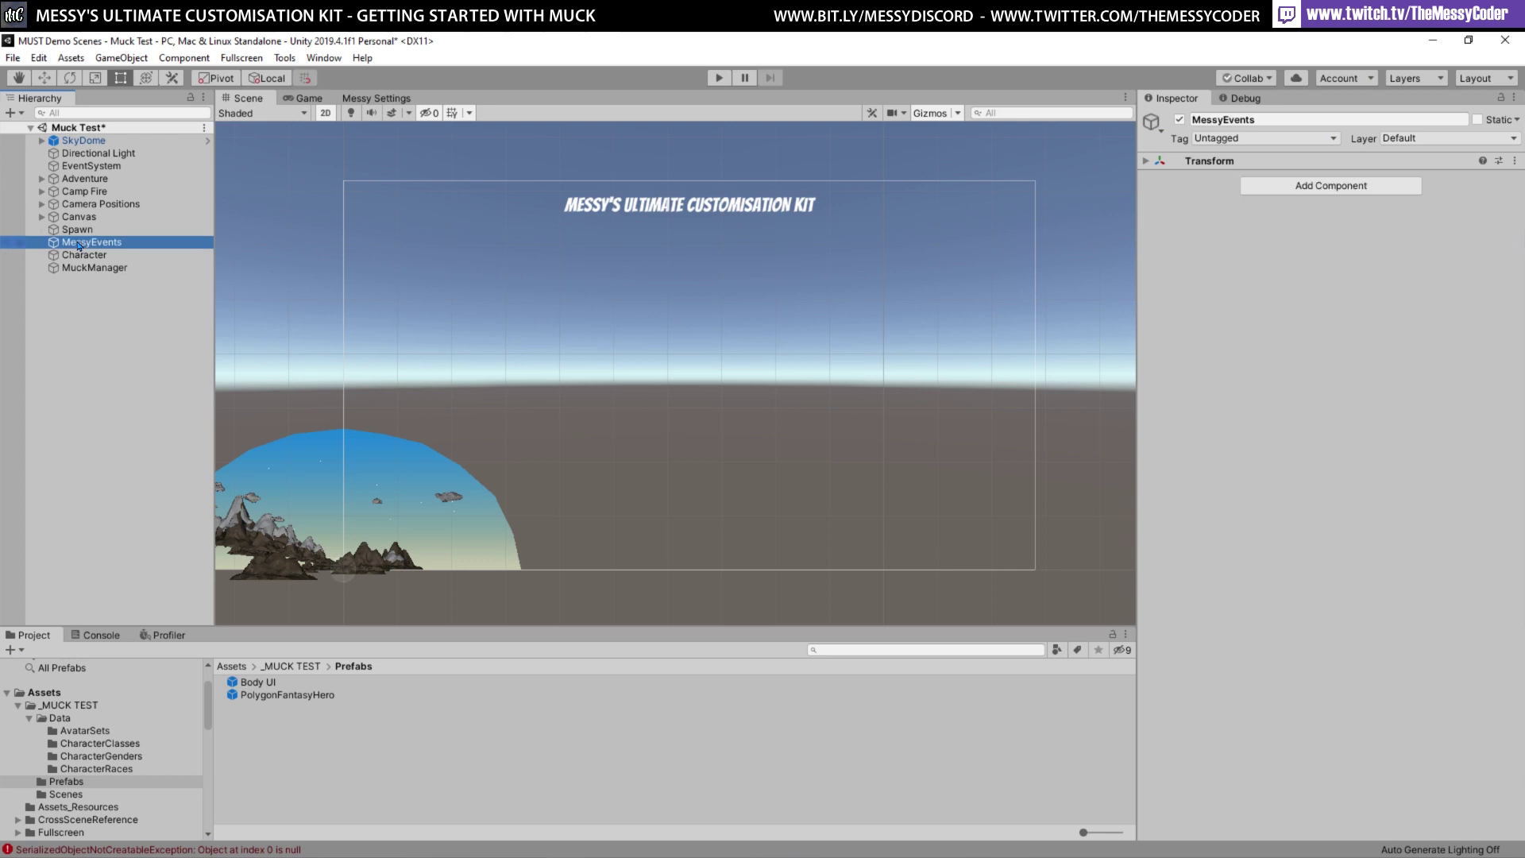
left_click(1316, 185)
type("messy")
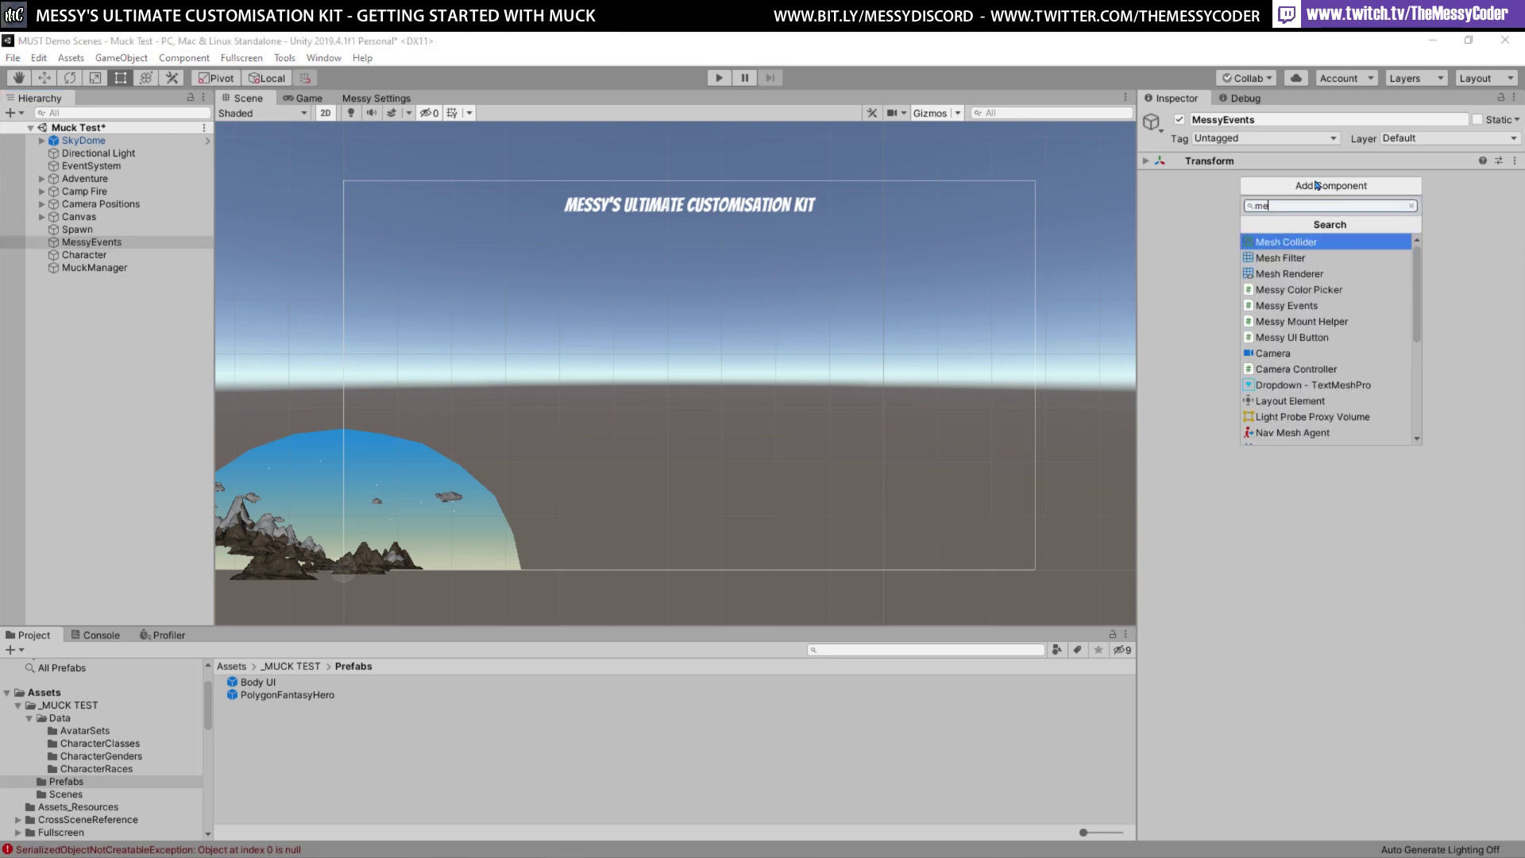
left_click(1309, 258)
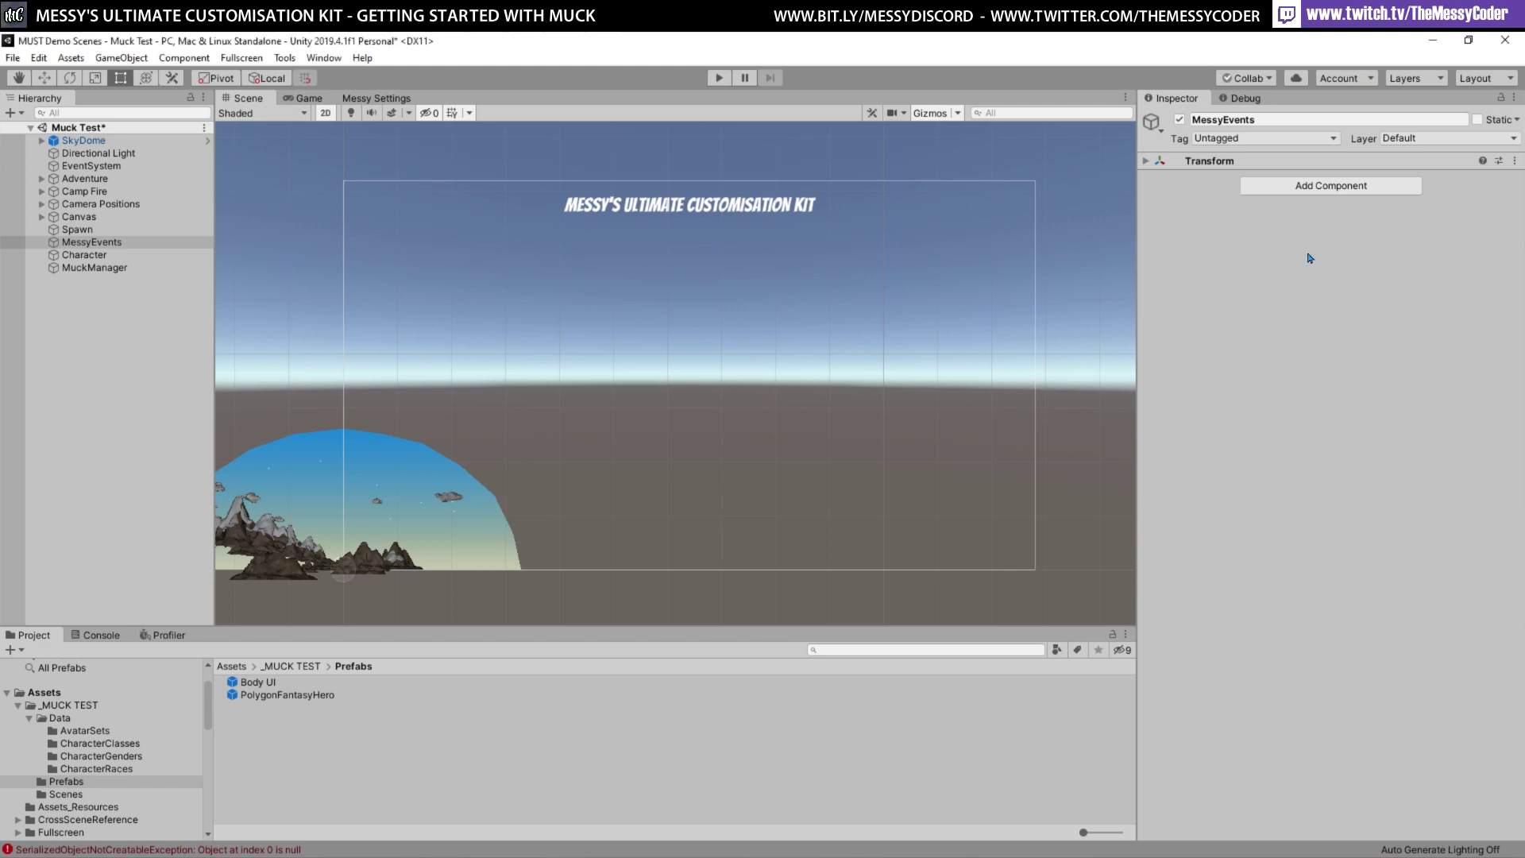
Add a Character component to the Character object in the scene
left_click(80, 256)
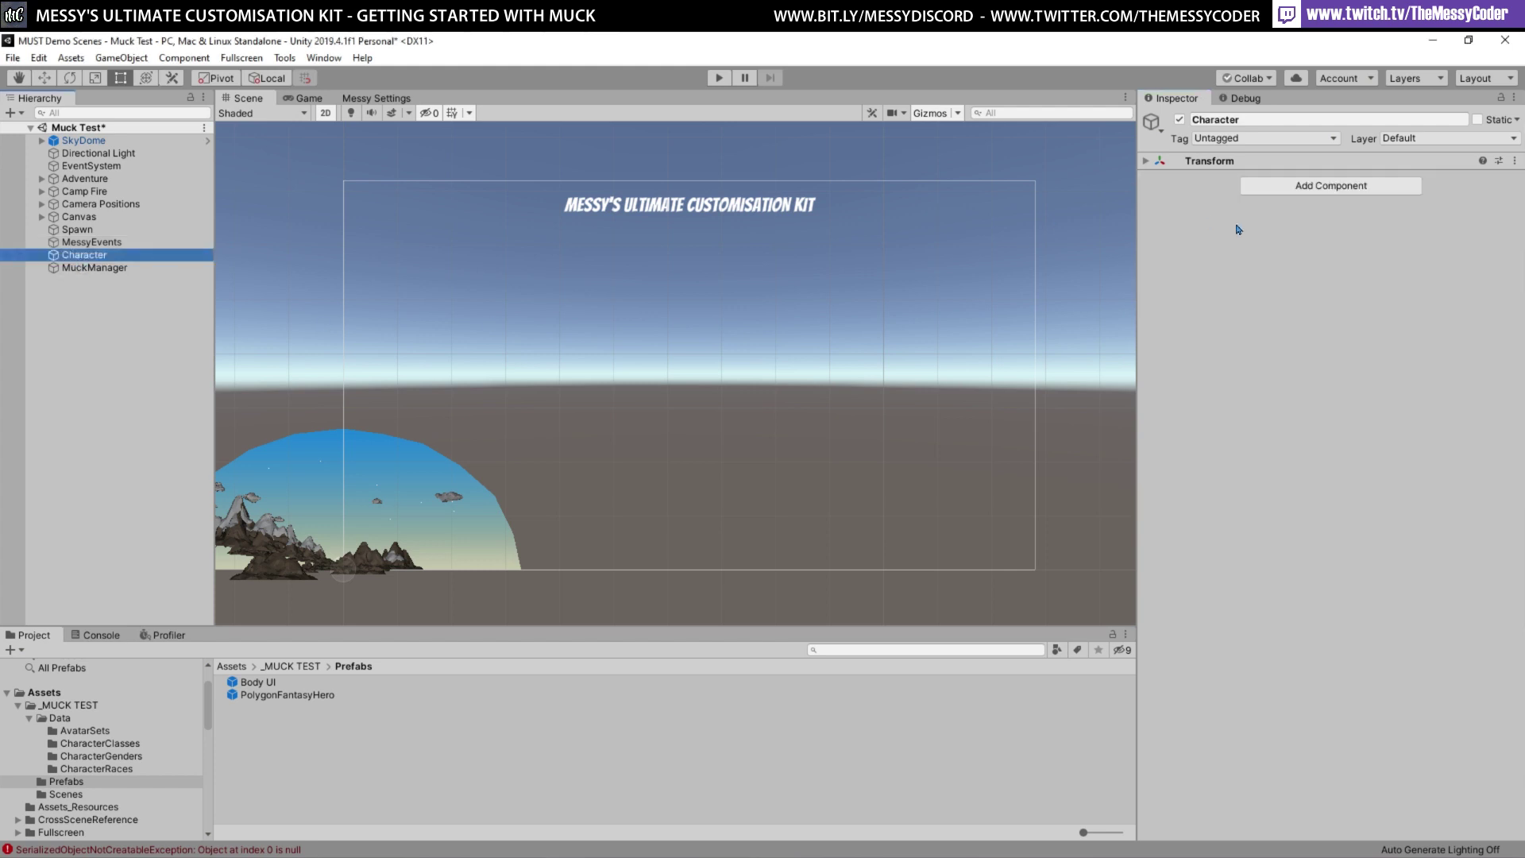
left_click(1319, 185)
type("ch")
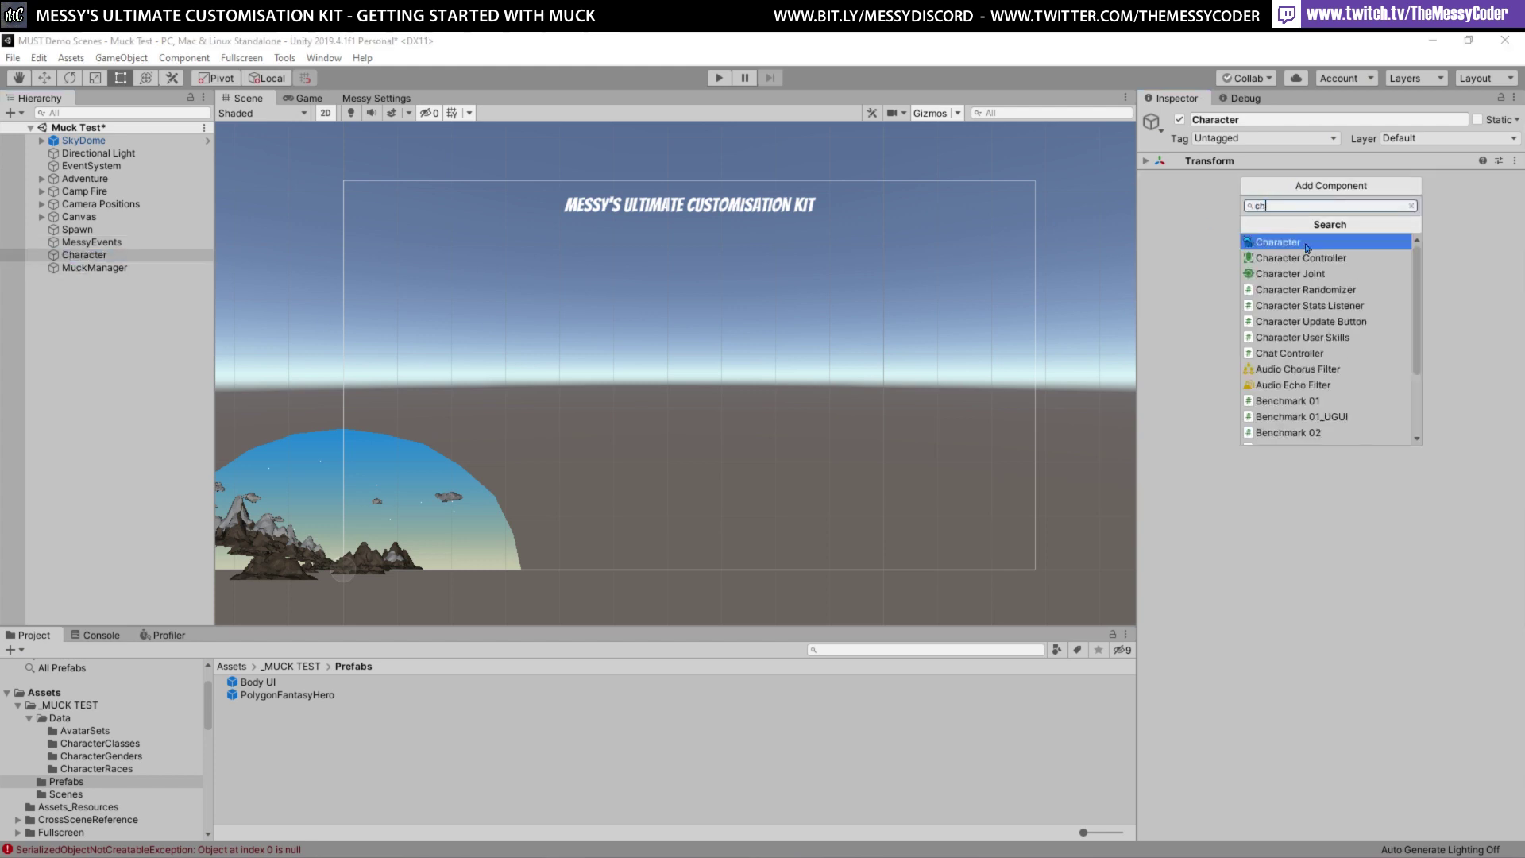
left_click(1303, 248)
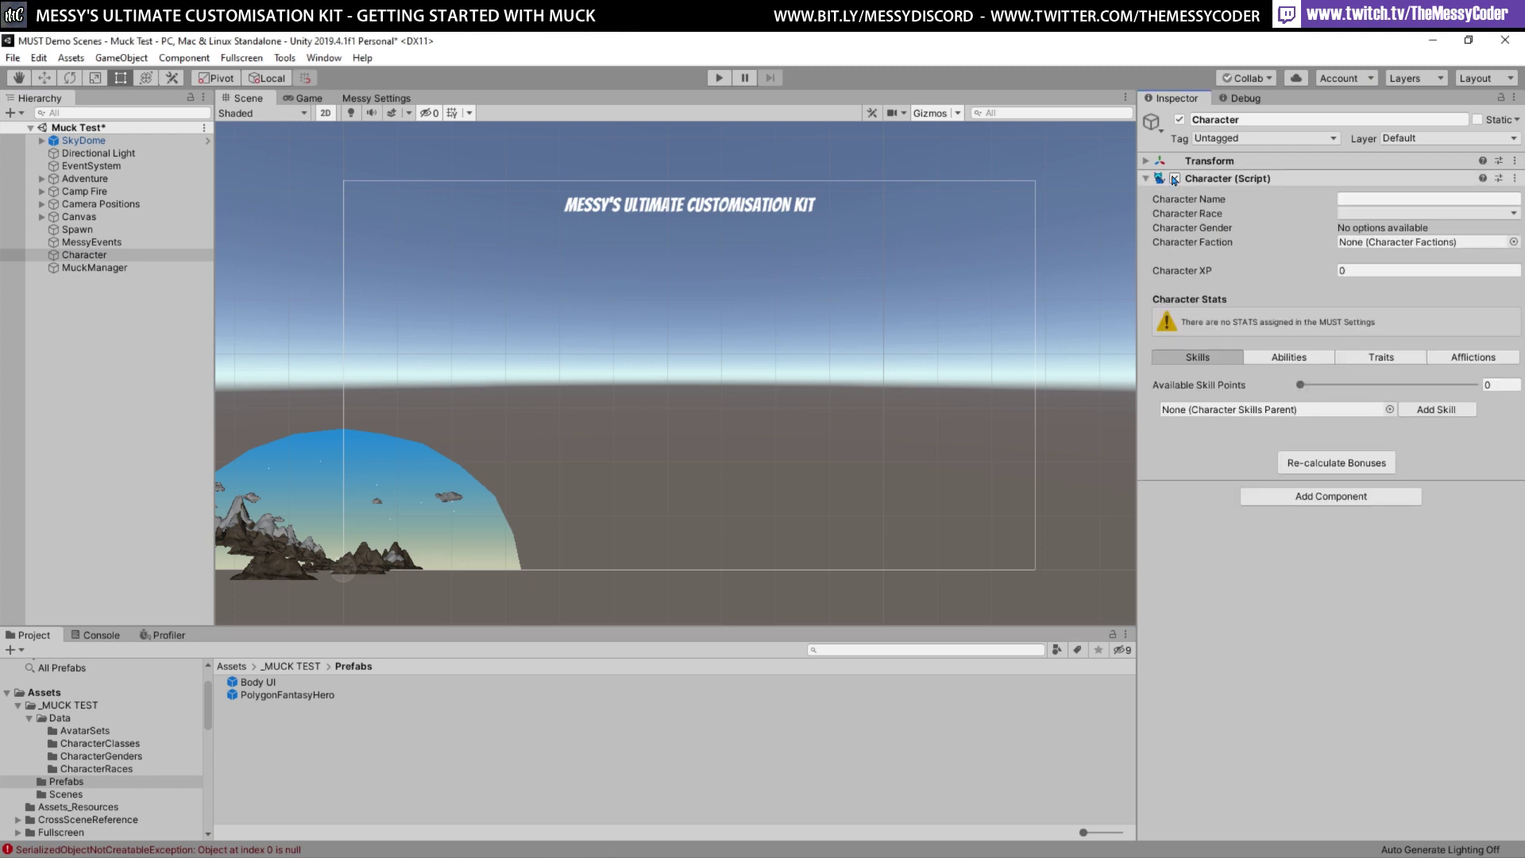
Add a Muck Character component to the Character object and assign the object's own Character script to its Character field
left_click(1339, 498)
type("ch")
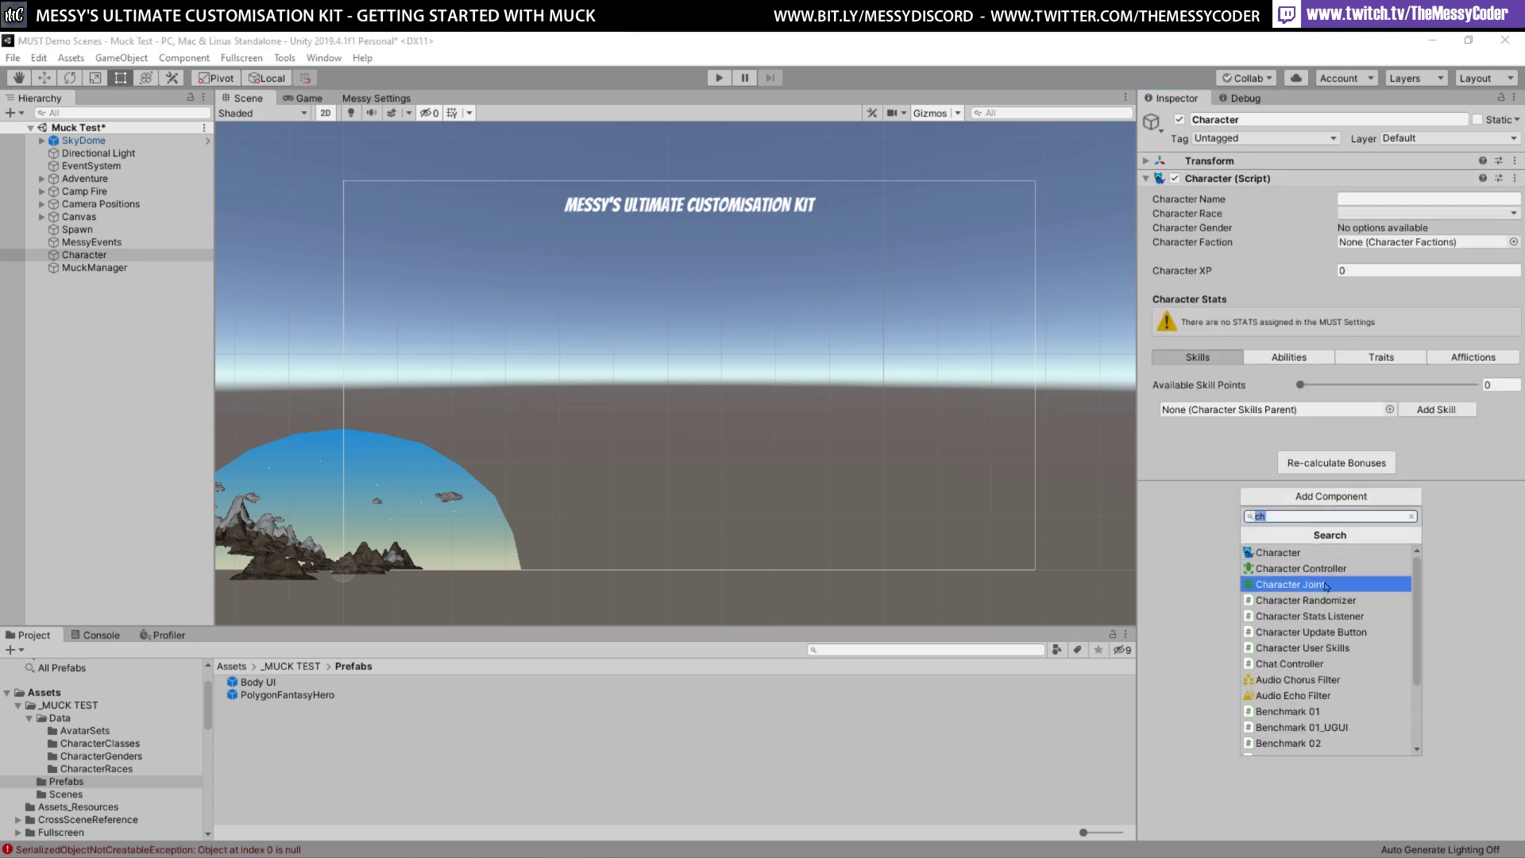
type("ar")
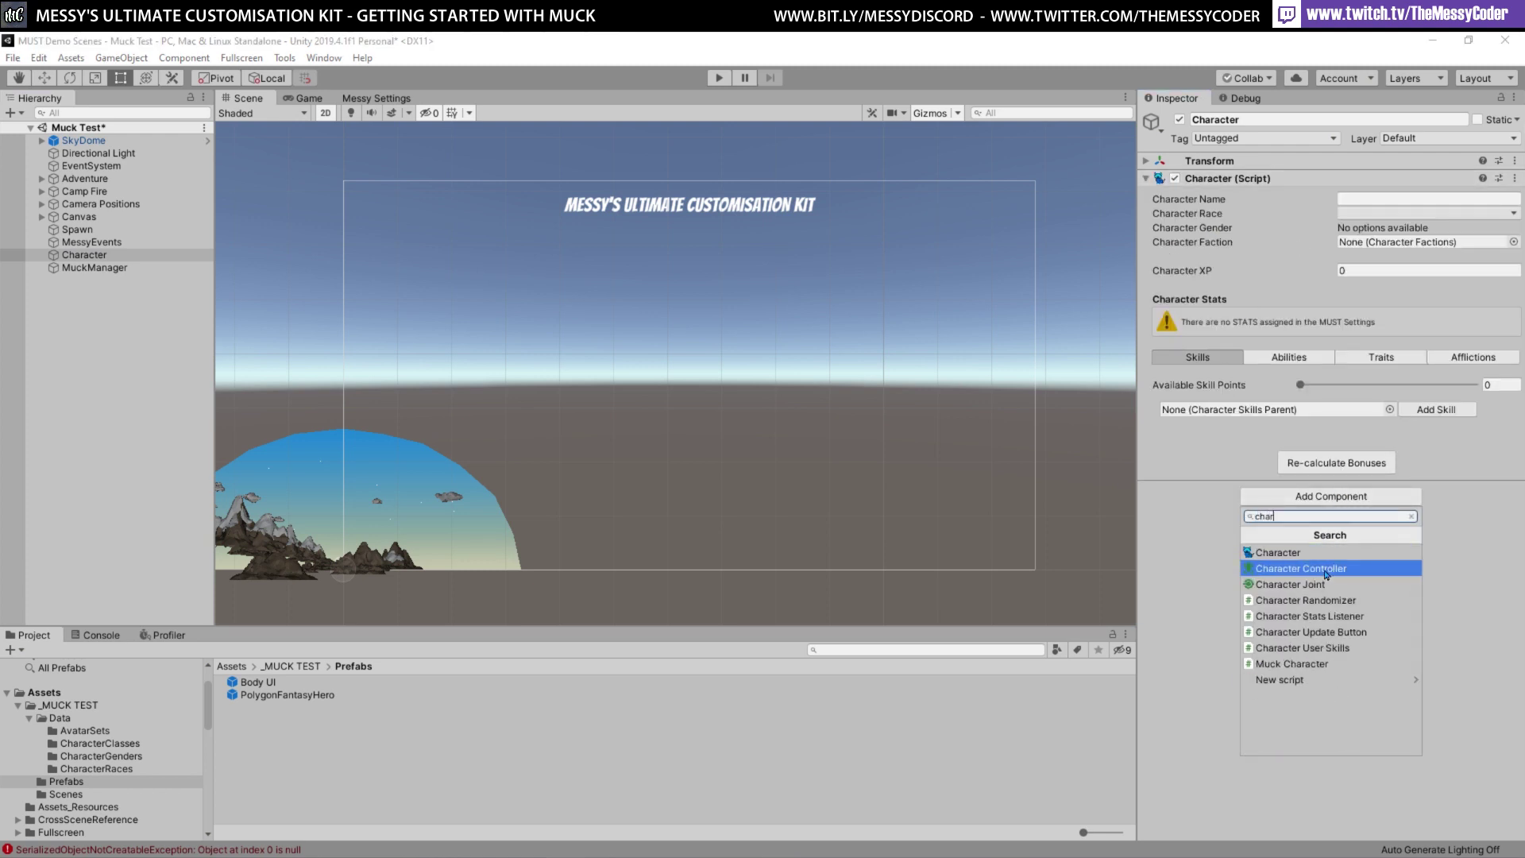
left_click(1292, 663)
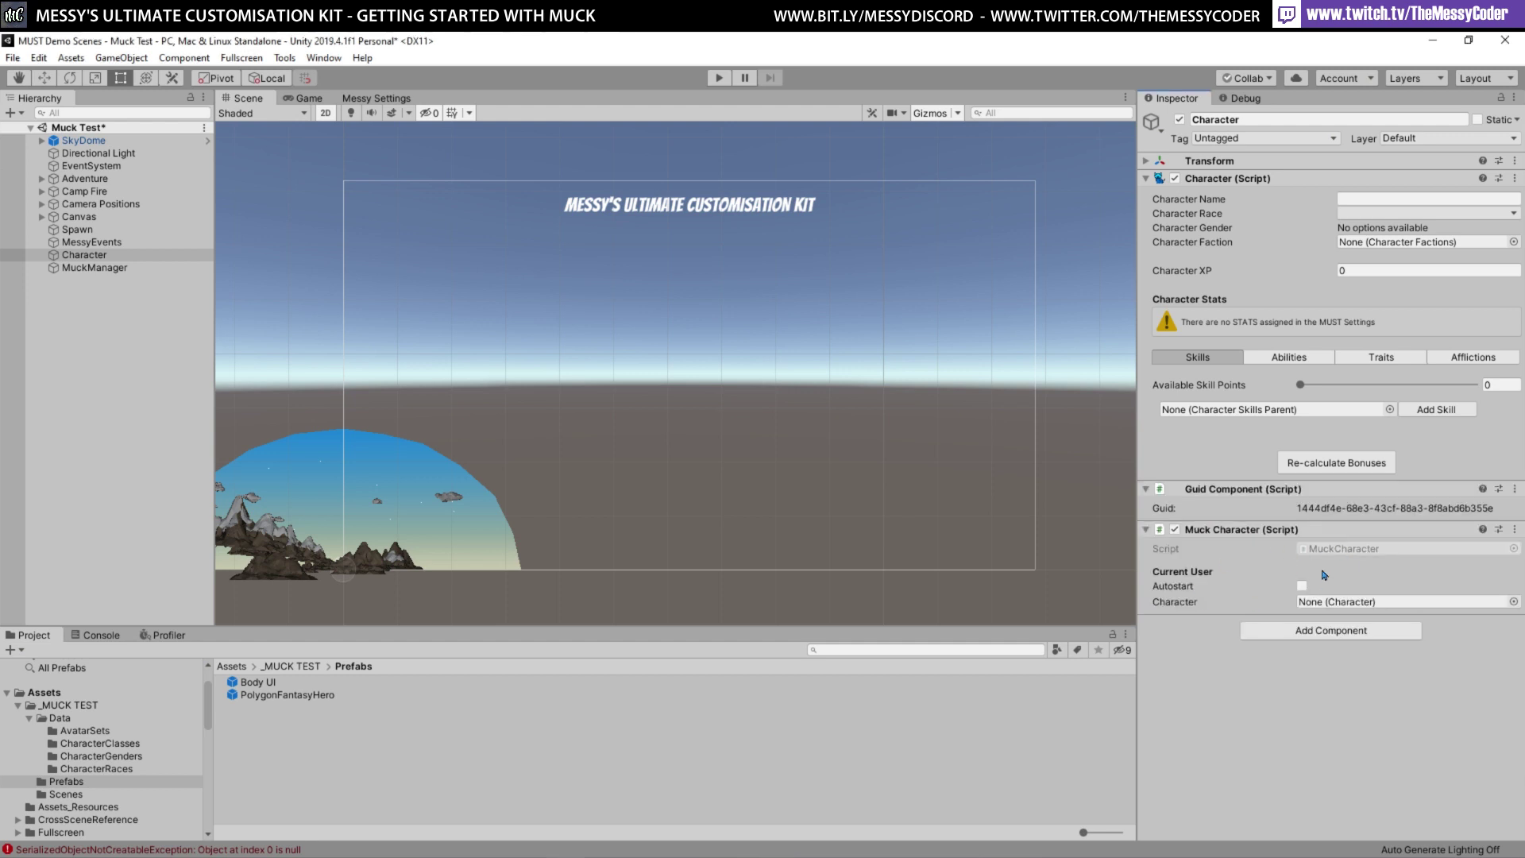
left_click_drag(1215, 178, 1347, 596)
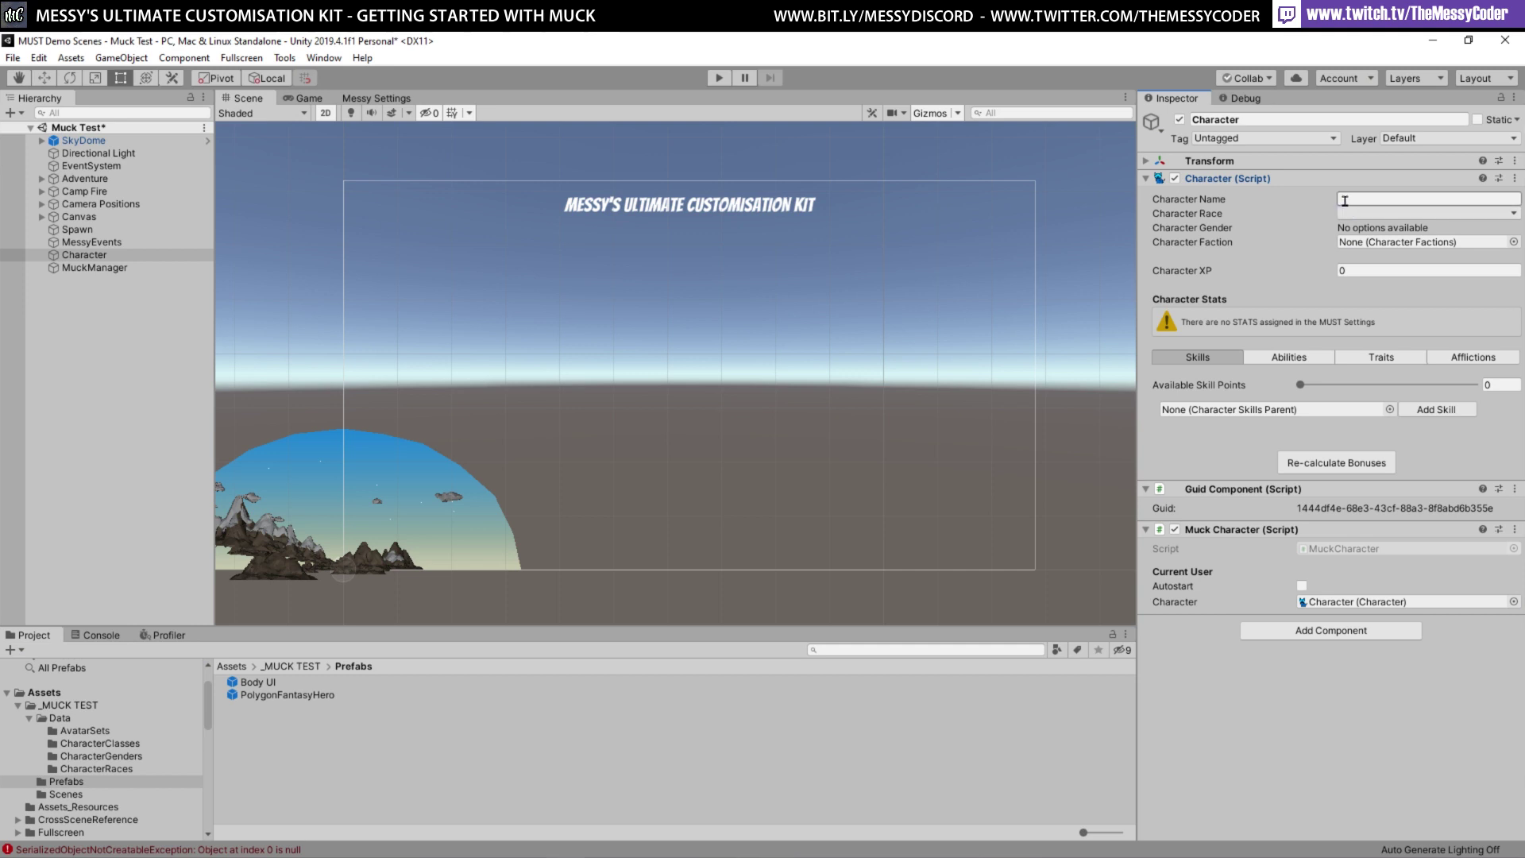
Set the character's race to Human, class to Warrior and gender to Female
left_click(1359, 213)
left_click(1373, 243)
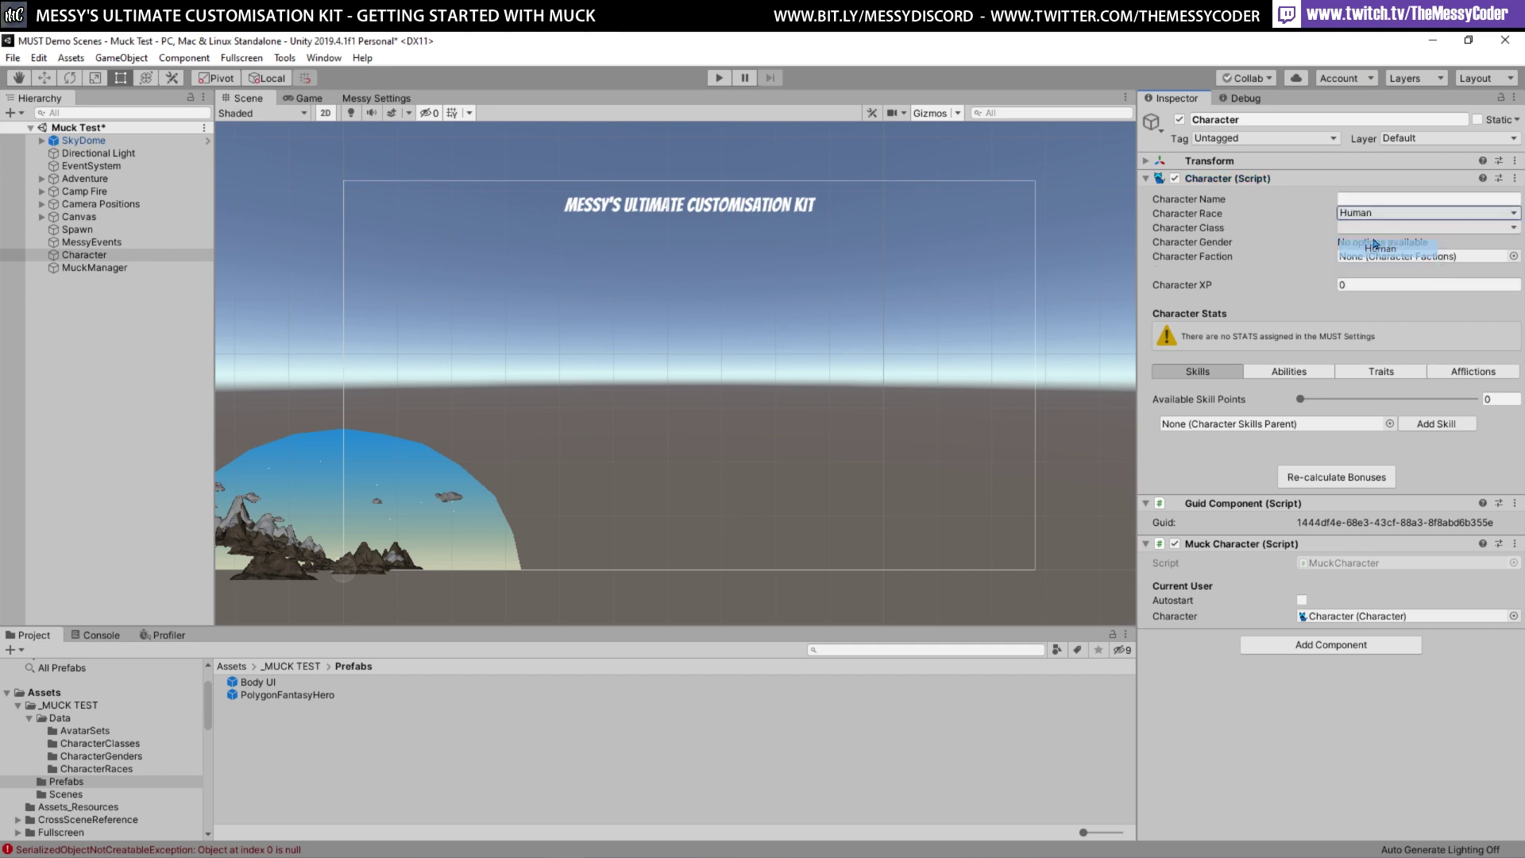
left_click(1374, 228)
left_click(1379, 262)
left_click(1375, 242)
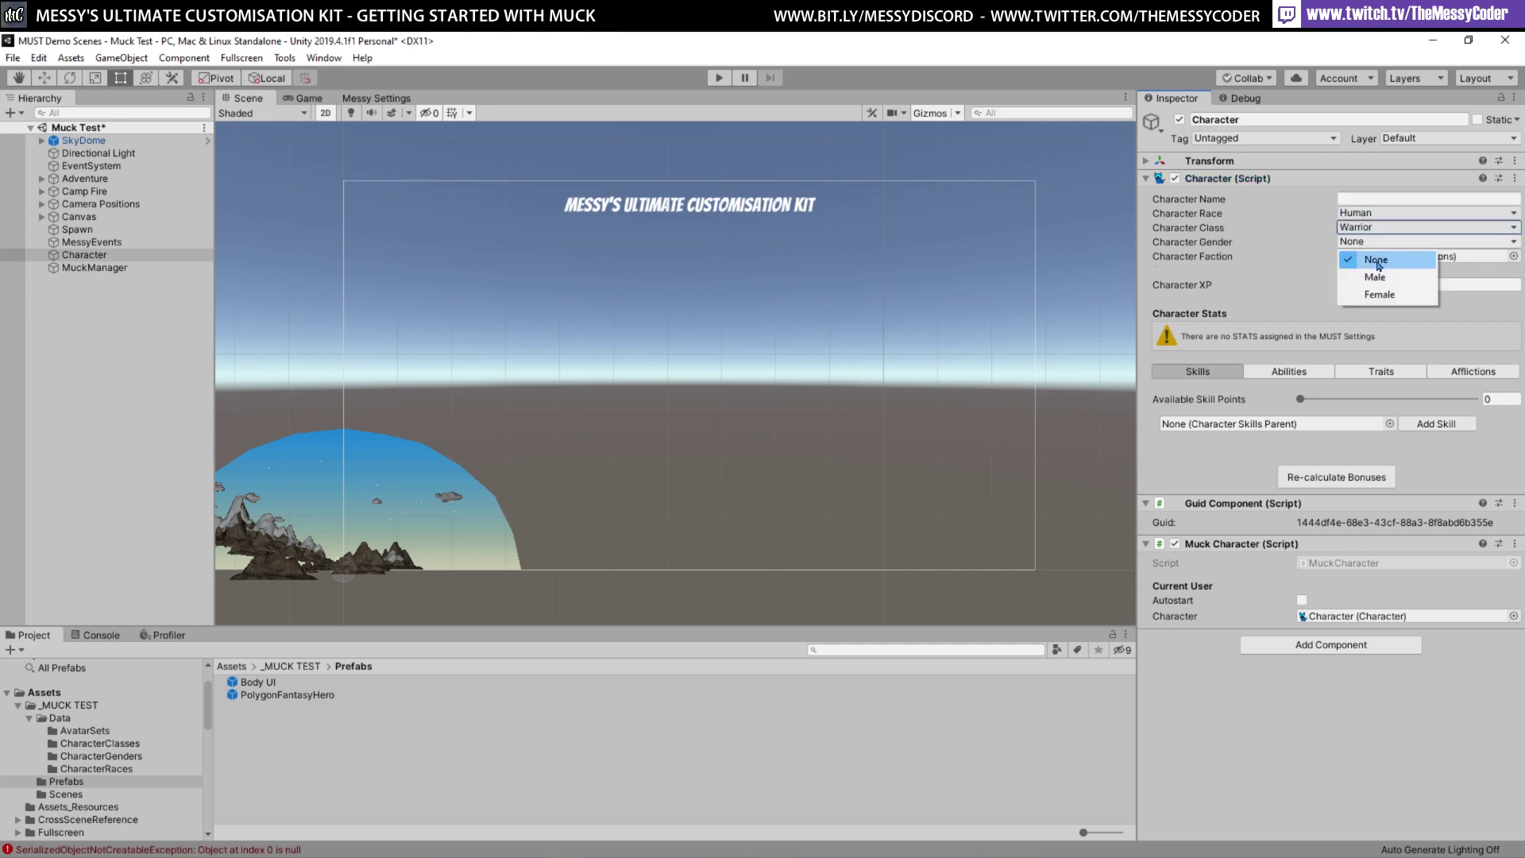
left_click(1379, 295)
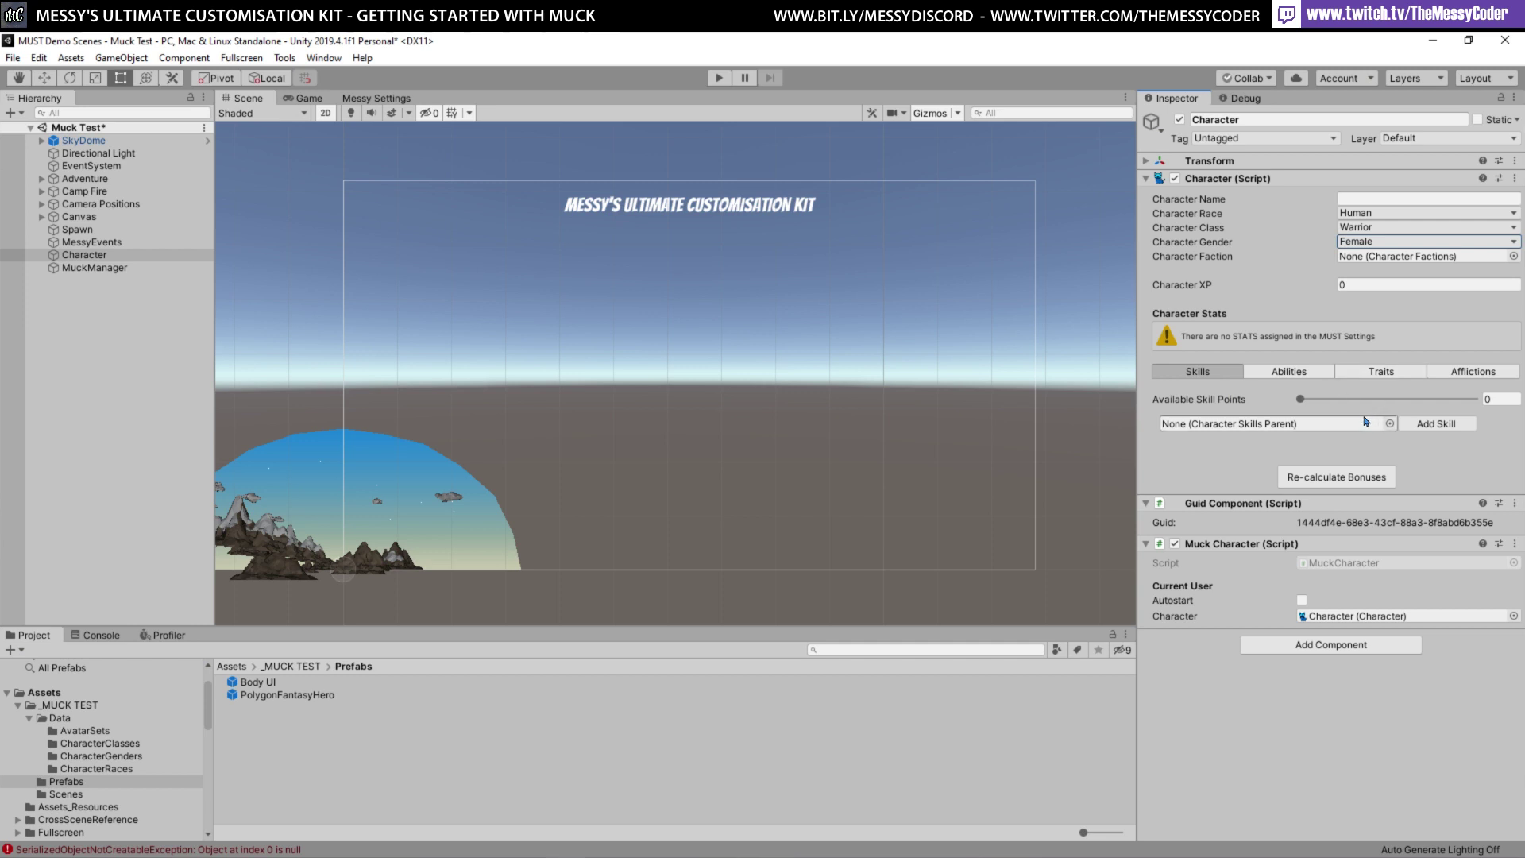
Enable Autostart on the Character object's Muck Character component and add a Muck Manager component to the MuckManager object
left_click(1302, 600)
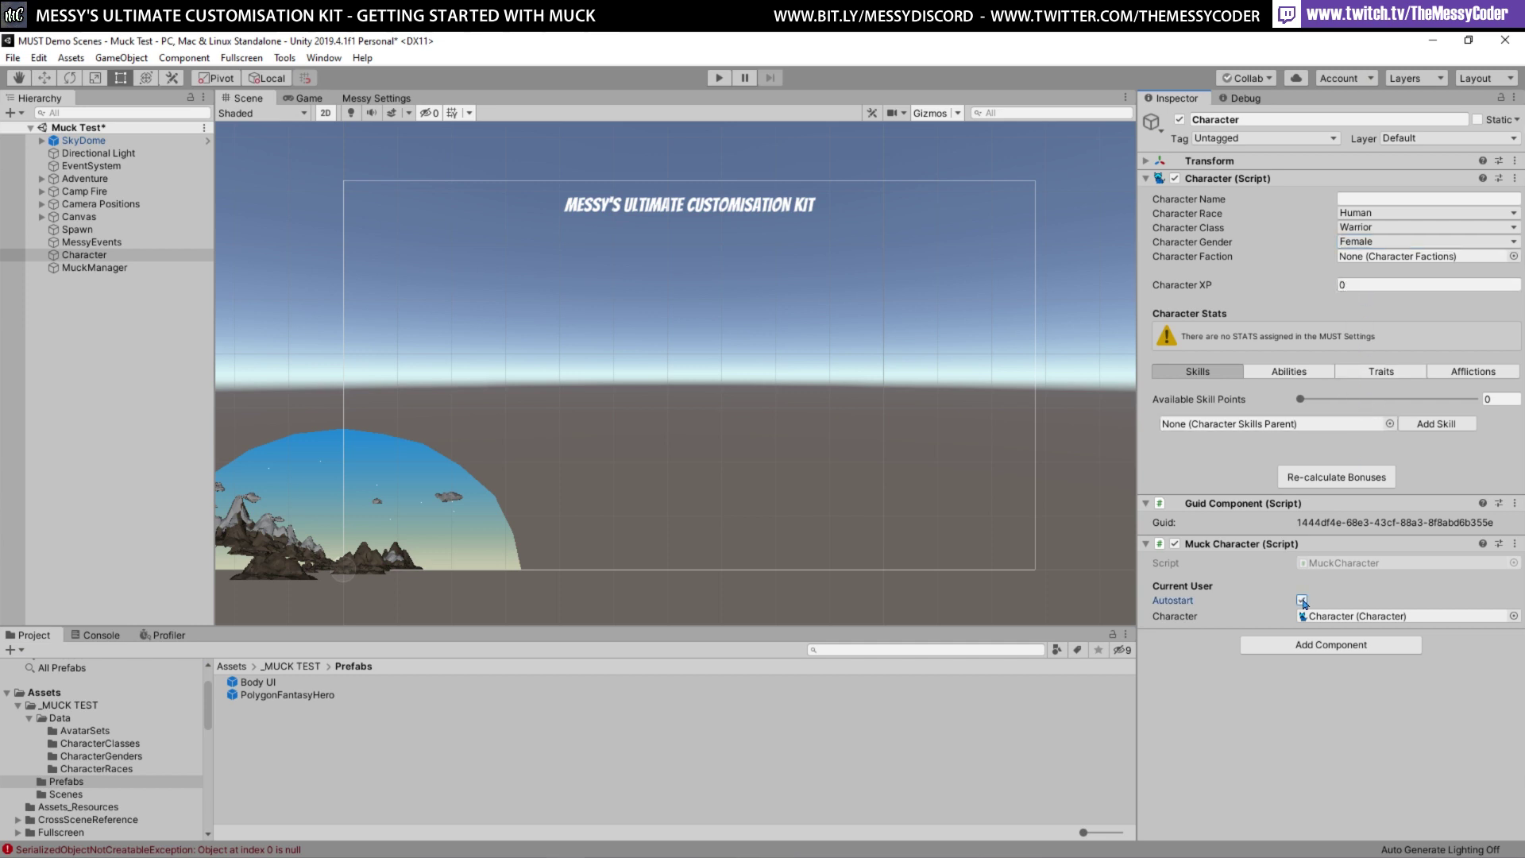
left_click(96, 269)
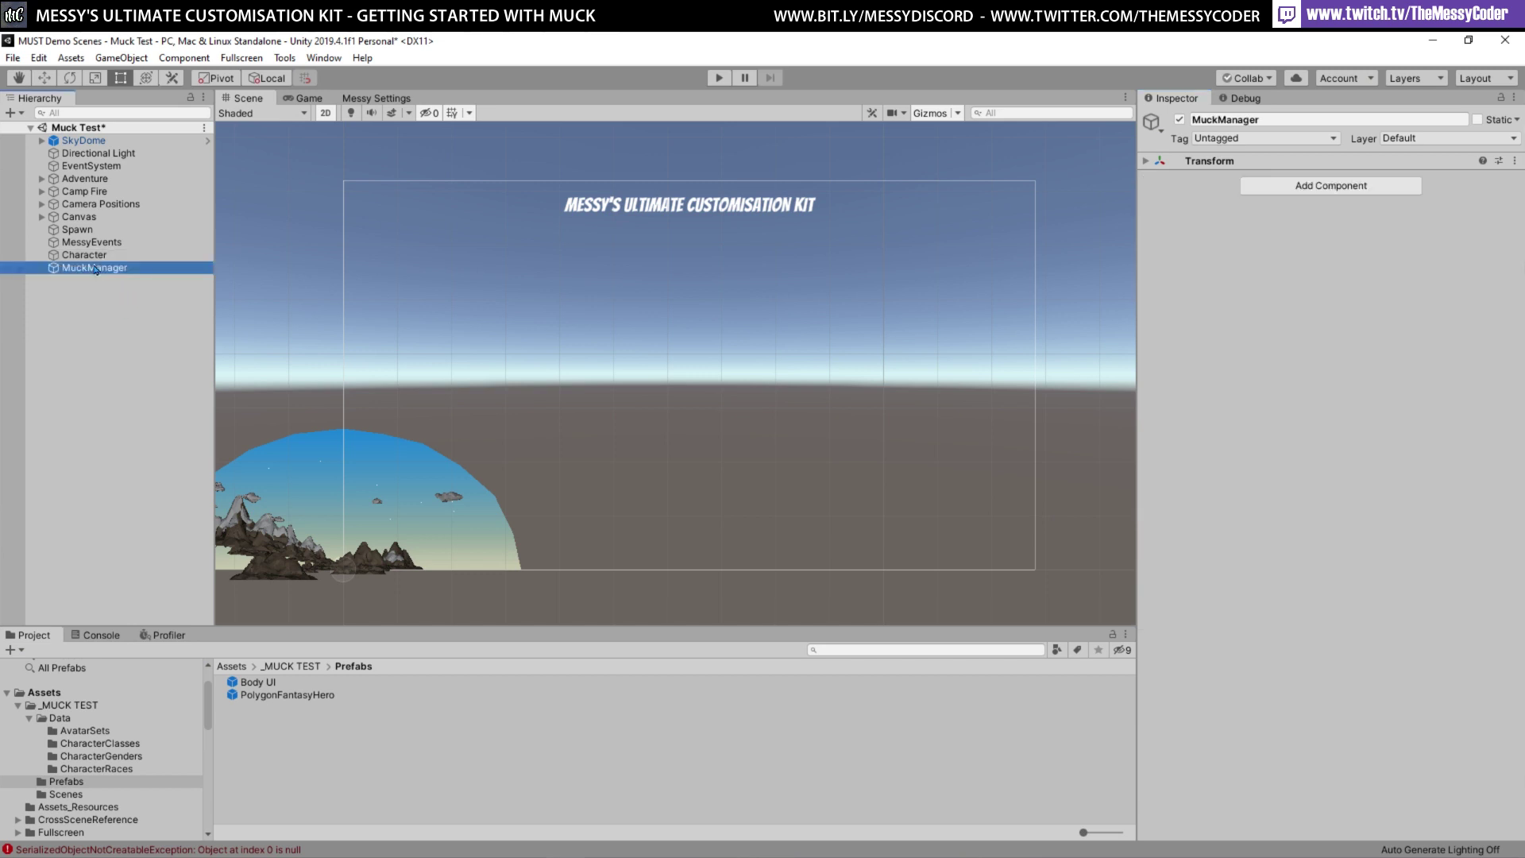
left_click(1303, 187)
type("m")
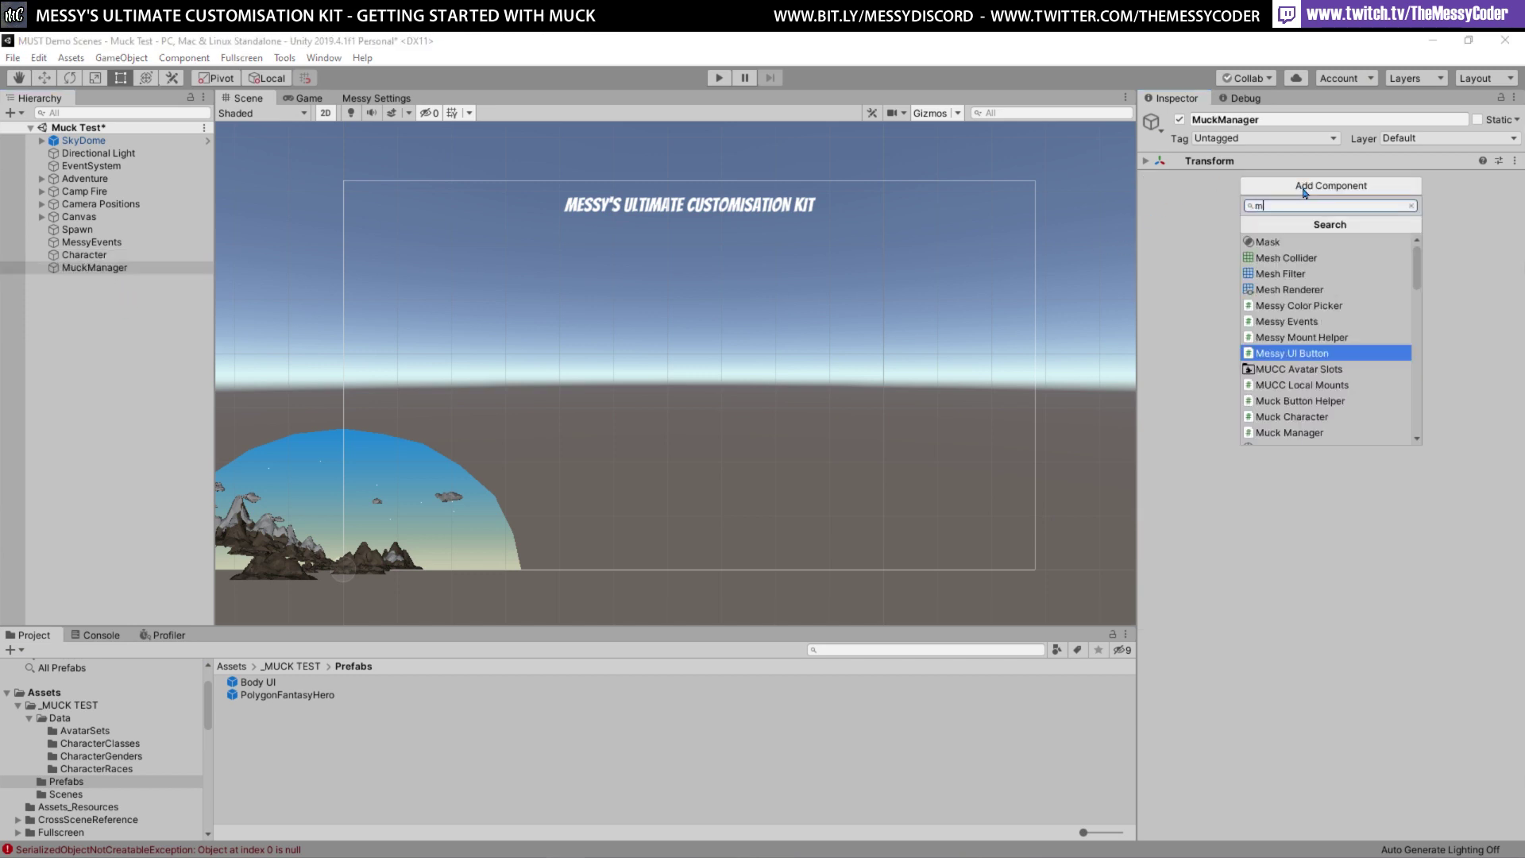
type("uck")
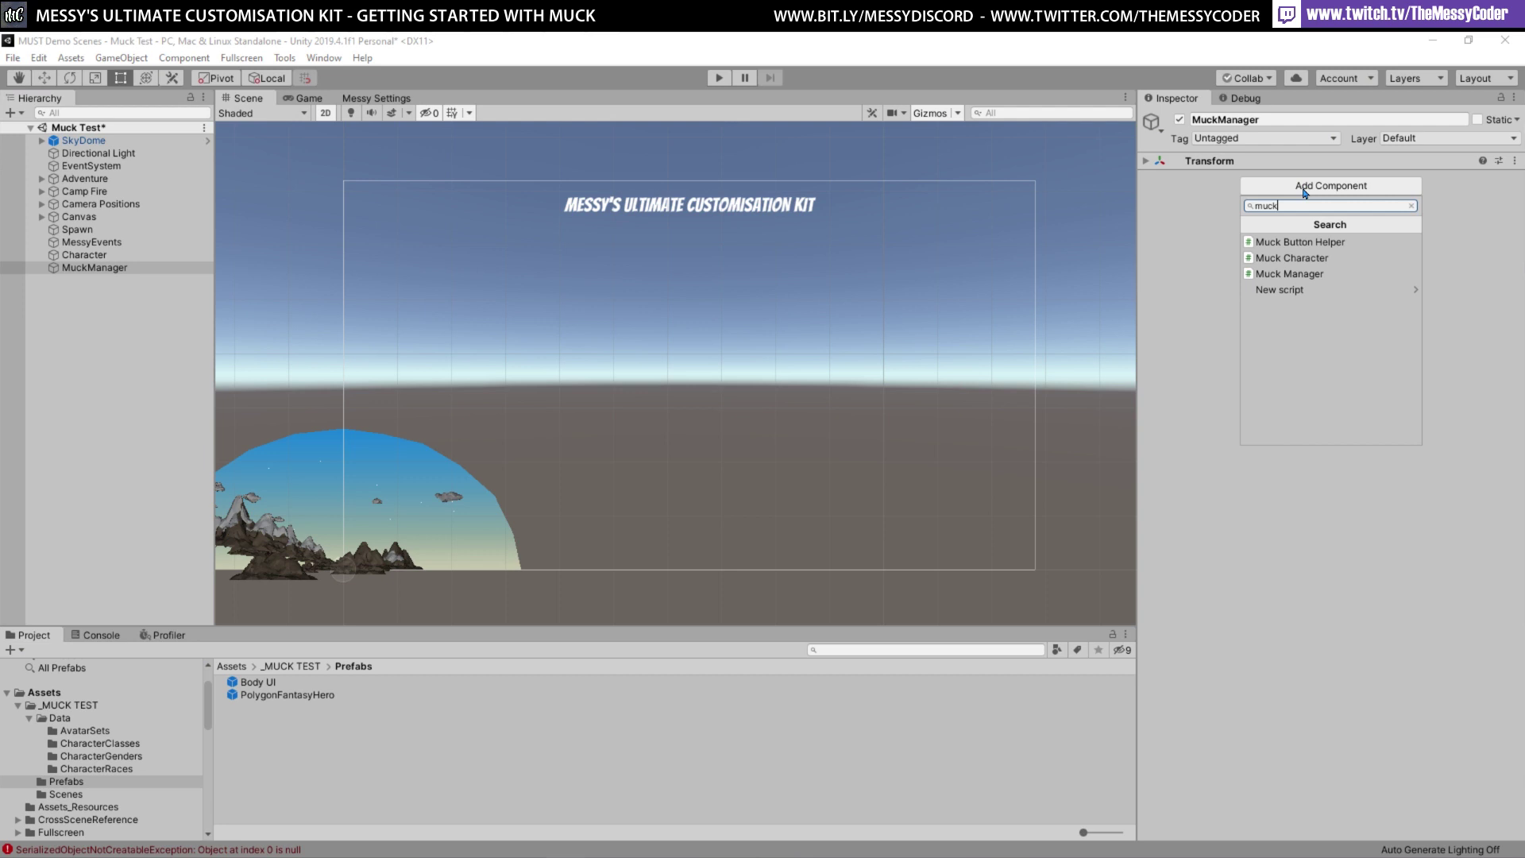
left_click(1318, 273)
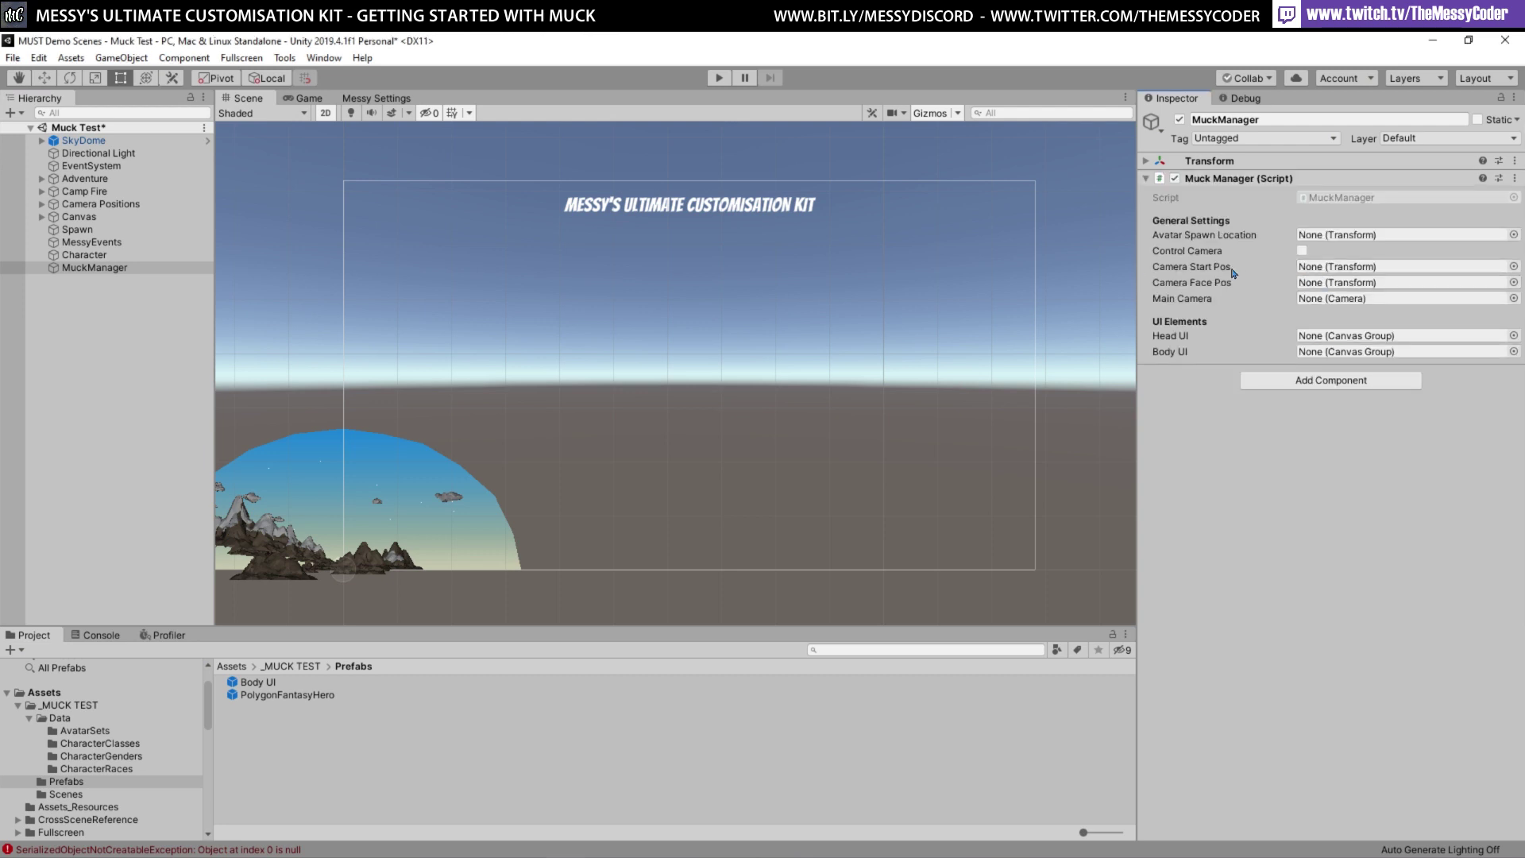
Assign Spawn as the Muck Manager's Avatar Spawn Location and check the transforms of Start Camera and Face Cam
left_click_drag(78, 230, 1350, 244)
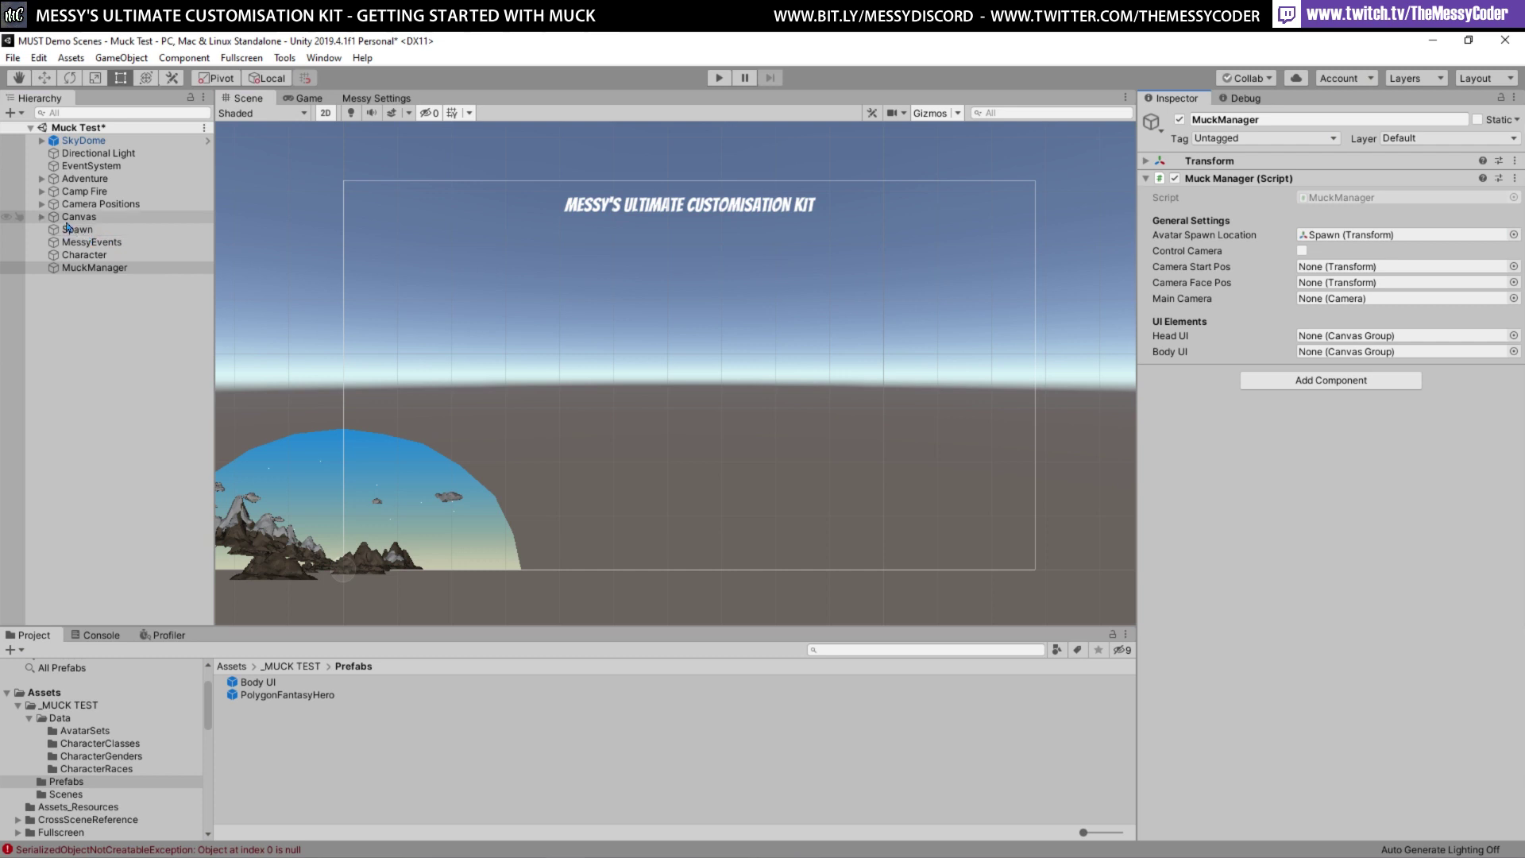
left_click(37, 205)
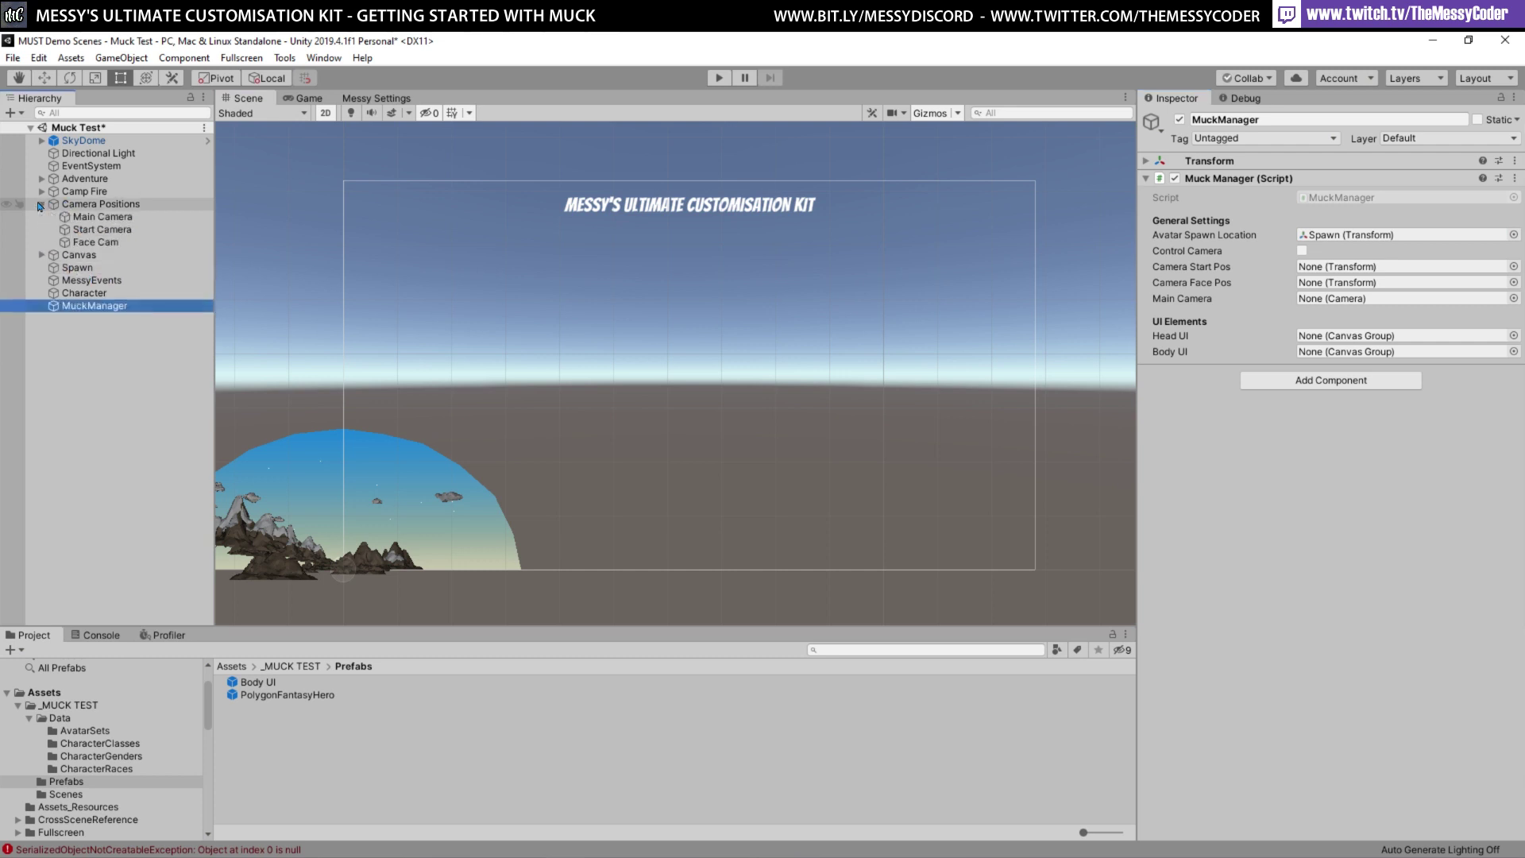
left_click(113, 232)
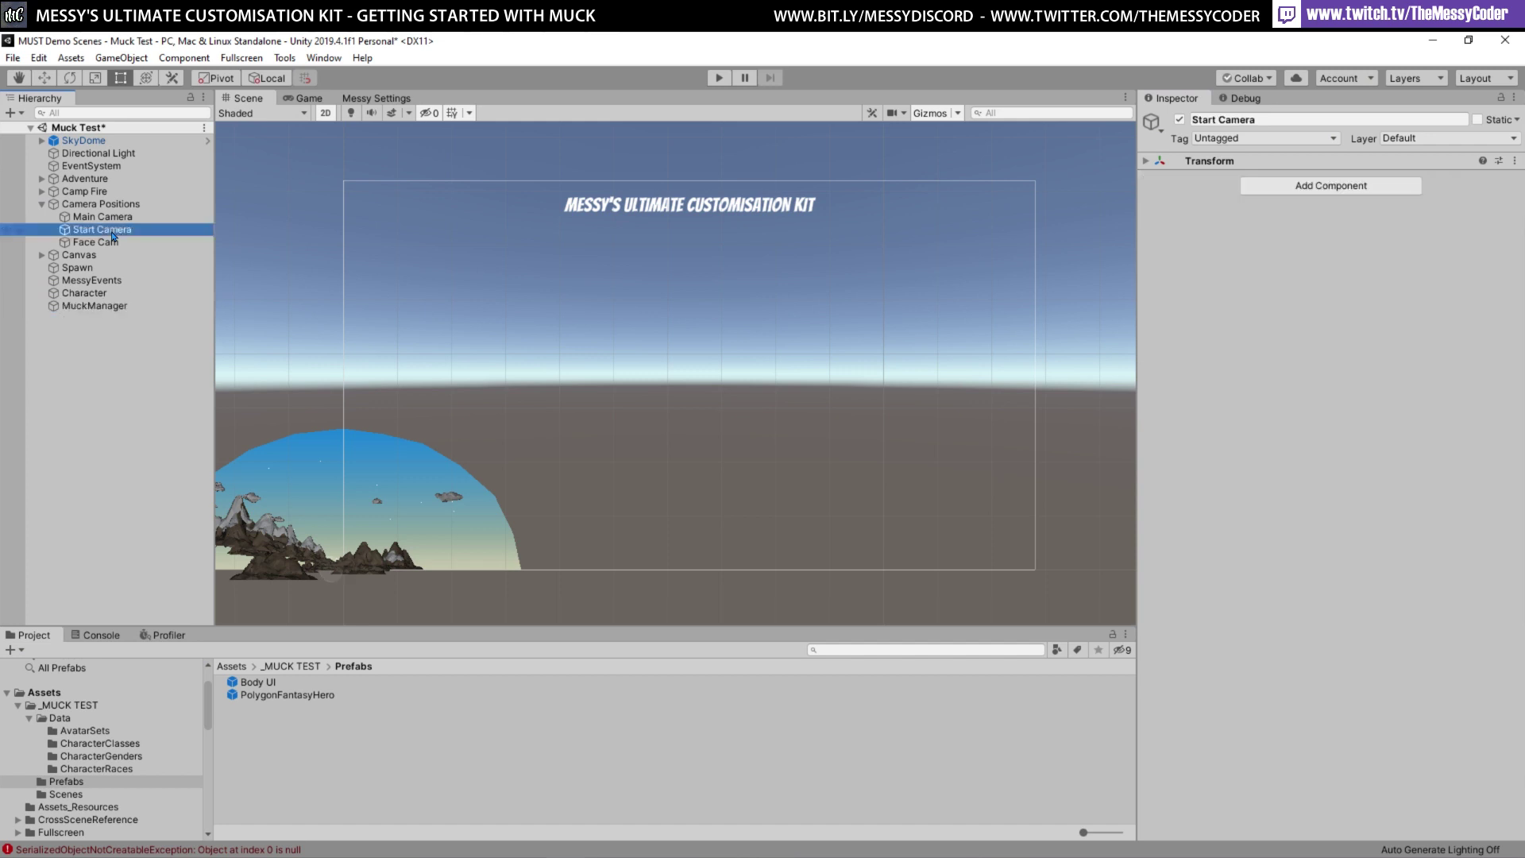
left_click(1146, 160)
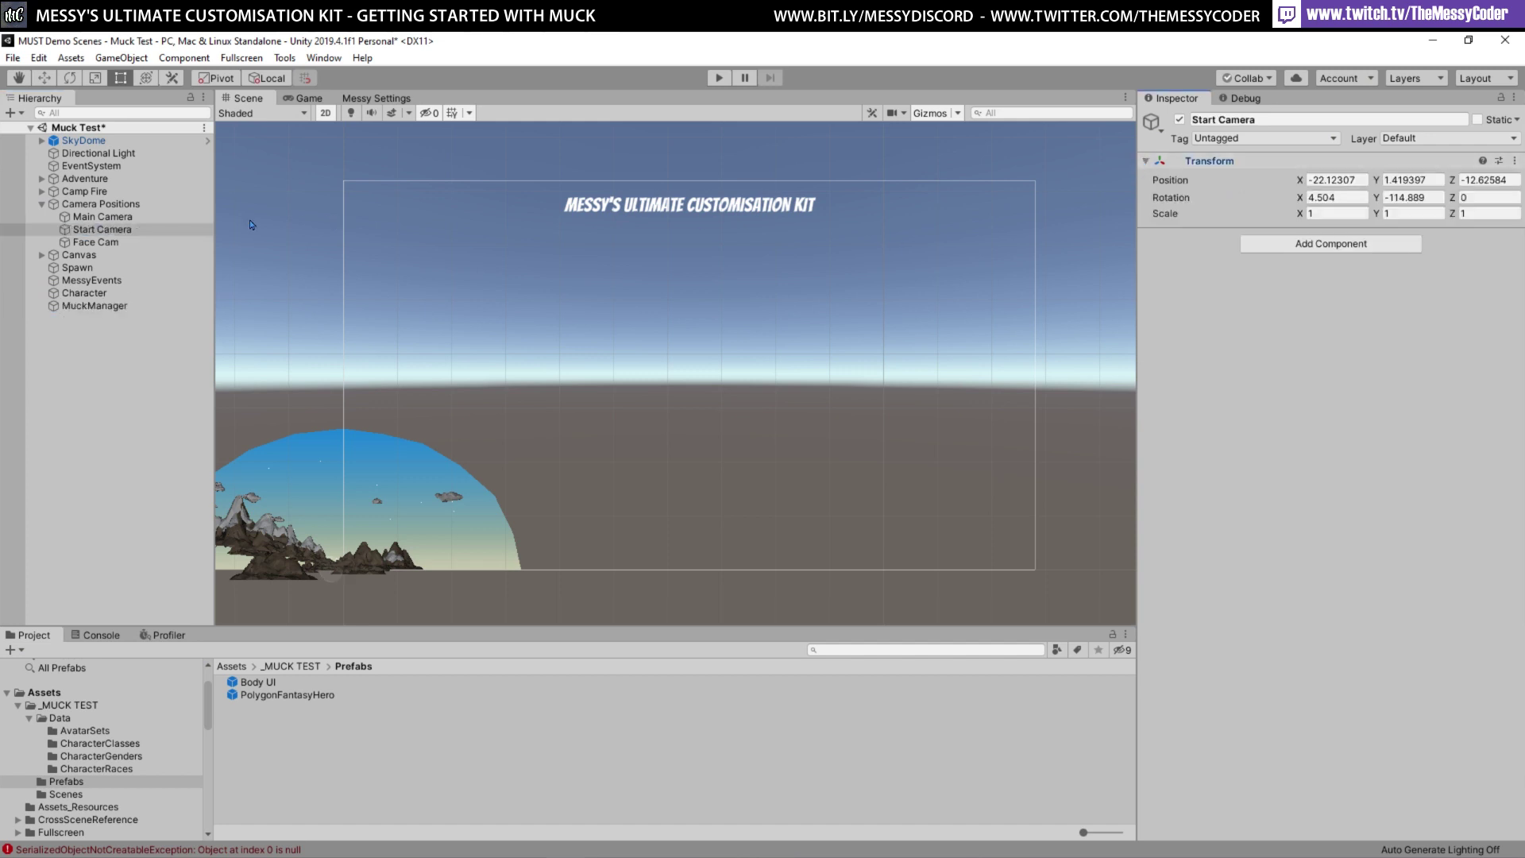
left_click(111, 244)
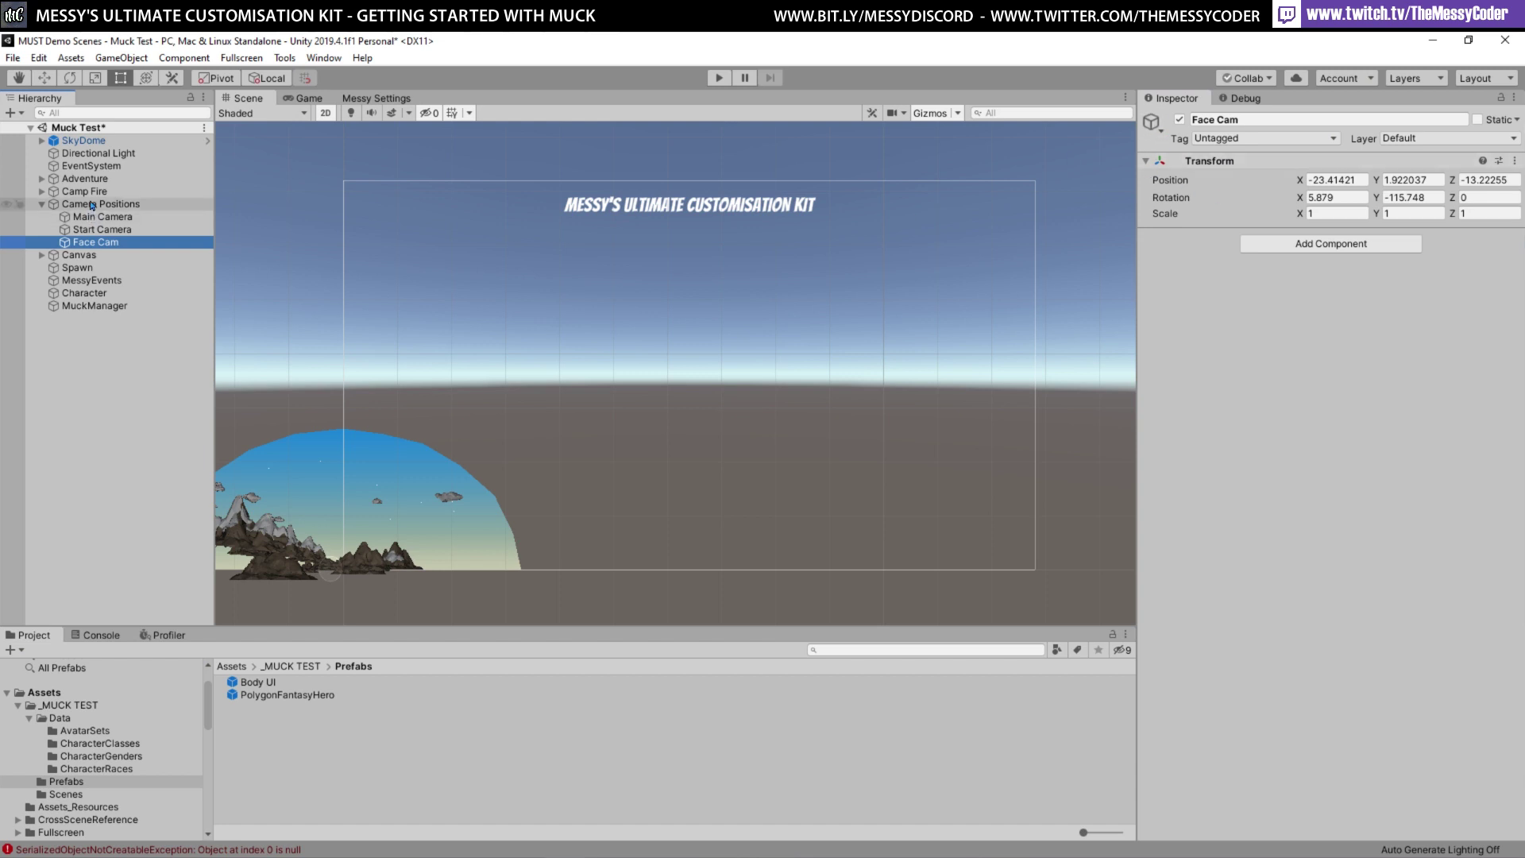
Assign Main Camera, Start Camera and Face Cam to the Muck Manager's main, start and face camera fields and enable Control Camera
left_click(94, 306)
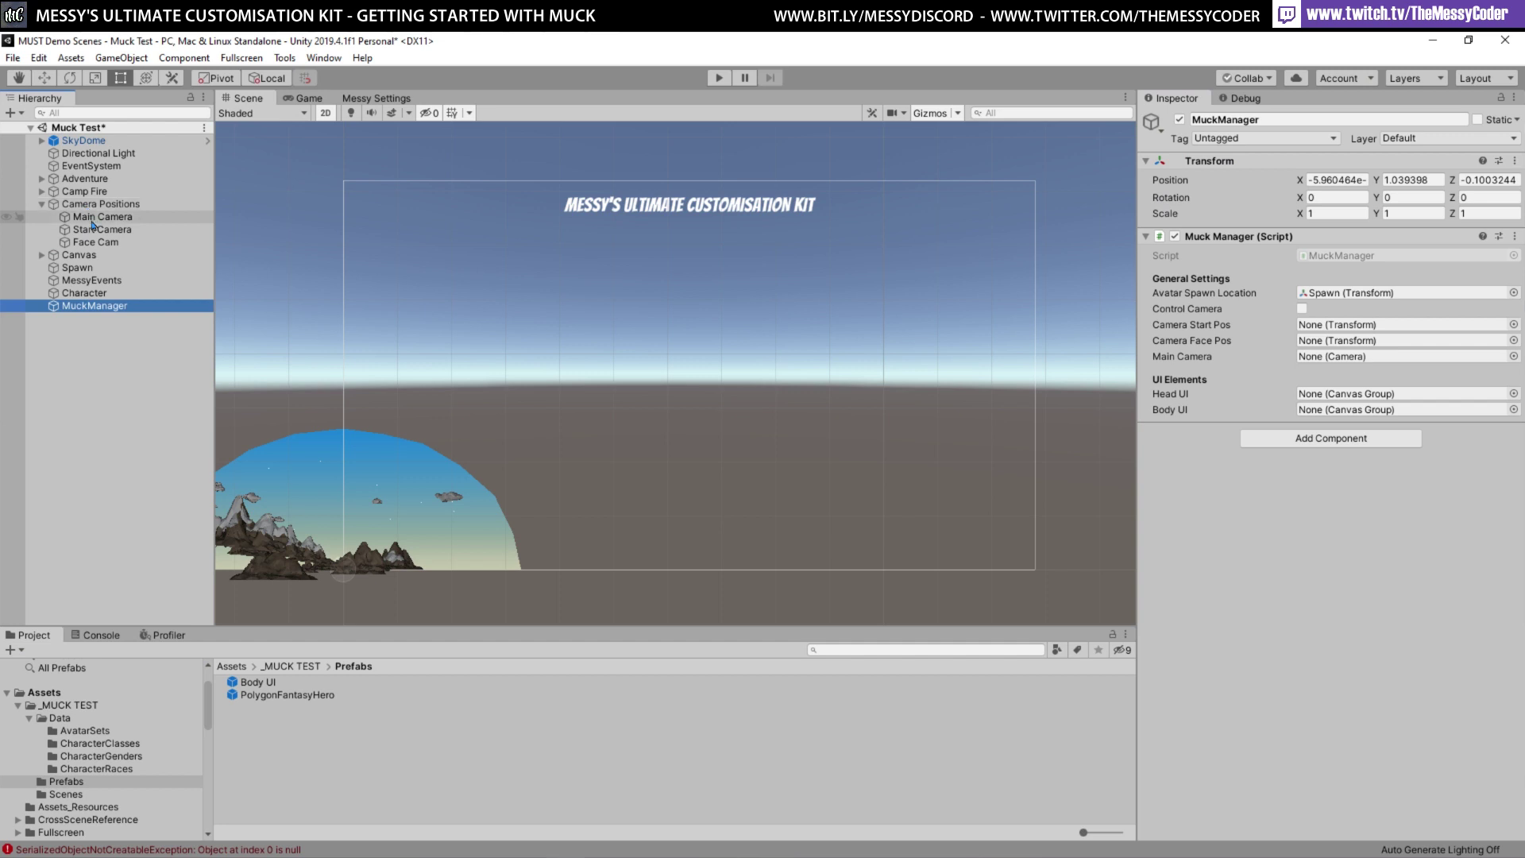
left_click_drag(92, 220, 1342, 354)
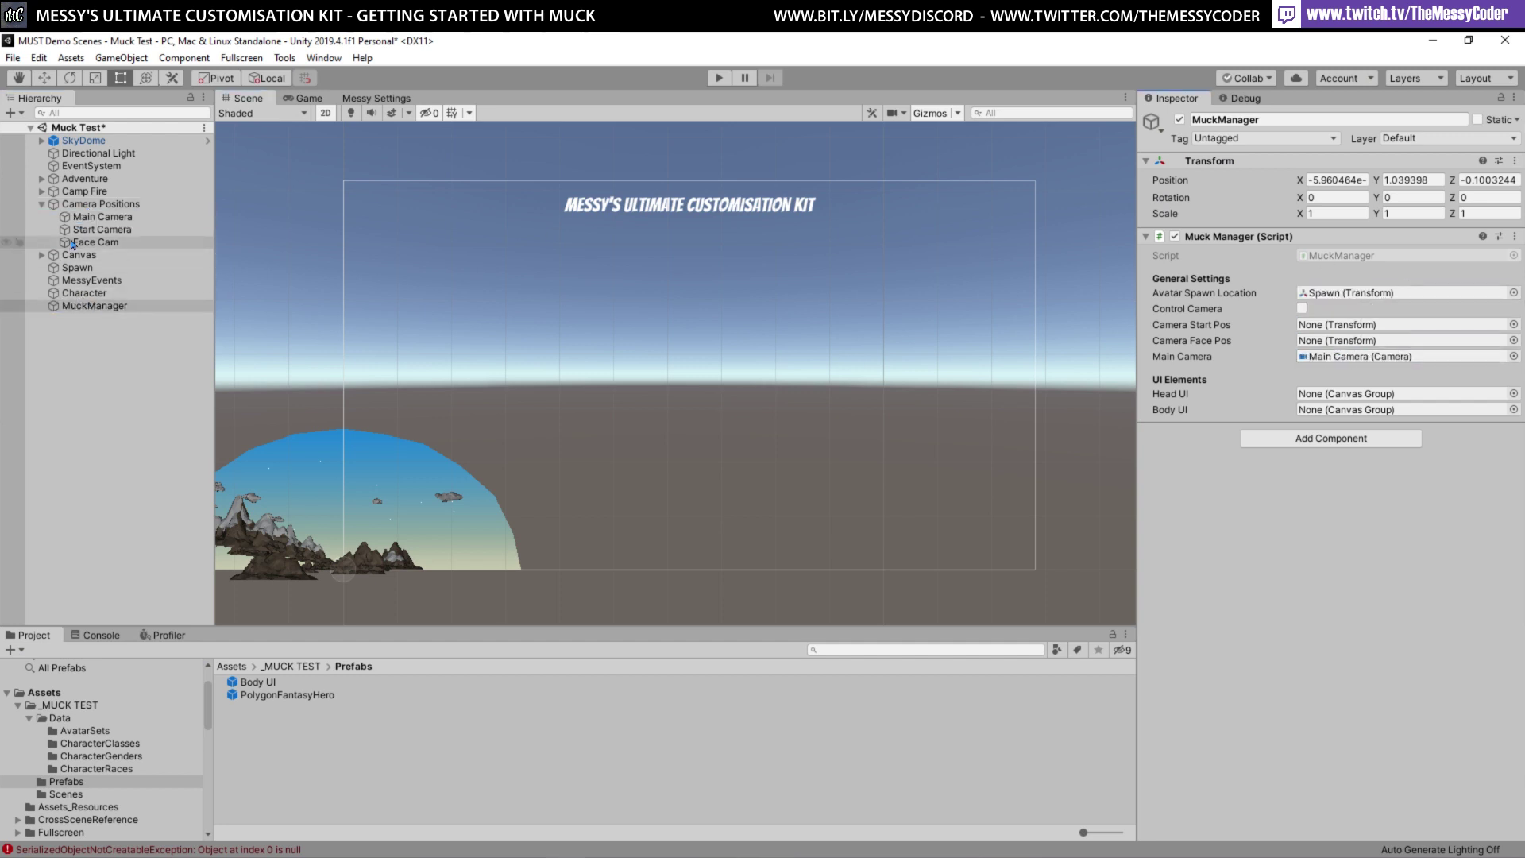
left_click_drag(79, 229, 1343, 325)
left_click_drag(91, 241, 1342, 340)
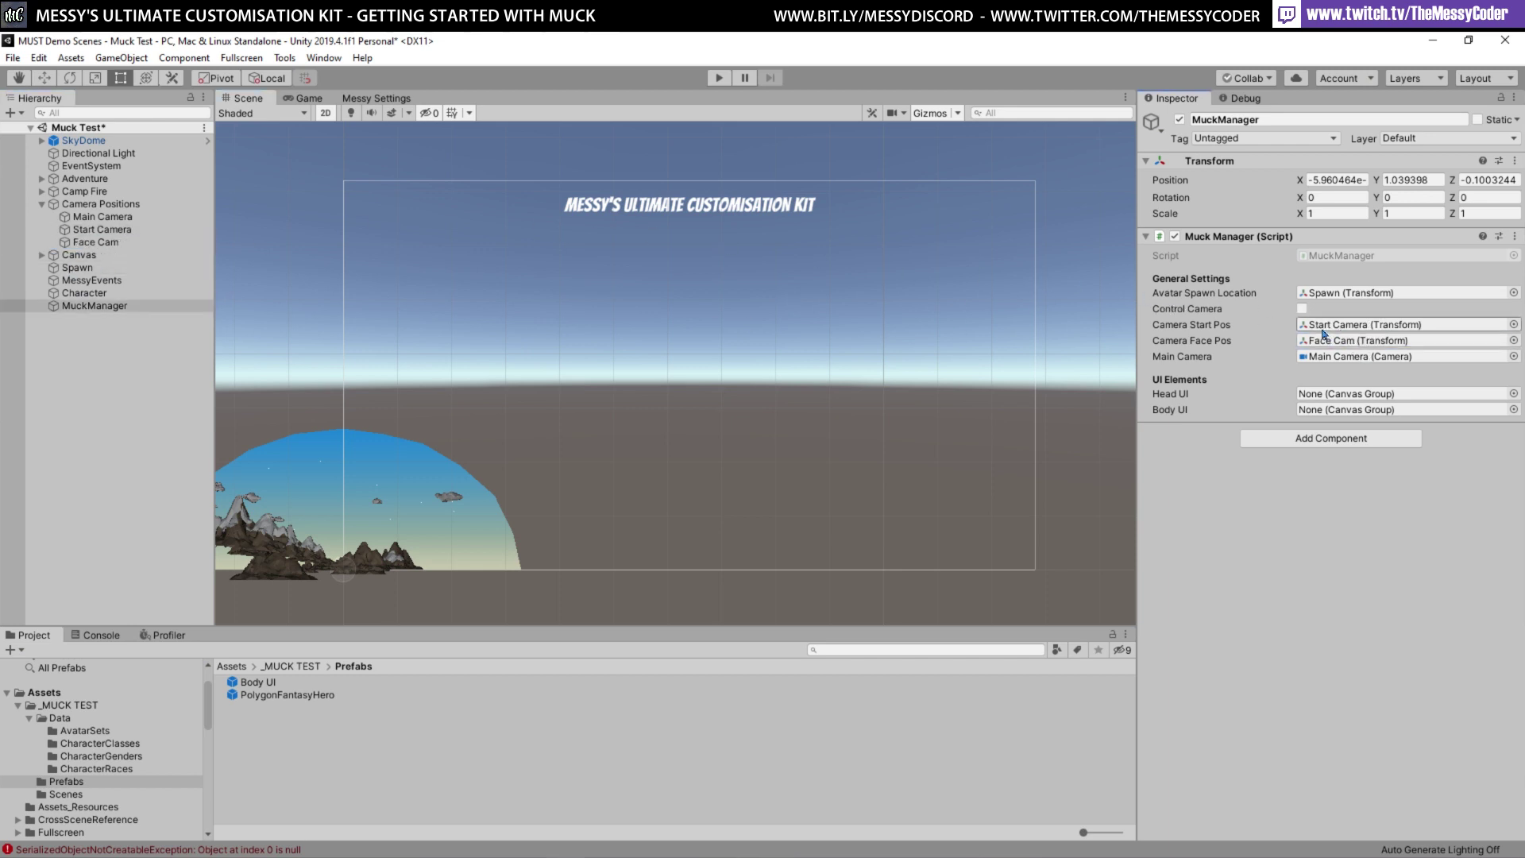
left_click(1302, 309)
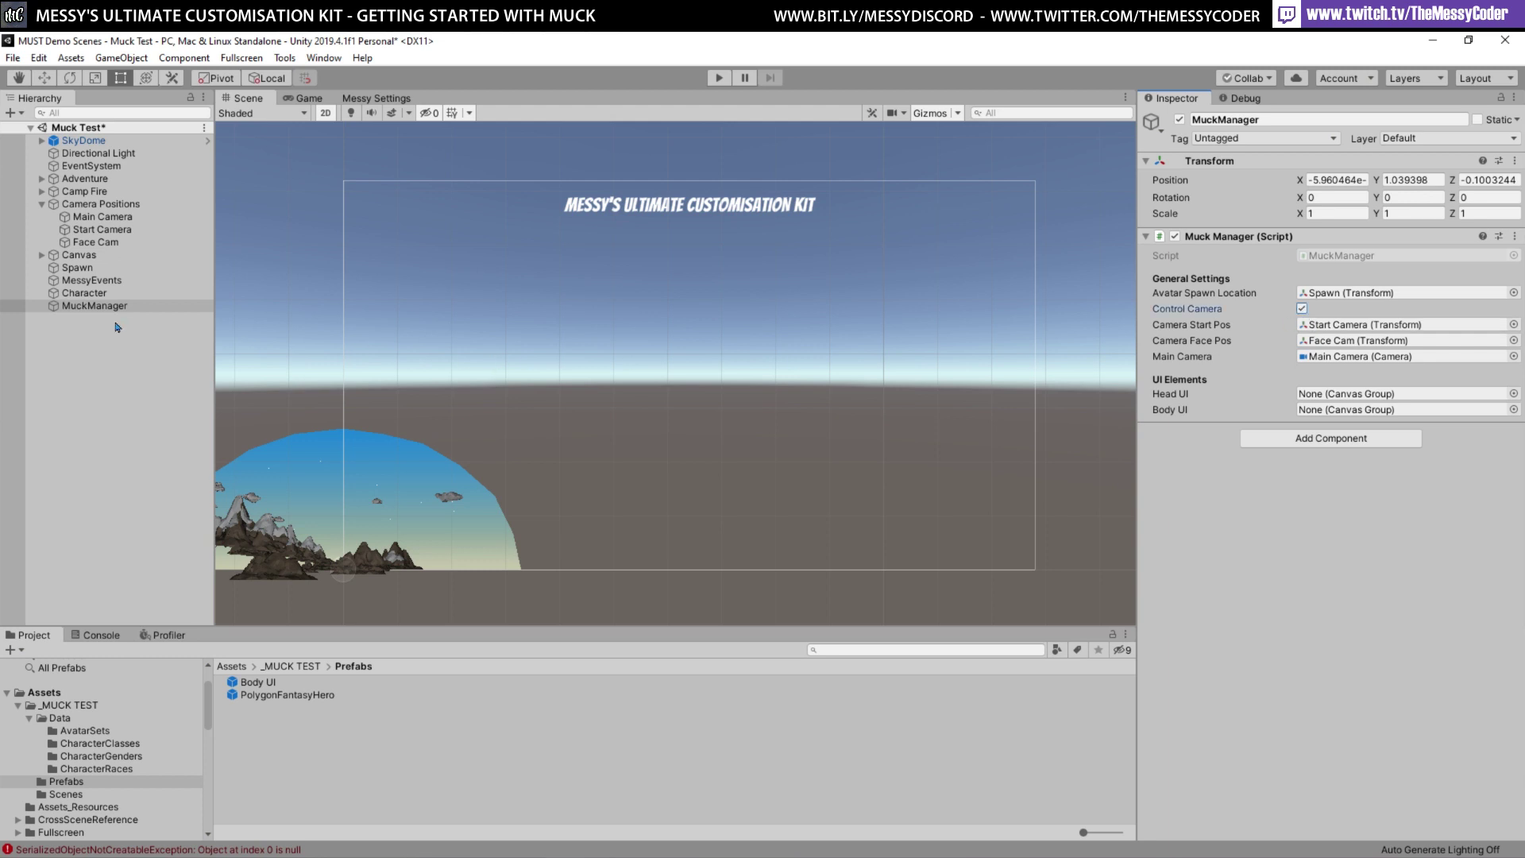
Activate the Canvas children from Gender through Camera Switch - Body
left_click(42, 204)
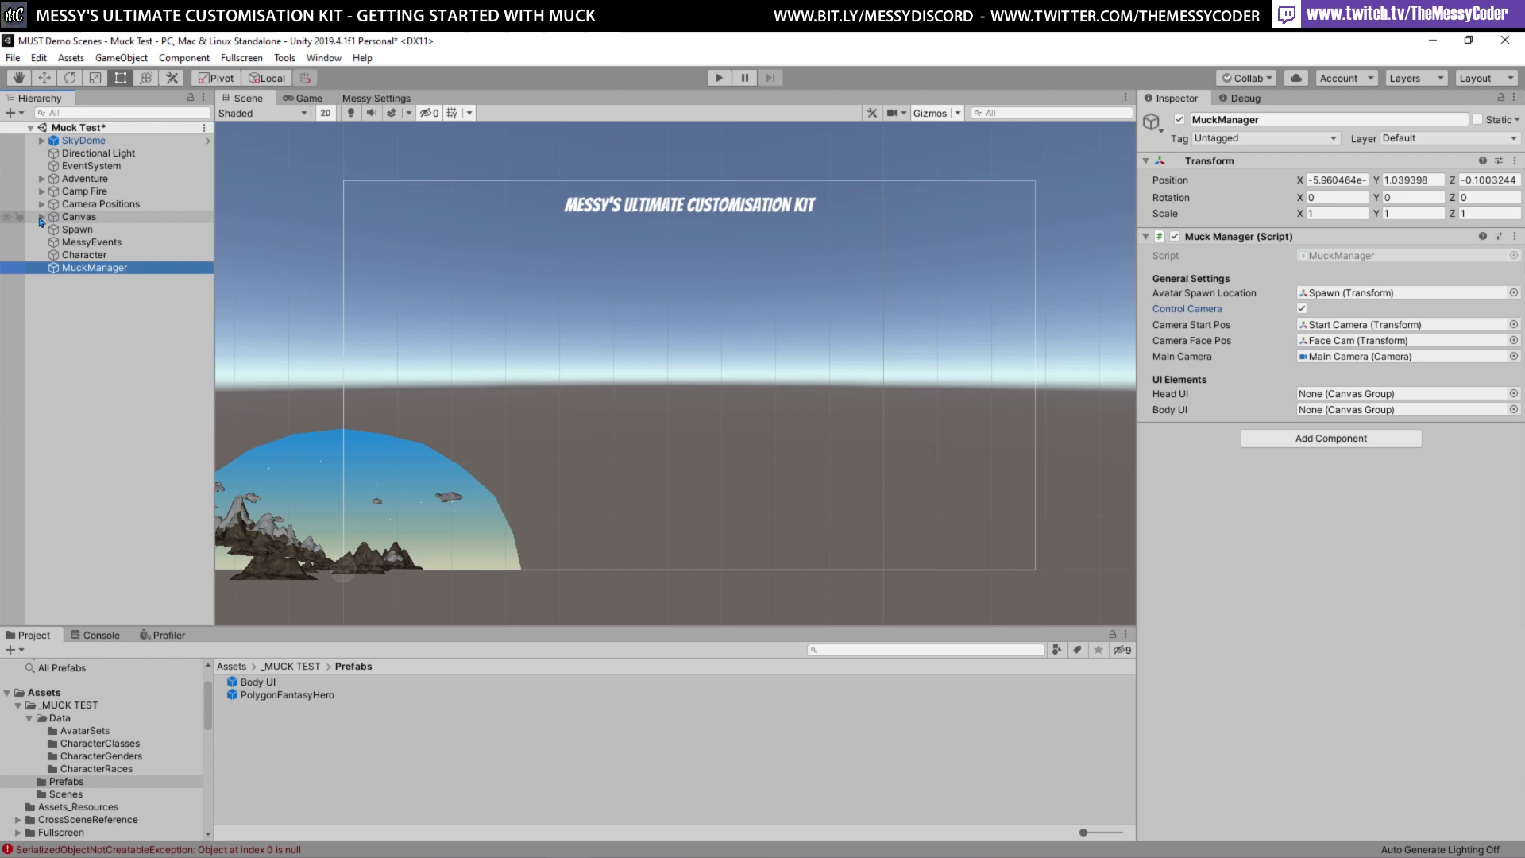
left_click(41, 216)
left_click(83, 230)
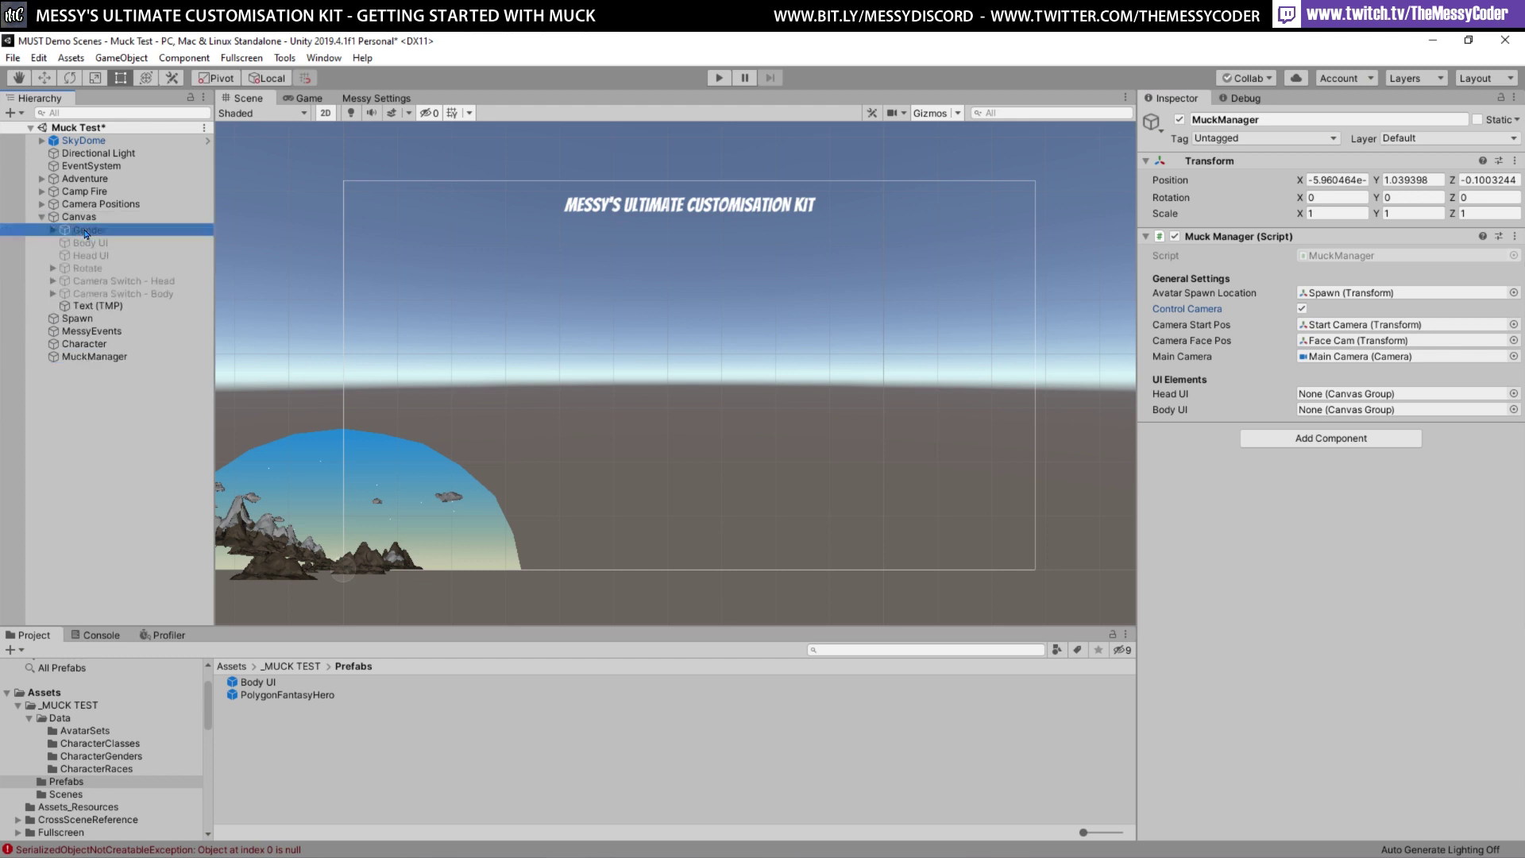
left_click(110, 293, "shift")
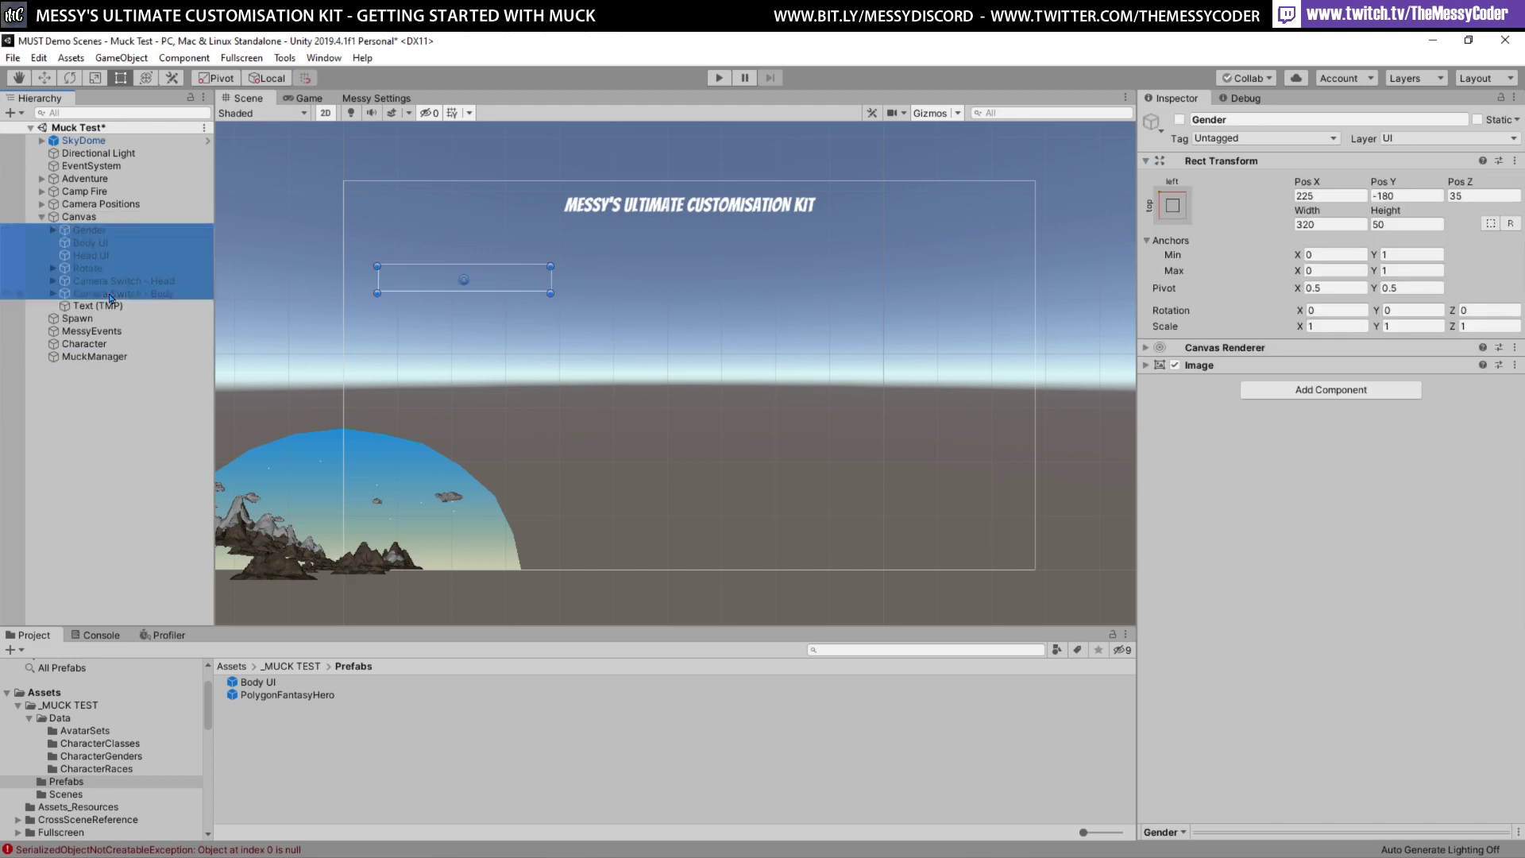
left_click(1179, 119)
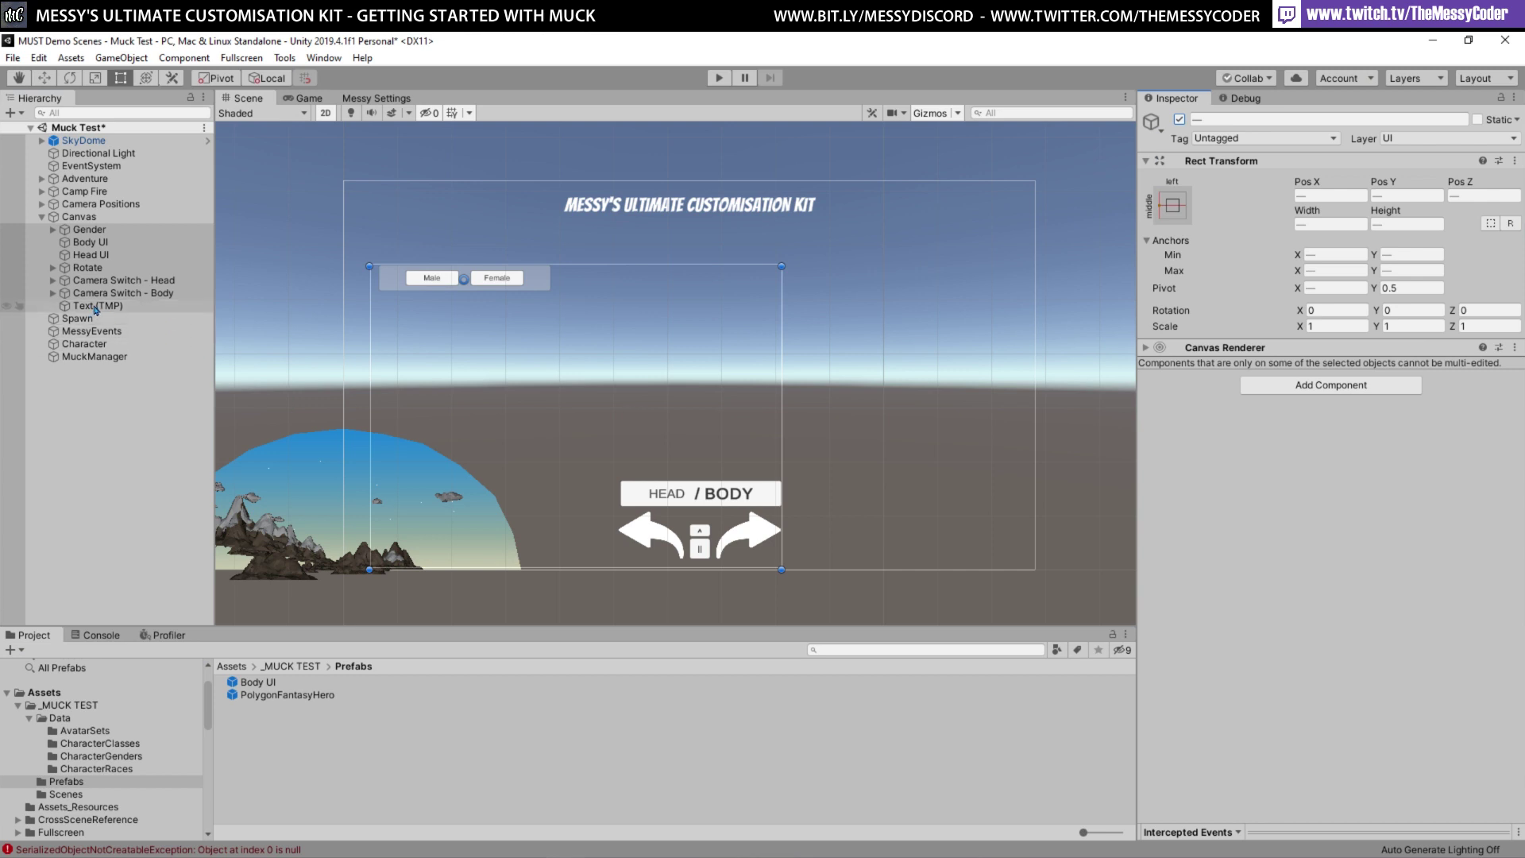
left_click(91, 270)
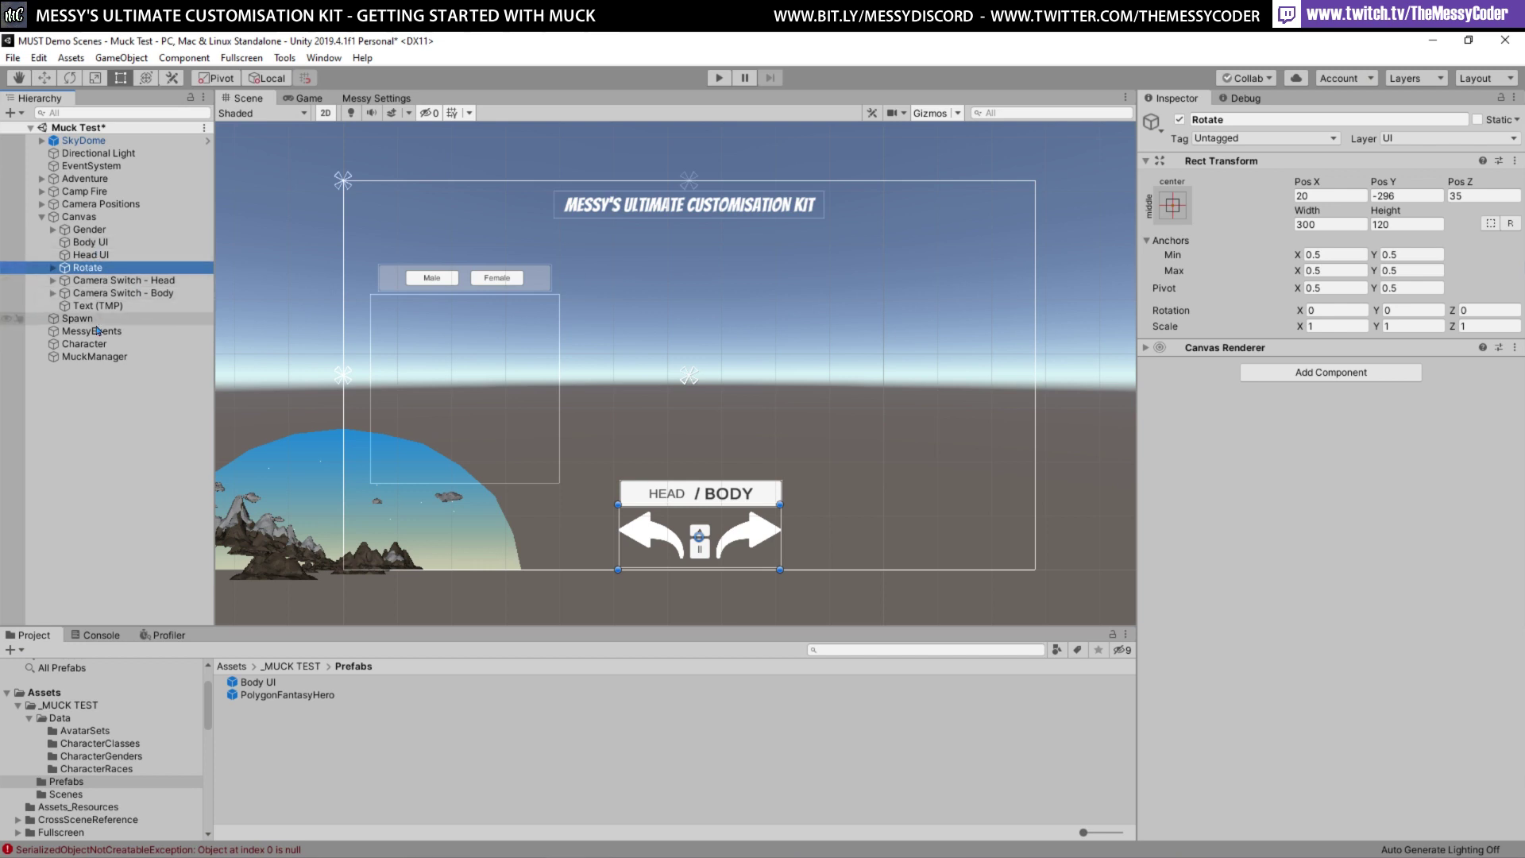
Assign the Canvas's Body UI and Head UI objects to the matching UI Elements fields of the Muck Manager
left_click(96, 356)
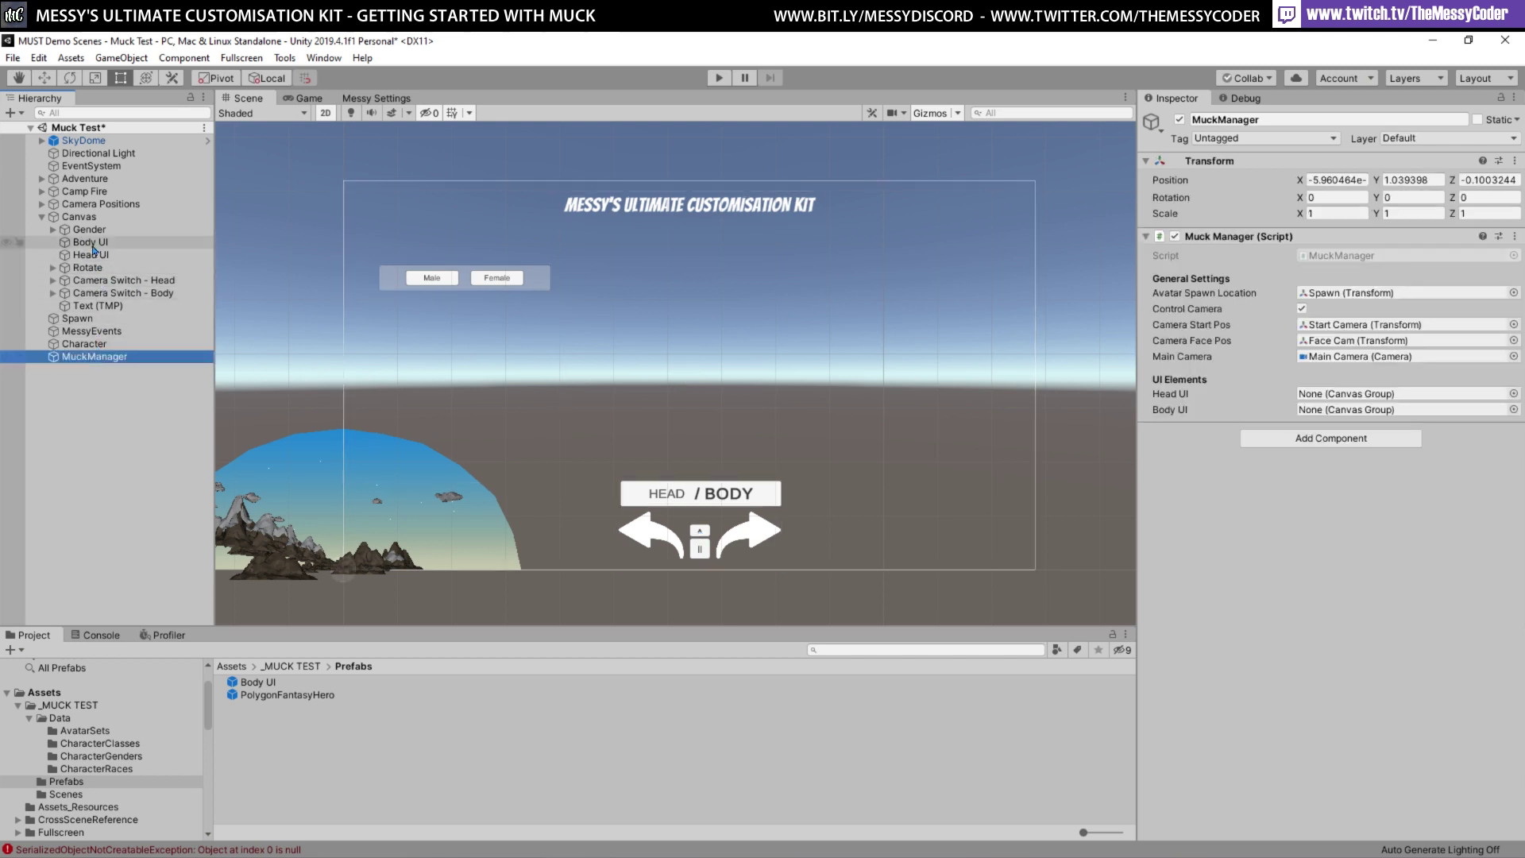
left_click_drag(93, 248, 1287, 413)
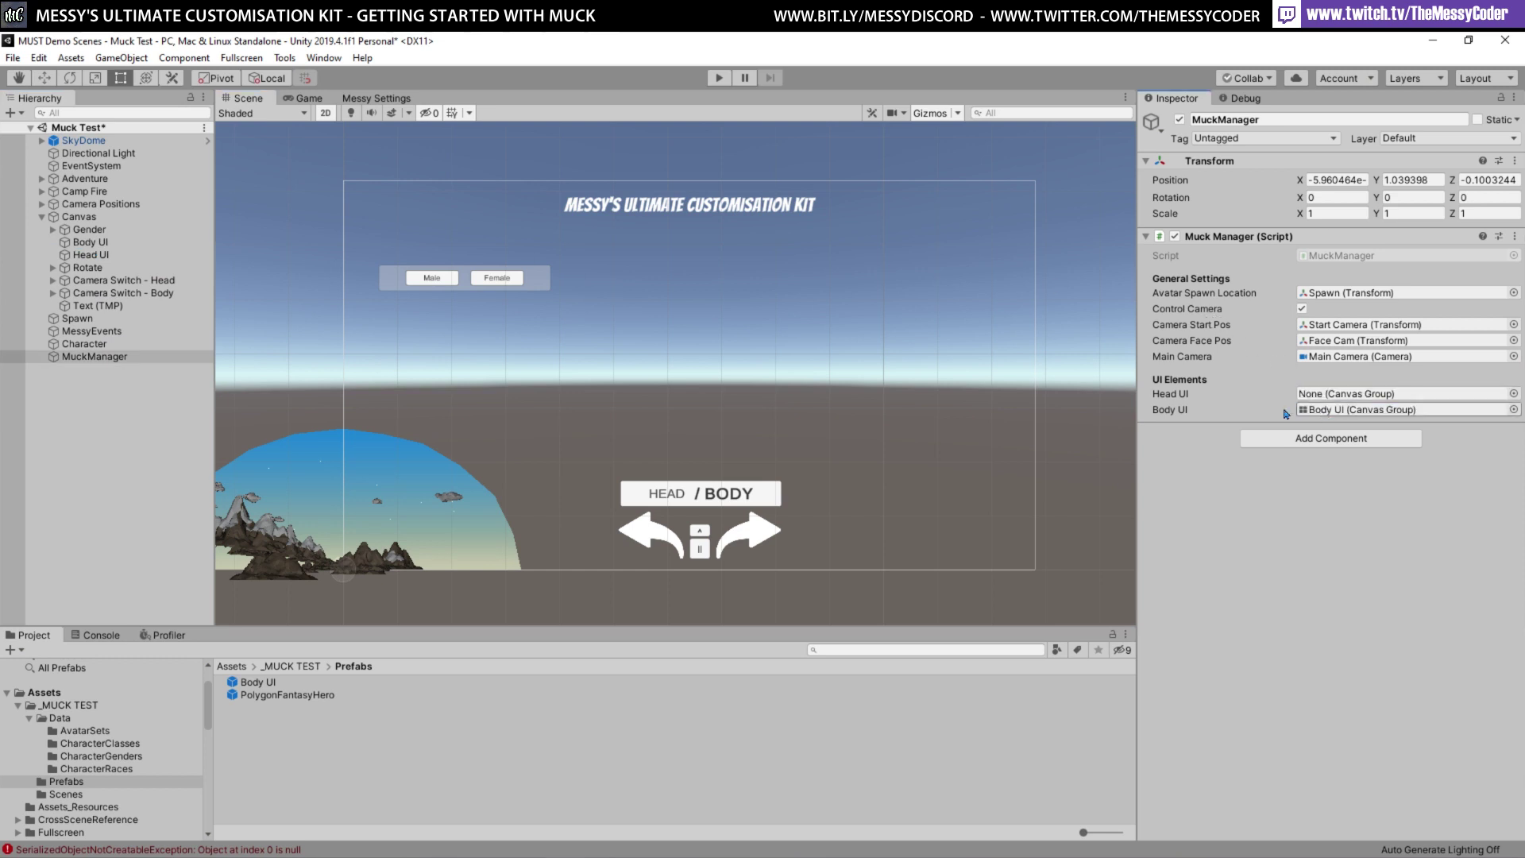
left_click_drag(94, 254, 1279, 395)
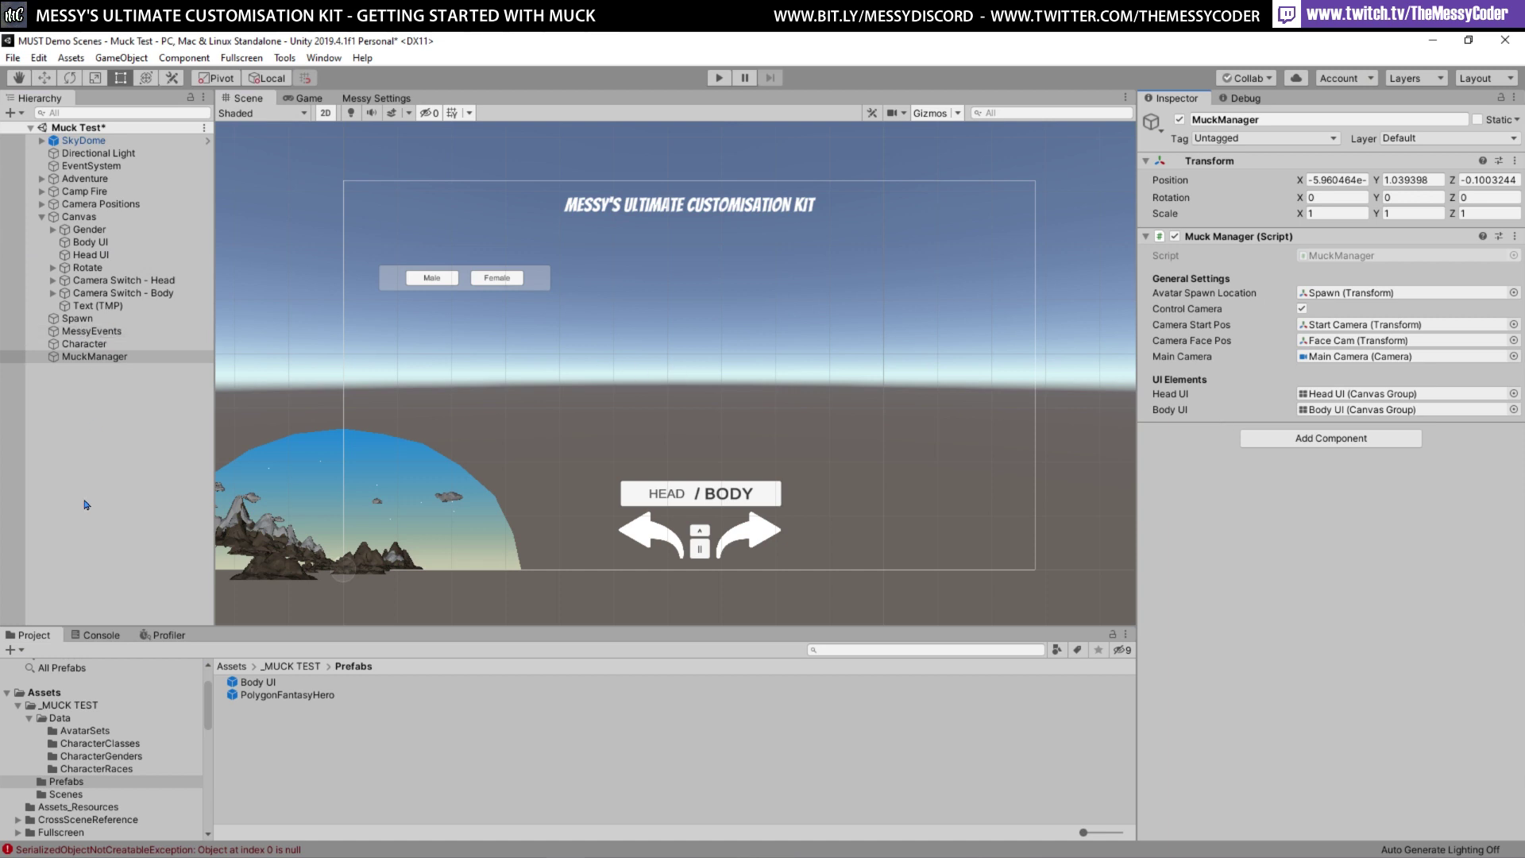
Place the UI Option prefab from MUCK's Prefabs/UI folder under Body UI in the scene
left_click(83, 244)
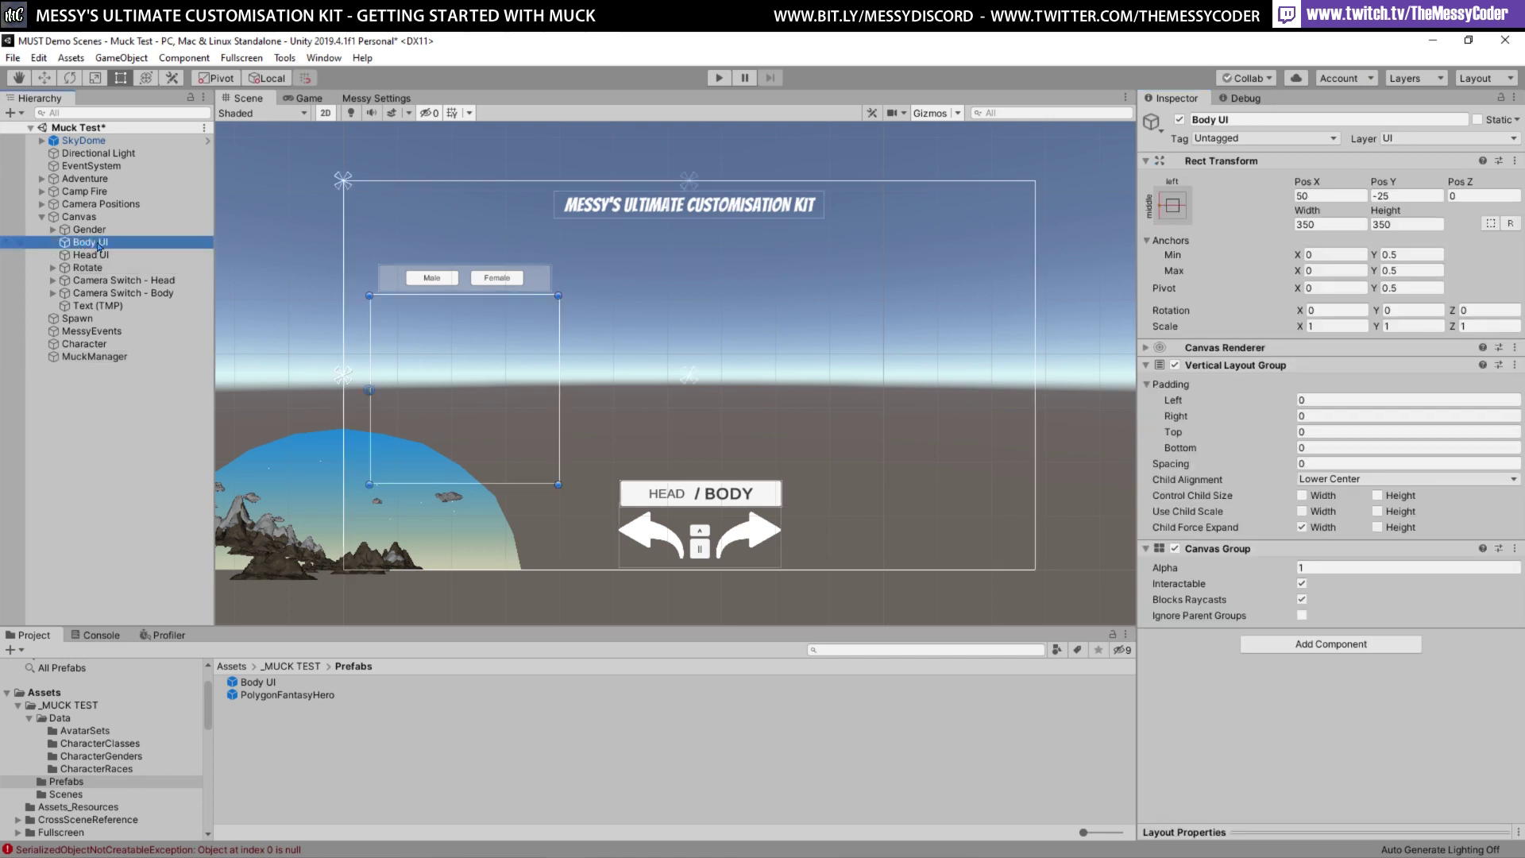
scroll(112, 710, "down", 10)
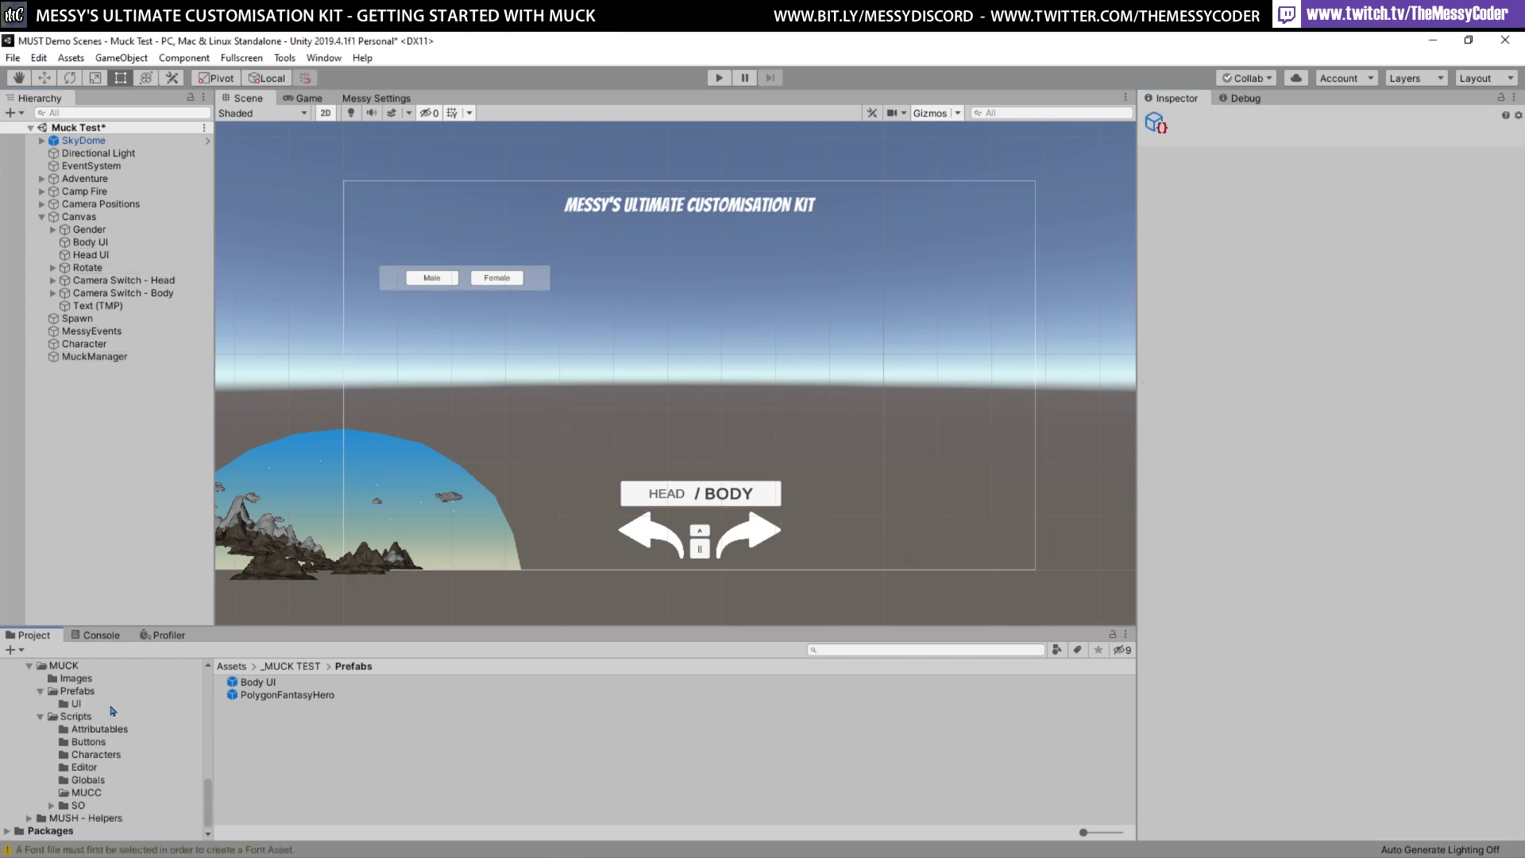
left_click(81, 694)
left_click(77, 703)
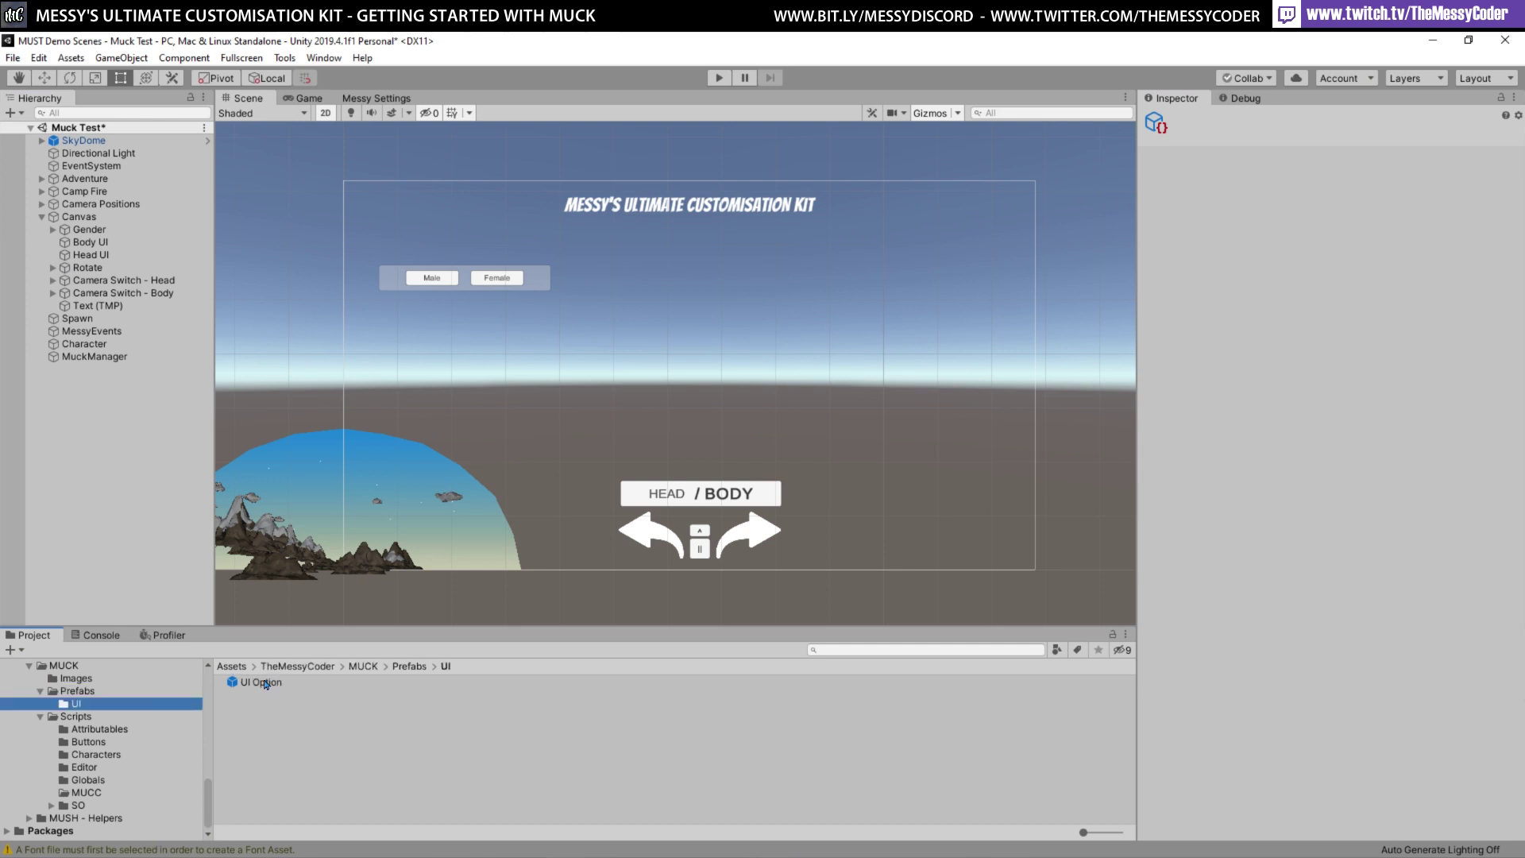
left_click_drag(265, 684, 90, 242)
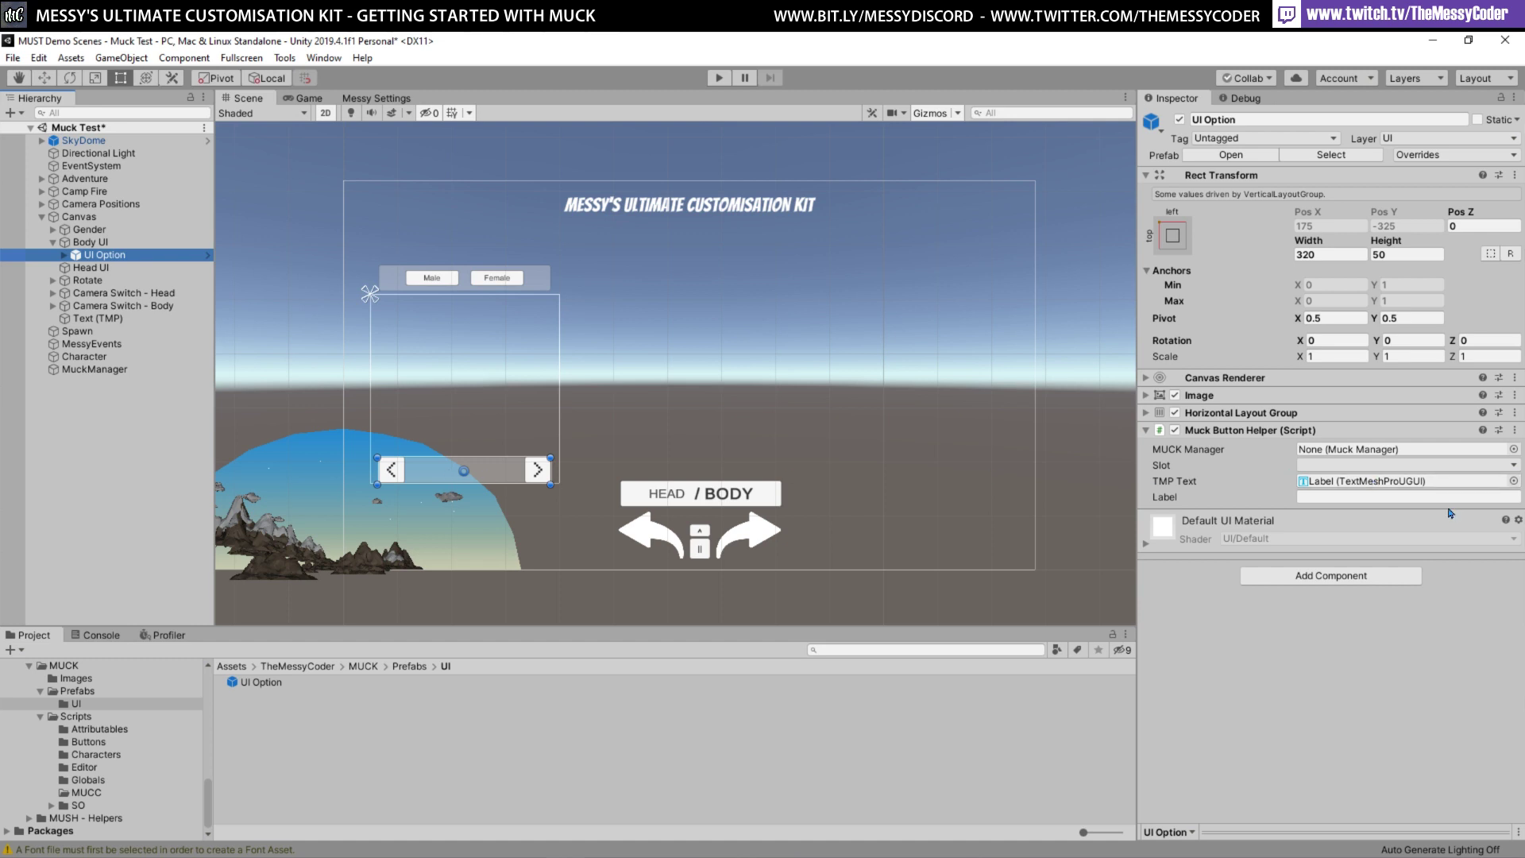
Set the UI Option's Muck Button Helper slot to 101 Head and its label to Head
left_click(1356, 467)
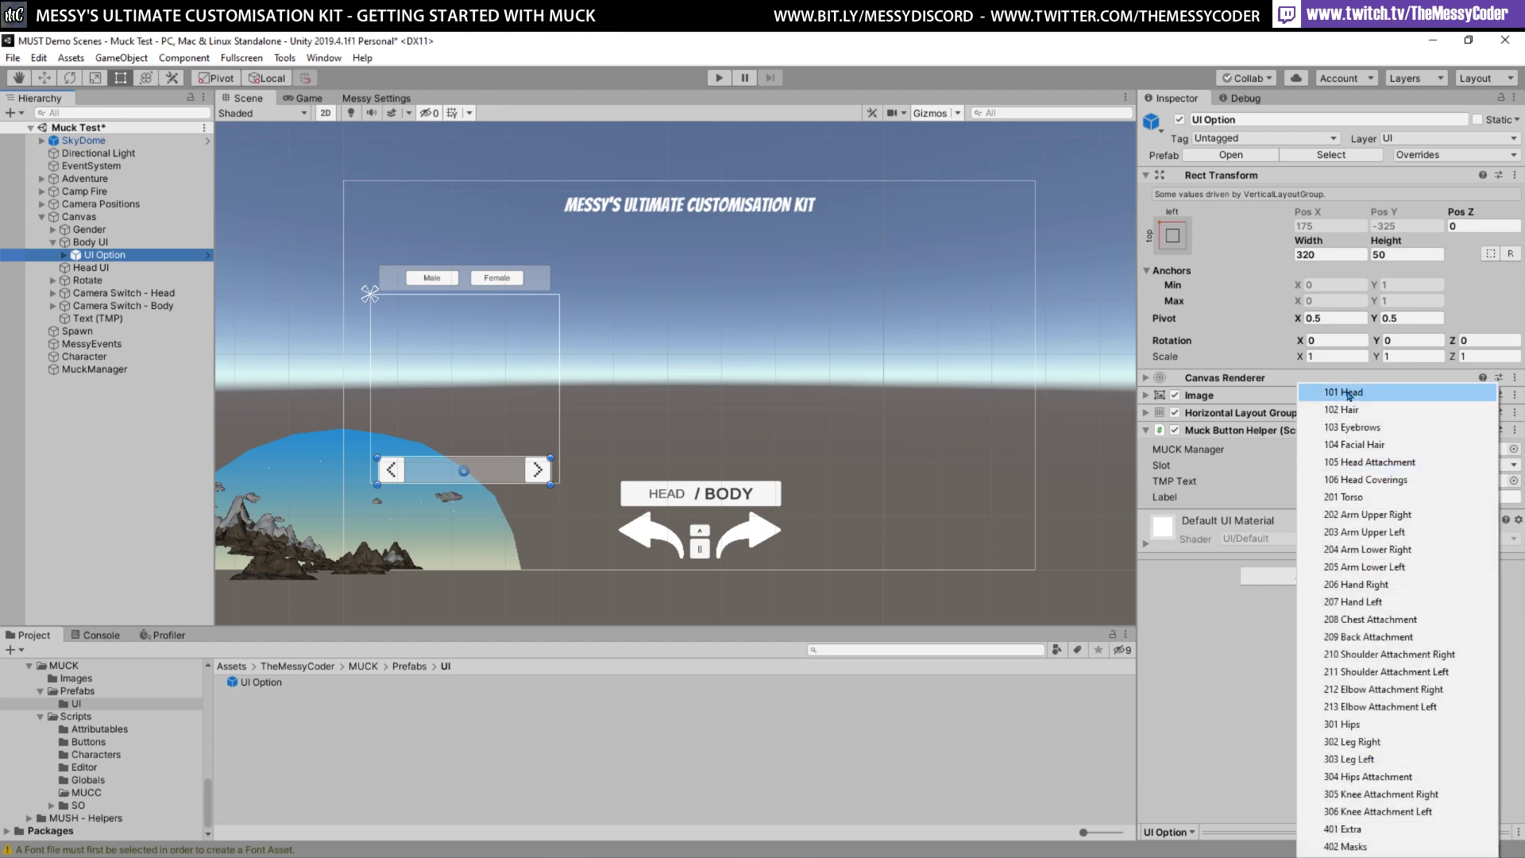
left_click(1348, 394)
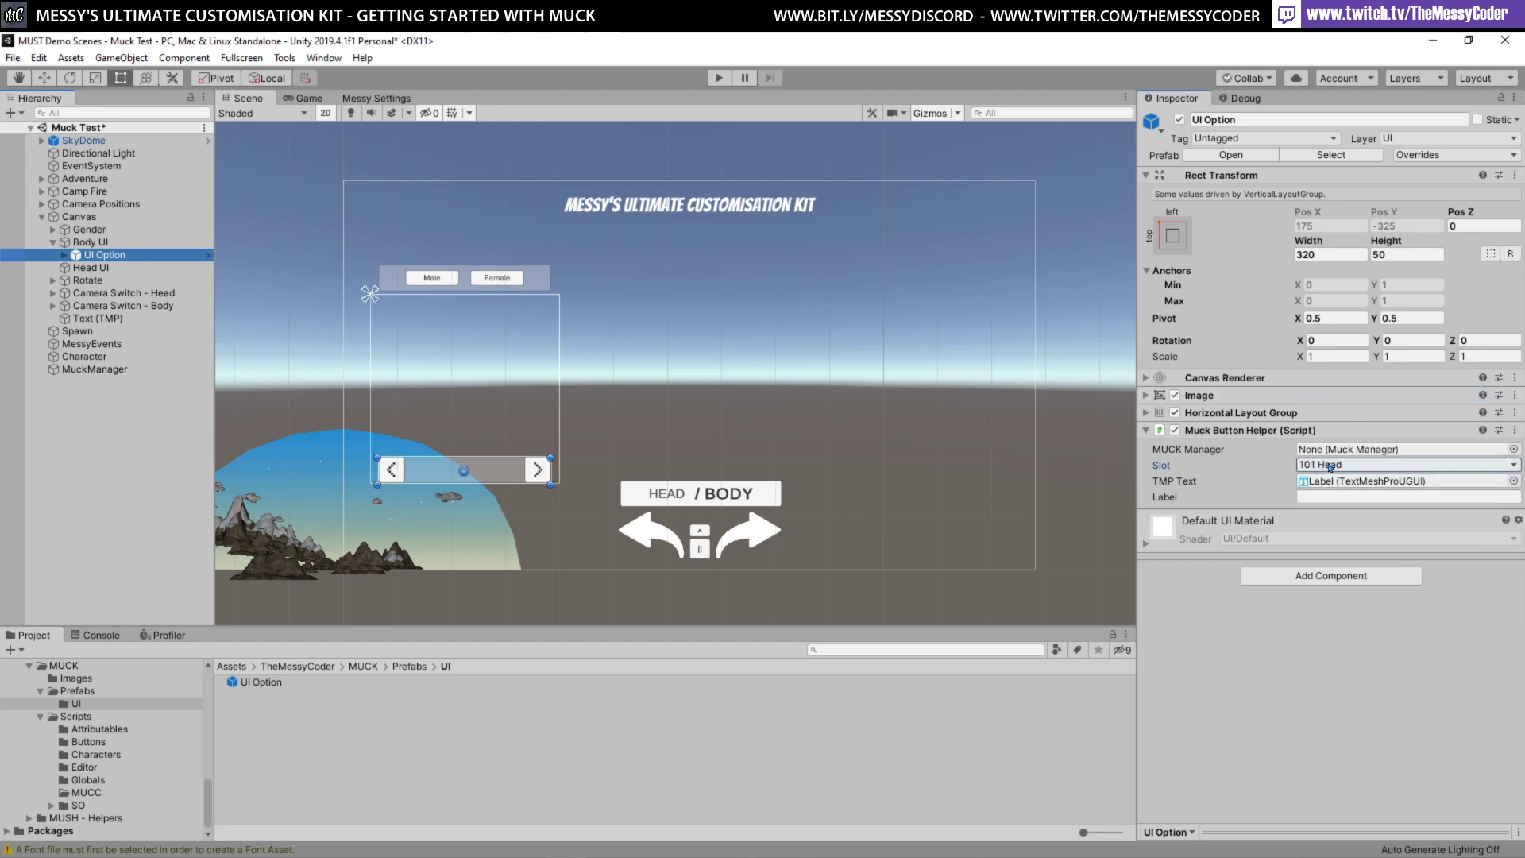
left_click(1341, 498)
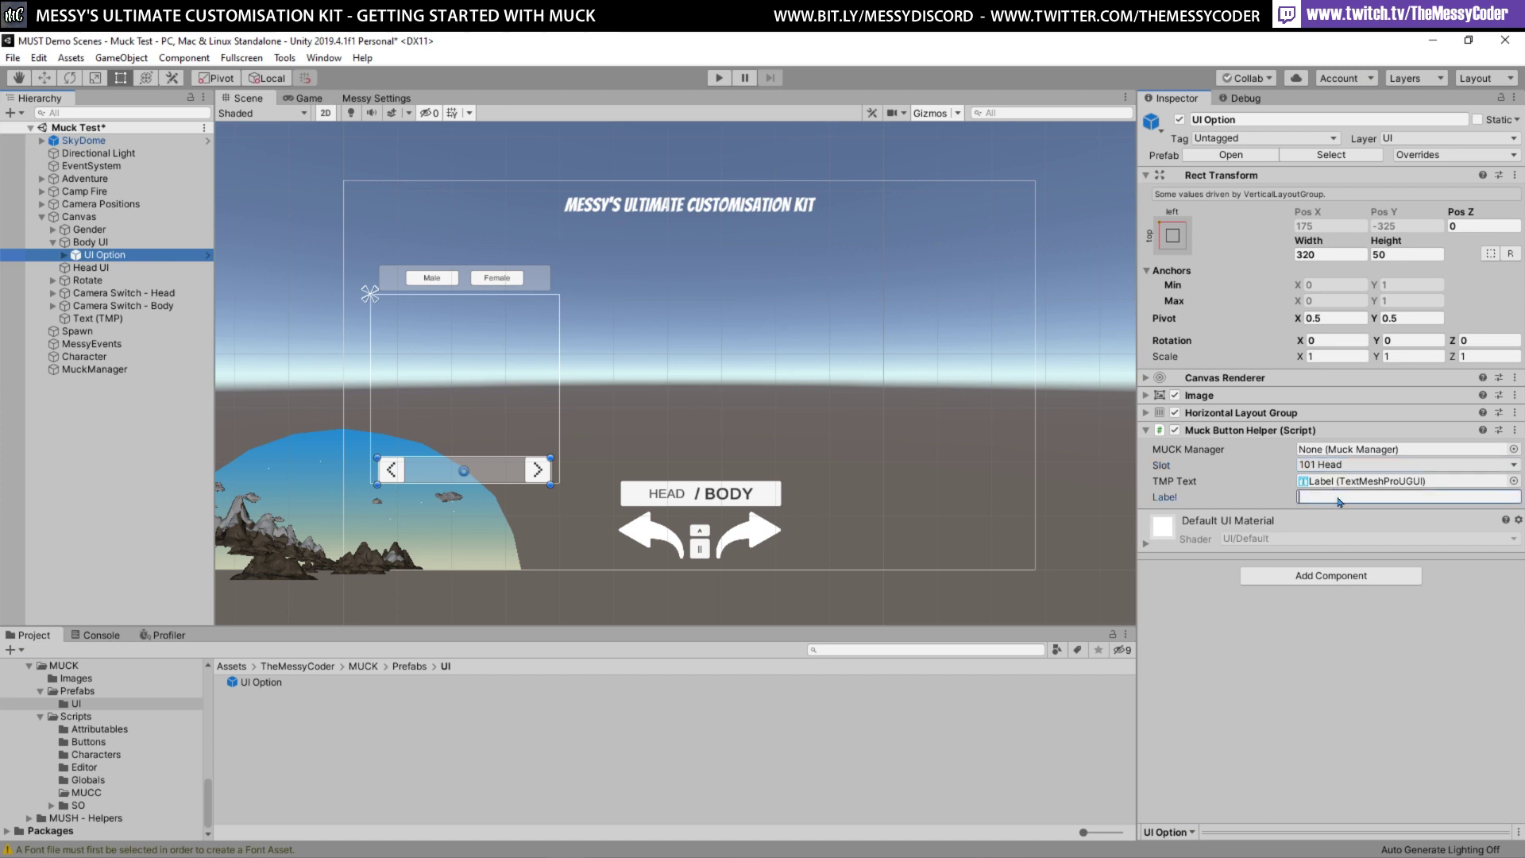
type("Head")
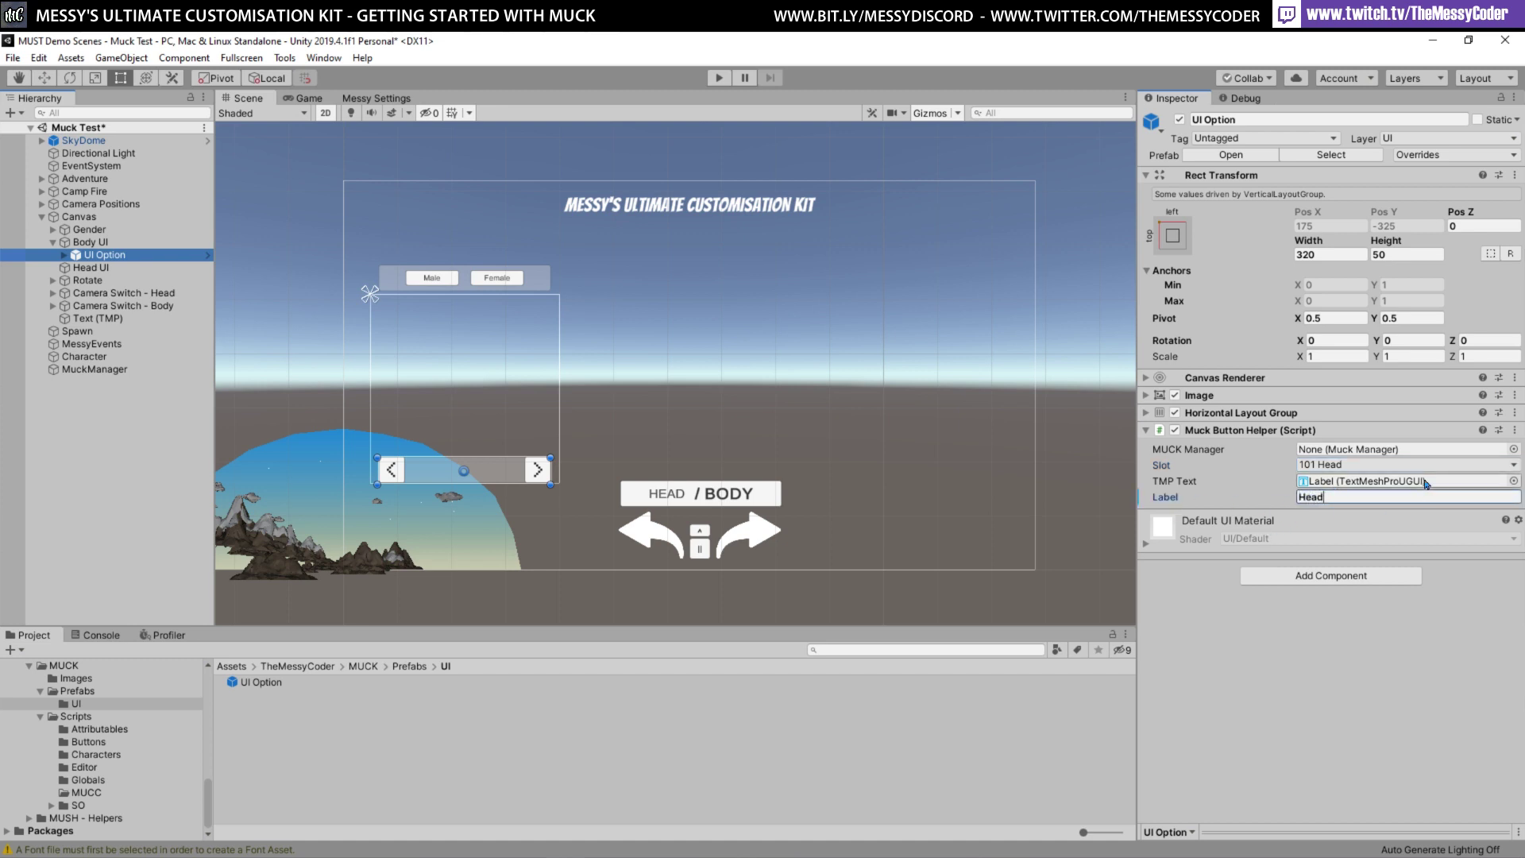
Duplicate the UI Option under Body UI, then set the original's slot to 102 Hair and its label to Hair
right_click(98, 256)
left_click(144, 326)
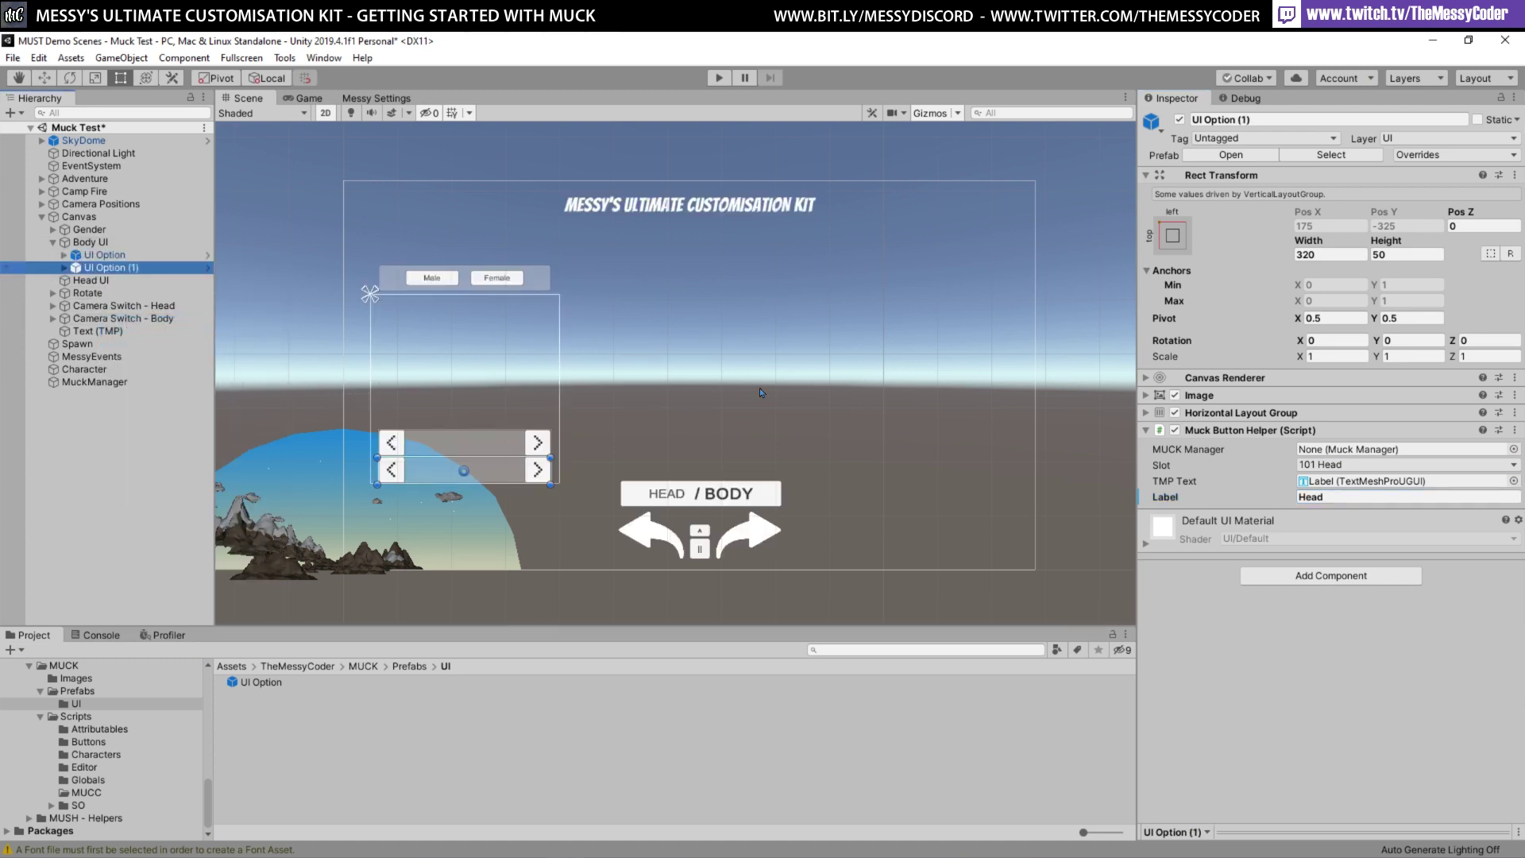
left_click(104, 254)
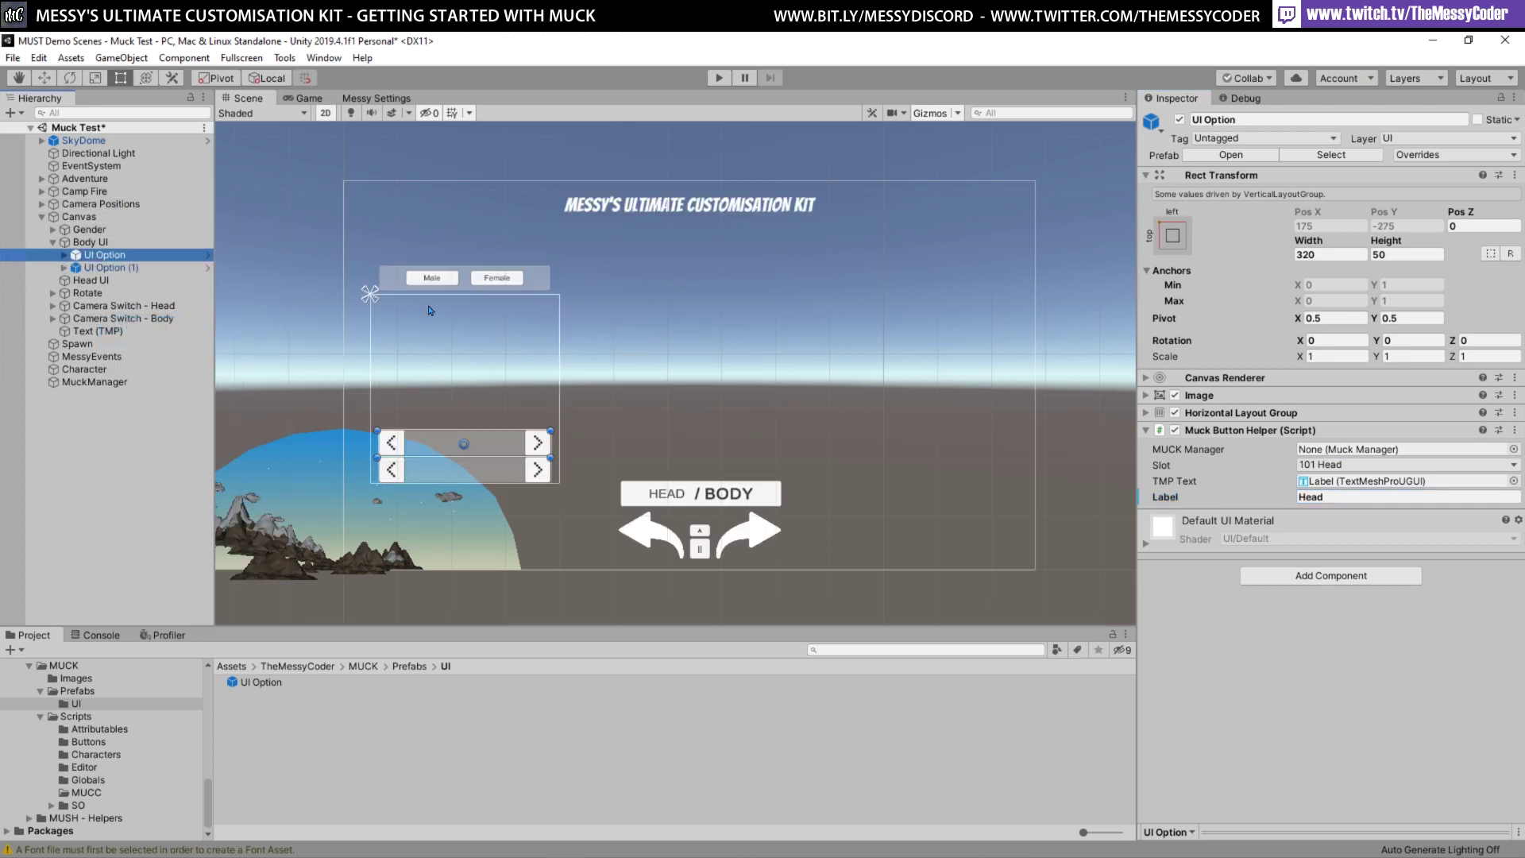
left_click(1343, 464)
left_click(1345, 412)
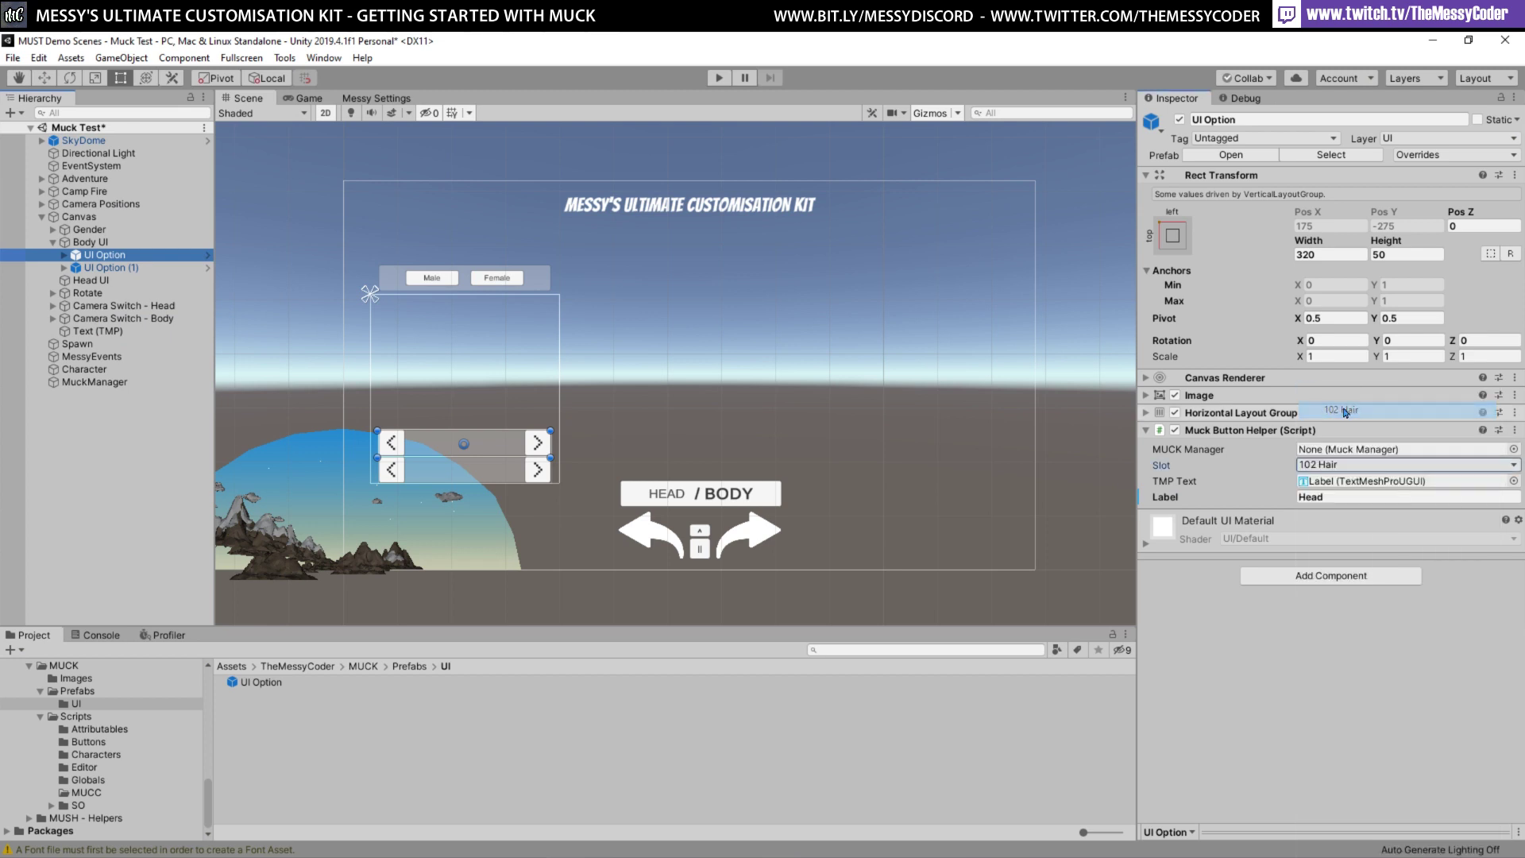
left_click(1336, 492)
type("Hair")
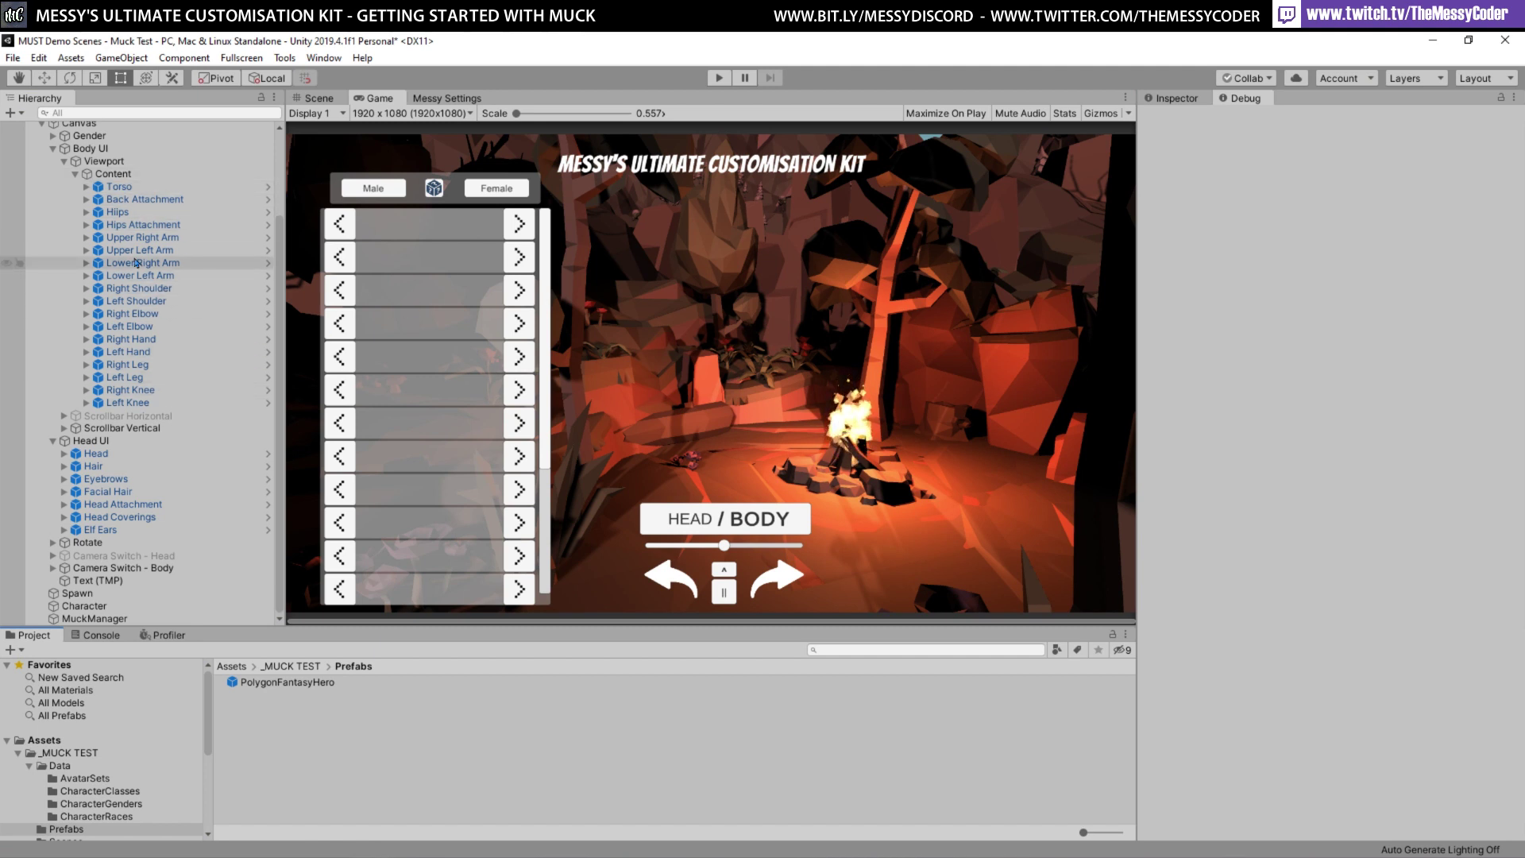
Examine the Gender group's Random button, including its On Click event and the Muck Random Button Helper's list of buttons
left_click(53, 148)
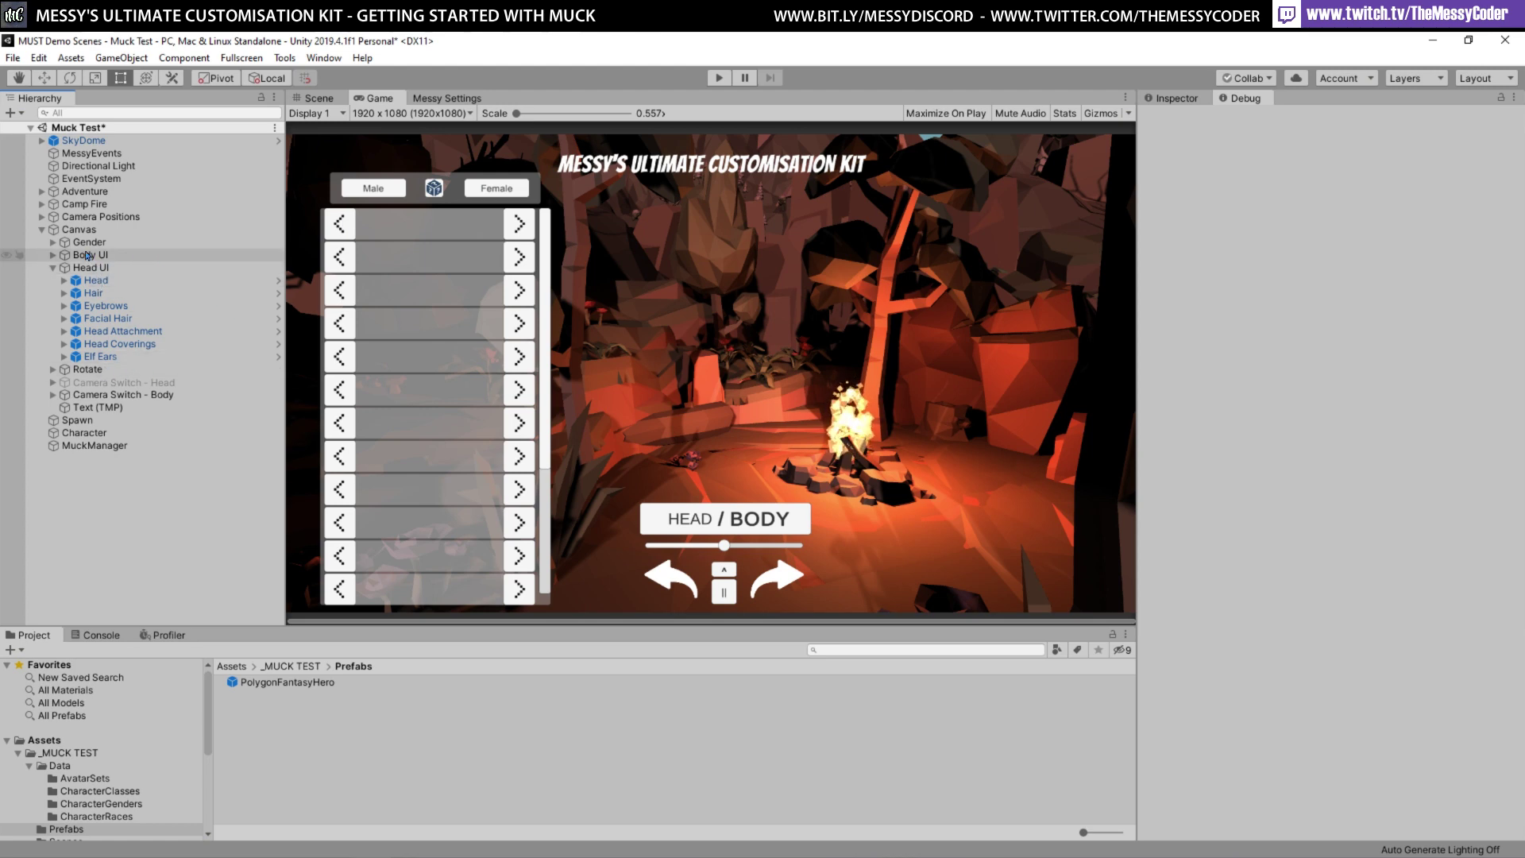
left_click(53, 242)
left_click(103, 280)
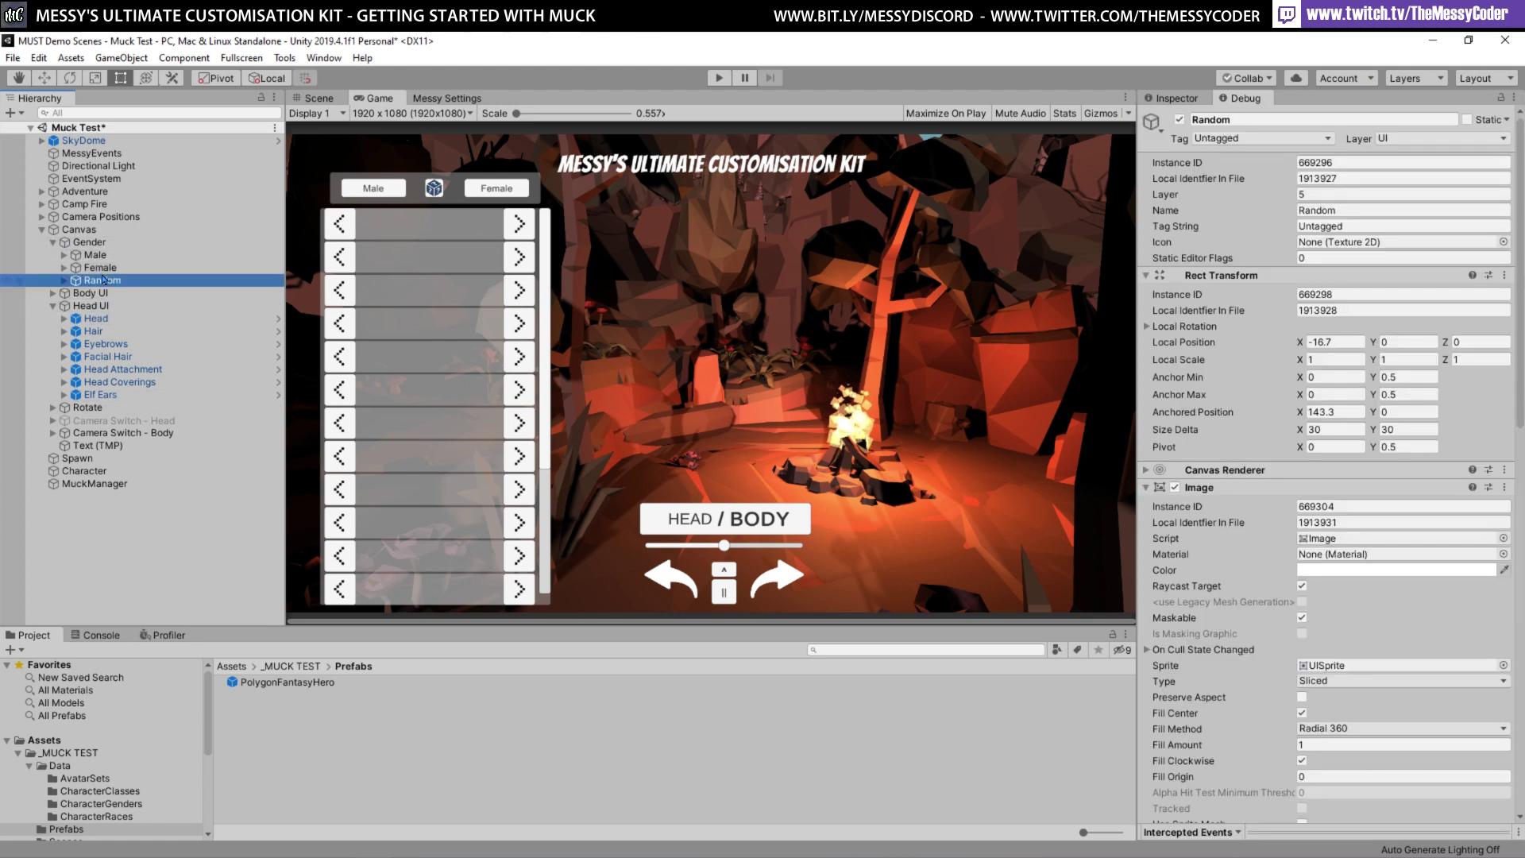
scroll(1239, 115, "down", 10)
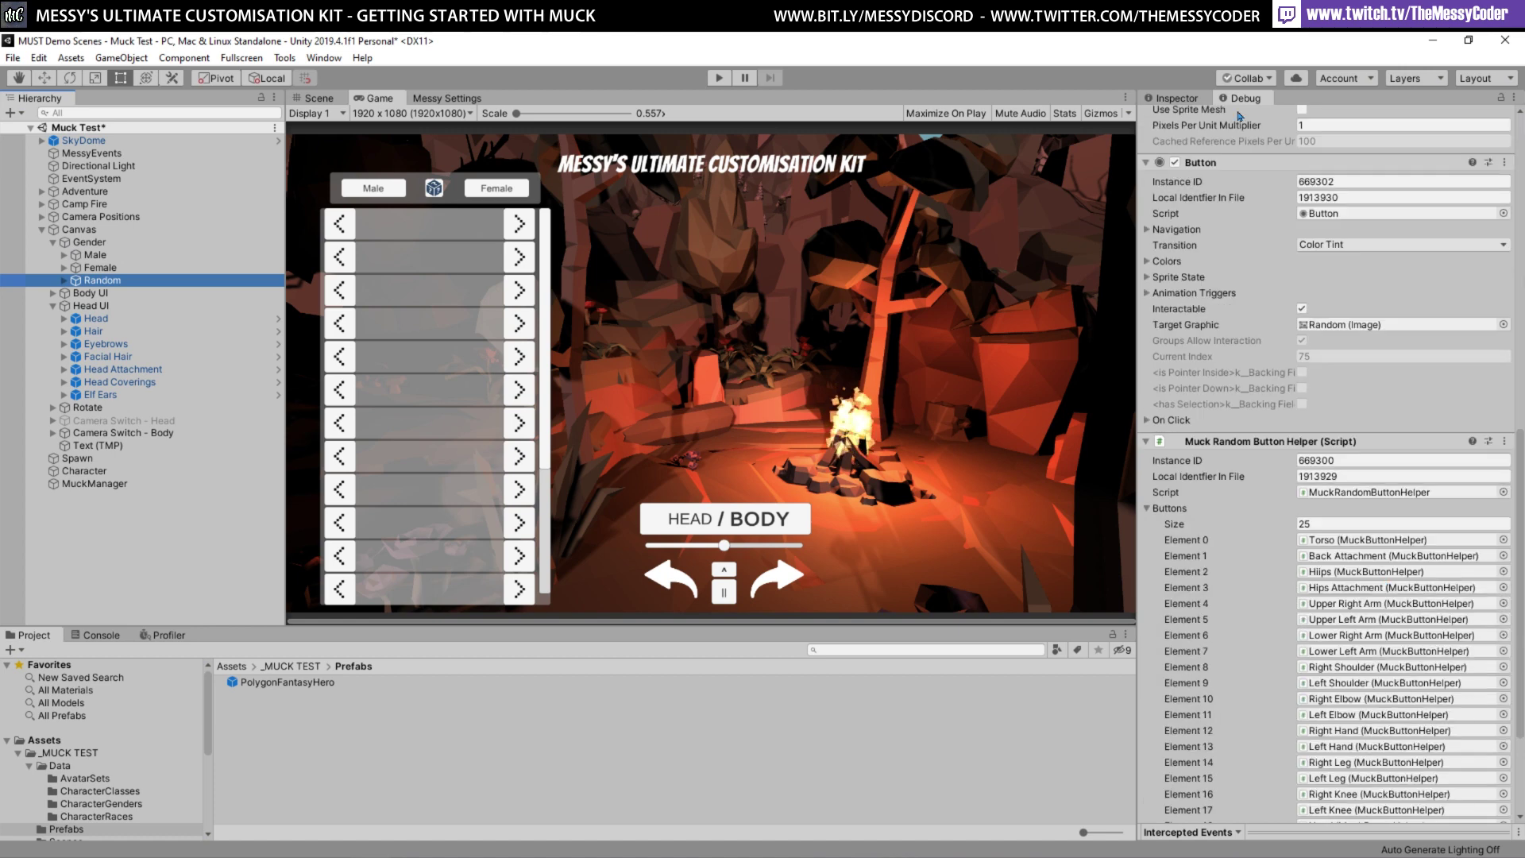
left_click(1174, 98)
scroll(1270, 339, "down", 15)
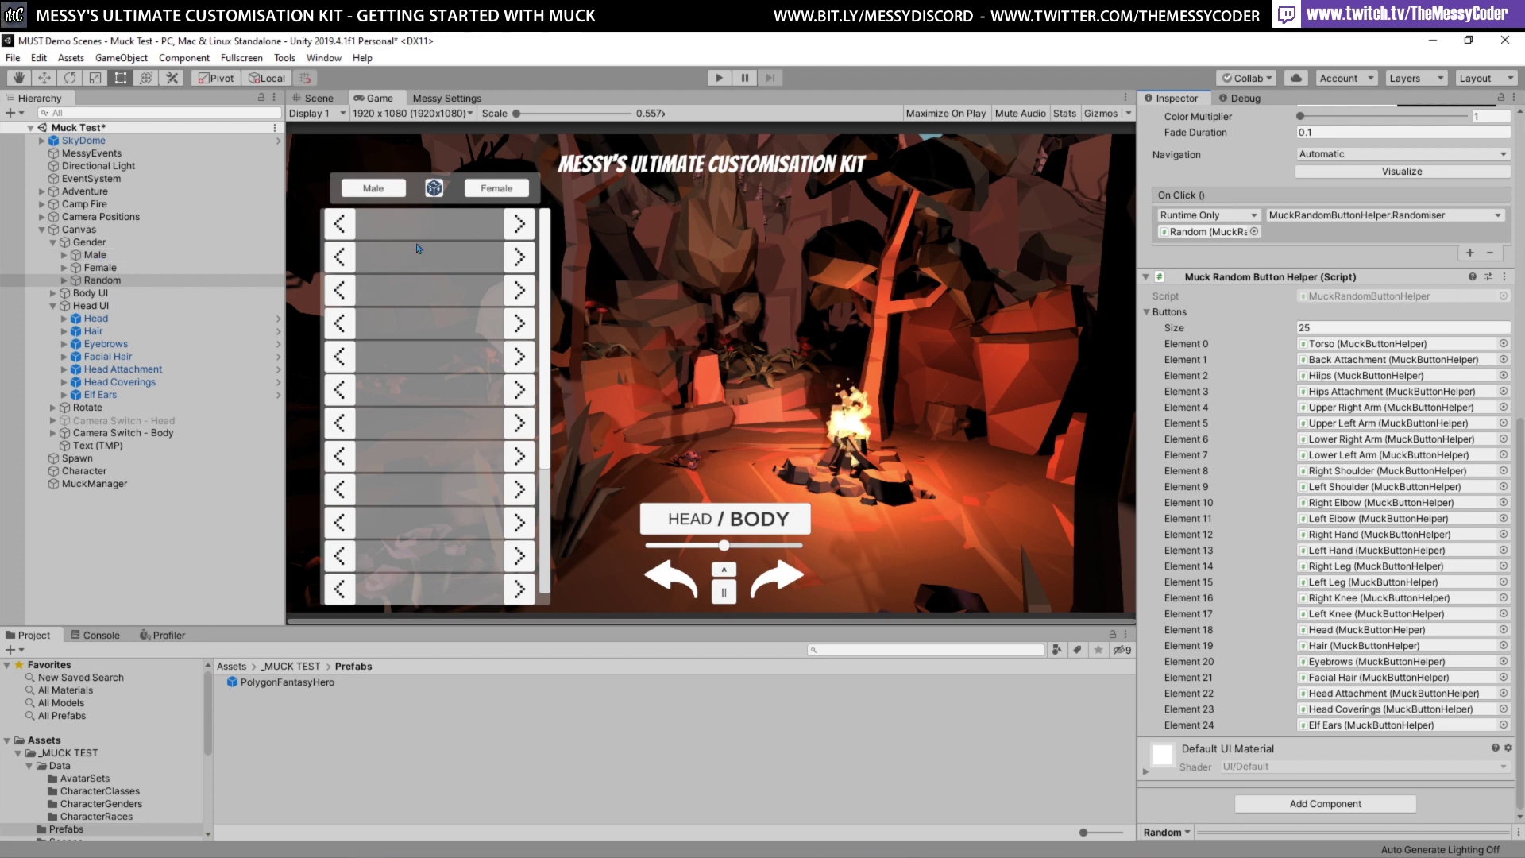
Review the Character Update Button settings of the Male and Female gender buttons, including the available button types
left_click(95, 255)
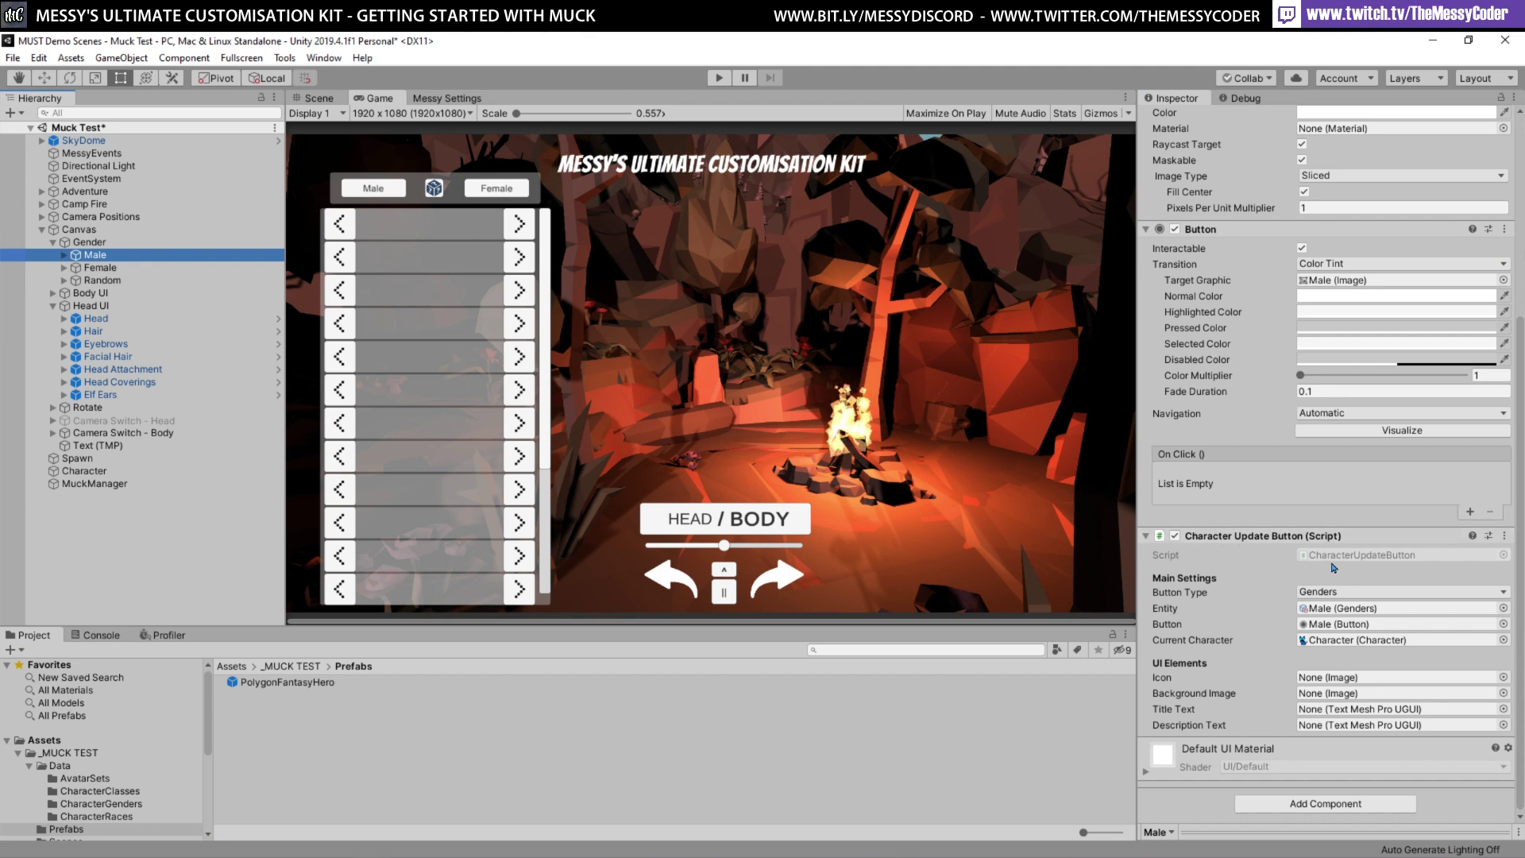
left_click(1329, 596)
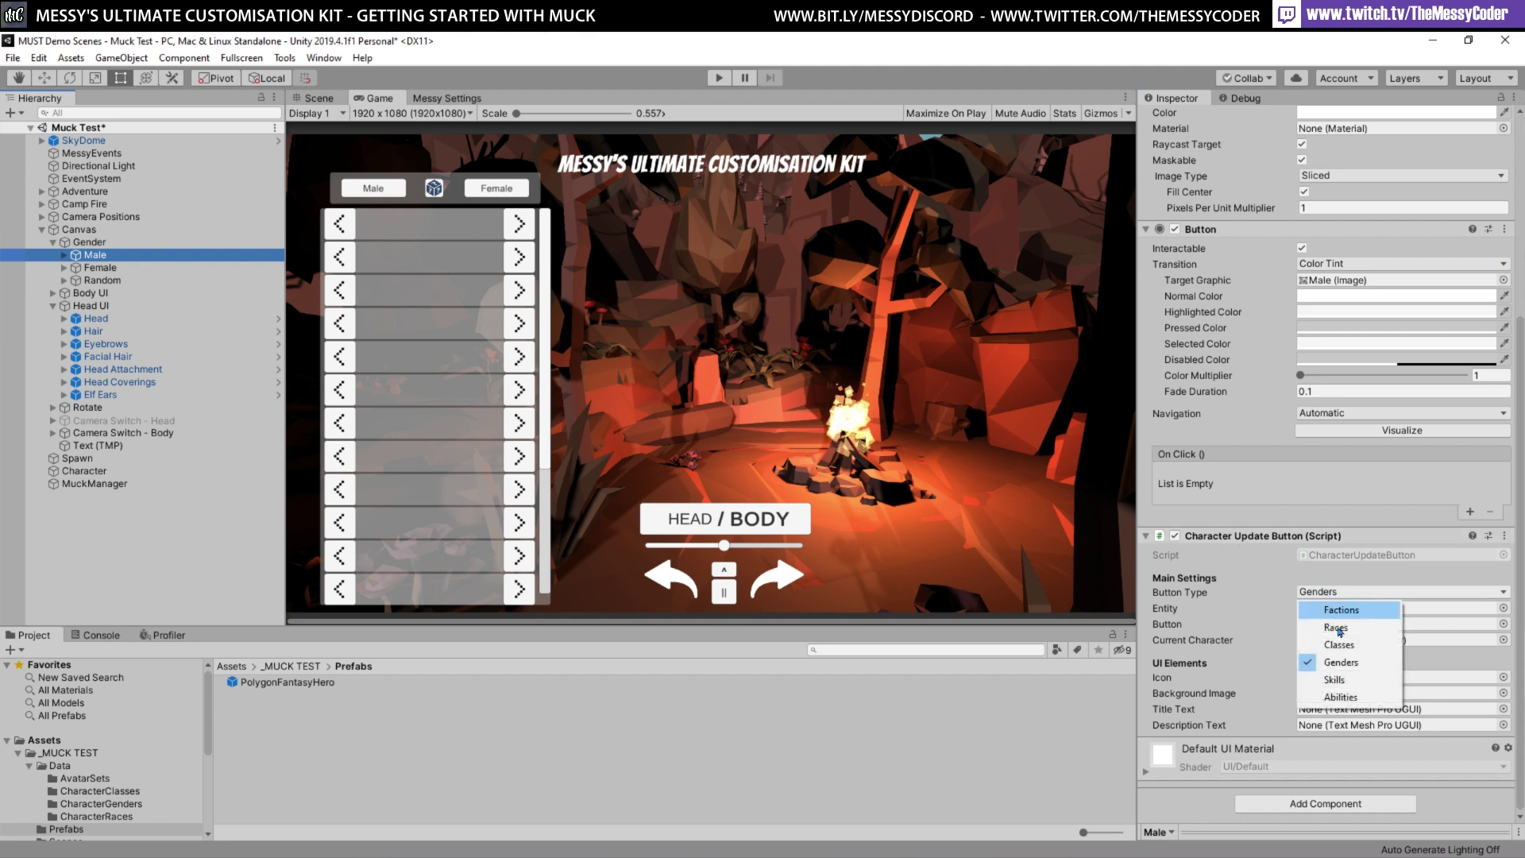
left_click(1343, 662)
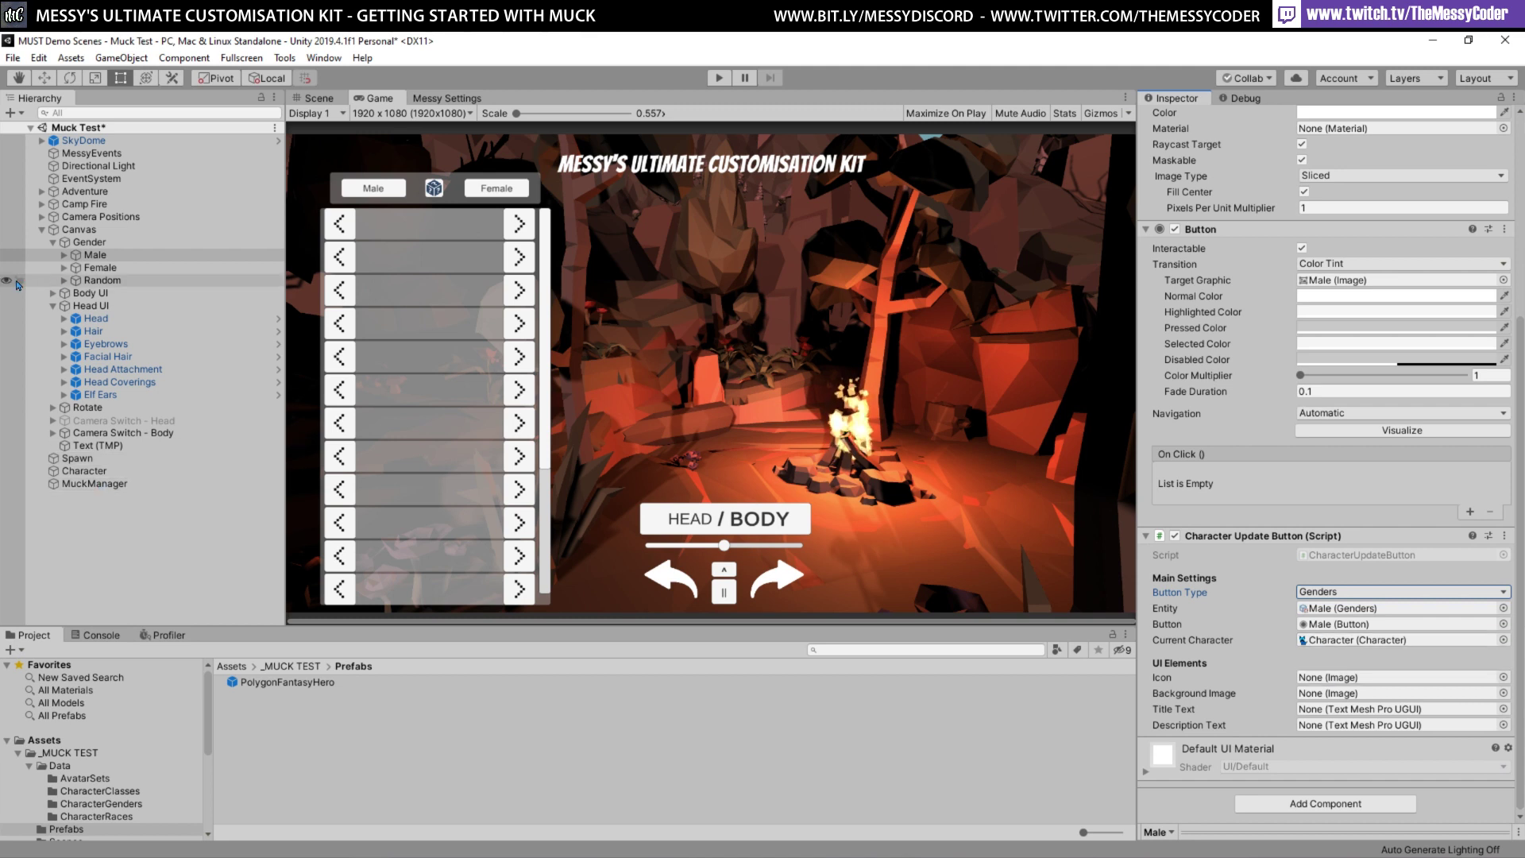
left_click(100, 273)
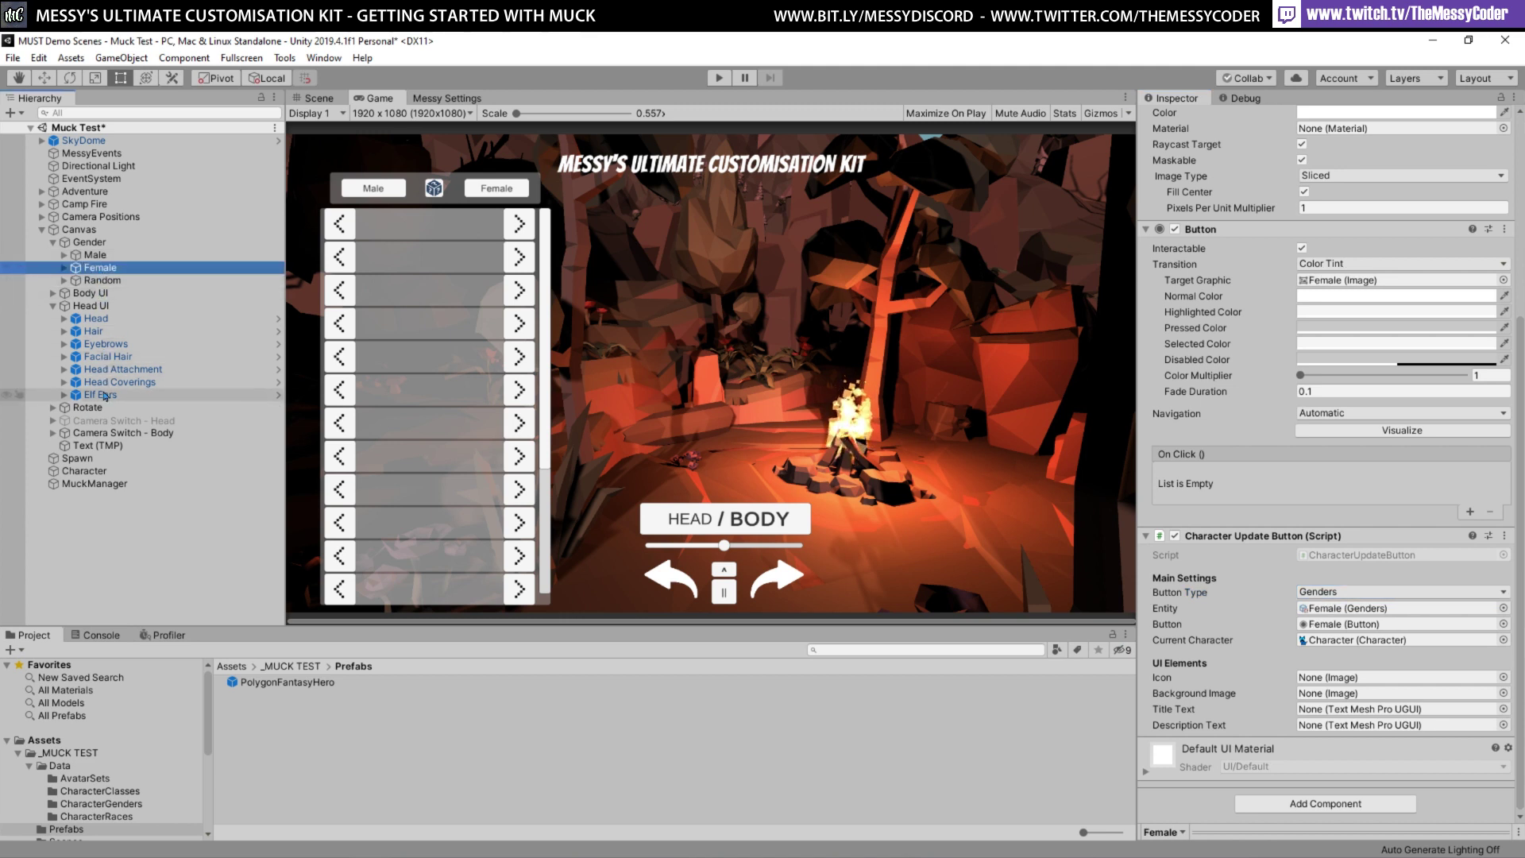
Review the component settings of the Rotate slider, Spawn, MuckManager and Character objects, including the Muck Character's Autostart option
left_click(54, 407)
left_click(101, 420)
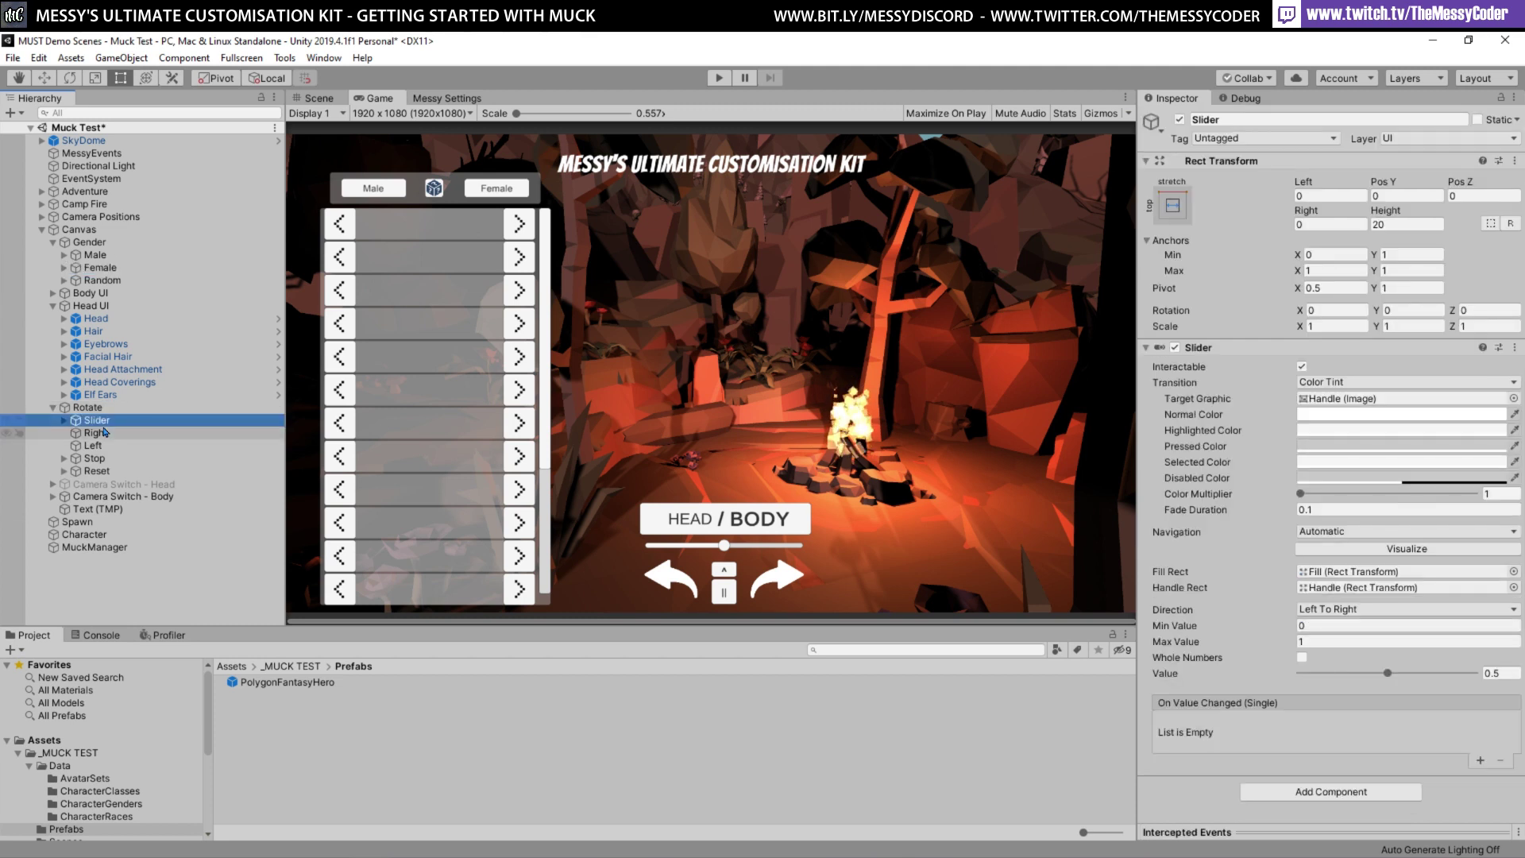
left_click(77, 522)
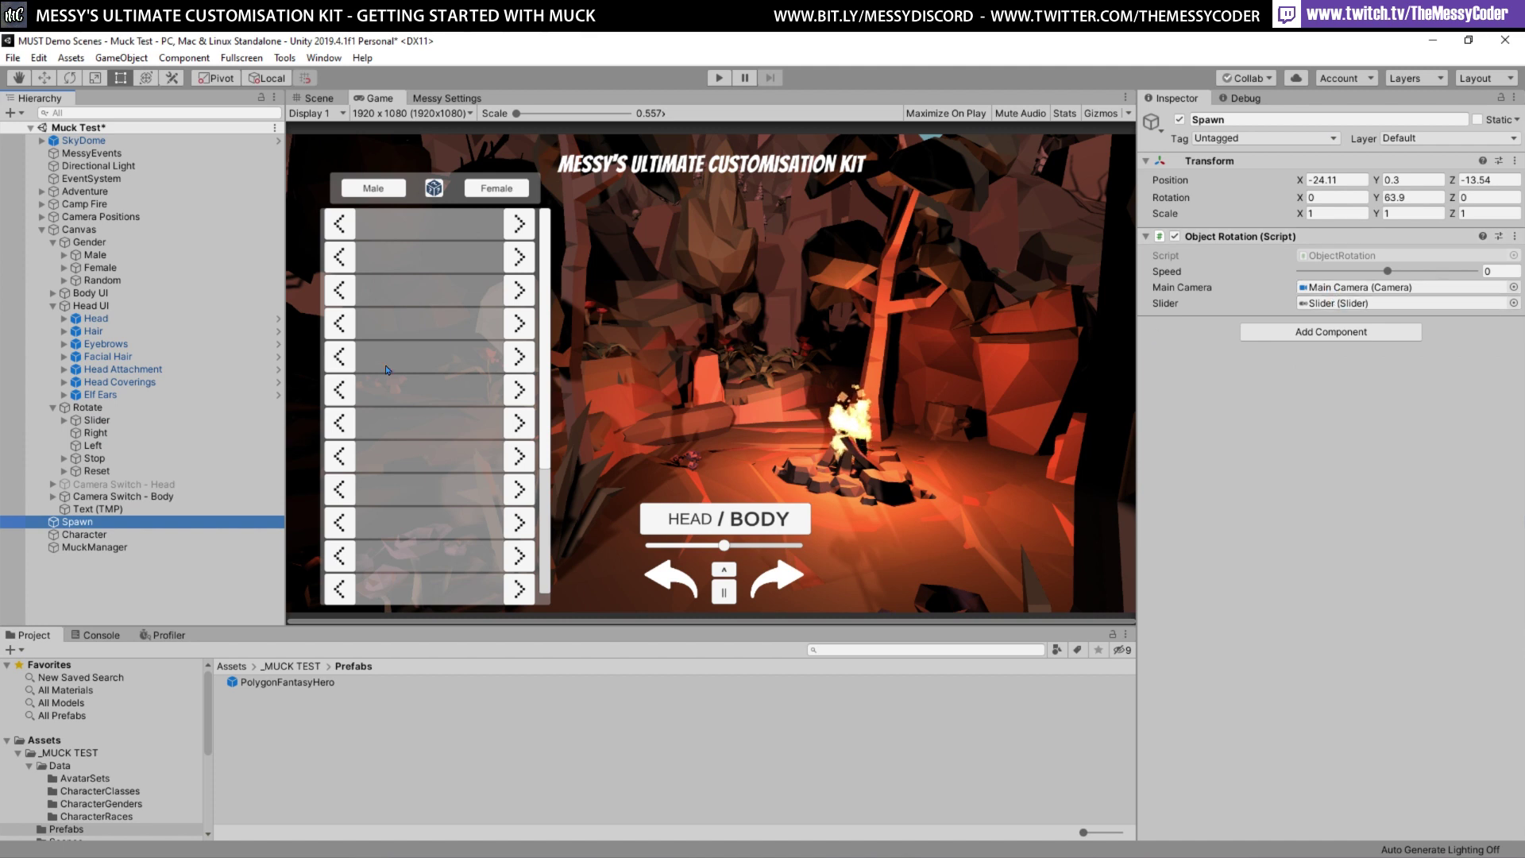
left_click(101, 546)
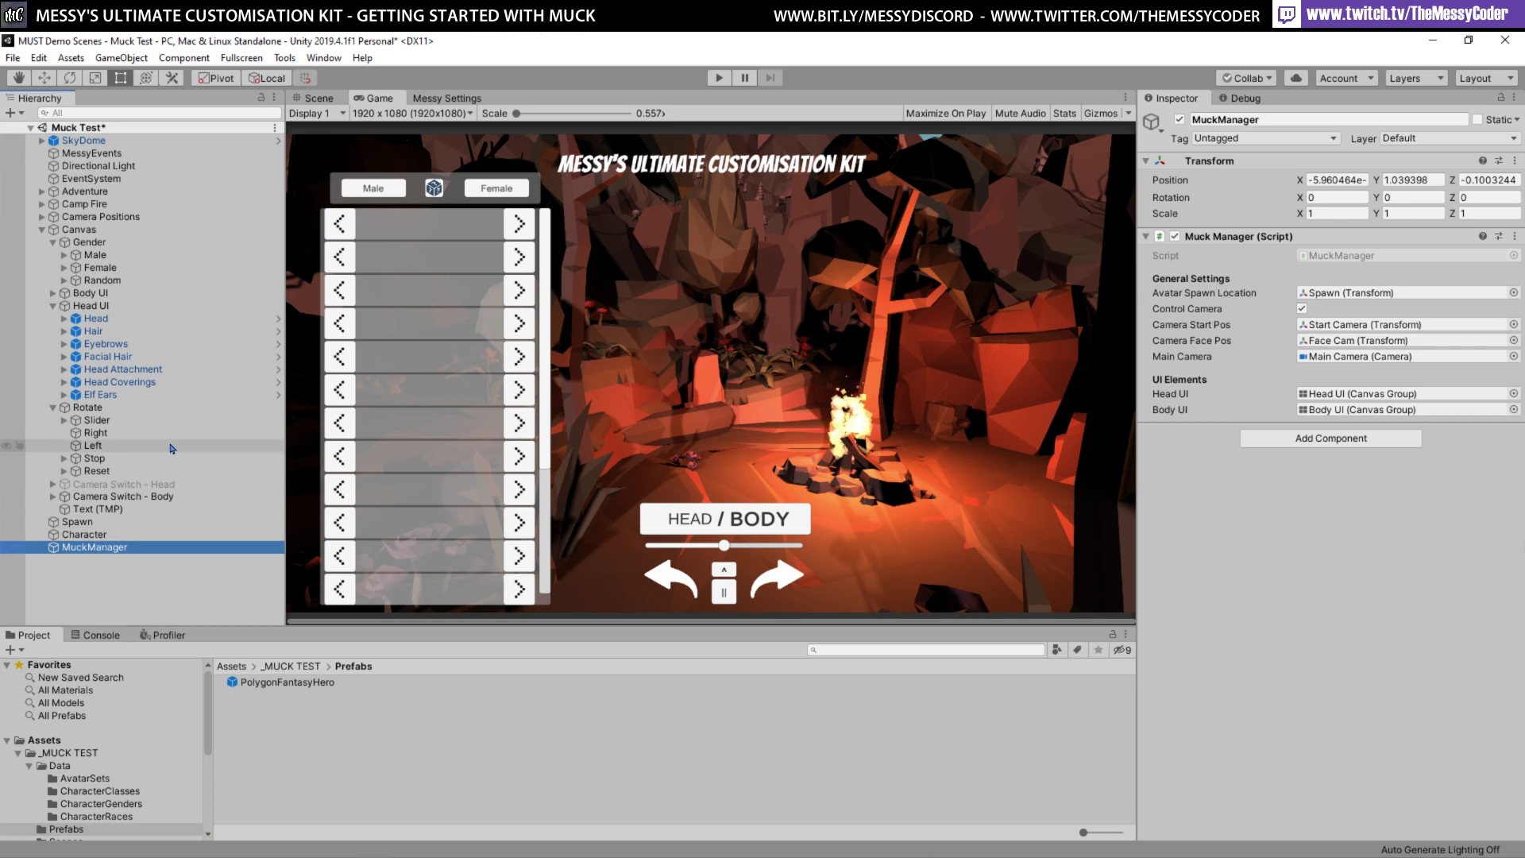
left_click(80, 534)
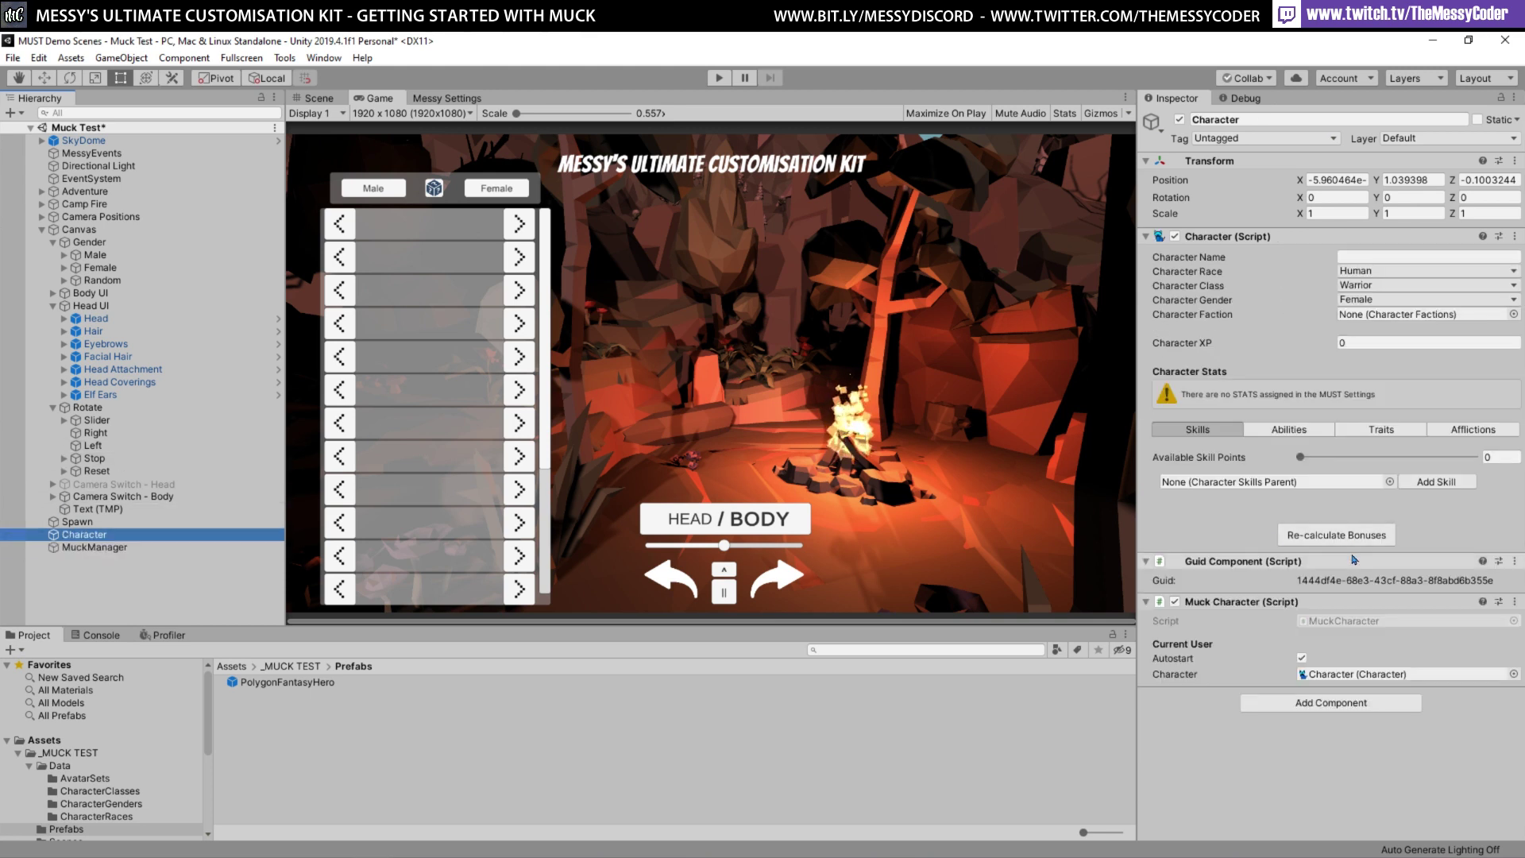
left_click(1300, 658)
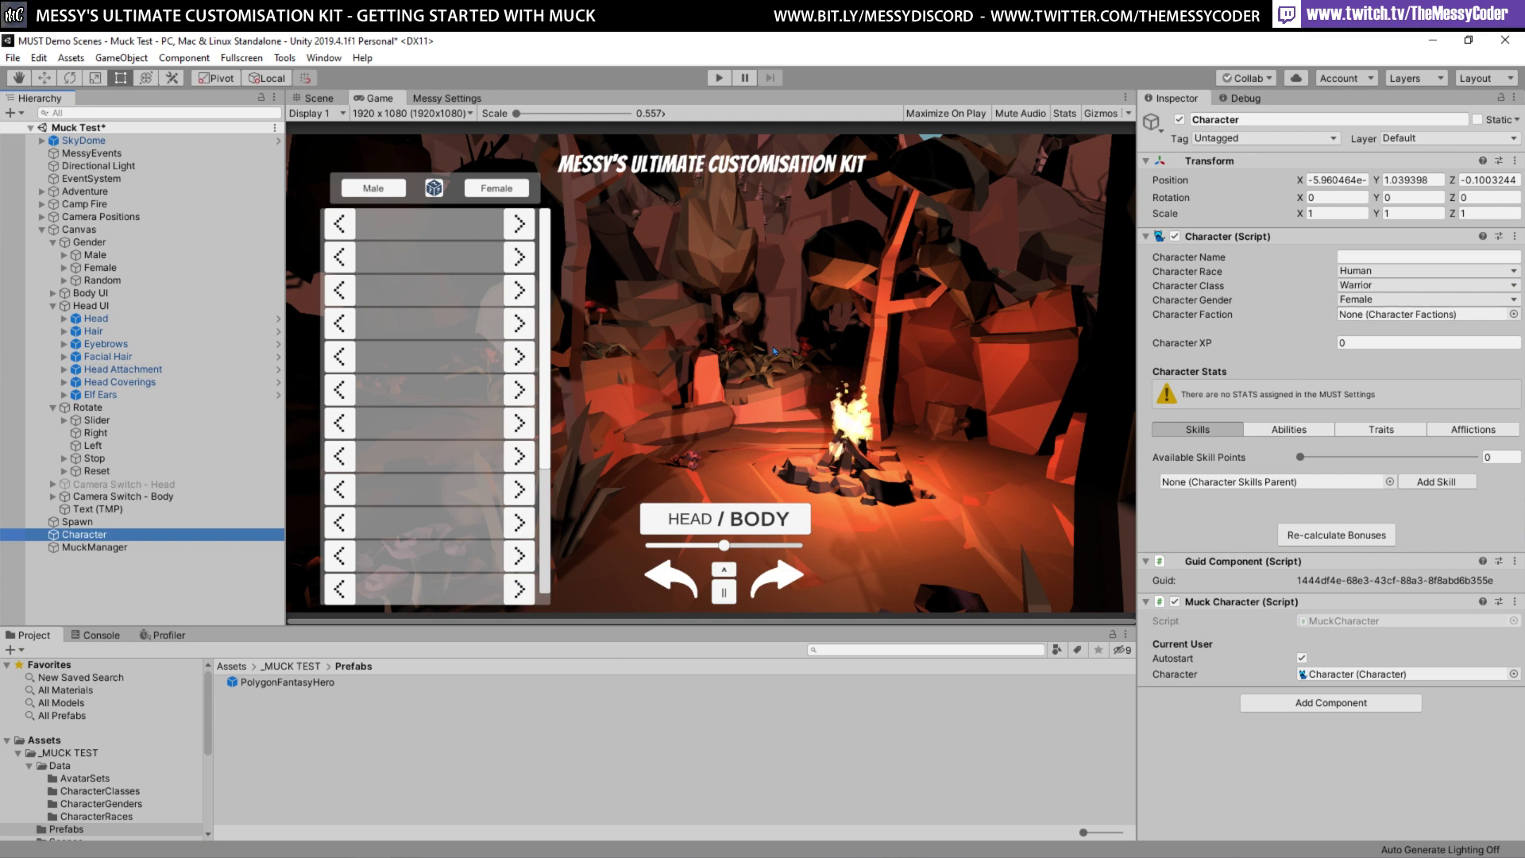
Run the scene and change the avatar's torso and back attachment, turning it around to check the back before resetting its rotation
key("ctrl+p")
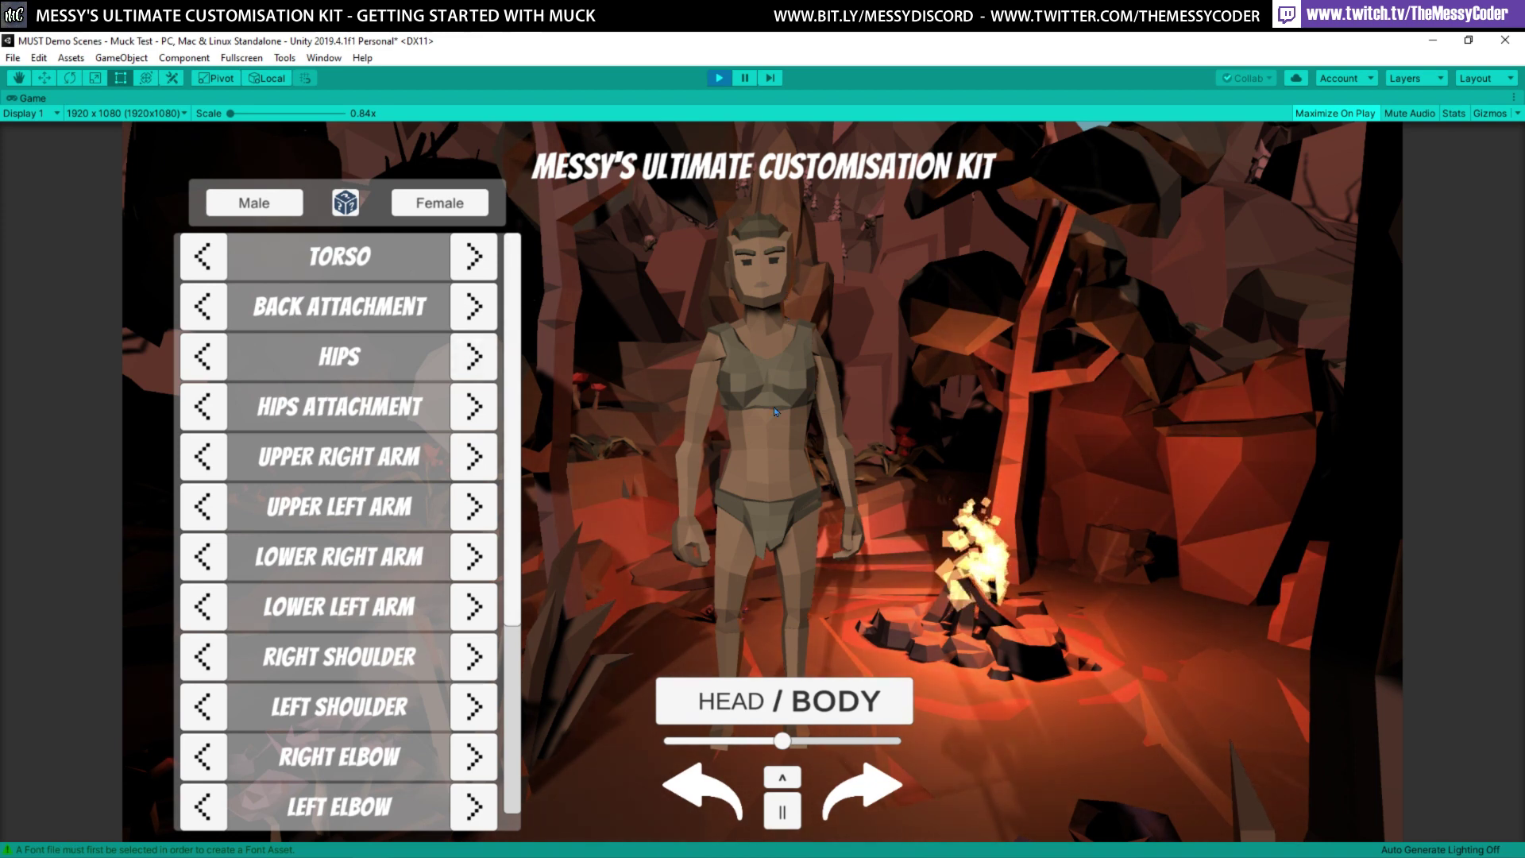
left_click(471, 268)
left_click(469, 308)
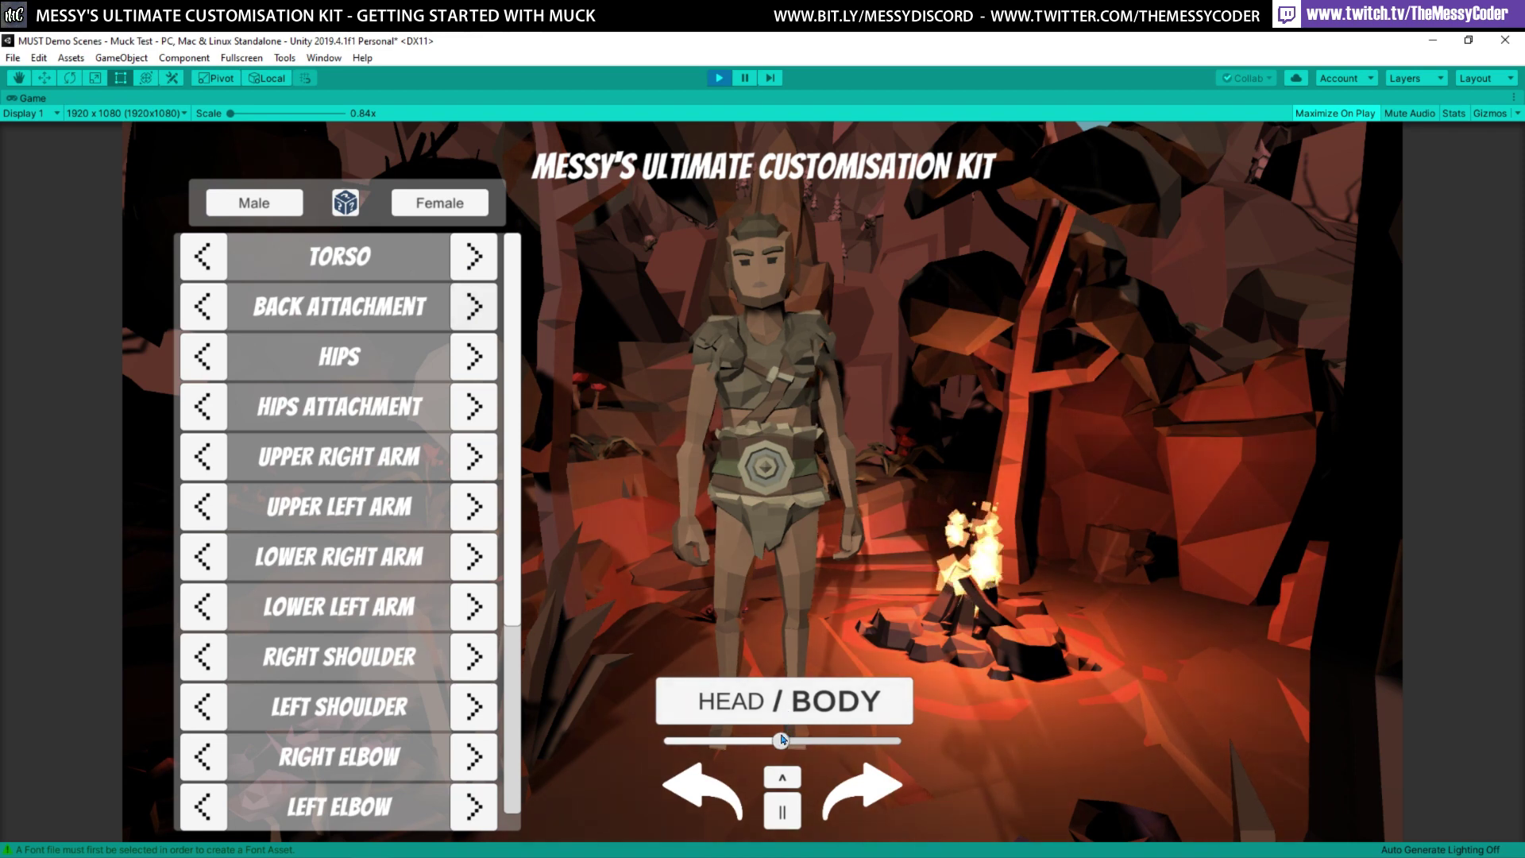
left_click_drag(782, 741, 697, 742)
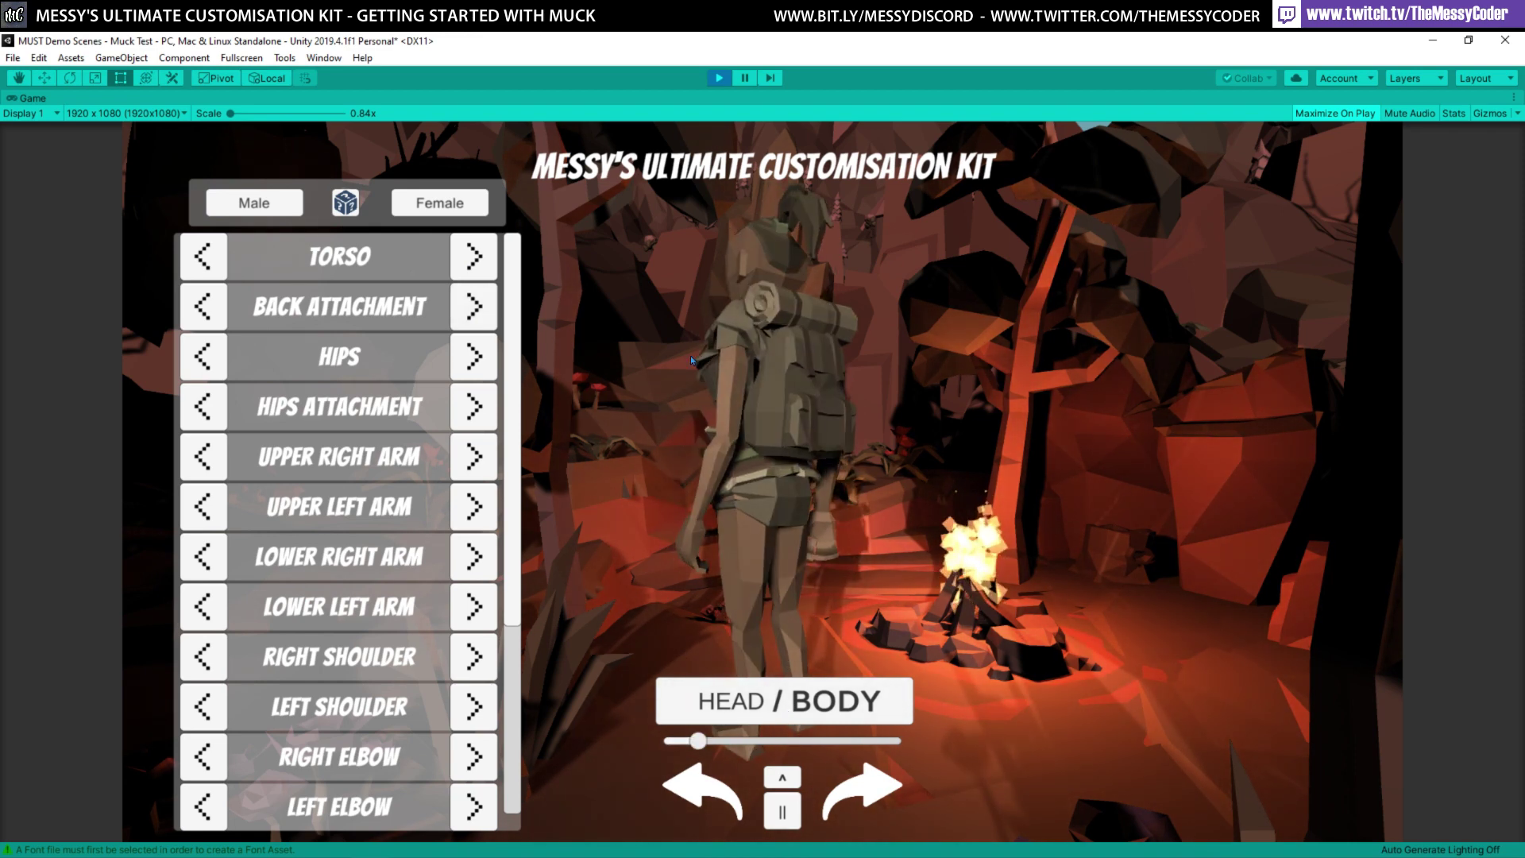
left_click(467, 309)
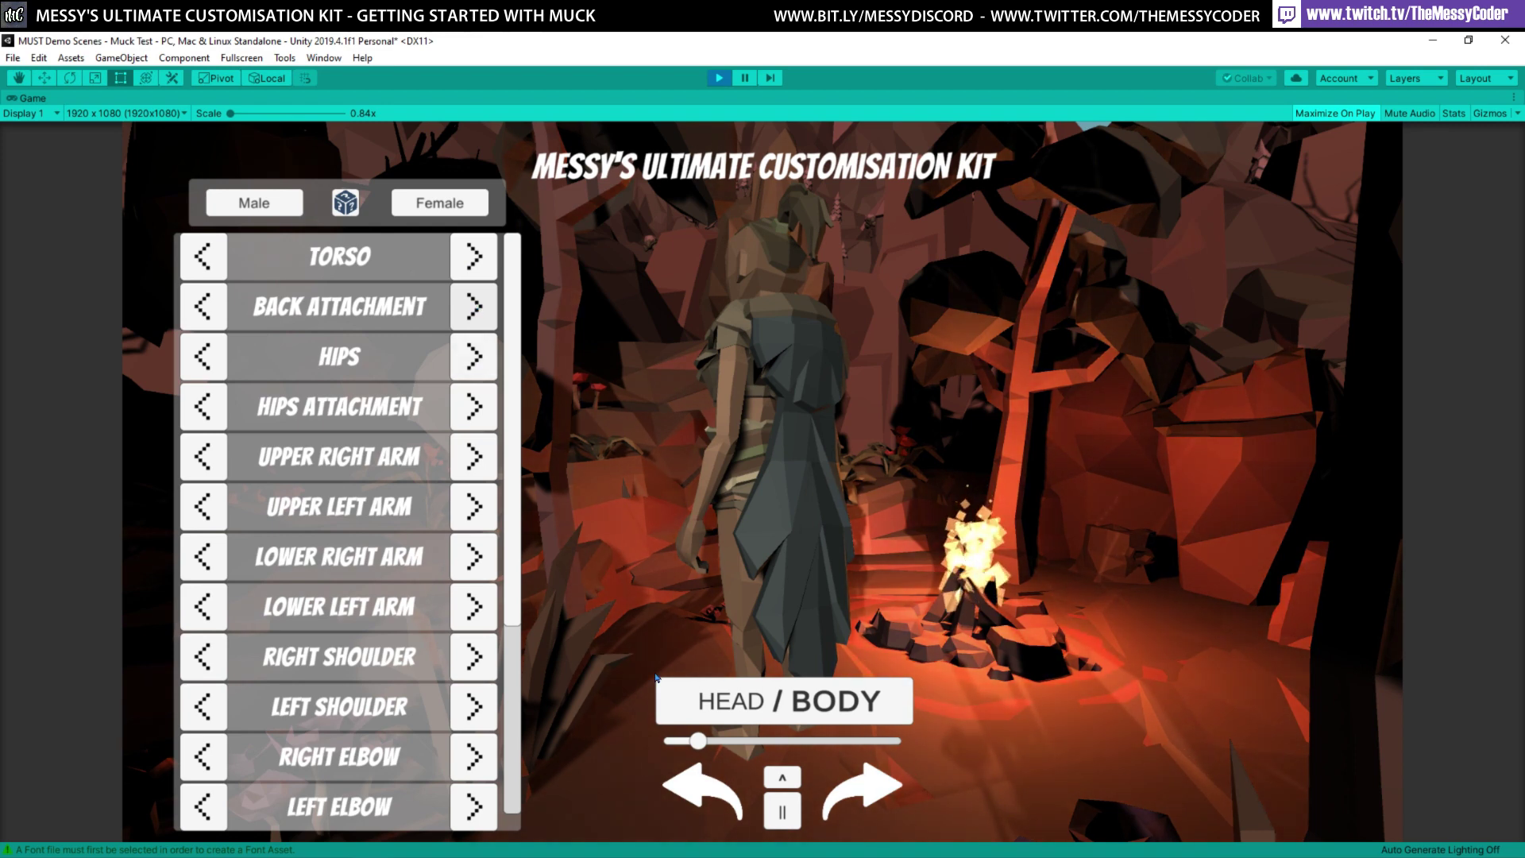
left_click(782, 776)
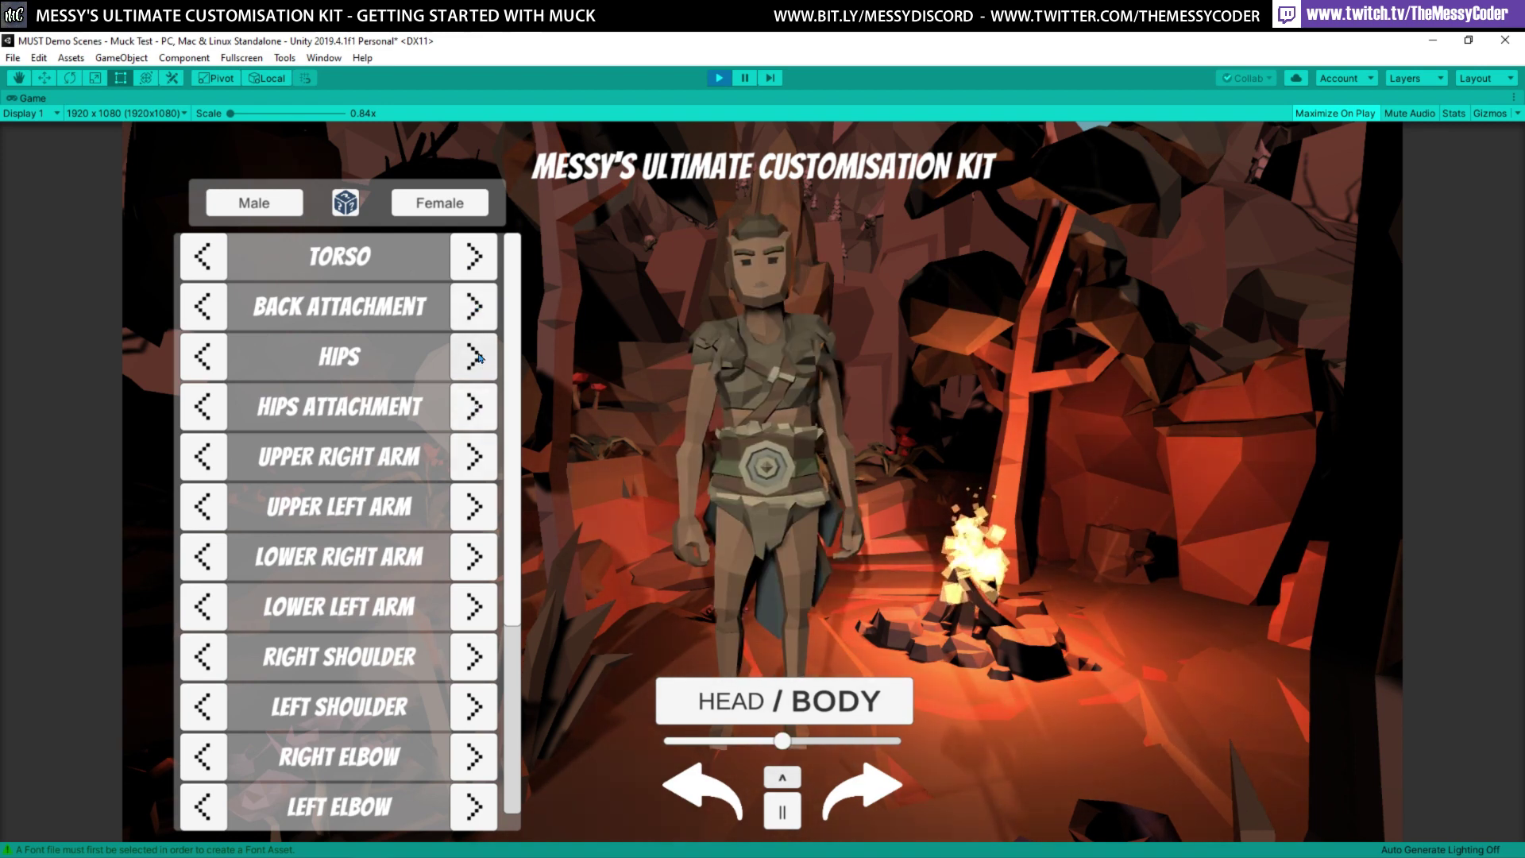
Switch the avatar's hips, arms, shoulders, right hand and lower legs to other parts using the body options
left_click(475, 356)
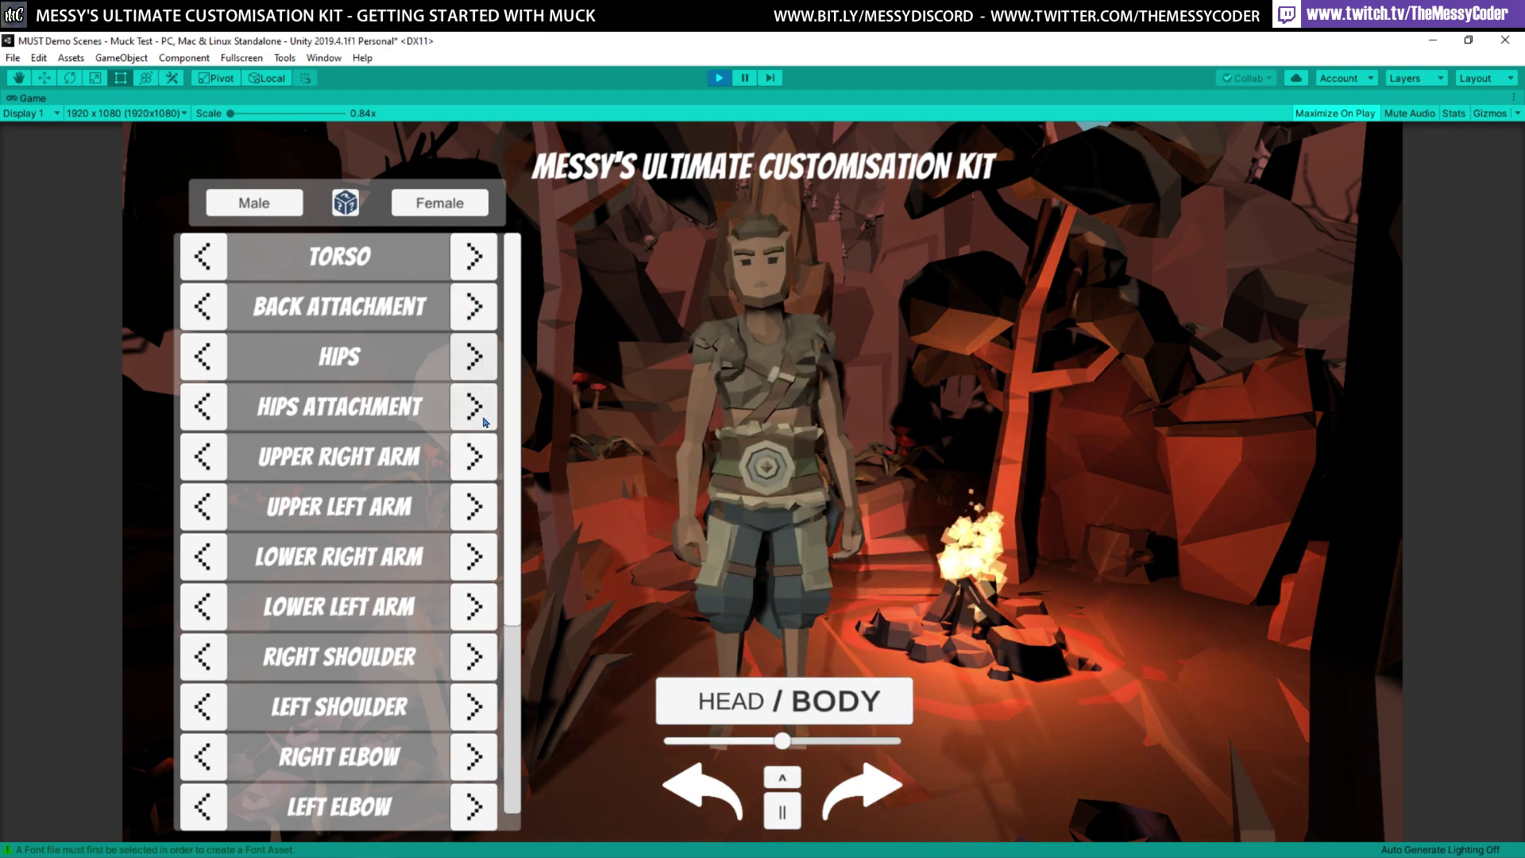
left_click(476, 457)
left_click(481, 506)
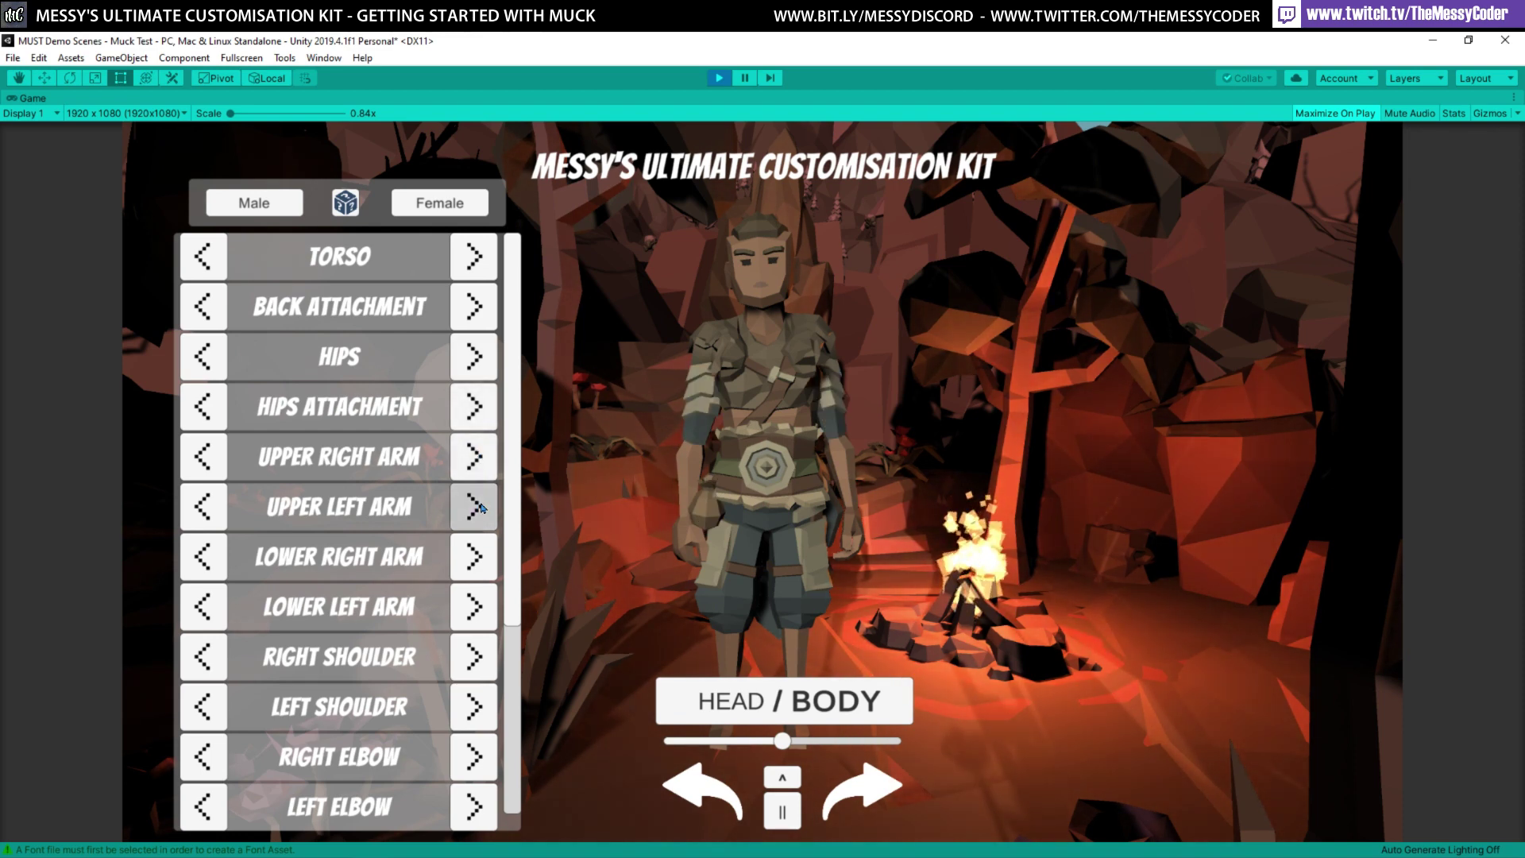
left_click(482, 565)
left_click(477, 656)
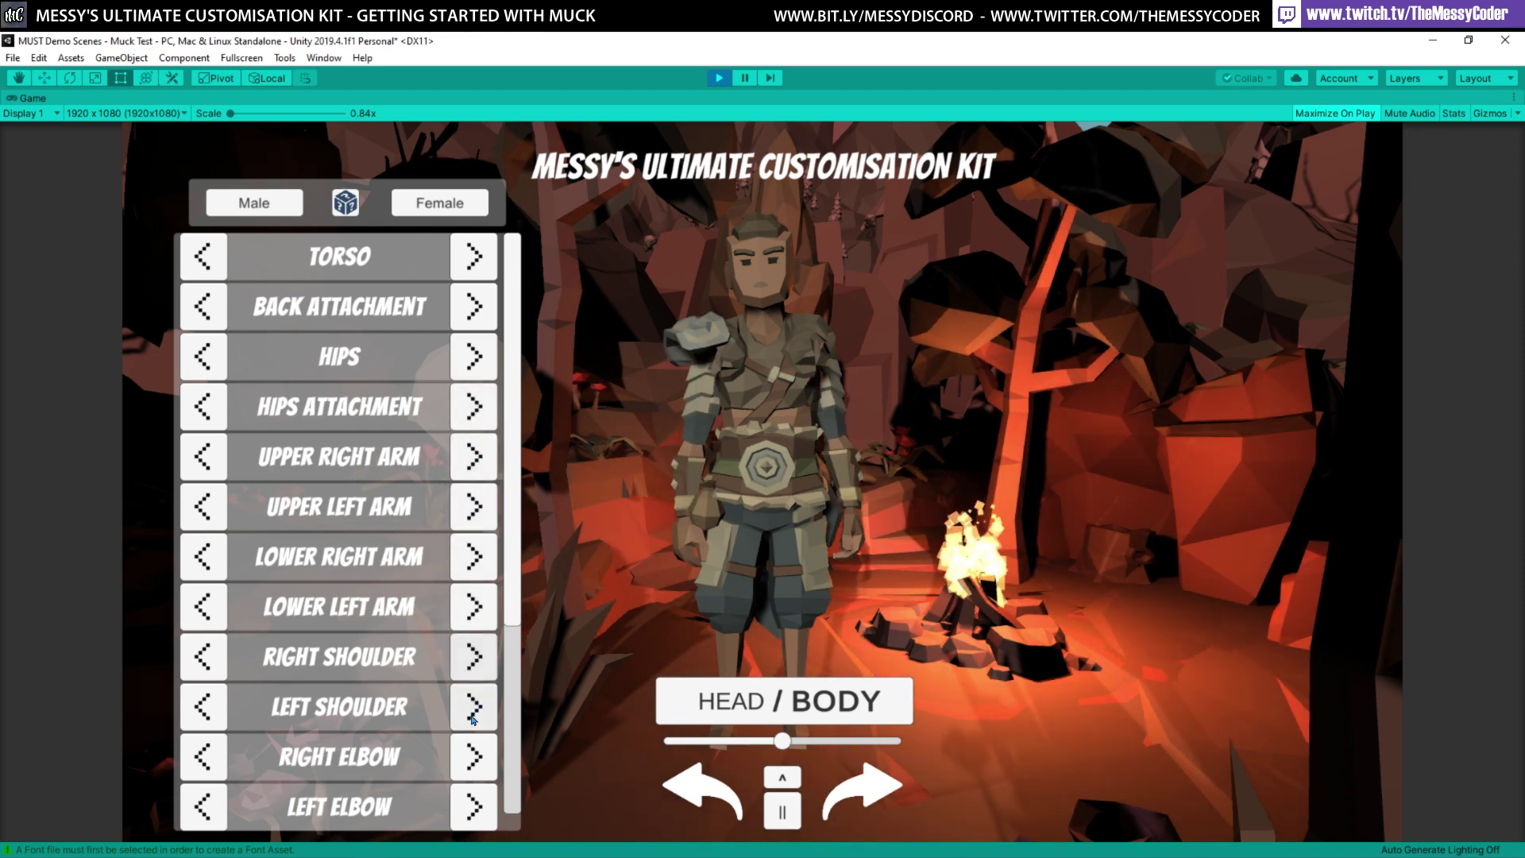
left_click(479, 718)
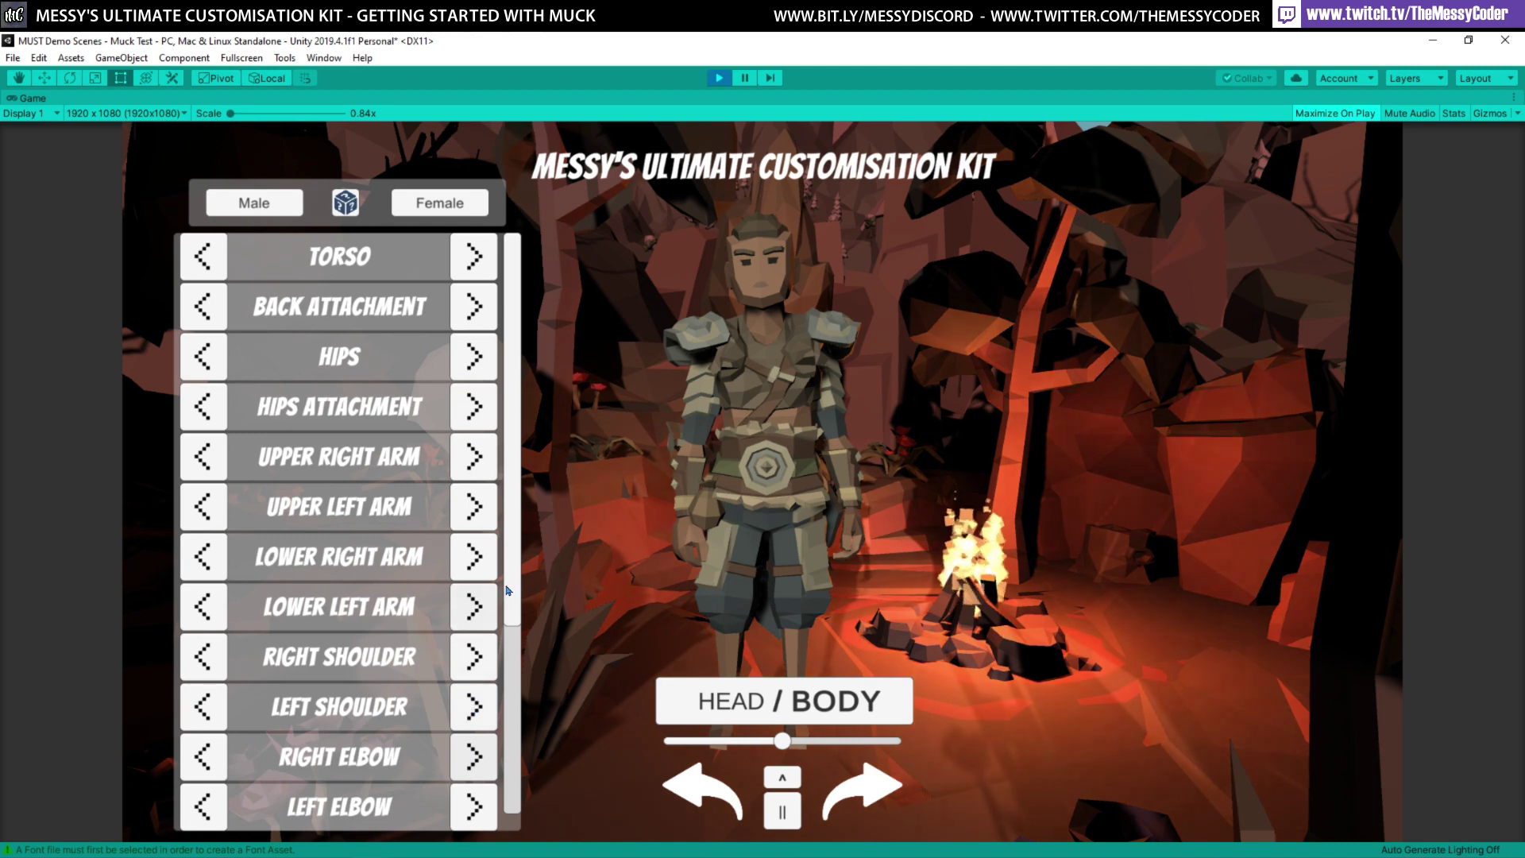
scroll(506, 590, "down", 2)
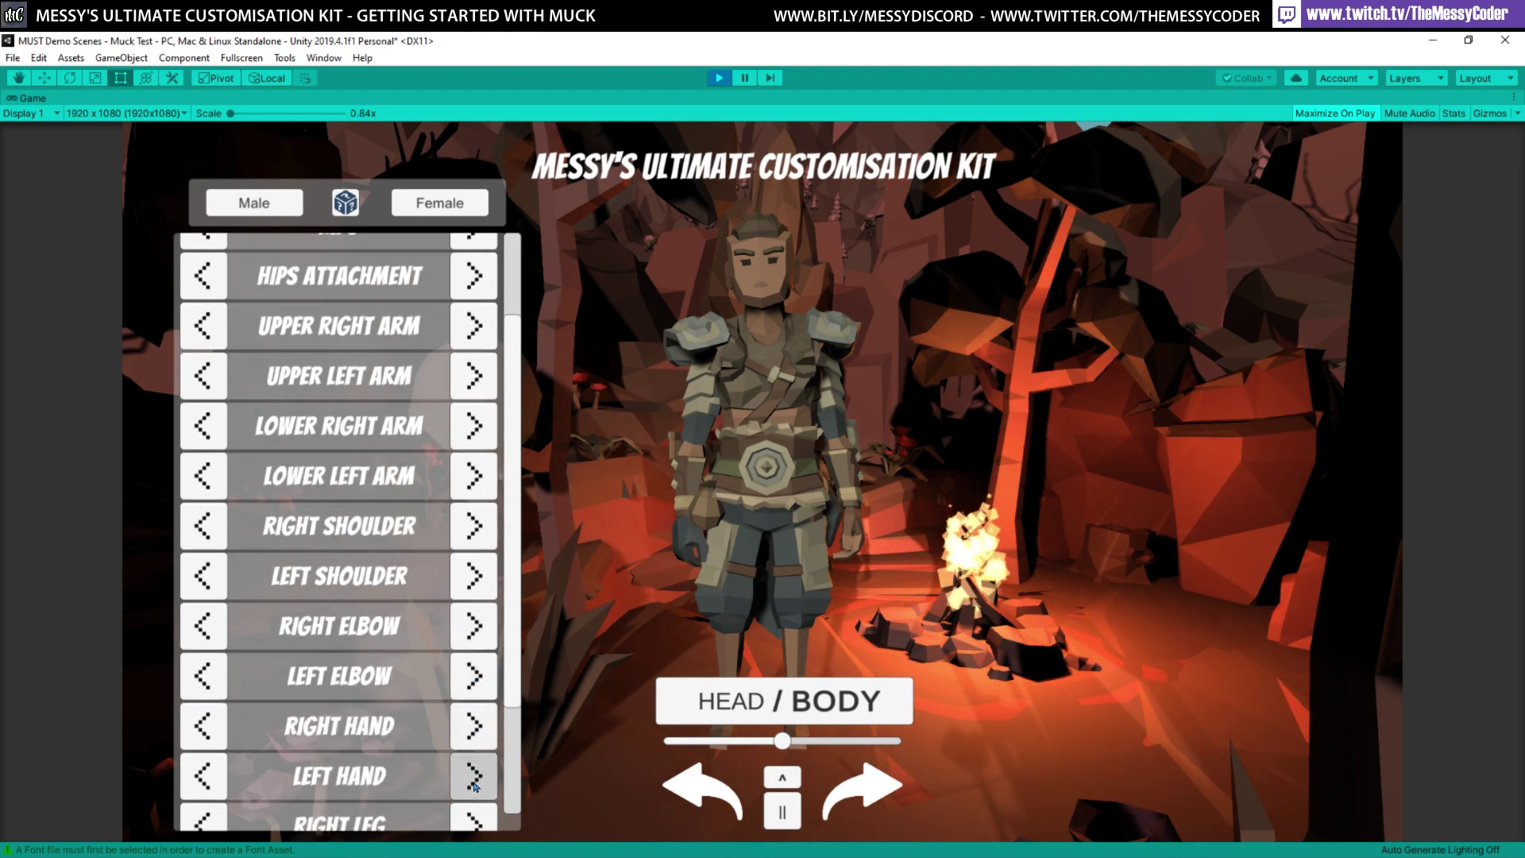
scroll(413, 699, "down", 2)
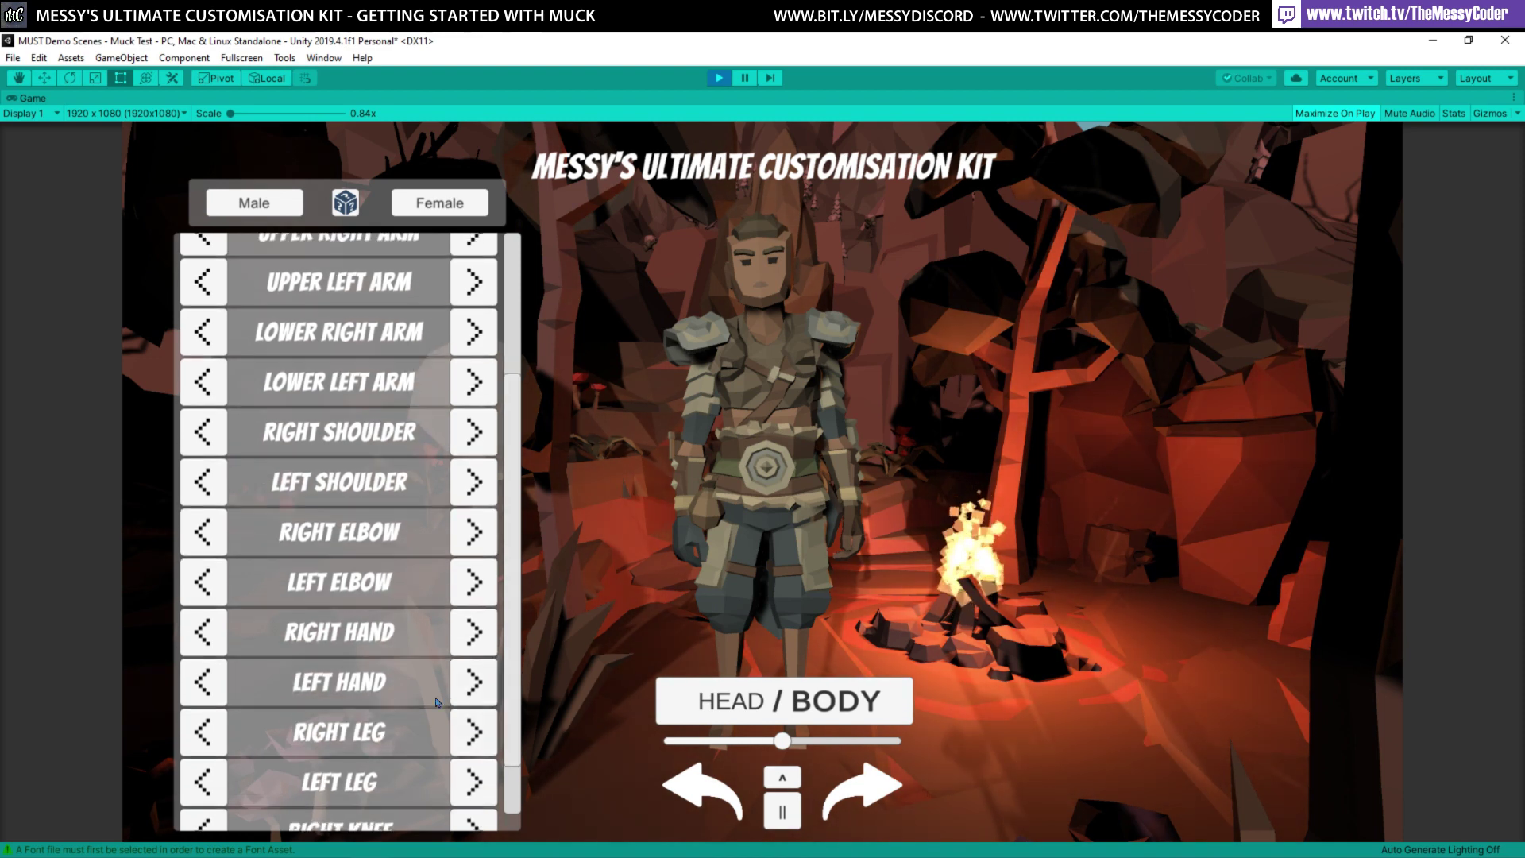
scroll(499, 699, "down", 1)
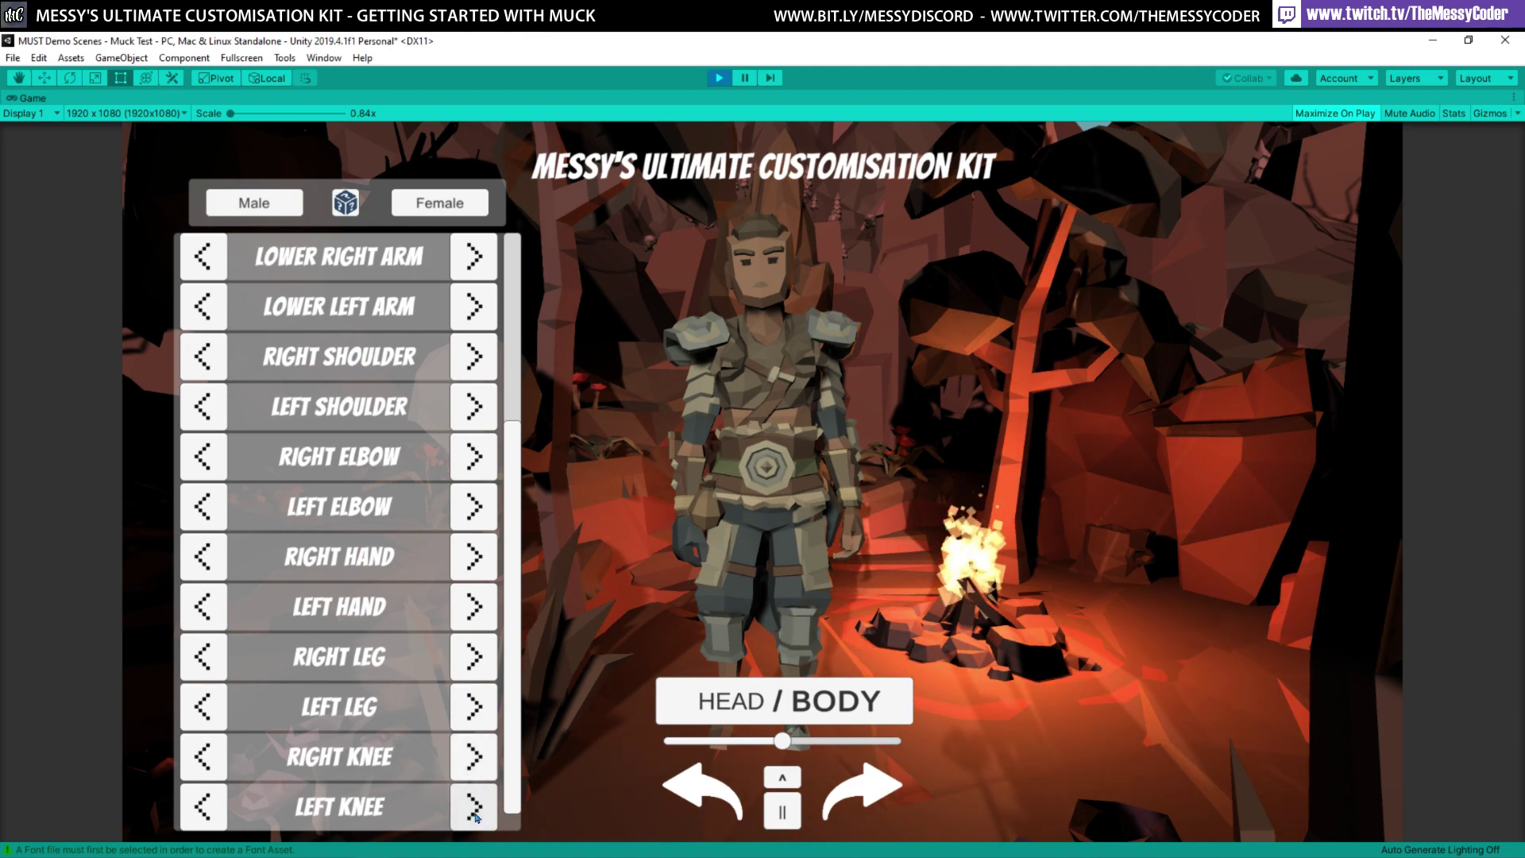
Switch to the head options and change the avatar's head, hair, eyebrows and facial hair
left_click(784, 701)
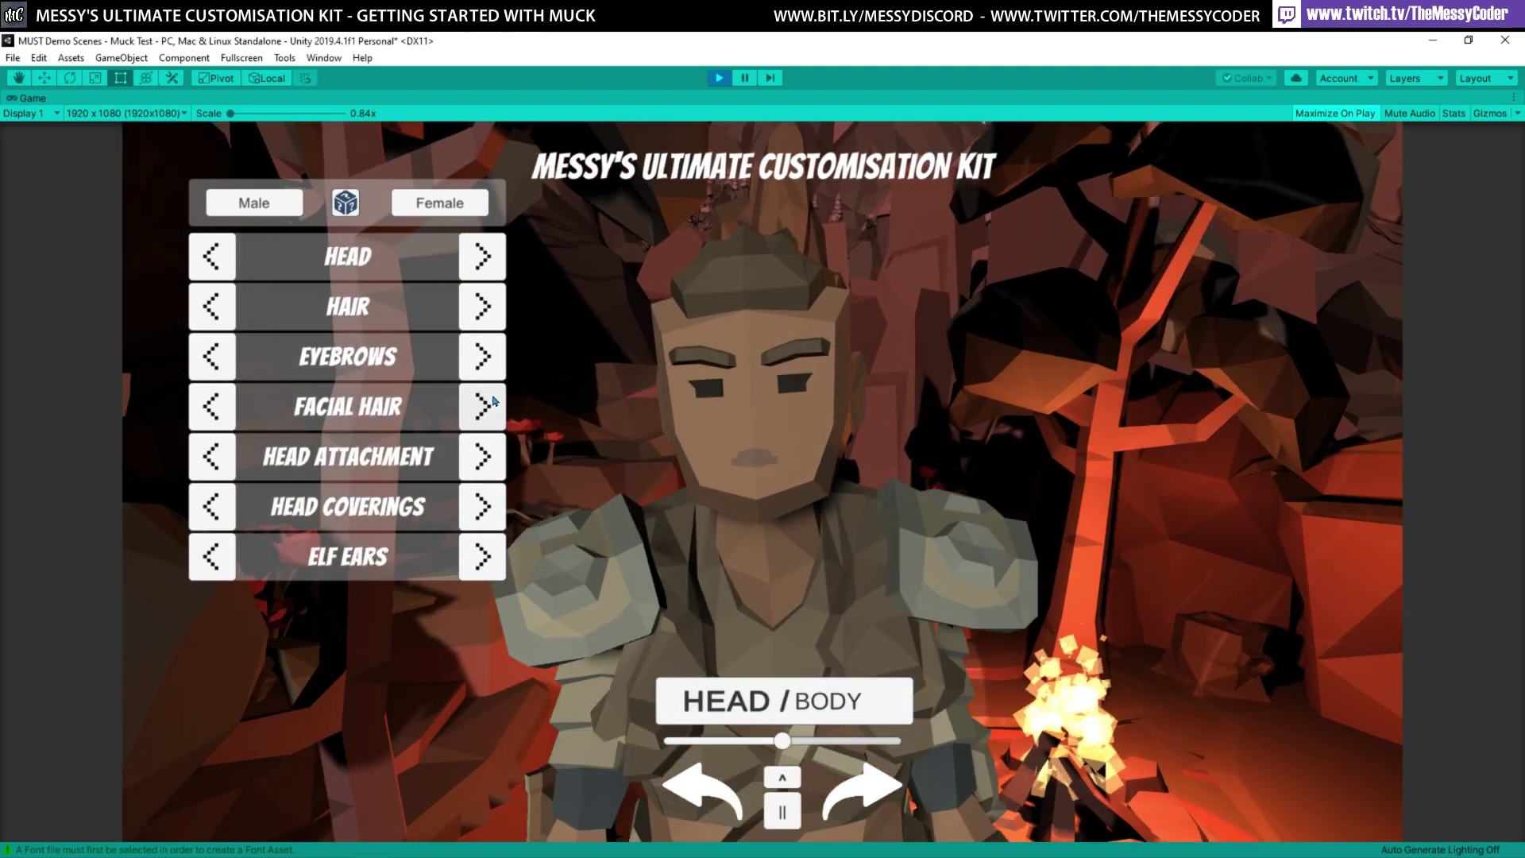
left_click(485, 257)
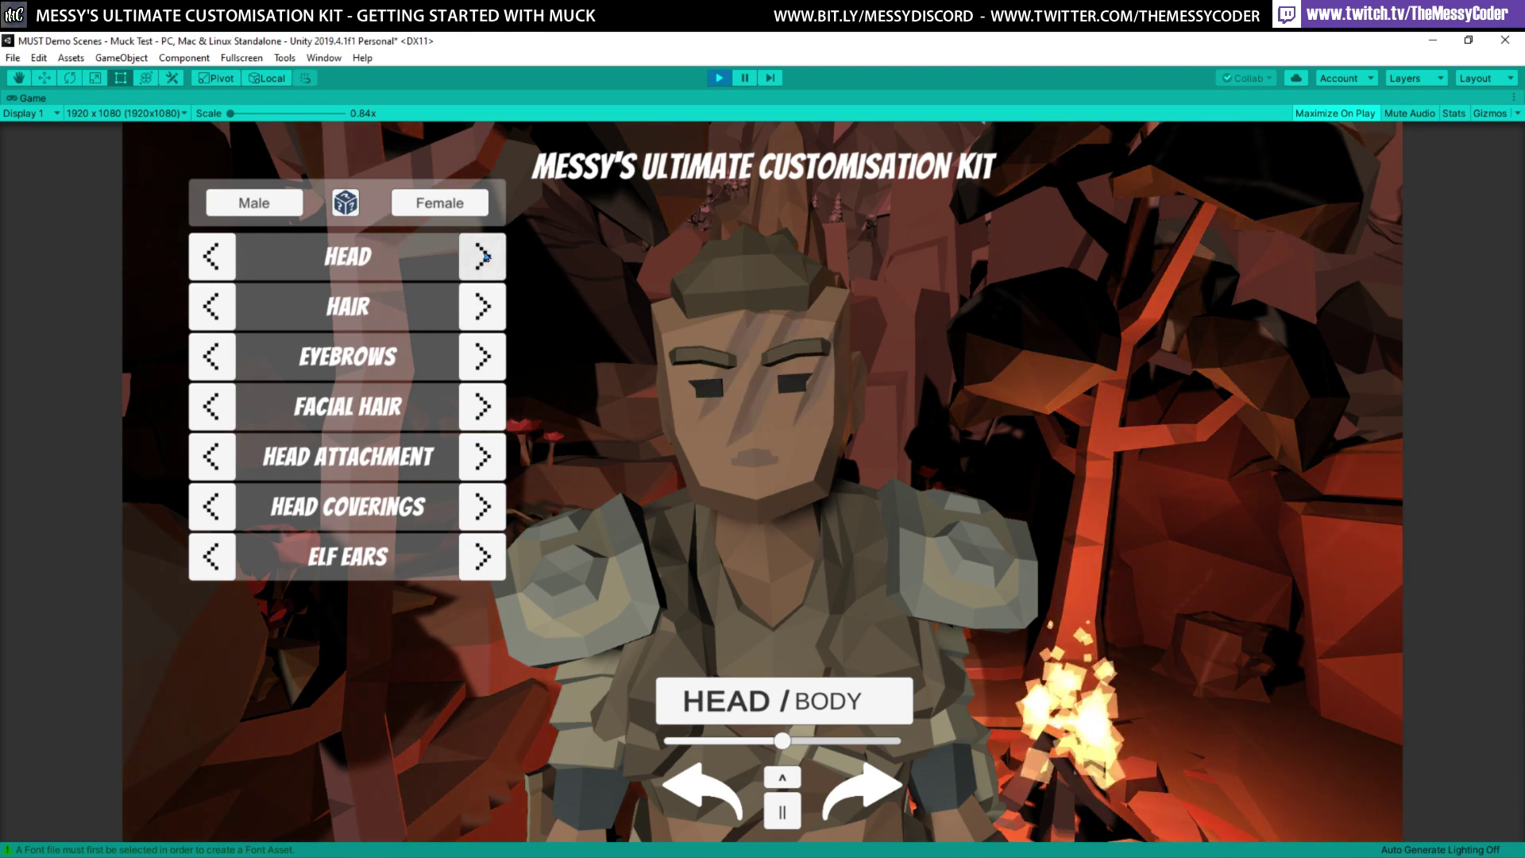
left_click(488, 318)
left_click(487, 307)
left_click(487, 307)
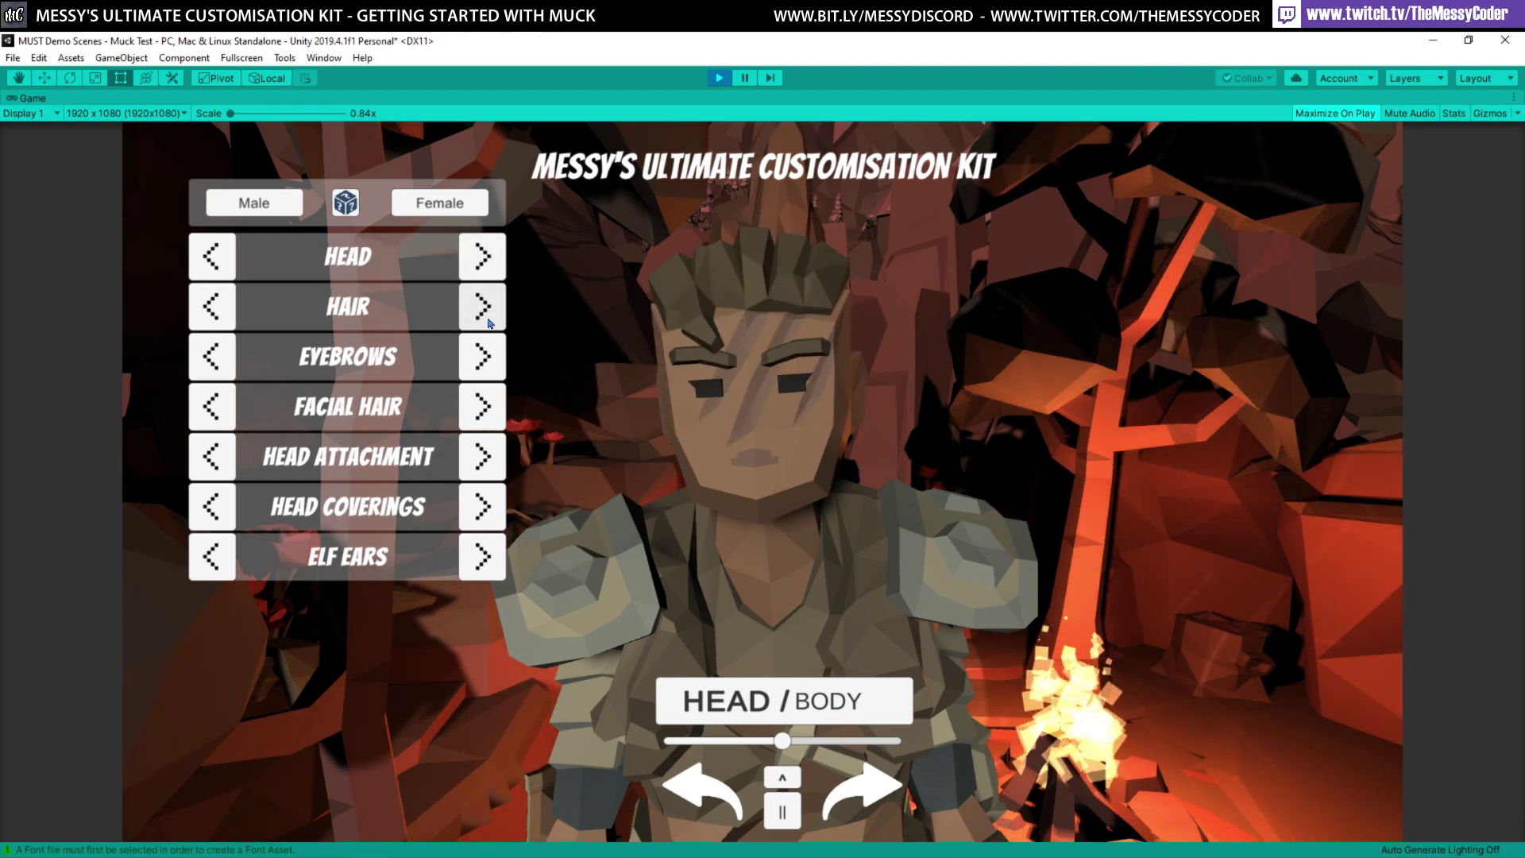
left_click(485, 358)
left_click(489, 368)
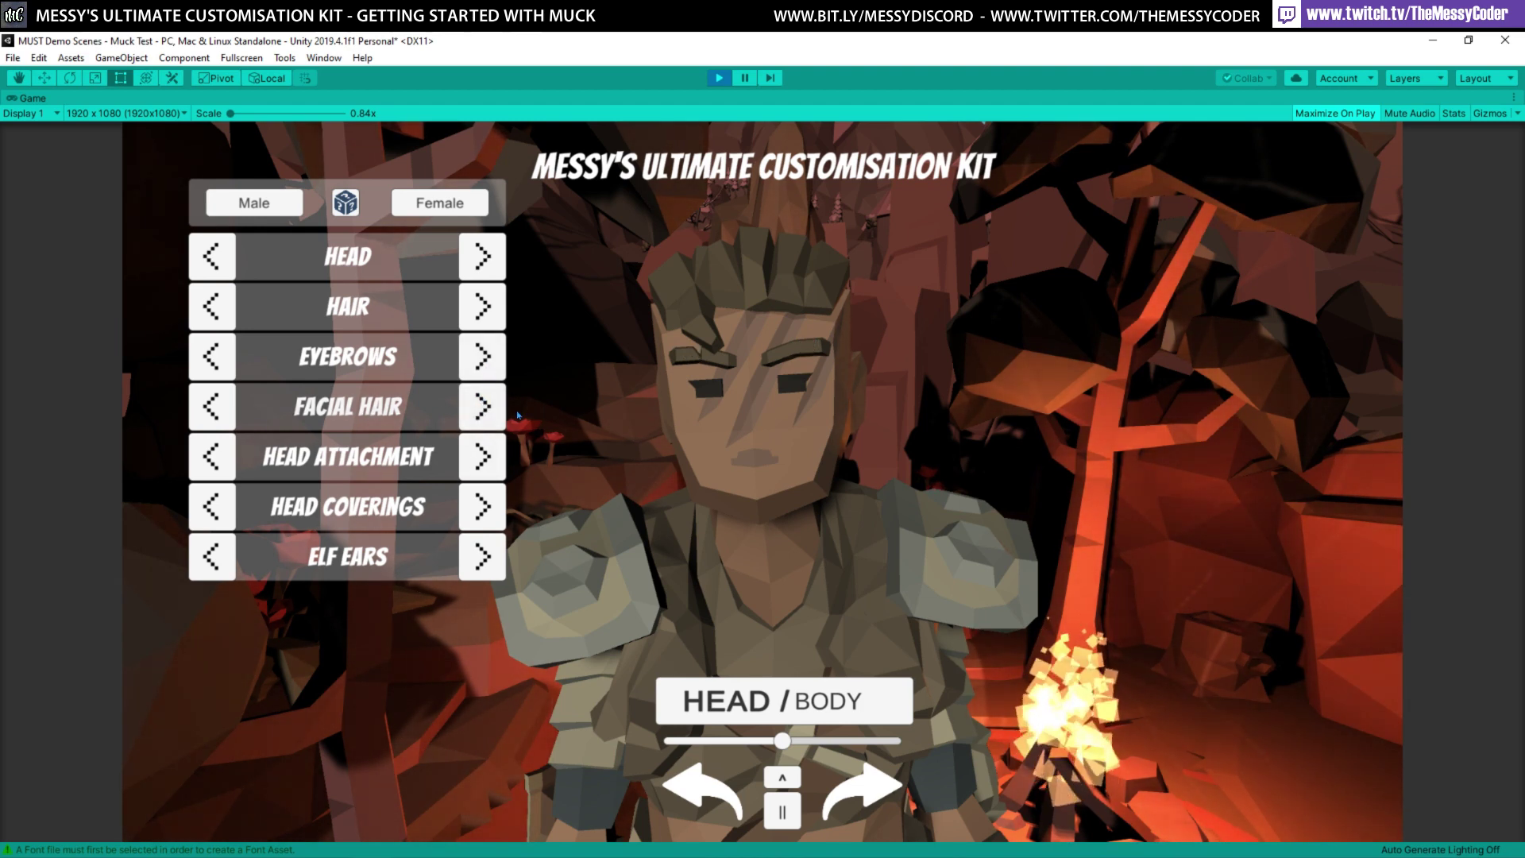
left_click(482, 406)
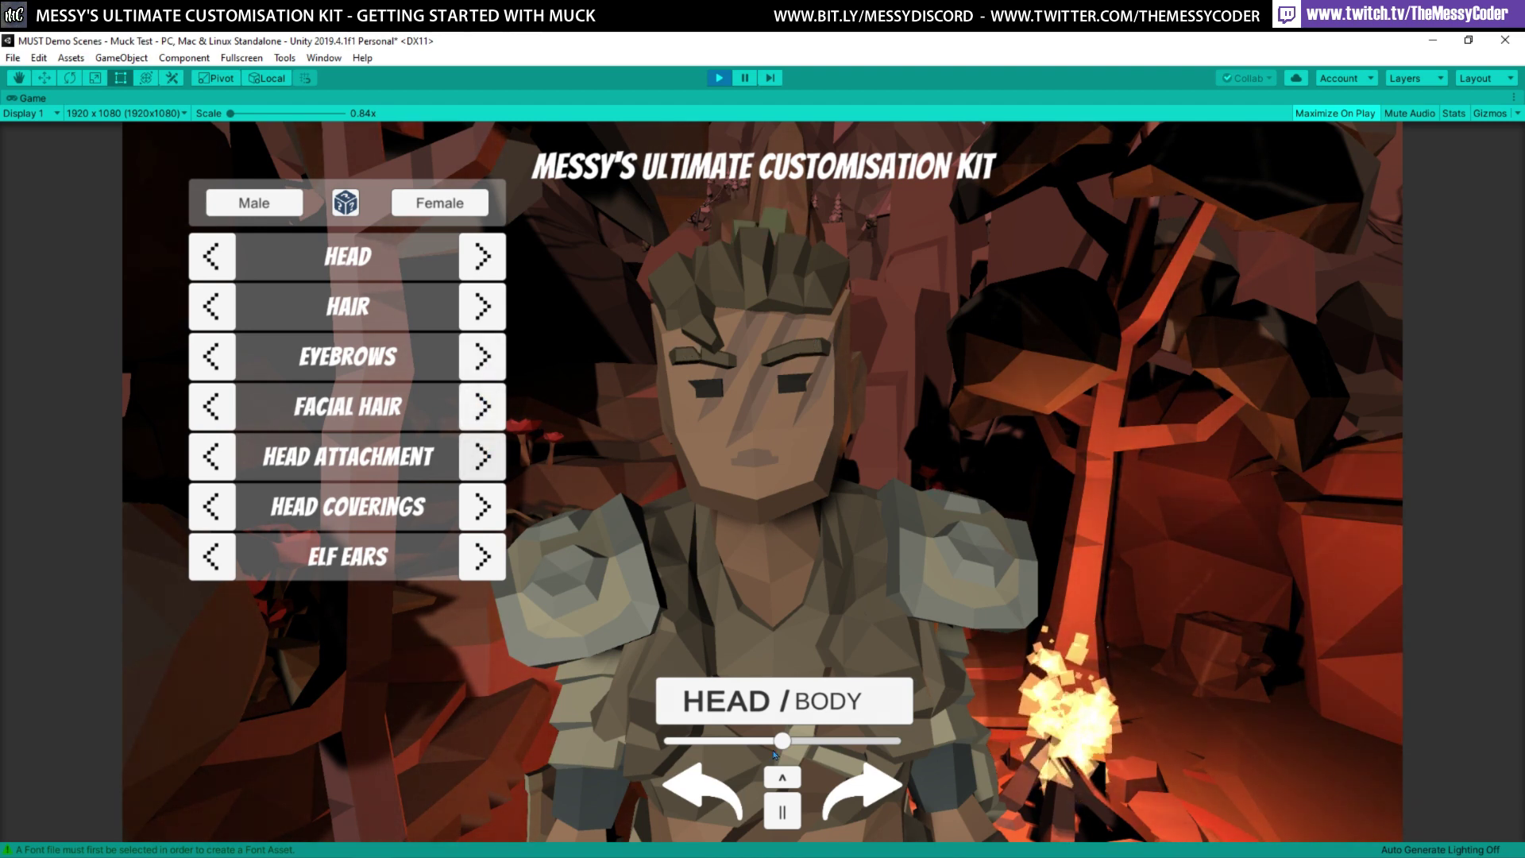
Turn the avatar sideways and cycle its head attachment and head coverings through to the wide-brimmed feathered hat
left_click_drag(783, 740, 747, 744)
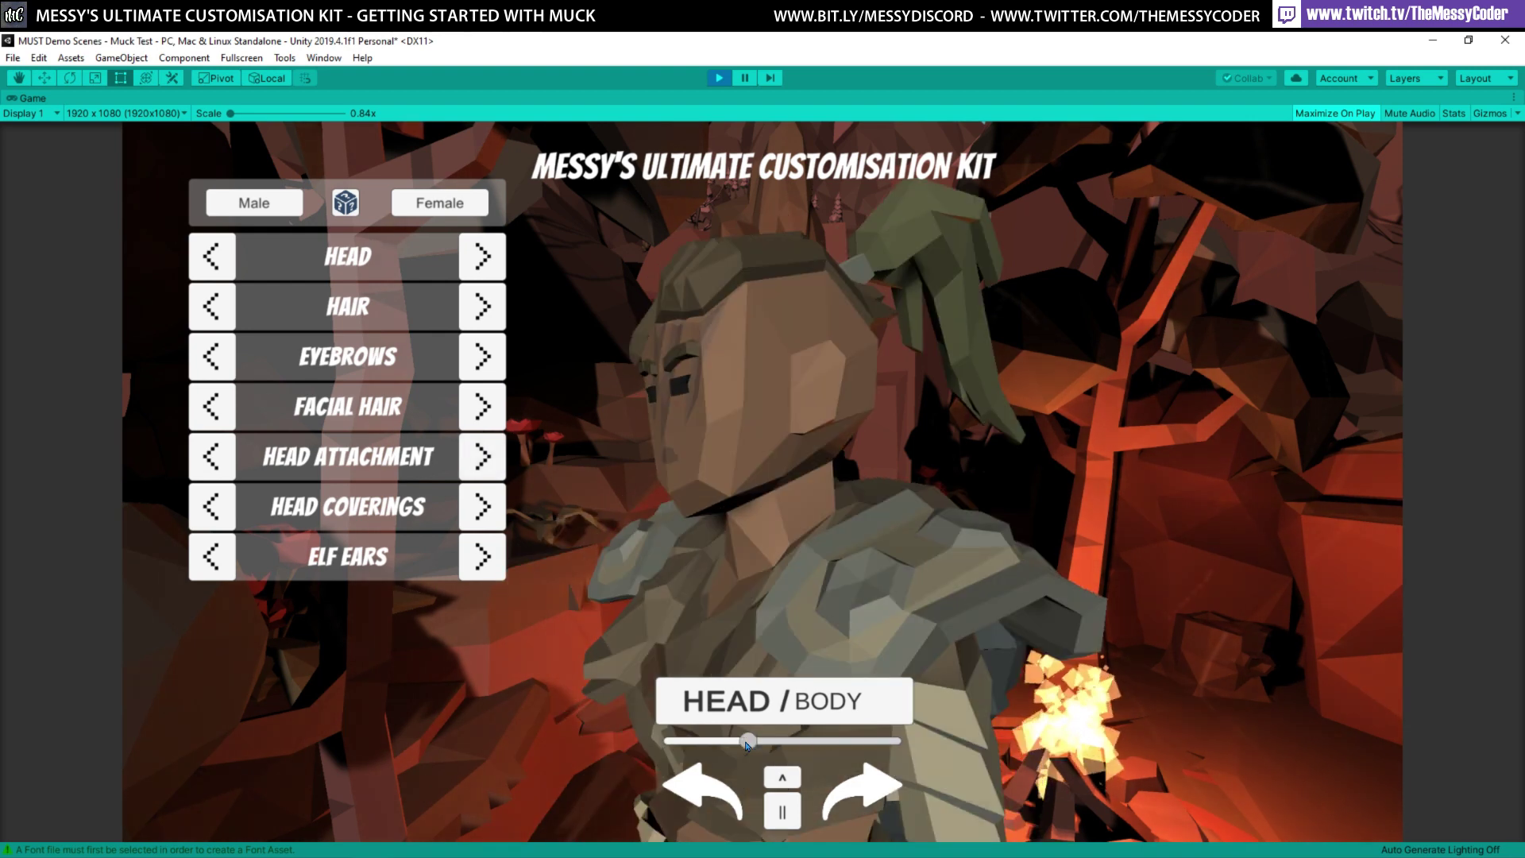
left_click(482, 456)
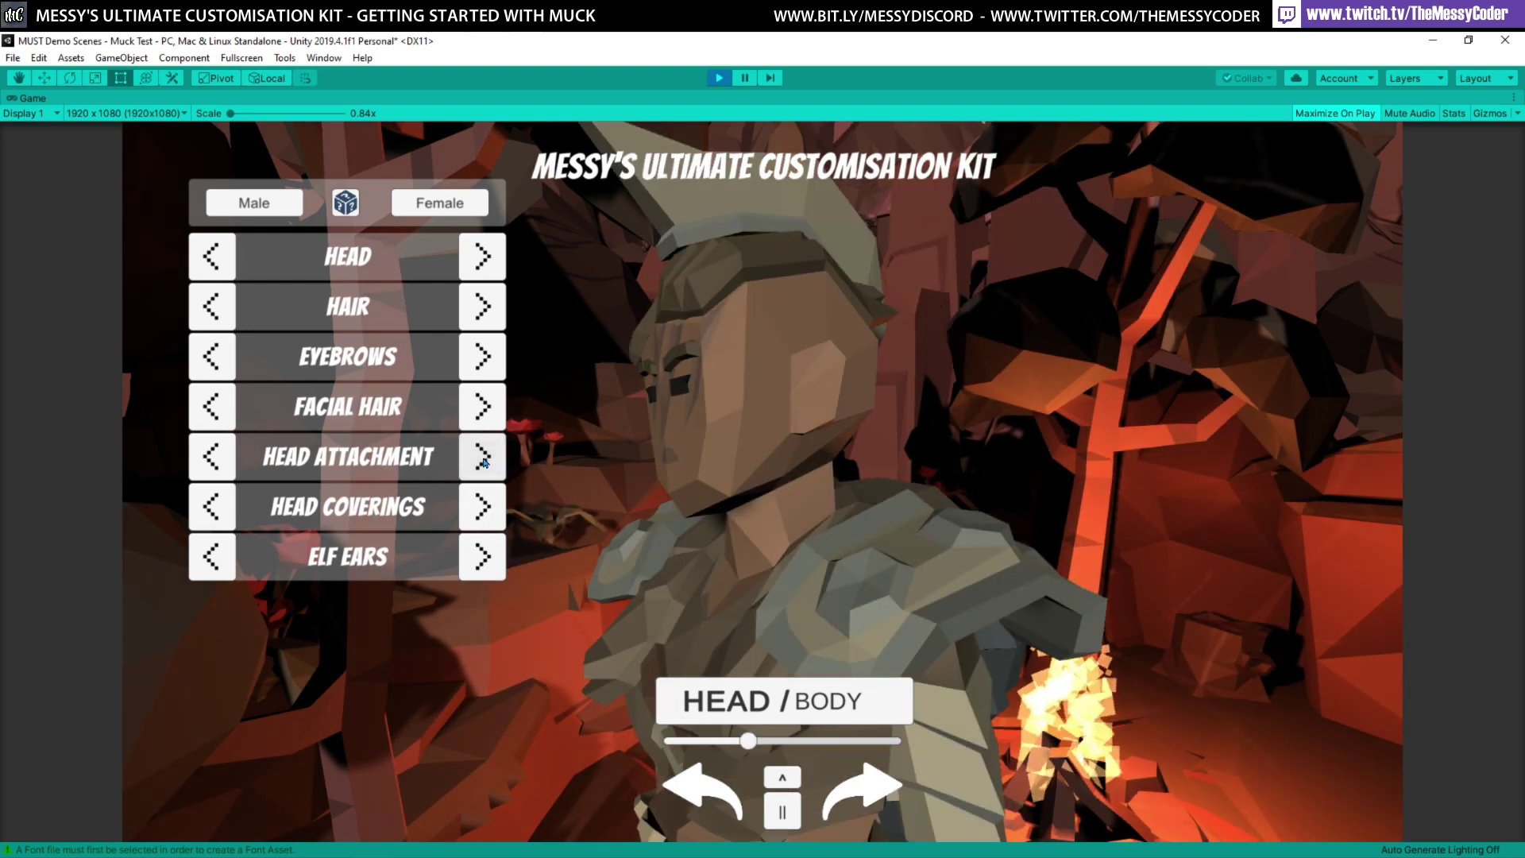
left_click(482, 506)
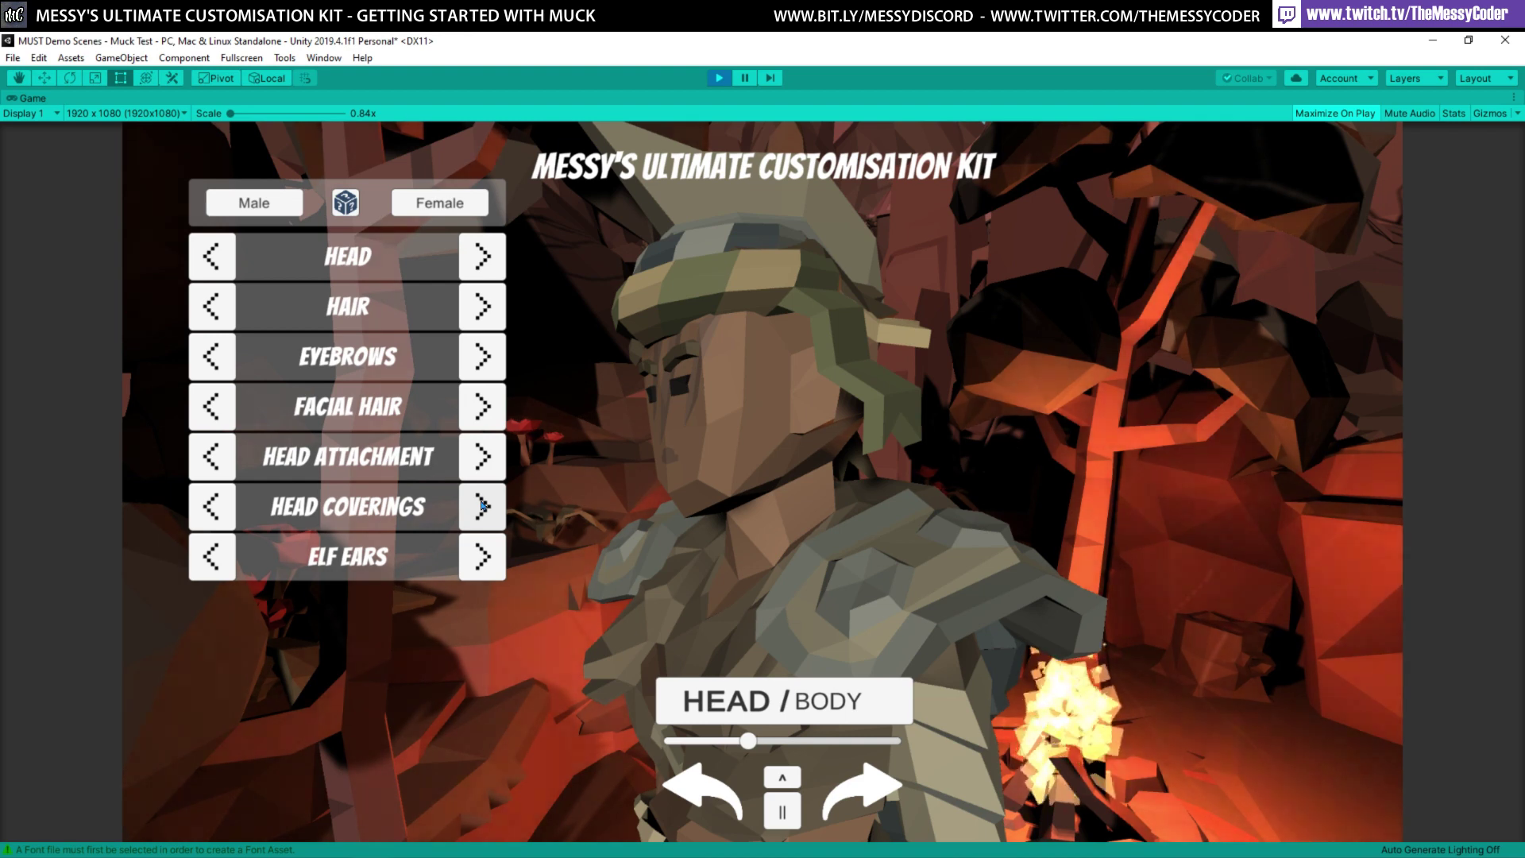
left_click(482, 506)
left_click(483, 505)
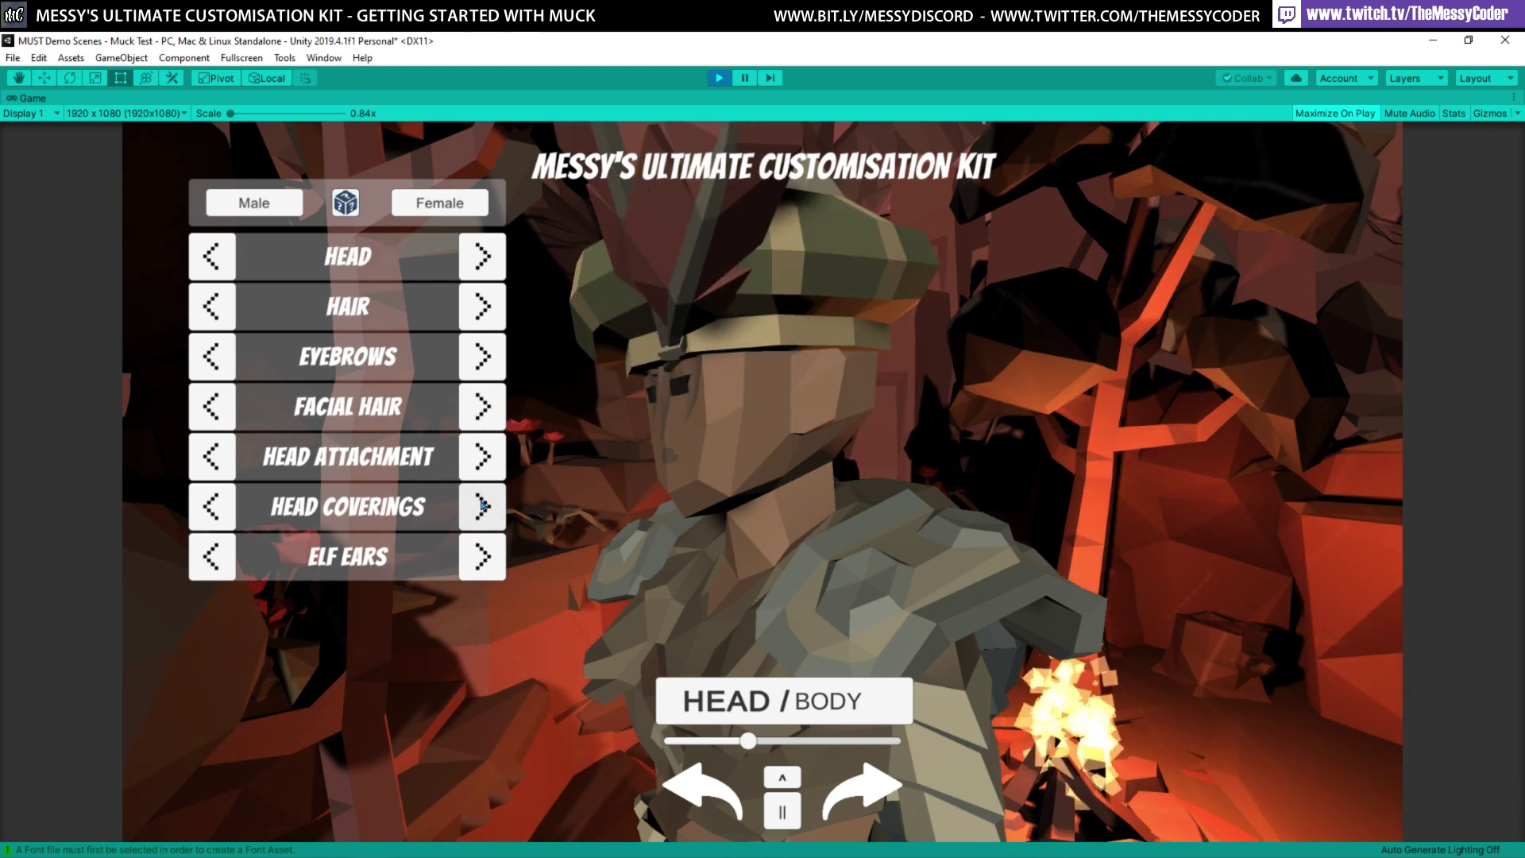
left_click(482, 505)
left_click(483, 505)
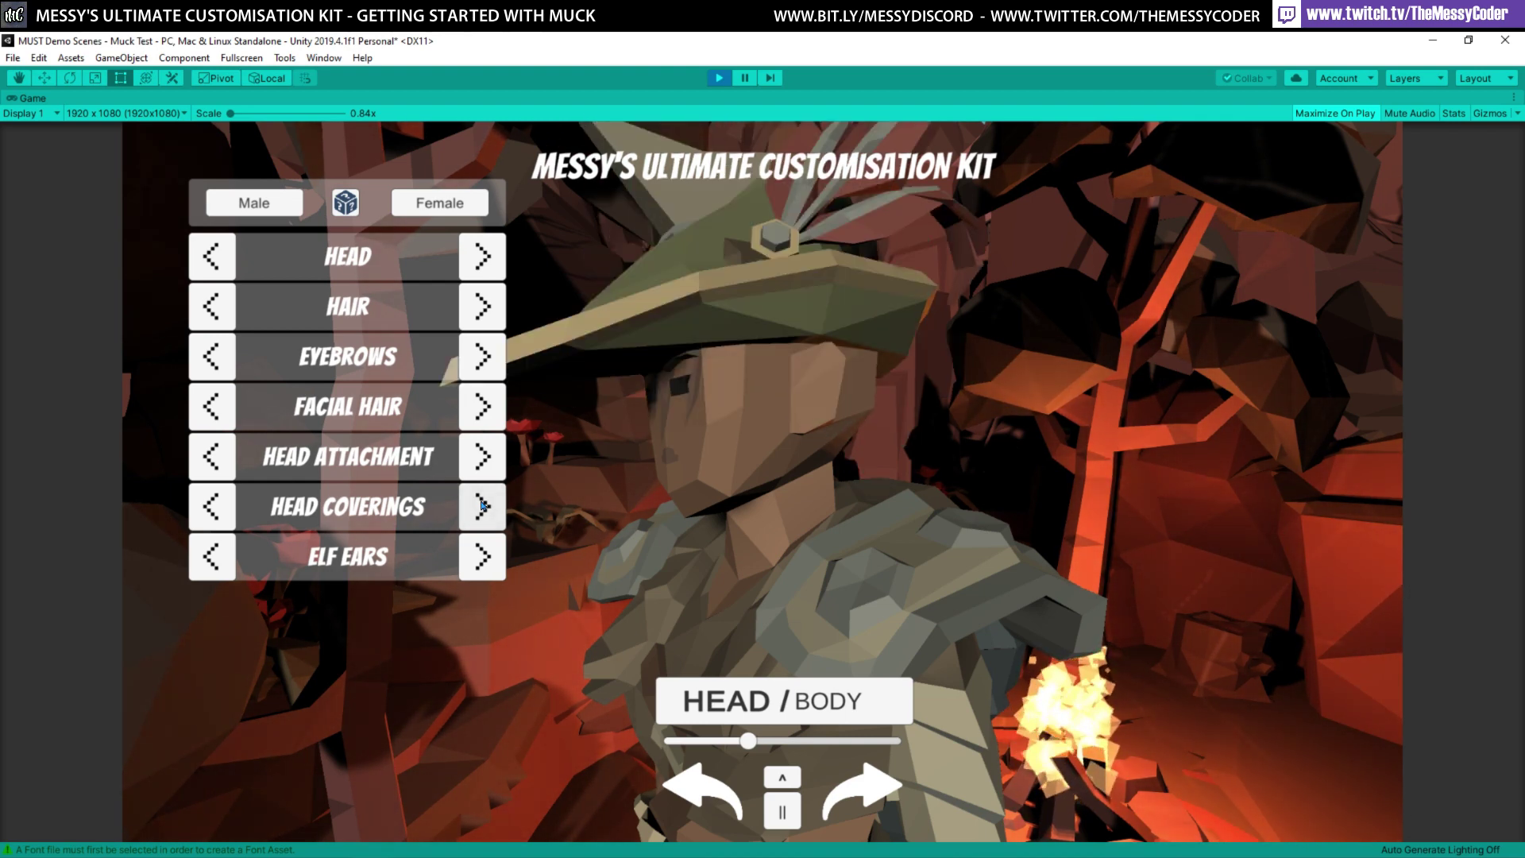
Turn the avatar to a three-quarter view and remove its feathered hat and head attachment
left_click(774, 740)
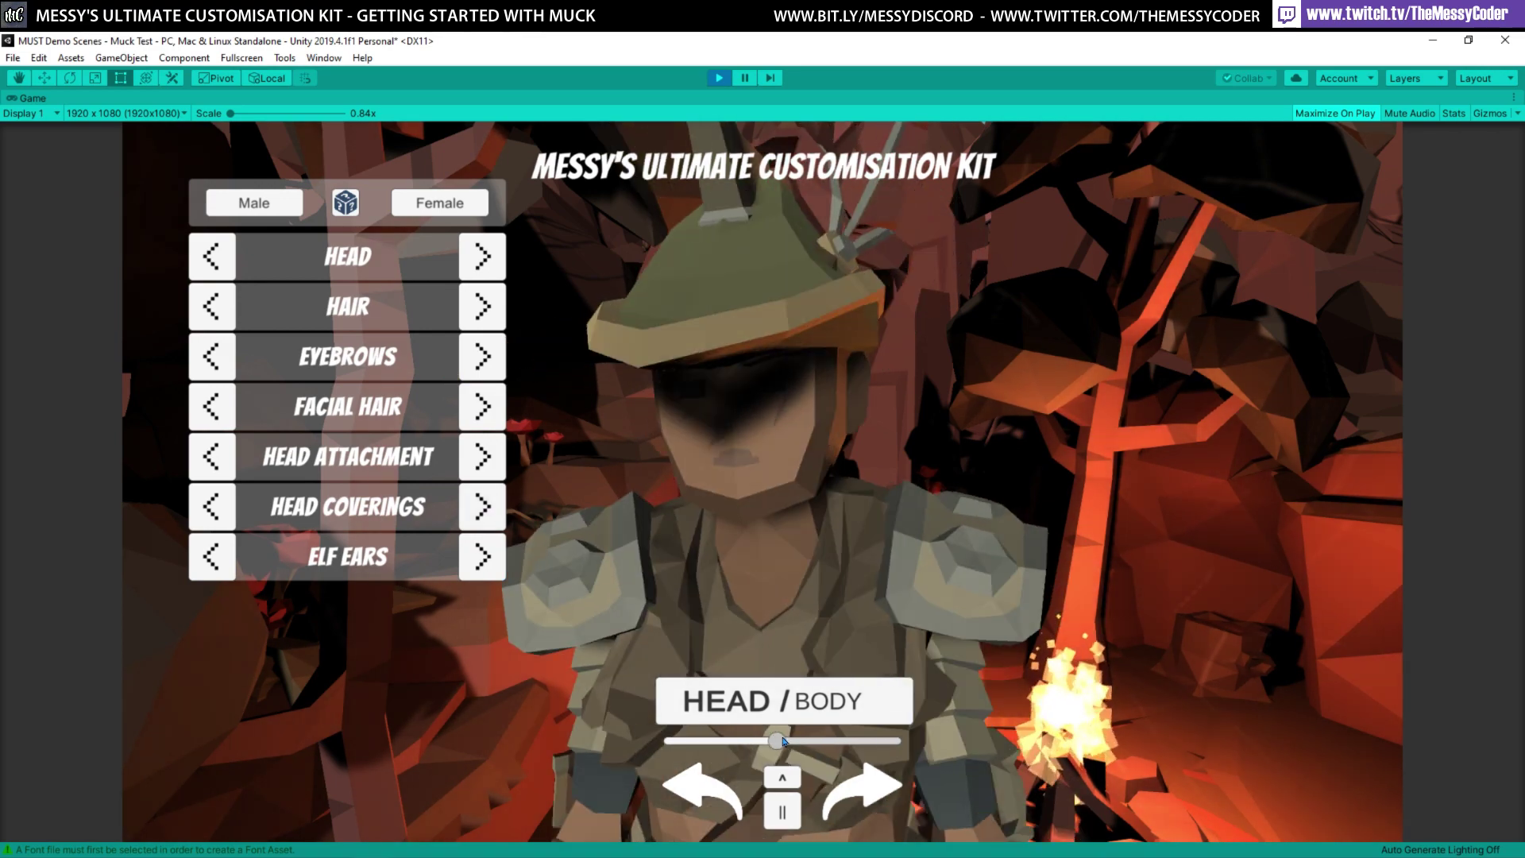
left_click_drag(776, 740, 759, 740)
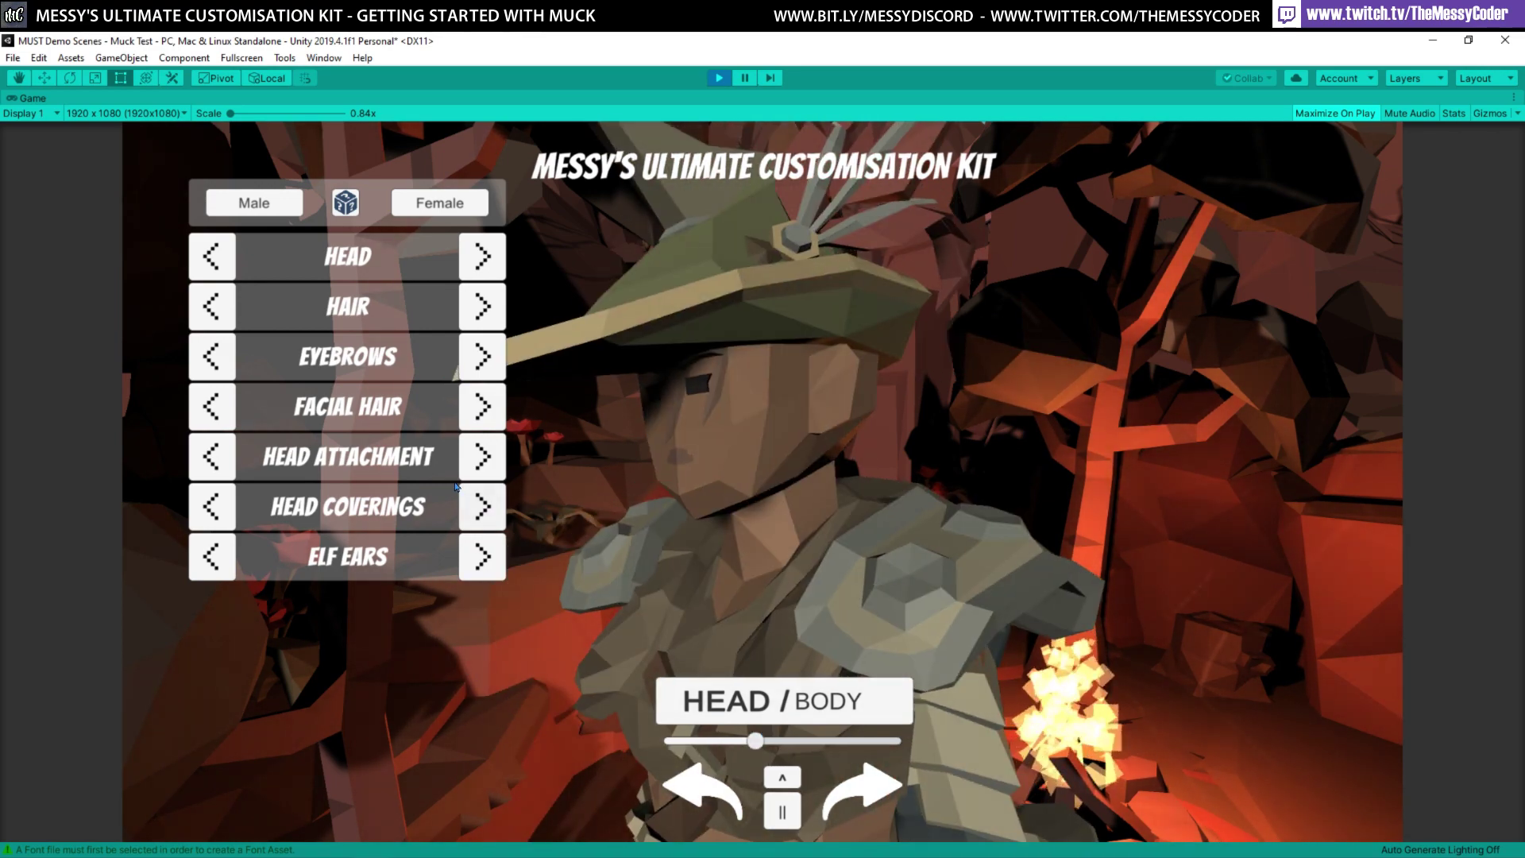
left_click(374, 449)
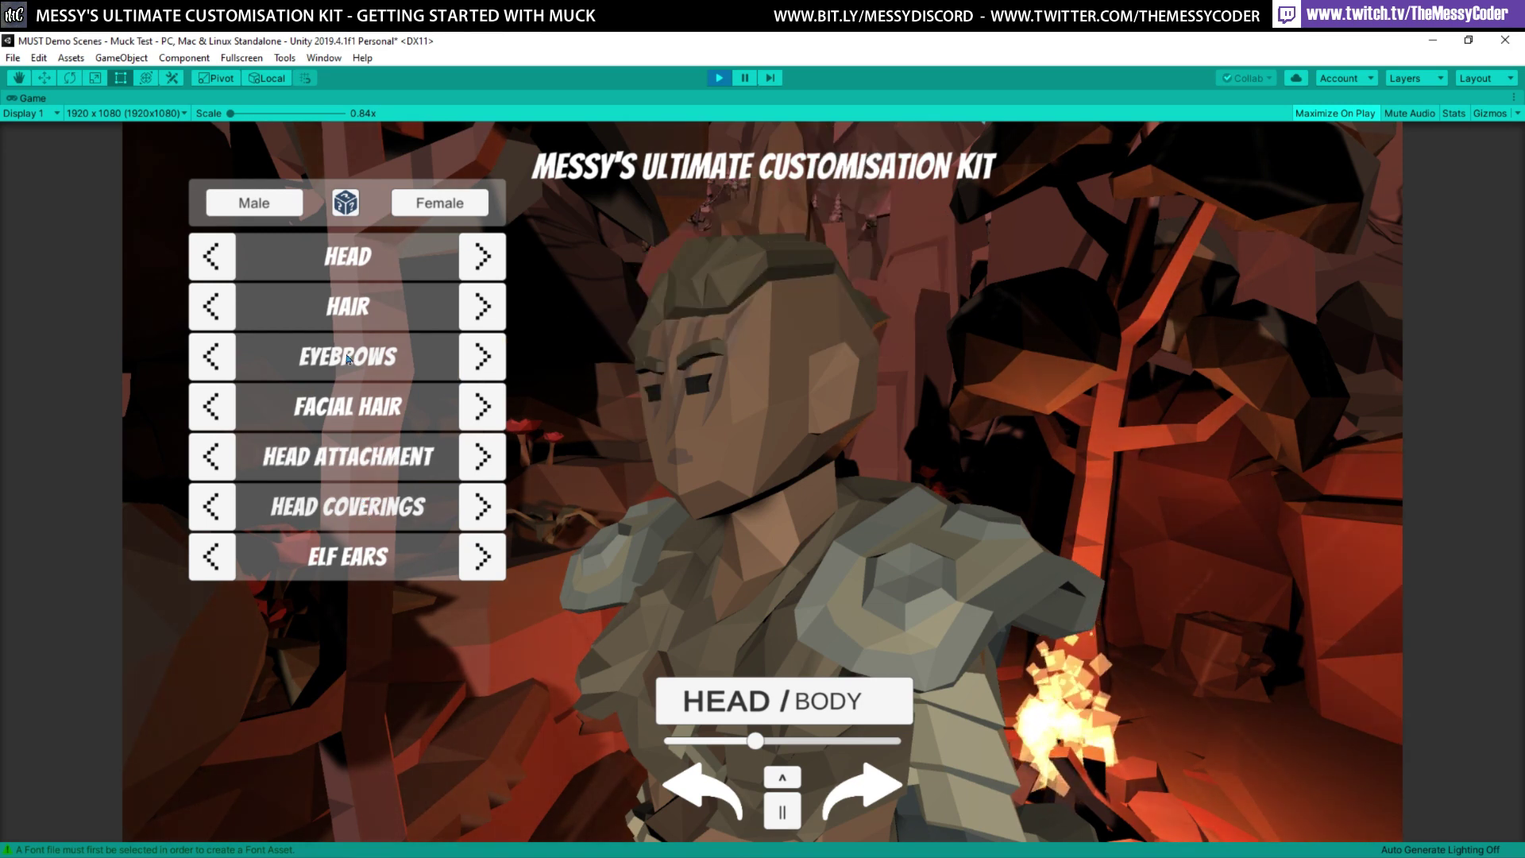
Give the avatar the side-swept fringe hair, the tied headband covering and the drooping green plume head attachment
left_click(486, 300)
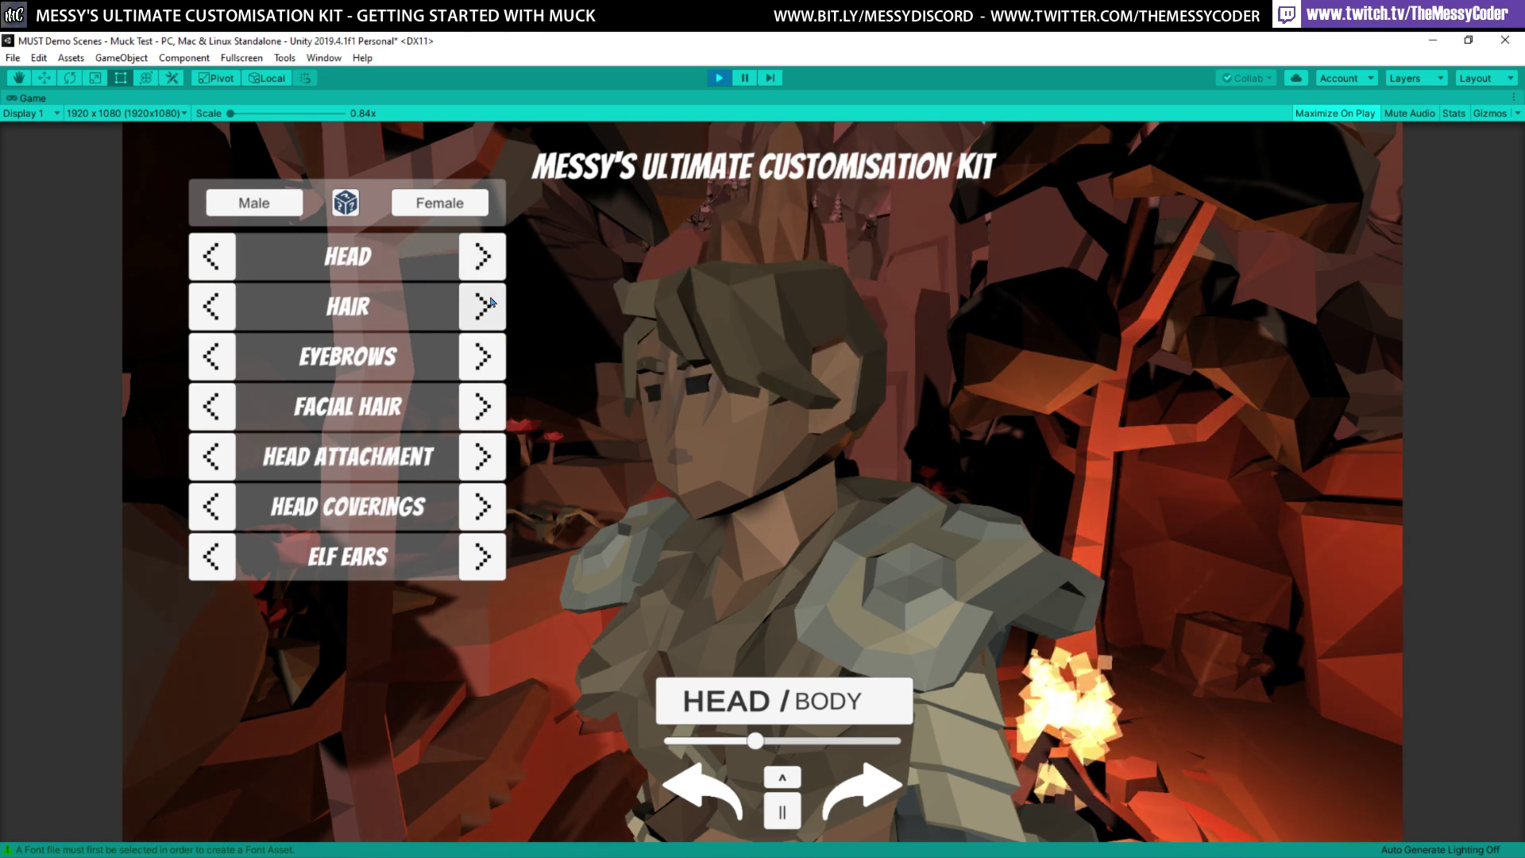
left_click(482, 507)
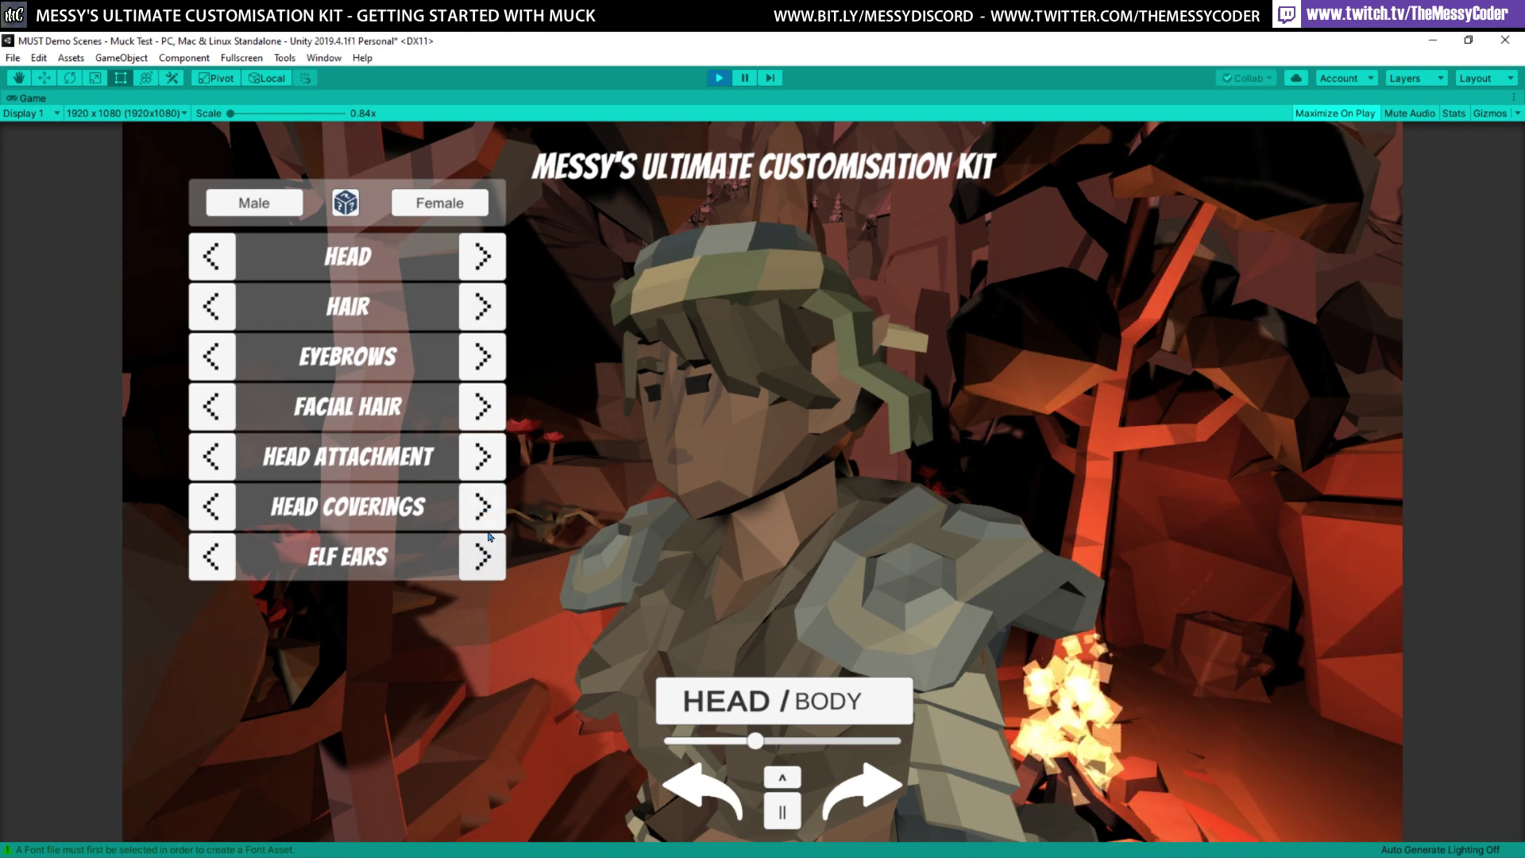
left_click(487, 449)
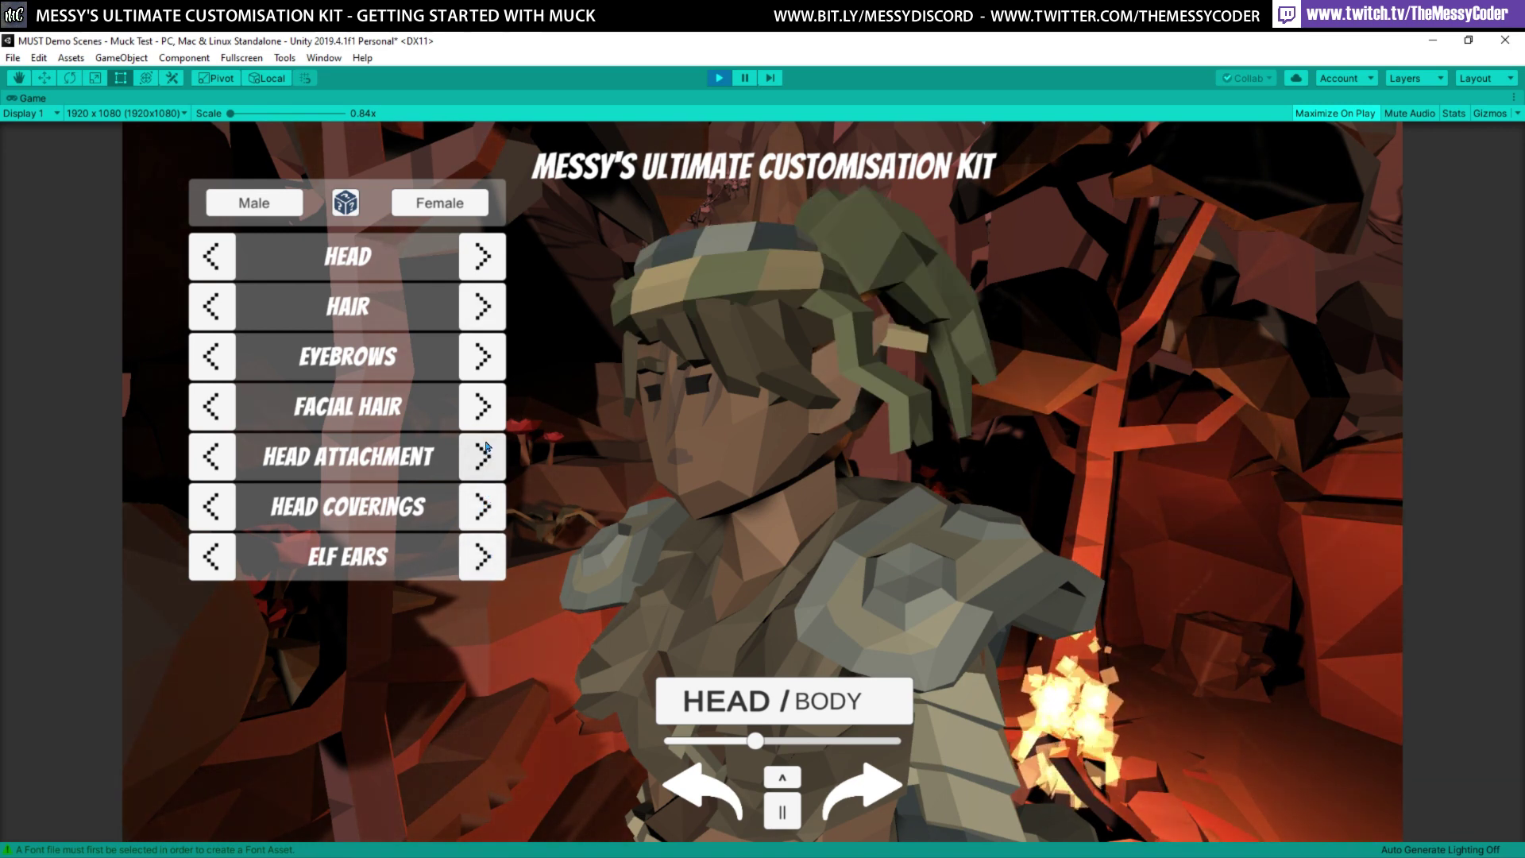